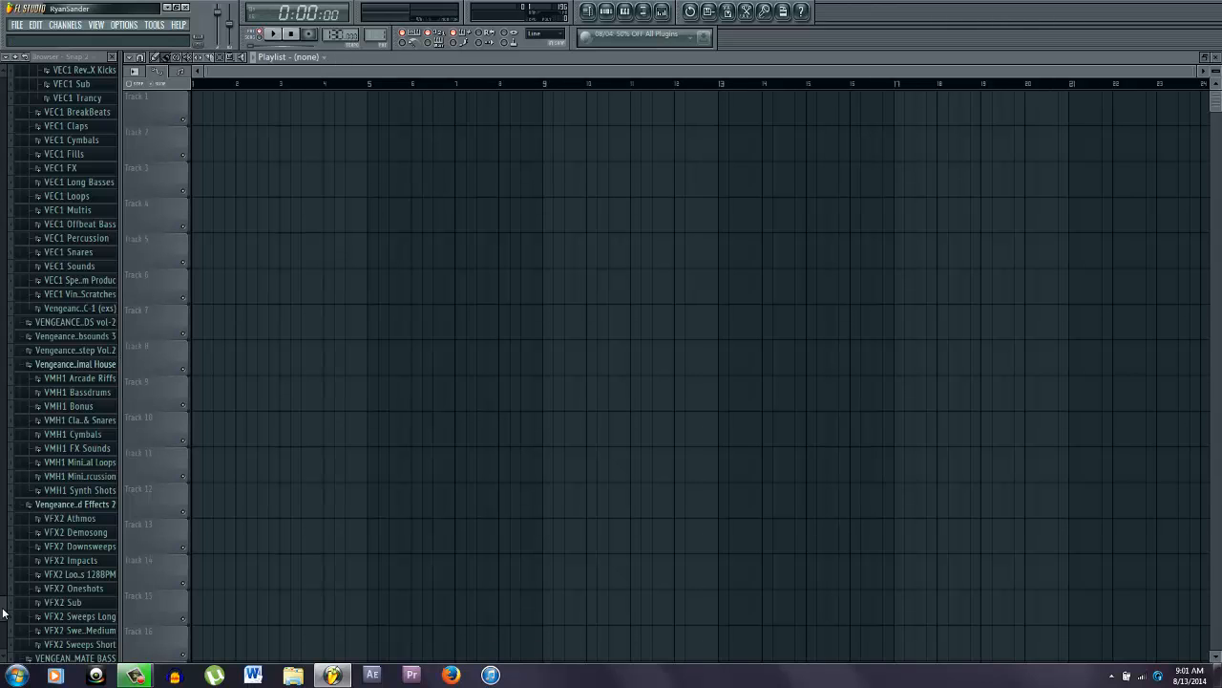
- Look through the Vengeance sample pack folders in the browser, collapsing the 2 VFX Uplifter folder
left_click_drag(3, 612, 3, 484)
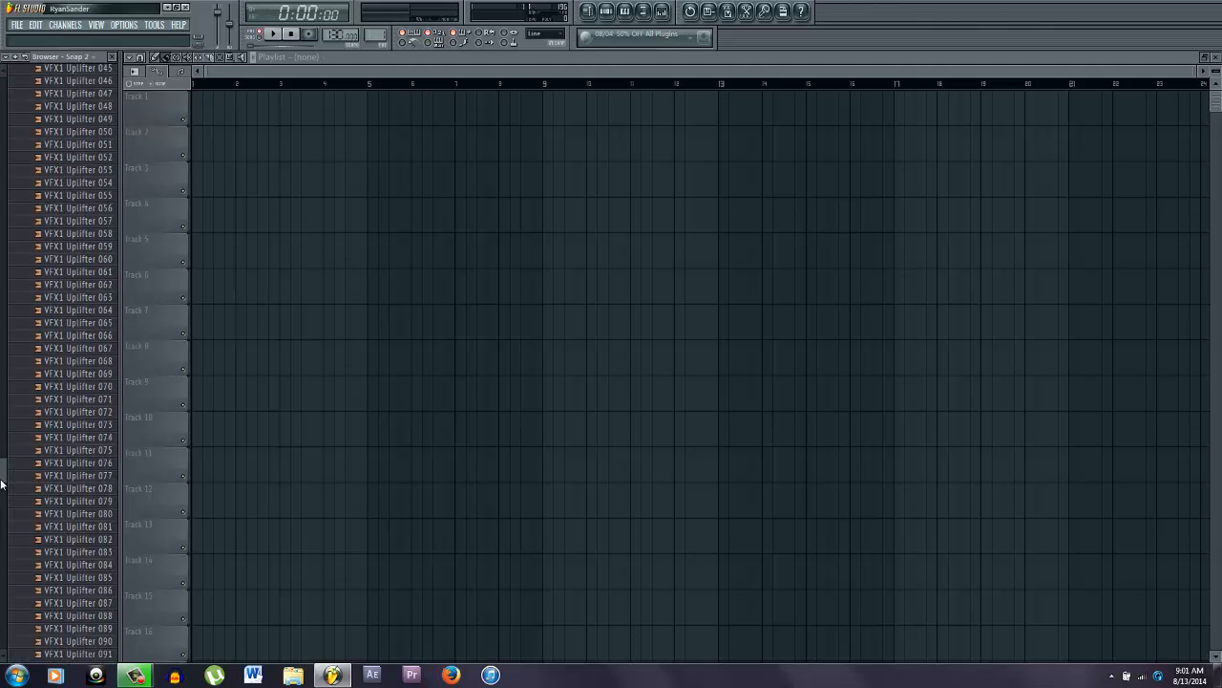
scroll(91, 387, "up", 15)
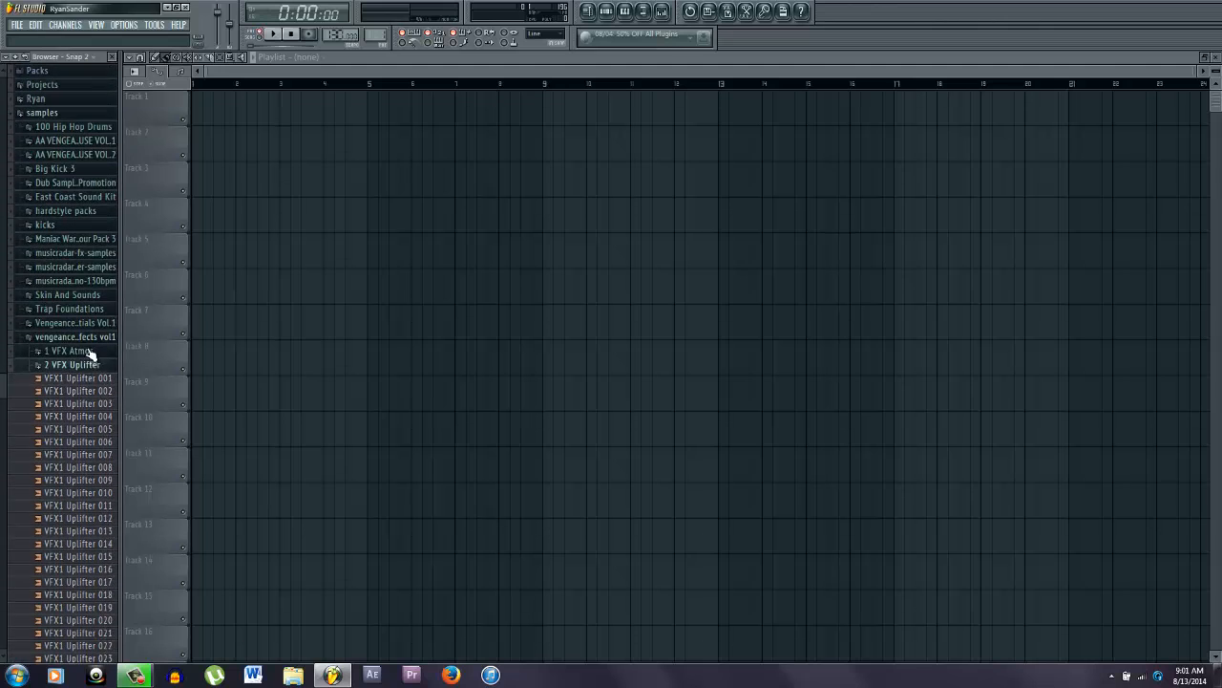
left_click(84, 364)
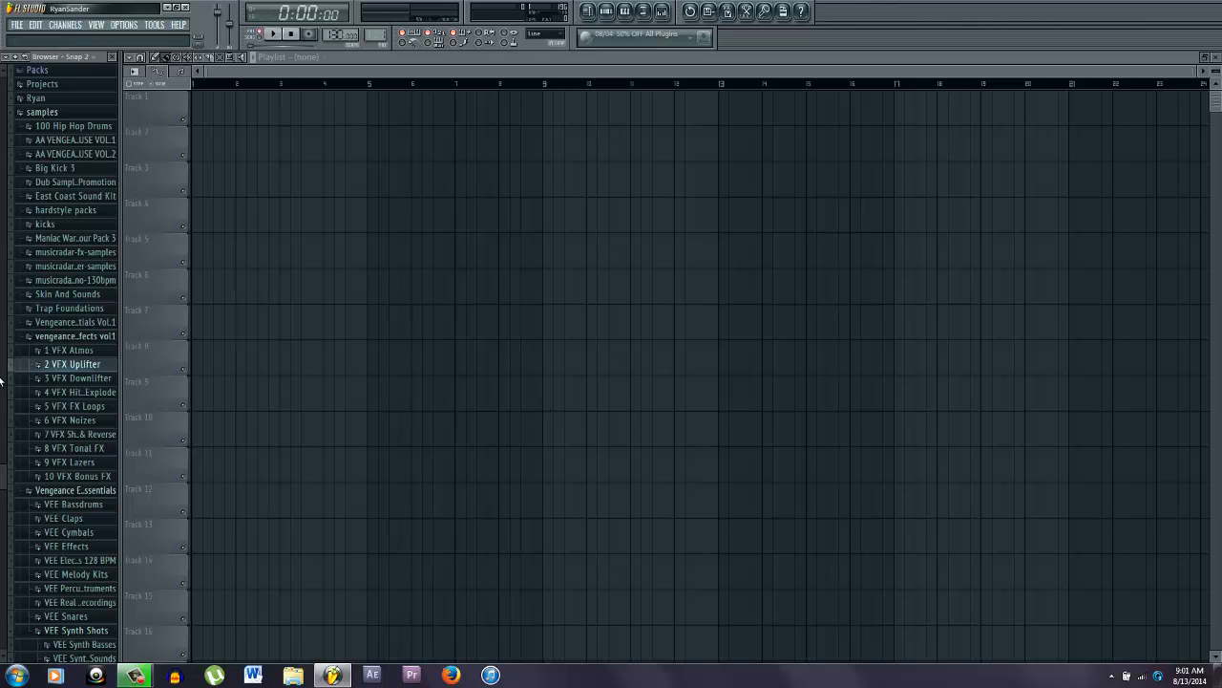
scroll(3, 435, "down", 5)
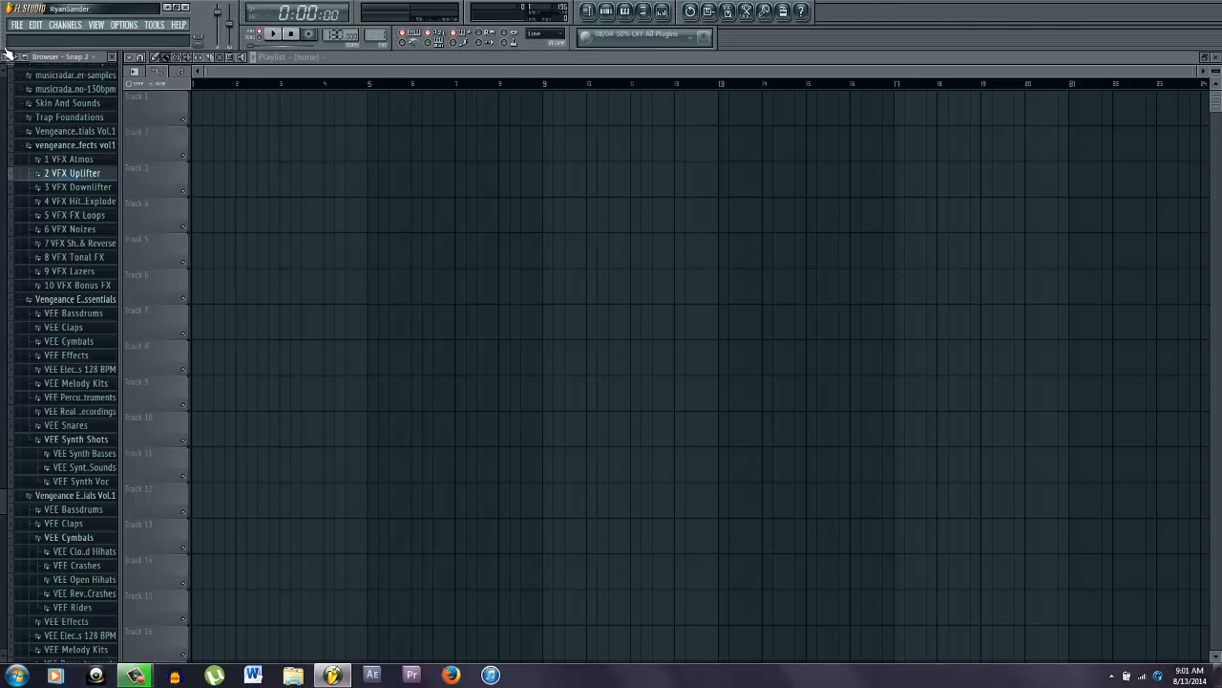
scroll(3, 497, "up", 10)
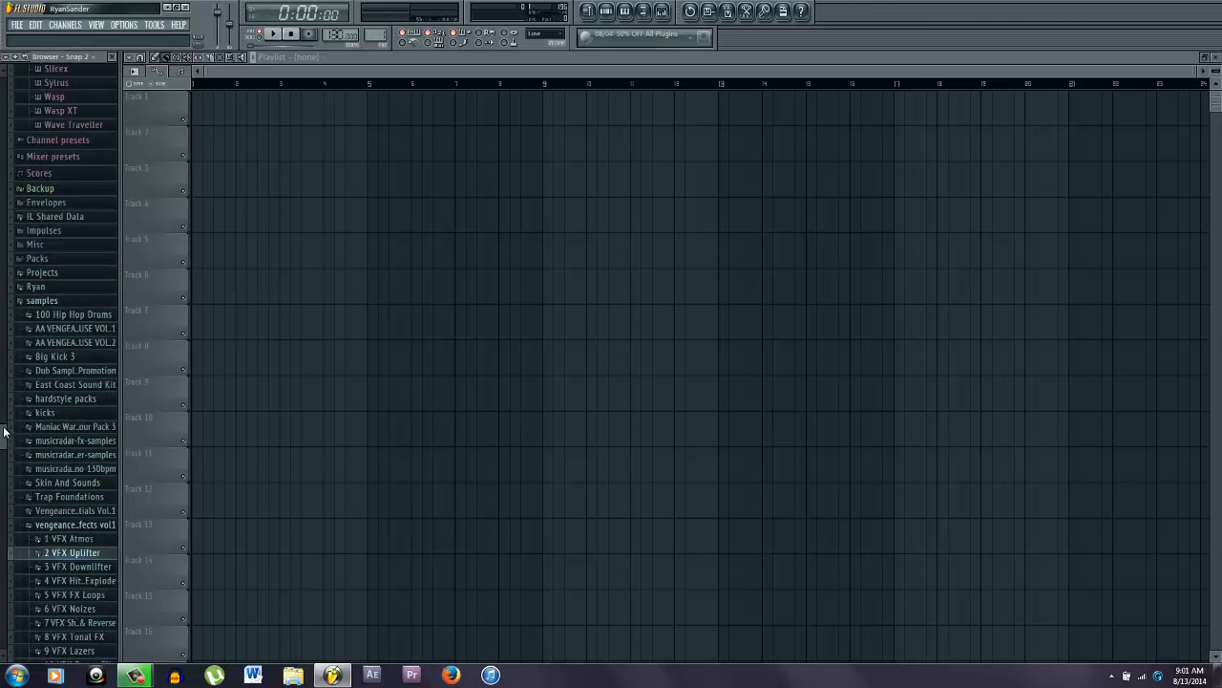
scroll(4, 432, "down", 8)
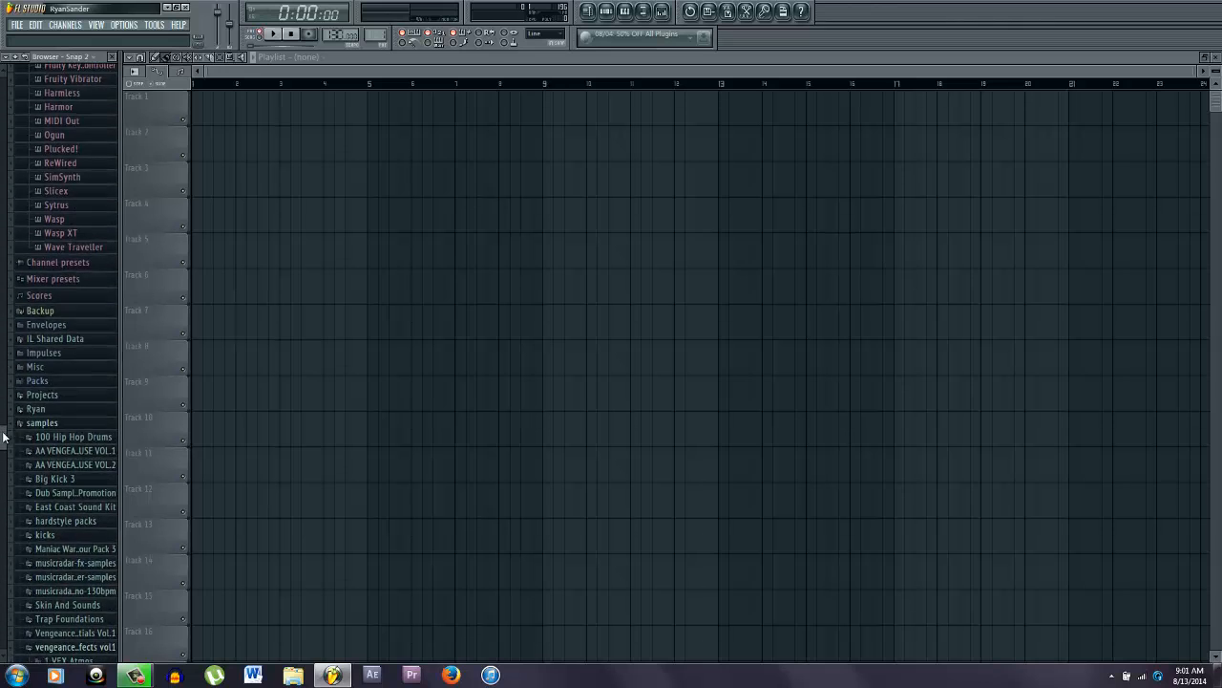
scroll(81, 386, "down", 20)
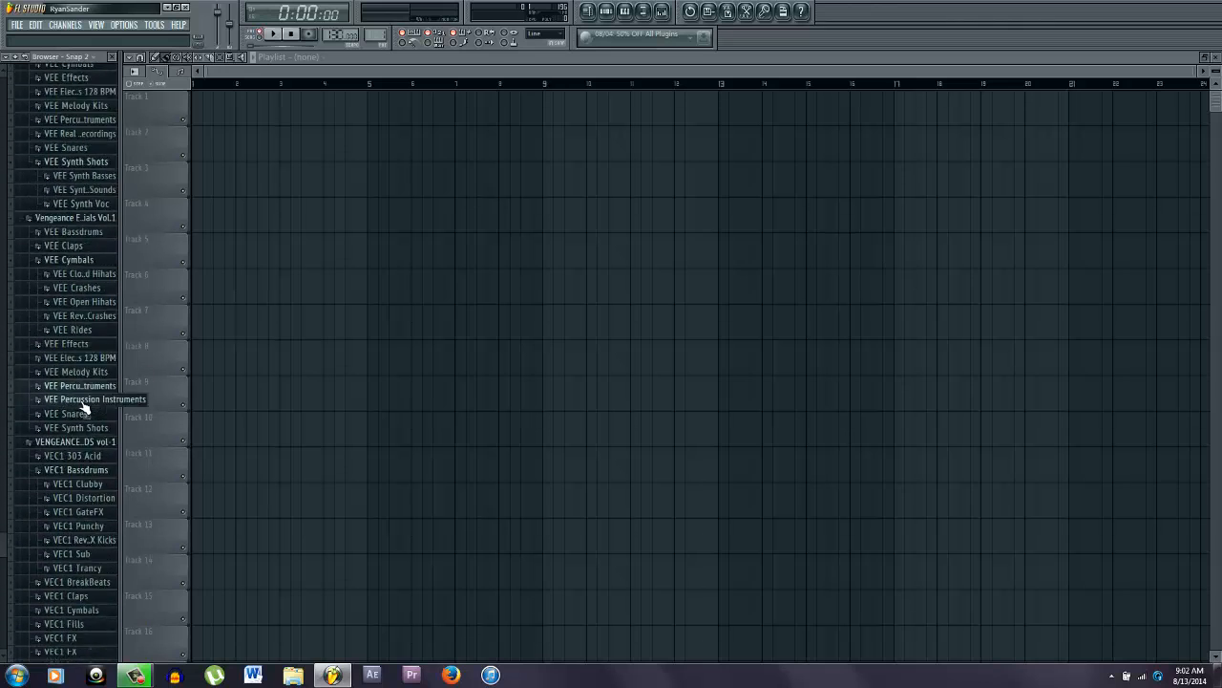
scroll(83, 409, "up", 6)
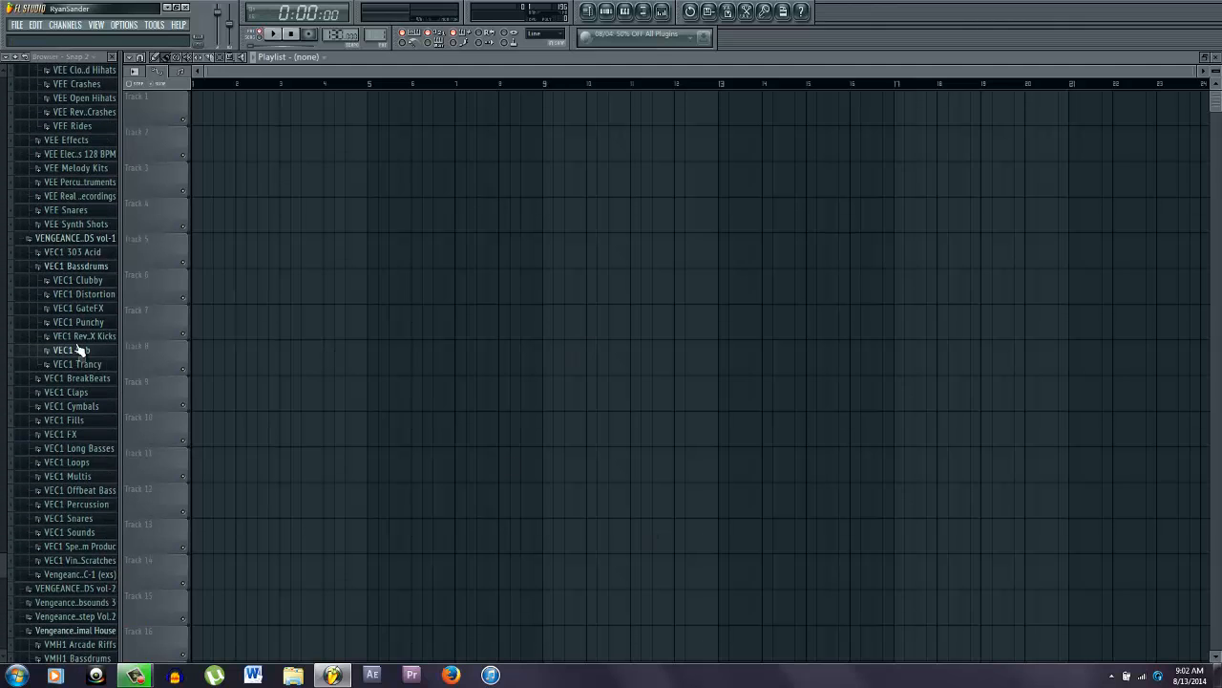
left_click(96, 270)
left_click(73, 273)
scroll(72, 274, "up", 5)
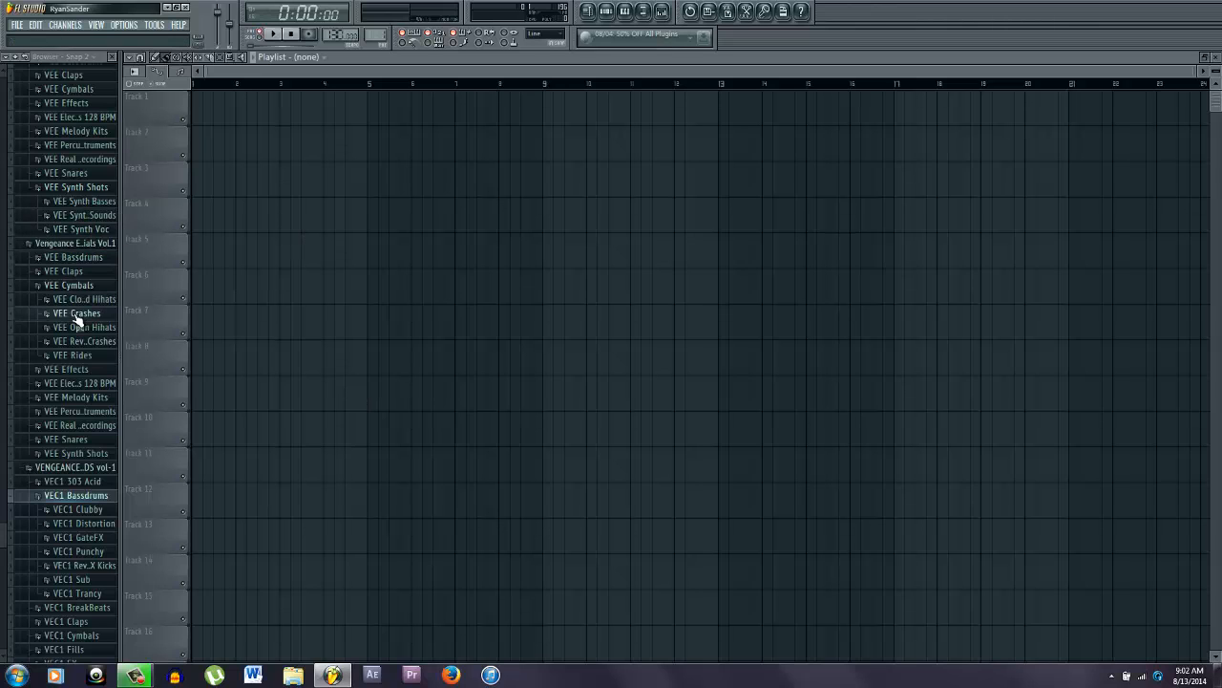
scroll(213, 321, "down", 5)
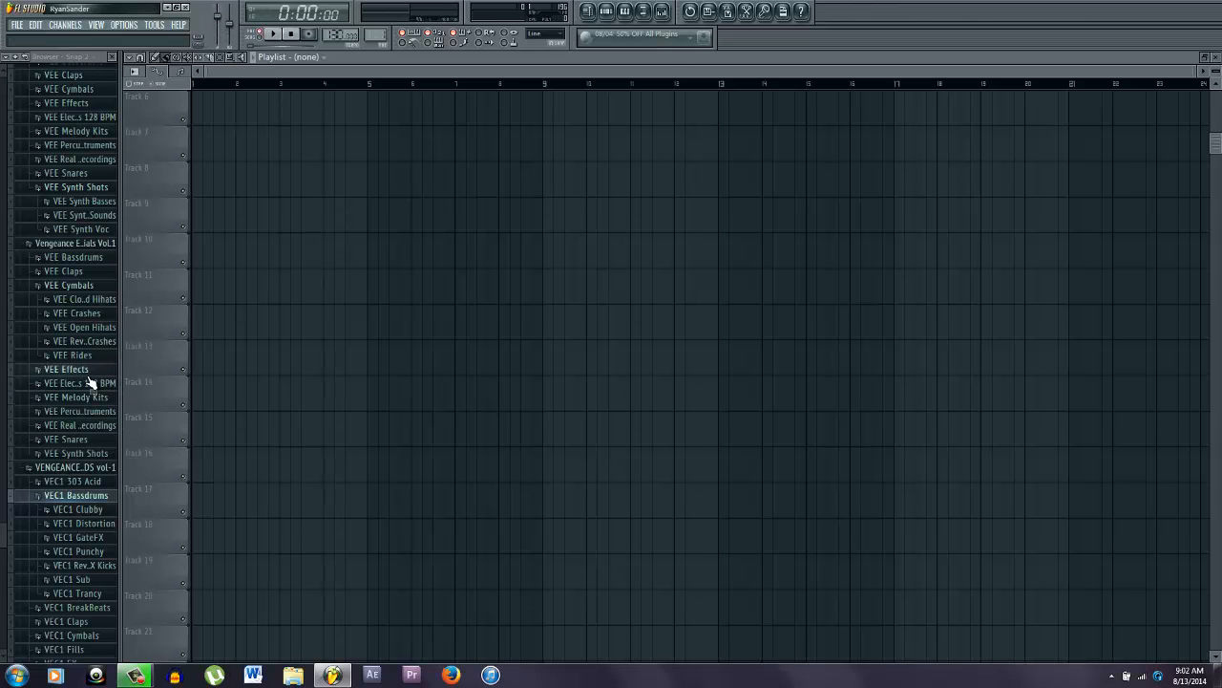
- Audition several kicks in the Vol.1 VEE Bassdrums folder, including VEE Bassdrum 037, and collapse the folder
left_click(88, 257)
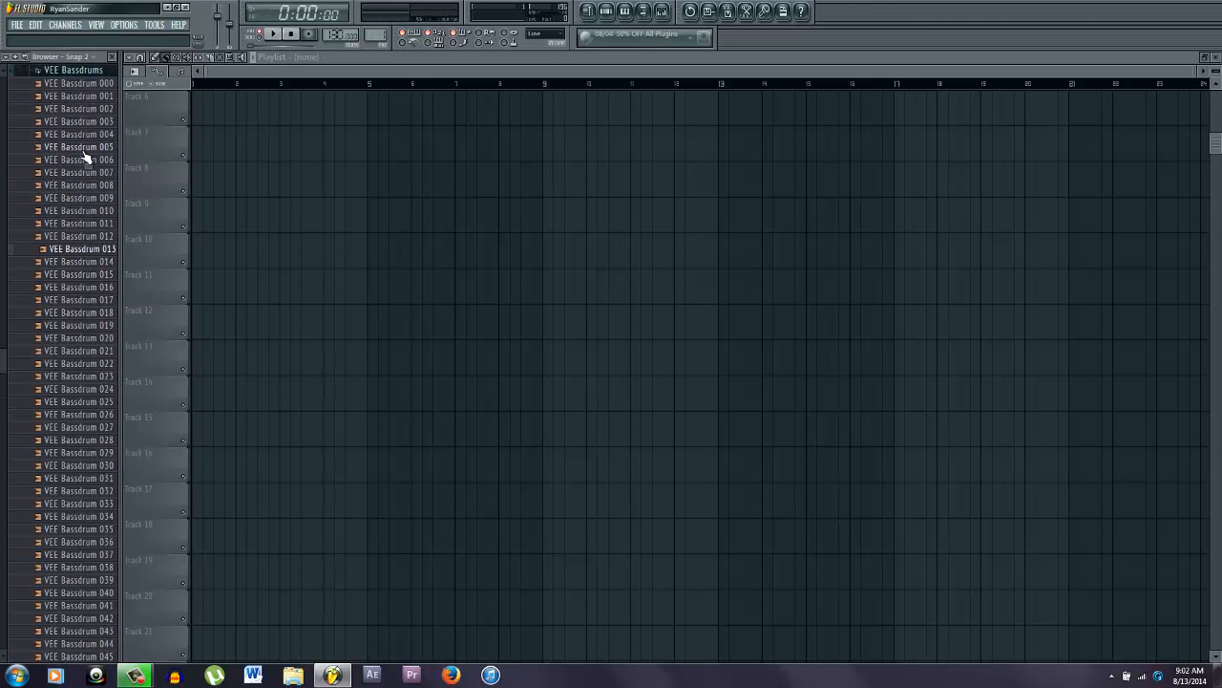
left_click(84, 151)
left_click(85, 405)
scroll(80, 487, "down", 3)
left_click(84, 444)
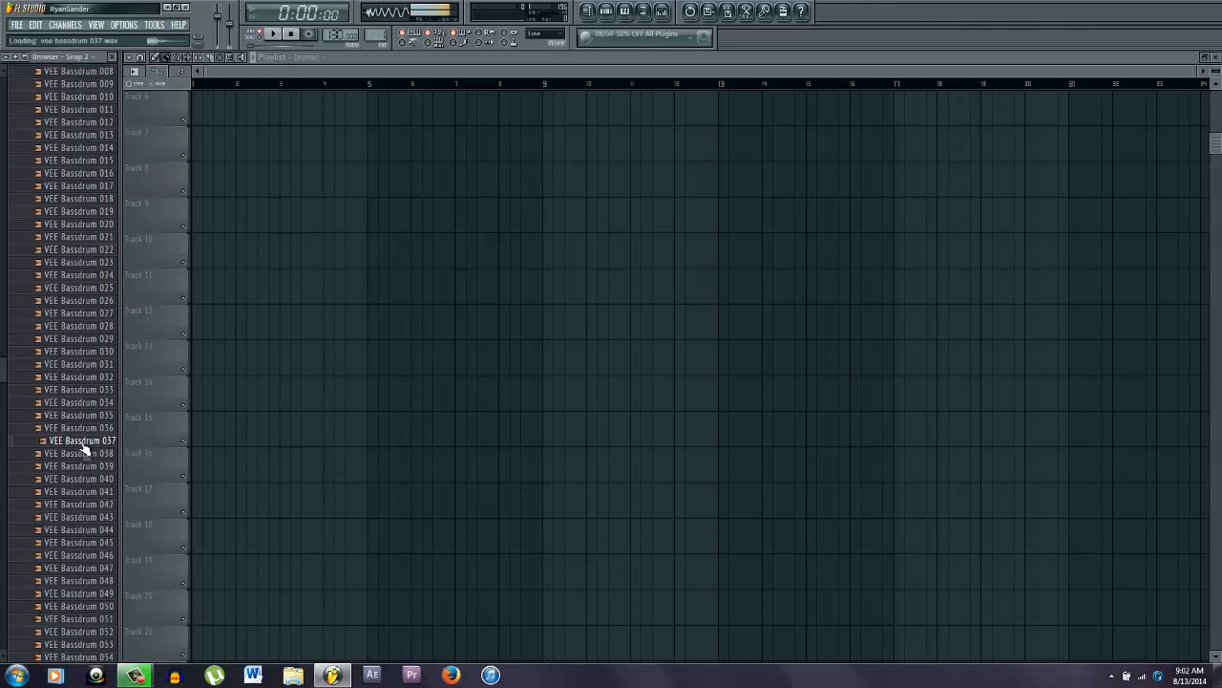
scroll(63, 391, "up", 10)
left_click(82, 379)
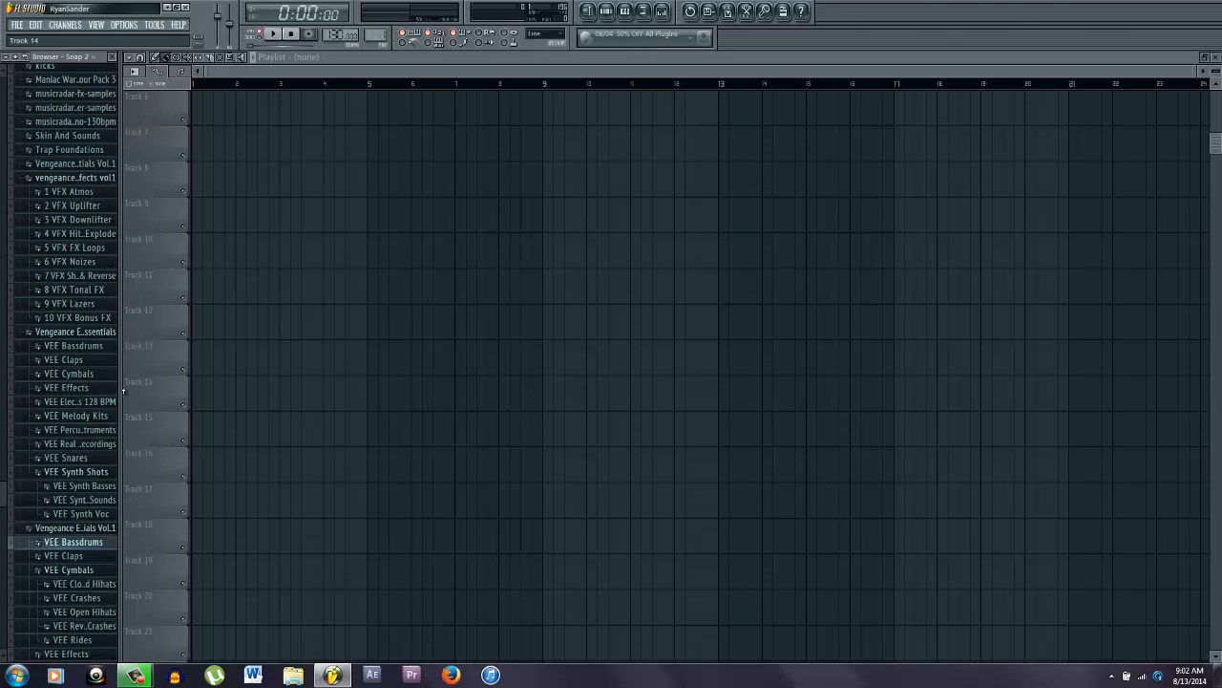
- Open the Beastmode Kicks folder in Maniac Warped Tour Pack 3 and audition kicks among the first twenty, such as MKV1_Kick_019 and MKV1_Kick_006
scroll(67, 265, "up", 4)
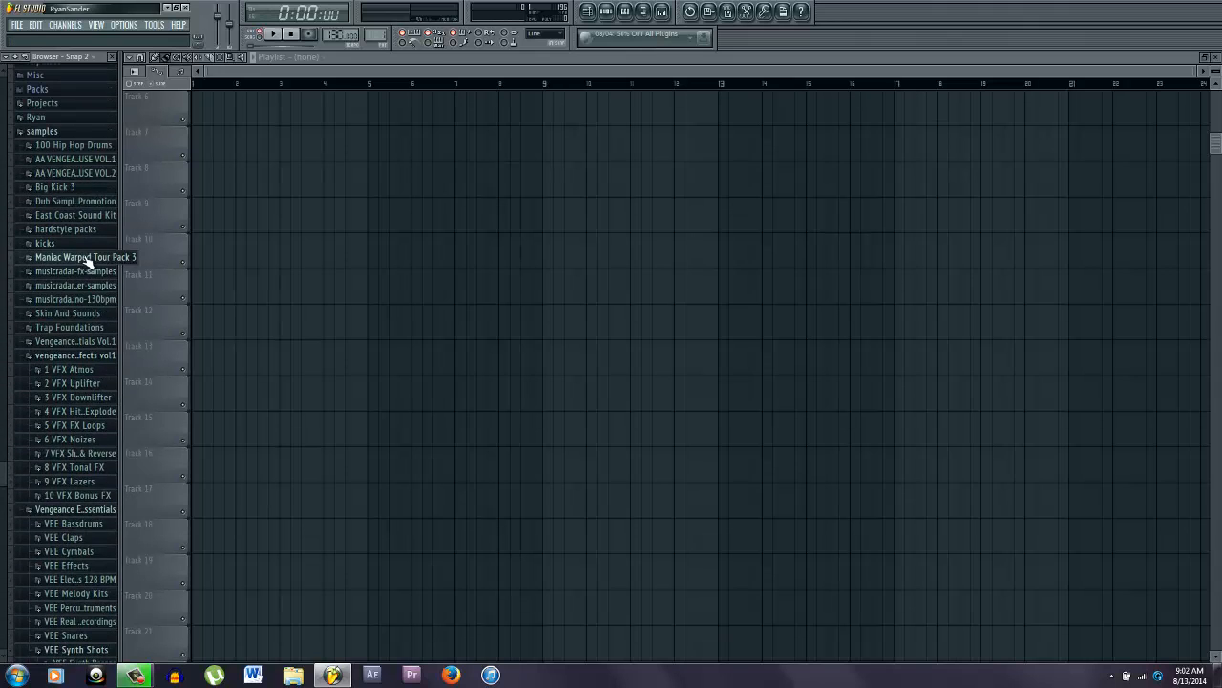
left_click(86, 260)
left_click(82, 298)
left_click(81, 320)
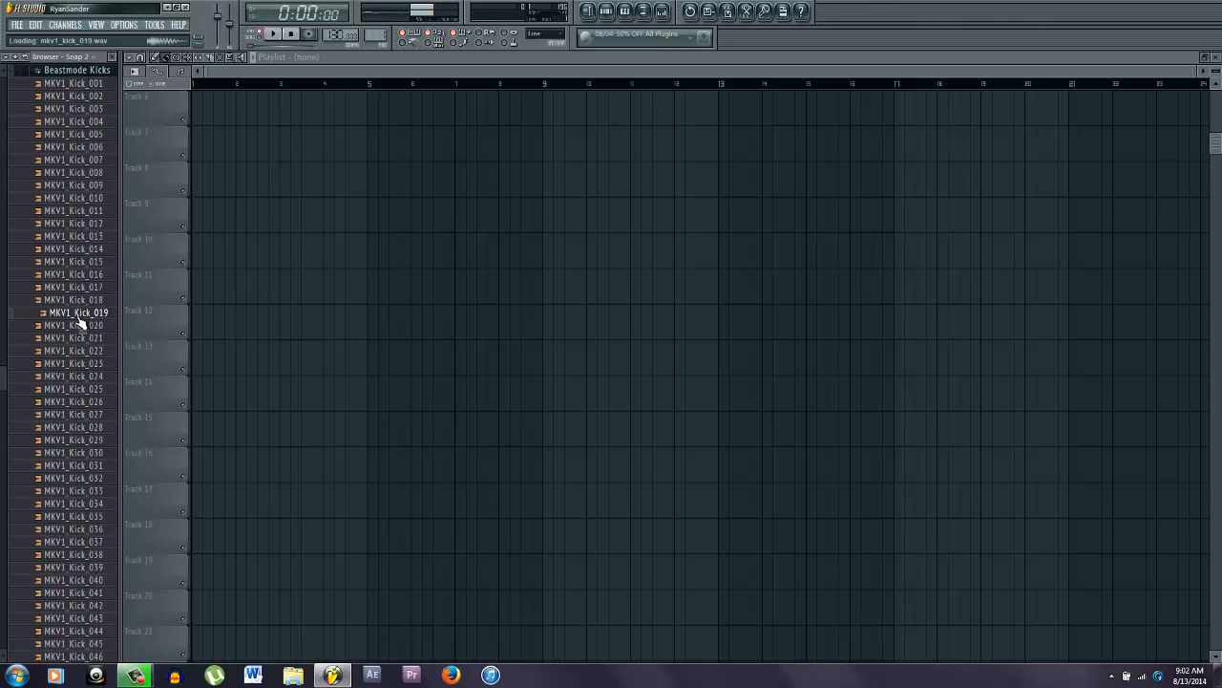
left_click(84, 225)
left_click(91, 150)
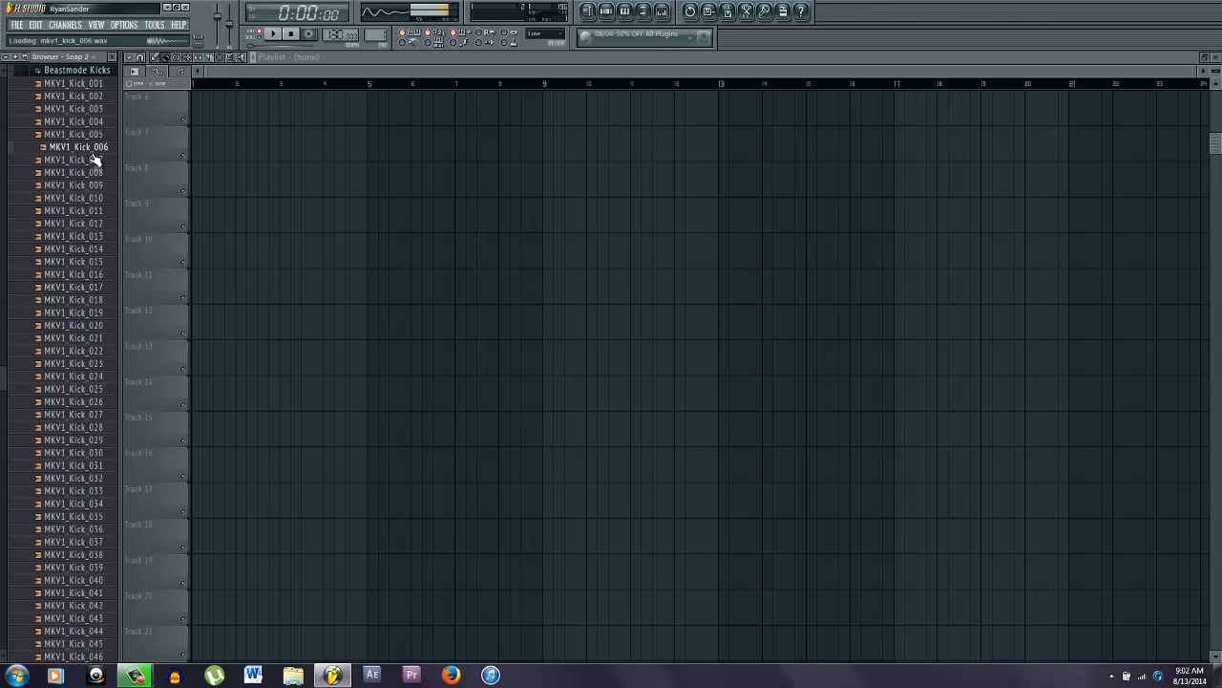
left_click(86, 124)
- Audition further Beastmode kicks, including MKV1_Kick_028, MKV1_Kick_047 and MKV1_Kick_060, and return to the start of the folder
scroll(64, 310, "down", 4)
left_click(82, 236)
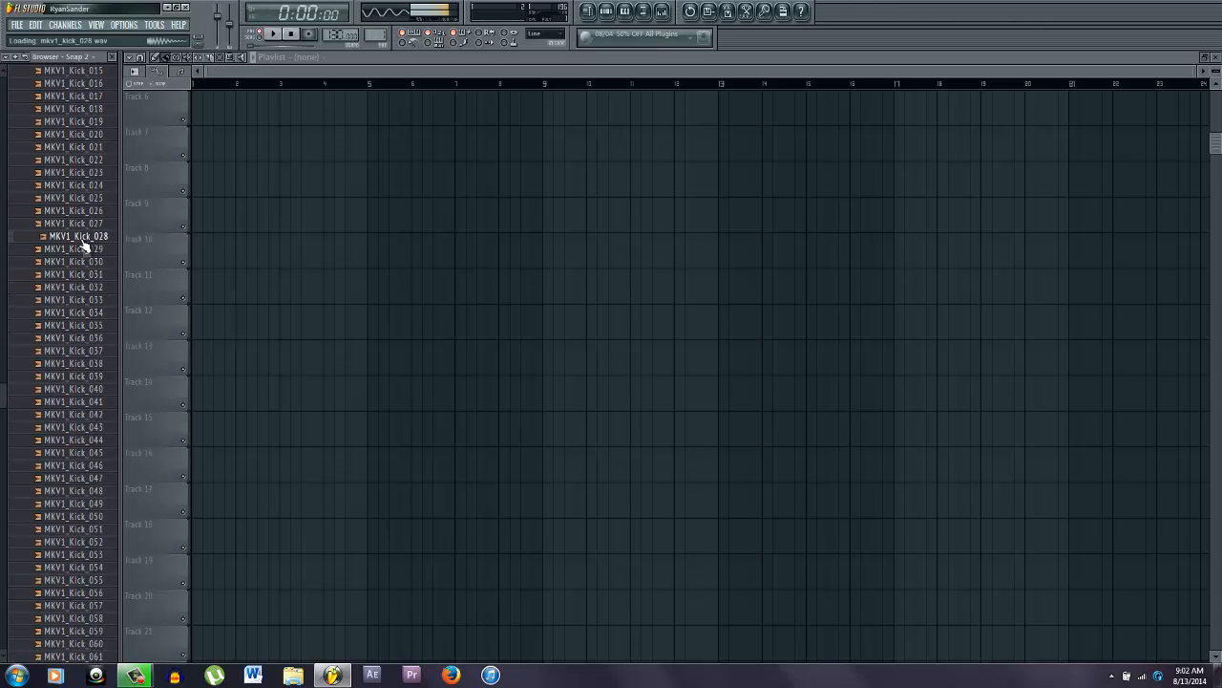
left_click(88, 197)
left_click(83, 161)
scroll(73, 277, "down", 5)
left_click(71, 284)
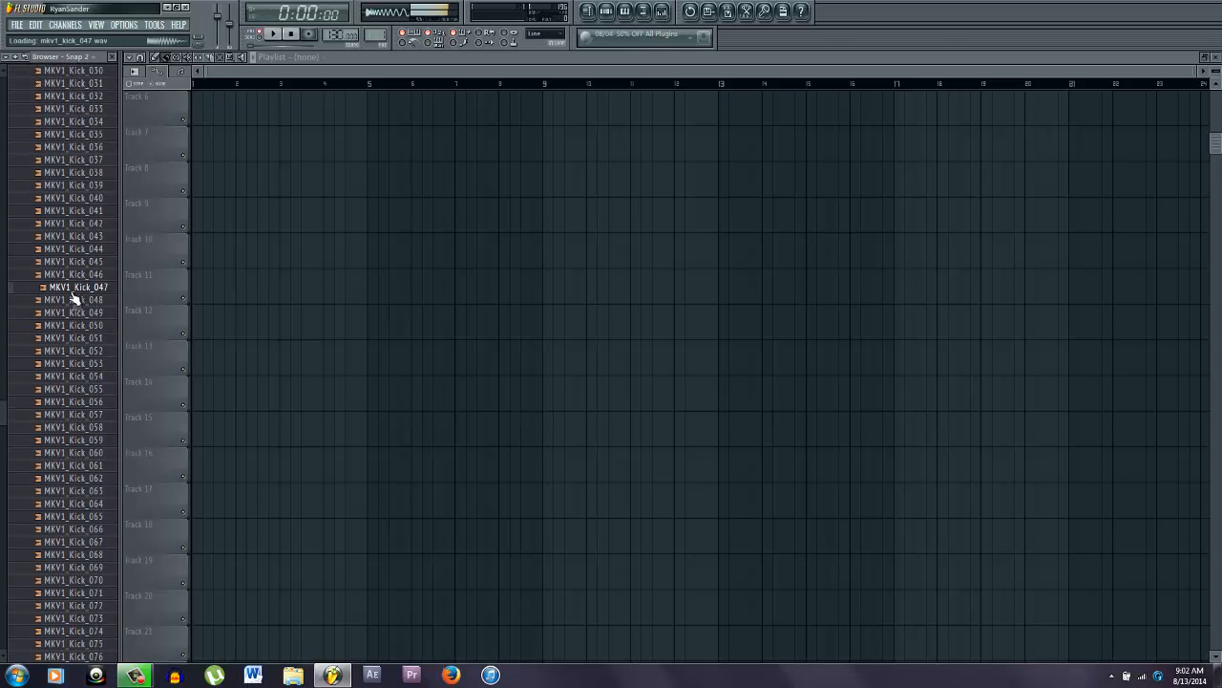
left_click(74, 239)
scroll(74, 257, "down", 3)
left_click(87, 338)
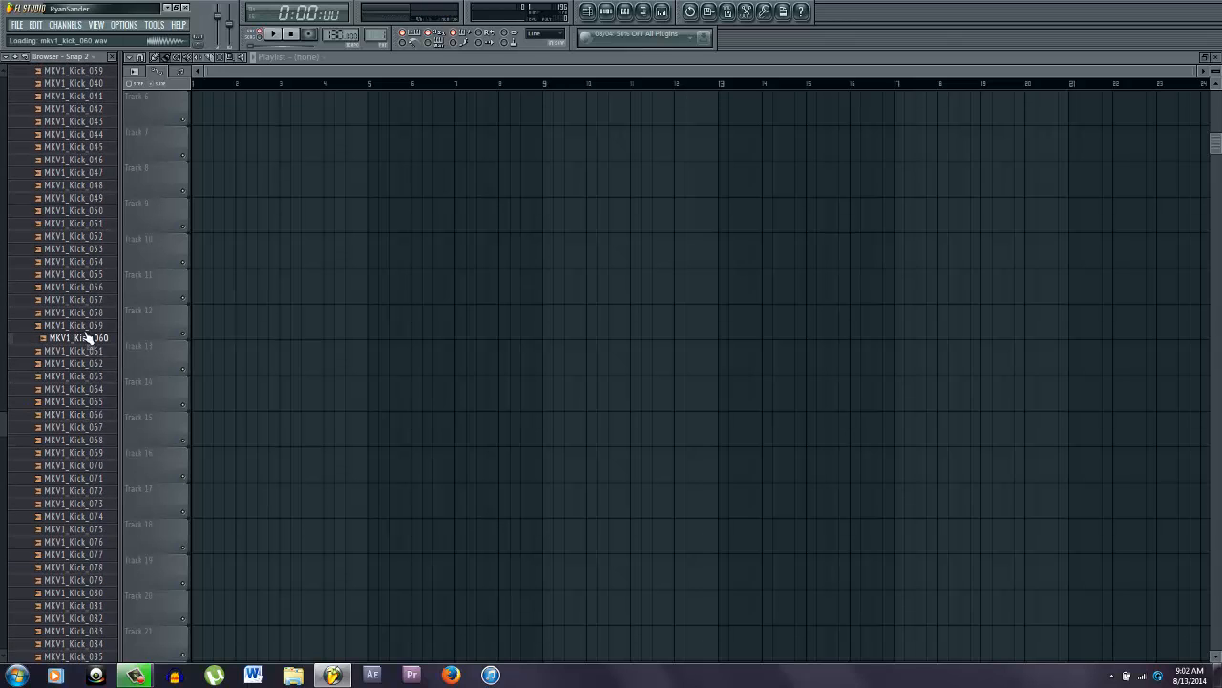
left_click(80, 289)
scroll(80, 289, "up", 4)
scroll(82, 295, "up", 16)
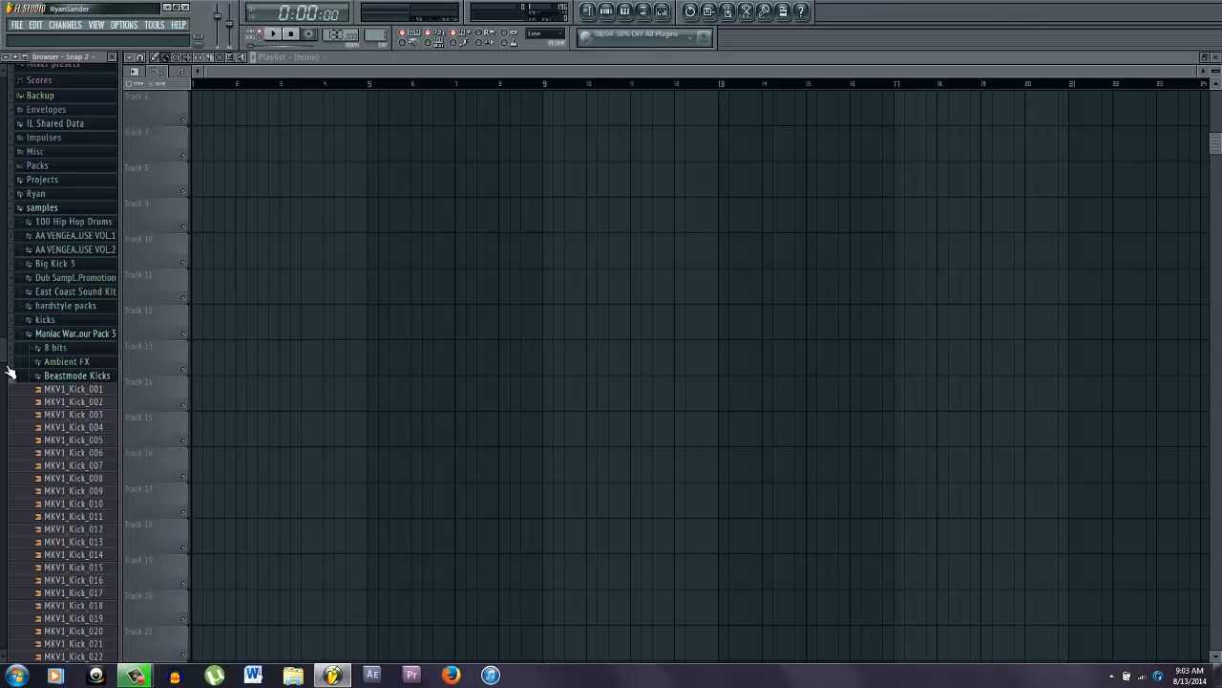
scroll(3, 353, "up", 1)
scroll(3, 354, "down", 6)
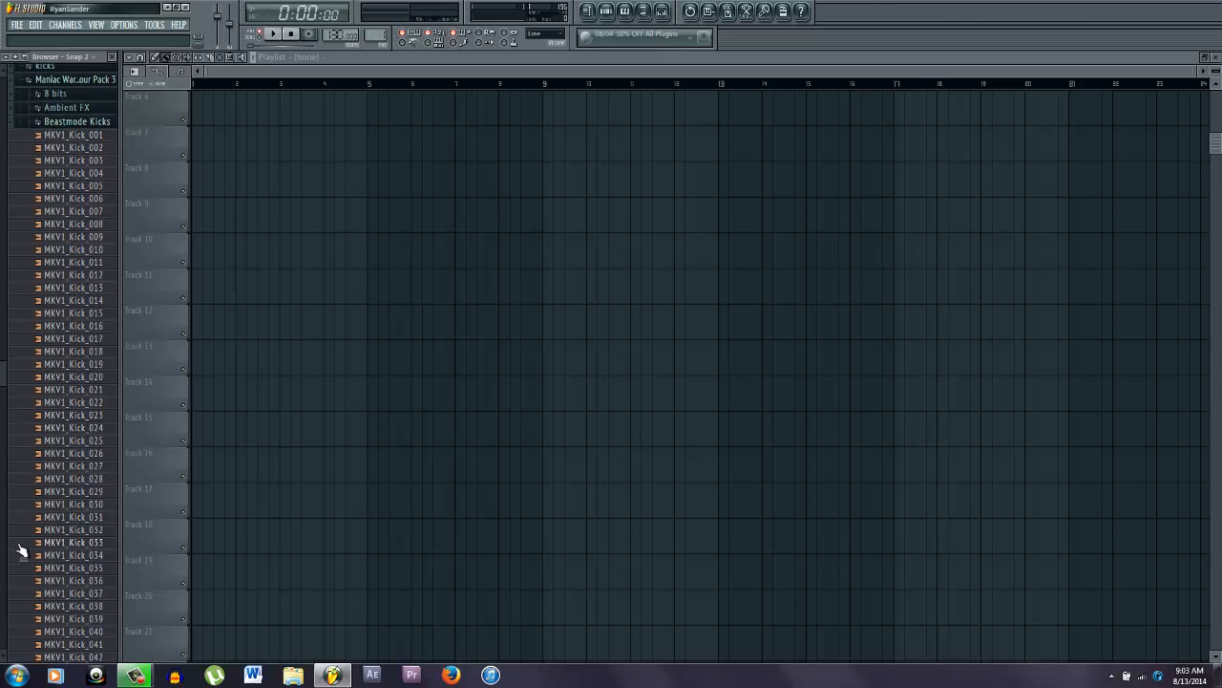
- Compare more Beastmode kicks by auditioning samples such as MKV1_Kick_023, MKV1_Kick_025, MKV1_Kick_035 and MKV1_Kick_053
left_click(76, 414)
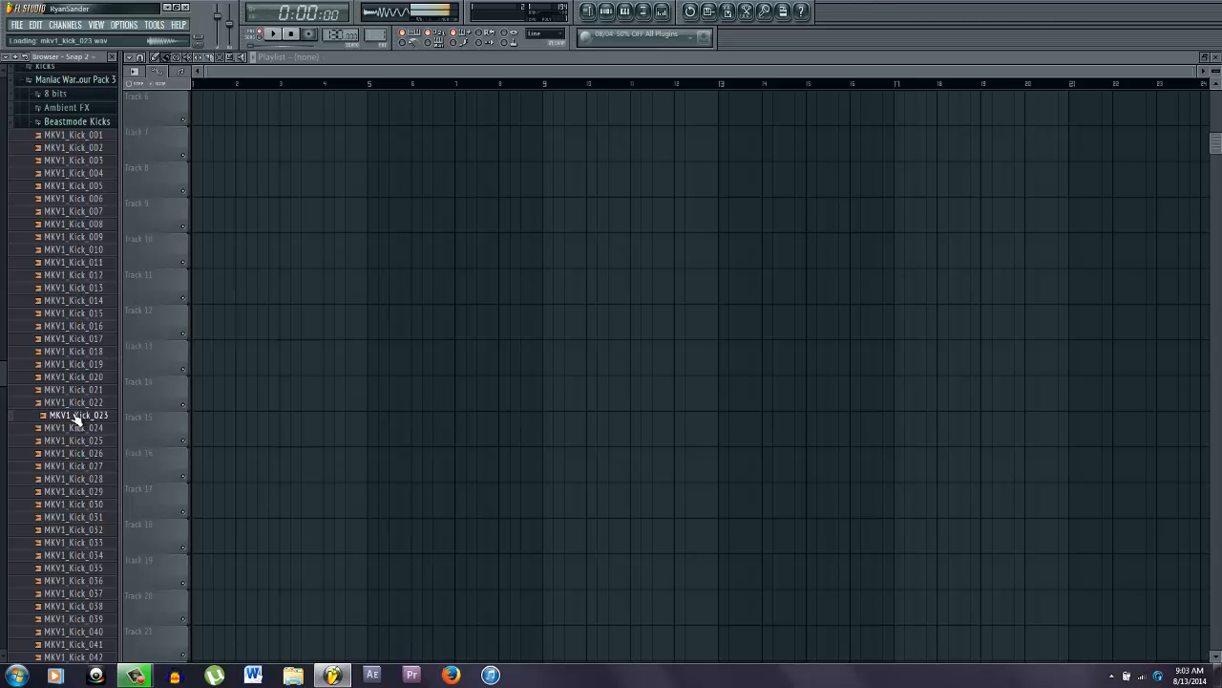
left_click(74, 326)
left_click(57, 439)
scroll(54, 436, "down", 5)
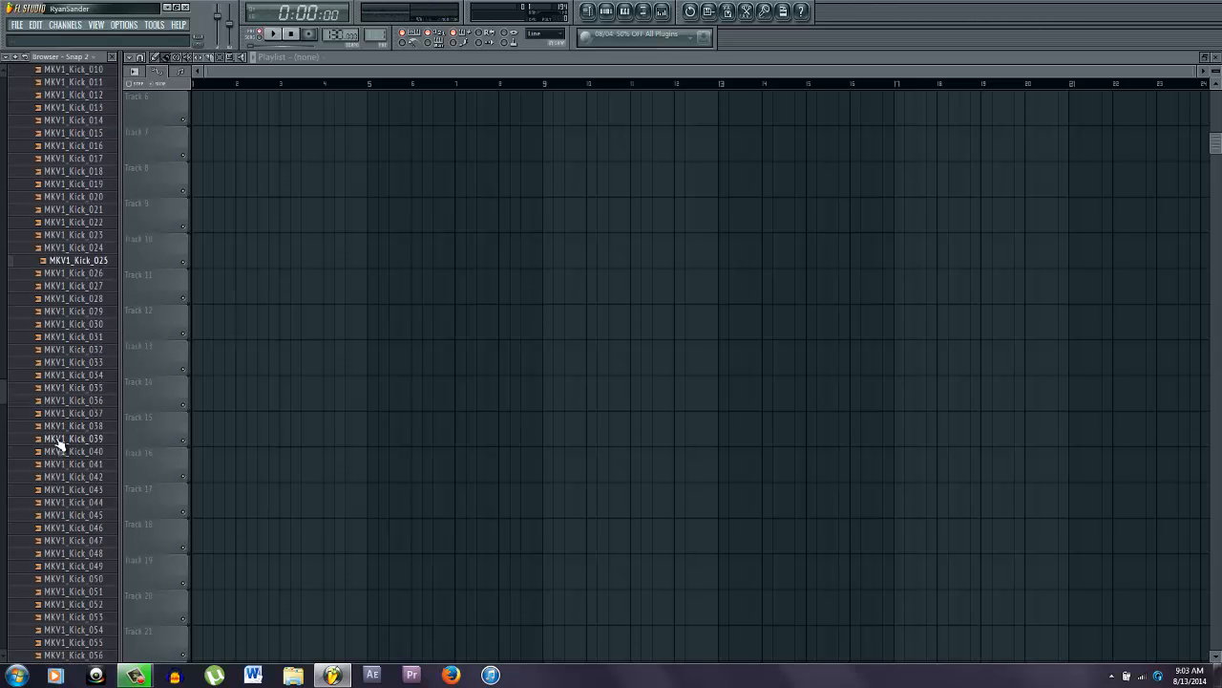
left_click(84, 430)
left_click(90, 376)
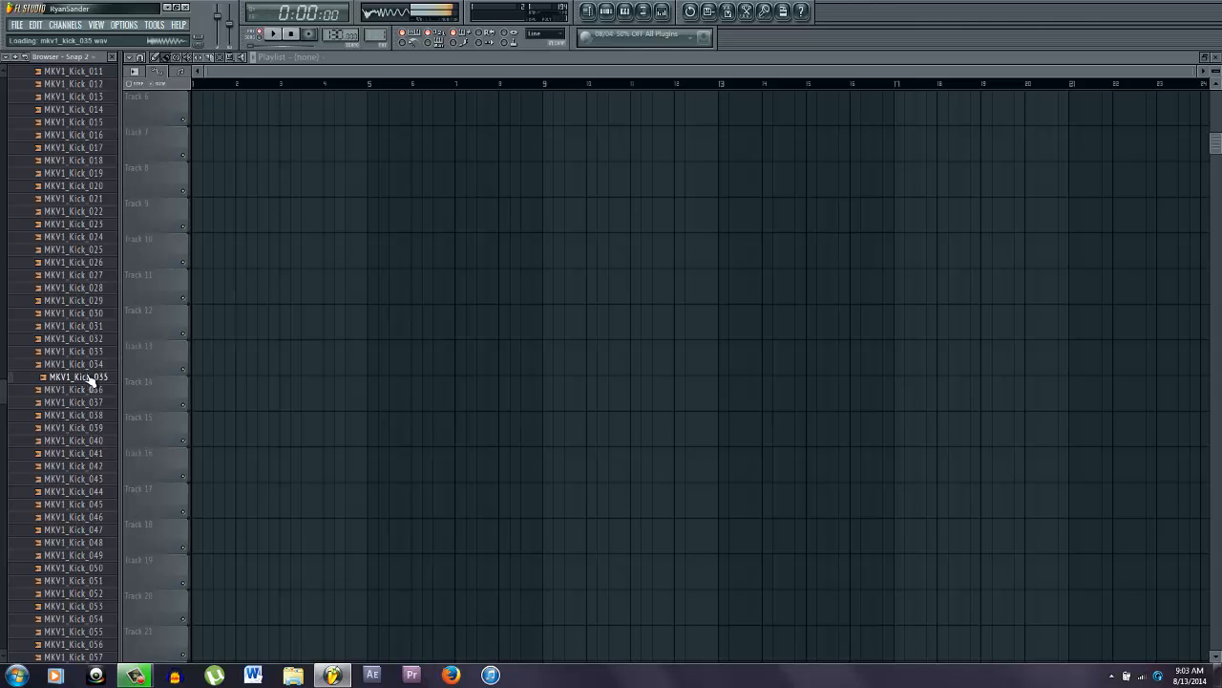
scroll(100, 417, "down", 6)
left_click(93, 441)
left_click(77, 352)
left_click(84, 377)
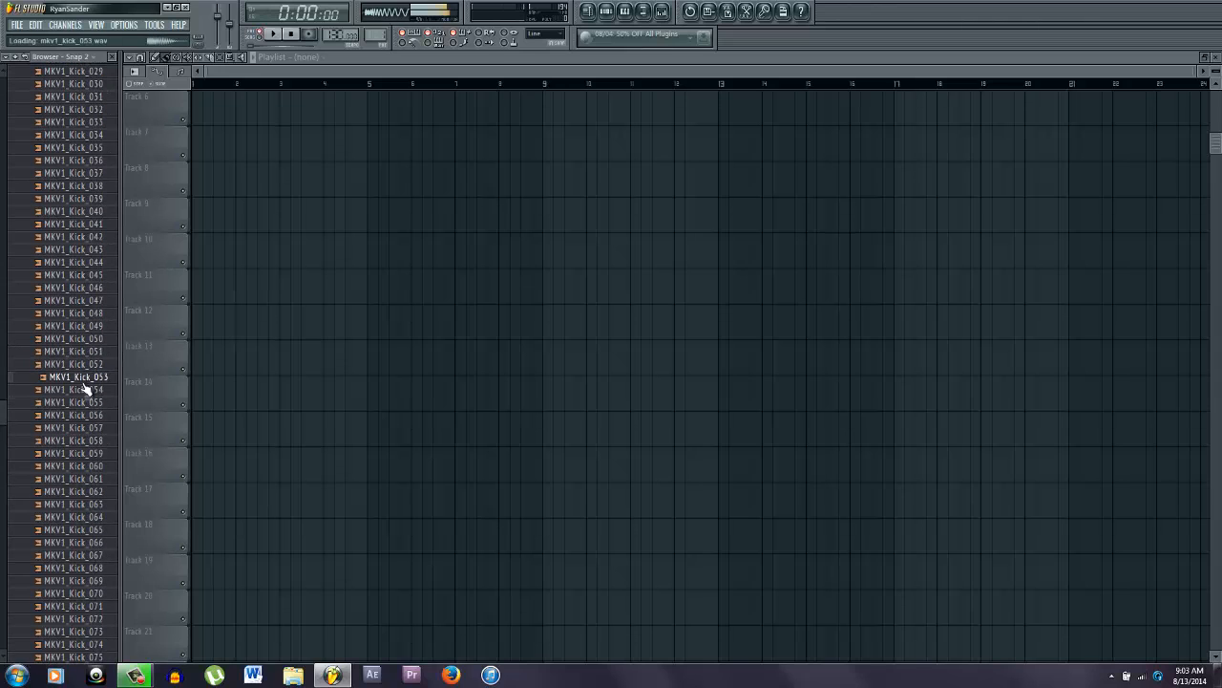
- Audition the higher-numbered Beastmode kicks, including MKV1_Kick_081, MKV1_Kick_082, MKV1_Kick_079 and MKV1_Kick_076
scroll(62, 544, "down", 5)
left_click(62, 544)
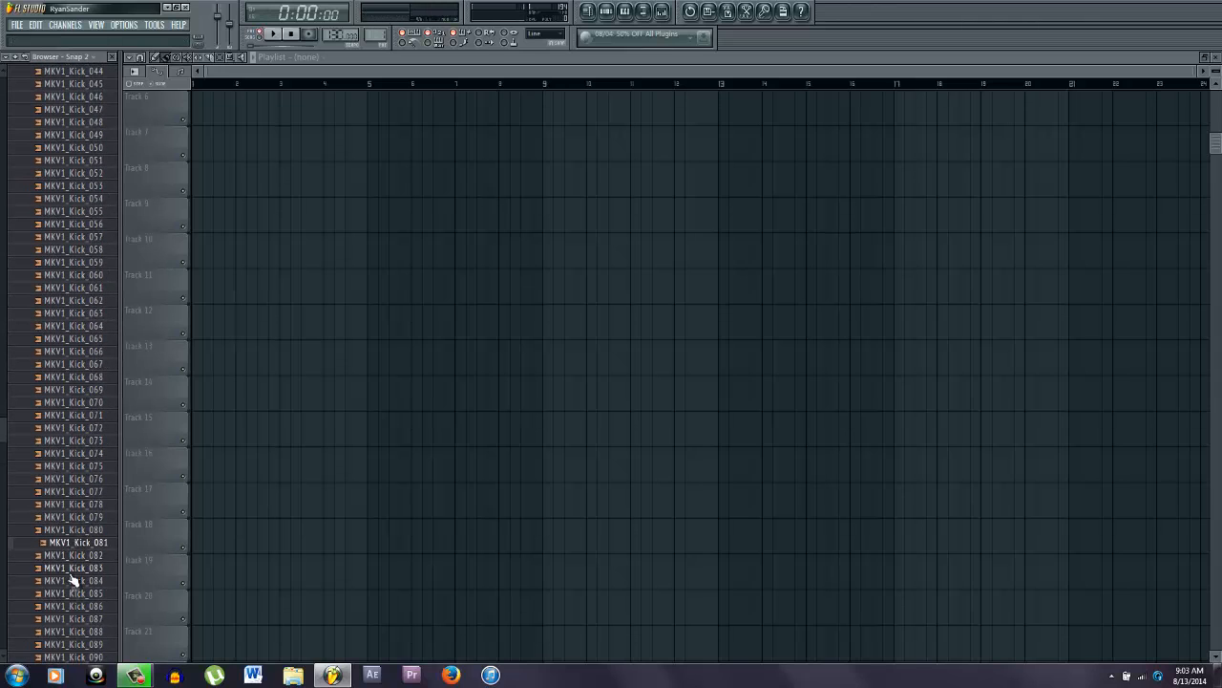
left_click(73, 591)
scroll(73, 589, "down", 4)
scroll(68, 477, "up", 2)
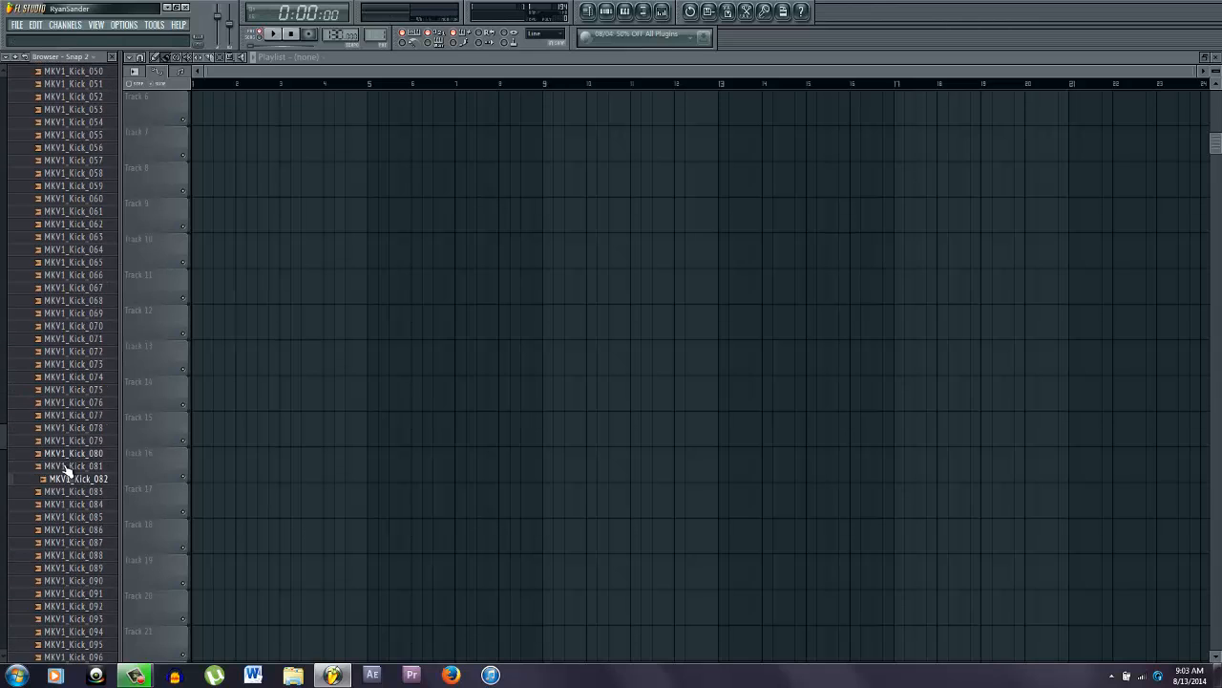
left_click(70, 466)
left_click(78, 440)
left_click(82, 403)
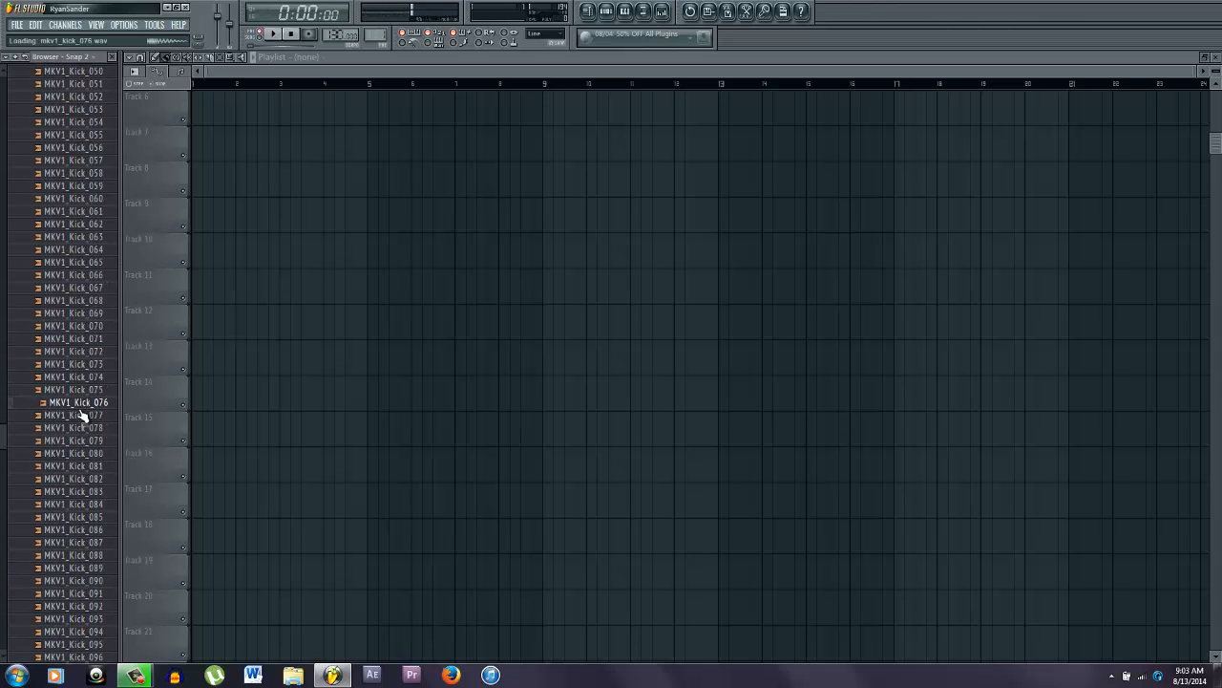
- Load MKV1_Kick_076 into the first channel of the step sequencer and fill each 4 steps of its pattern
key("F6")
left_click_drag(81, 403, 204, 78)
key("F6")
key("F6")
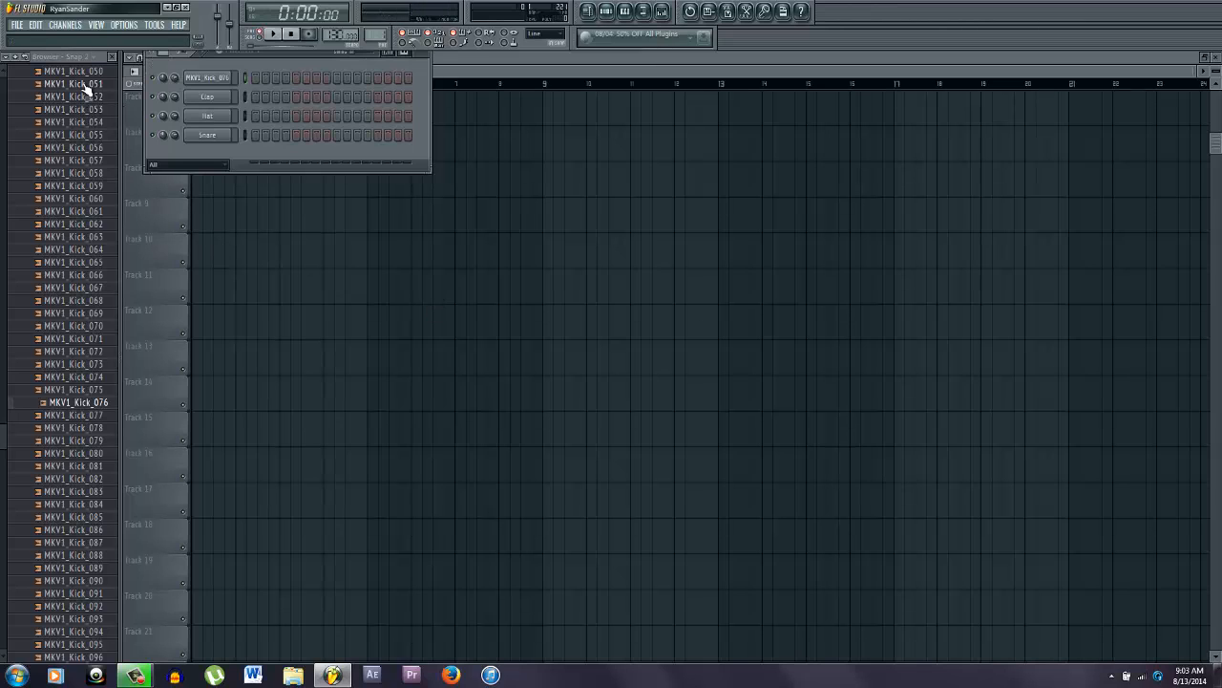
right_click(221, 78)
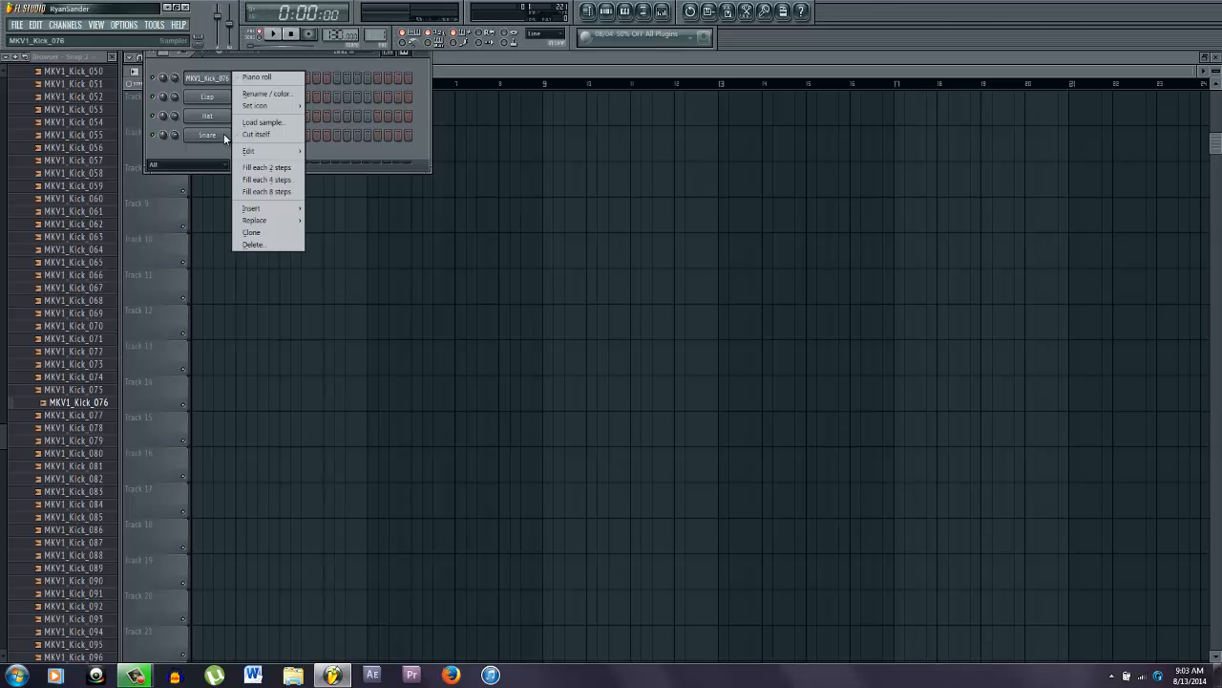
left_click(266, 180)
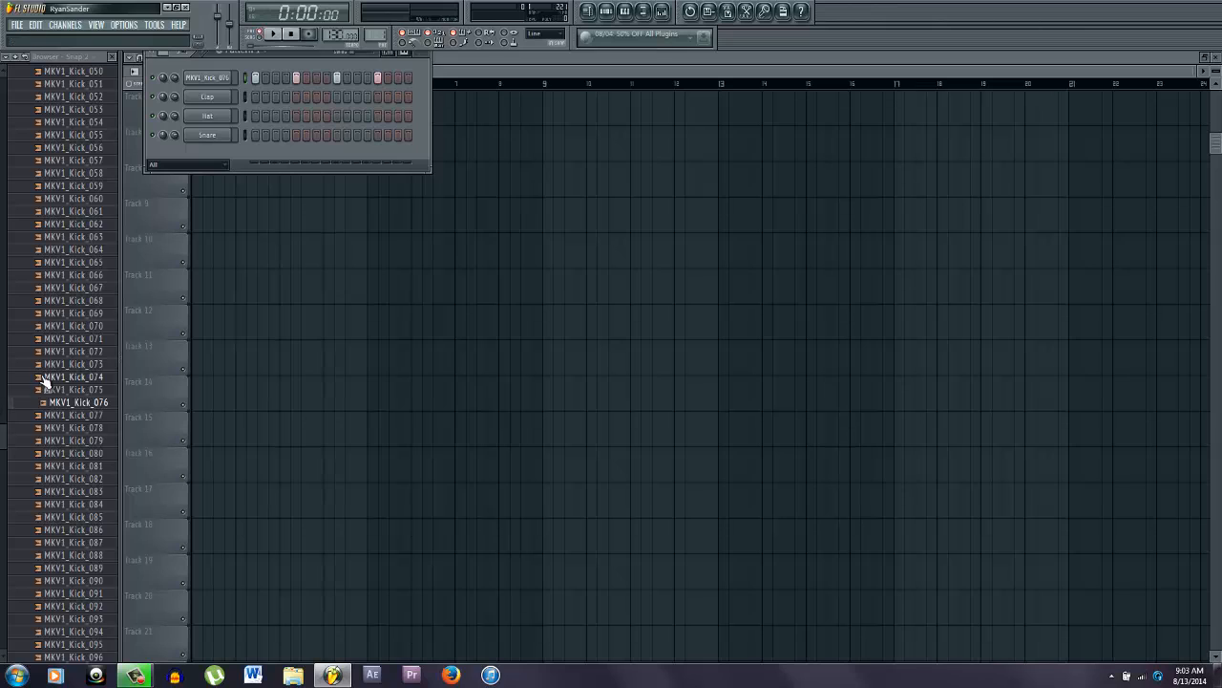
- Audition the alternative kicks MKV1_Kick_089 and MKV1_Kick_082
left_click(72, 567)
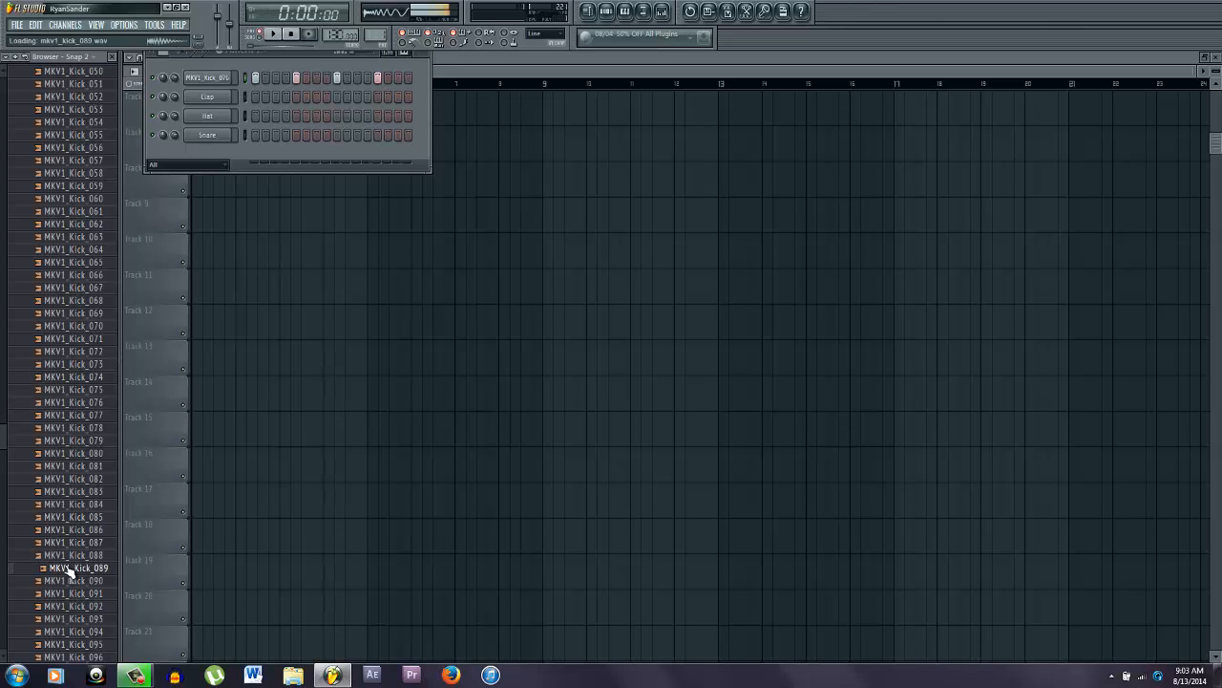
left_click(74, 479)
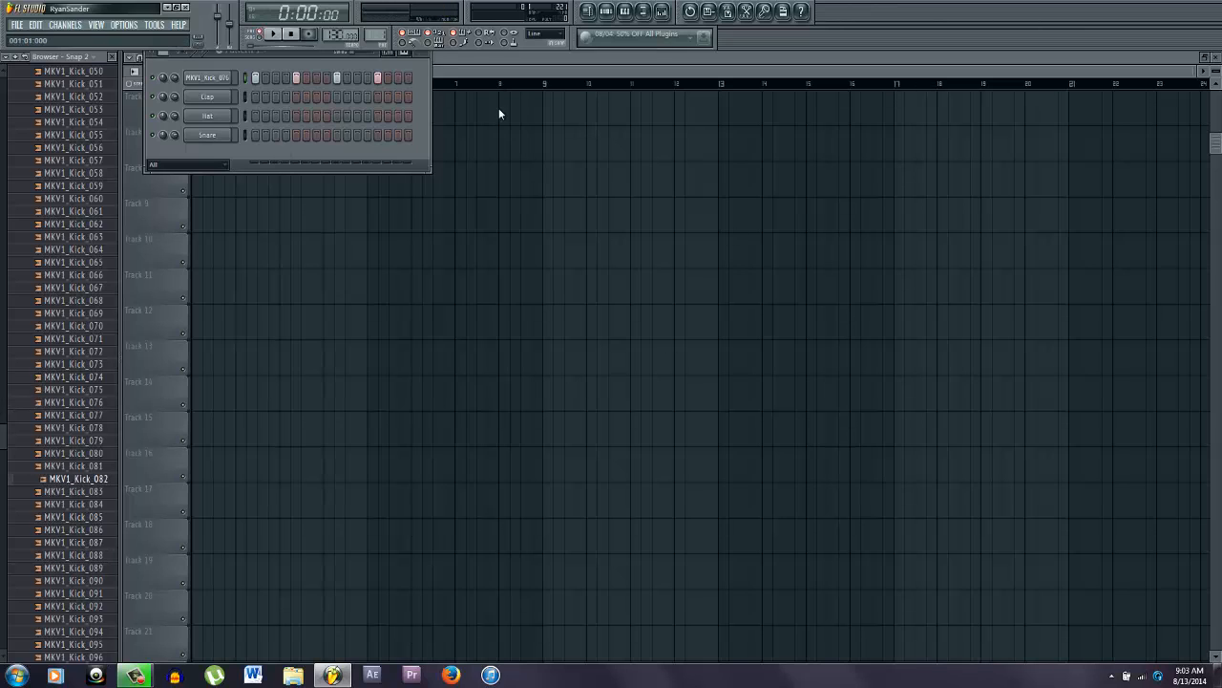
- Link the kick channel to the first insert track of the mixer, lower its volume slightly and play the pattern
left_click(661, 12)
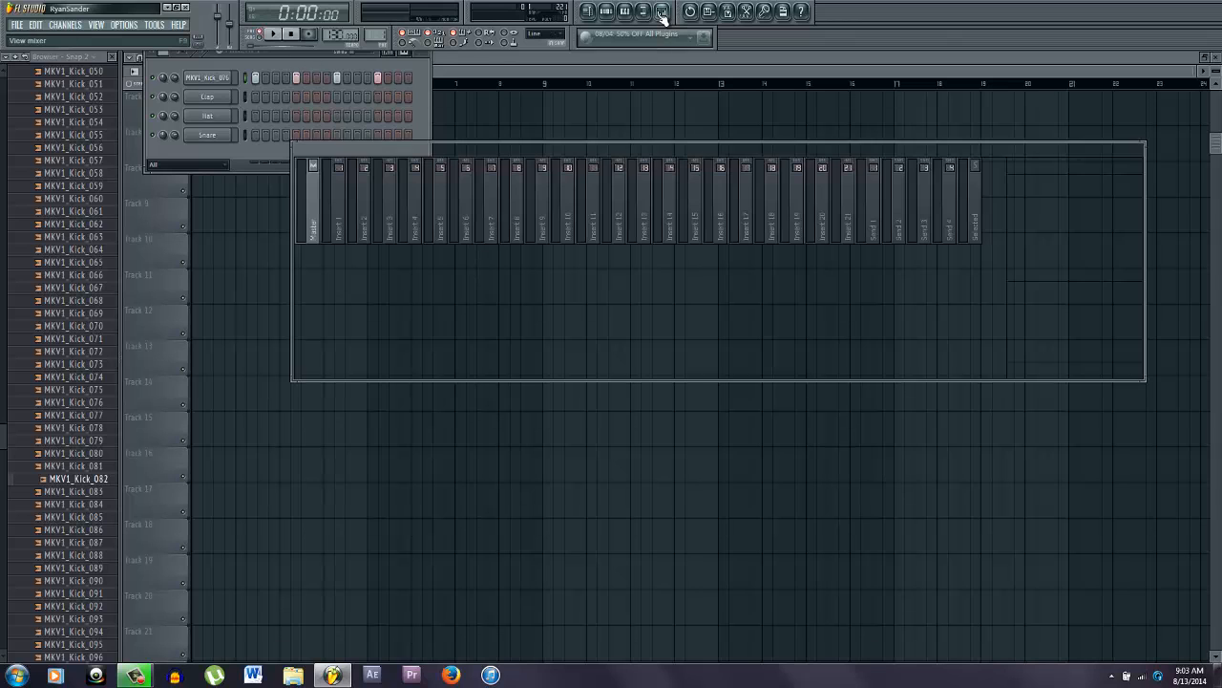
right_click(342, 229)
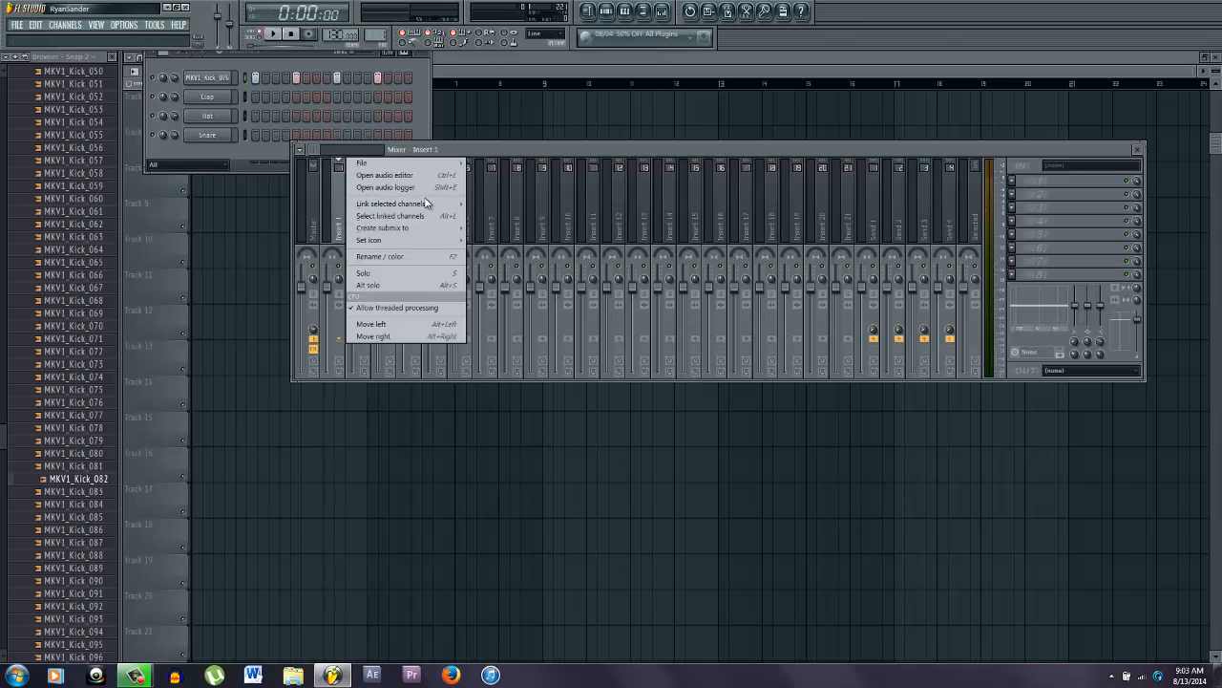
mouse_move(430, 205)
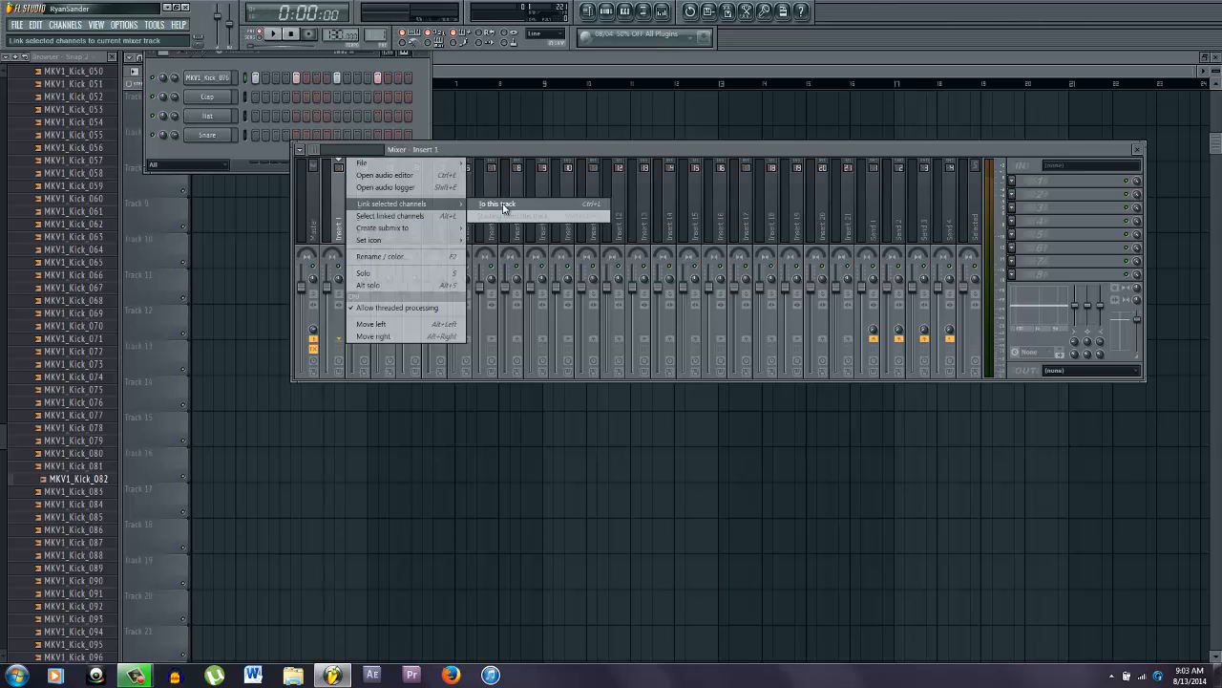
left_click(504, 208)
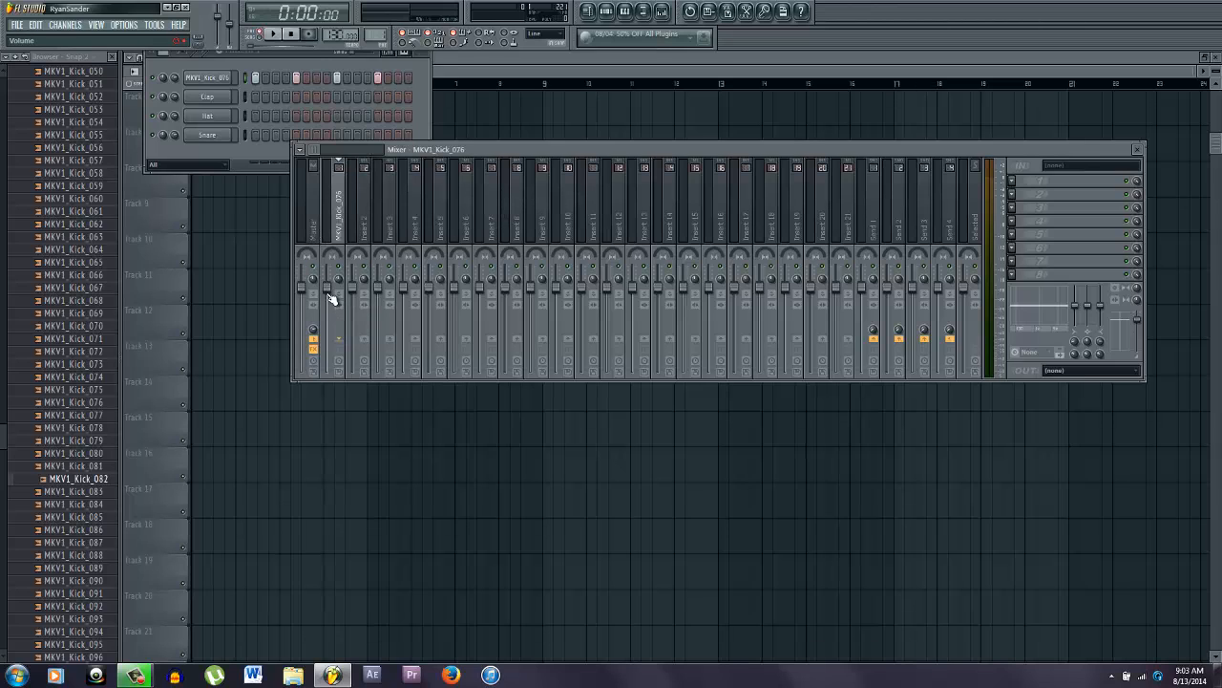
key("space")
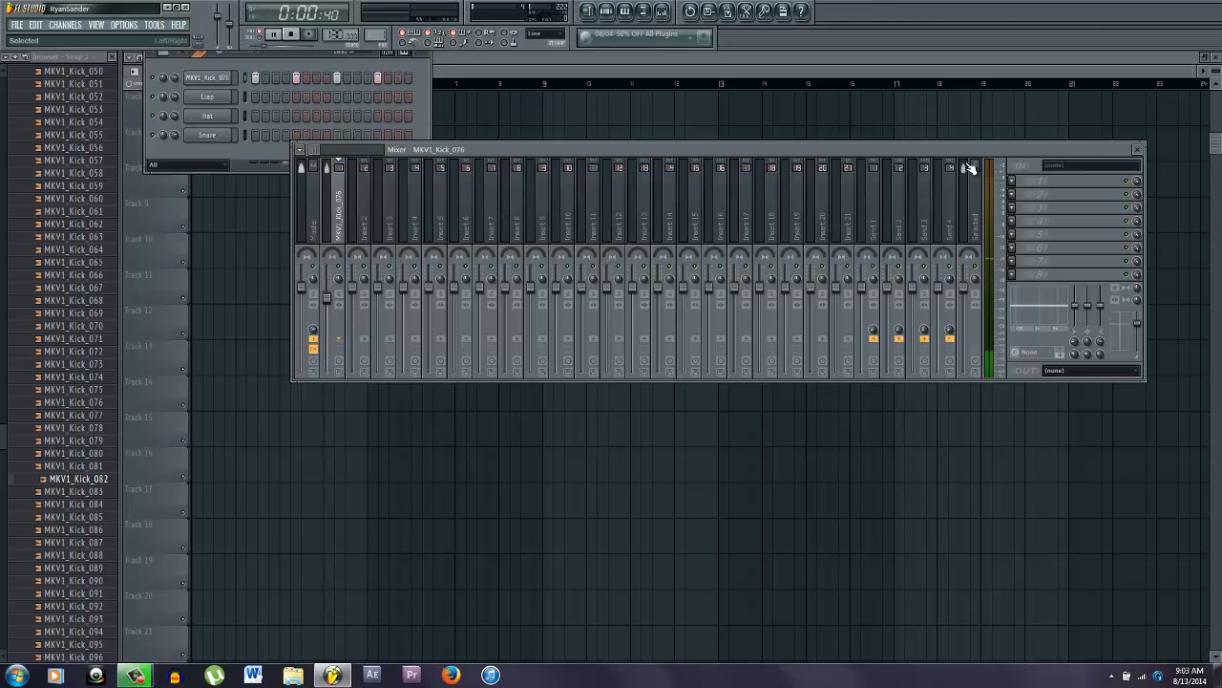
- Insert Fruity Parametric EQ 2 and Maximus in the first two effect slots of the kick's mixer track
left_click(1017, 182)
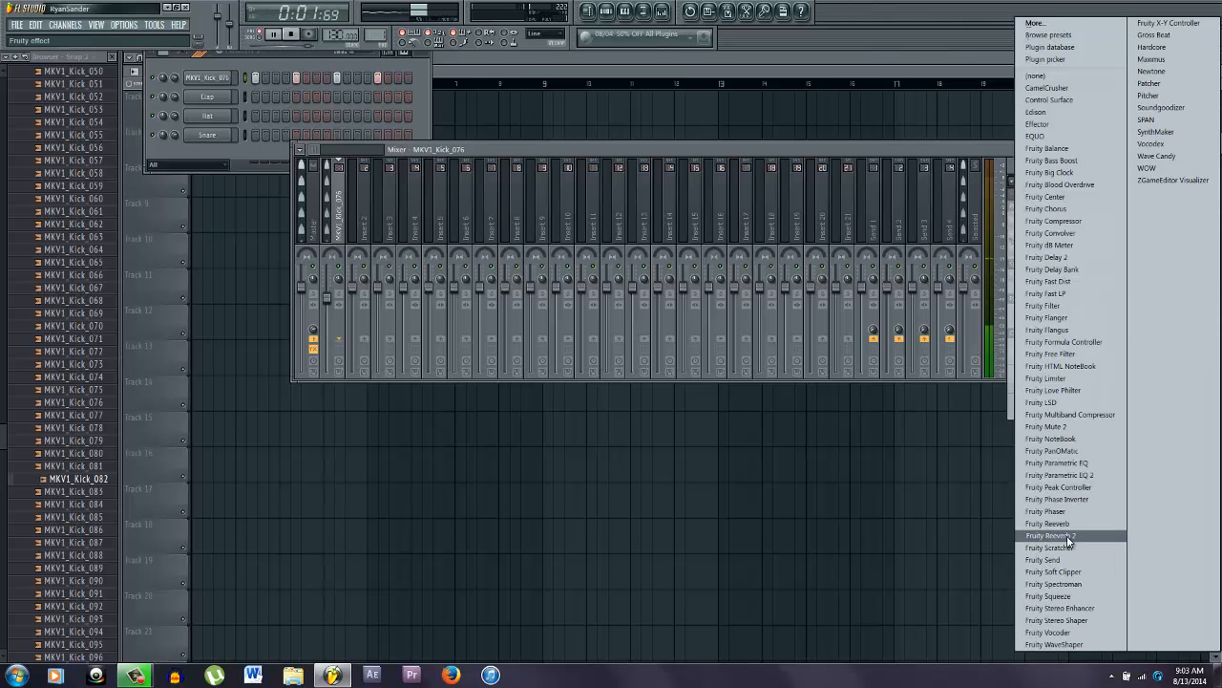
left_click(1085, 474)
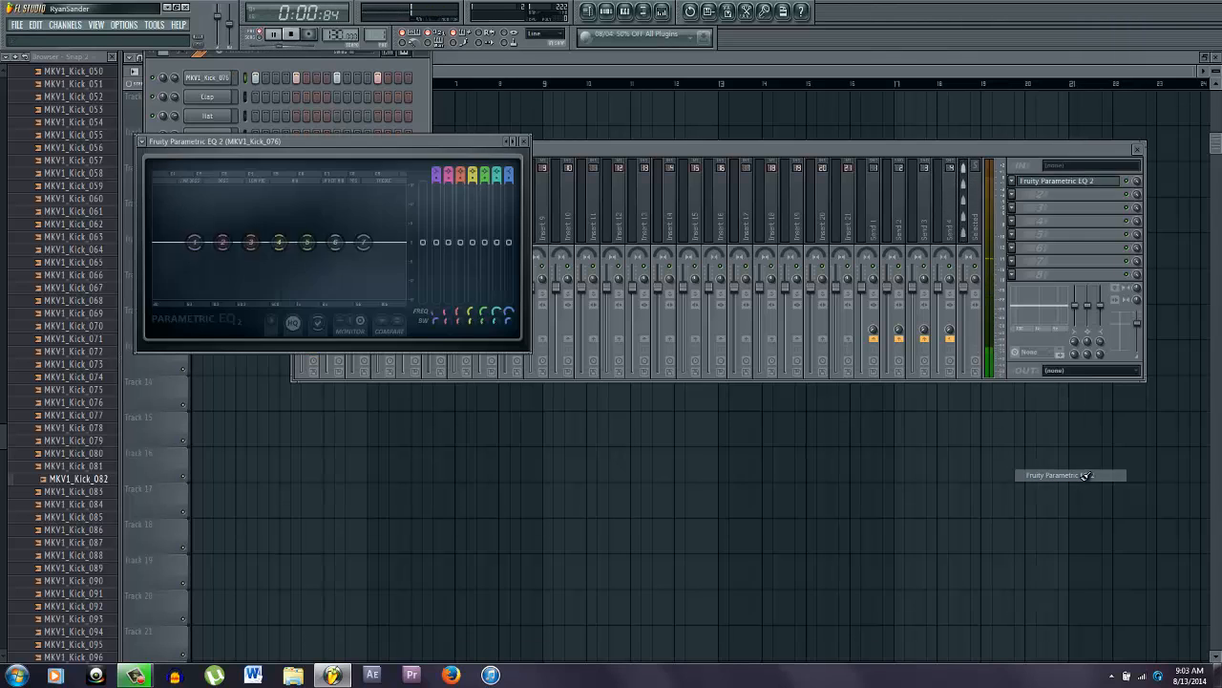
left_click(1024, 194)
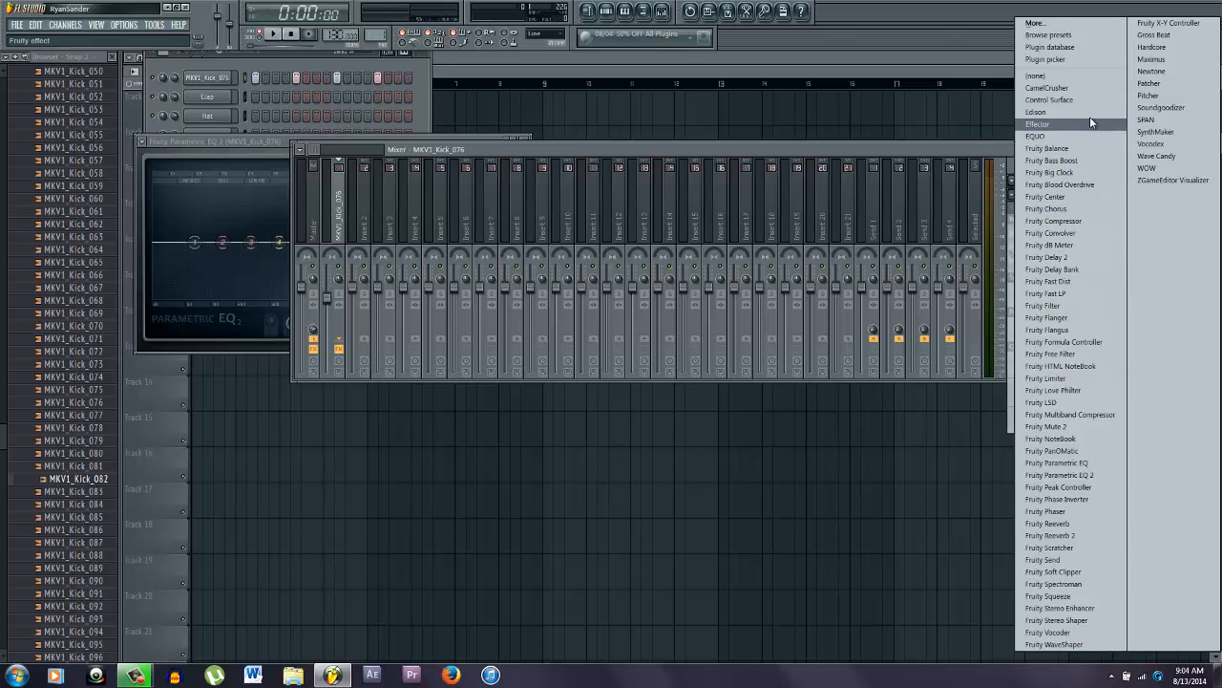
left_click(1152, 61)
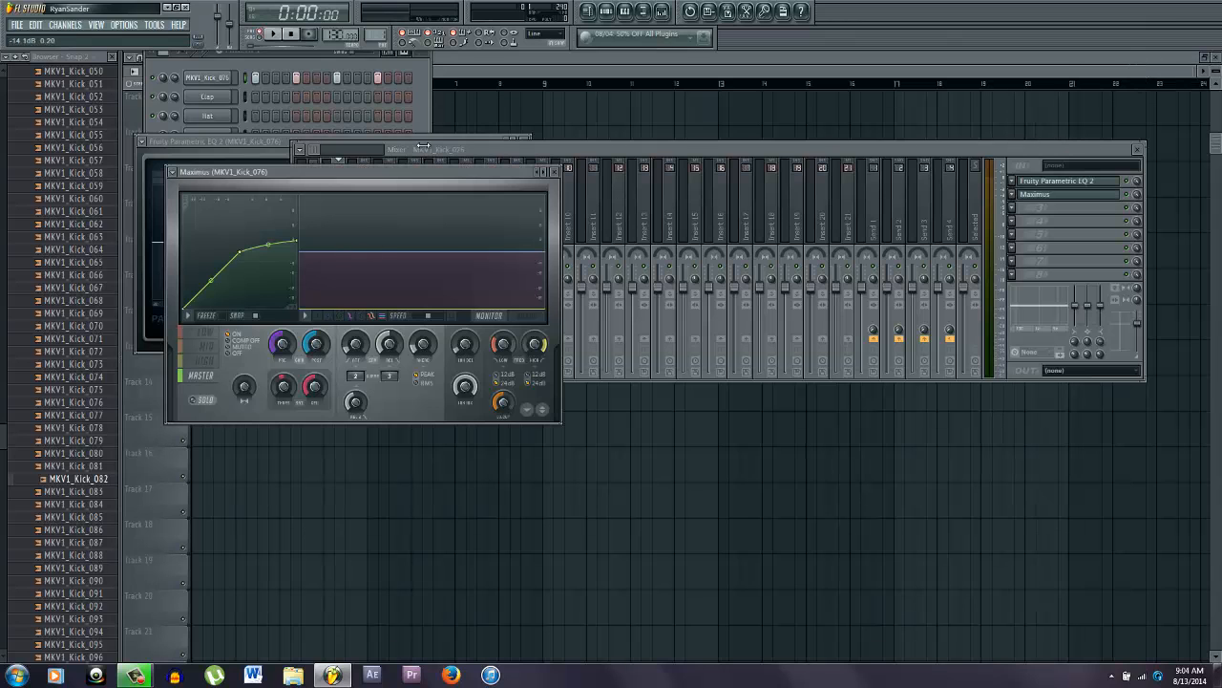
left_click_drag(425, 174, 869, 208)
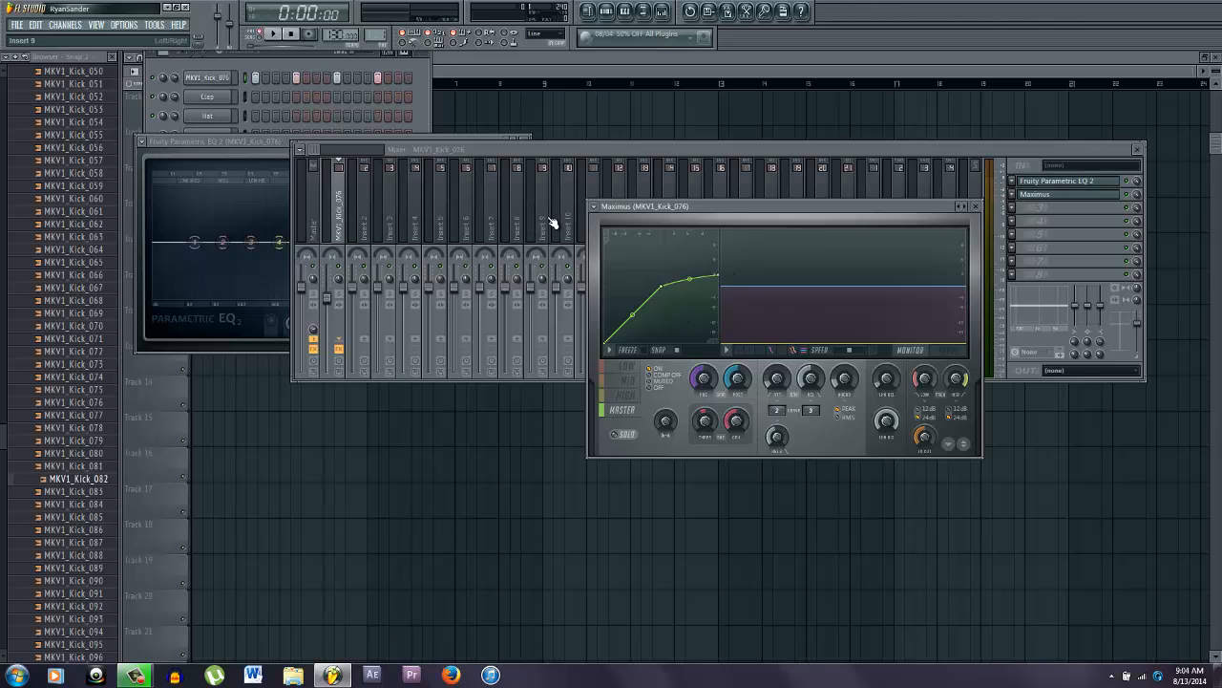
- Load the Default preset in Maximus and play the kick pattern through it
left_click(598, 210)
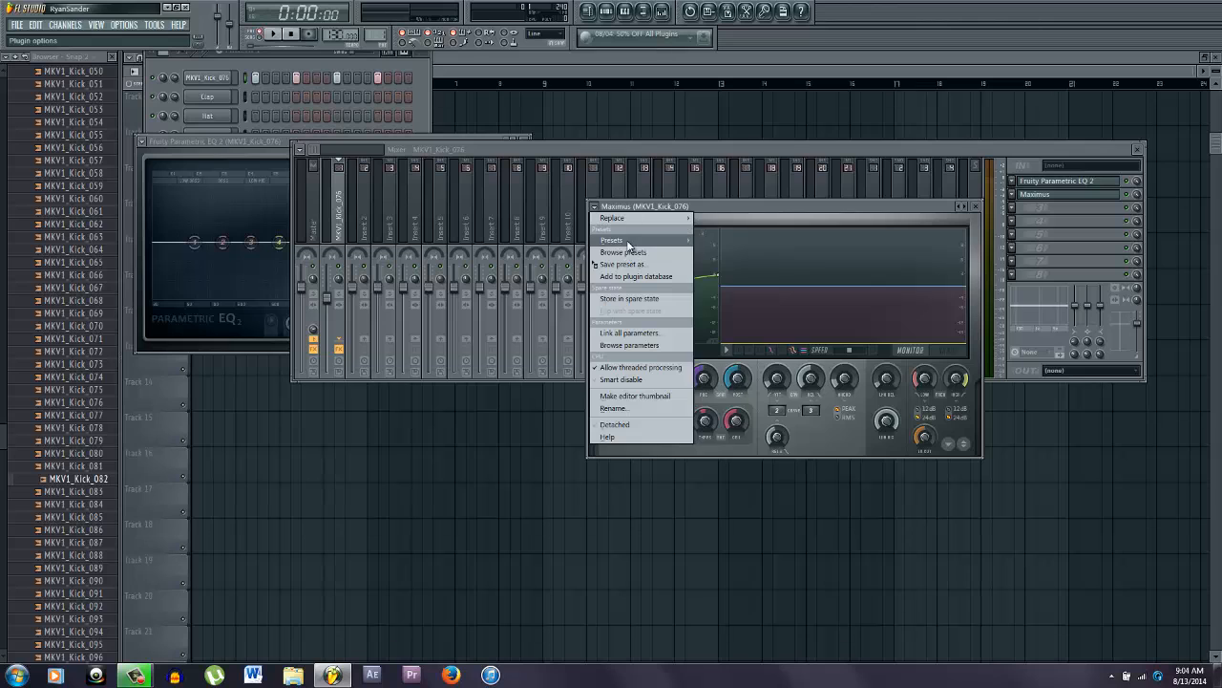
mouse_move(622, 241)
left_click(743, 60)
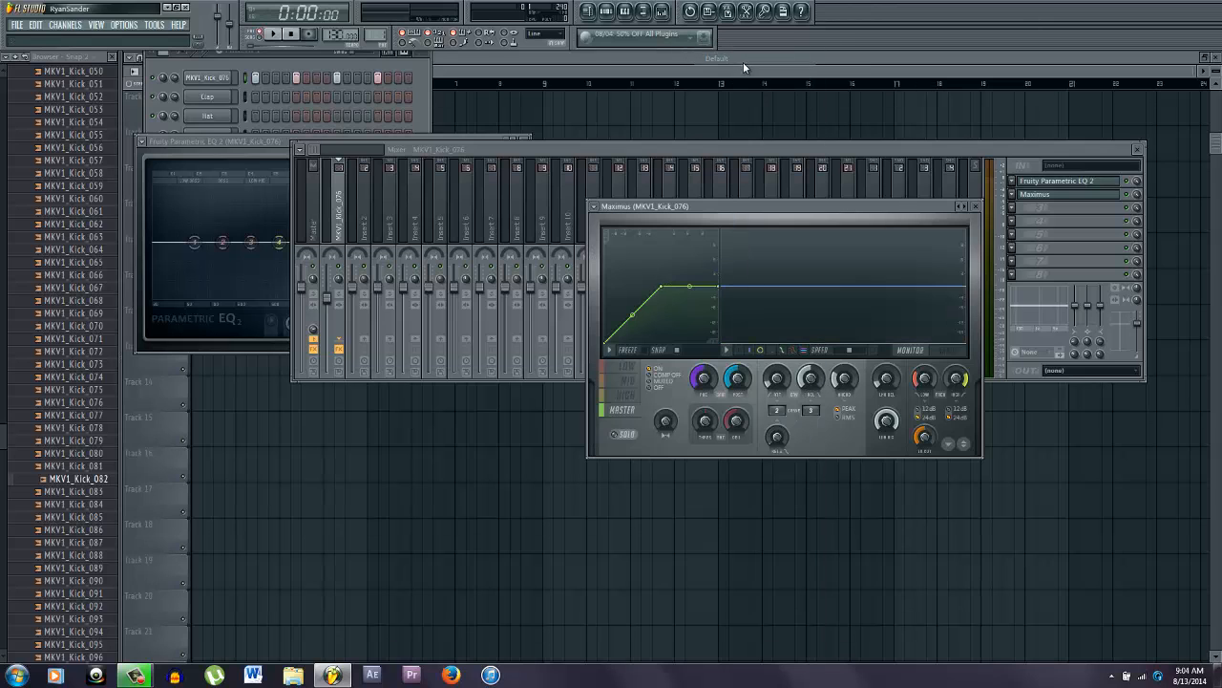
left_click(275, 34)
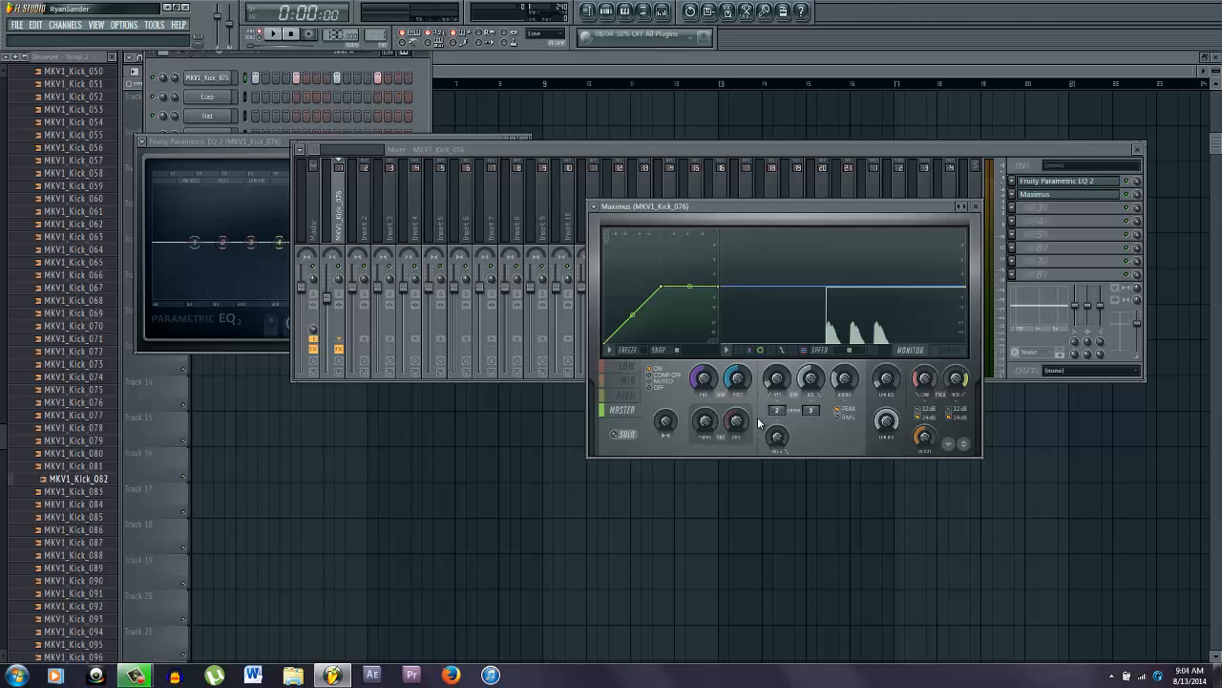
- Roll off the kick's lowest frequencies in Fruity Parametric EQ 2 by moving band 1 fully down at the low end
left_click(1084, 185)
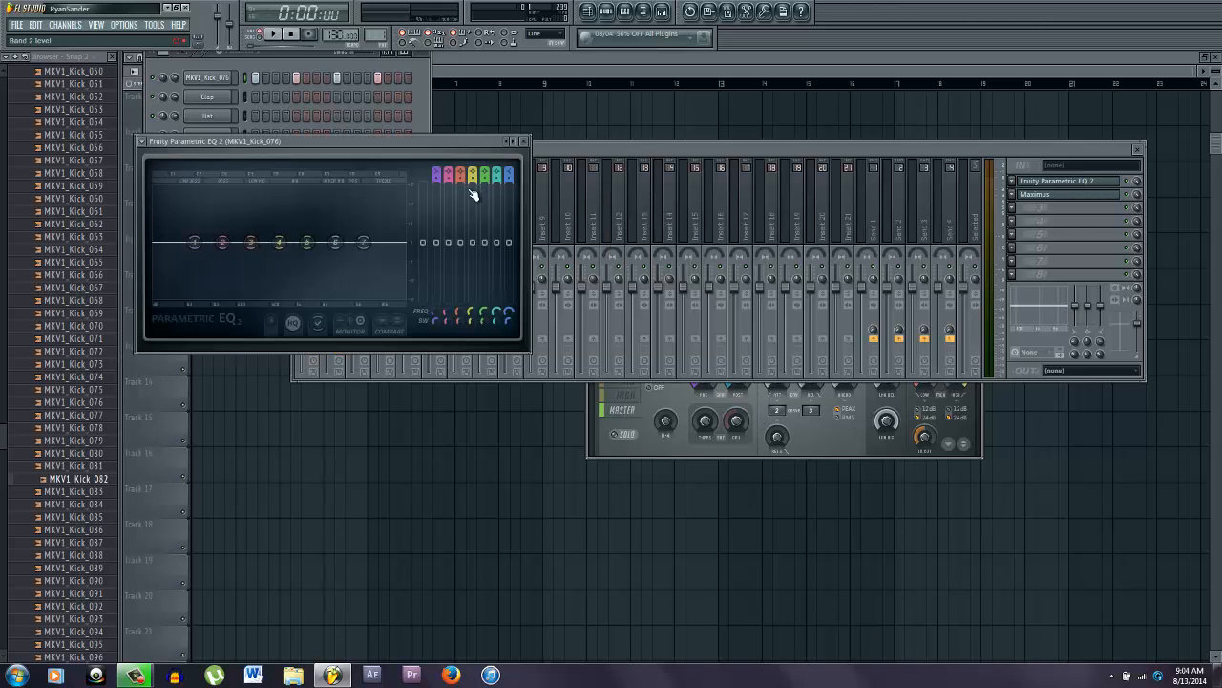
left_click_drag(428, 143, 651, 141)
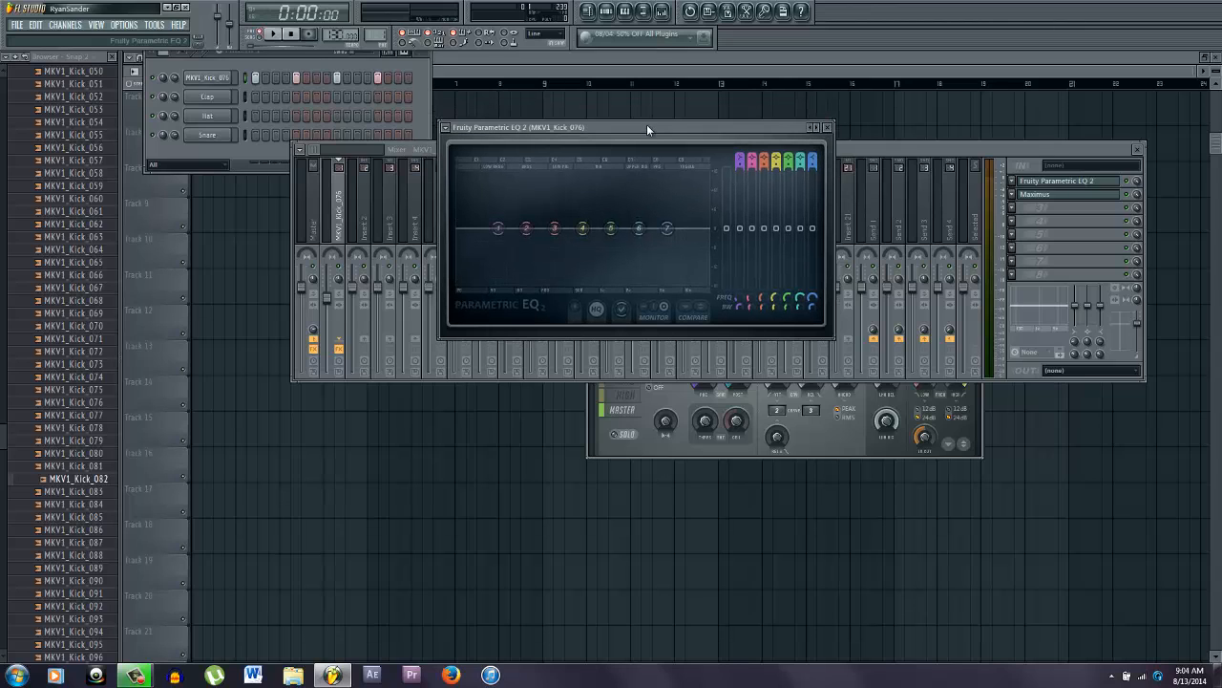
left_click_drag(496, 237, 444, 357)
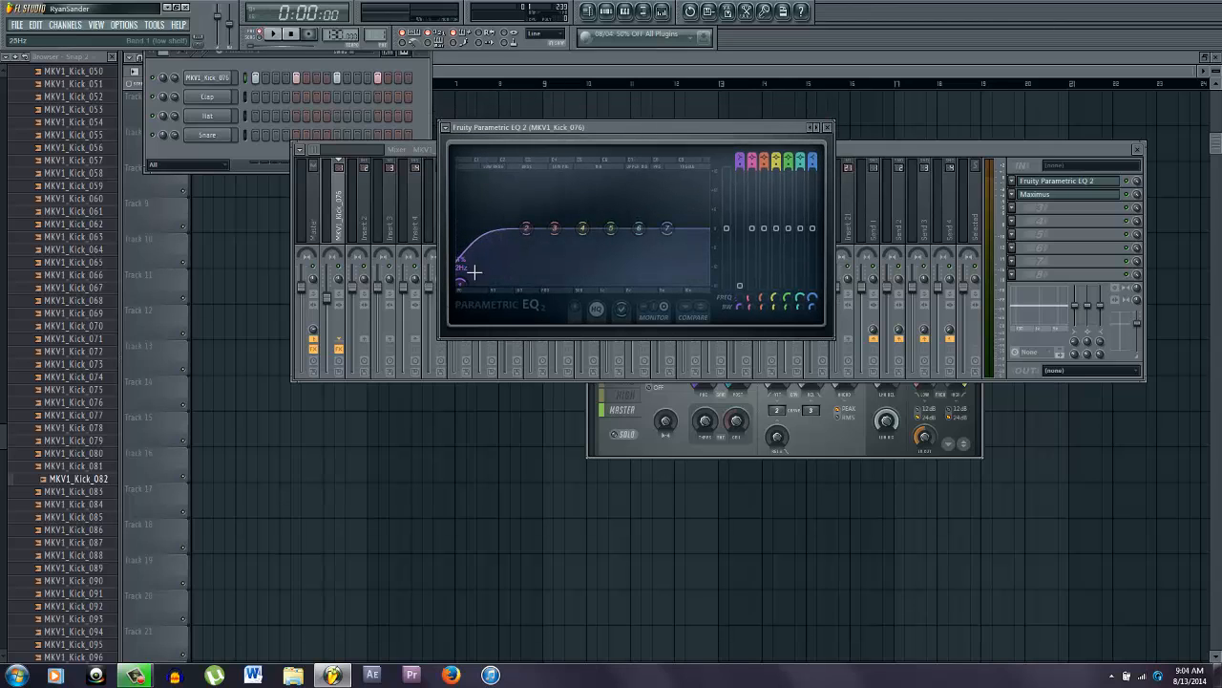
left_click(1058, 194)
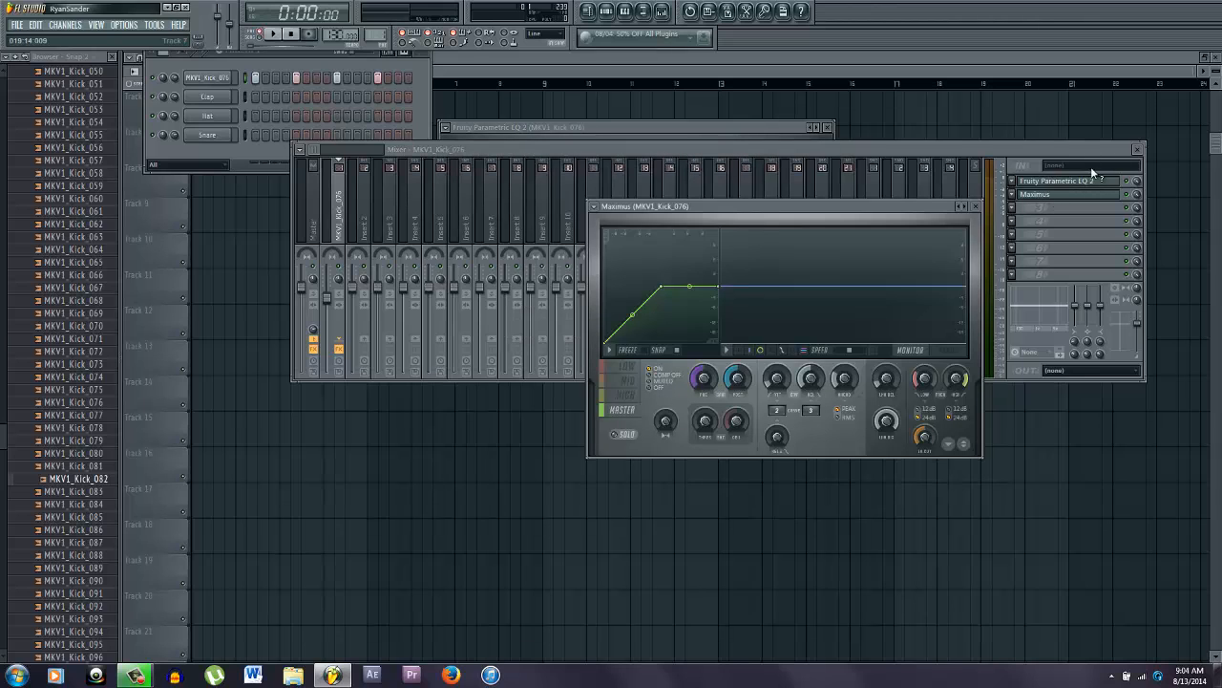
double_click(1051, 144)
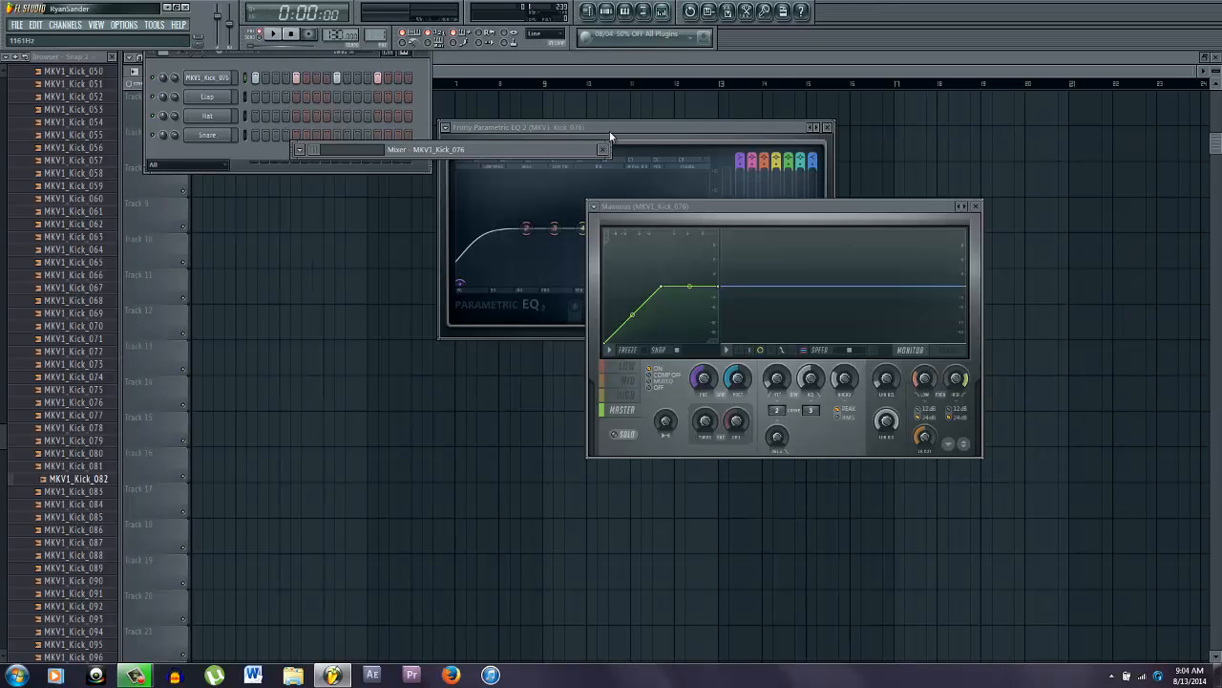
double_click(452, 150)
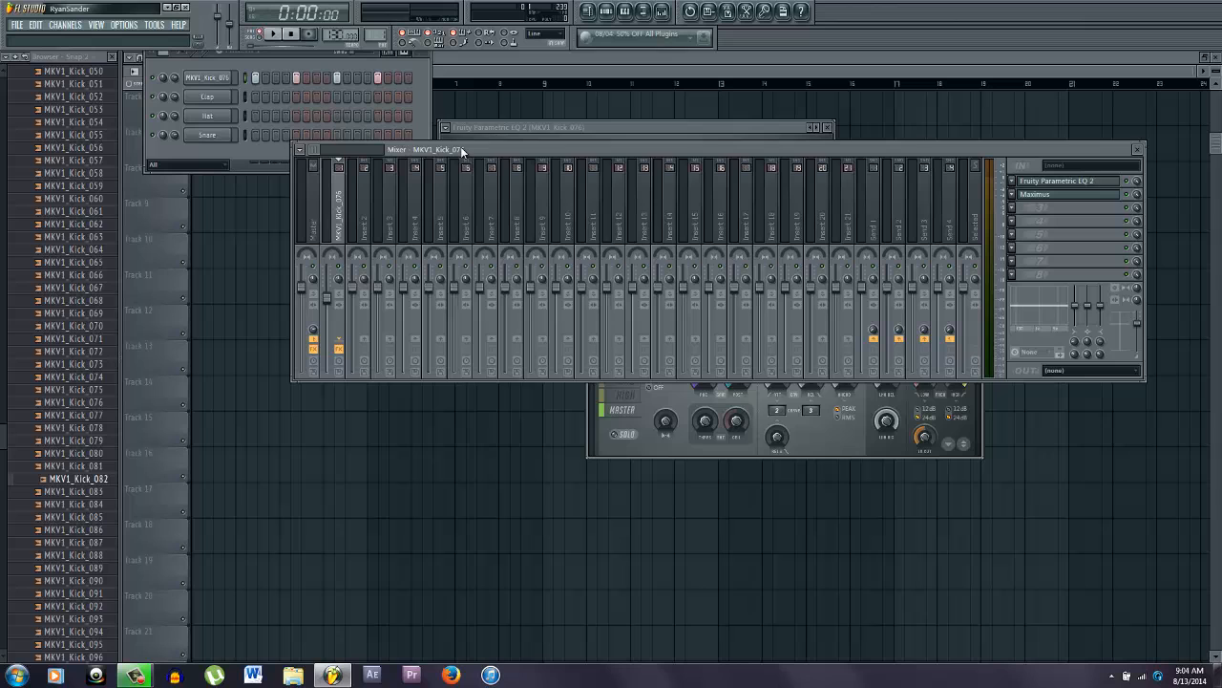
- Roll off the kick's highs with EQ band 7 at about 7.8 kHz and slightly lower the EQ's main level during playback
left_click(614, 127)
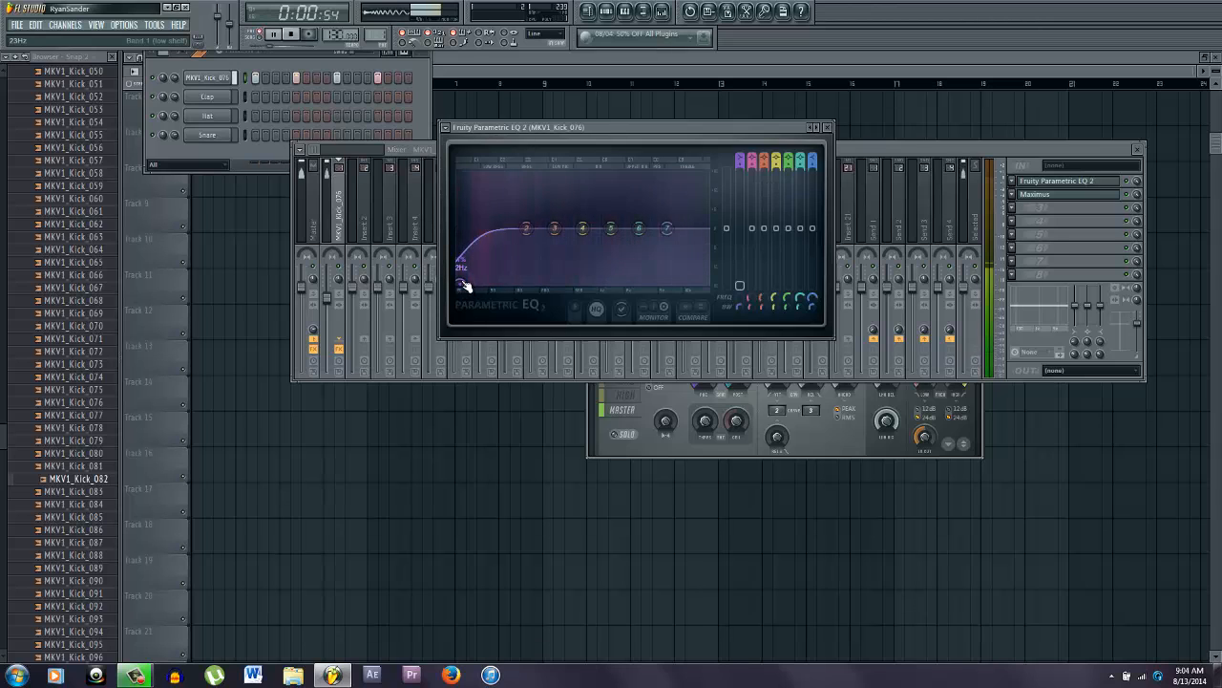
left_click_drag(677, 249, 692, 304)
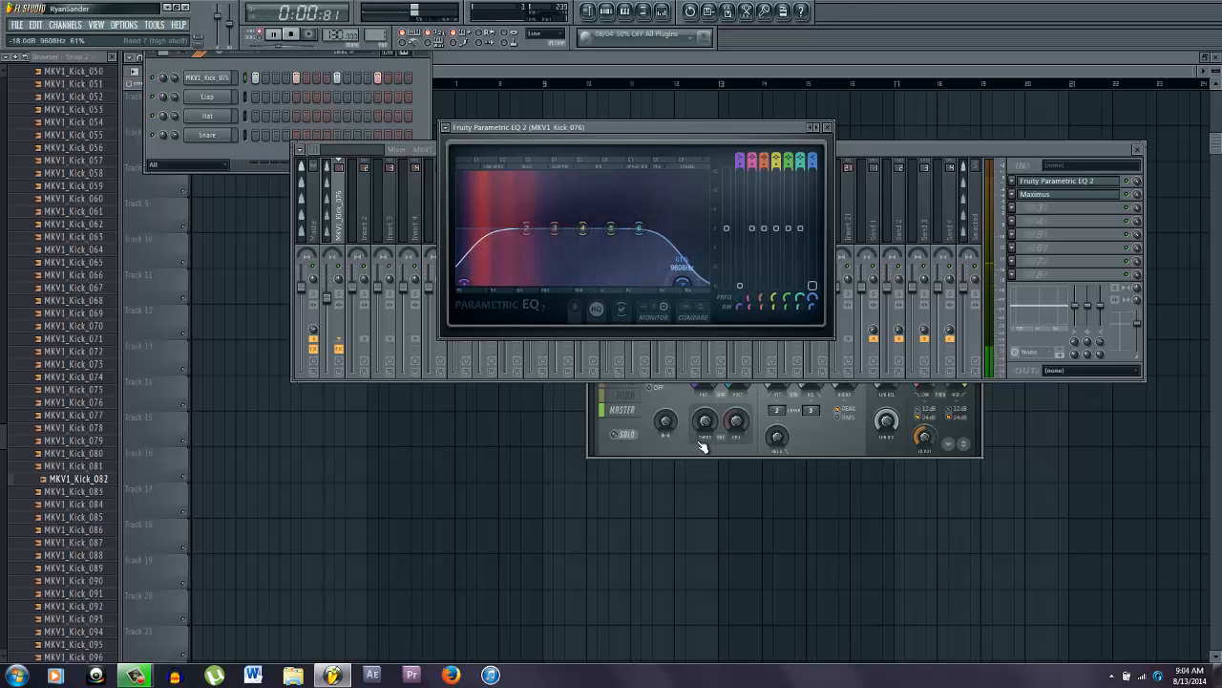
mouse_move(682, 284)
left_mouse_down()
mouse_move(694, 289)
mouse_move(676, 308)
mouse_move(636, 319)
mouse_move(663, 317)
mouse_move(663, 292)
mouse_move(681, 290)
left_mouse_up()
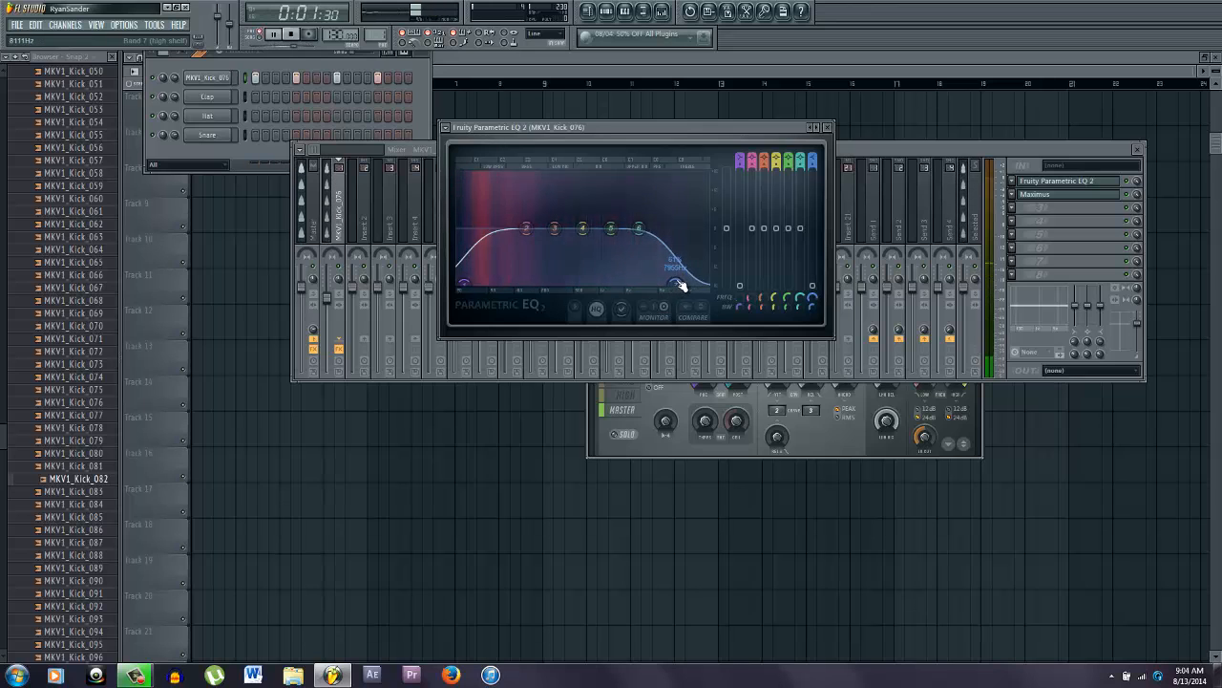
left_click_drag(727, 232, 731, 241)
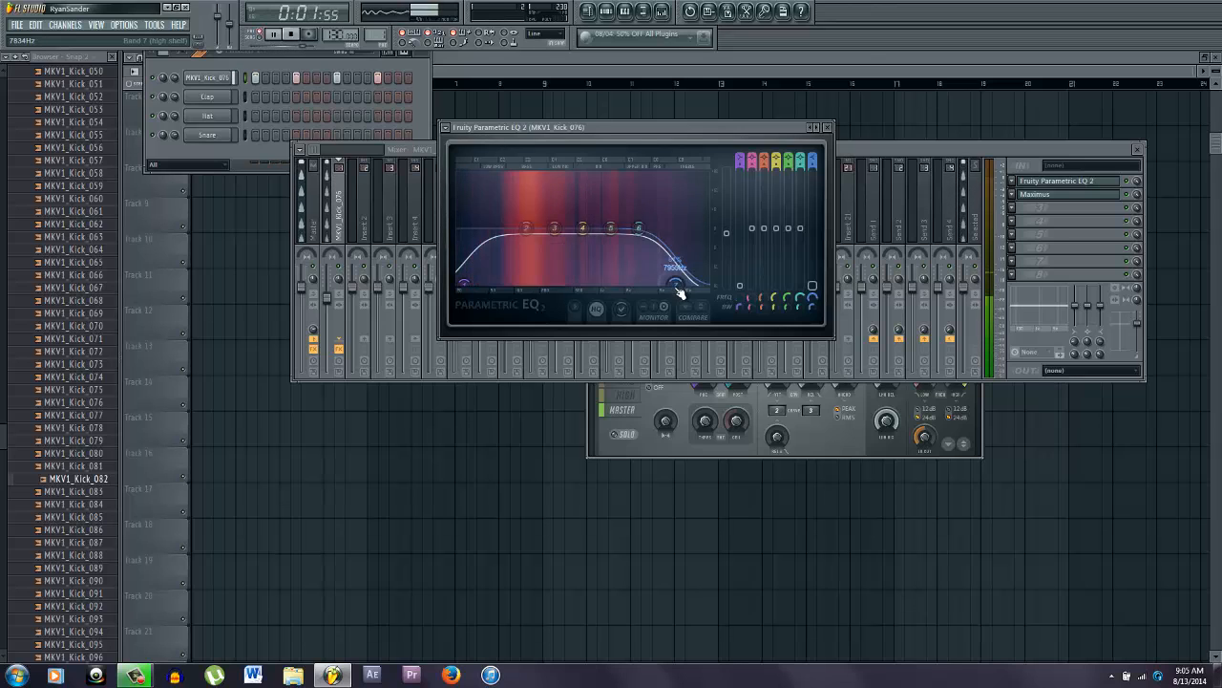
key("space")
- Solo the Low band in Maximus, show the bands display, and slightly lower the band's pre gain and the low crossover frequency
left_click(874, 146)
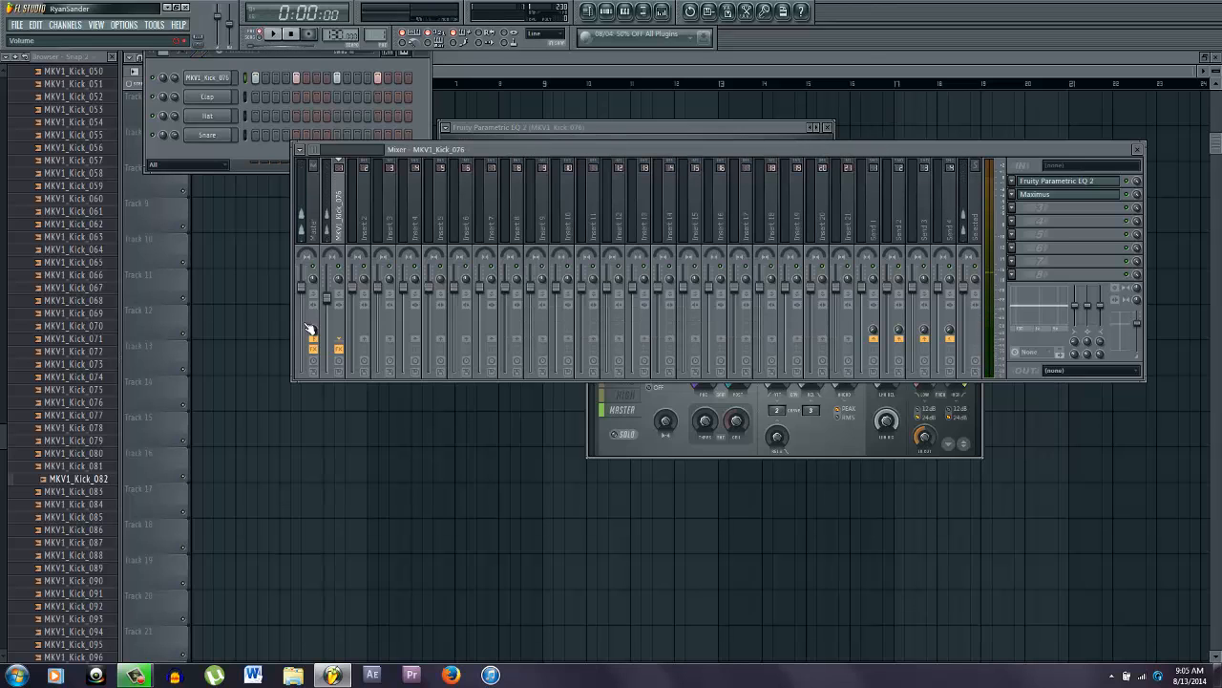
left_click(1069, 194)
key("space")
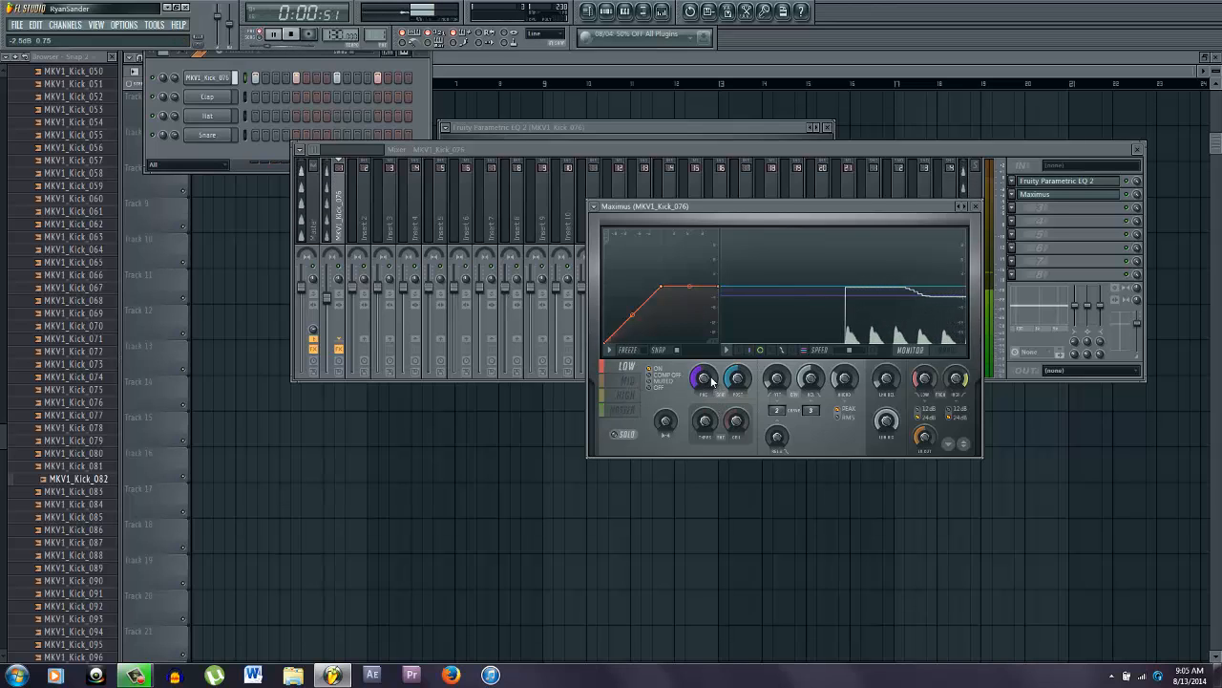
left_click(617, 434)
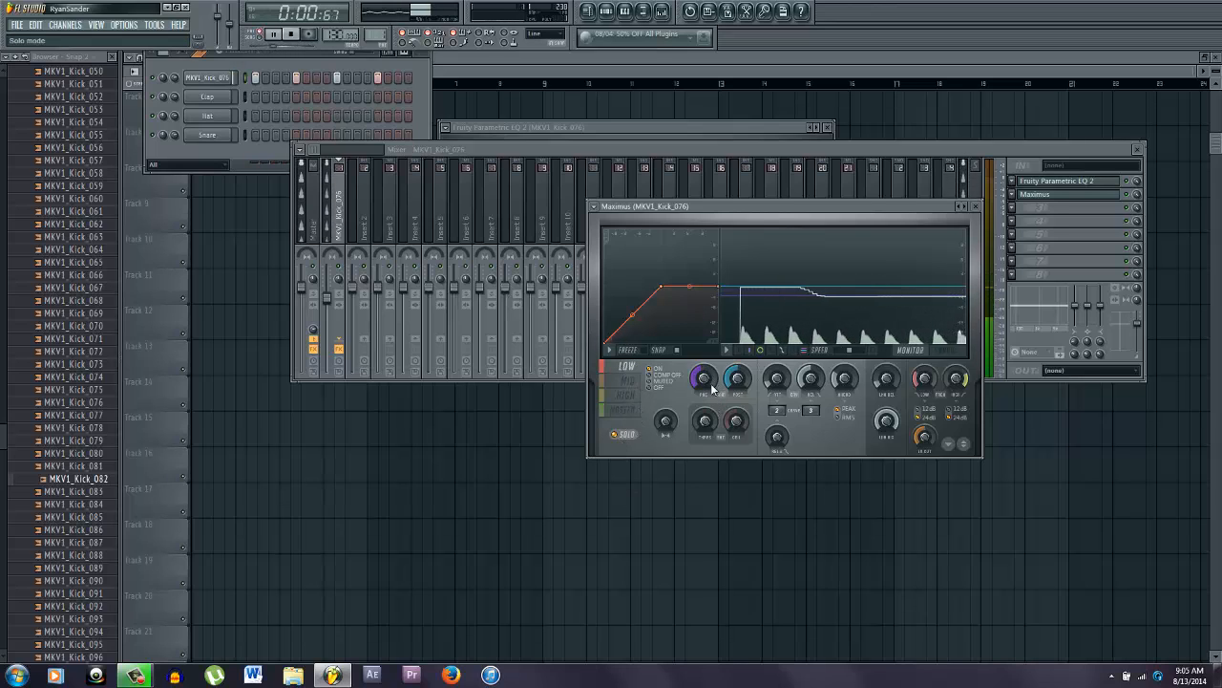
left_click(837, 351)
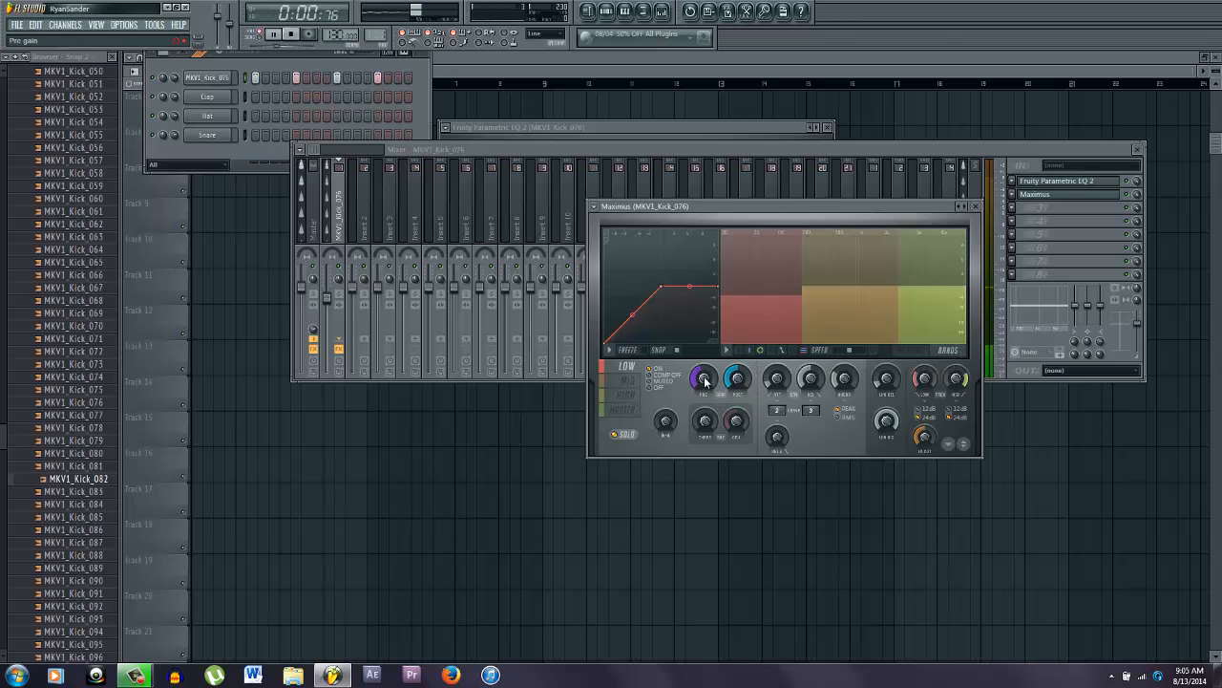
left_click_drag(704, 381, 704, 378)
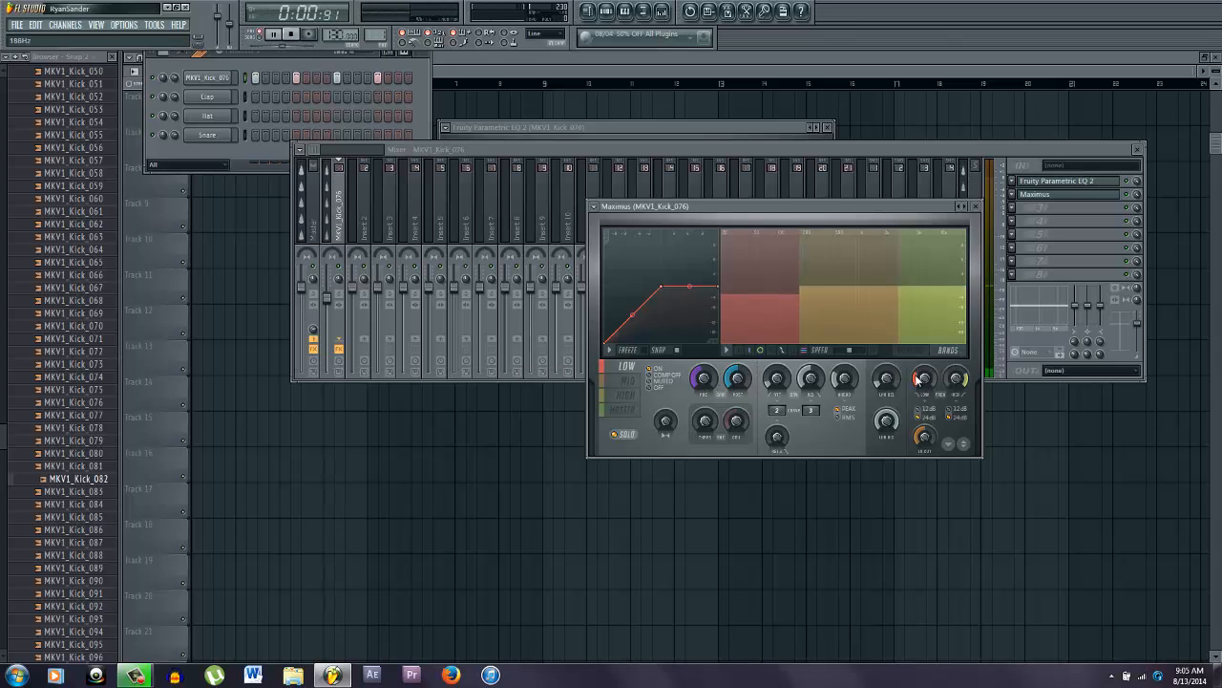
- Audition the Mid and High bands in Maximus and raise the high crossover frequency to about 3.9 kHz
left_click(624, 381)
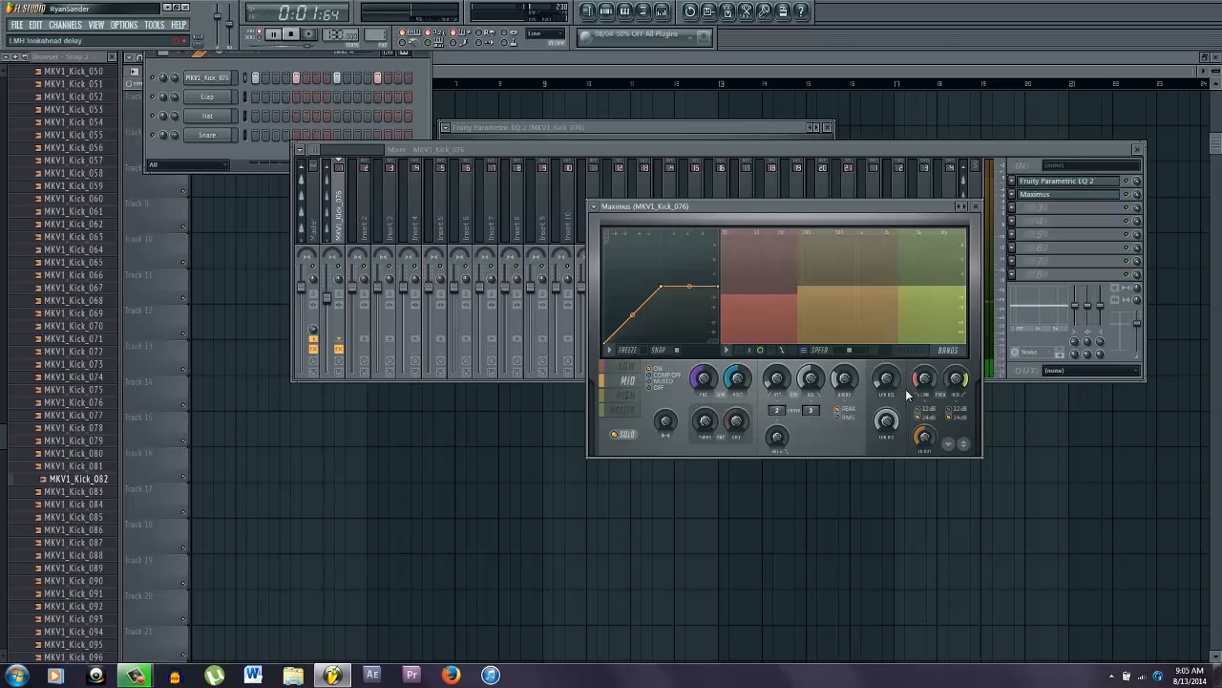
left_click(638, 396)
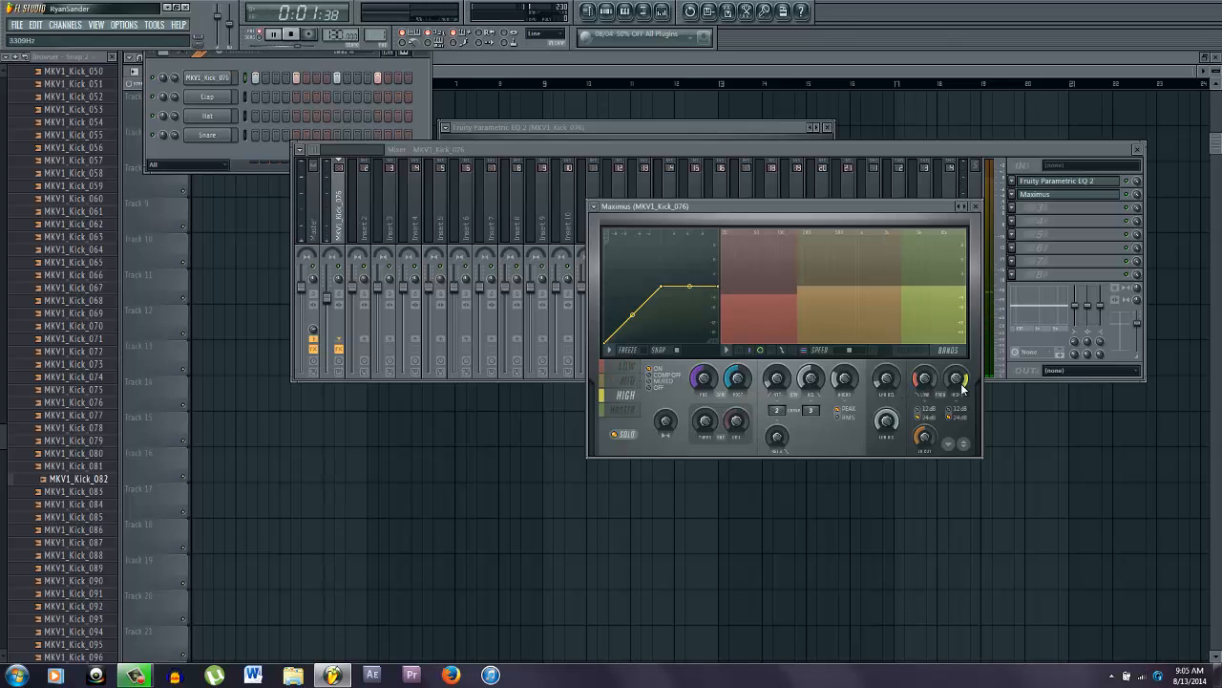
mouse_move(961, 386)
left_mouse_down()
mouse_move(960, 410)
mouse_move(958, 379)
left_mouse_up()
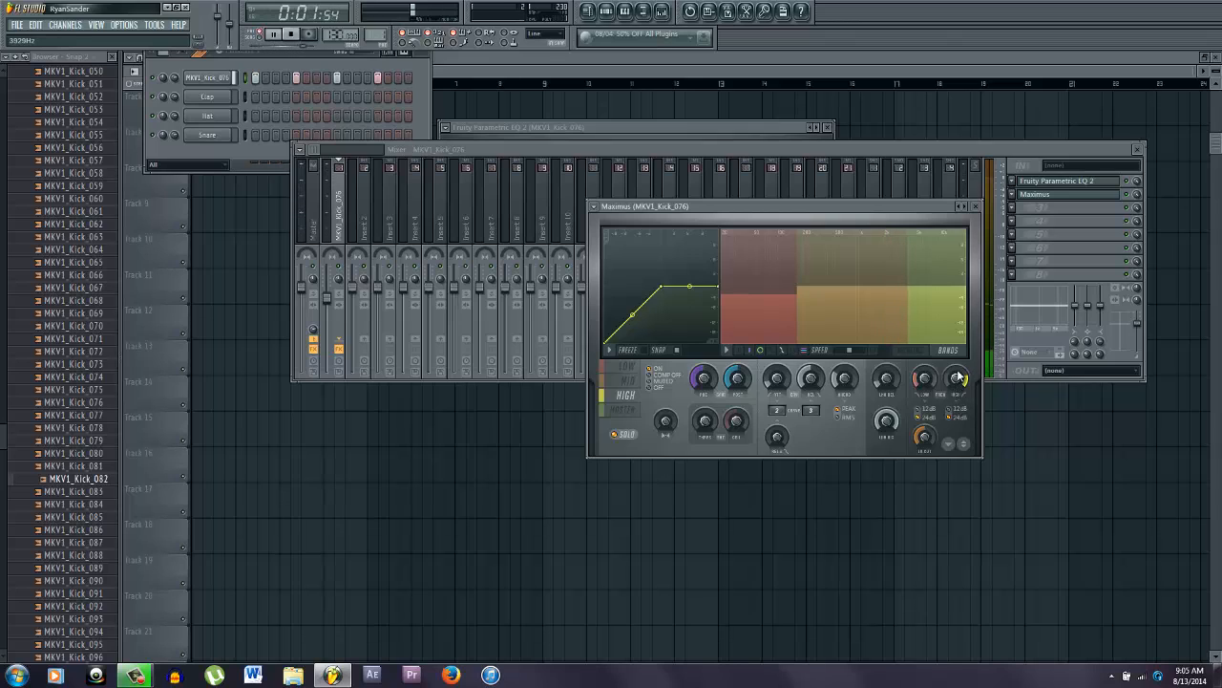
- Raise the Mid band's pre gain, lower the High band's pre gain, turn solo off and close all open windows
left_click(597, 380)
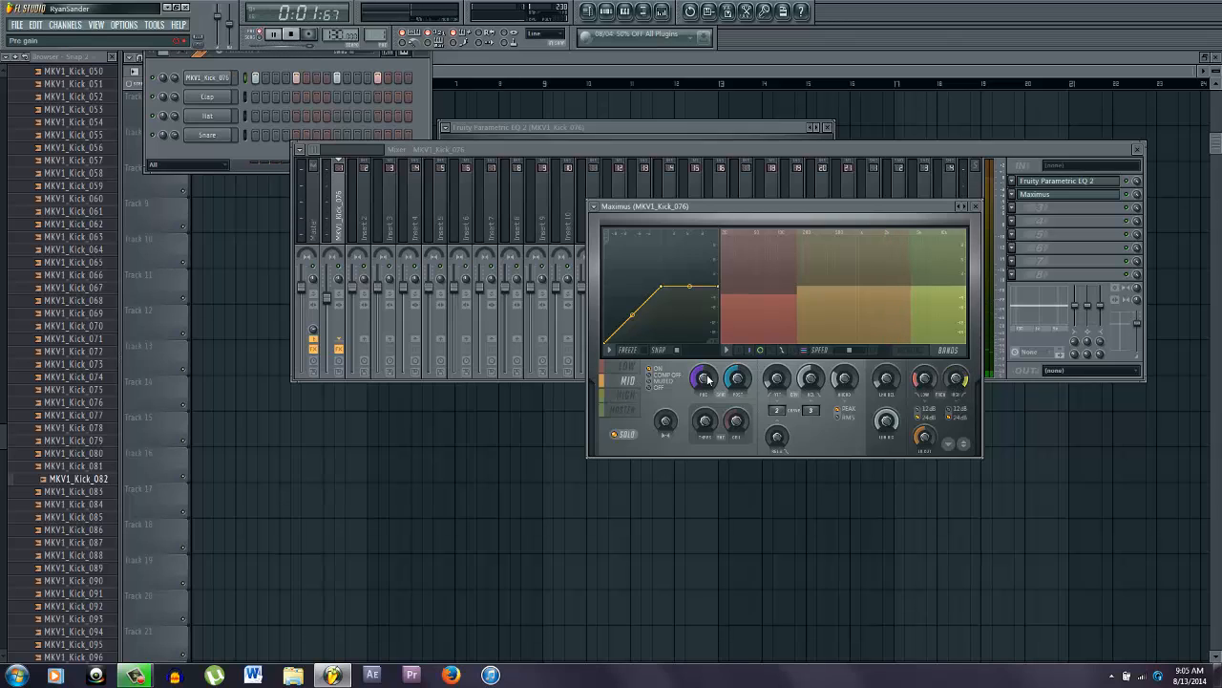
left_click(626, 395)
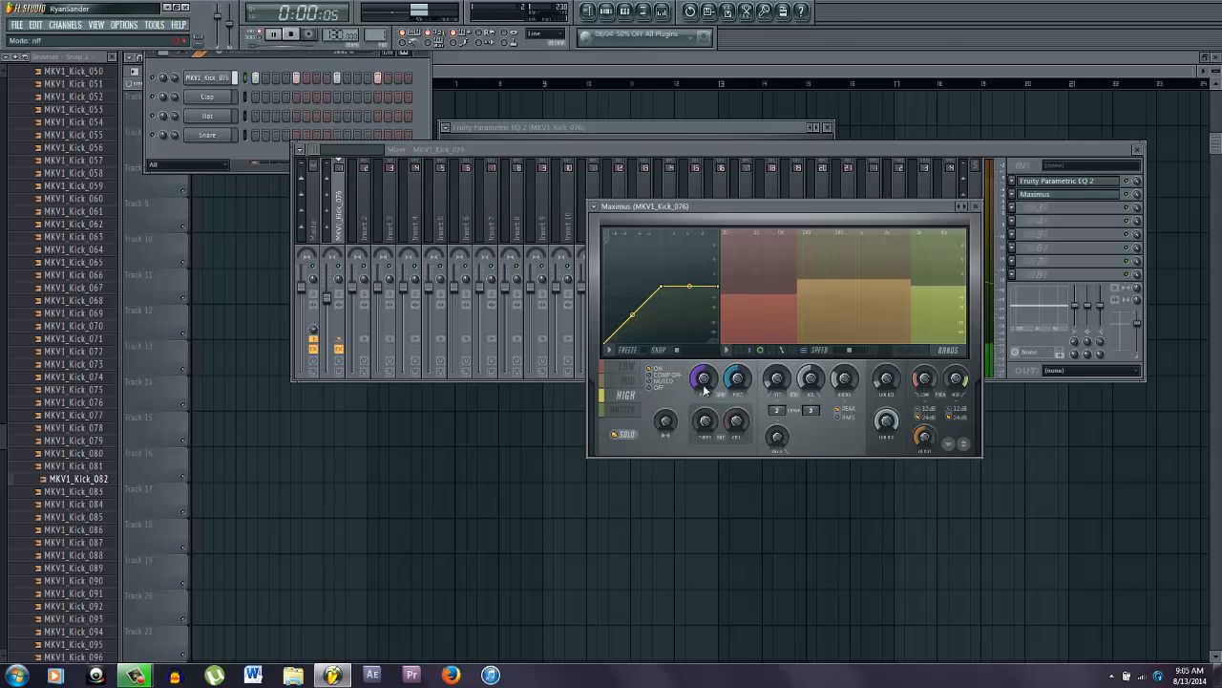
left_click_drag(710, 382, 702, 402)
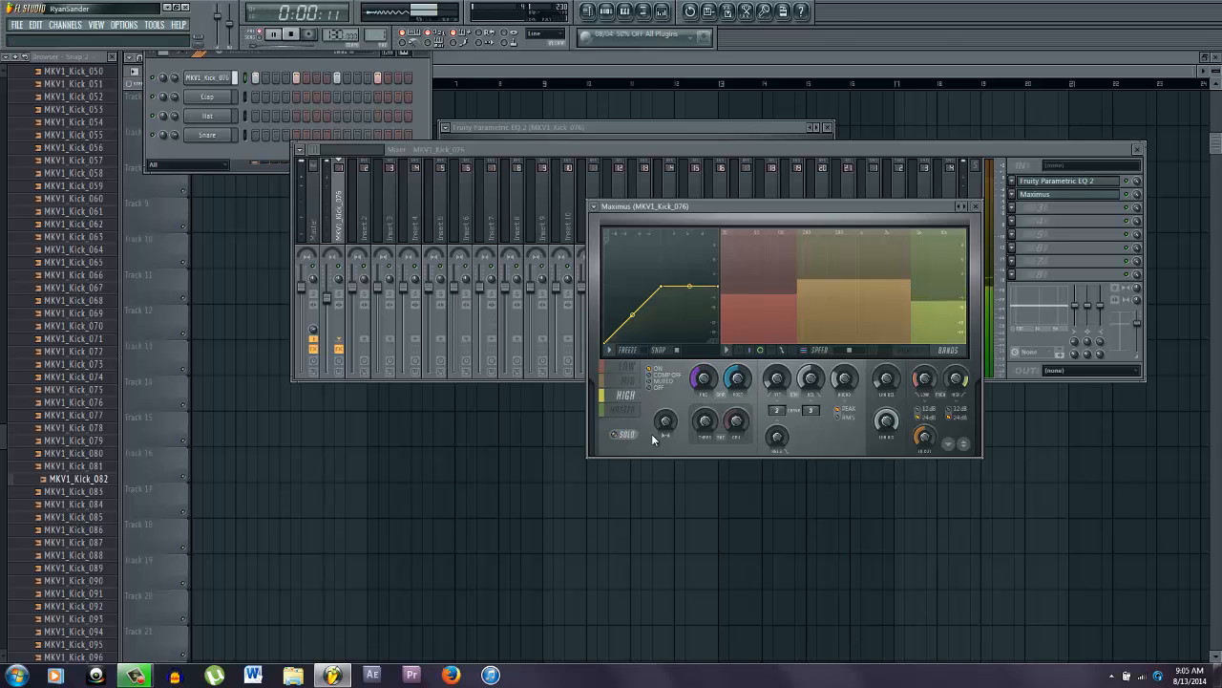
key("F12")
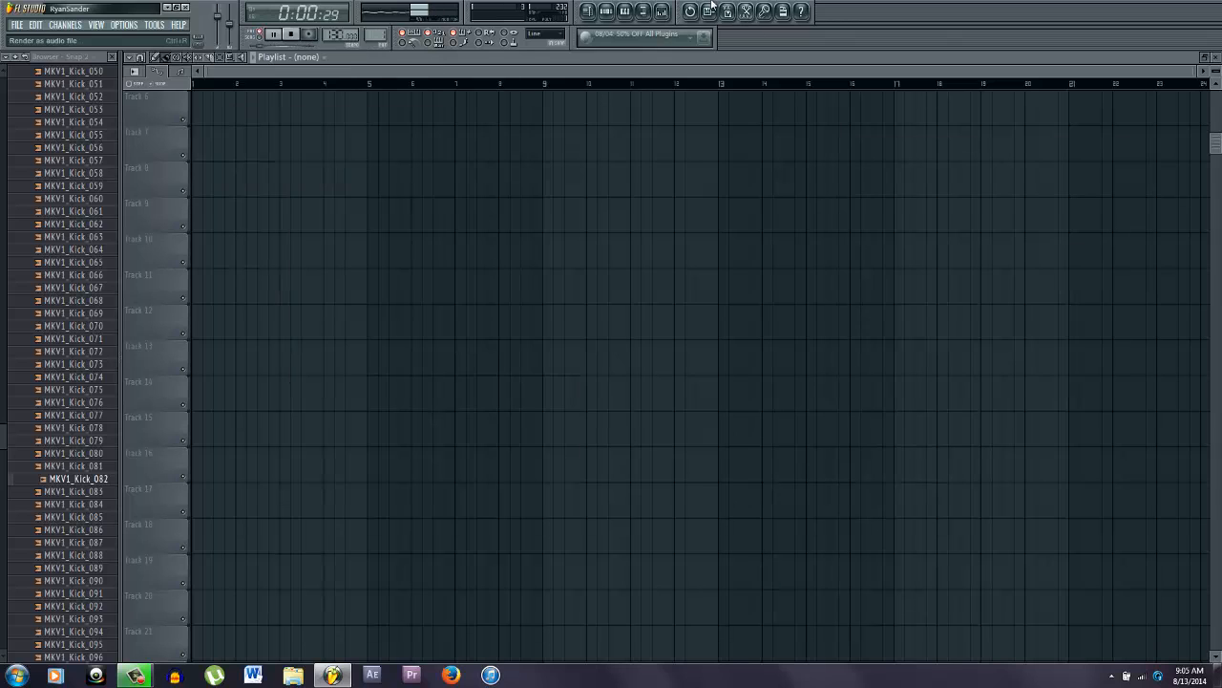
- Lower the kick's mixer track volume to about 78% and close the mixer
left_click(663, 11)
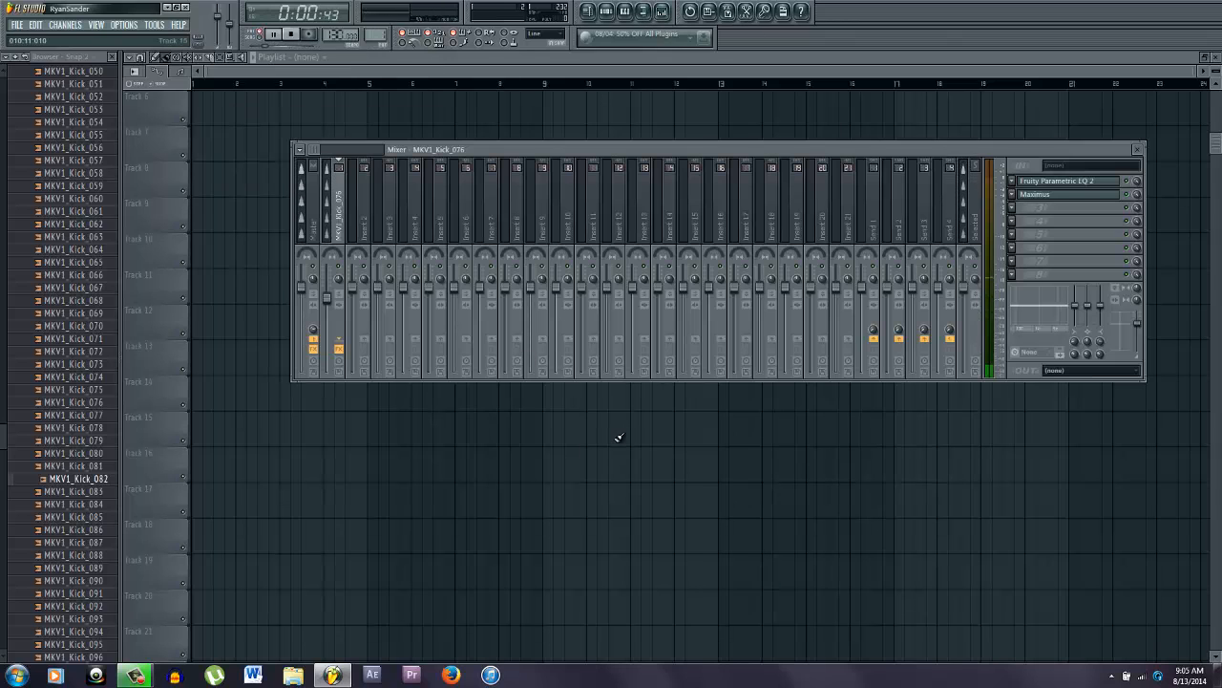
left_click_drag(327, 301, 328, 317)
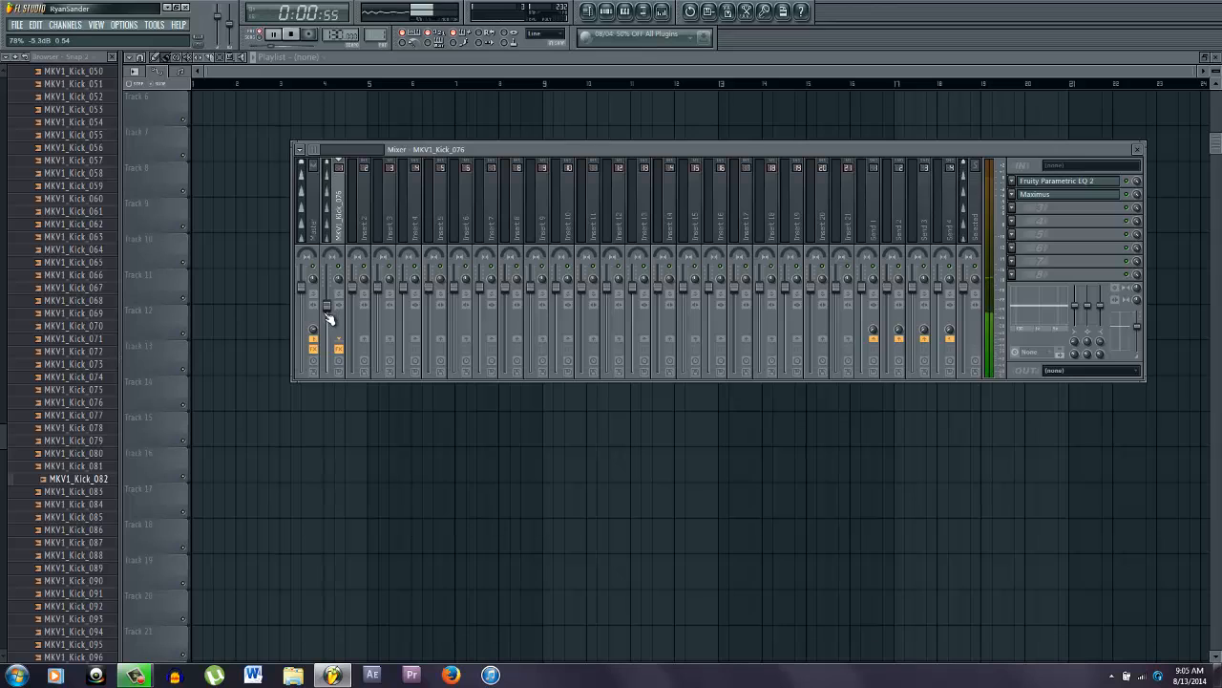
key("F9")
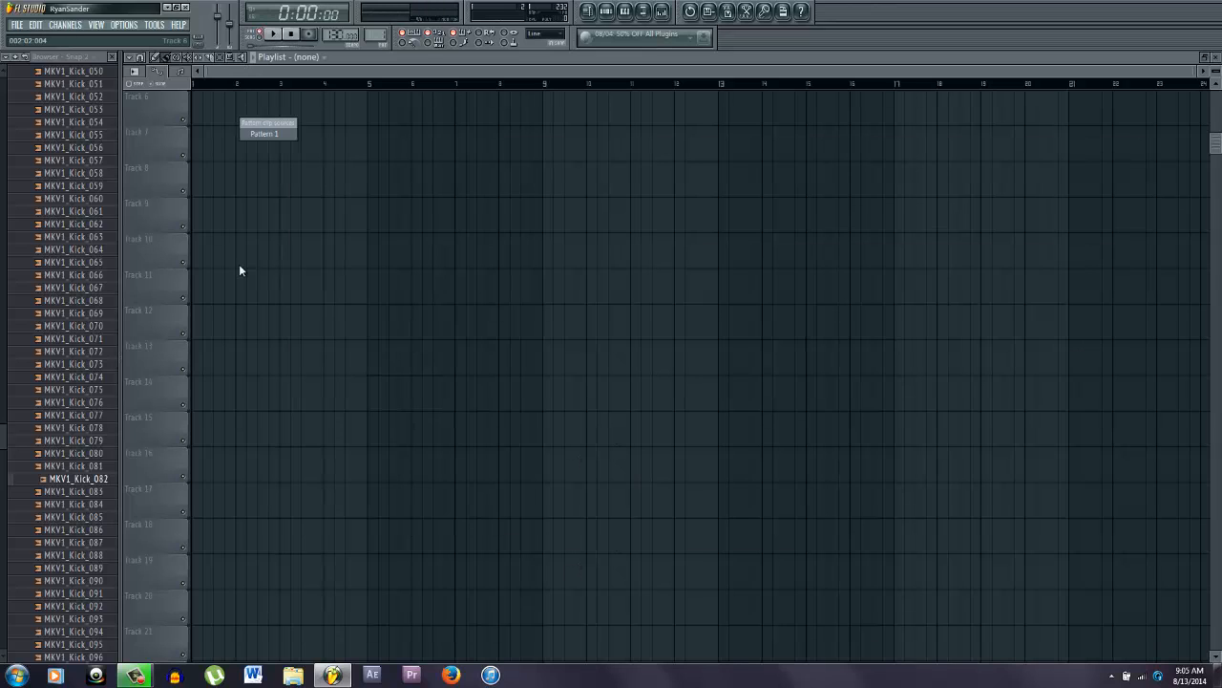
- Paint Pattern 1 clips back to back on playlist Track 6 from bar 1 through bar 16
left_click_drag(198, 118, 827, 186)
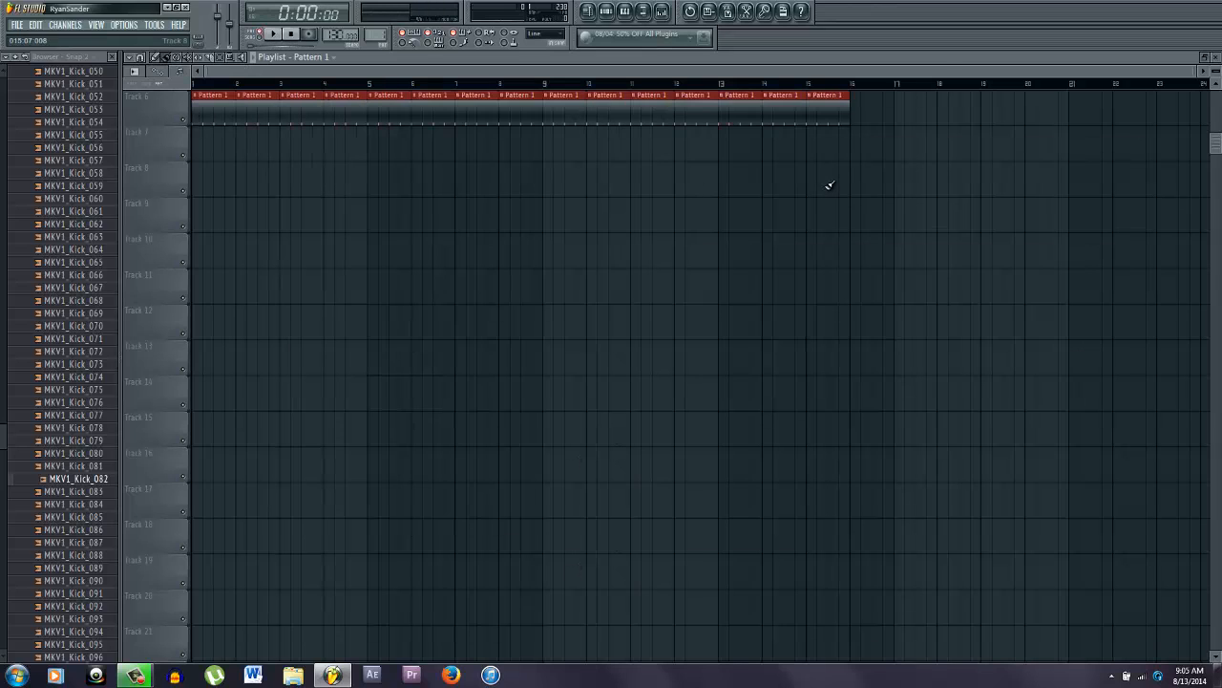
left_click(692, 115)
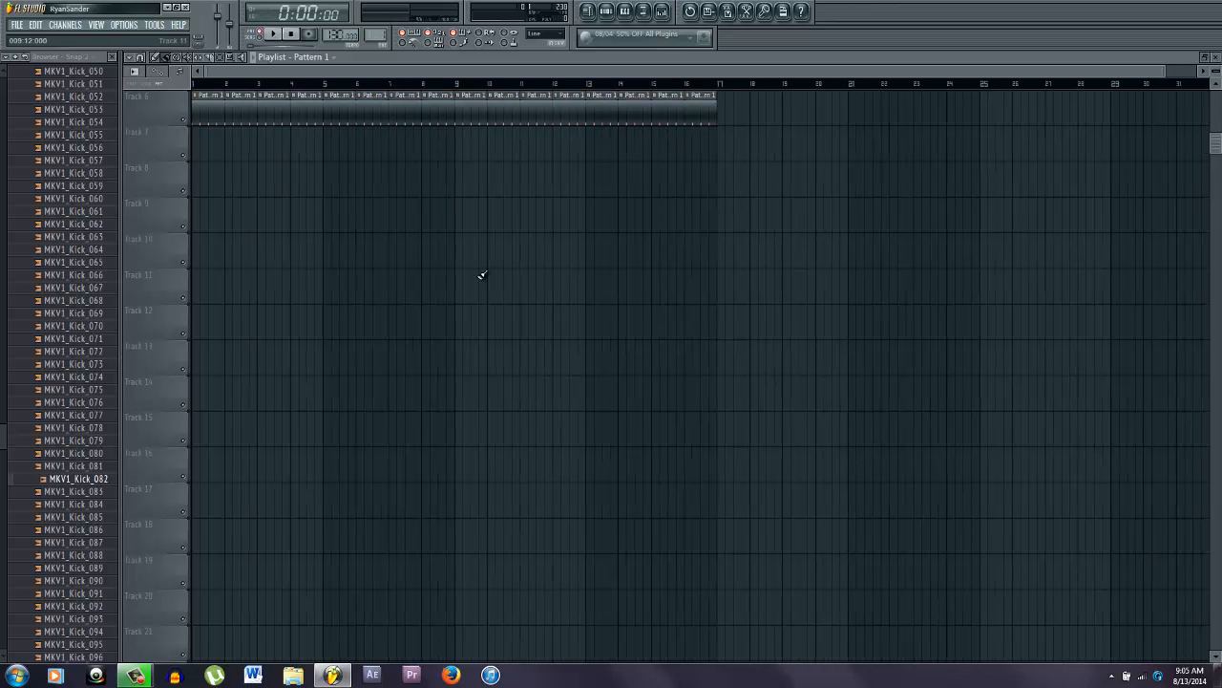
- Collapse the Beastmode Kicks folder in the sample browser and open the VEE electro loops 128 BPM folder
left_click_drag(1, 435, 1, 317)
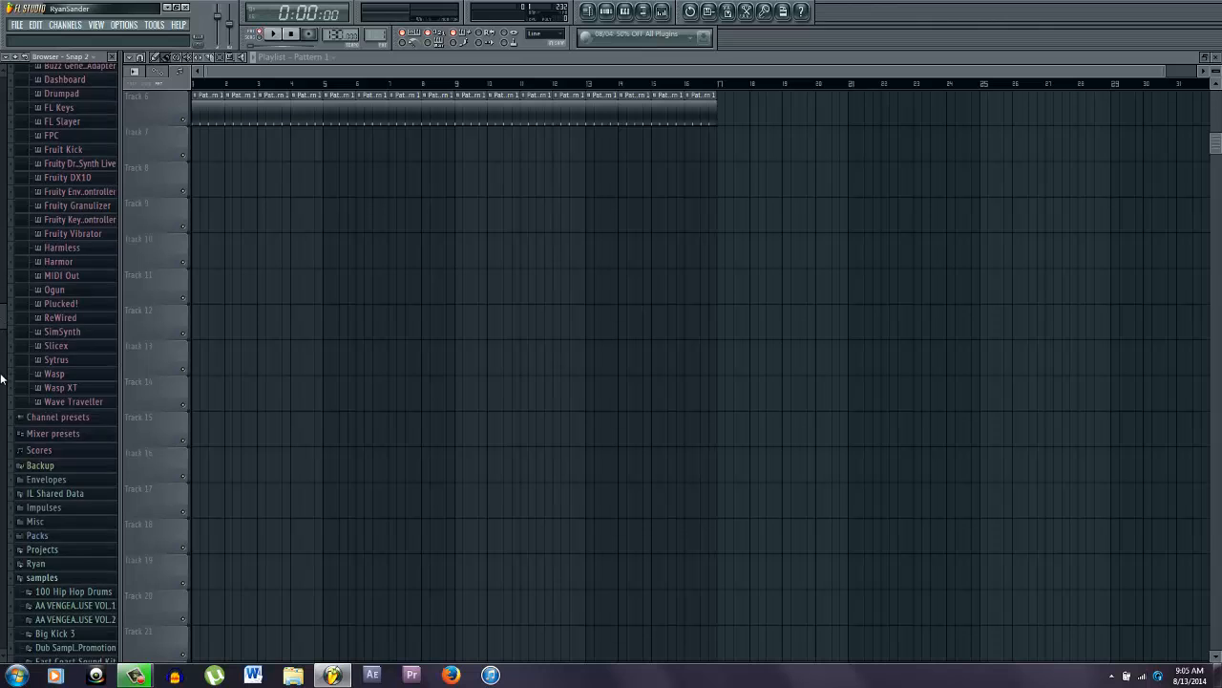
scroll(58, 423, "down", 8)
left_click(67, 403)
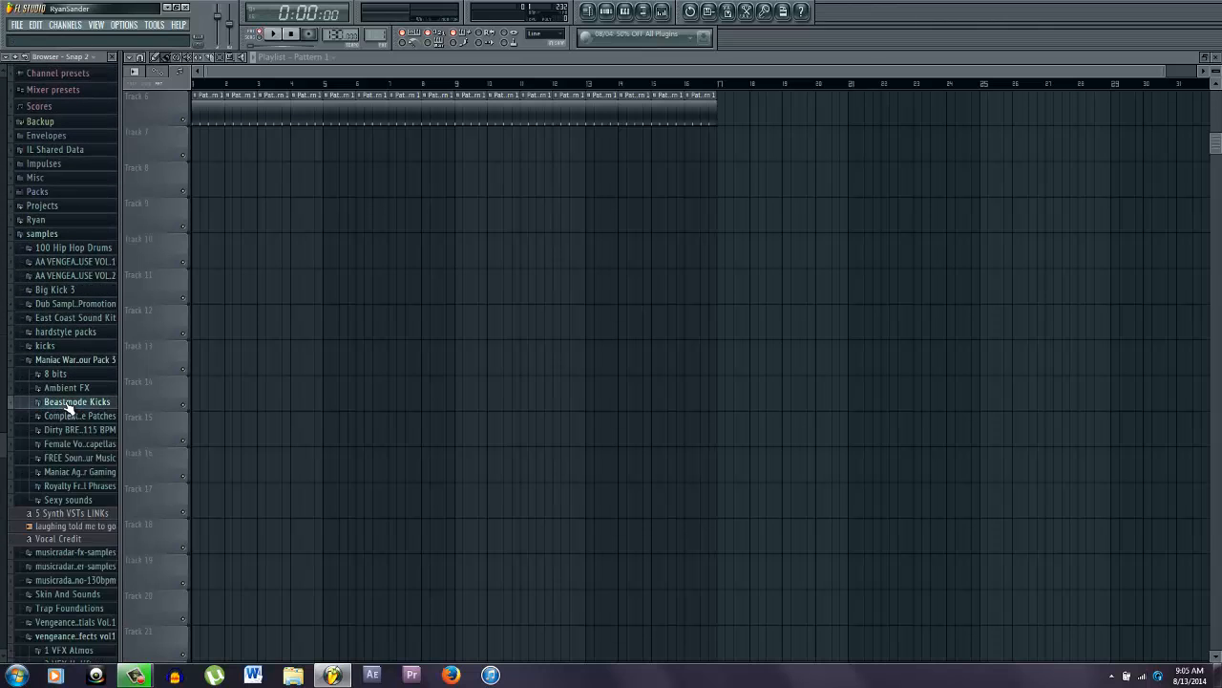
scroll(69, 409, "down", 5)
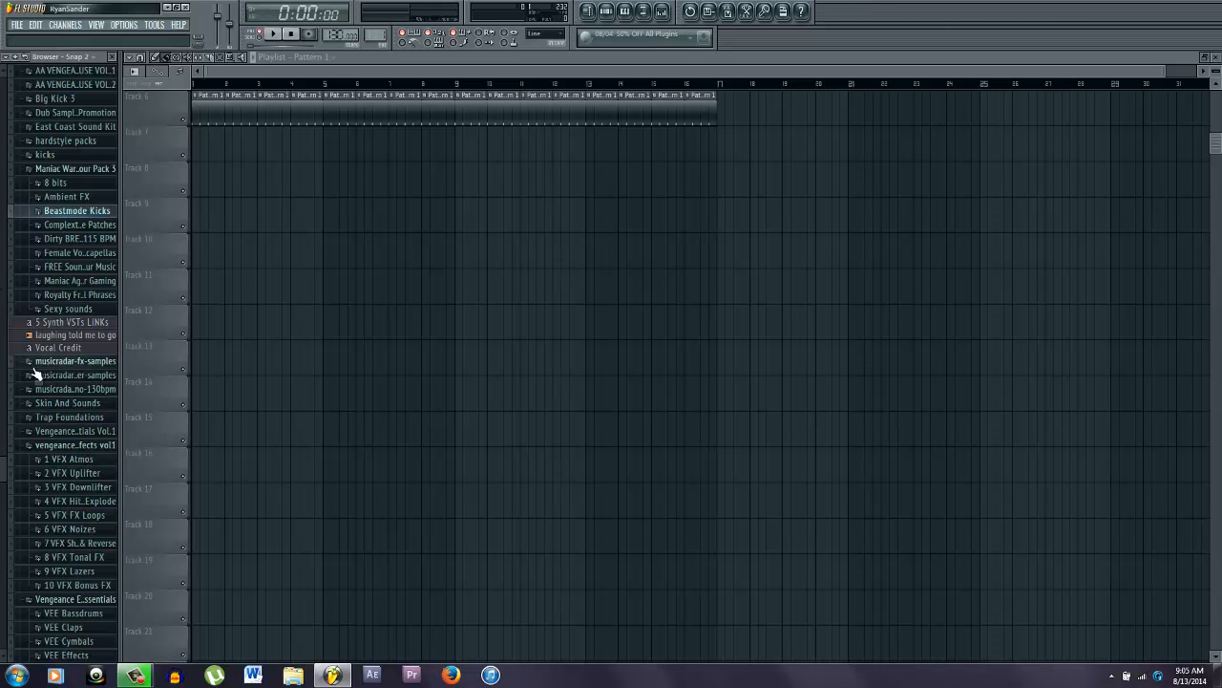
scroll(46, 181, "up", 3)
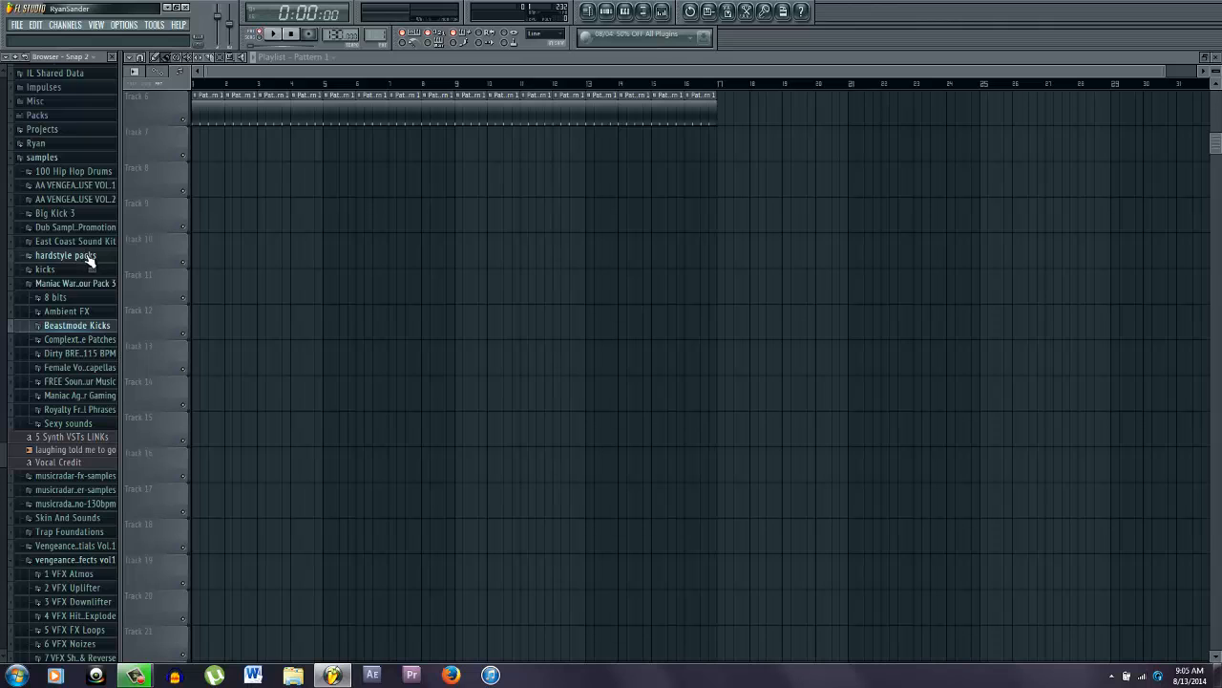
scroll(122, 254, "down", 8)
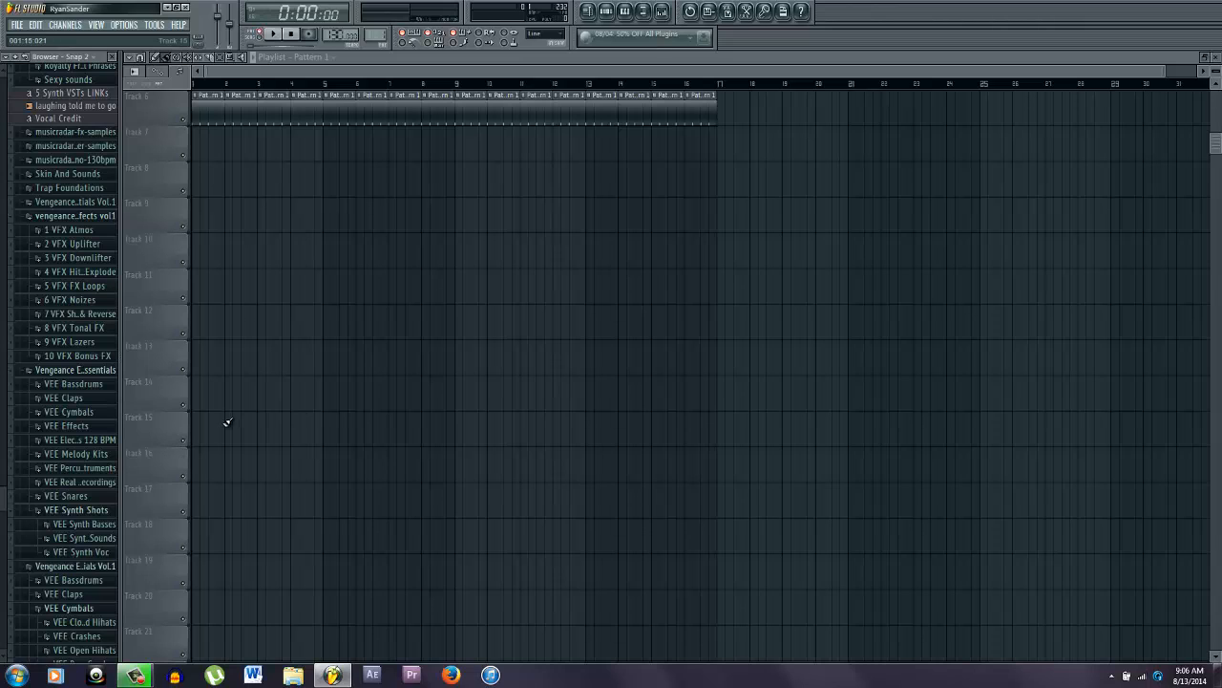
left_click(65, 440)
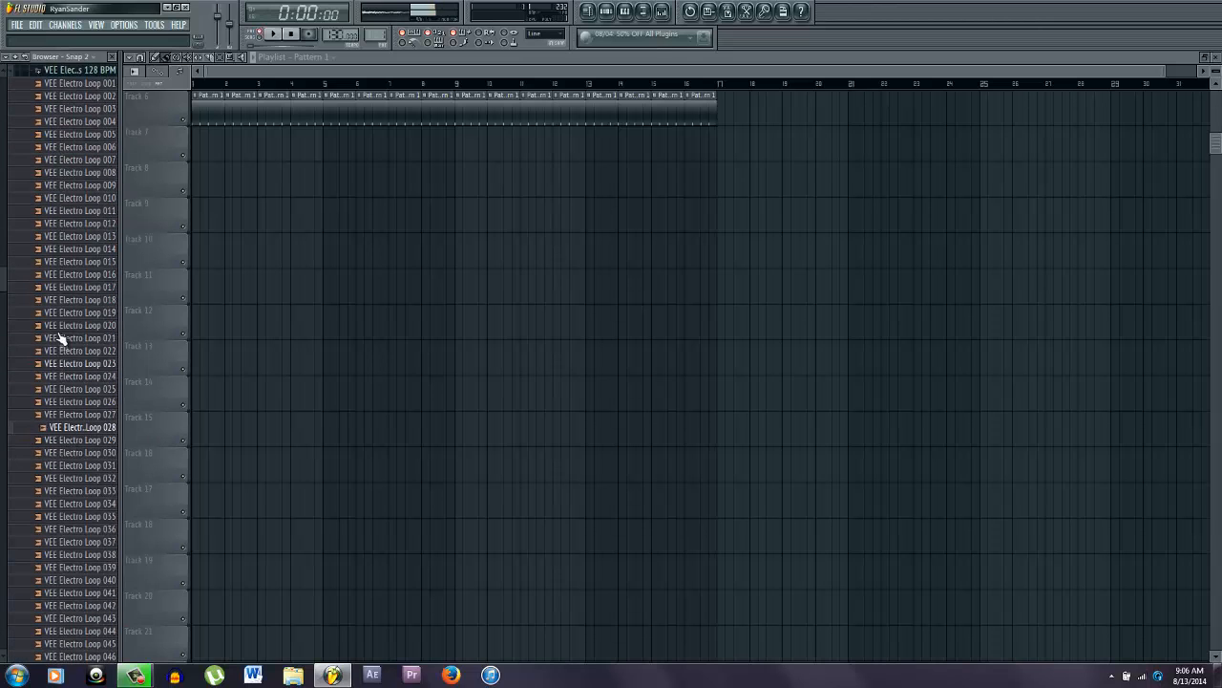
- Audition loops from the VEE electro loops 128 BPM folder, including VEE Electro Loop 017, 008, 001 to 004 and 034
left_click(68, 287)
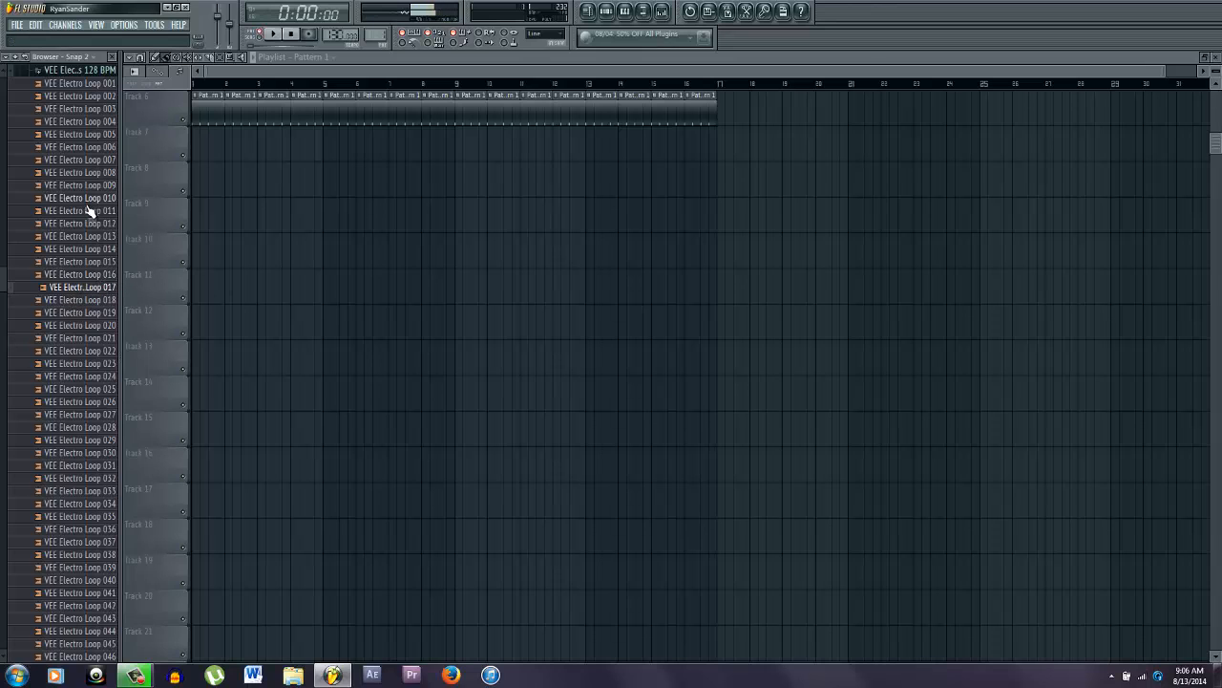
left_click(68, 173)
scroll(72, 211, "up", 4)
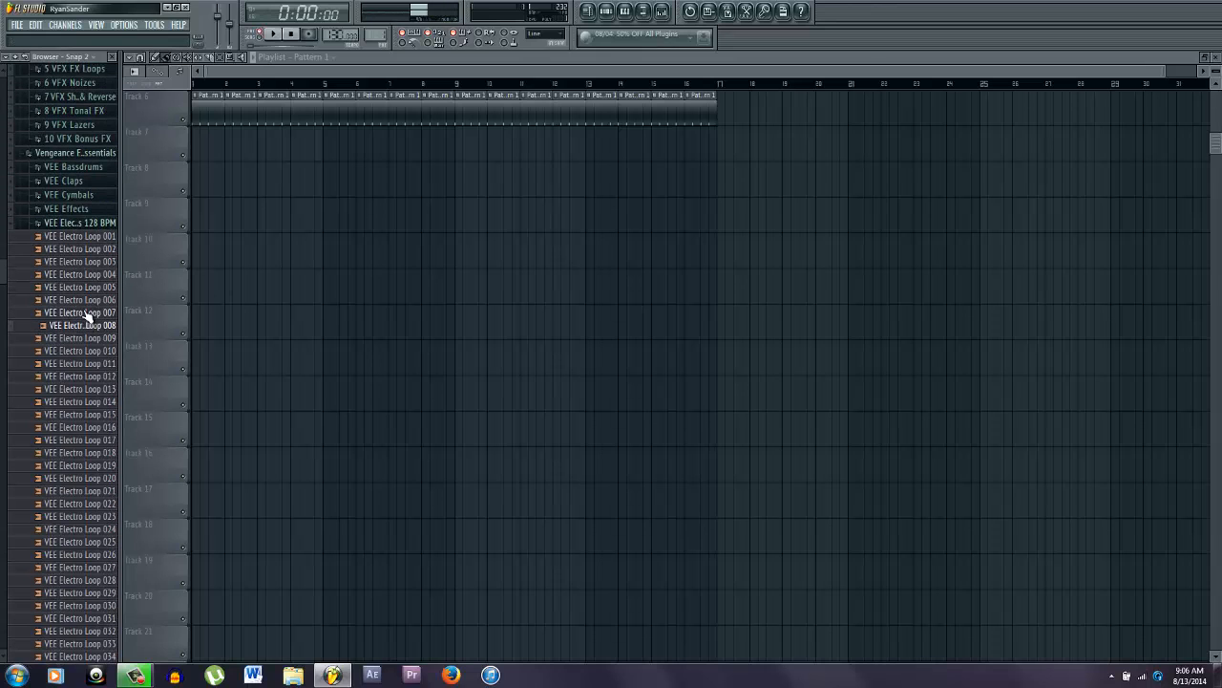
left_click(78, 237)
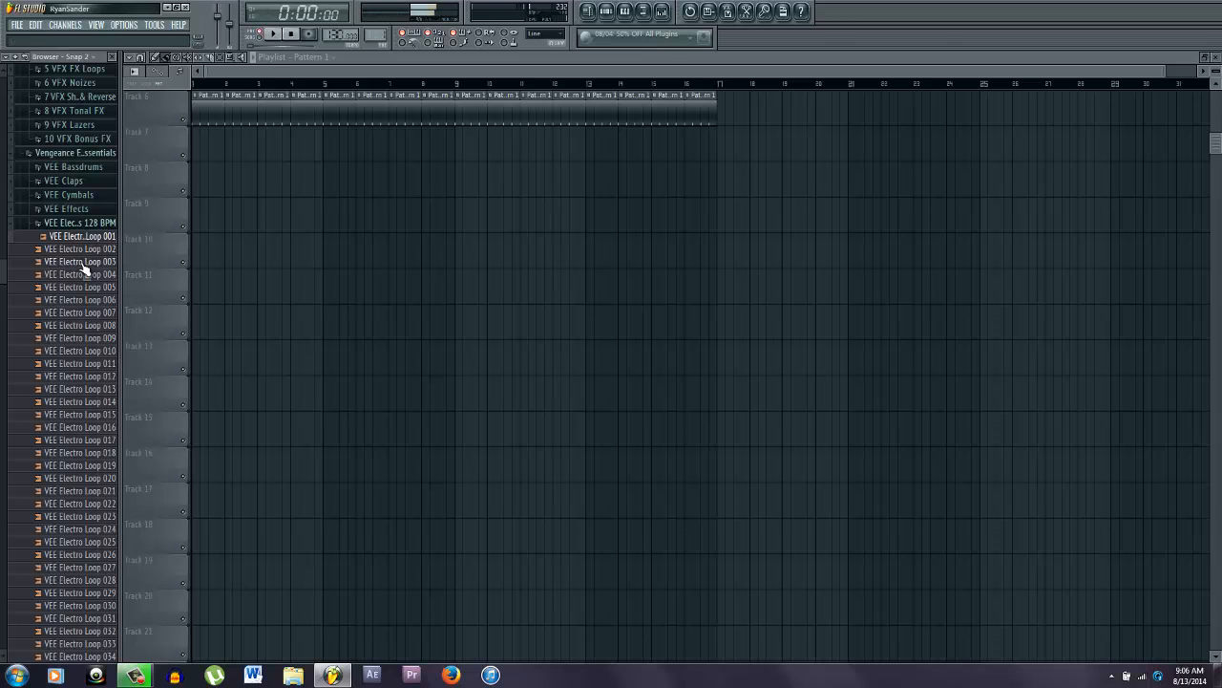
left_click(84, 264)
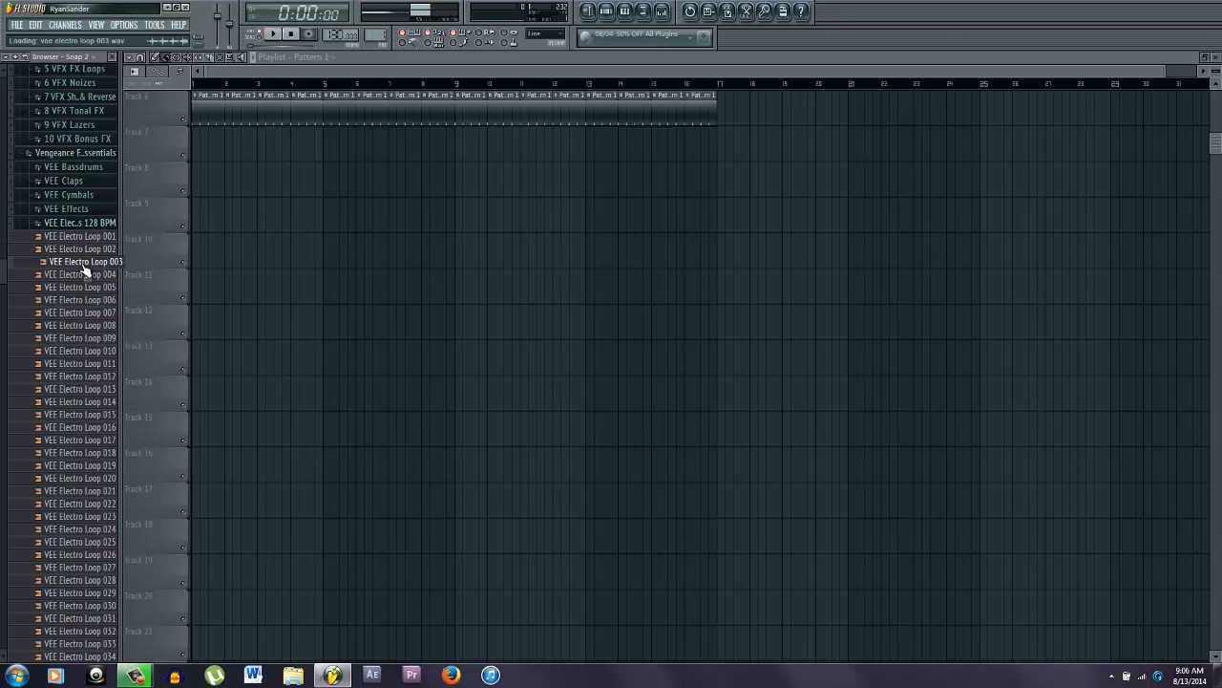
left_click(96, 337)
scroll(95, 324, "down", 3)
left_click(99, 159)
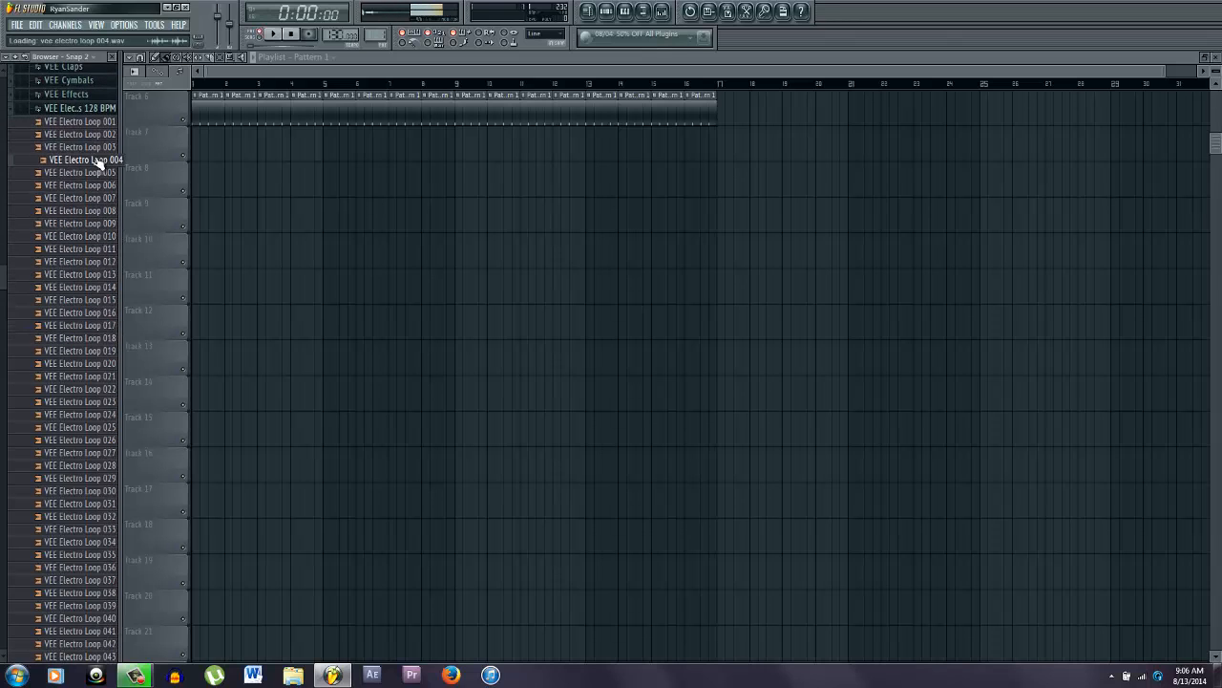
left_click(87, 123)
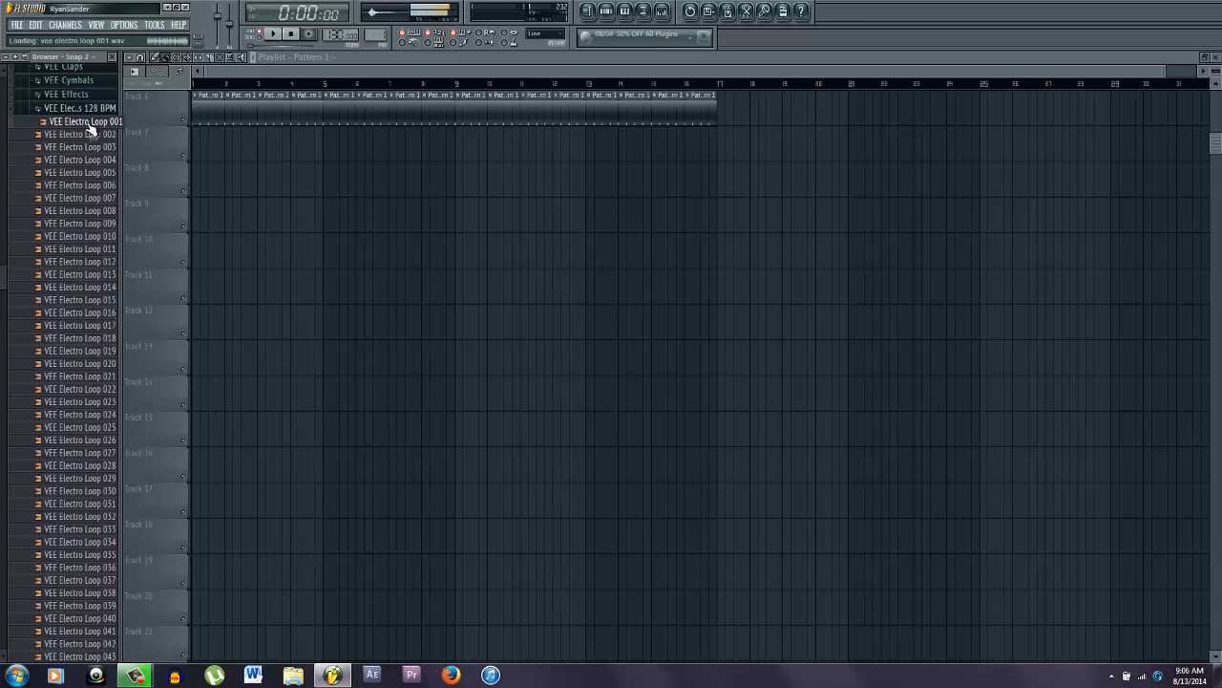
left_click(91, 133)
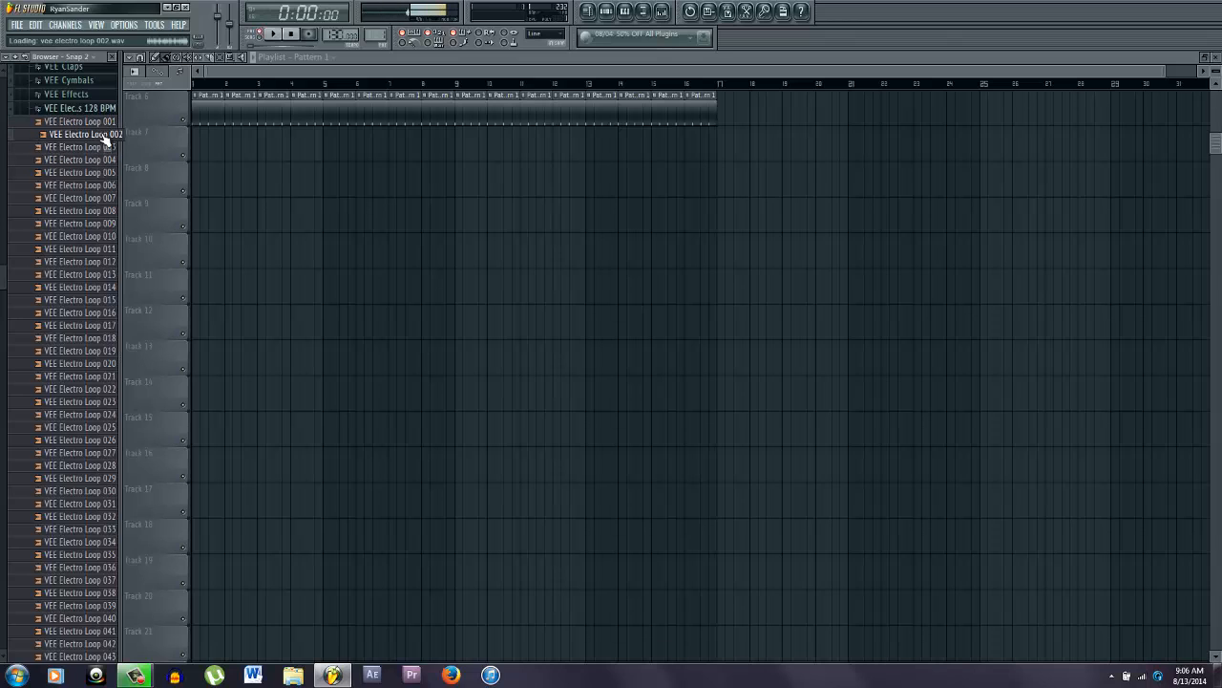
left_click(95, 160)
left_click(52, 354)
scroll(51, 351, "down", 6)
left_click(67, 314)
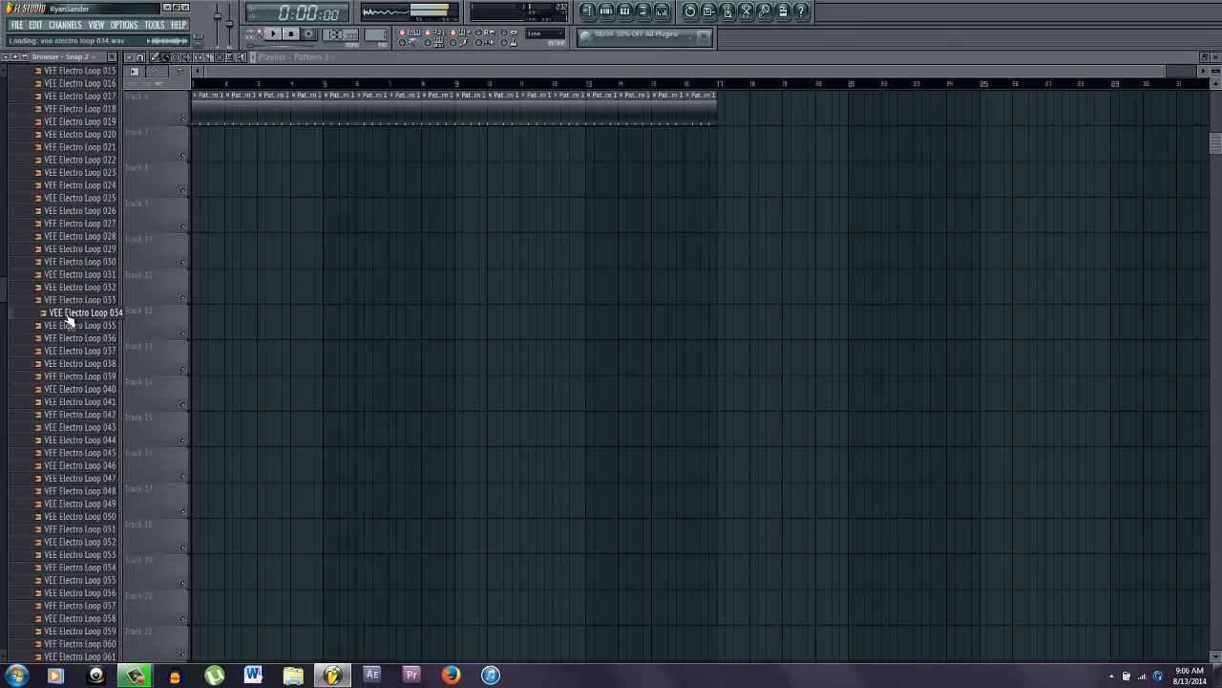
left_click(76, 276)
scroll(76, 277, "up", 11)
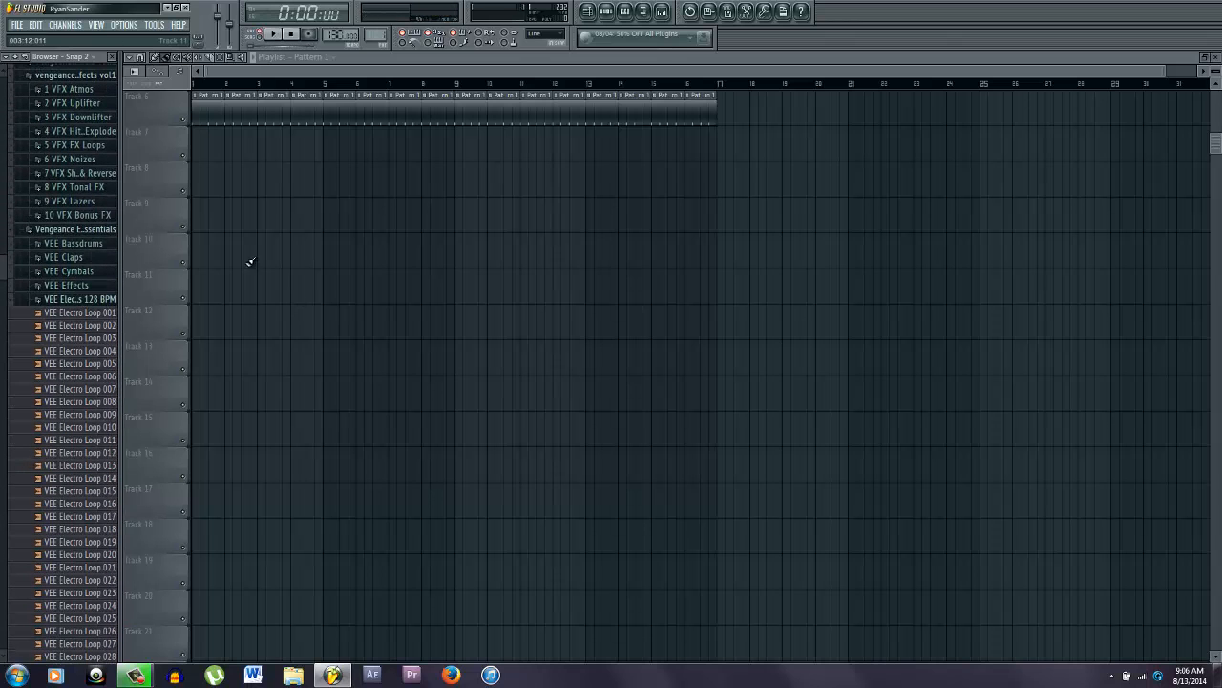
- Close the VEE electro loops folder and look through the other Vengeance sample packs for more loops
left_click(63, 301)
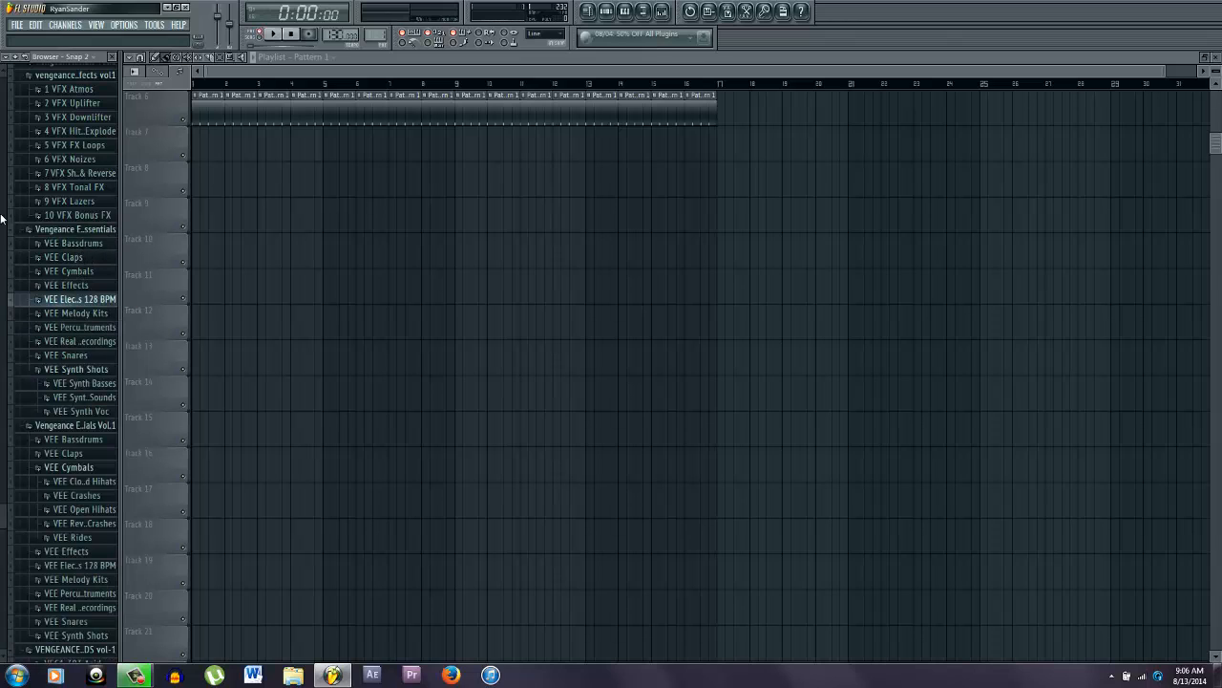
scroll(3, 524, "down", 3)
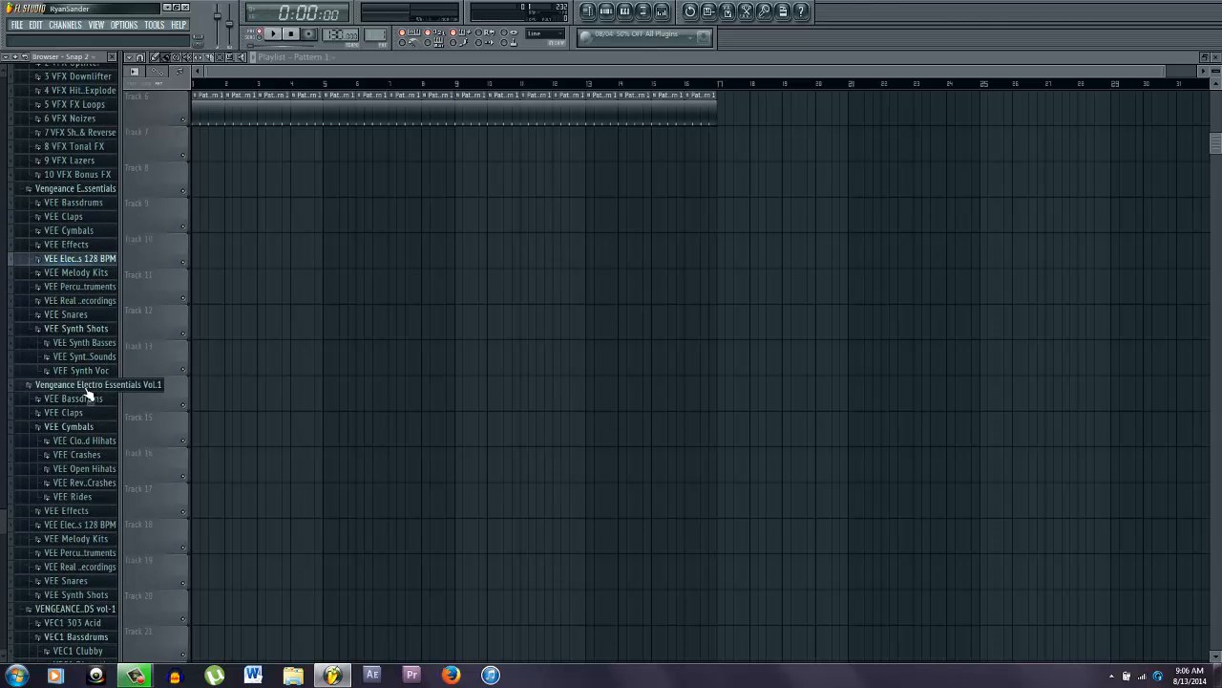
scroll(86, 382, "up", 5)
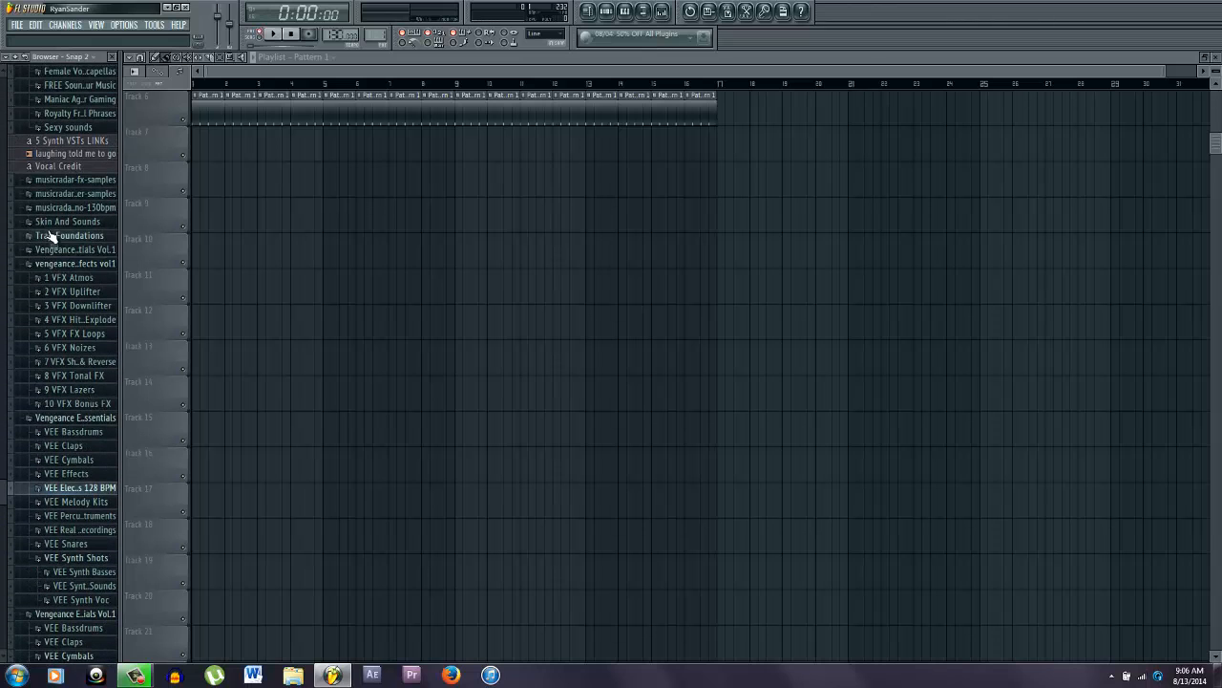
scroll(65, 356, "down", 4)
scroll(65, 355, "down", 12)
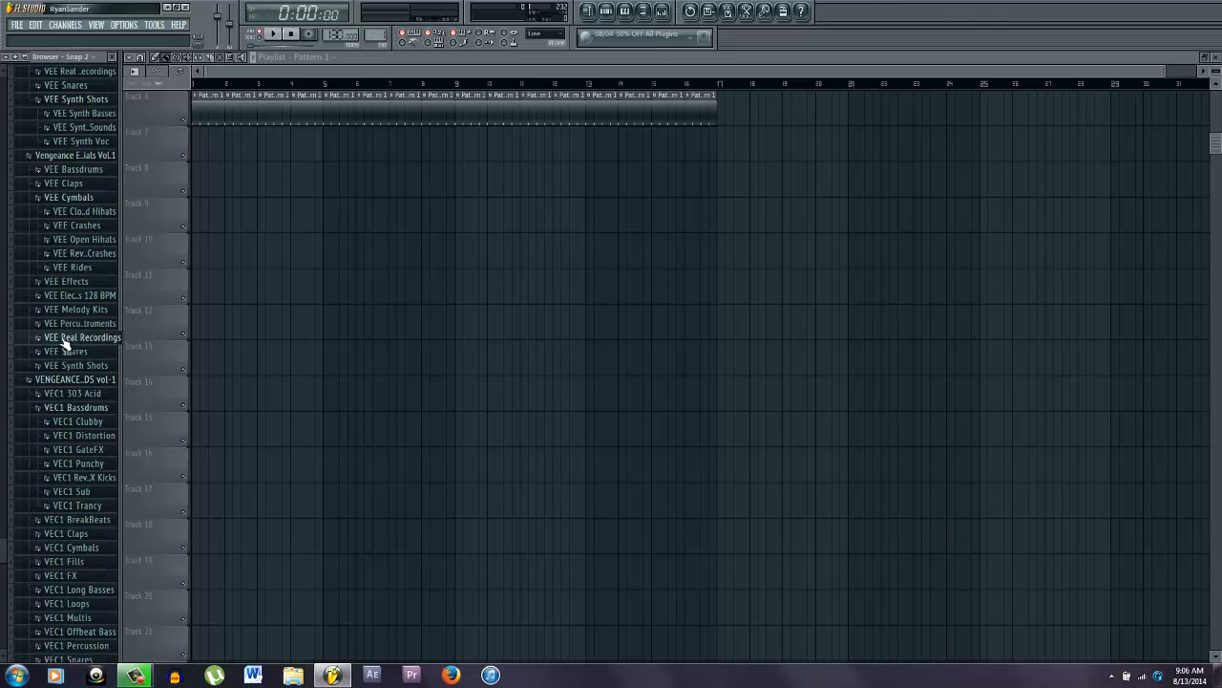
scroll(65, 343, "down", 5)
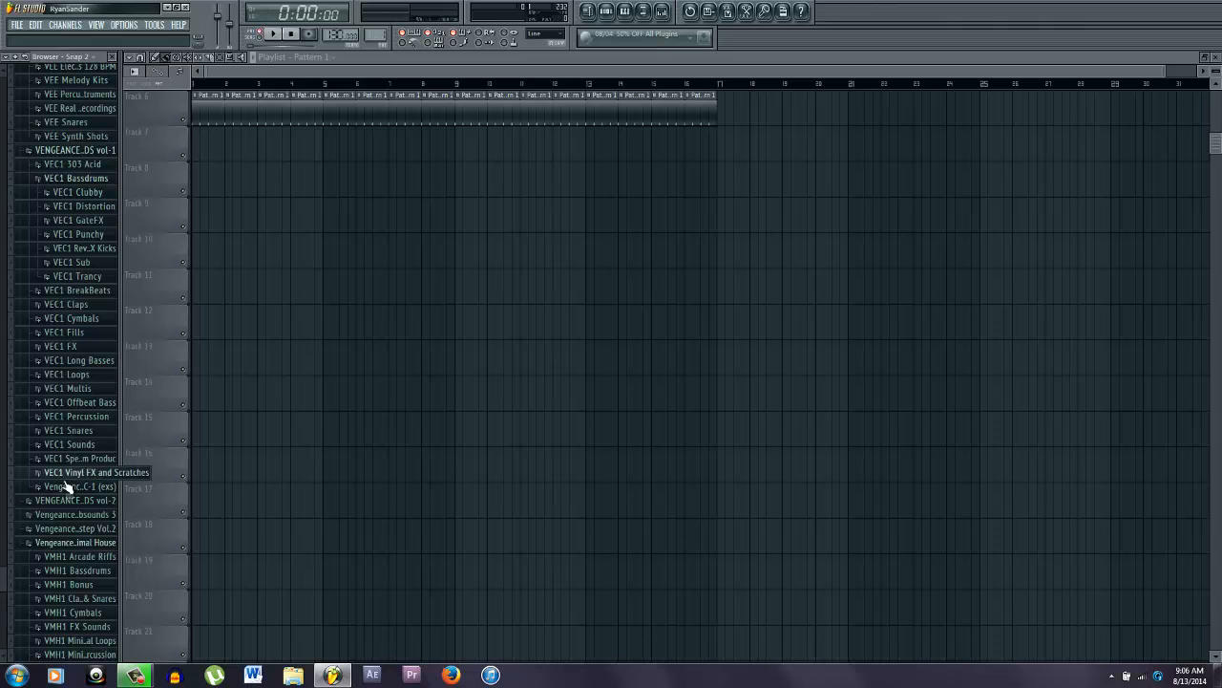
scroll(67, 534, "up", 2)
scroll(65, 526, "down", 4)
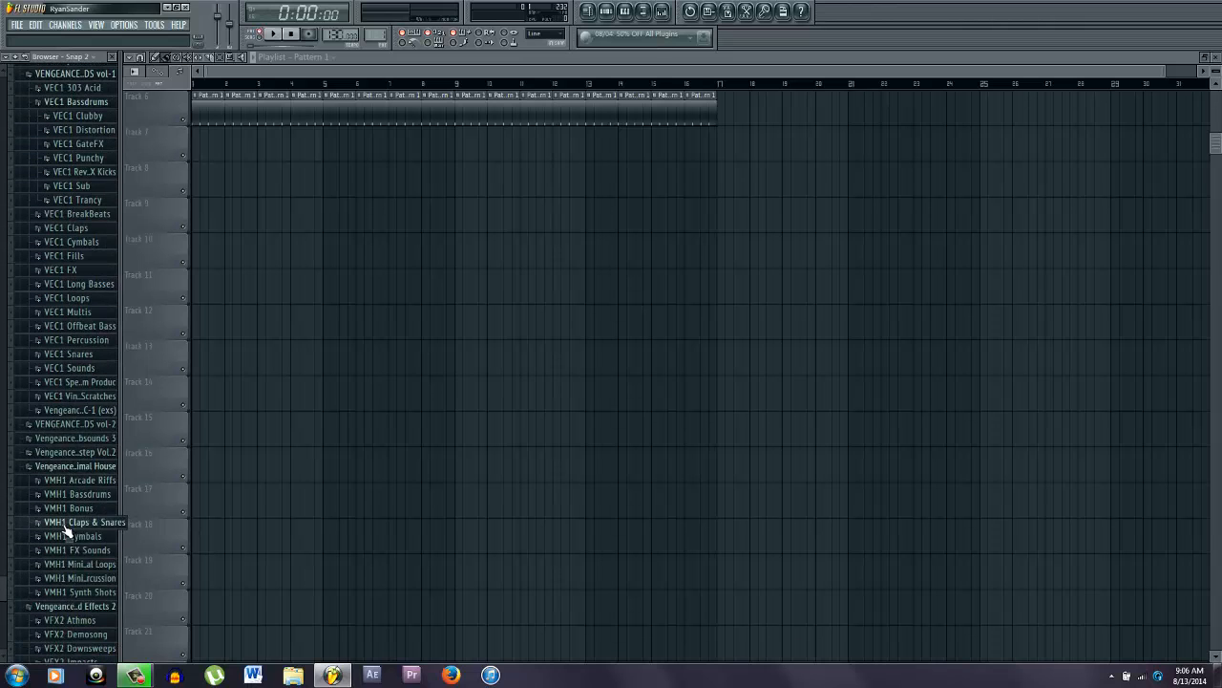
- Open the cffd3 folder in the Vengeance Dubstep Vol.2 pack and expand VDUB2 Loops and its 128 BPM subfolder
left_click(75, 452)
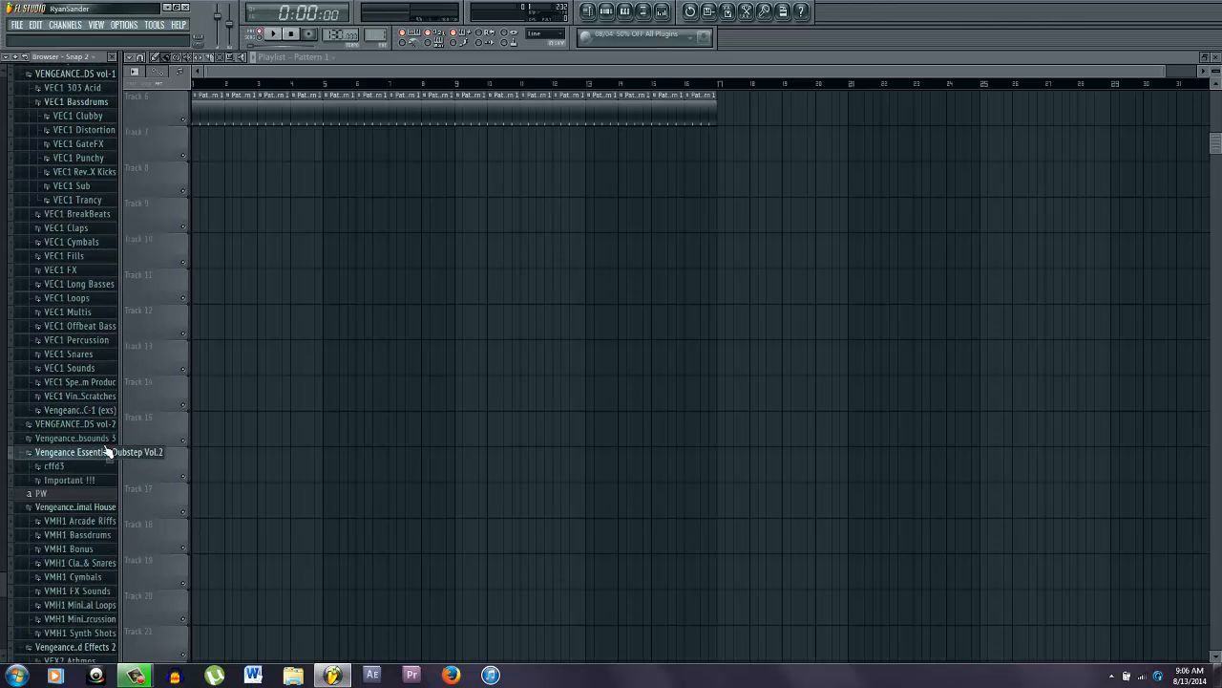
left_click(65, 311)
scroll(84, 325, "down", 2)
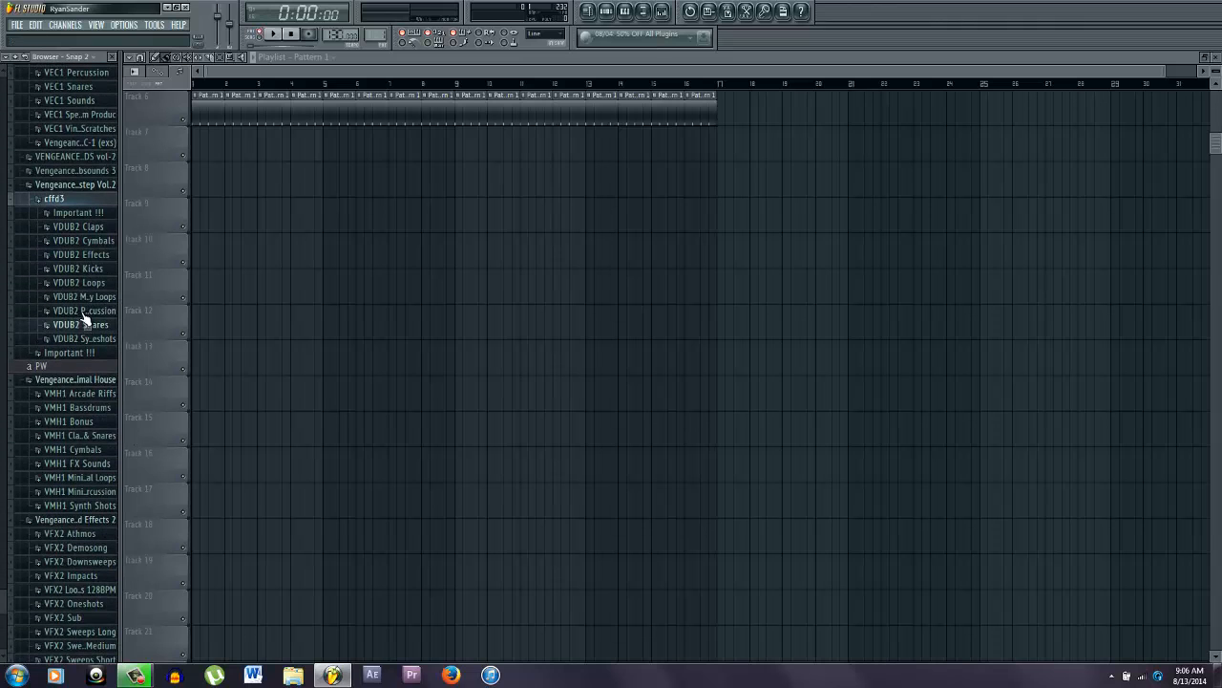
left_click(86, 282)
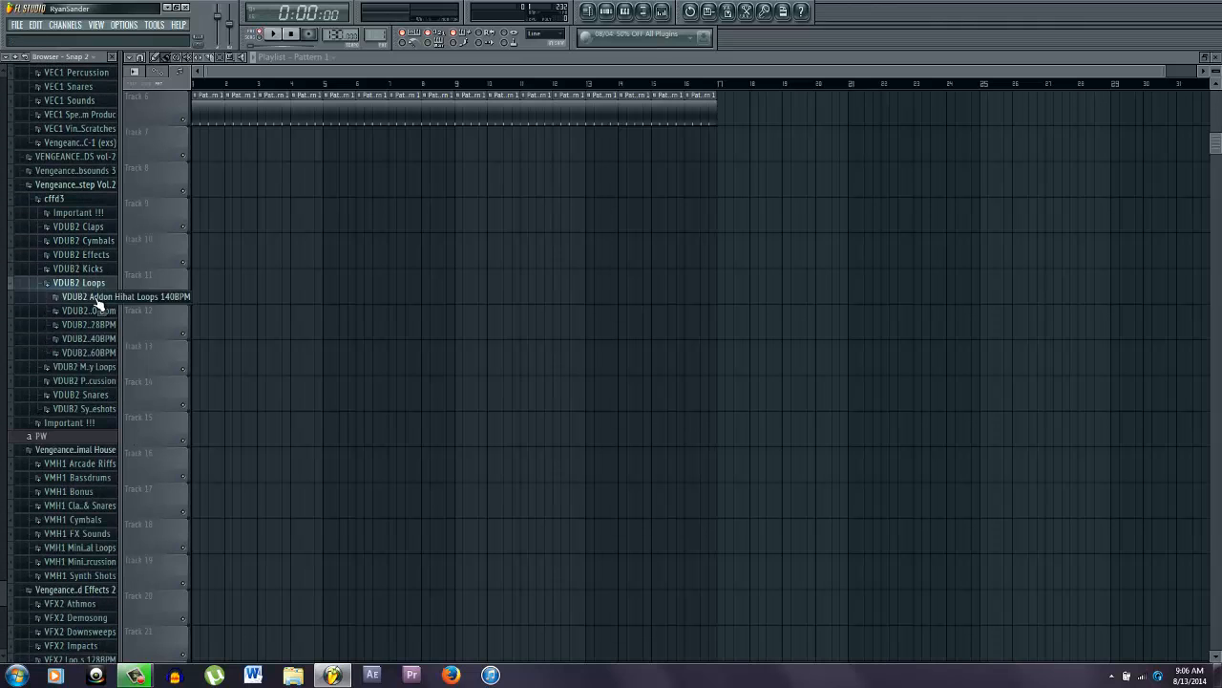
left_click(102, 329)
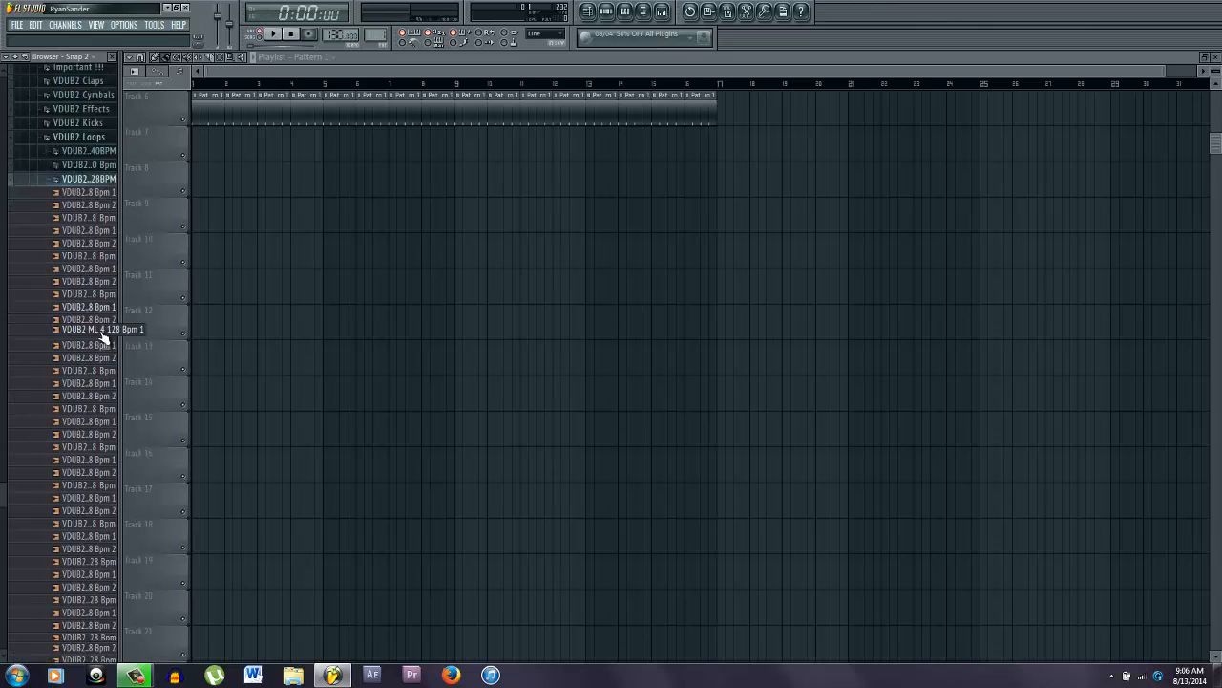
- Audition the VDUB2 ML 128 Bpm loops from ML 5 up the list to ML 1 128 Bpm 1
left_click(102, 340)
left_click(101, 301)
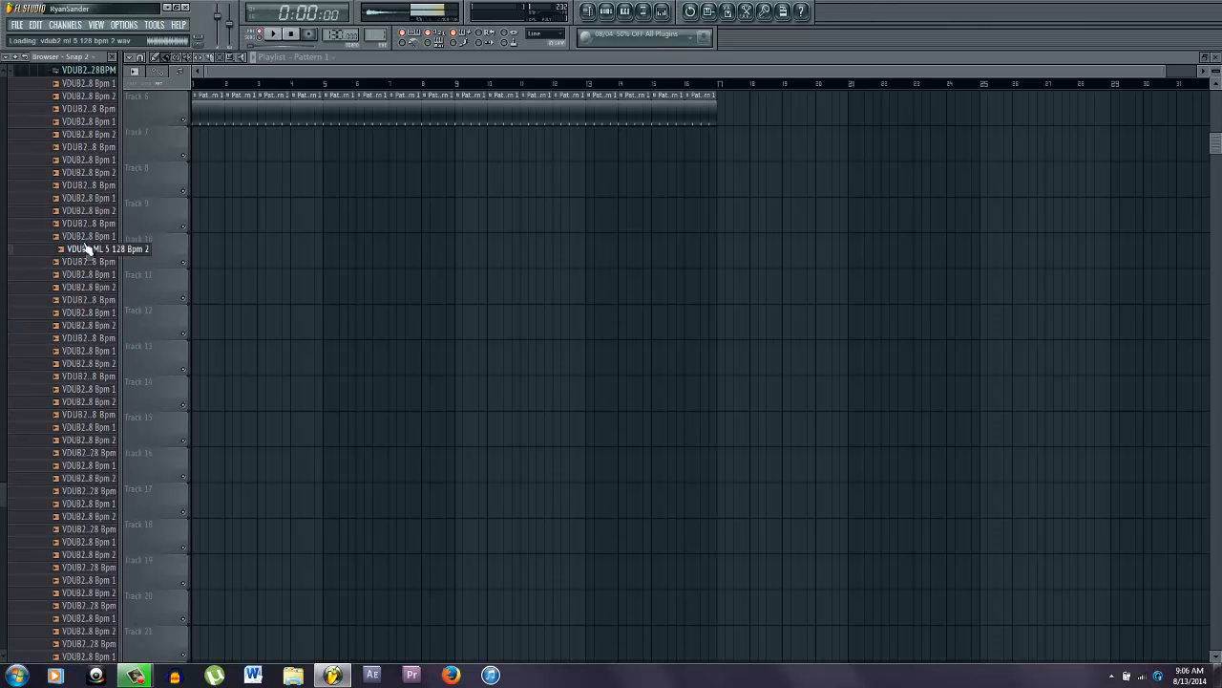
left_click(75, 197)
left_click(77, 159)
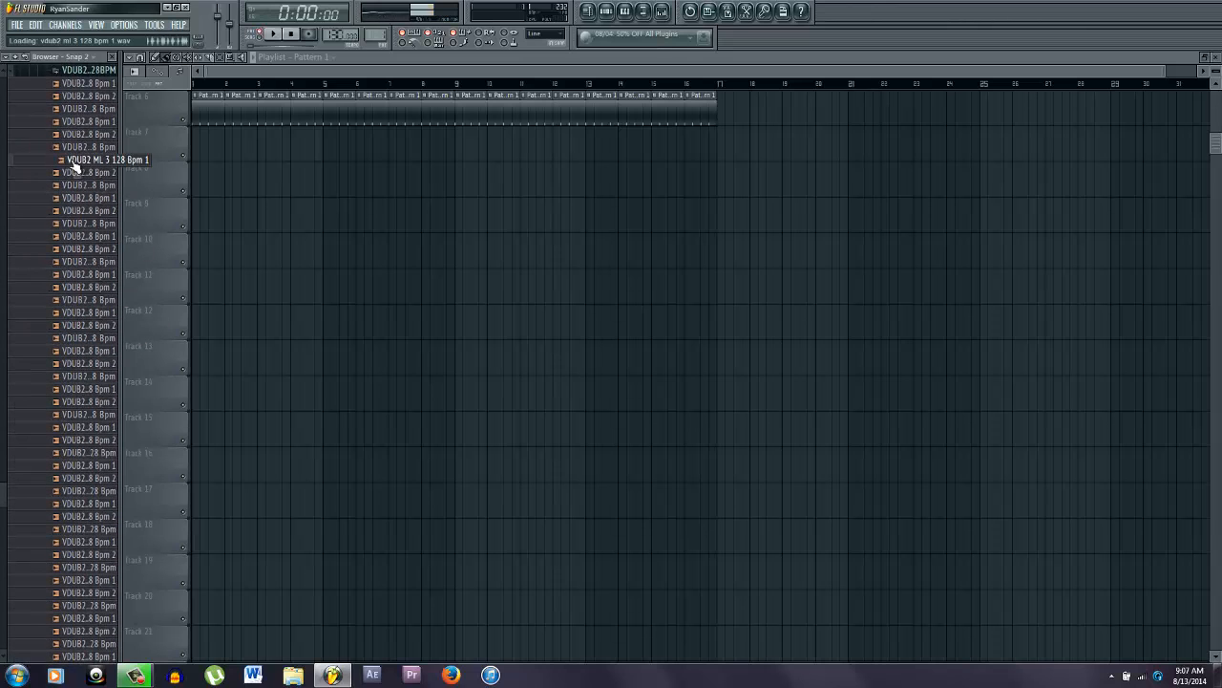
left_click(76, 122)
left_click(76, 95)
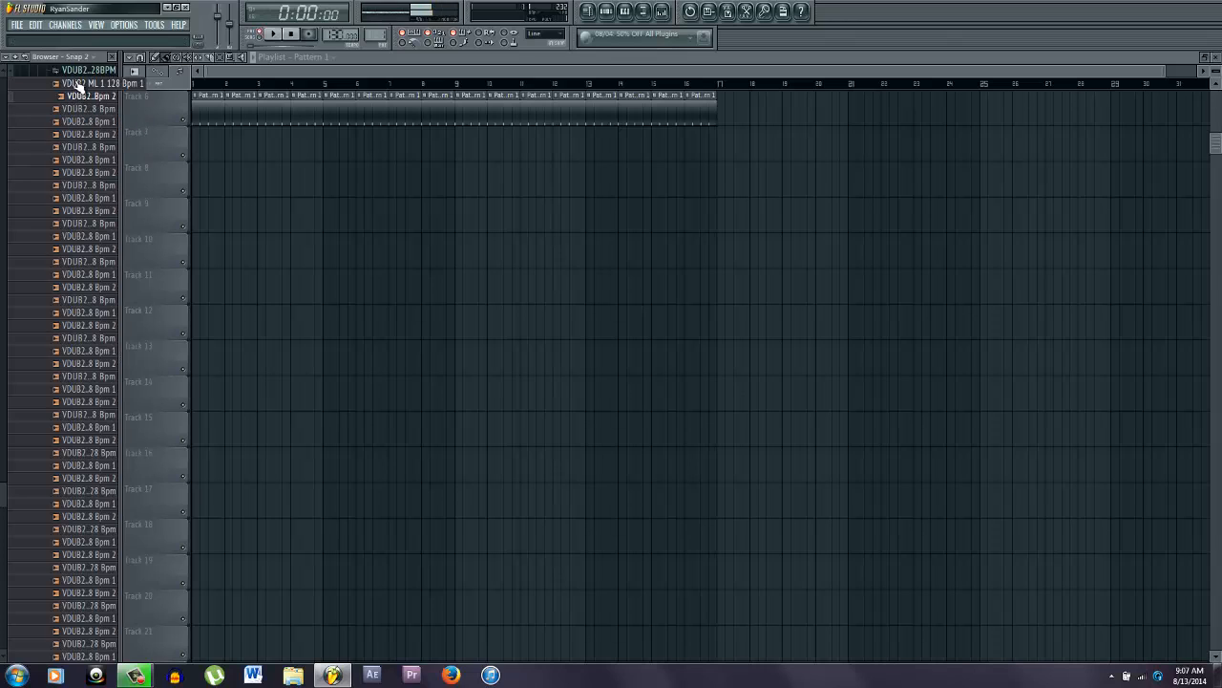
left_click(76, 84)
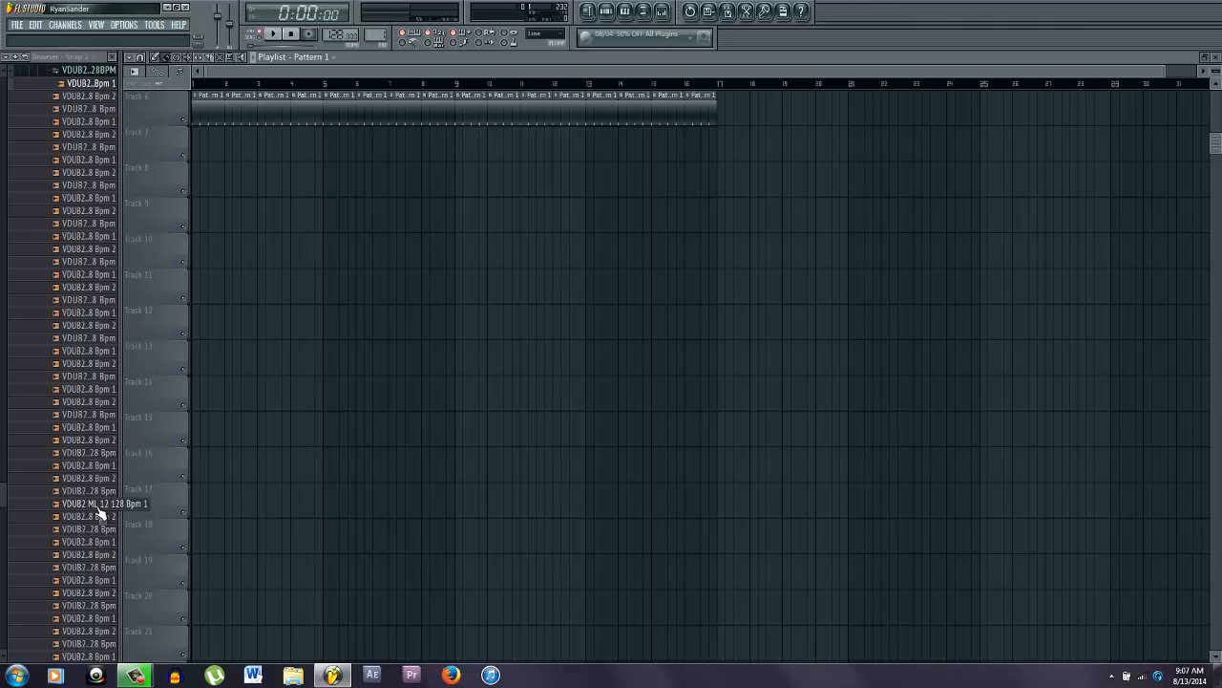
scroll(101, 514, "down", 3)
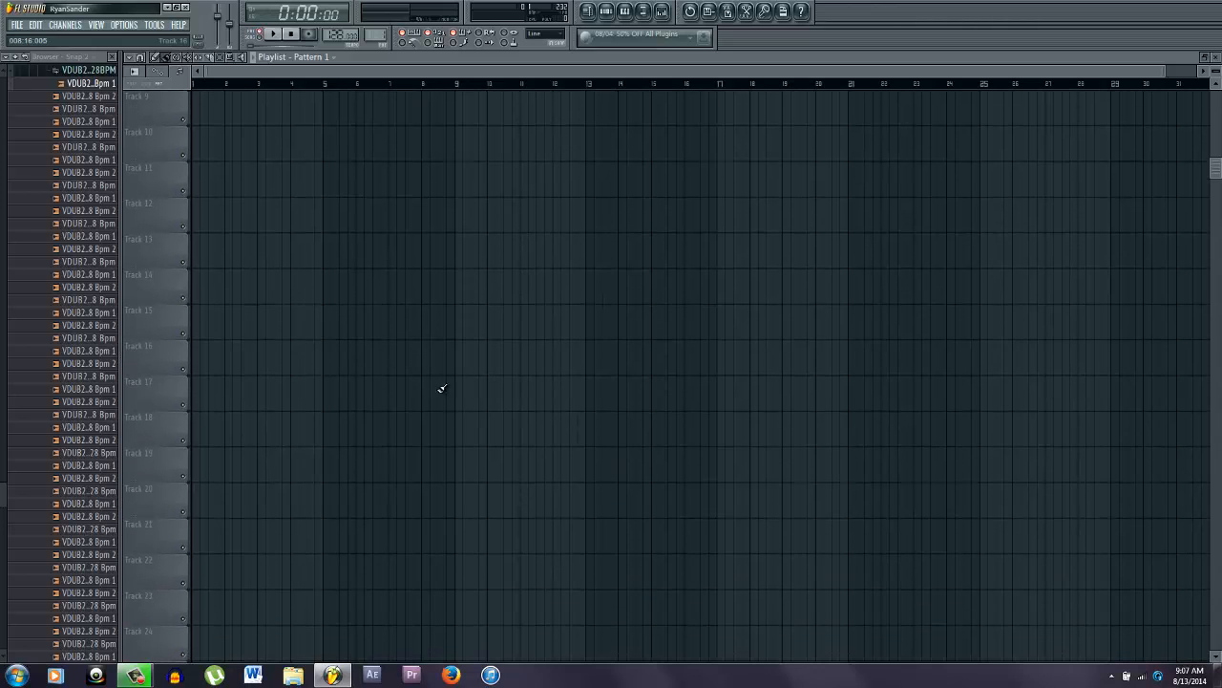
- Audition more loops in the VDUB2 128 BPM subfolder, including VDUB2 ML 4 128 Bpm 2 and VDUB2 ML 3 128 Bpm 2
left_click(100, 569)
scroll(103, 565, "down", 5)
key("space")
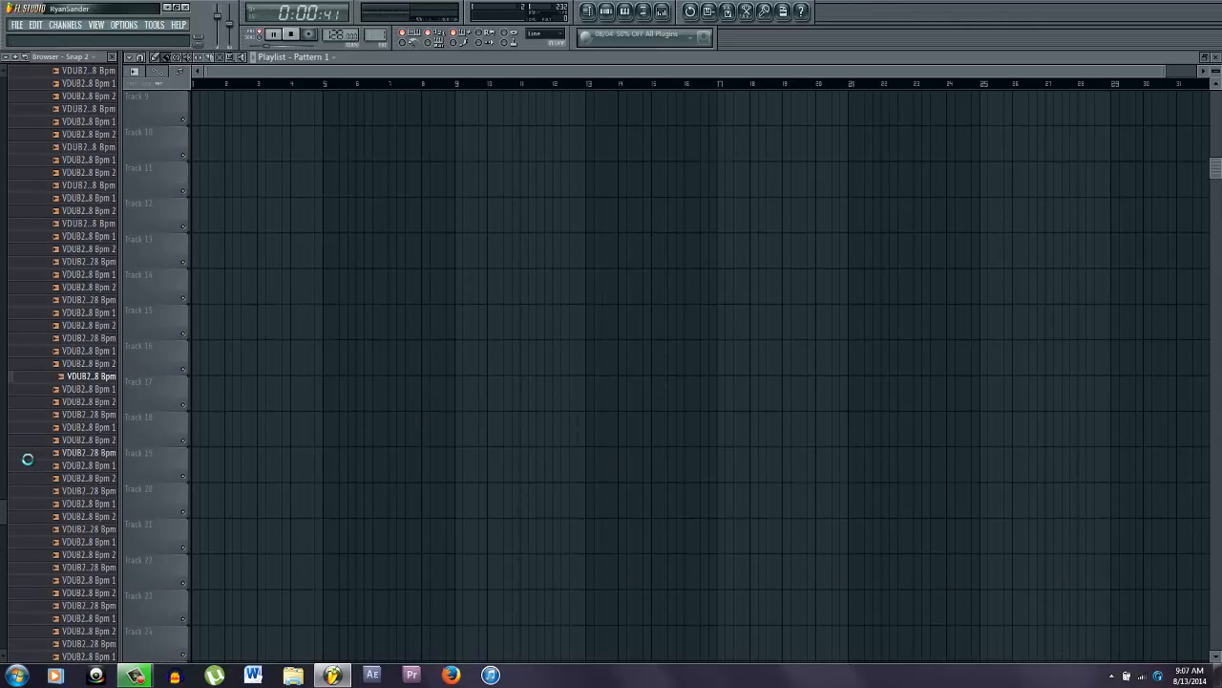
left_click(57, 455)
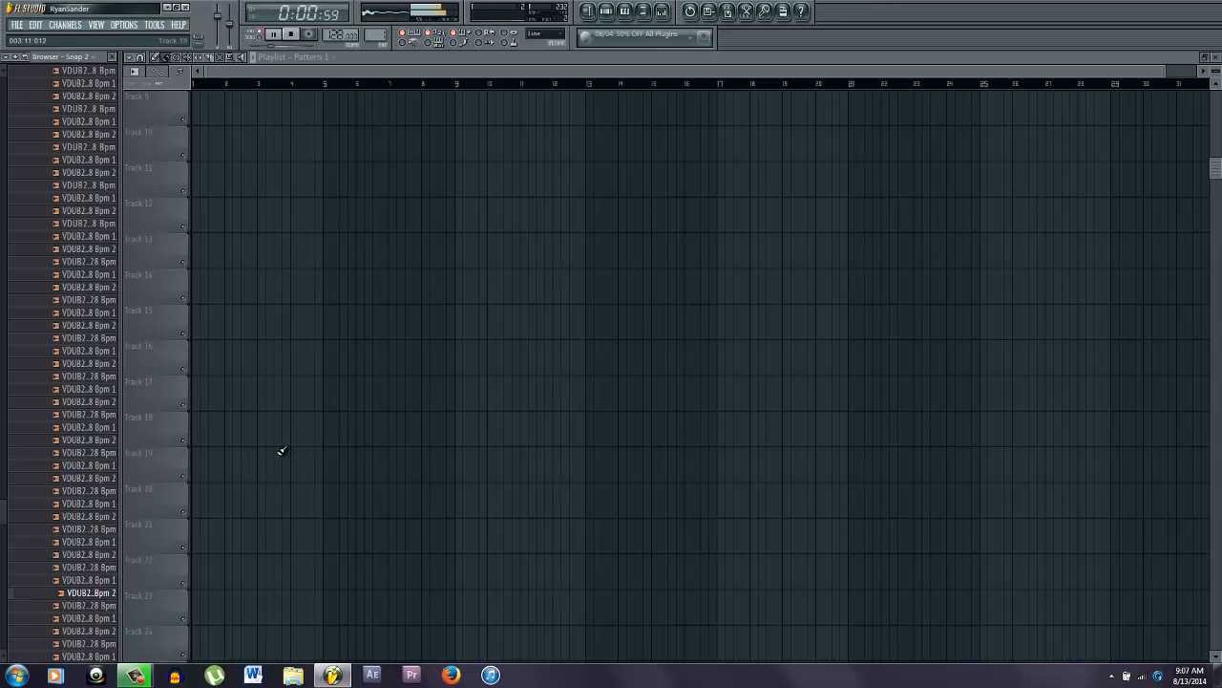
scroll(104, 387, "up", 4)
left_click(62, 275)
key("space")
left_click(53, 313)
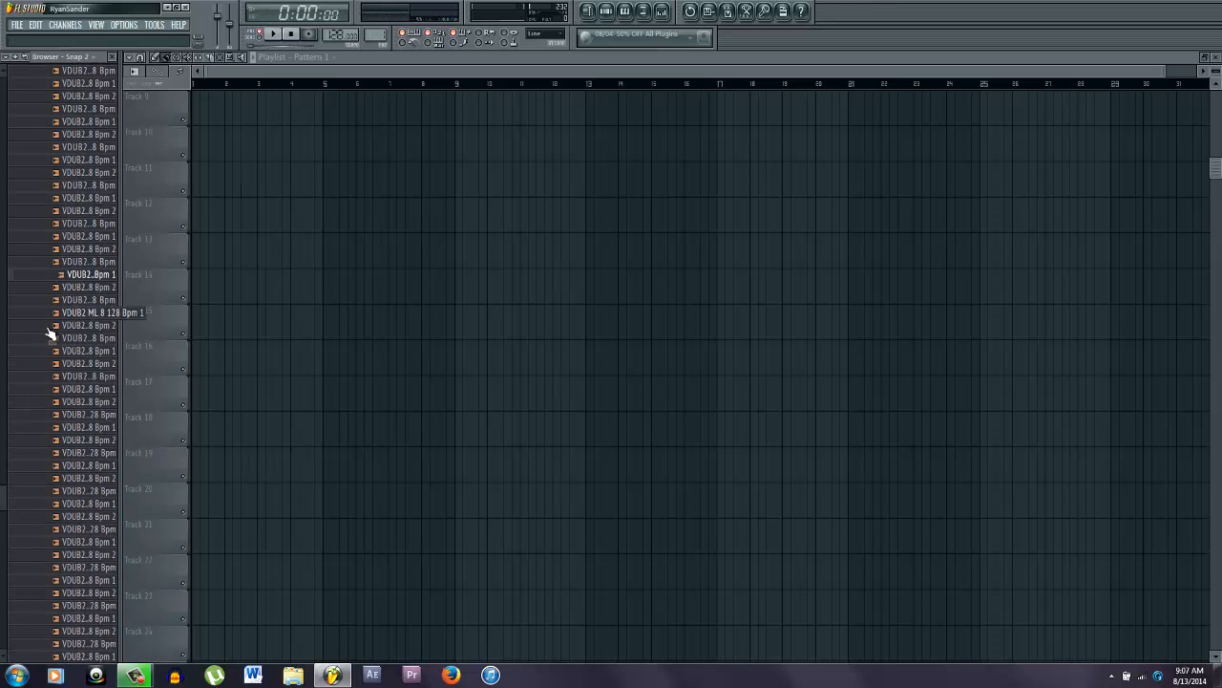
left_click(65, 250)
left_click(99, 172)
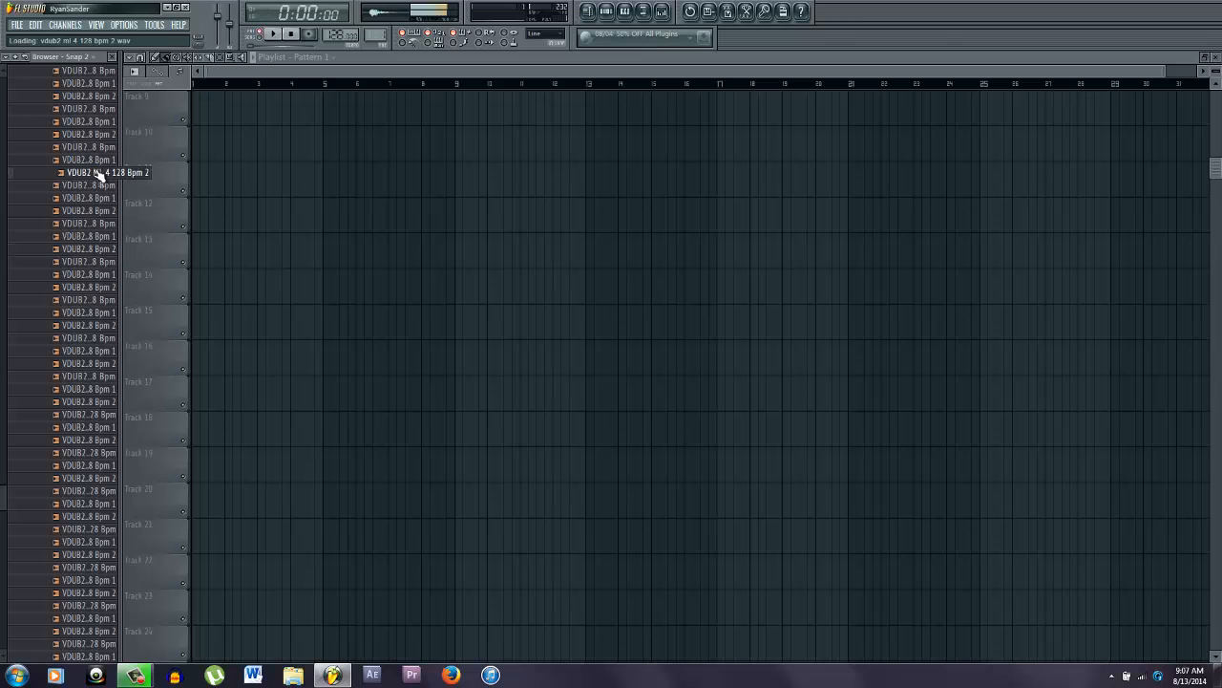
scroll(99, 212, "up", 3)
left_click(100, 211)
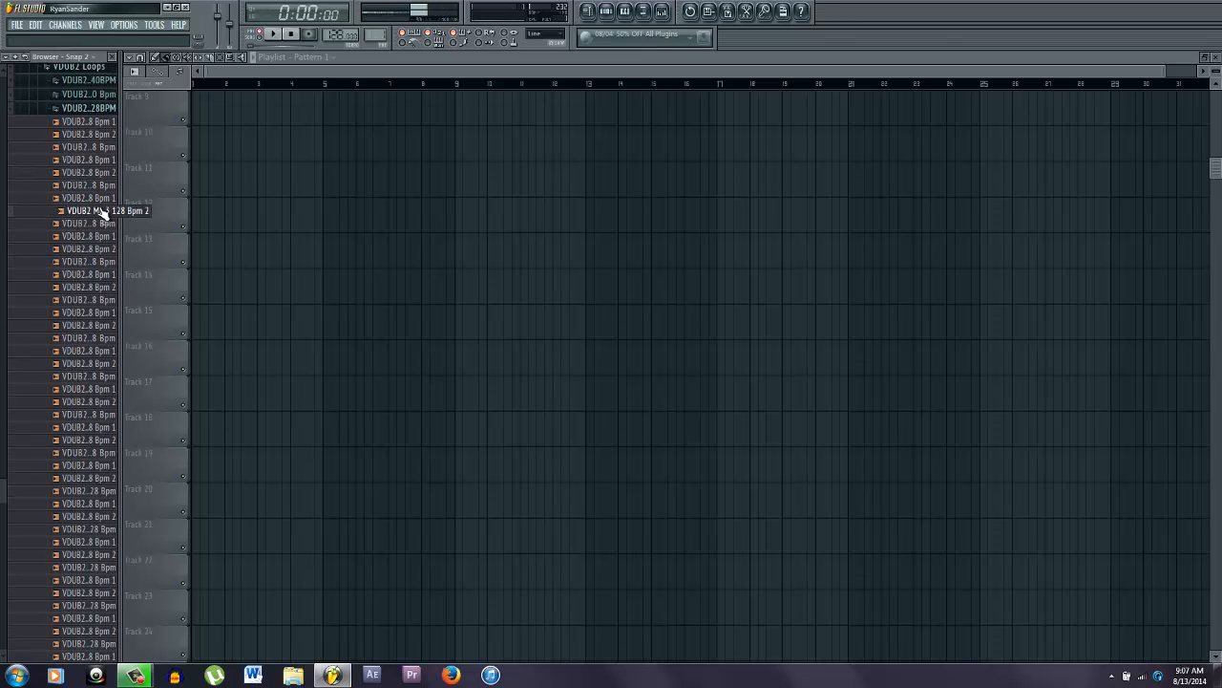
- Place the VDUB2 ML 3 128 Bpm 2 loop at the start of playlist Track 1 and move the kick pattern clips to Track 2
left_click_drag(100, 210, 296, 143)
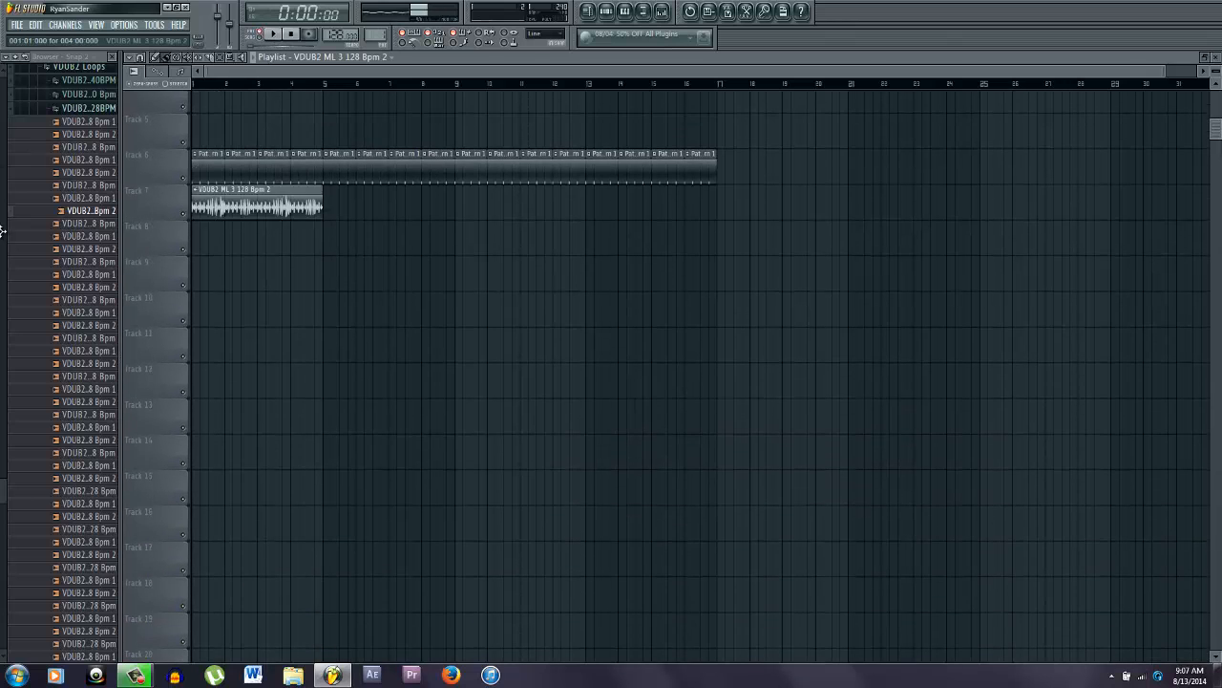
left_click_drag(2, 229, 19, 96)
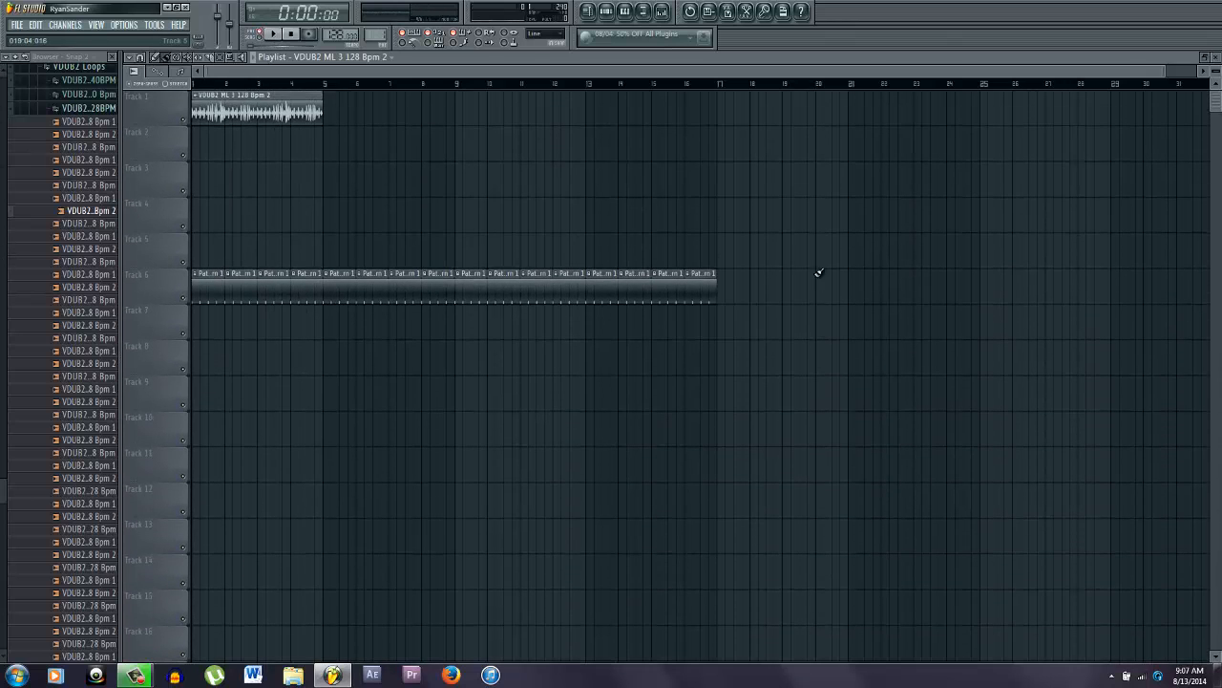
left_click_drag(818, 273, 209, 147)
- Duplicate the loop clip along Track 1 until four copies cover the same 16 bars as the kick patterns
left_click(258, 110)
left_click_drag(259, 110, 391, 110)
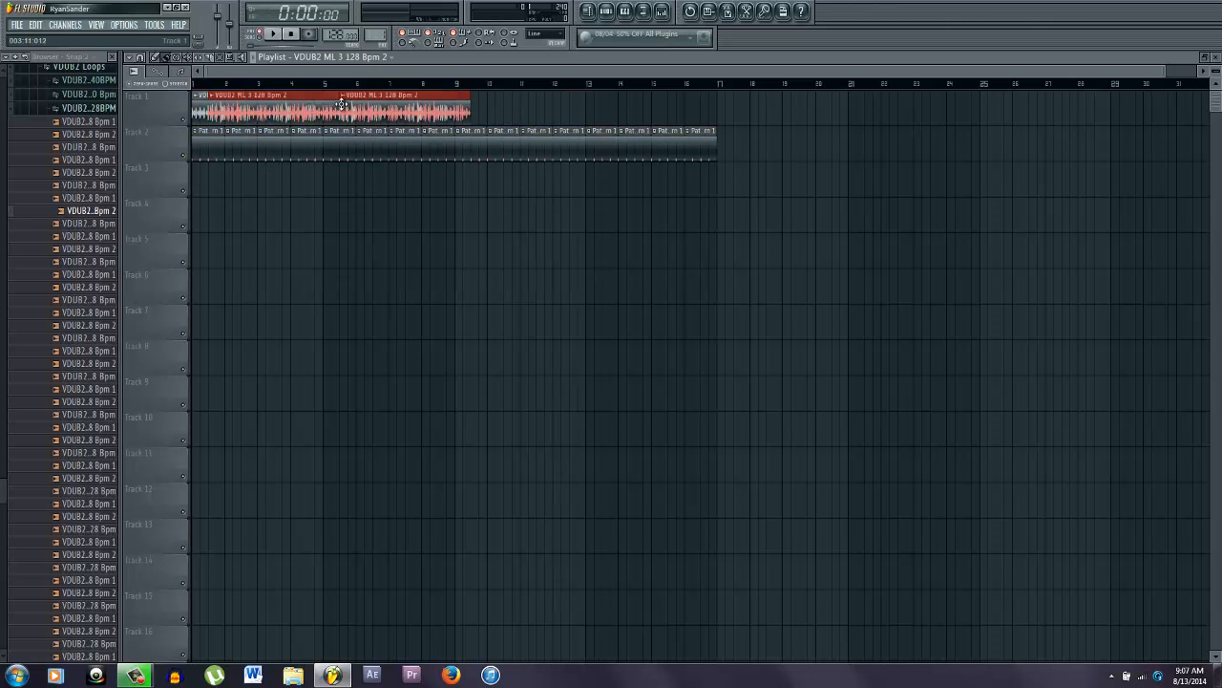
left_click_drag(247, 108, 518, 108)
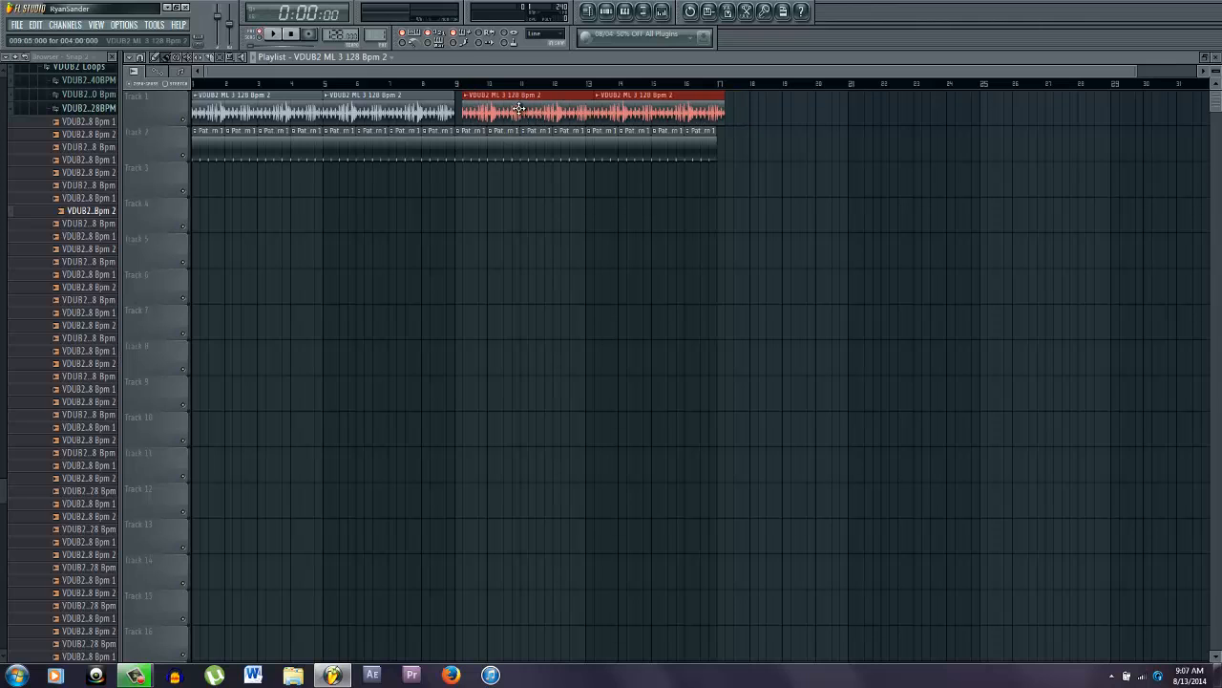
left_click(510, 376)
- Link the loop's channel to mixer Insert 2 and lower that track's volume fader
left_click(662, 11)
right_click(371, 230)
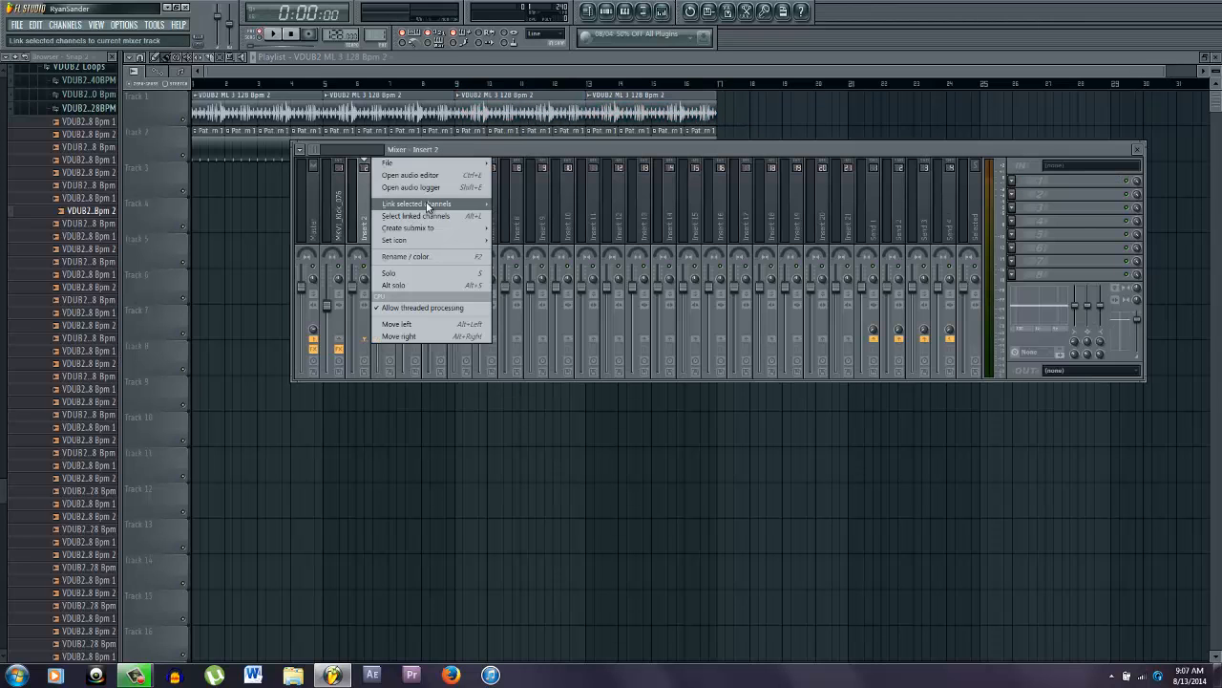
mouse_move(435, 204)
left_click(519, 205)
left_click_drag(351, 317, 352, 328)
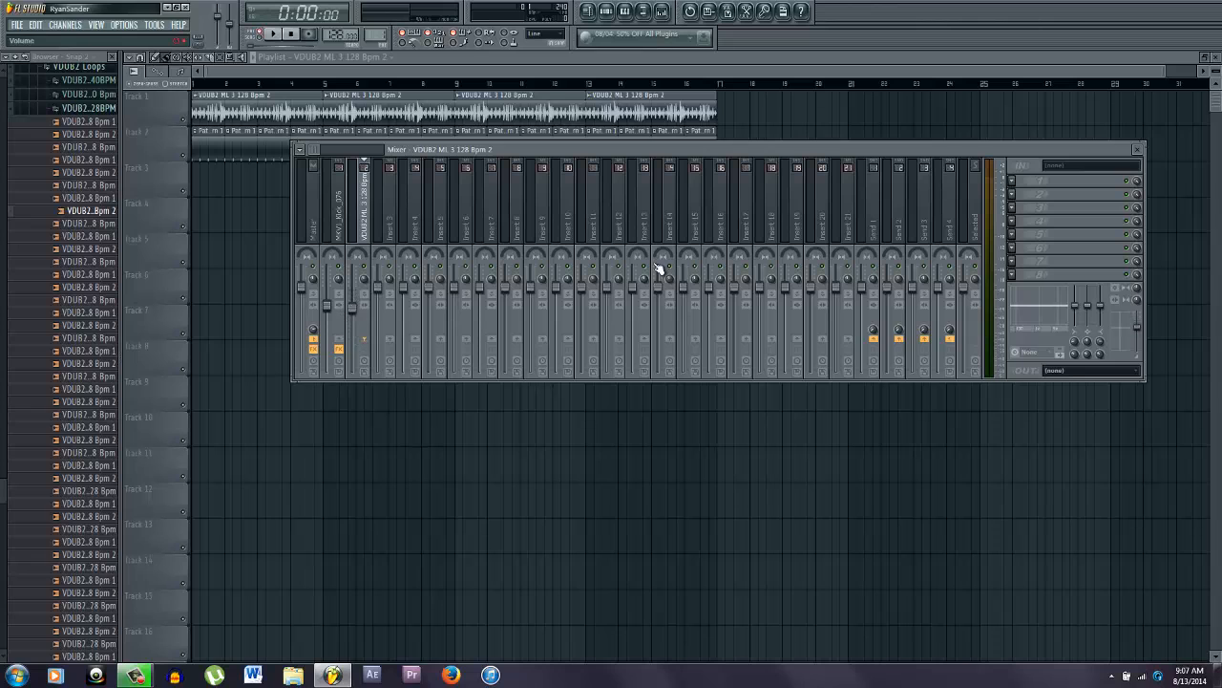
- Add Gross Beat to the loop track's first effect slot and load its SIDECHAIN preset
left_click(1013, 183)
mouse_move(1079, 156)
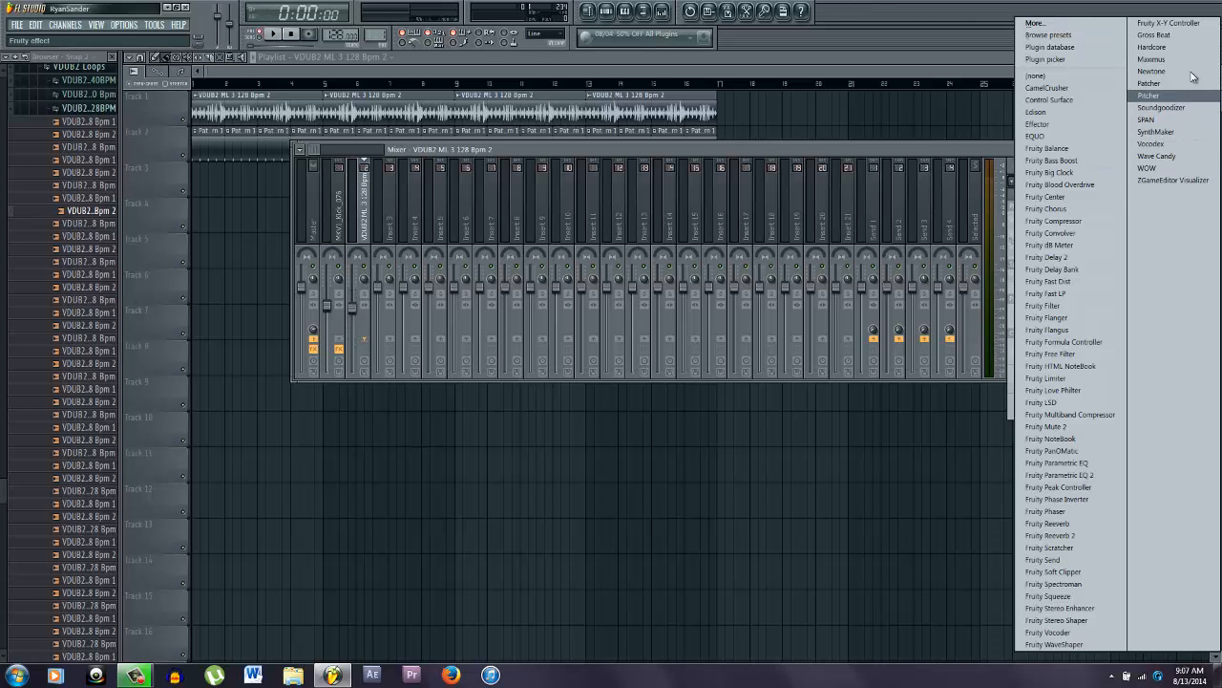
left_click(1160, 36)
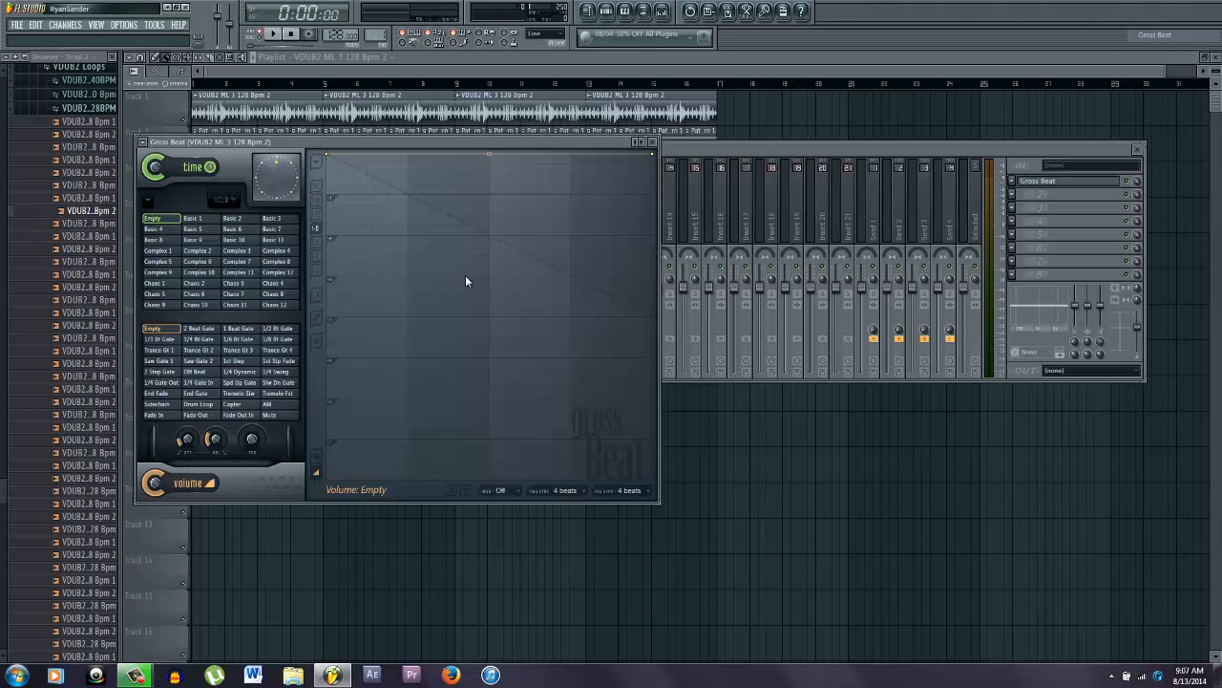
left_click(143, 141)
mouse_move(167, 176)
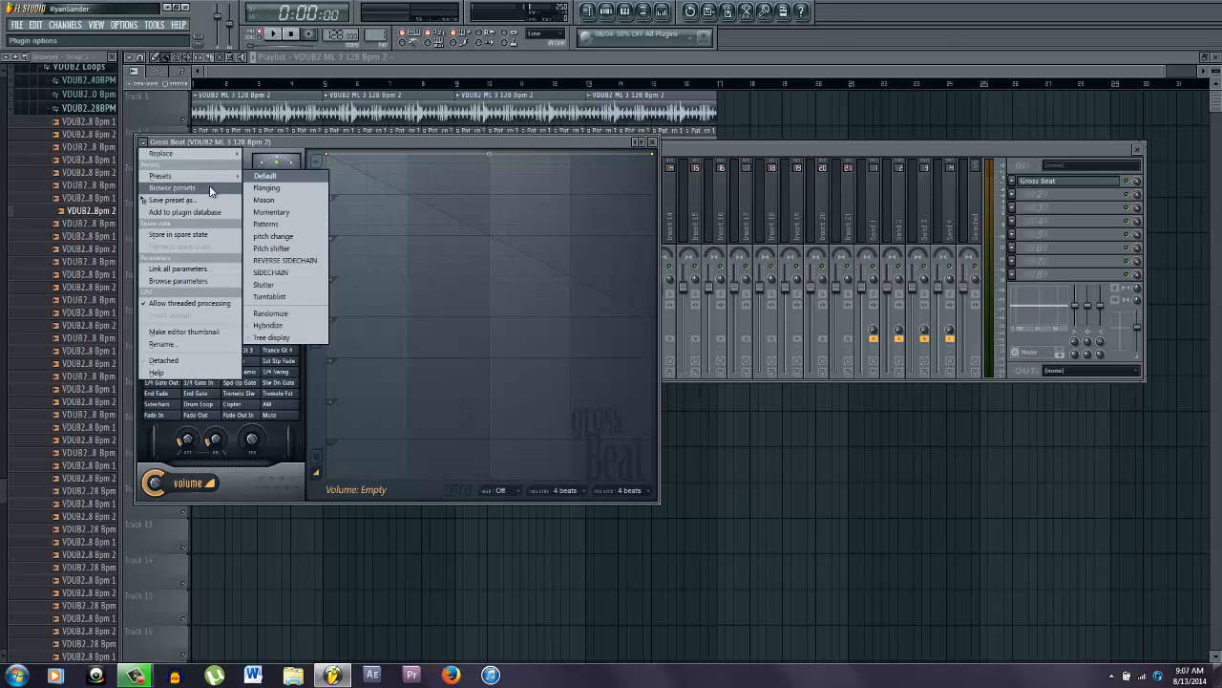
left_click(286, 273)
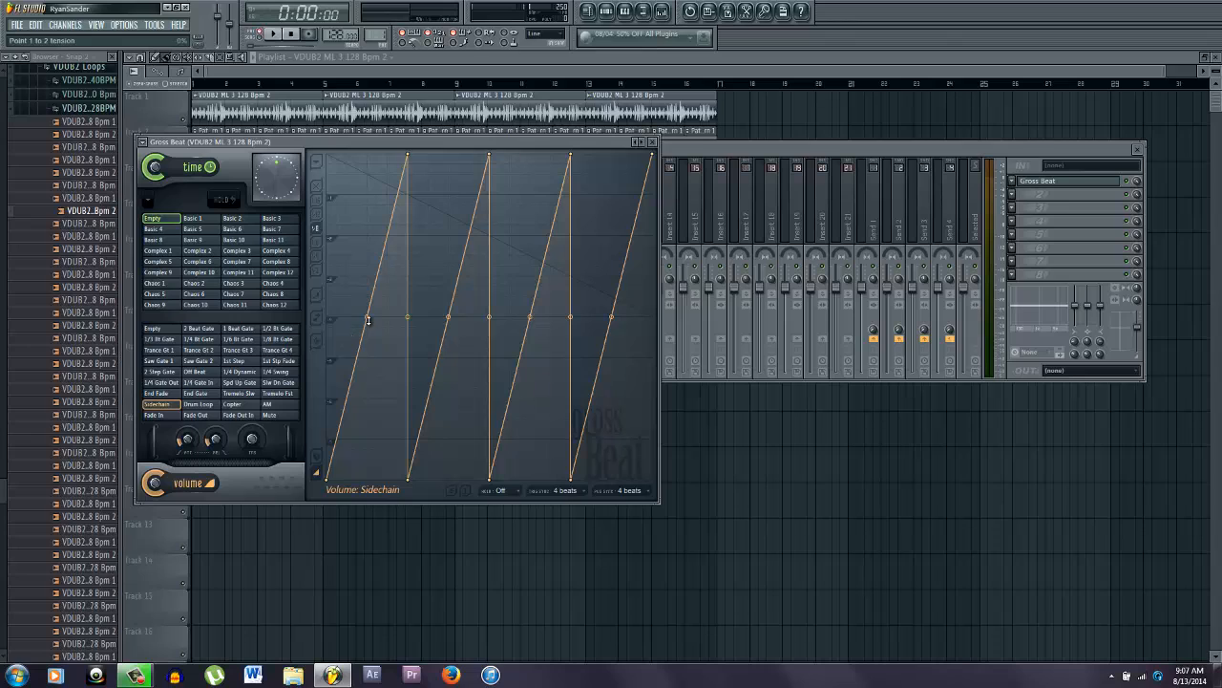
- Bend the four rising segments of Gross Beat's Sidechain volume envelope upward into fast-rising curves, and close the open windows
left_click_drag(365, 316, 360, 297)
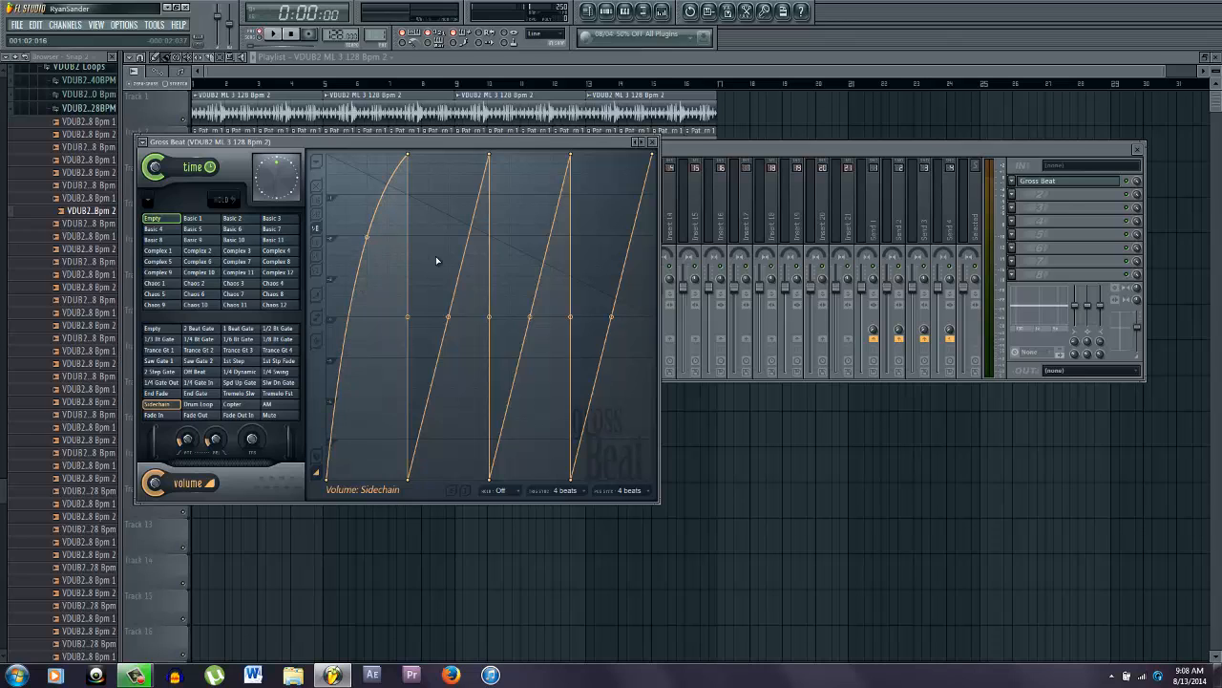
left_click_drag(449, 319, 446, 298)
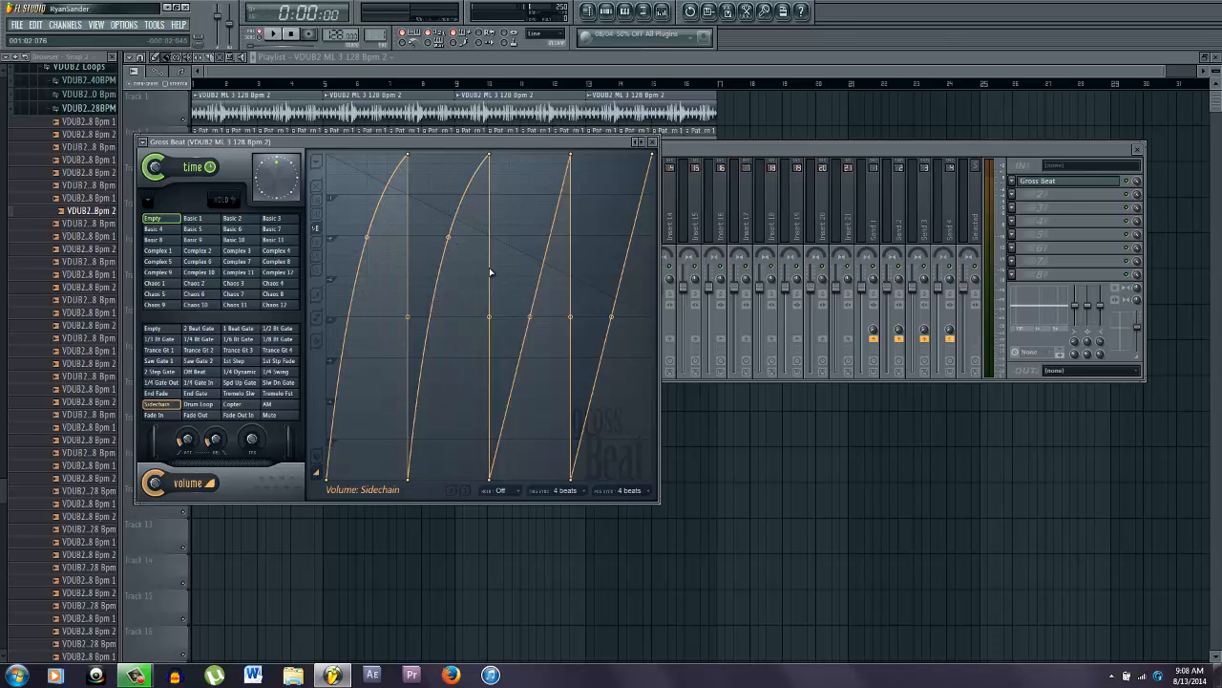
left_click_drag(532, 316, 530, 296)
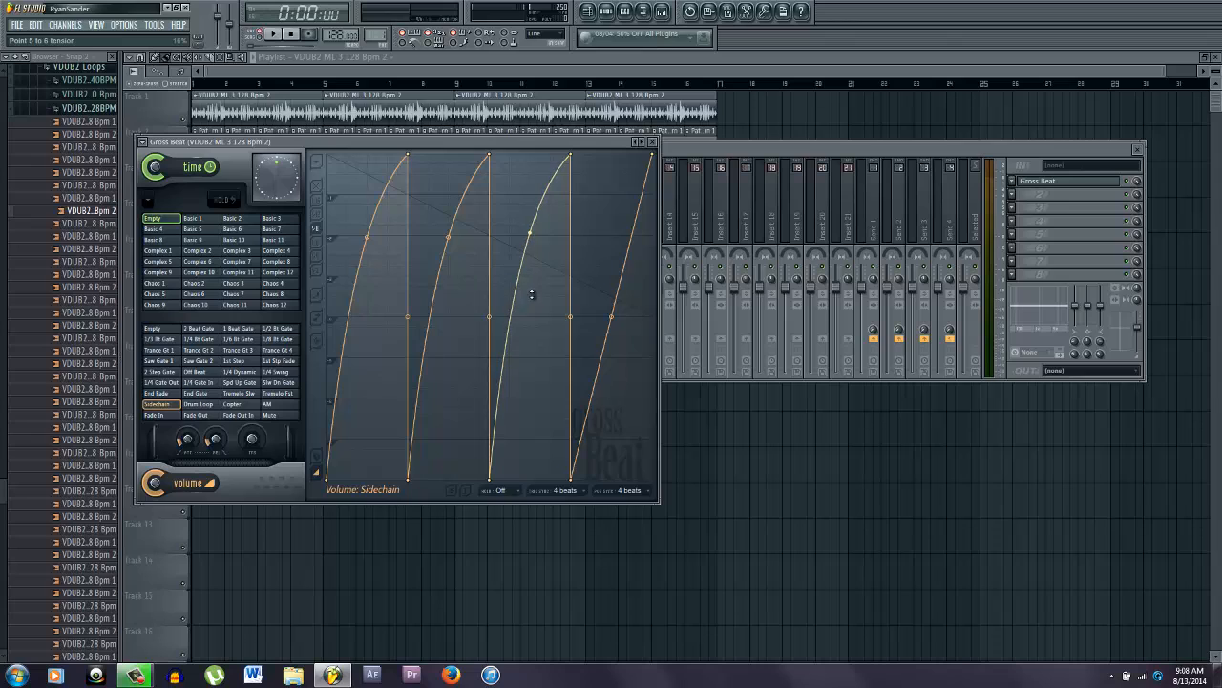
left_click_drag(618, 316, 610, 292)
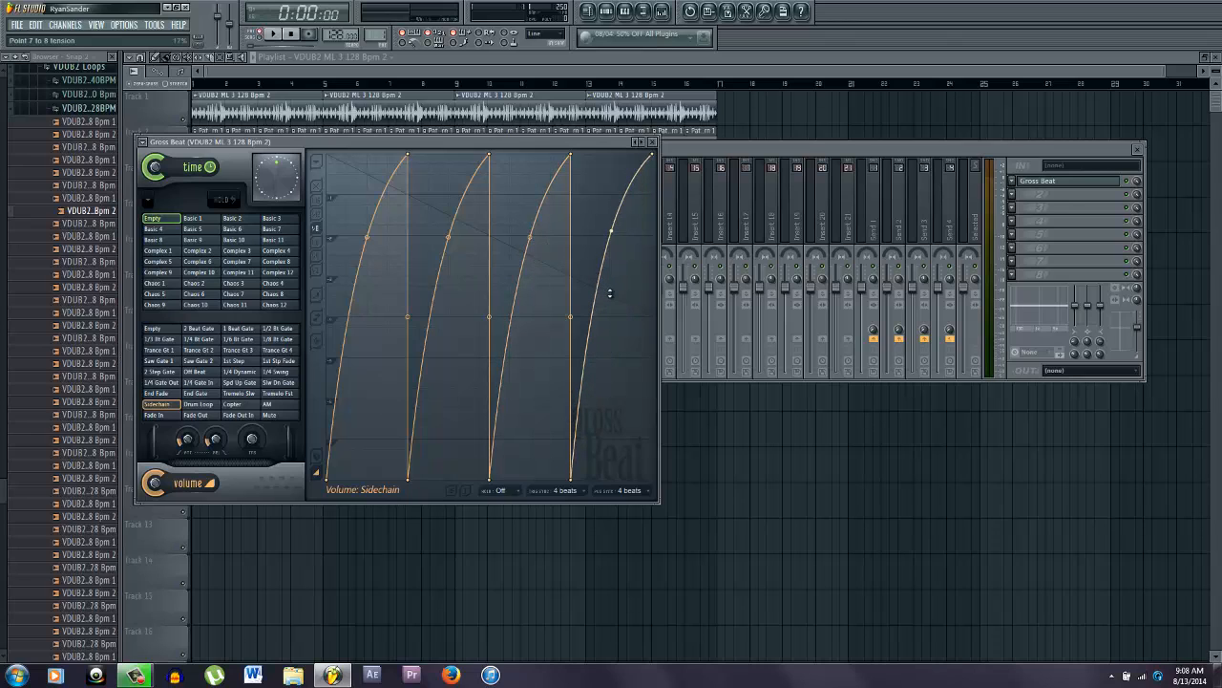
key("F12")
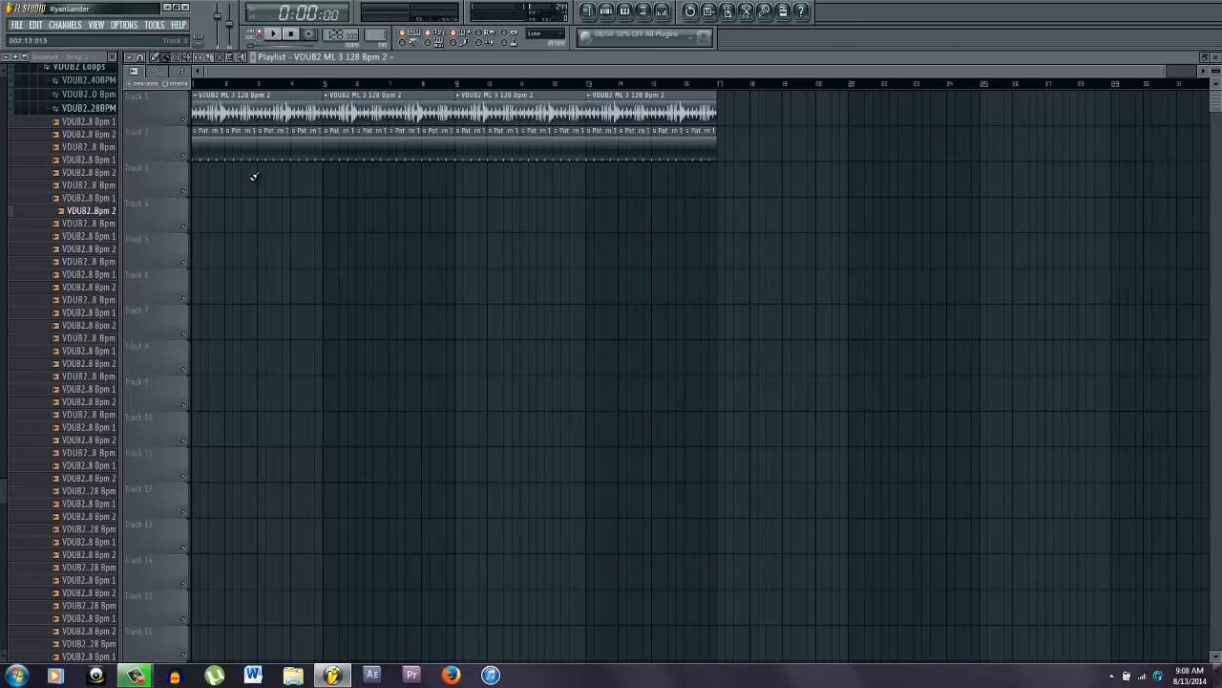
left_click_drag(681, 111, 216, 192)
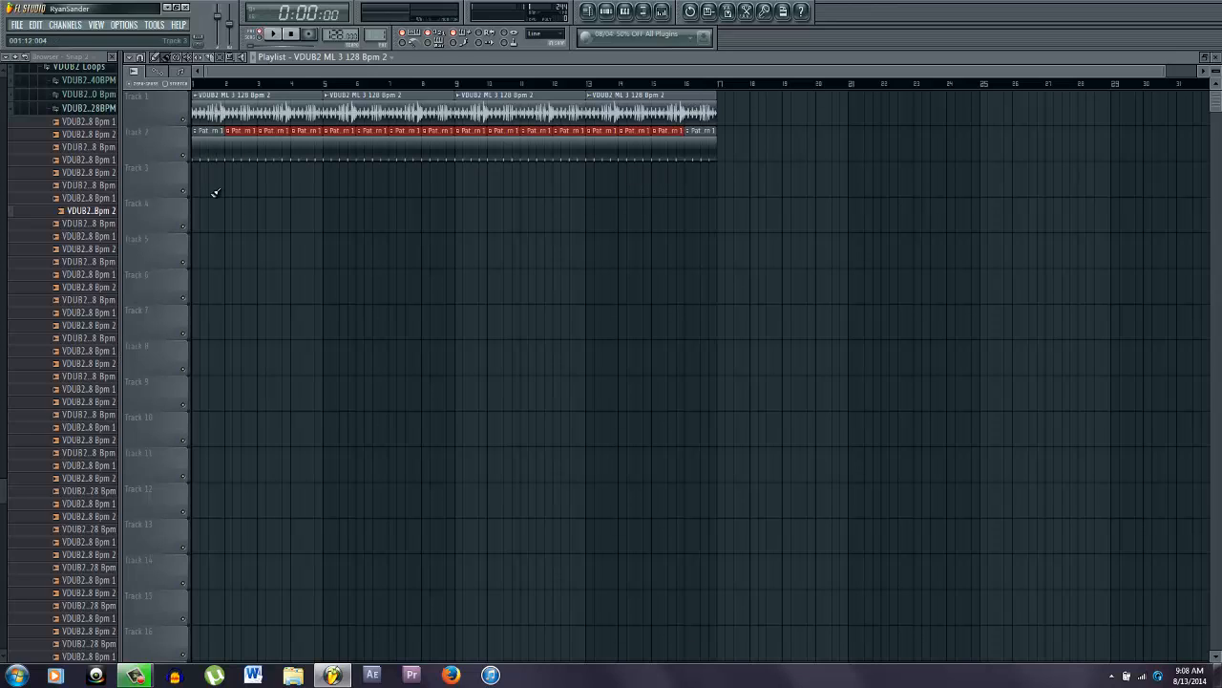
left_click(228, 190)
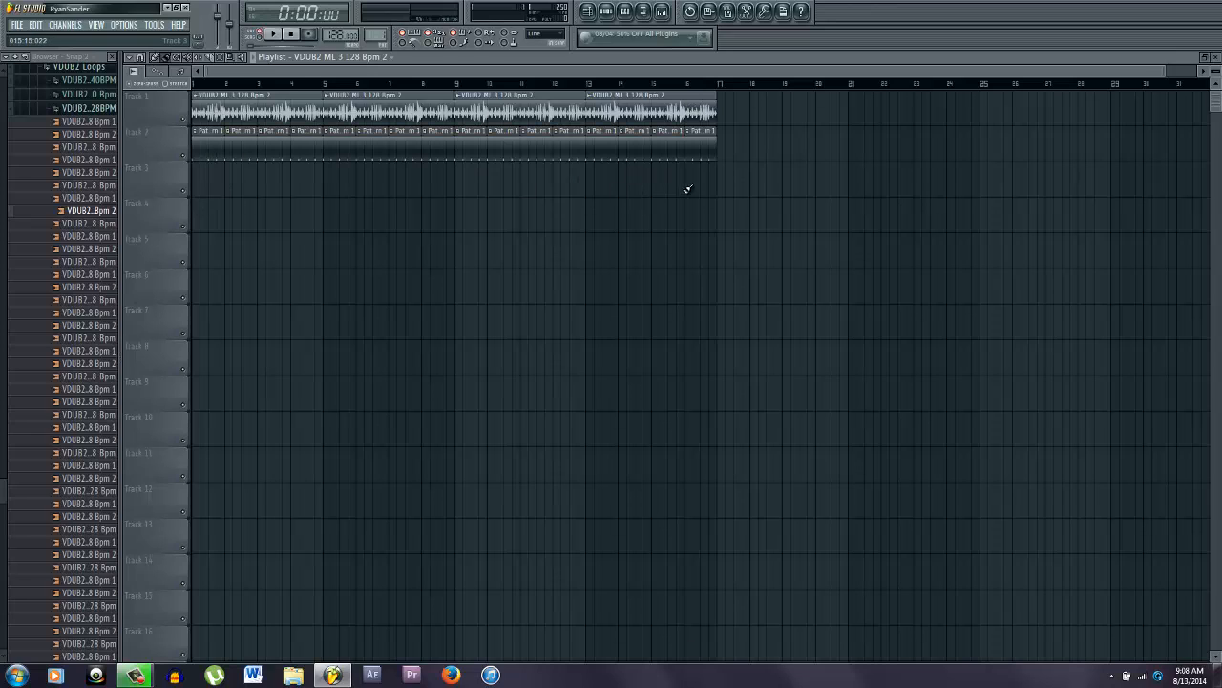
- Check the kick's mixer track and reopen Gross Beat on the loop's track to view its sidechain envelope
left_click(663, 12)
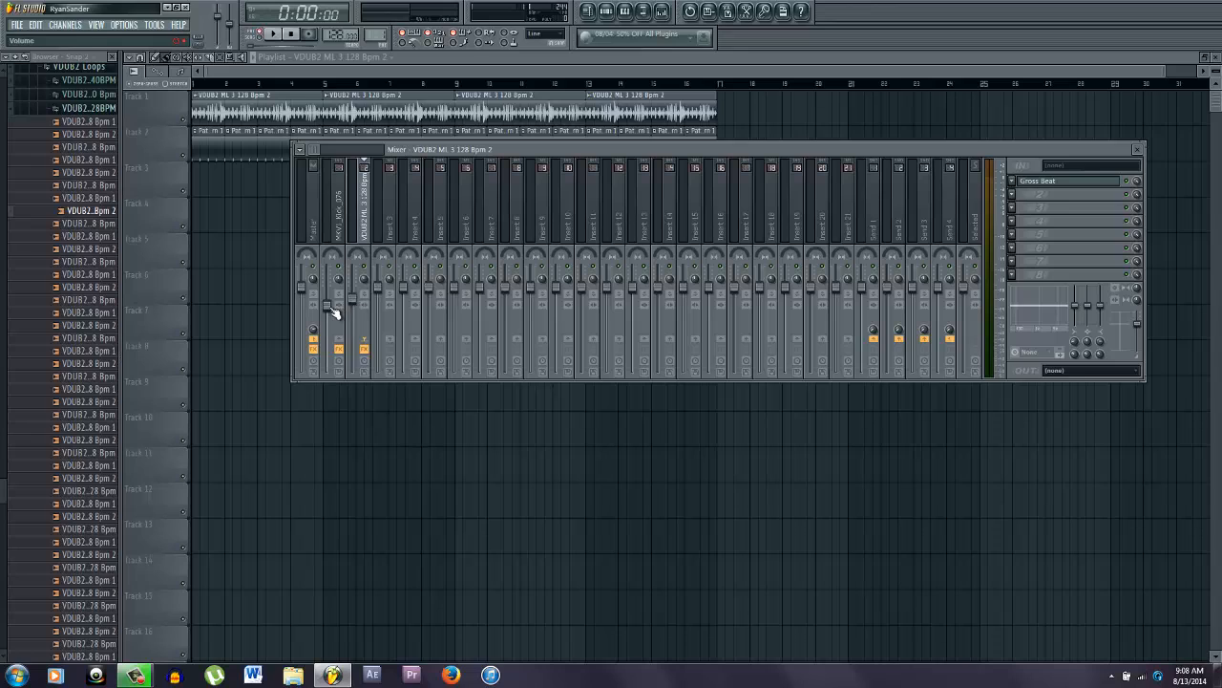
left_click(333, 313)
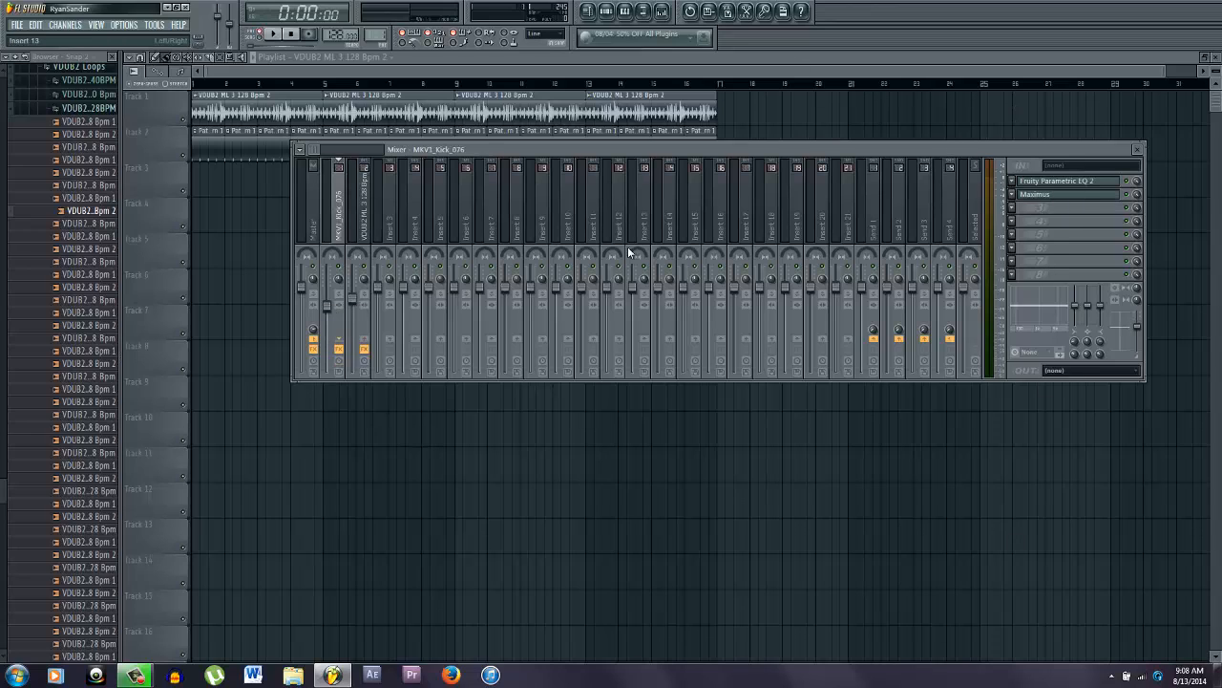
left_click(364, 237)
left_click(1057, 191)
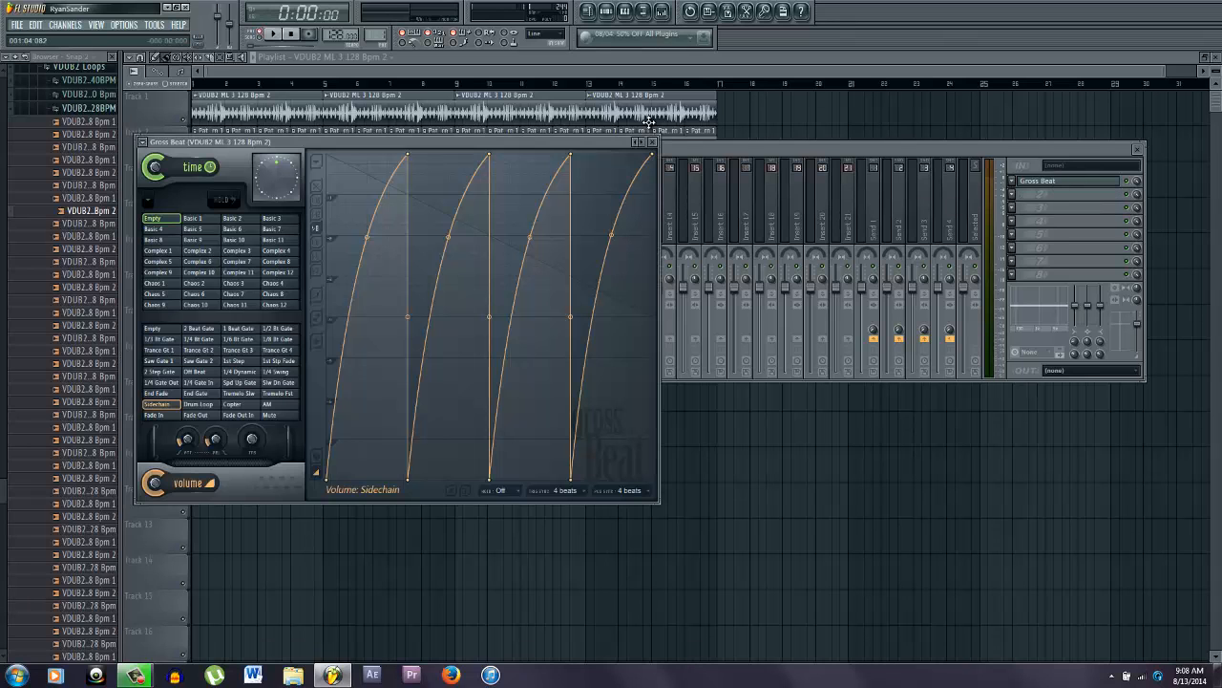
left_click_drag(607, 139, 806, 131)
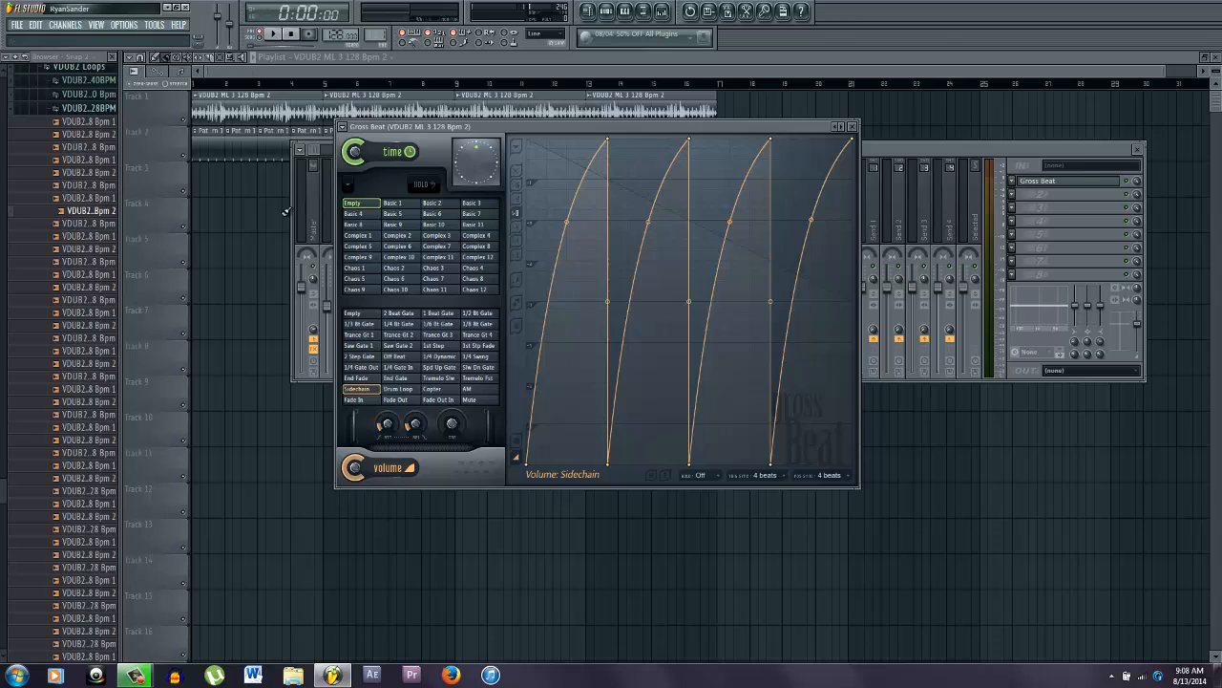
- Mute the kick patterns on Track 2 and play the song from the start to hear the sidechained loop alone
left_click(207, 165)
left_click(183, 154)
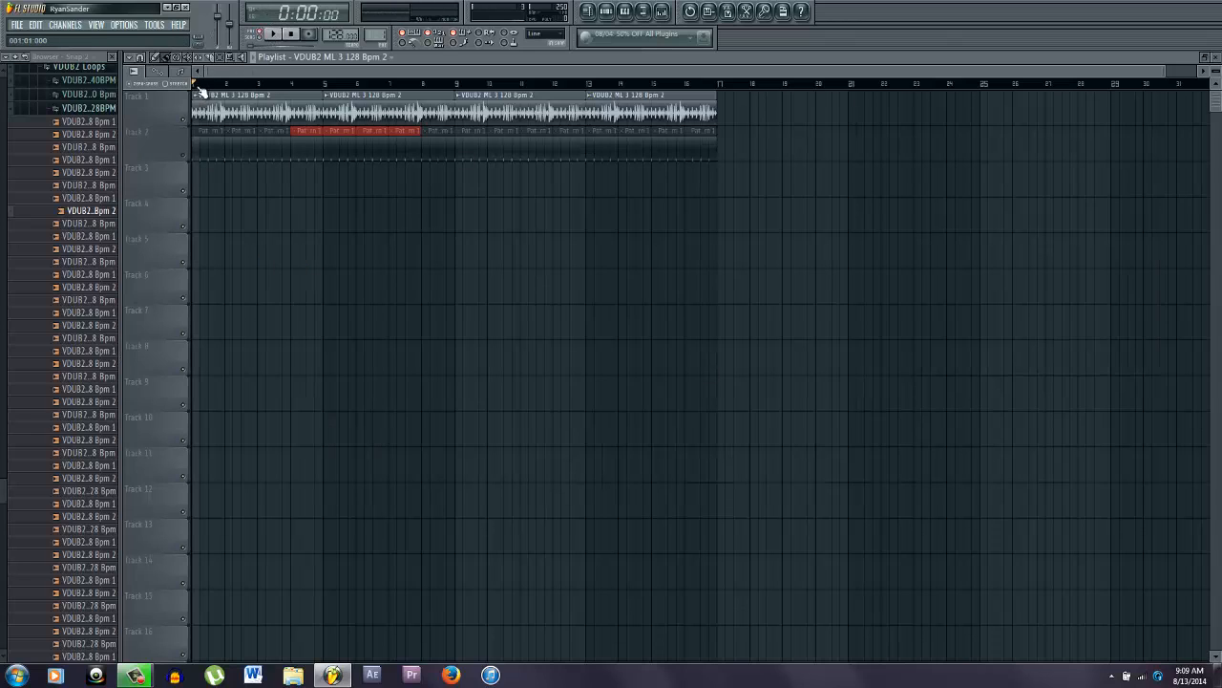
left_click(267, 36)
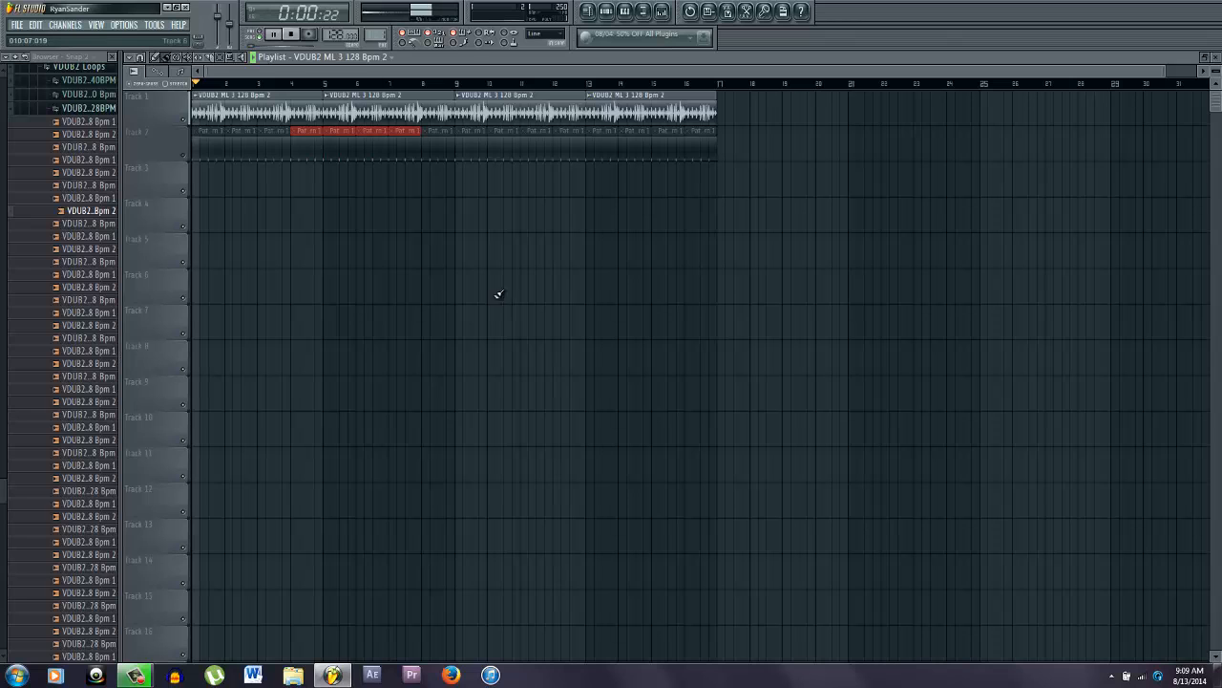
- Reset the tension of all four rising segments in the loop's Gross Beat Sidechain volume envelope to straight lines
left_click(662, 12)
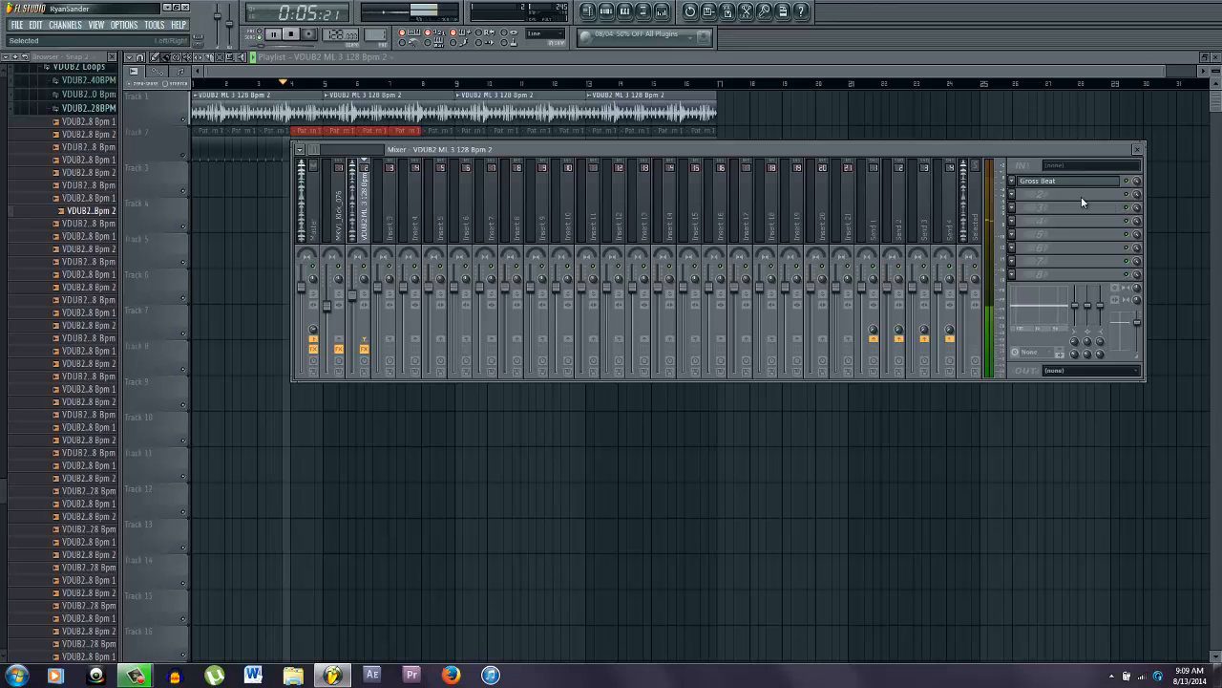
left_click(1066, 187)
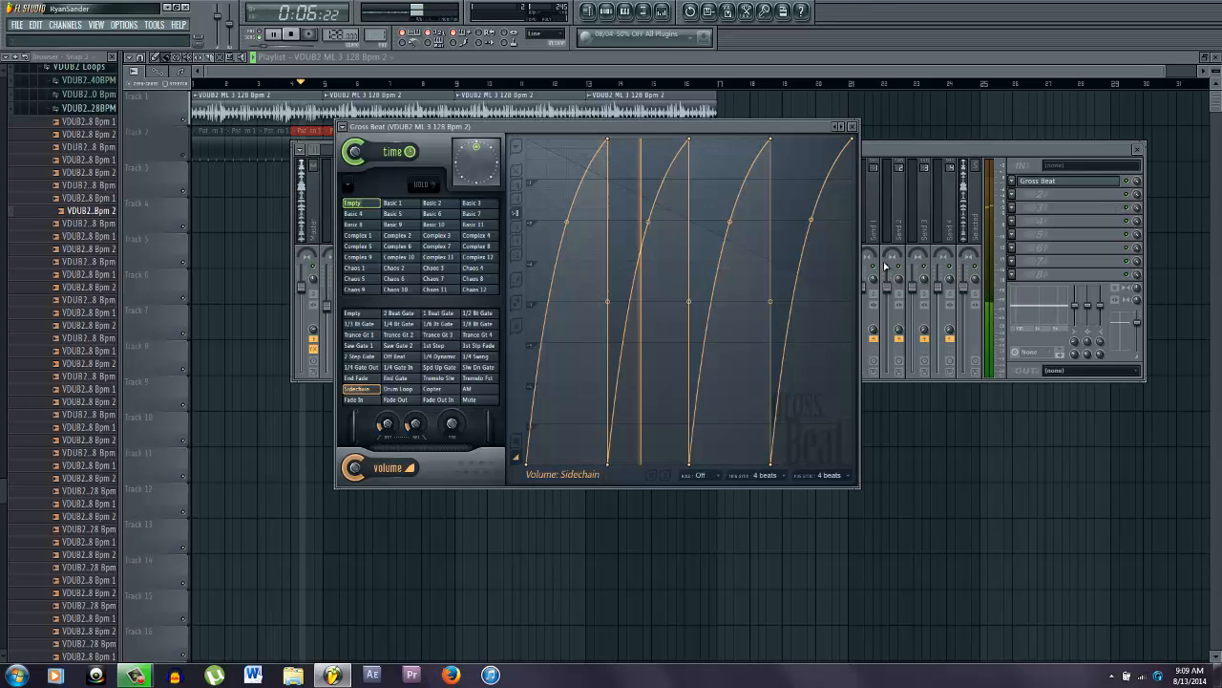
right_click(567, 220)
right_click(648, 221)
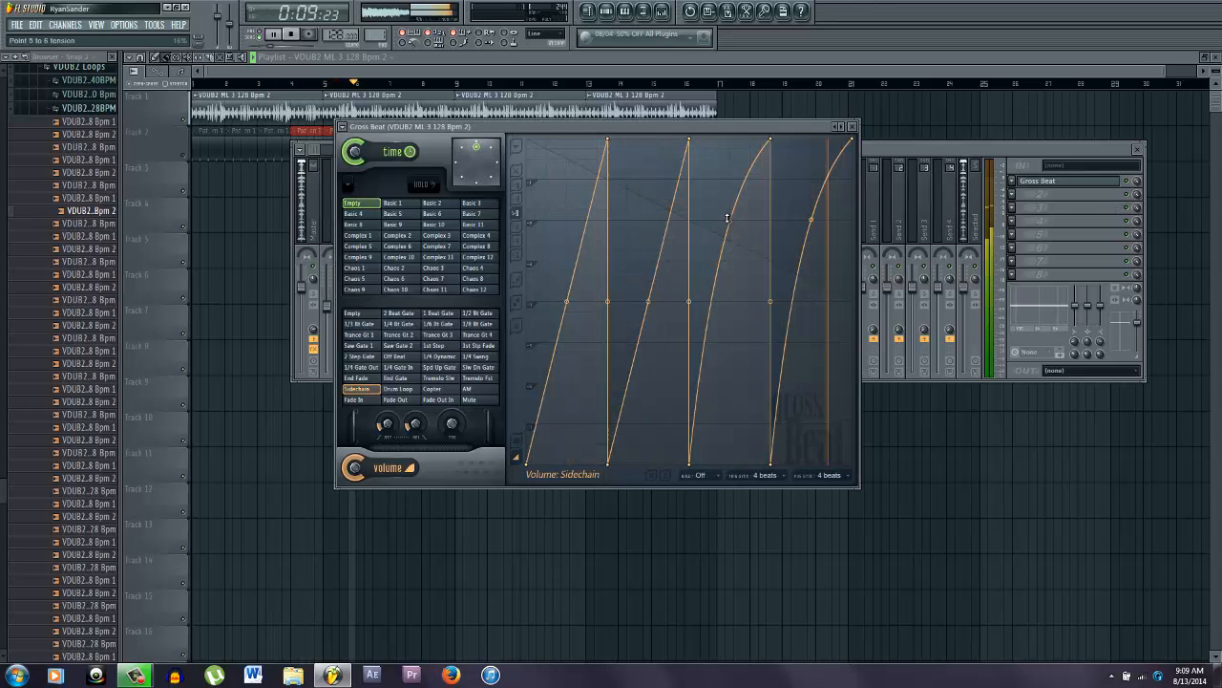
right_click(729, 216)
key("space")
right_click(730, 219)
left_click(754, 233)
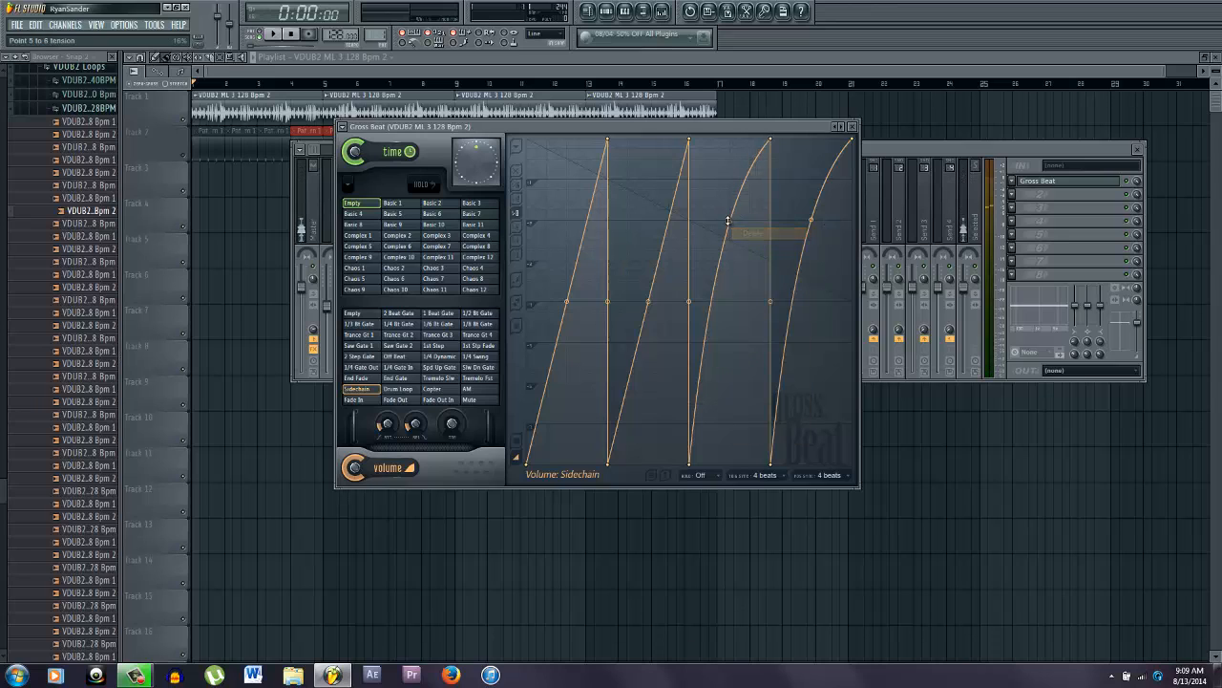
right_click(809, 226)
key("space")
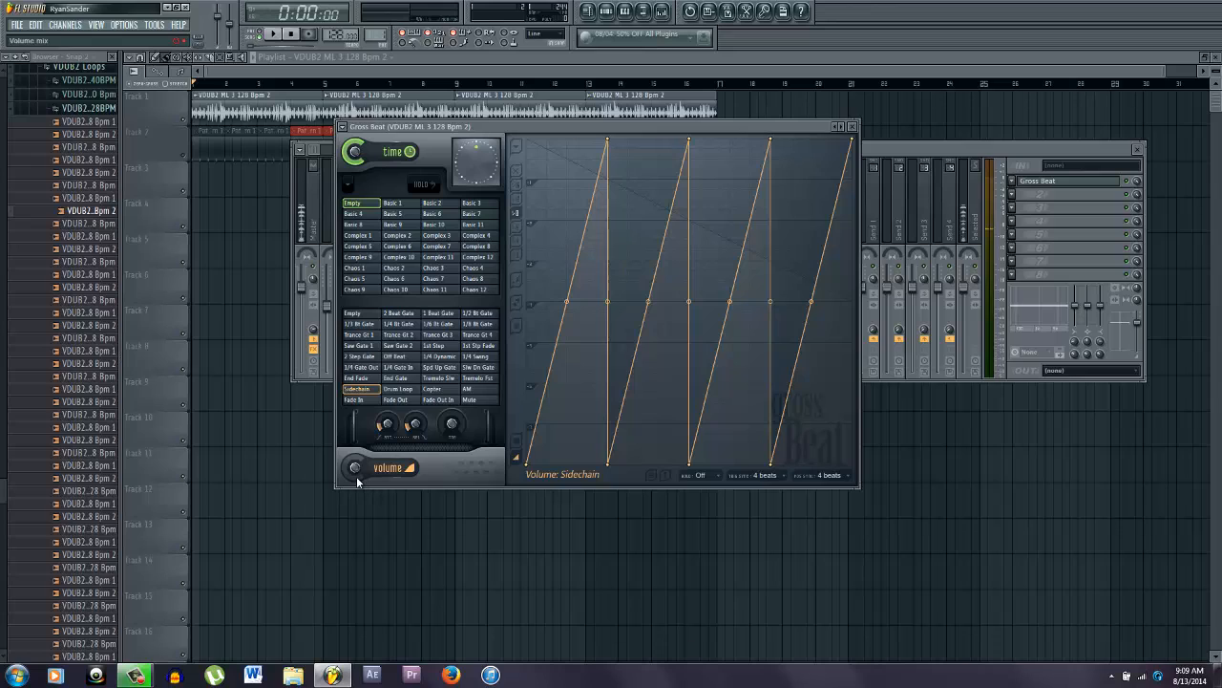
- Apply the Chaos 4 time preset in Gross Beat and play the loop with it
key("space")
left_click(476, 268)
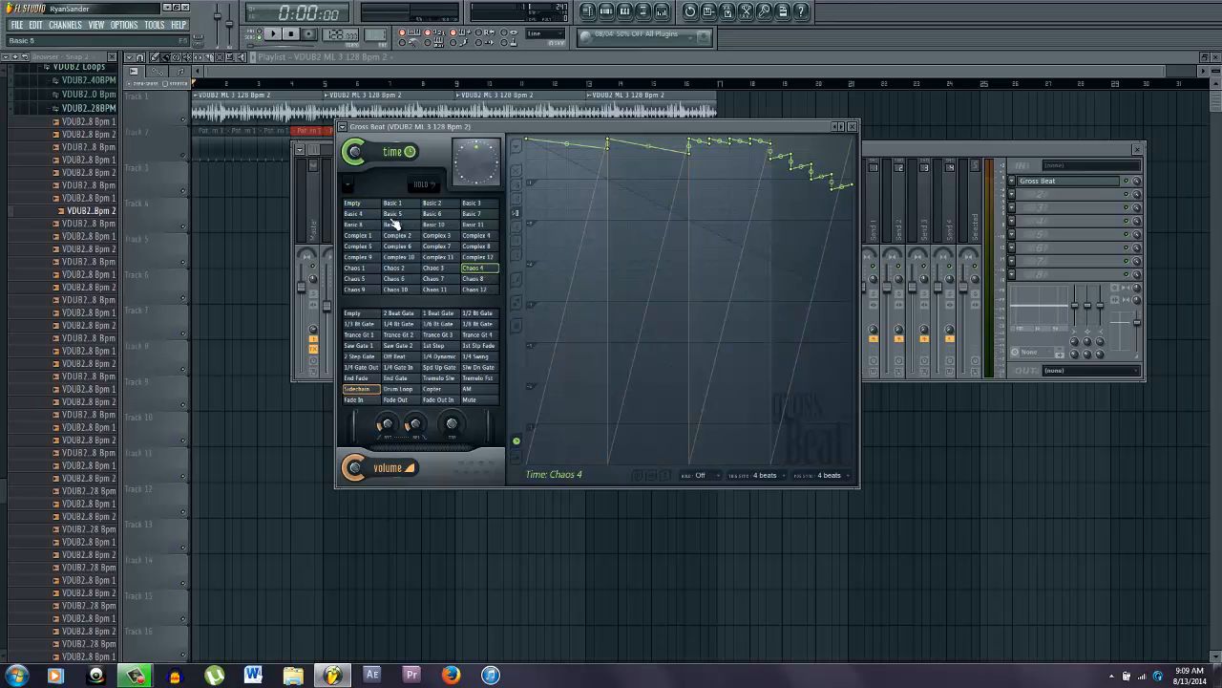
key("space")
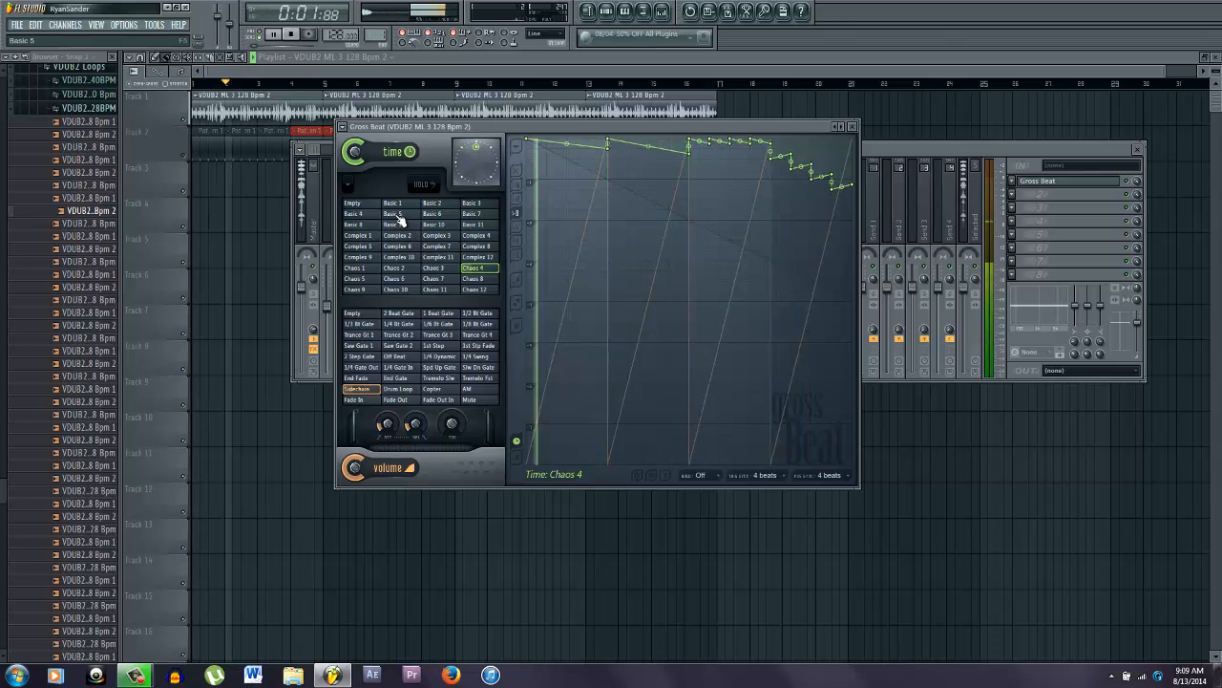
- Return the loop's Gross Beat time preset to Empty and unmute the kick patterns on Track 2
key("space")
left_click(355, 204)
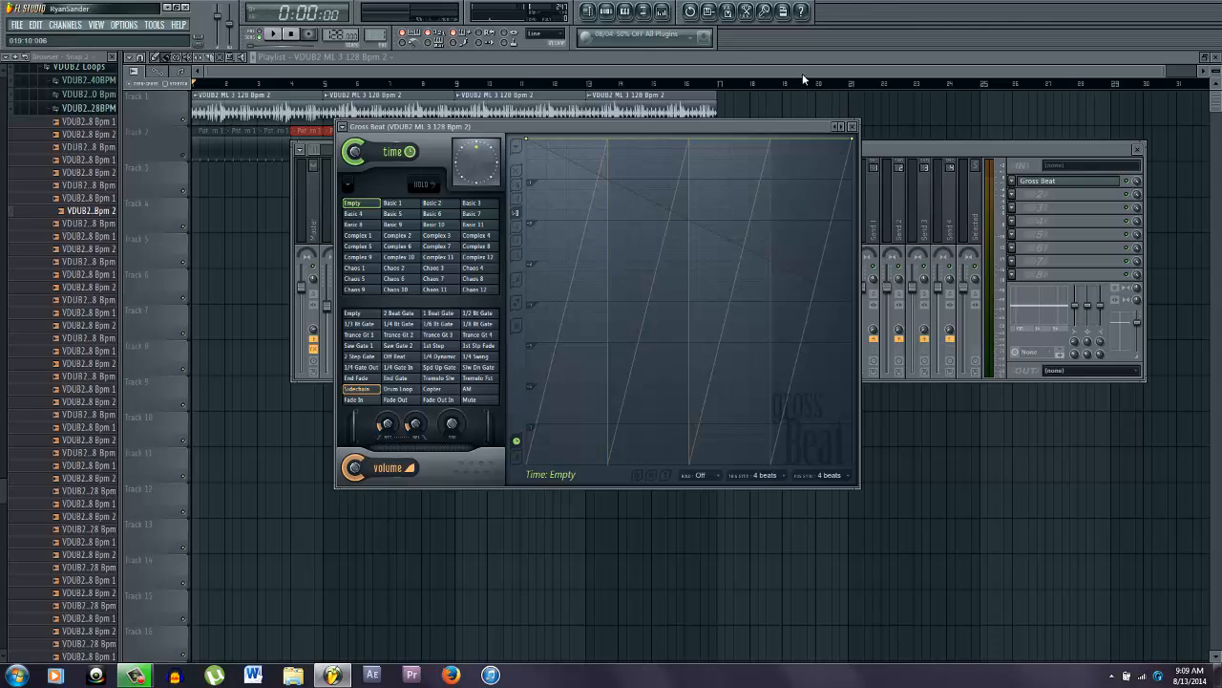
left_click(853, 126)
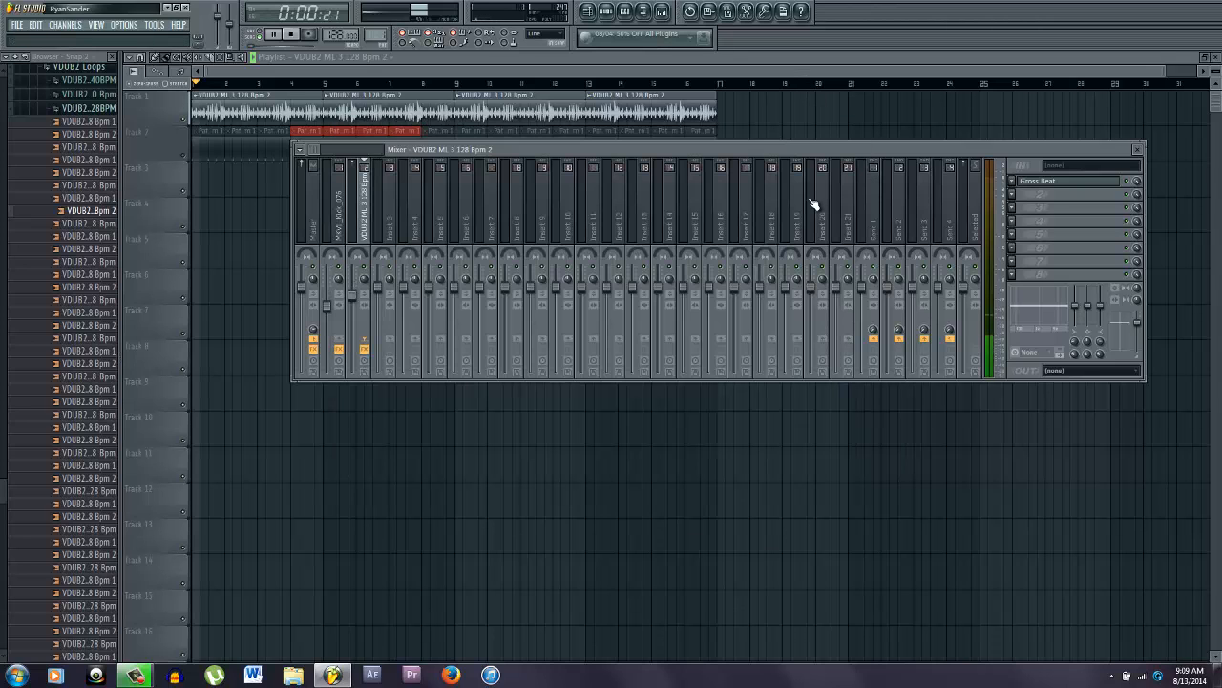
left_click(191, 157)
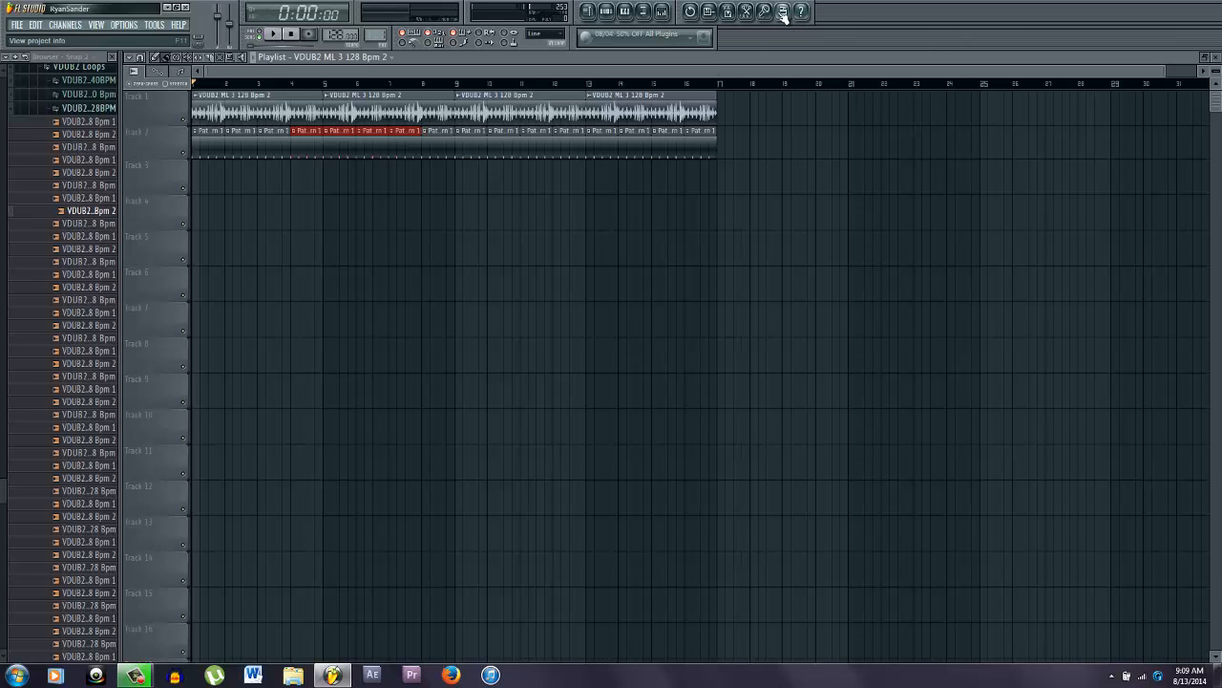
- Add Fruity Parametric EQ 2 to the second effect slot of the loop's mixer track
left_click(662, 11)
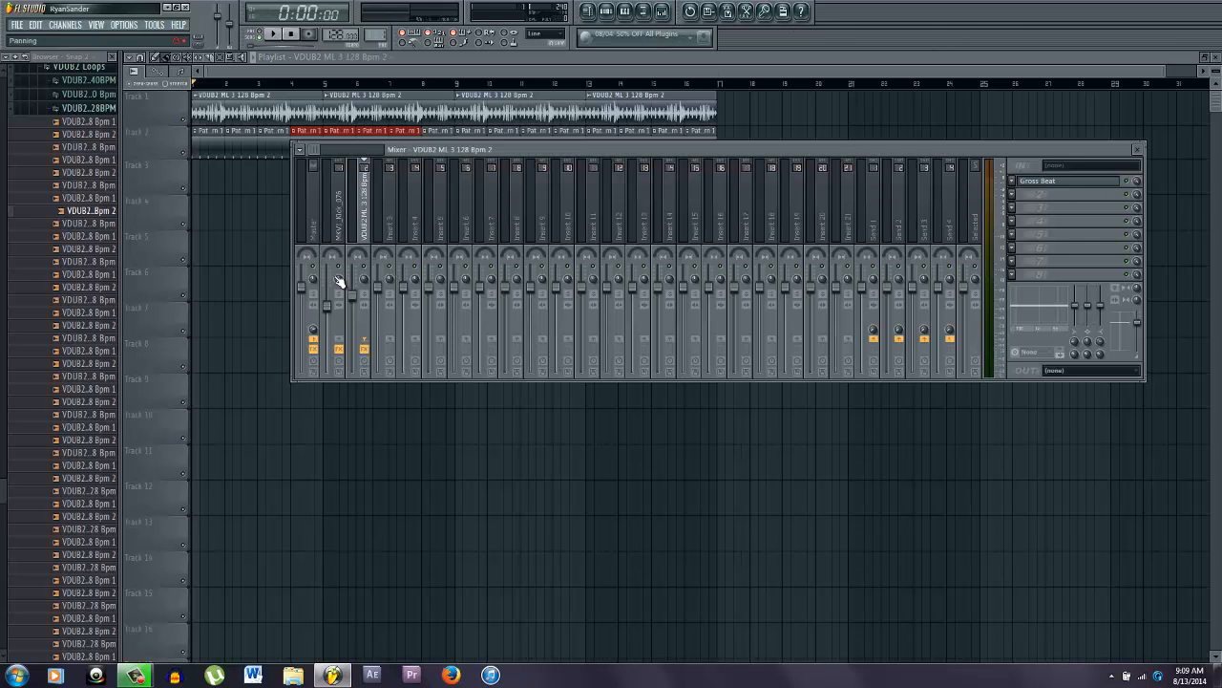
left_click(1011, 197)
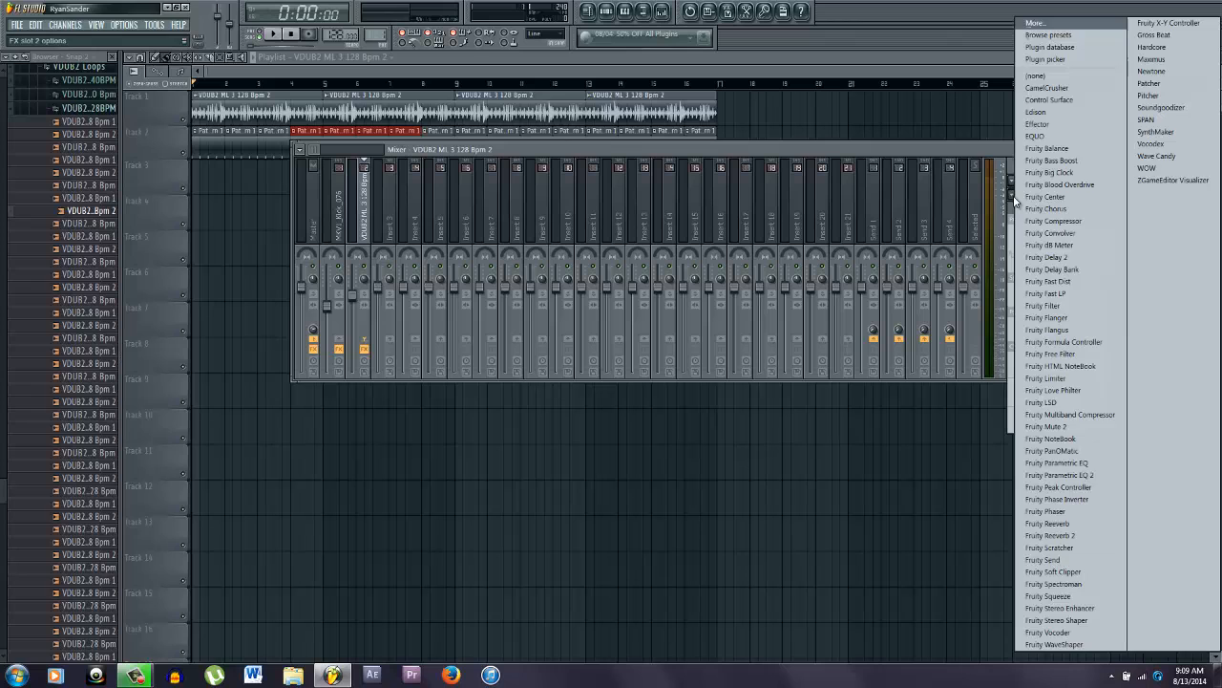
left_click(1060, 472)
- Roll off the loop's lowest and highest frequencies in the EQ and slightly lower its main level while playing
left_click_drag(397, 275, 445, 423)
key("space")
left_click_drag(225, 293, 187, 327)
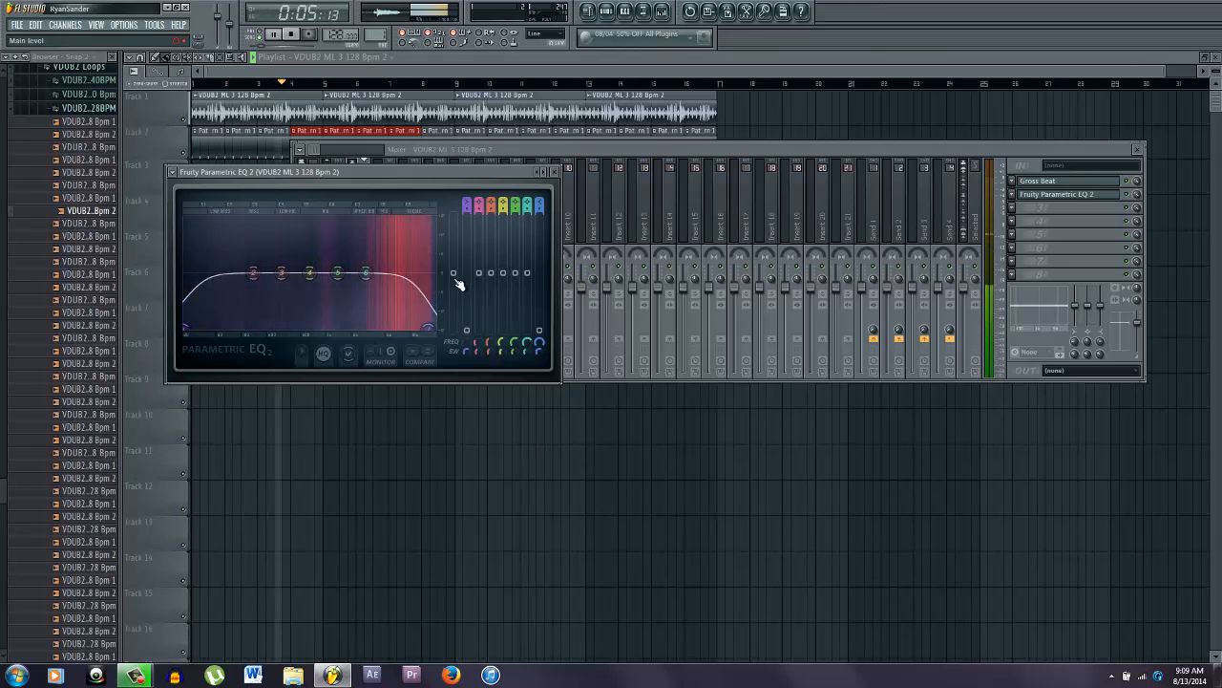
left_click_drag(455, 276, 454, 298)
key("space")
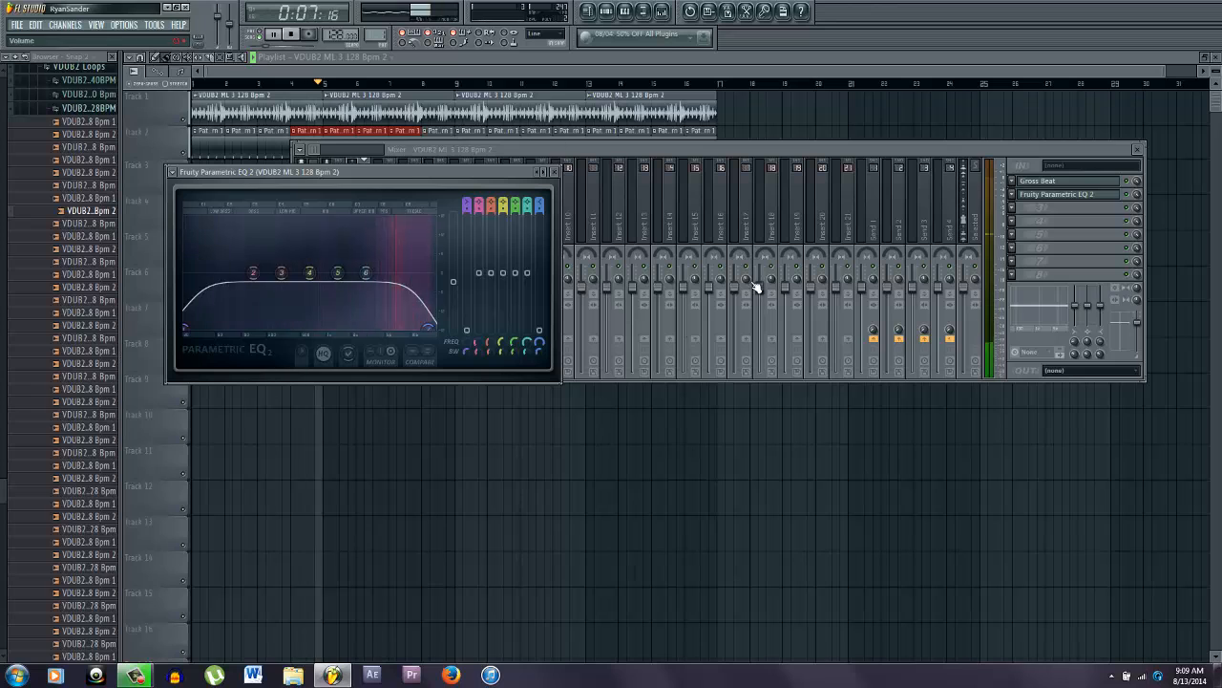
- Add Fruity Reeverb to the loop's third effect slot with decay 1.3 sec and reverb 16%, and listen to the result
left_click(1023, 208)
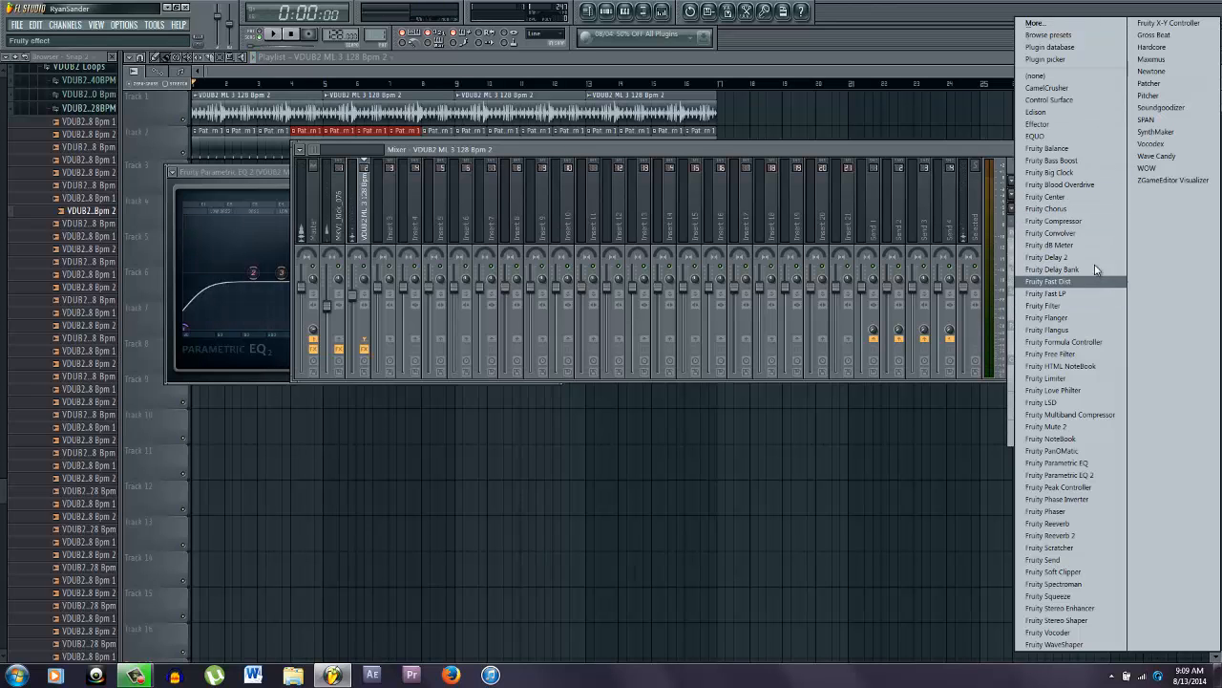
left_click(1074, 525)
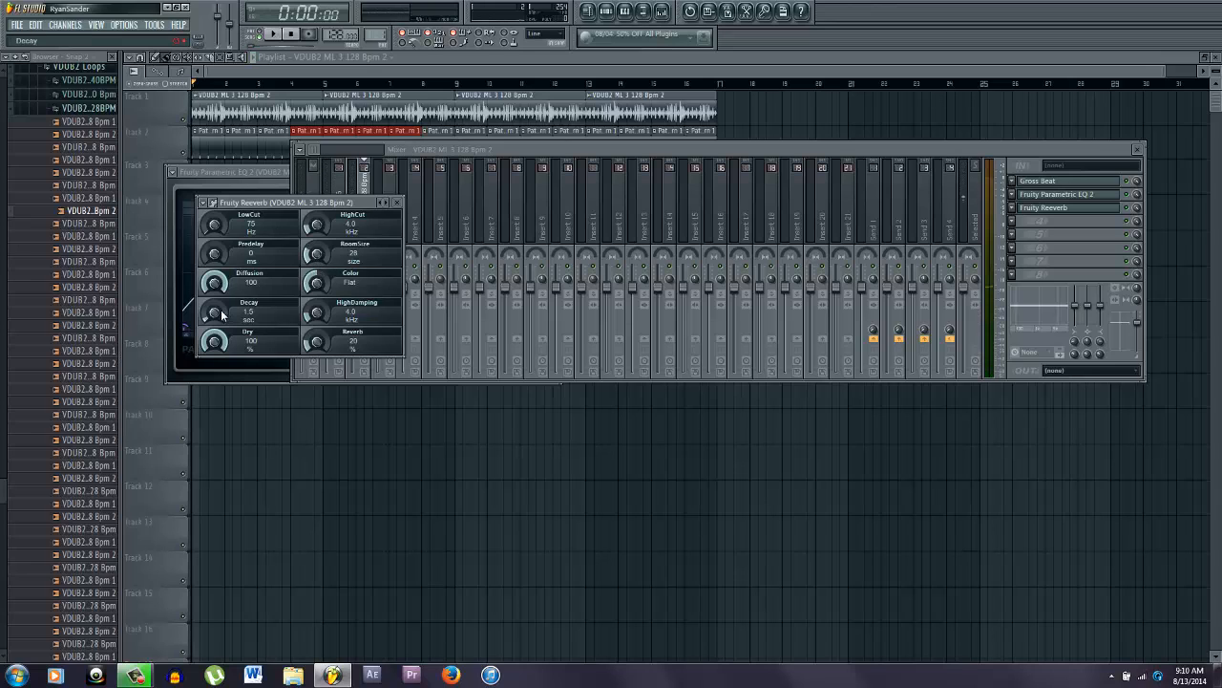
key("space")
left_click_drag(221, 315, 222, 323)
left_click_drag(321, 342, 316, 351)
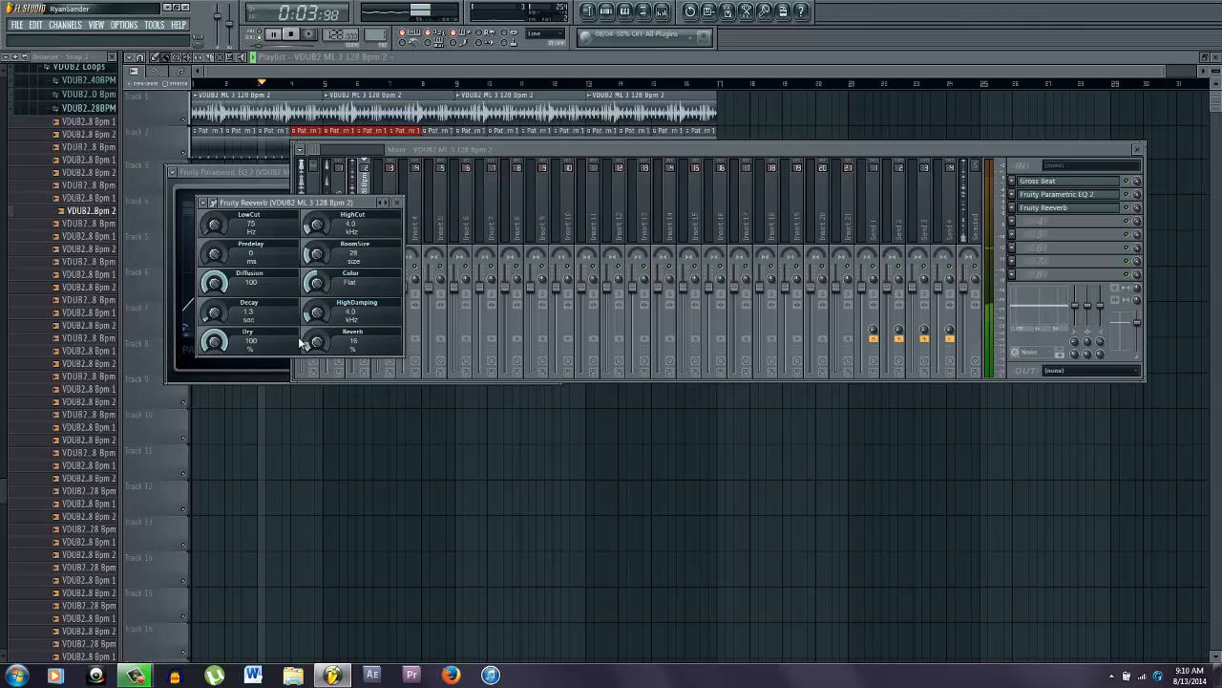
left_click(454, 549)
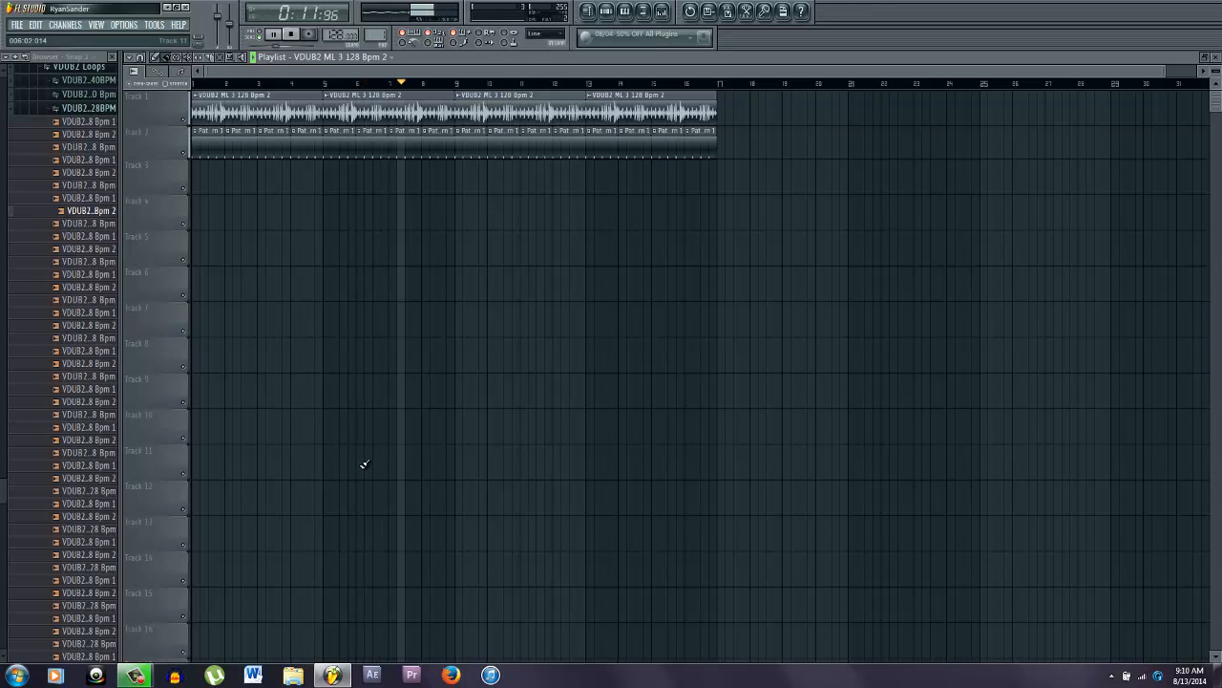
key("space")
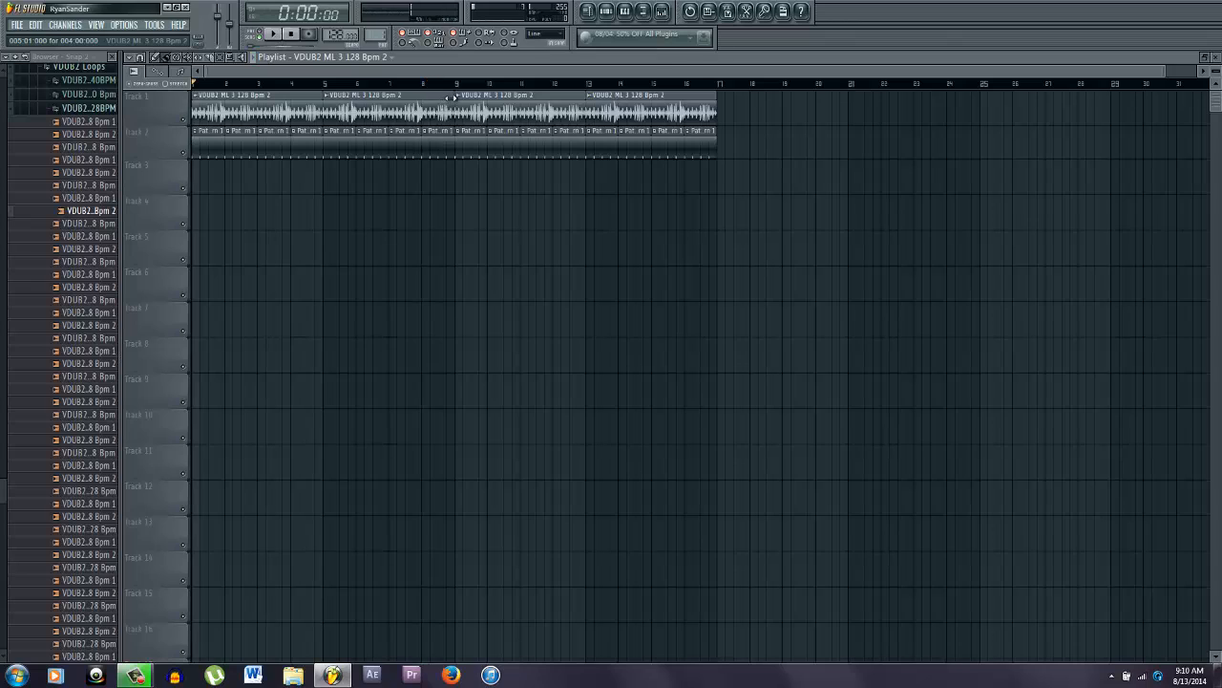
- Delete the kick patterns at bars 8 and 16 on Track 2 and play the song from around bar 8
right_click(440, 148)
left_click(418, 83)
key("space")
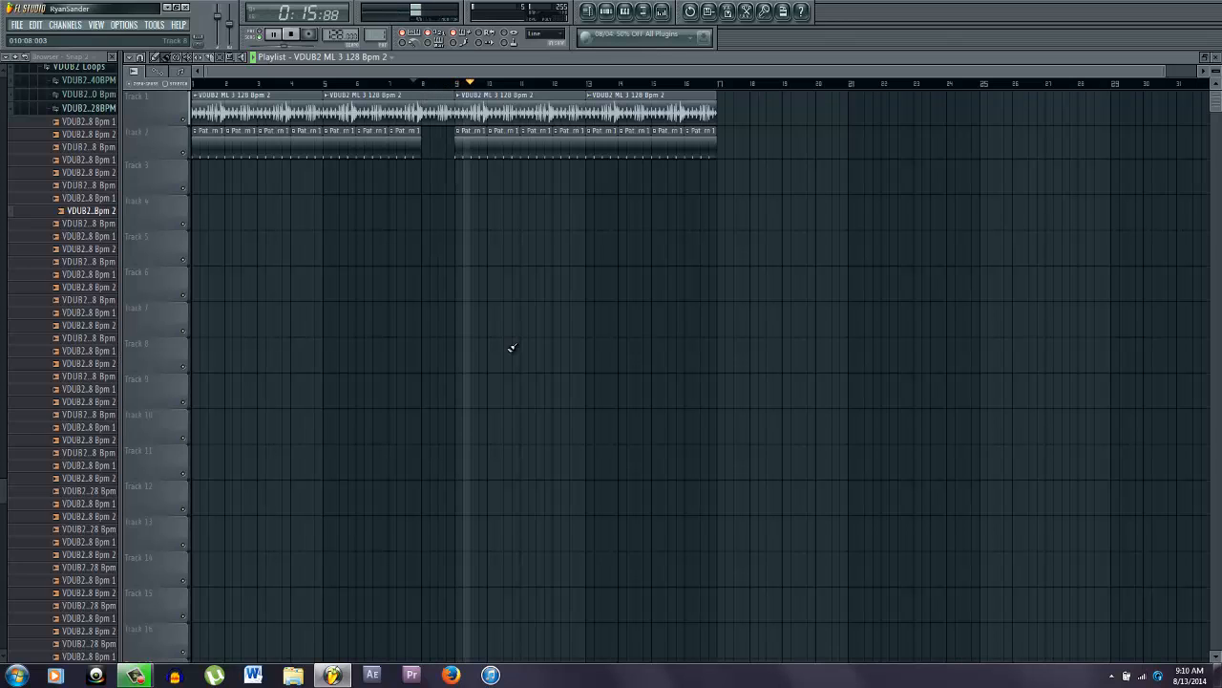
right_click(703, 143)
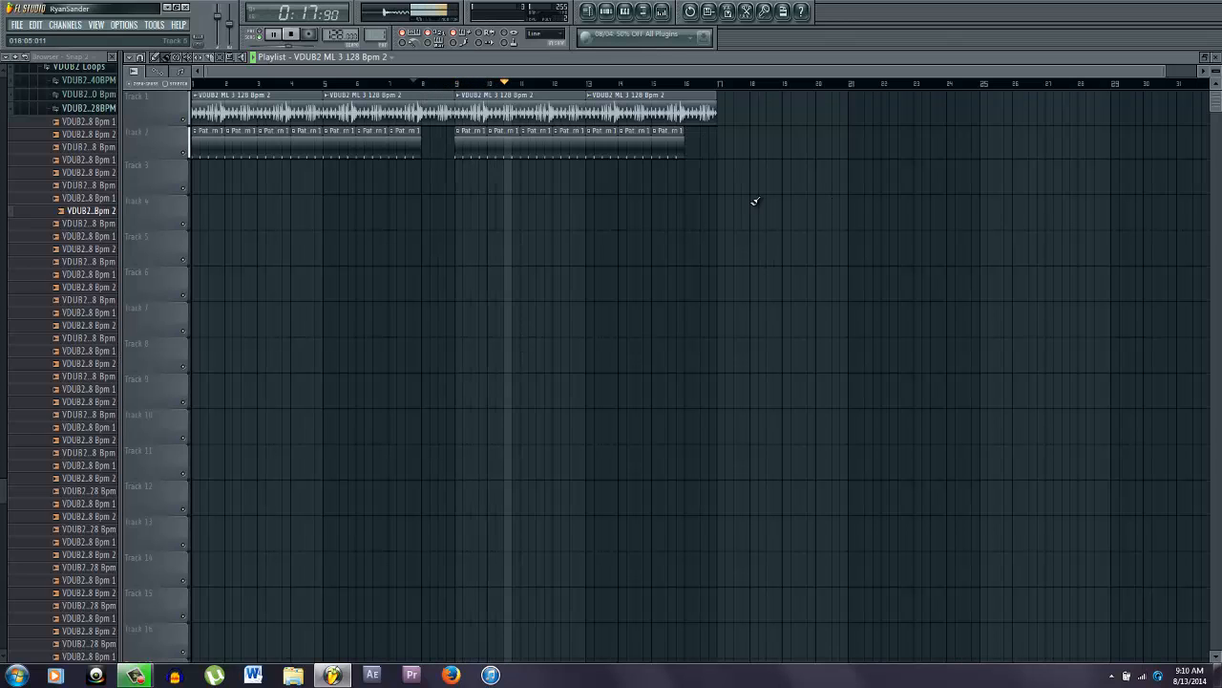
- Duplicate all loop and kick clips of the first 16 bars so the copy starts at bar 17
left_click_drag(745, 193, 210, 92)
key("ctrl+b")
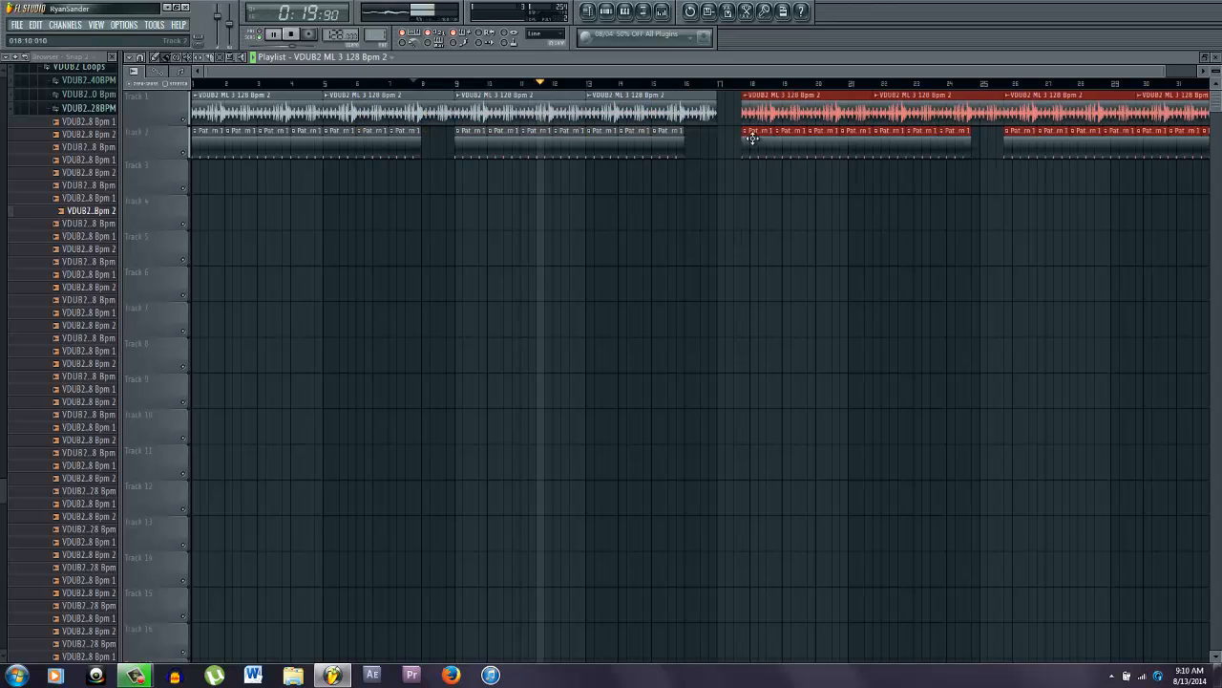
left_click(737, 354)
scroll(716, 346, "down", 3)
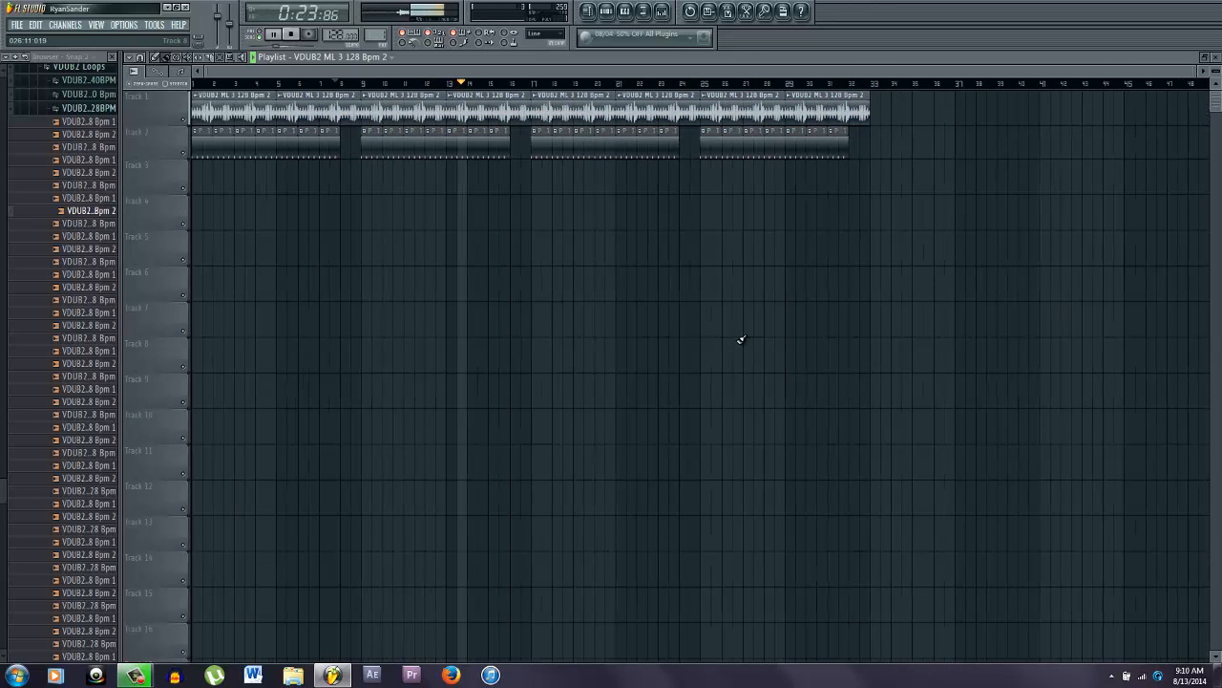
key("space")
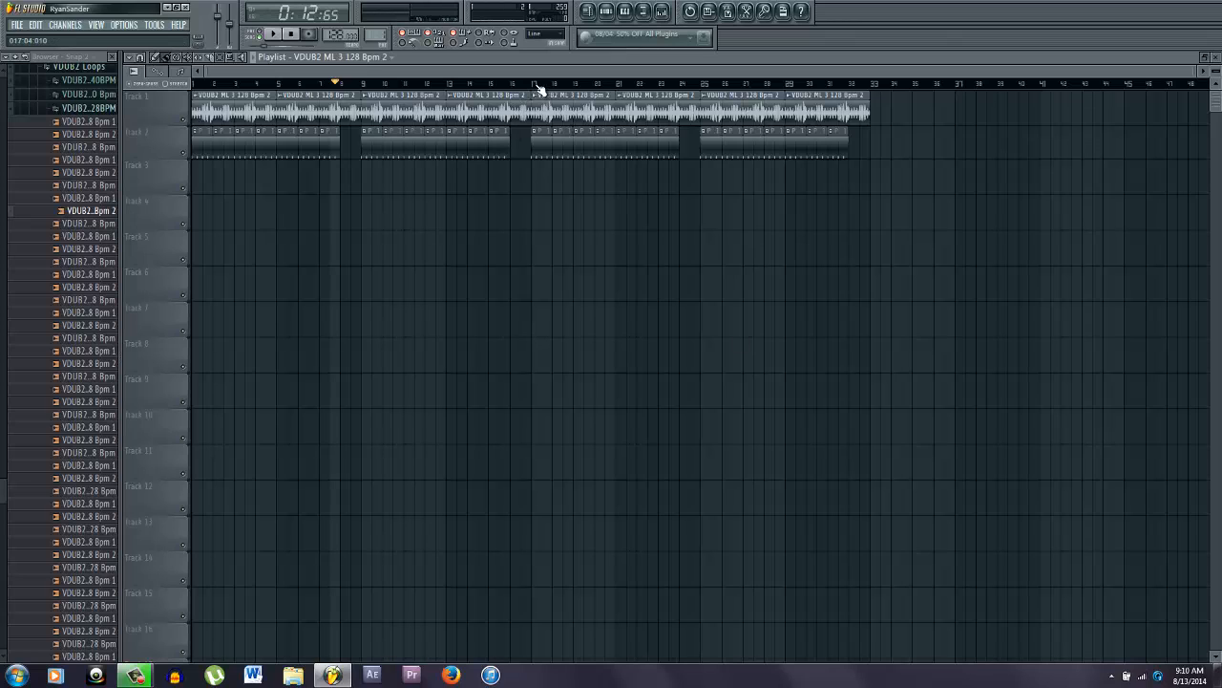
left_click(663, 12)
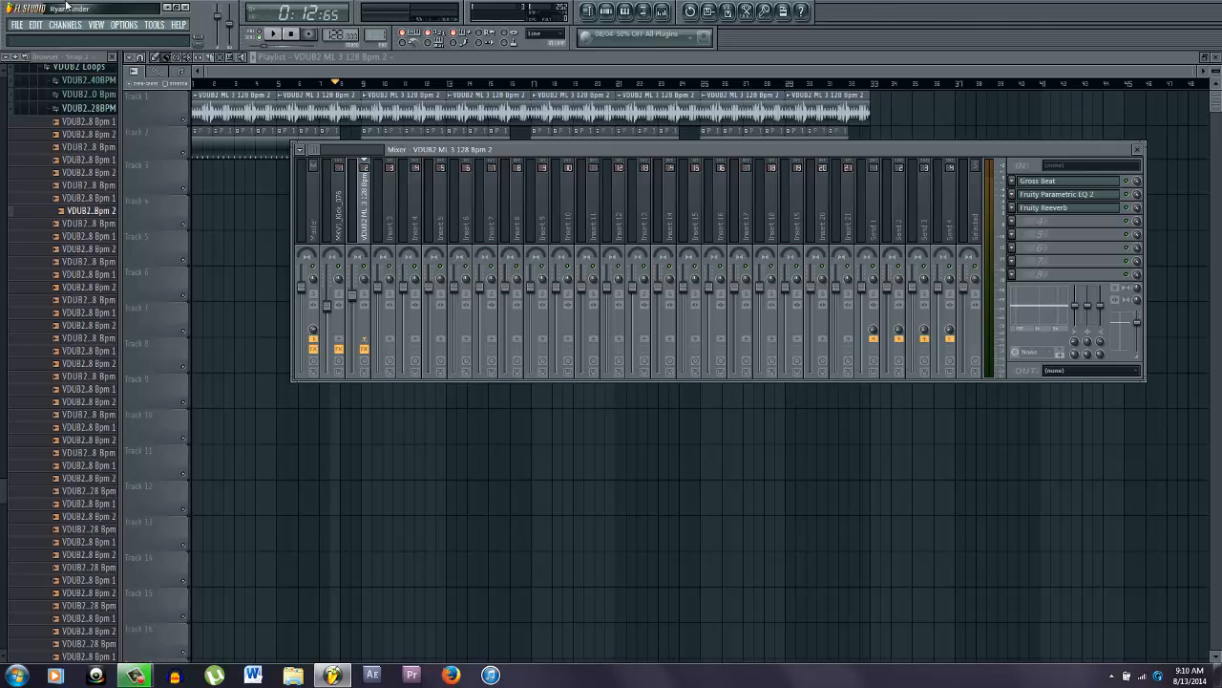
left_click(67, 26)
mouse_move(70, 36)
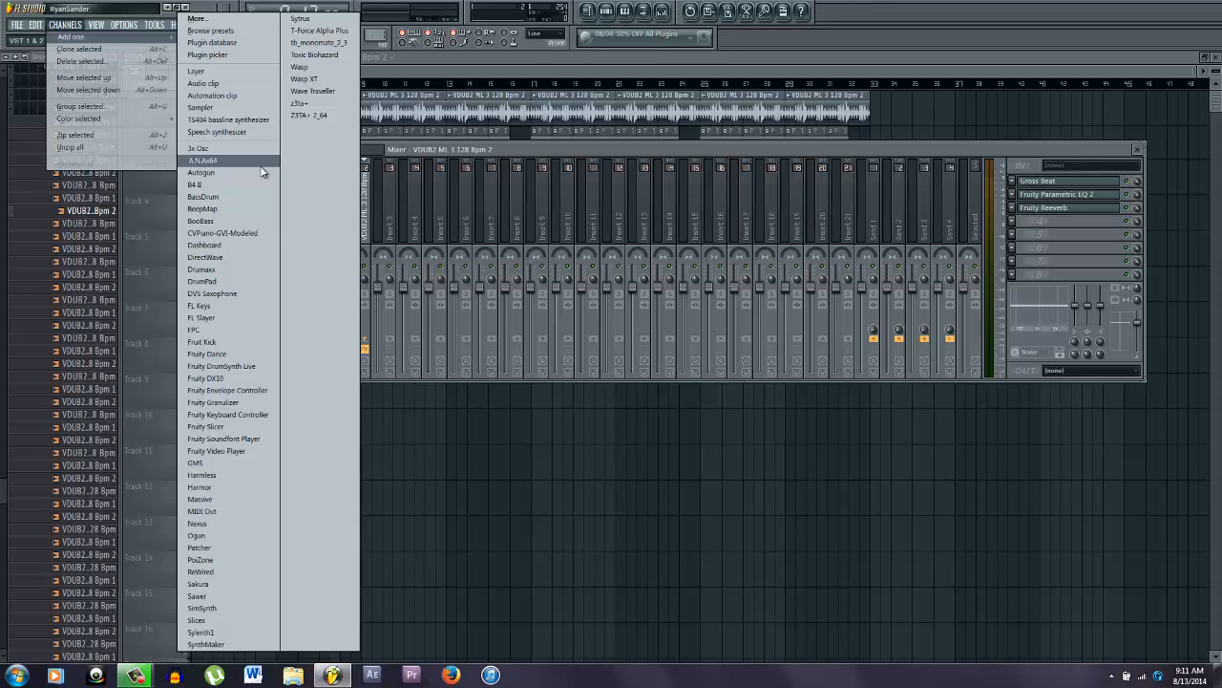
left_click(502, 147)
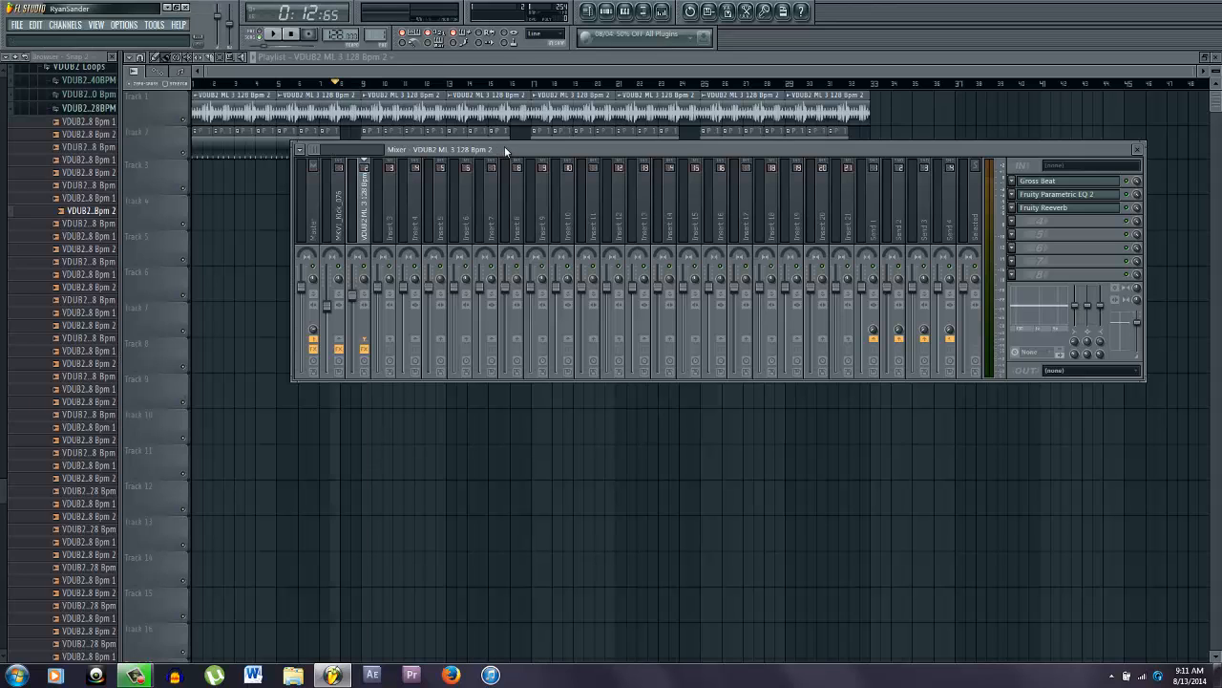
left_click_drag(504, 146, 458, 171)
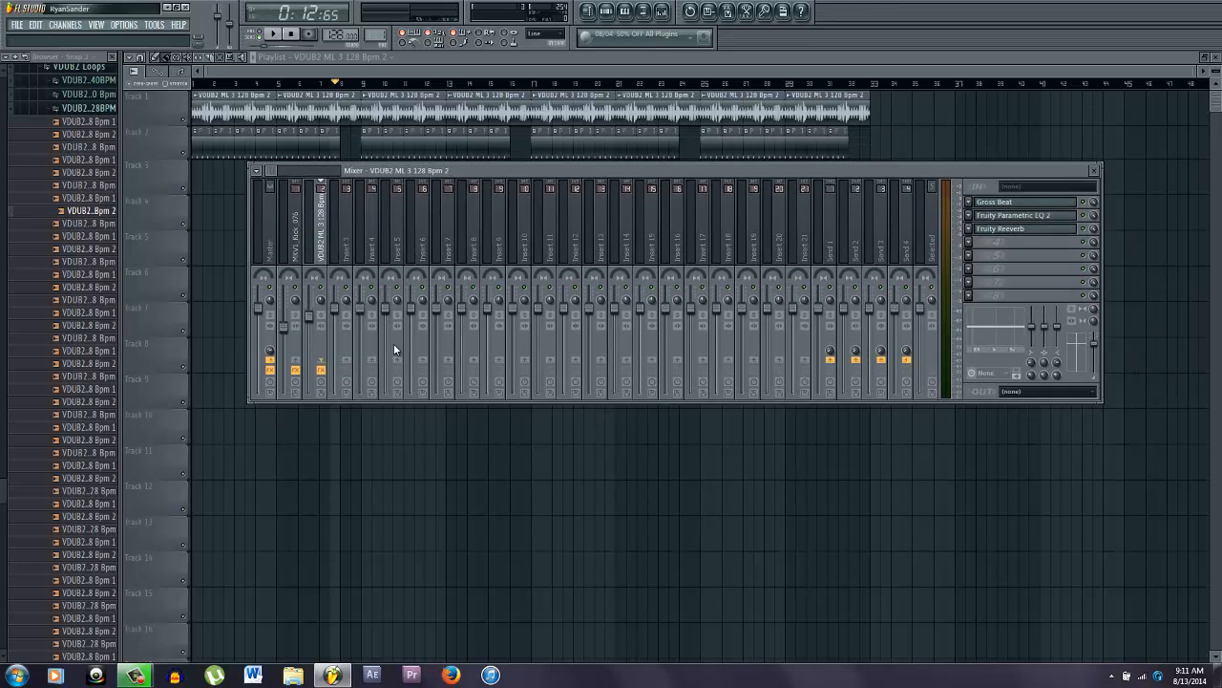
- Add a Sylenth1 synth channel to the project
left_click(60, 25)
mouse_move(72, 37)
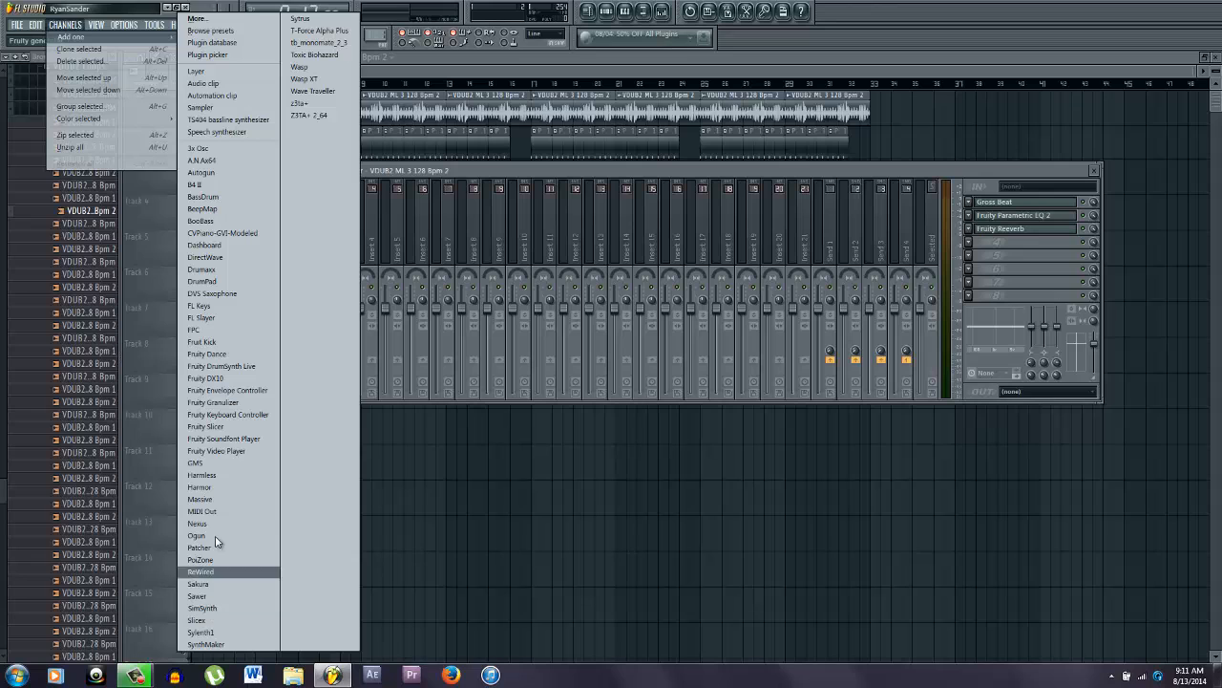
left_click(217, 632)
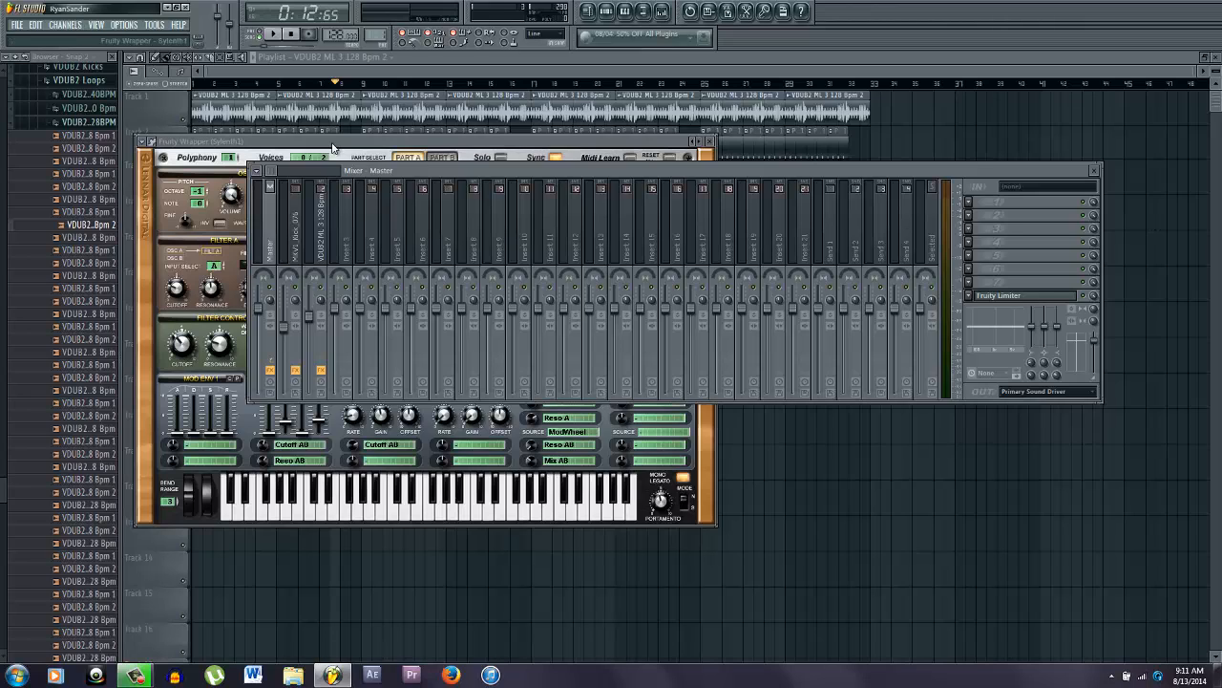
- Open the step sequencer and set its channel filter to All
key("F6")
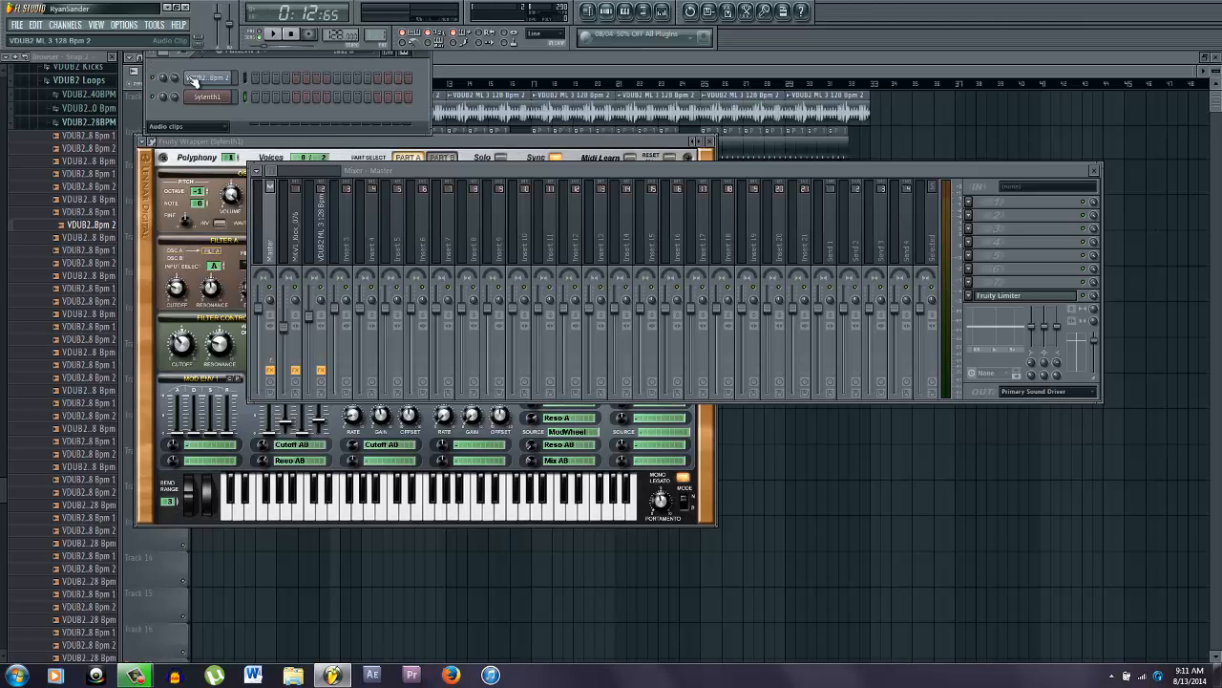
right_click(202, 97)
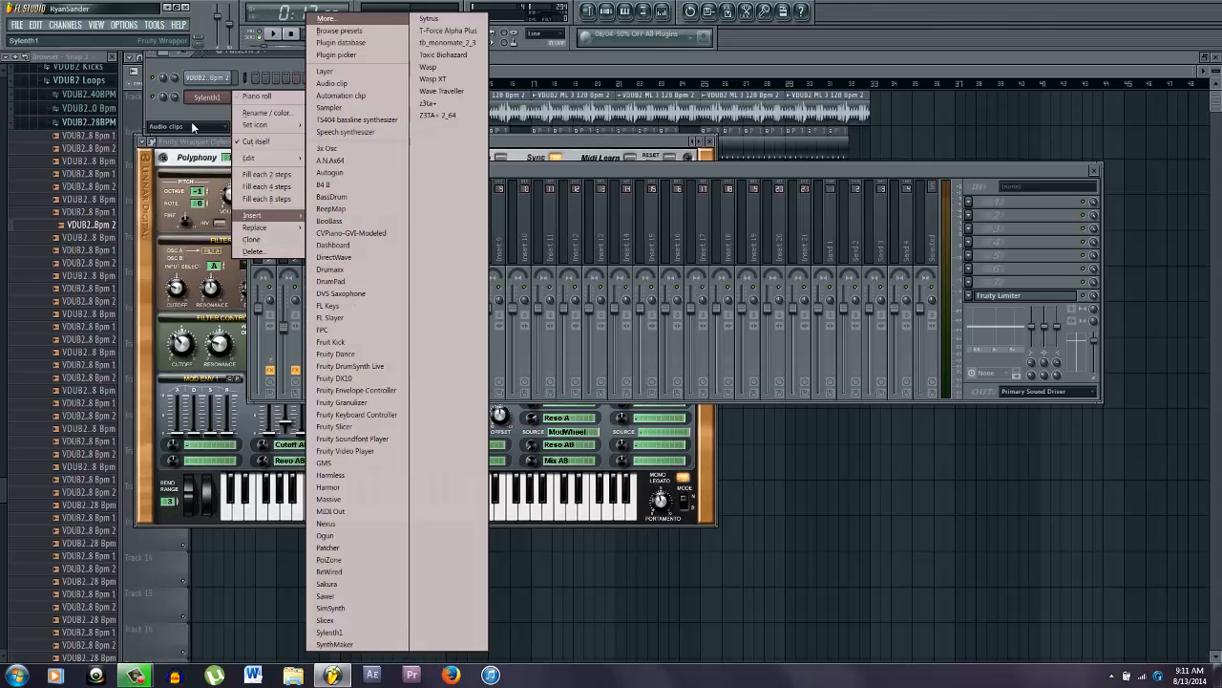
left_click(195, 127)
left_click(183, 126)
left_click(174, 139)
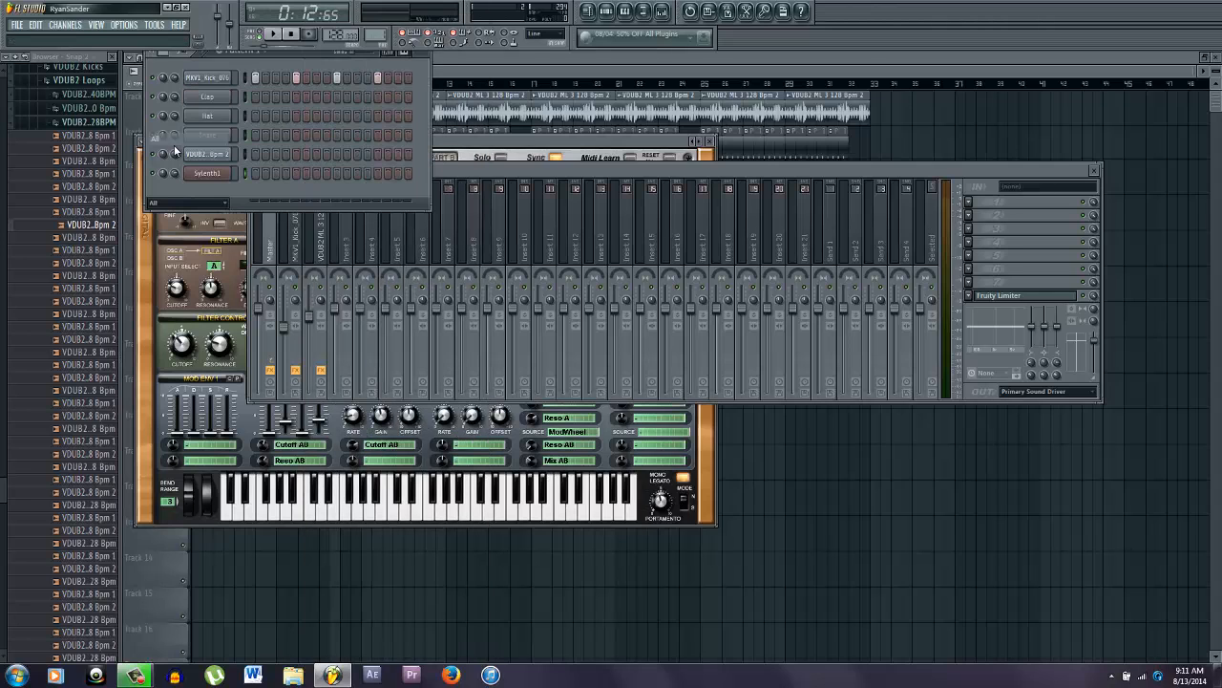
- Replace the Snare channel with the A.N.Ax64 synth
right_click(219, 109)
mouse_move(256, 239)
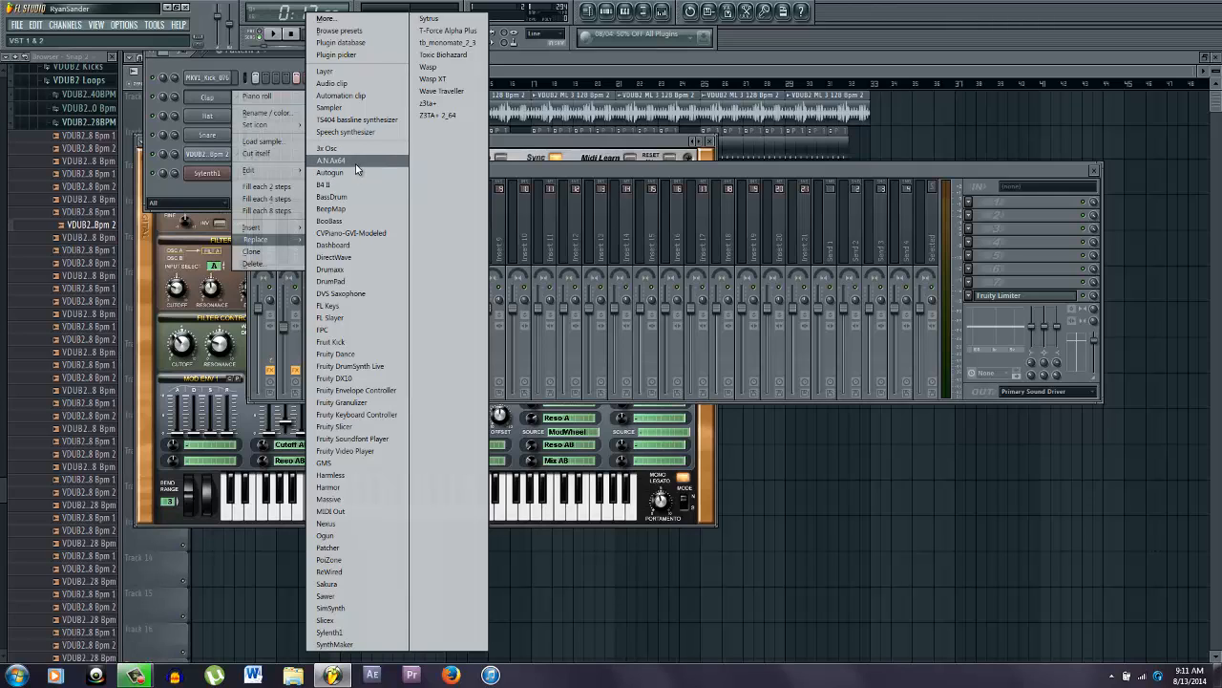
left_click(205, 136)
right_click(205, 137)
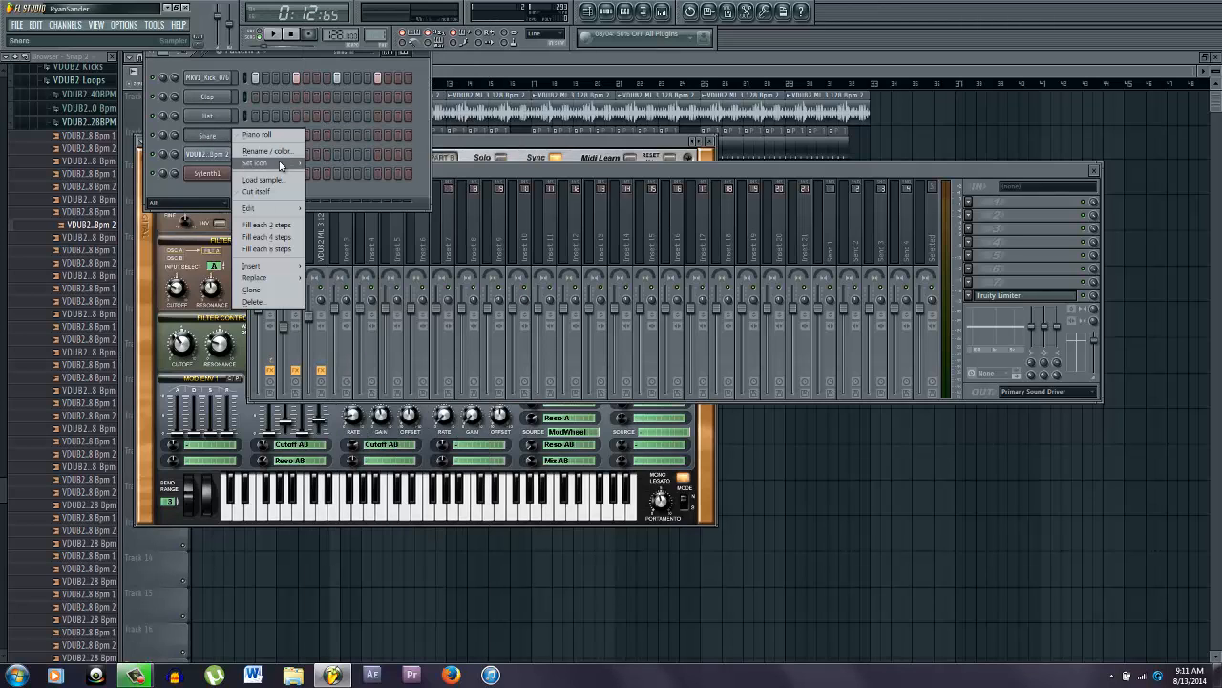
mouse_move(273, 278)
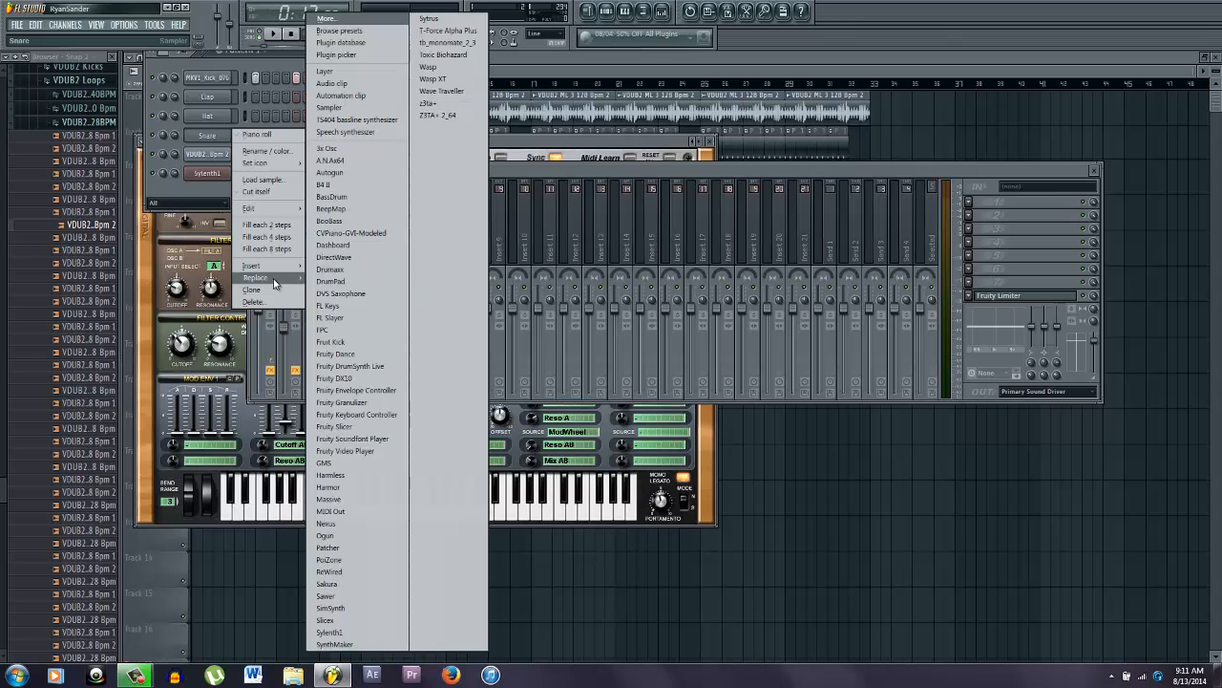
left_click(359, 159)
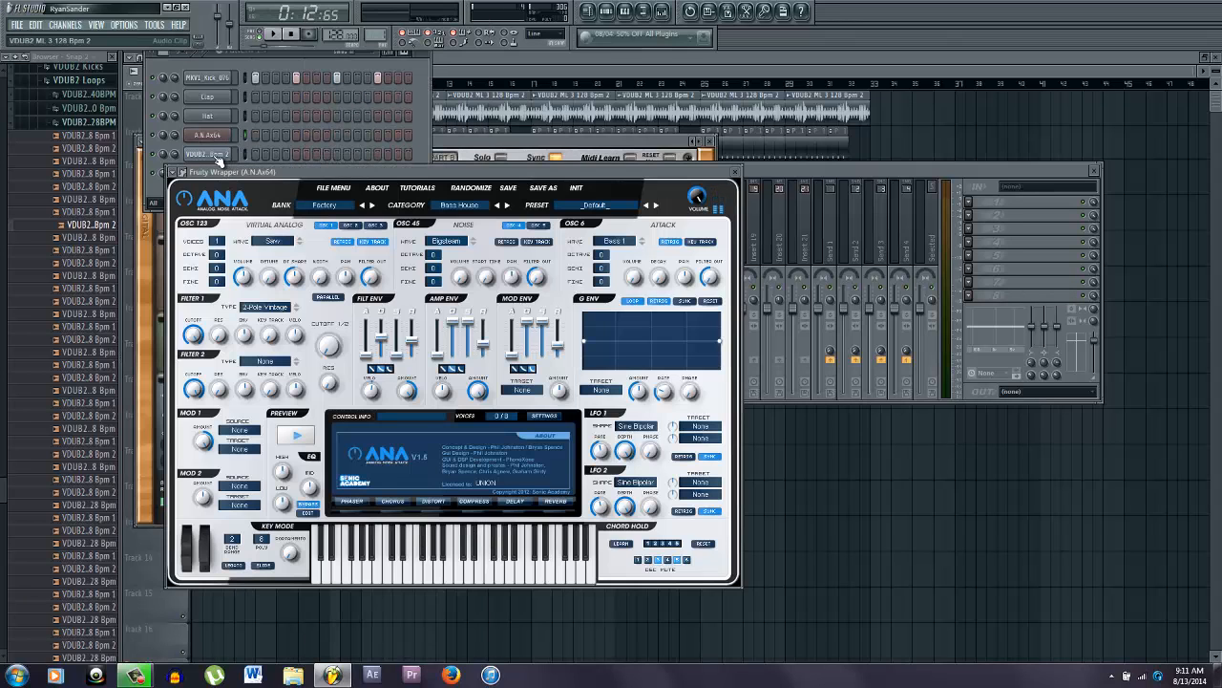
- View the loop's channel settings and clear the plugin windows, leaving only the step sequencer over the playlist
left_click(212, 154)
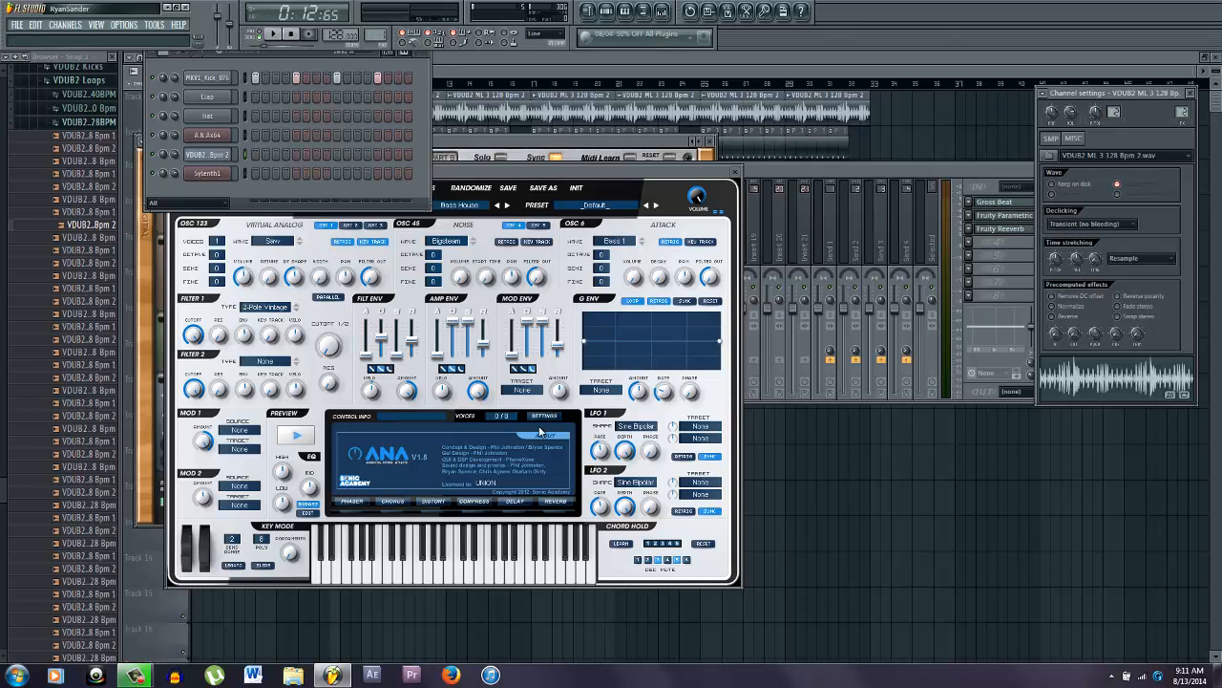
left_click(898, 517)
key("F6")
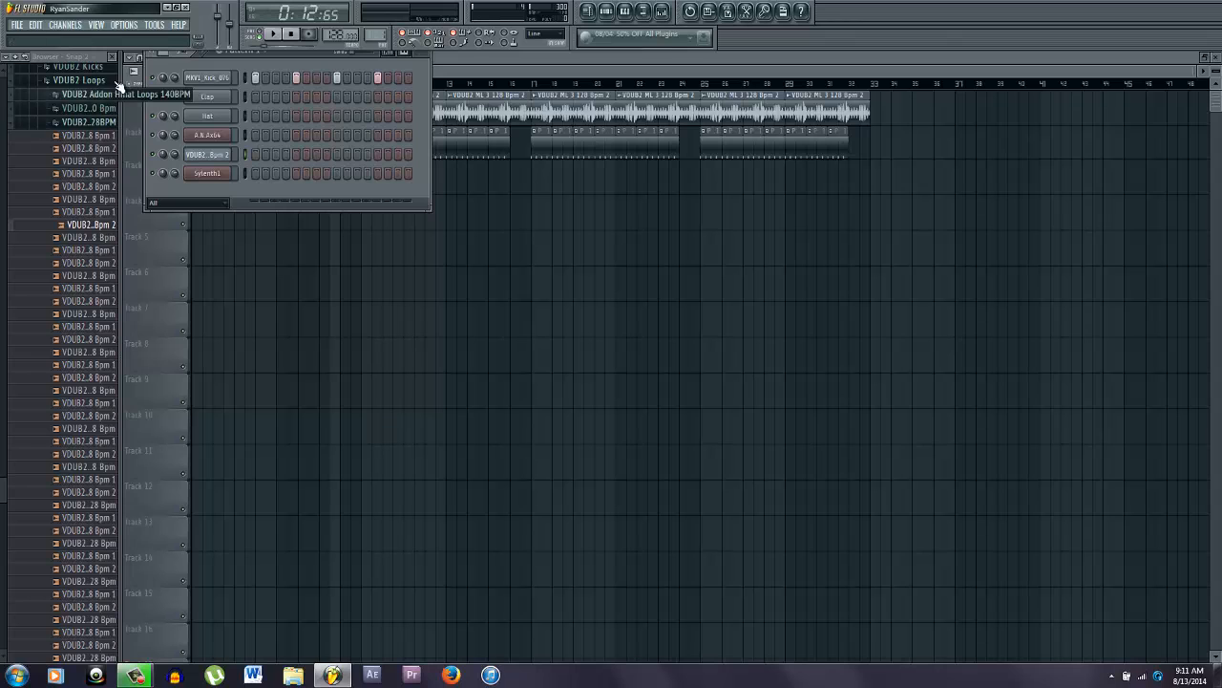
- Collapse the VDUB2 Multi Loops 128BPM folder and load VDUB2 Ride 22 from the recent files into the Clap channel
left_click(49, 124)
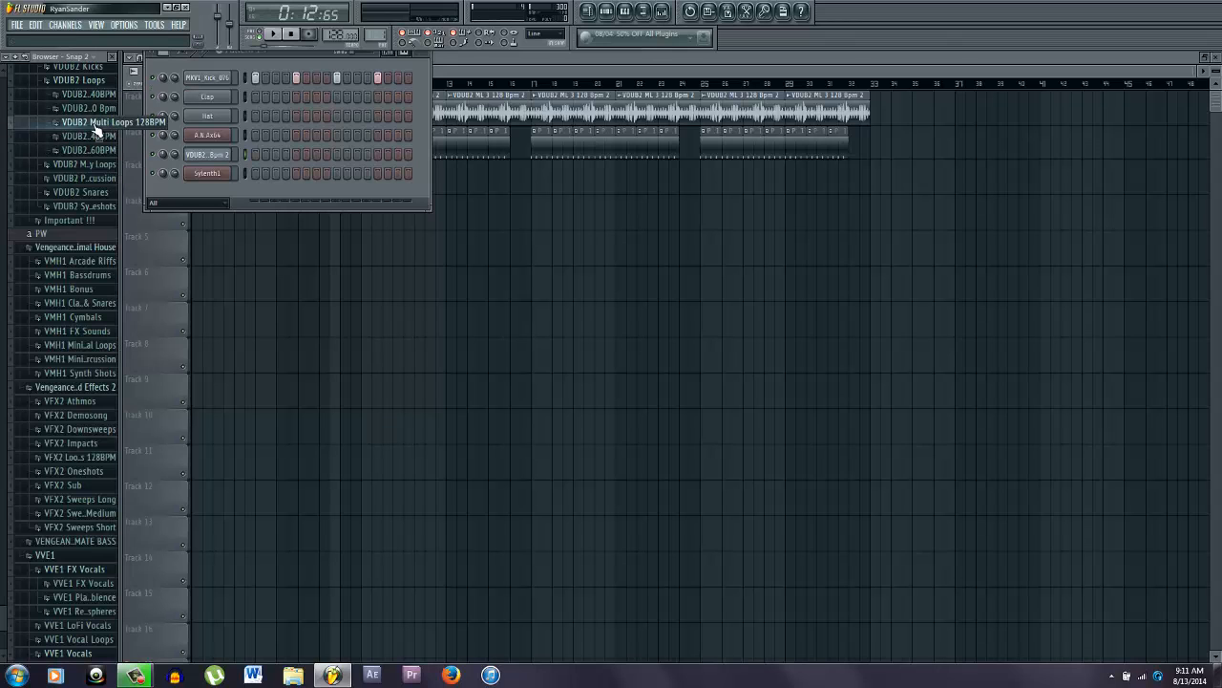
scroll(54, 210, "up", 20)
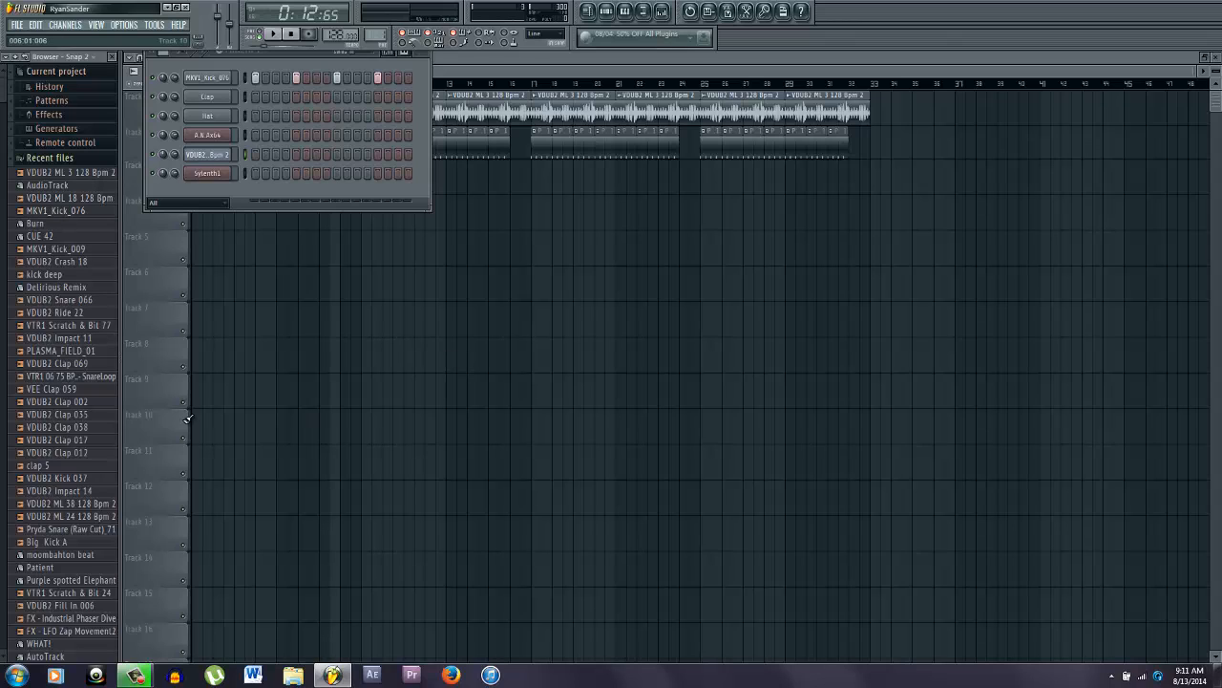
left_click_drag(39, 313, 209, 113)
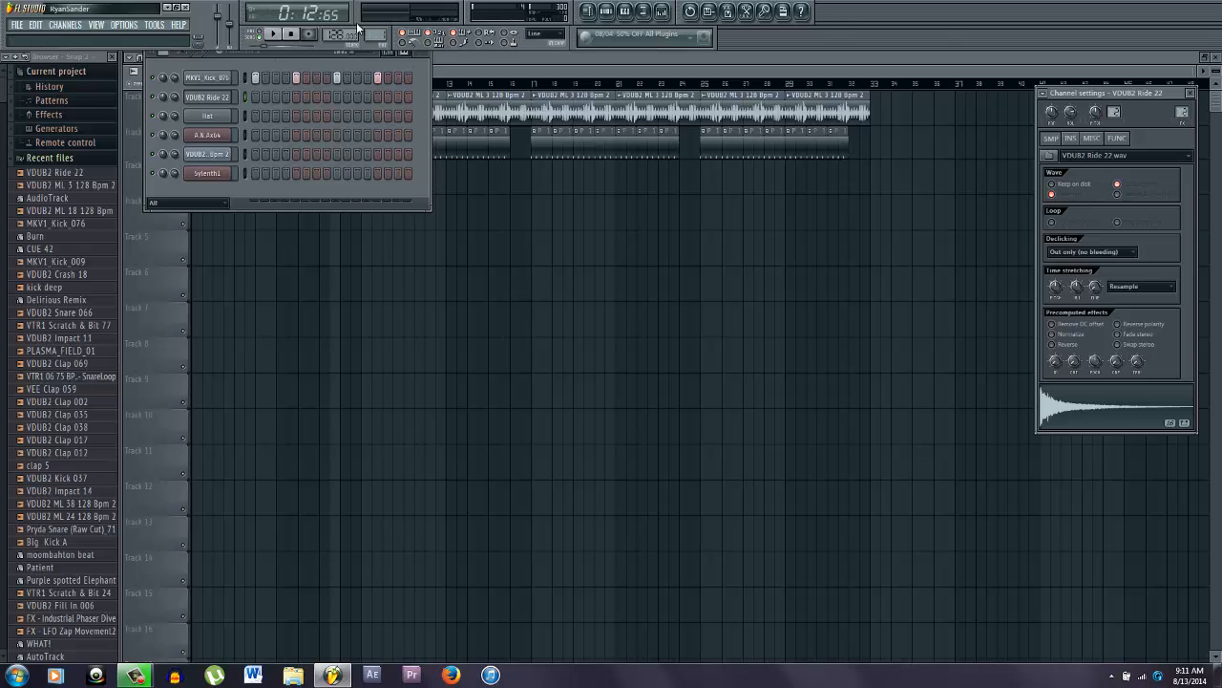
- Switch to pattern 2 and fill the VDUB2 Ride 22 channel with evenly spaced steps
left_click_drag(377, 34, 376, 23)
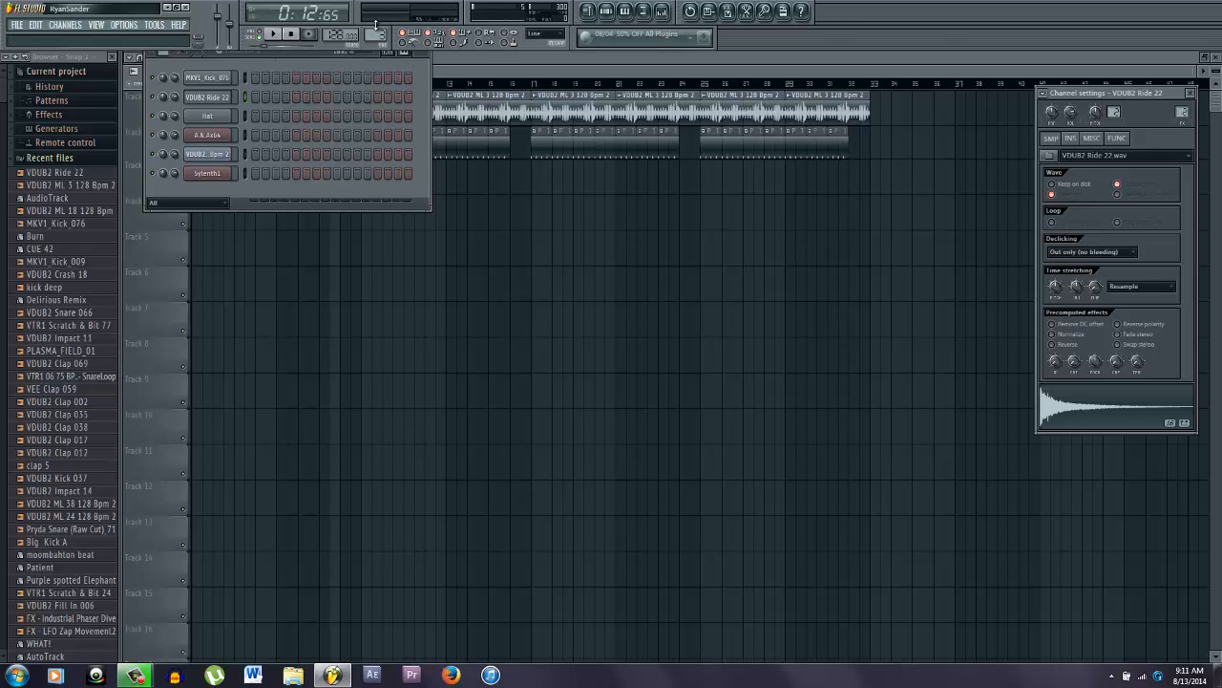
right_click(218, 99)
left_click(267, 199)
- Paint pattern 2 clips on playlist track 3 beneath the two kick sections from bar 17 to bar 31
right_click(805, 279)
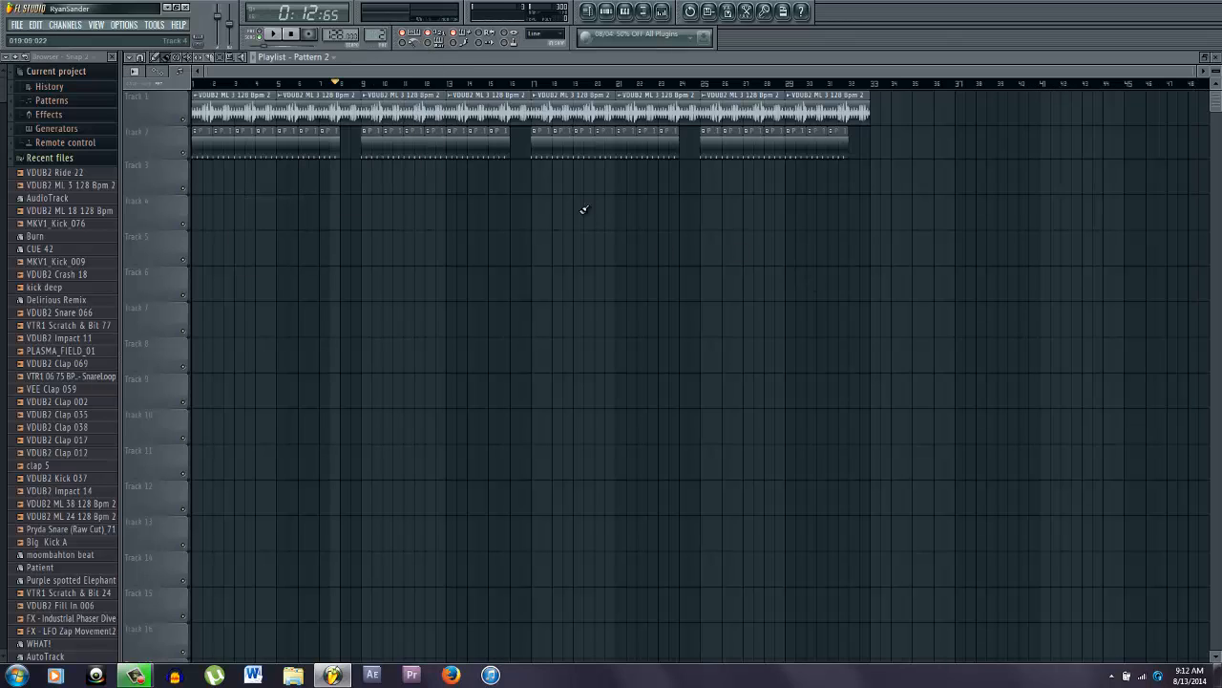
left_click_drag(535, 188, 845, 181)
left_click(857, 176)
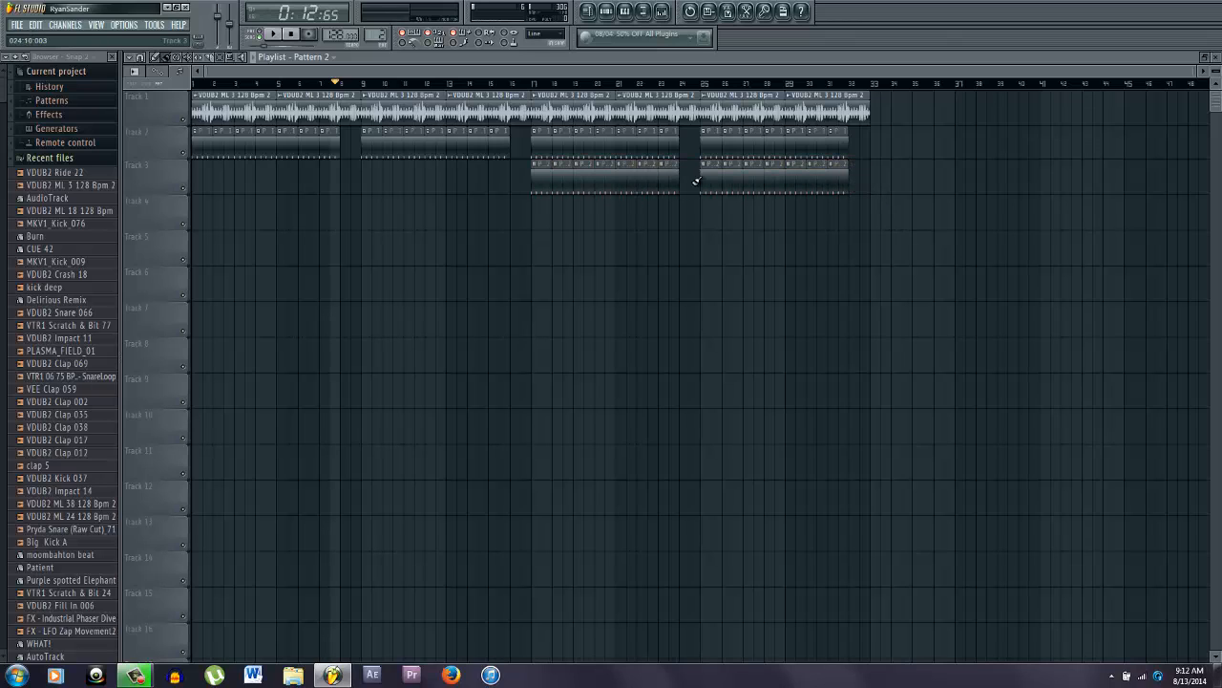
- Route the VDUB2 Ride 22 channel to mixer insert 3 and lower that insert's volume
left_click(662, 11)
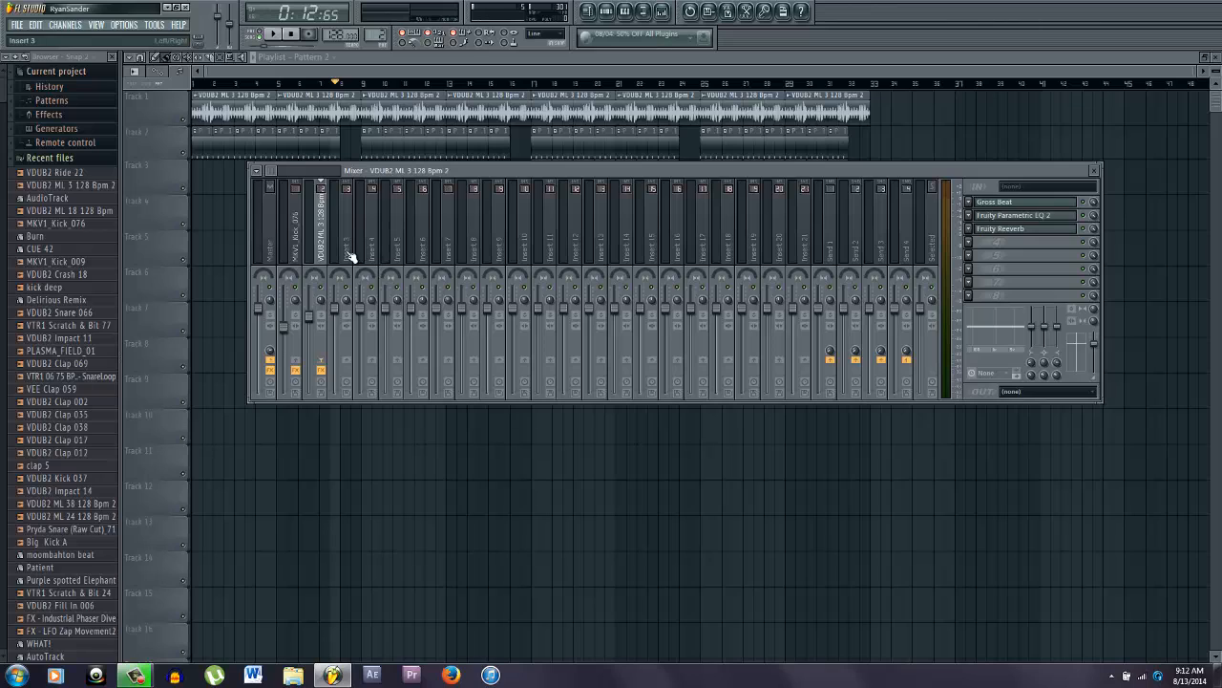
right_click(352, 256)
mouse_move(439, 227)
left_click(524, 224)
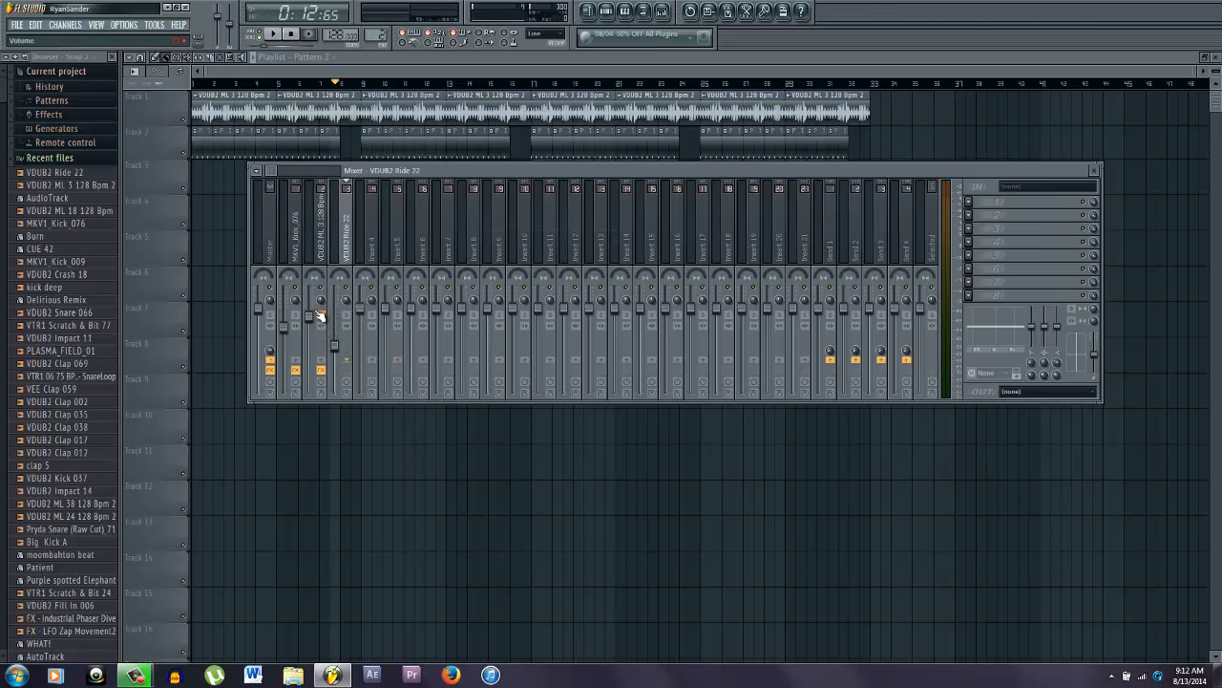
- Add Fruity Parametric EQ 2 to the ride's insert, cutting the lows with band 1 and lowering band 7 to about -11.5 dB at 20000 Hz
left_click(970, 202)
mouse_move(985, 214)
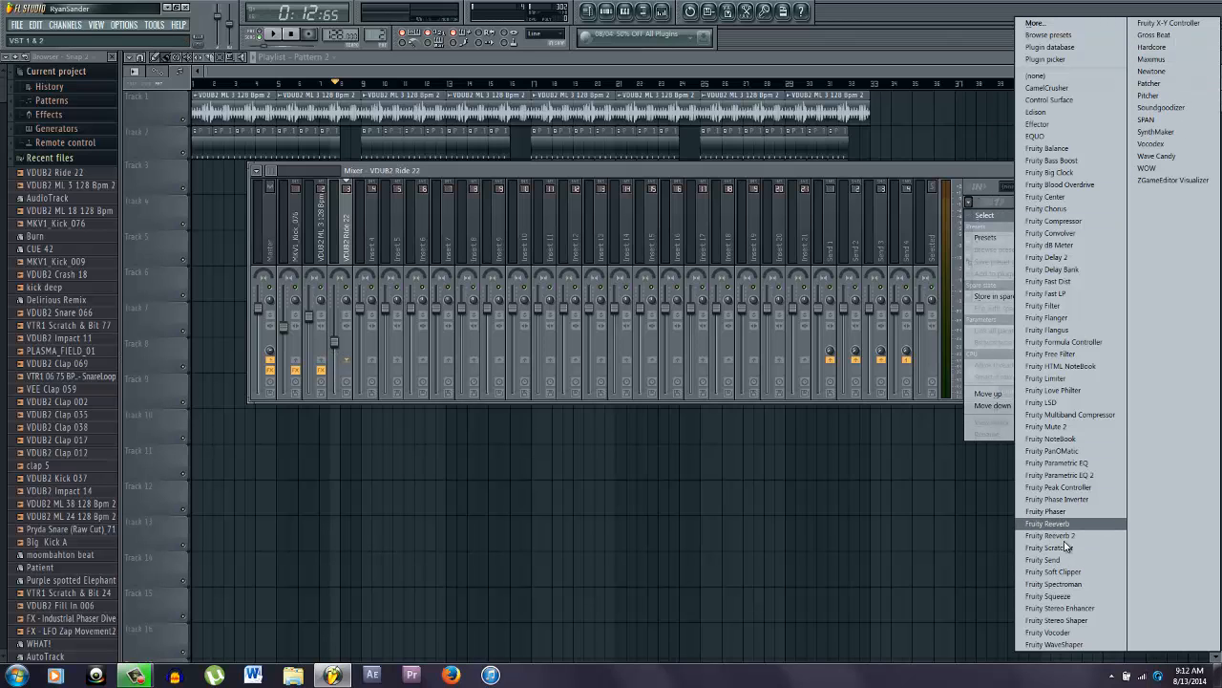
left_click(1055, 474)
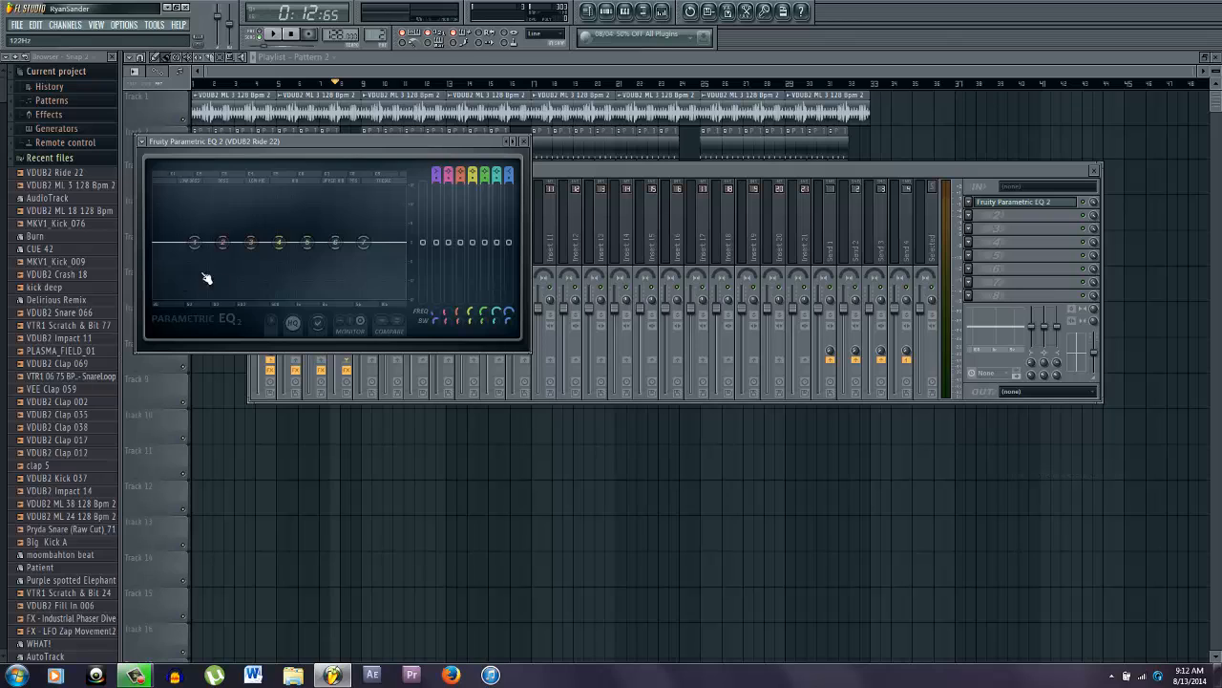
left_click(279, 33)
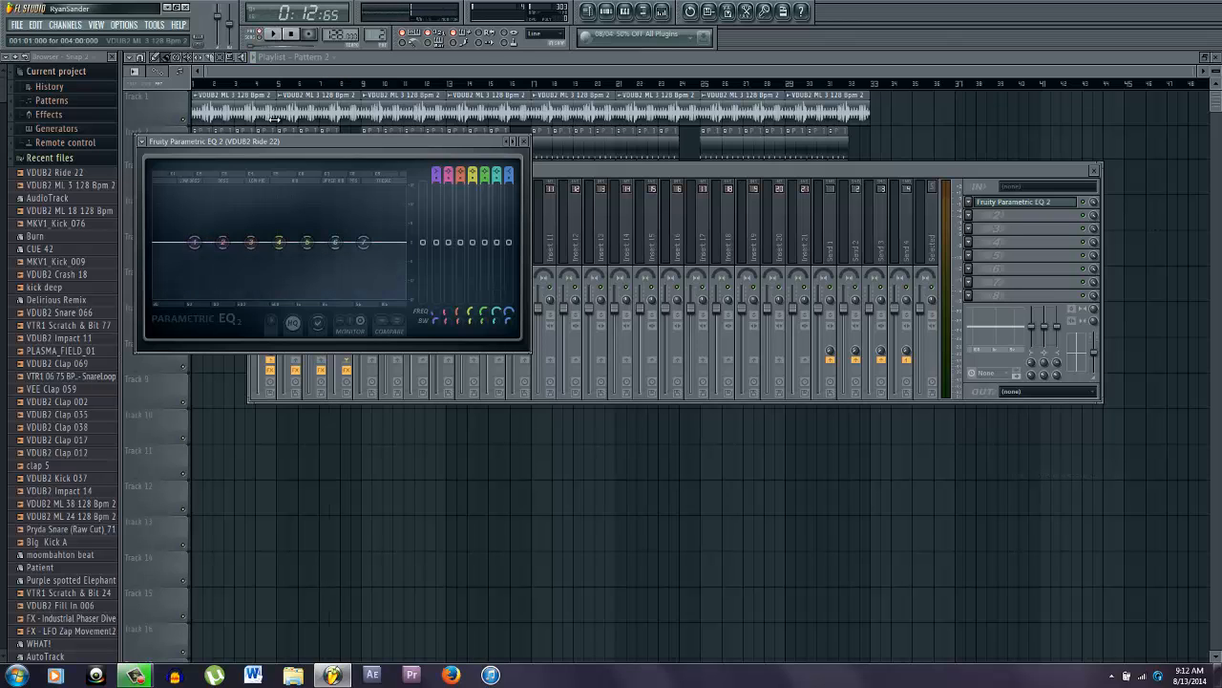
left_click_drag(194, 242, 290, 282)
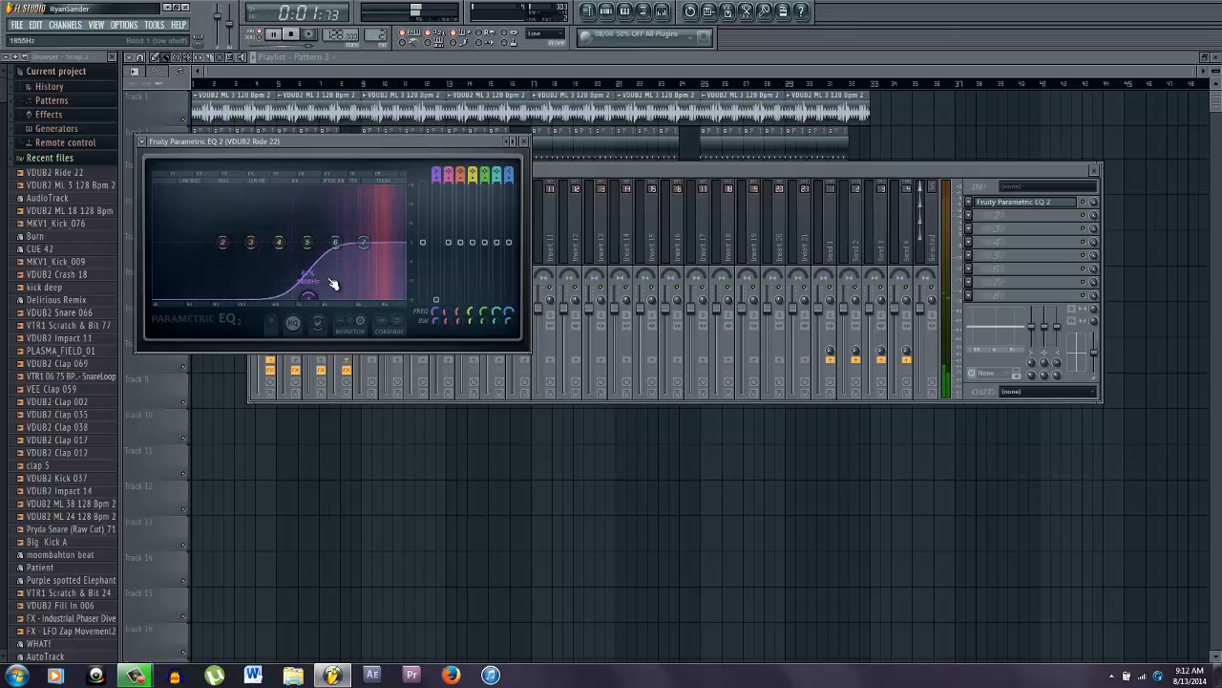
left_click_drag(363, 241, 534, 325)
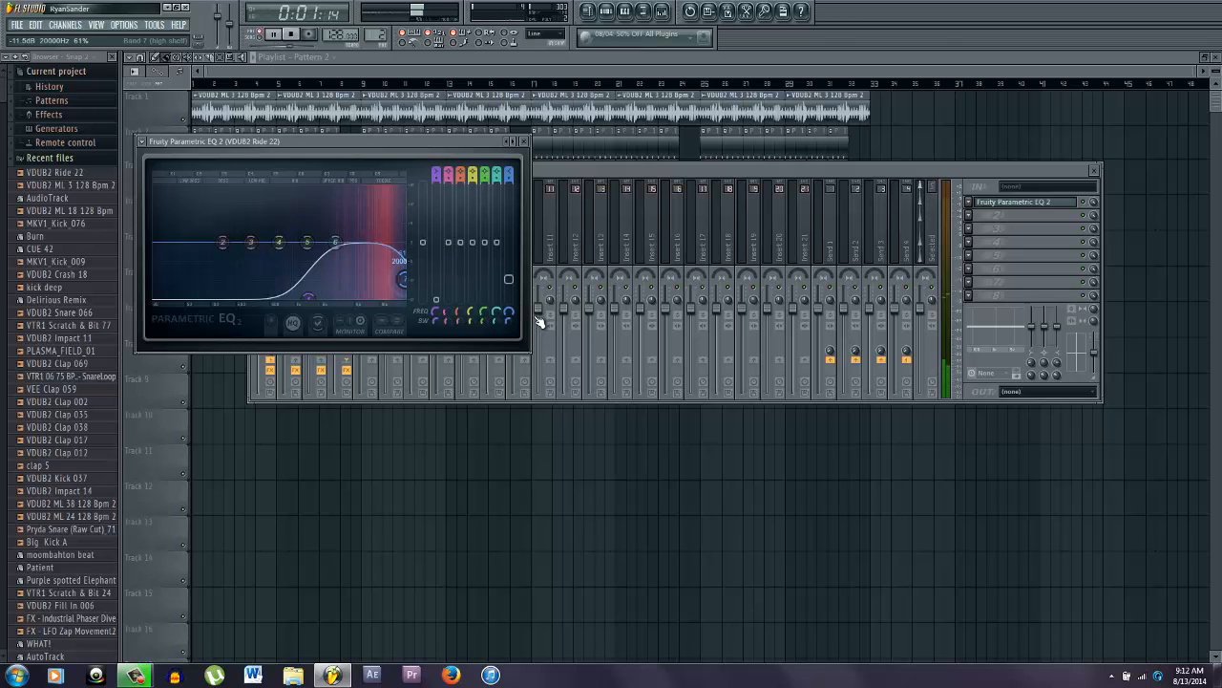
key("space")
left_click_drag(422, 263, 428, 284)
- Add Fruity Reeverb to the ride's second effect slot with the reverb amount at 12% and audition it
left_click(640, 172)
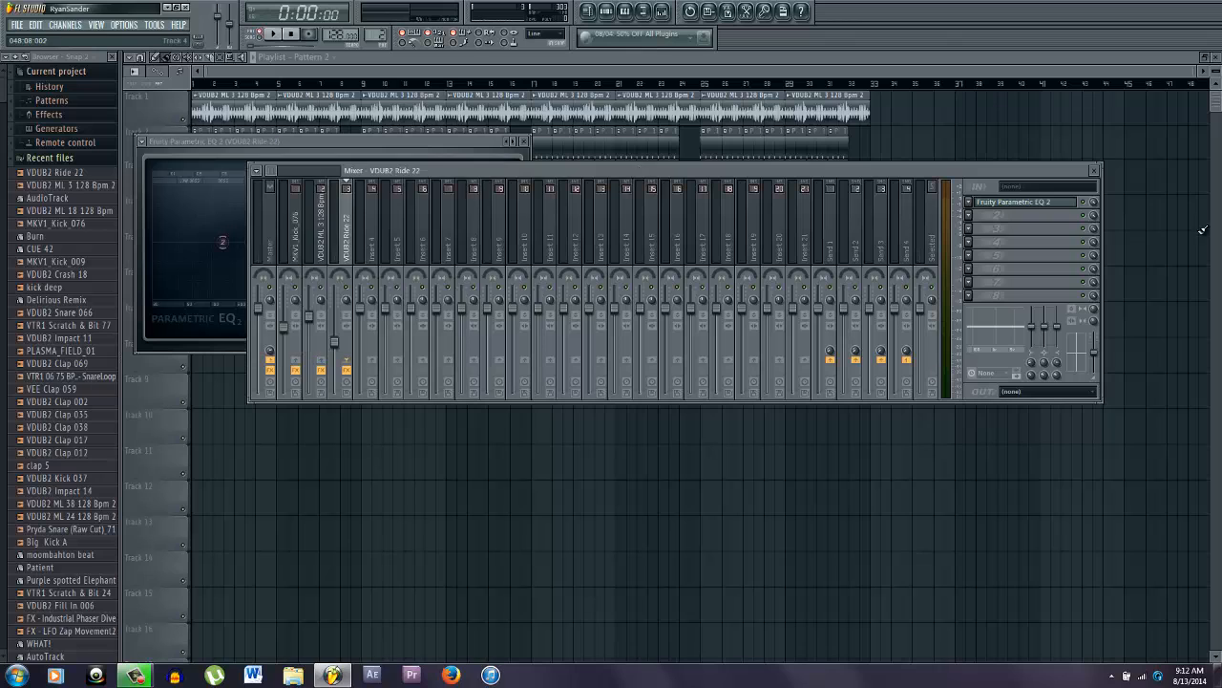
left_click(983, 223)
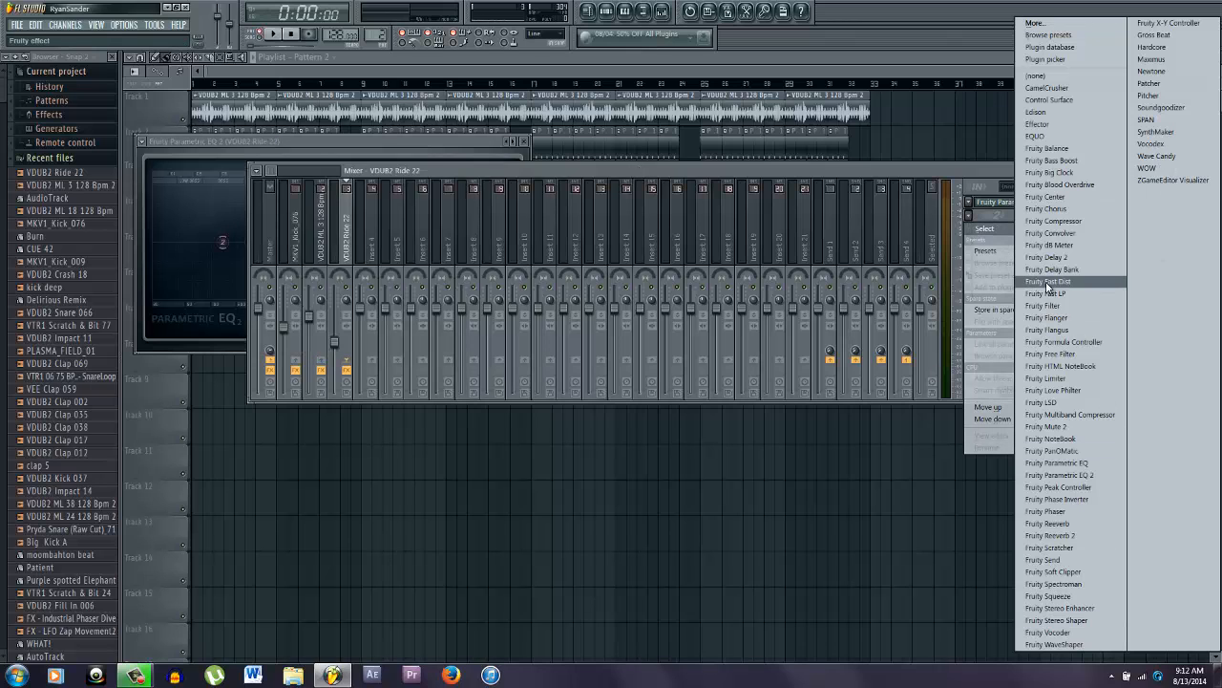
left_click(1050, 523)
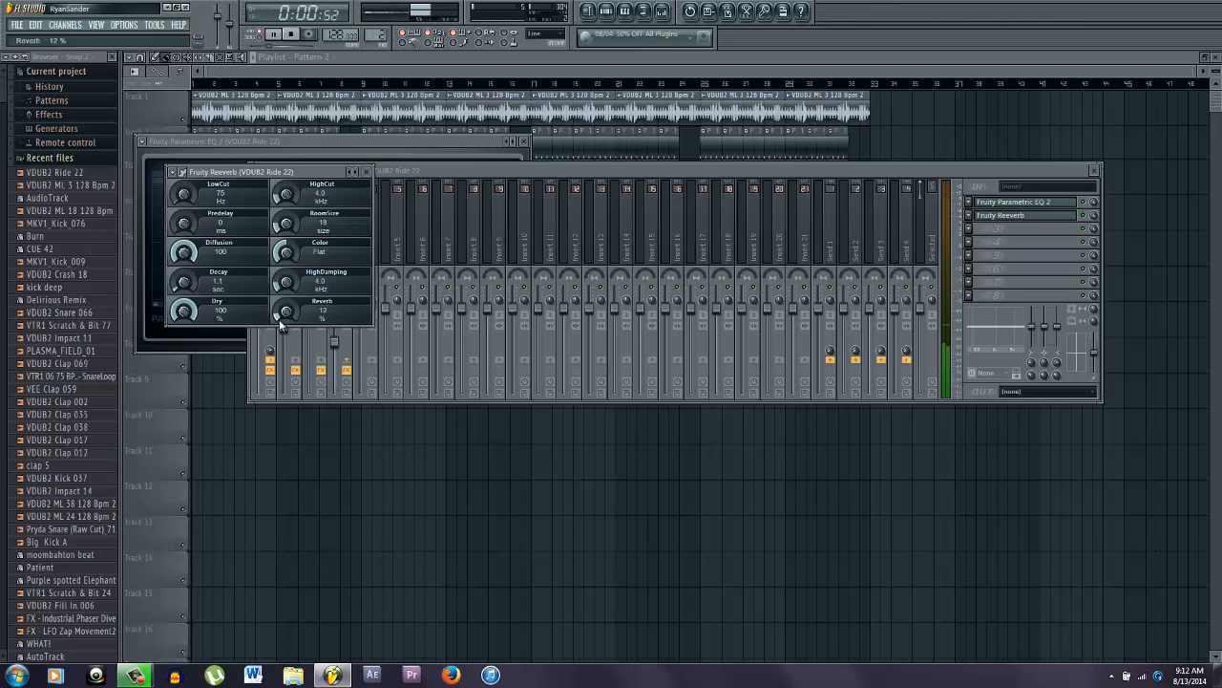
left_click(399, 605)
key("space")
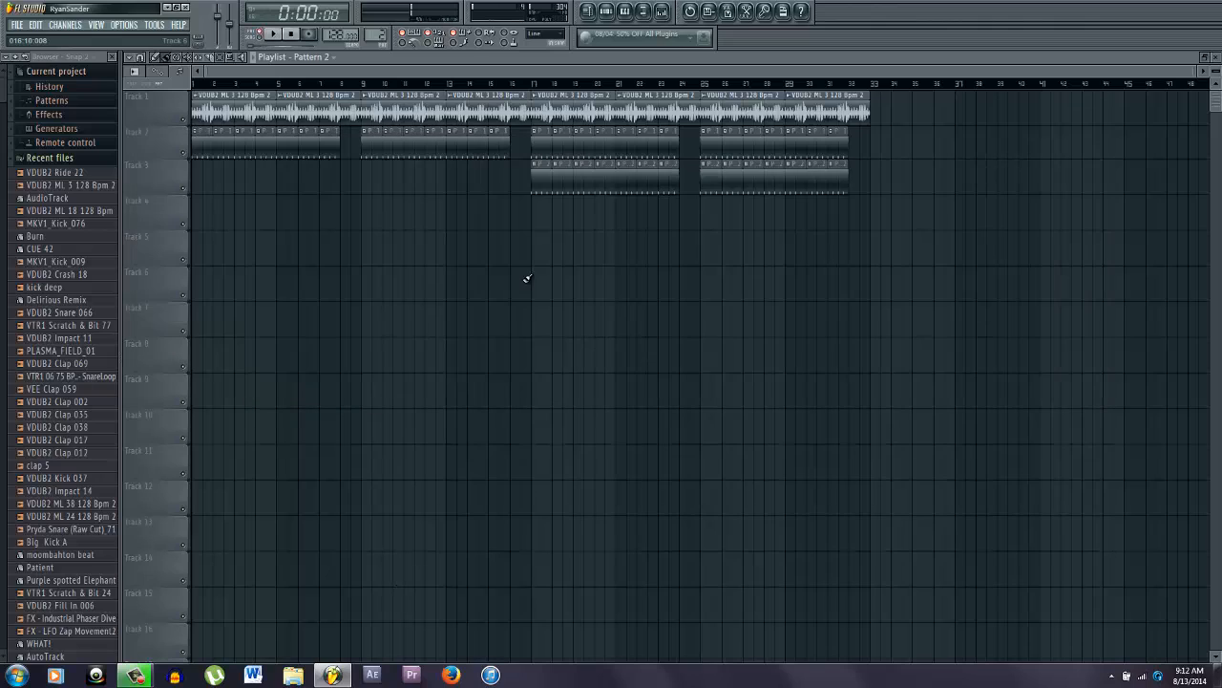
- Play the arrangement from bar 15 to hear the ride come in at bar 17
left_click(489, 84)
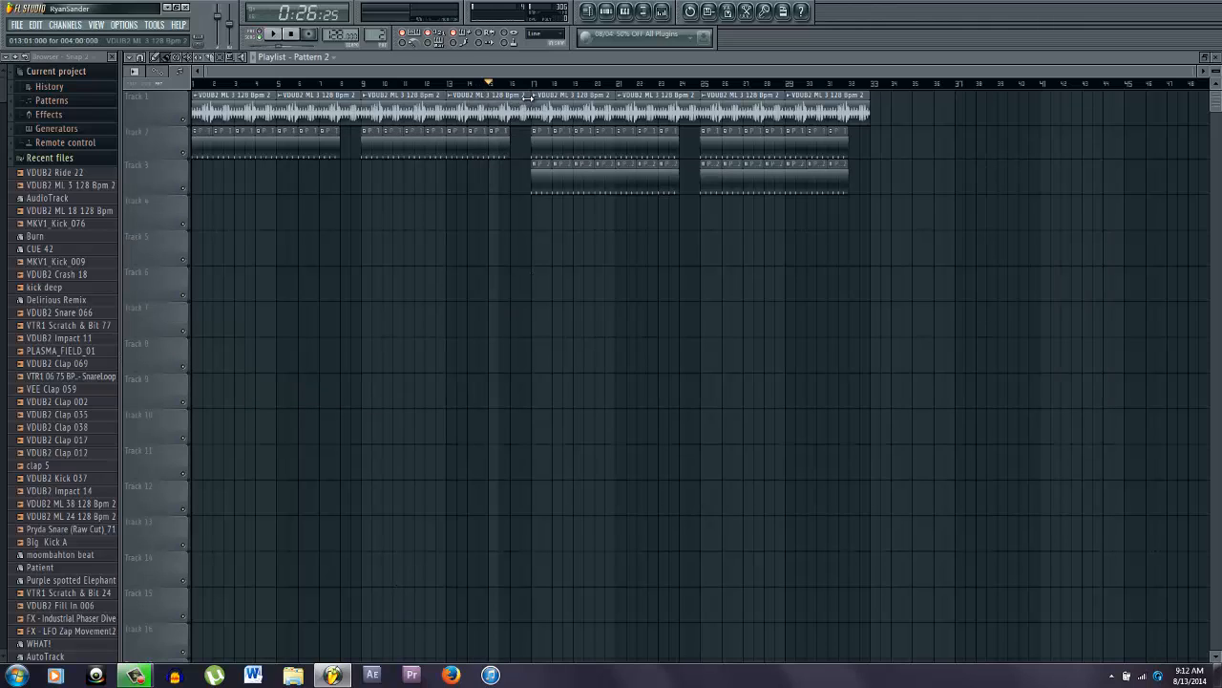
key("space")
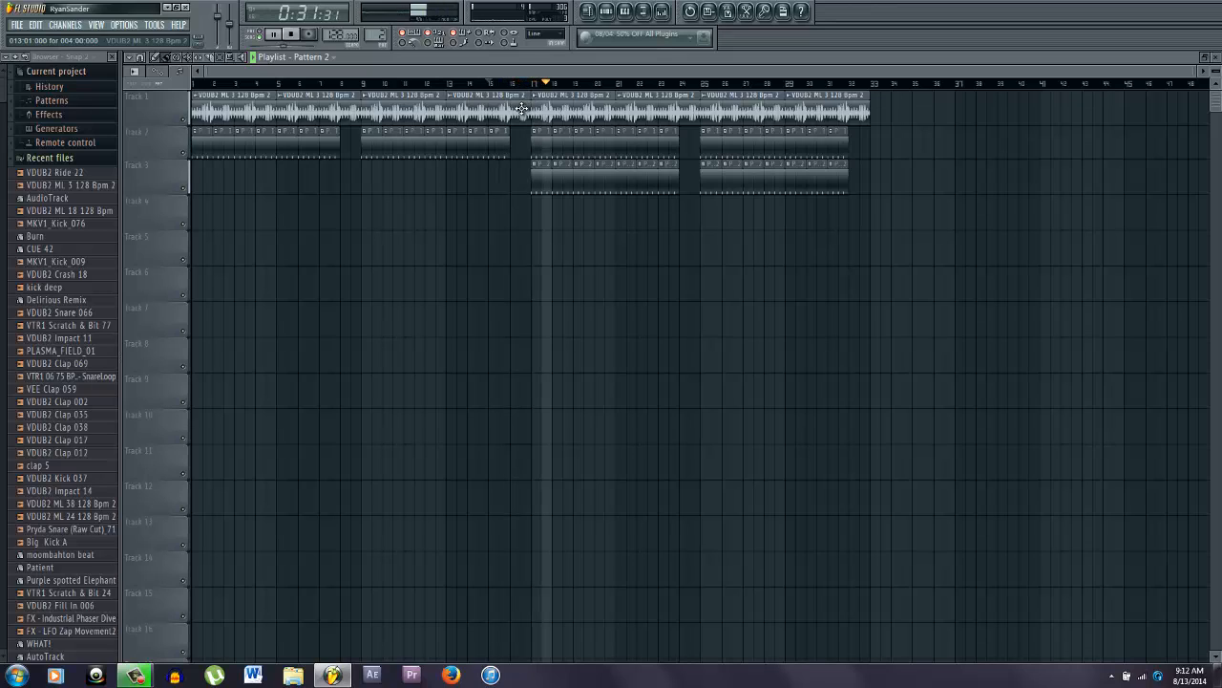
key("space")
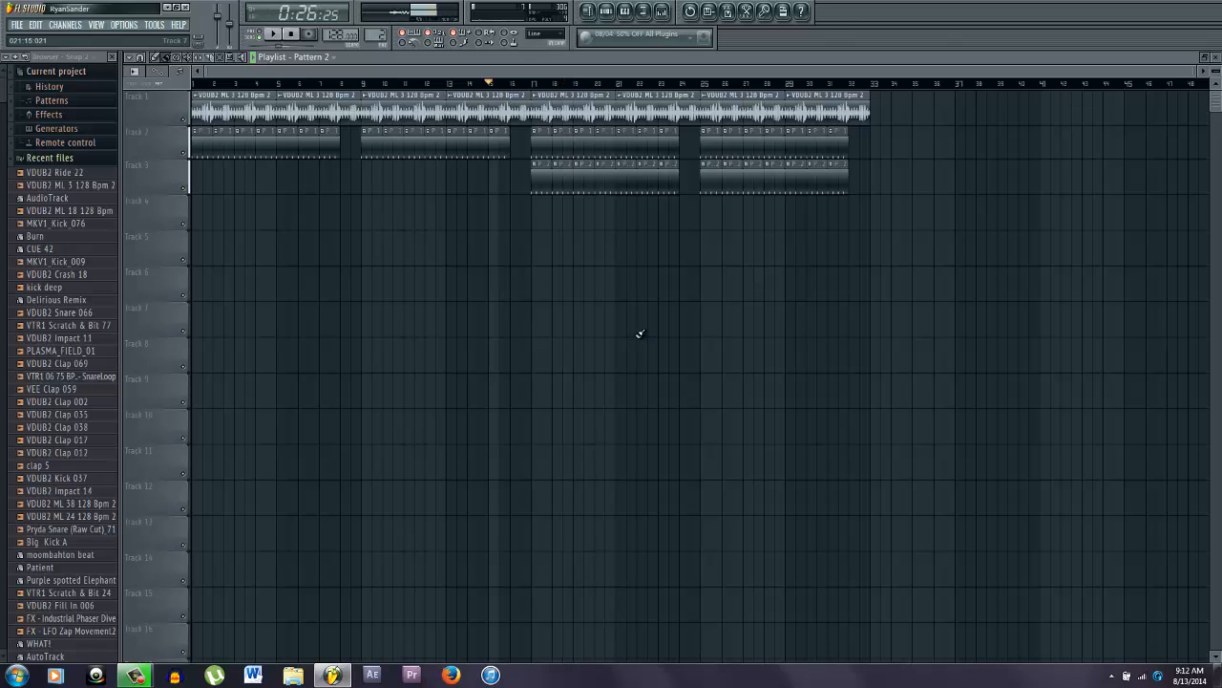
- Shift band 7 of the VDUB2 ML 3 loop's Fruity Parametric EQ 2 to a lower frequency and slightly reduce the loop's mixer volume
left_click(592, 98)
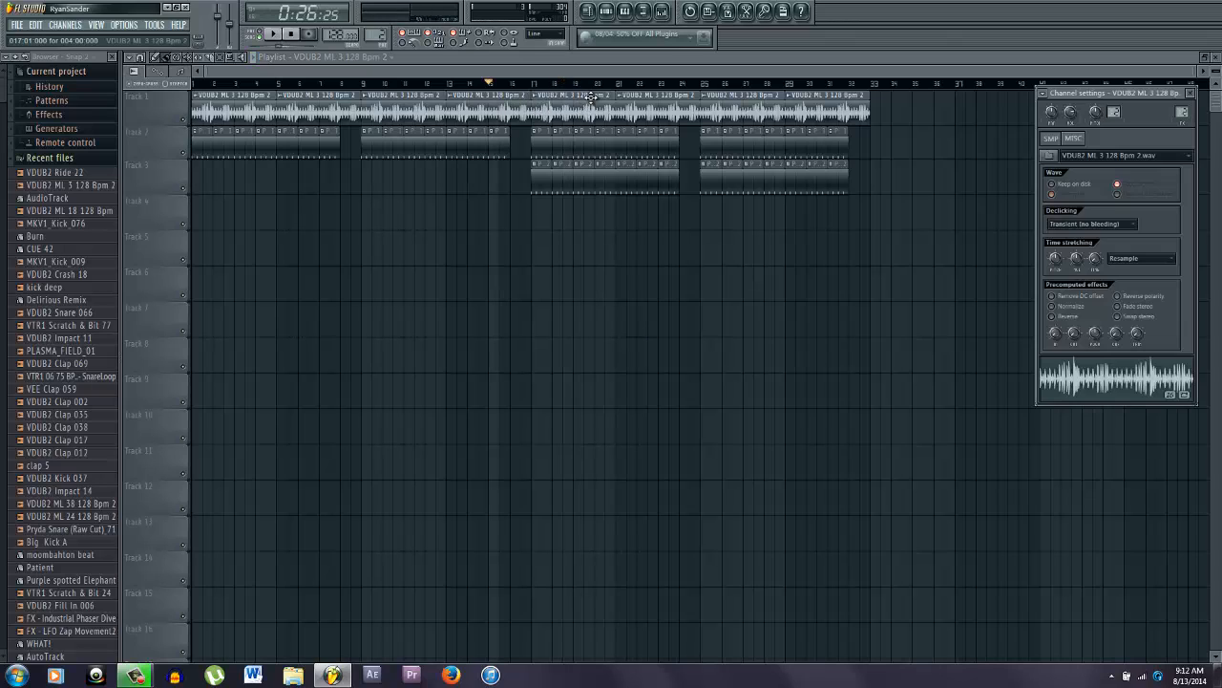
left_click(662, 11)
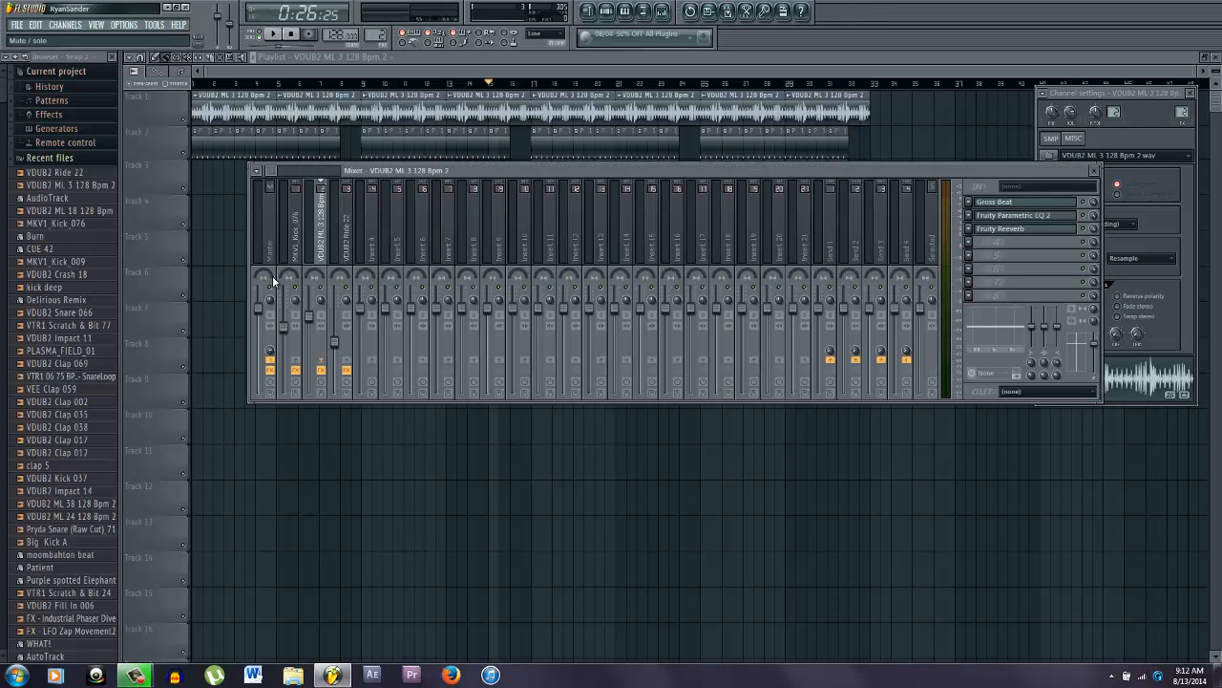
left_click(1018, 218)
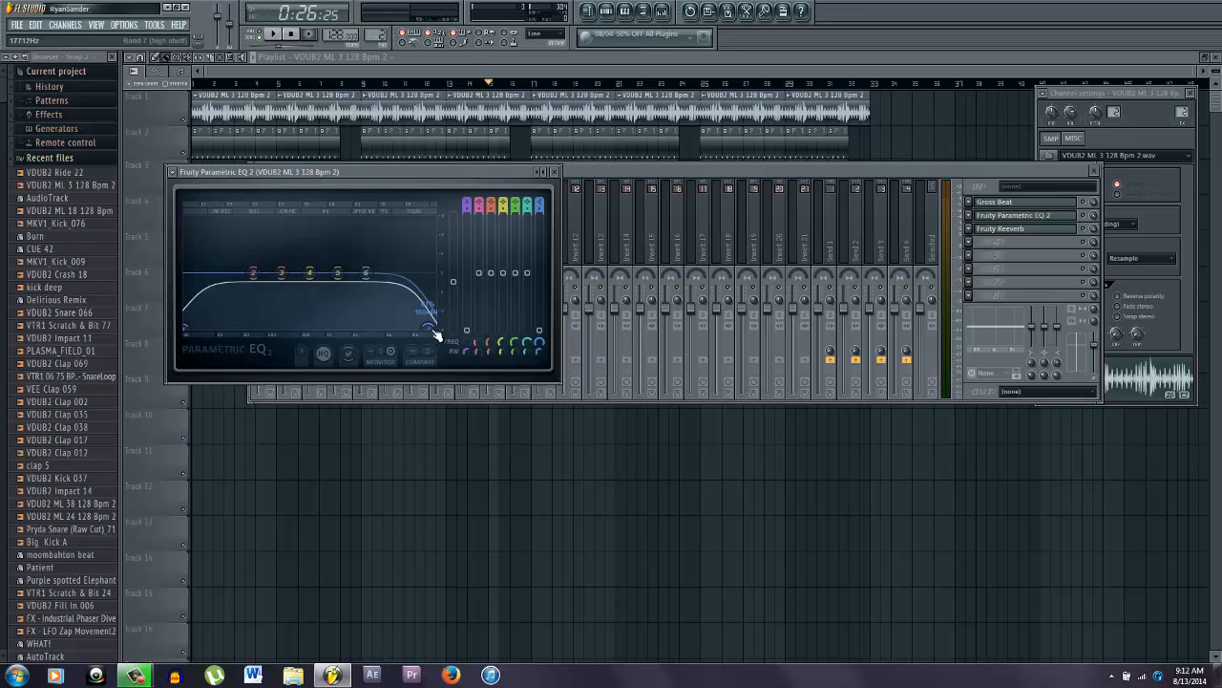
left_click_drag(433, 330, 417, 332)
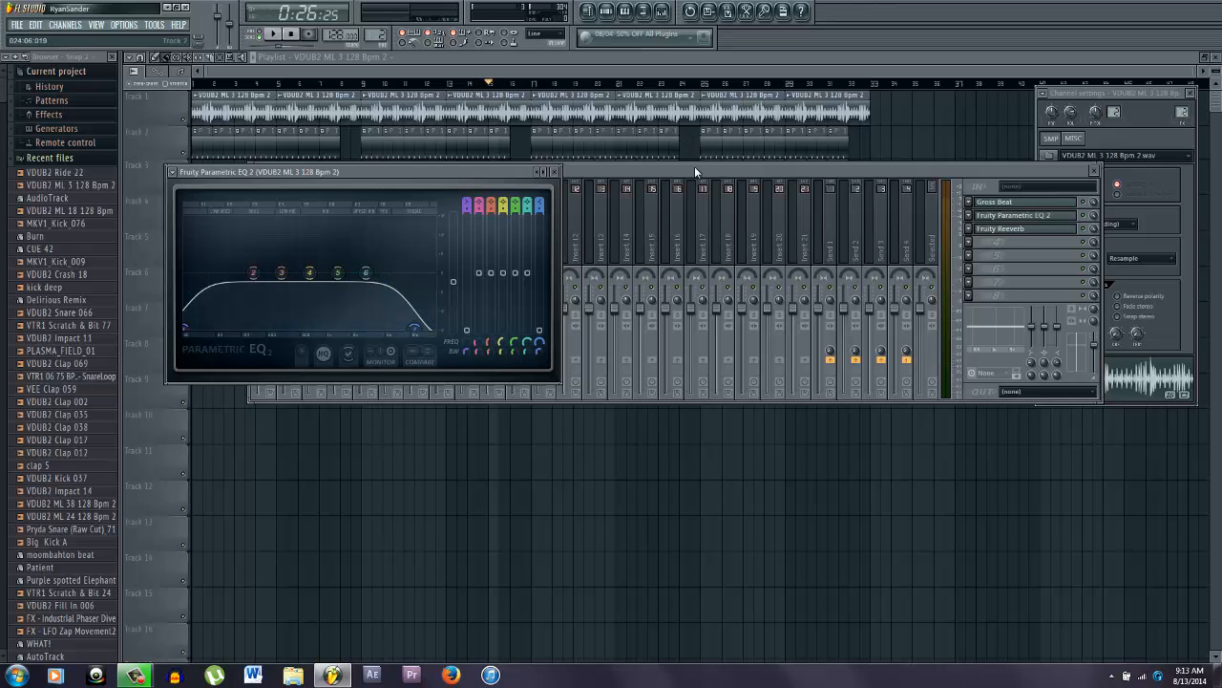
left_click(789, 175)
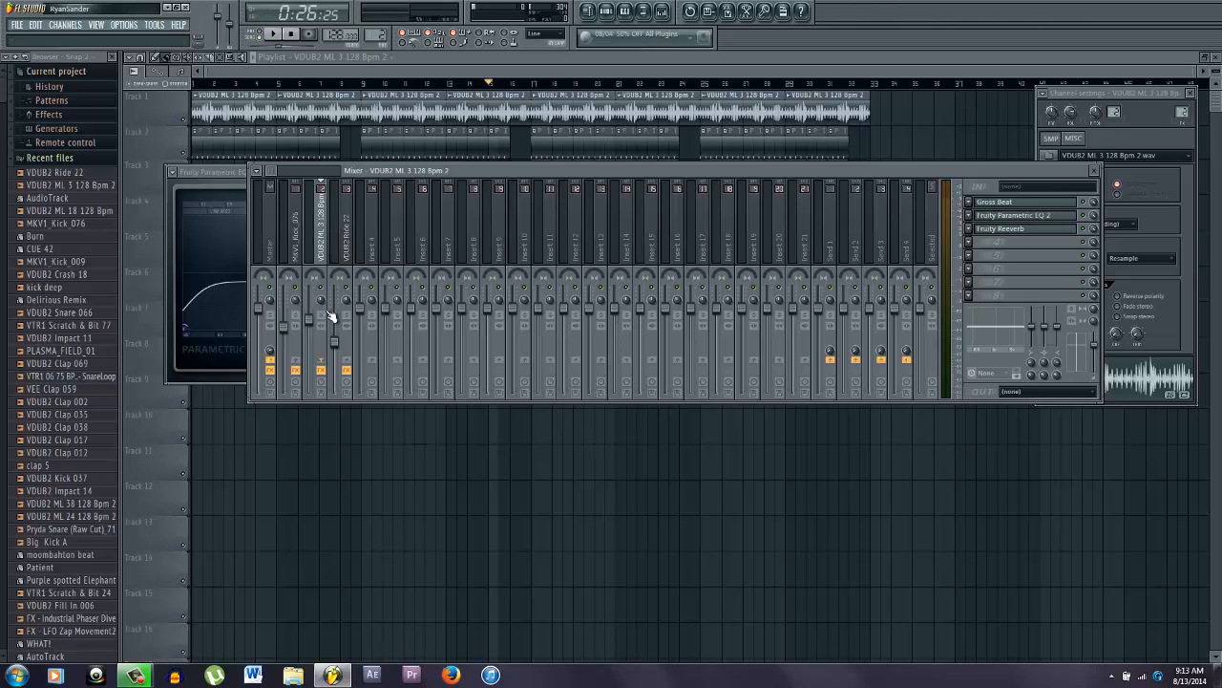
- Add SPAN to the loop's fourth effect slot and play the loop with the kick track muted to examine its spectrum
left_click(970, 241)
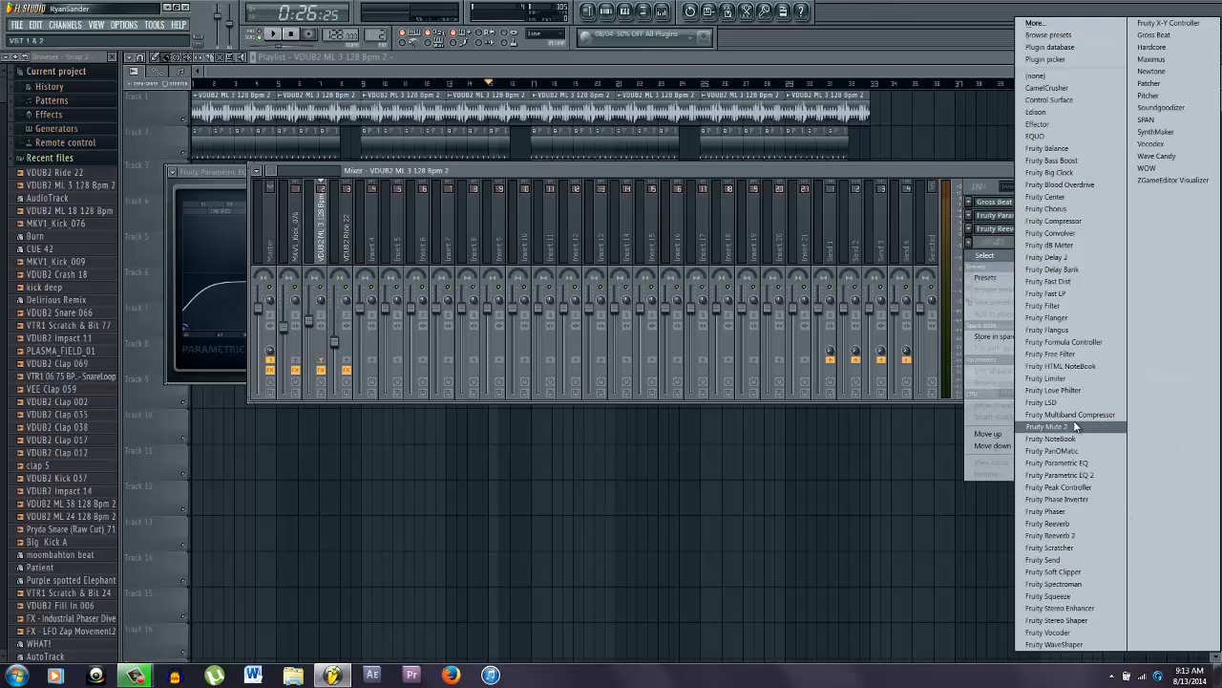
left_click(1146, 120)
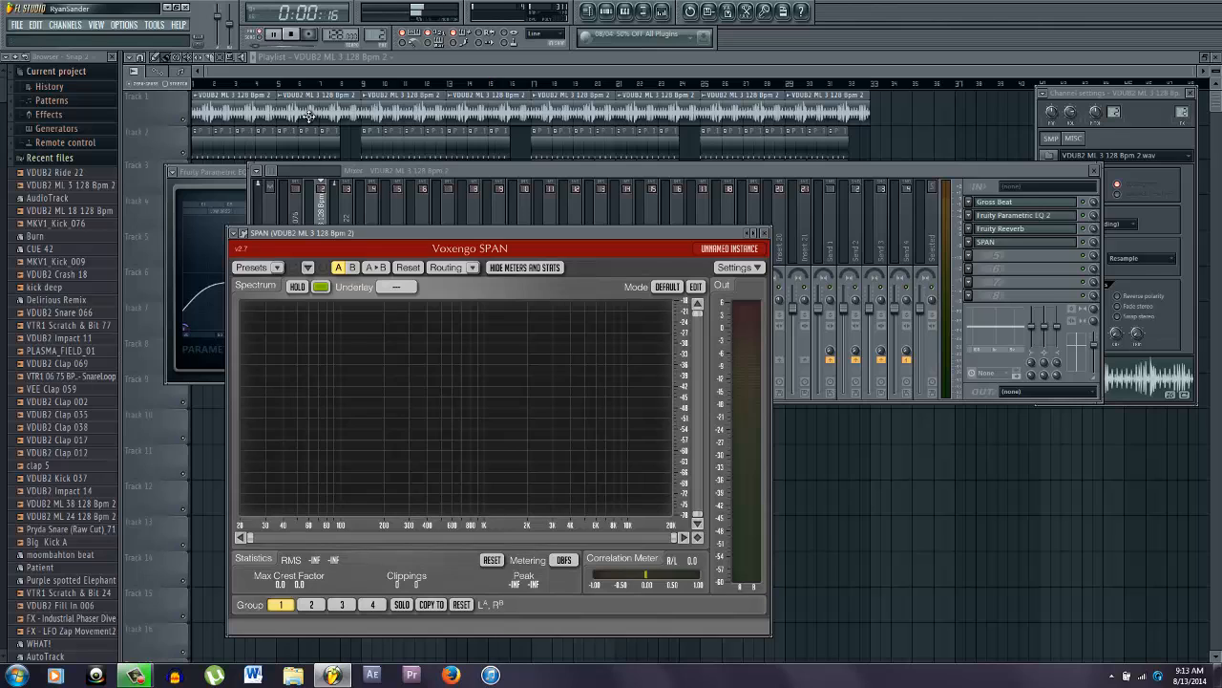
left_click(183, 119)
left_click(184, 151)
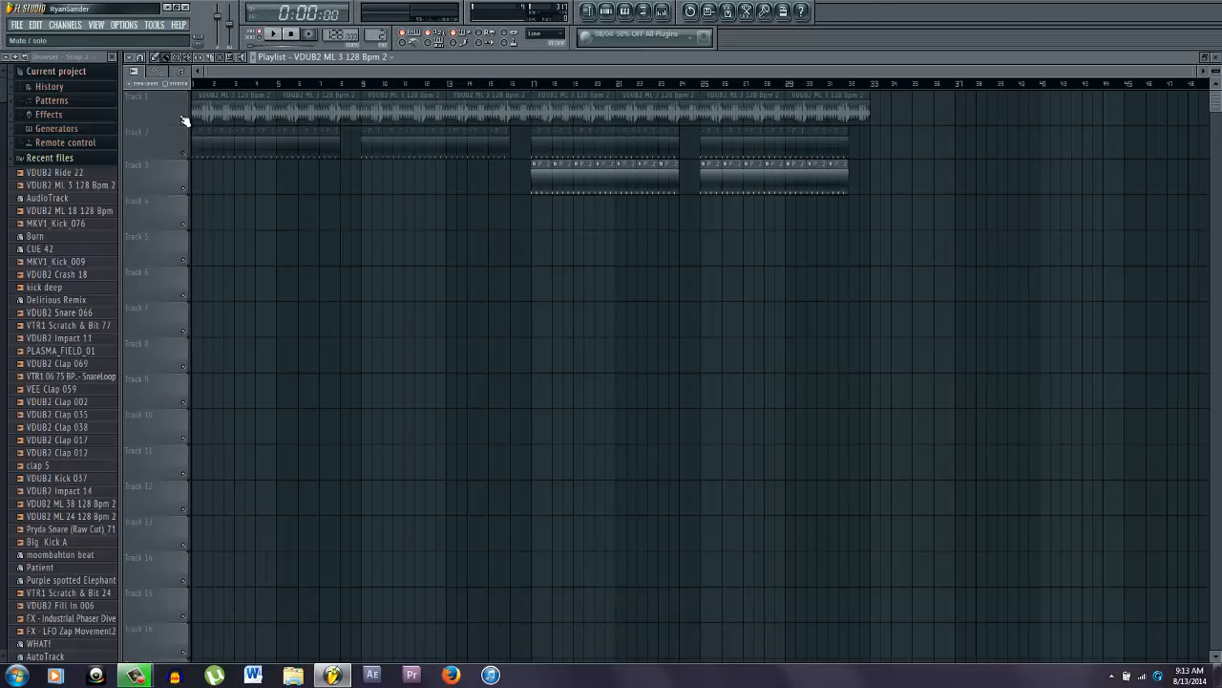
left_click(183, 119)
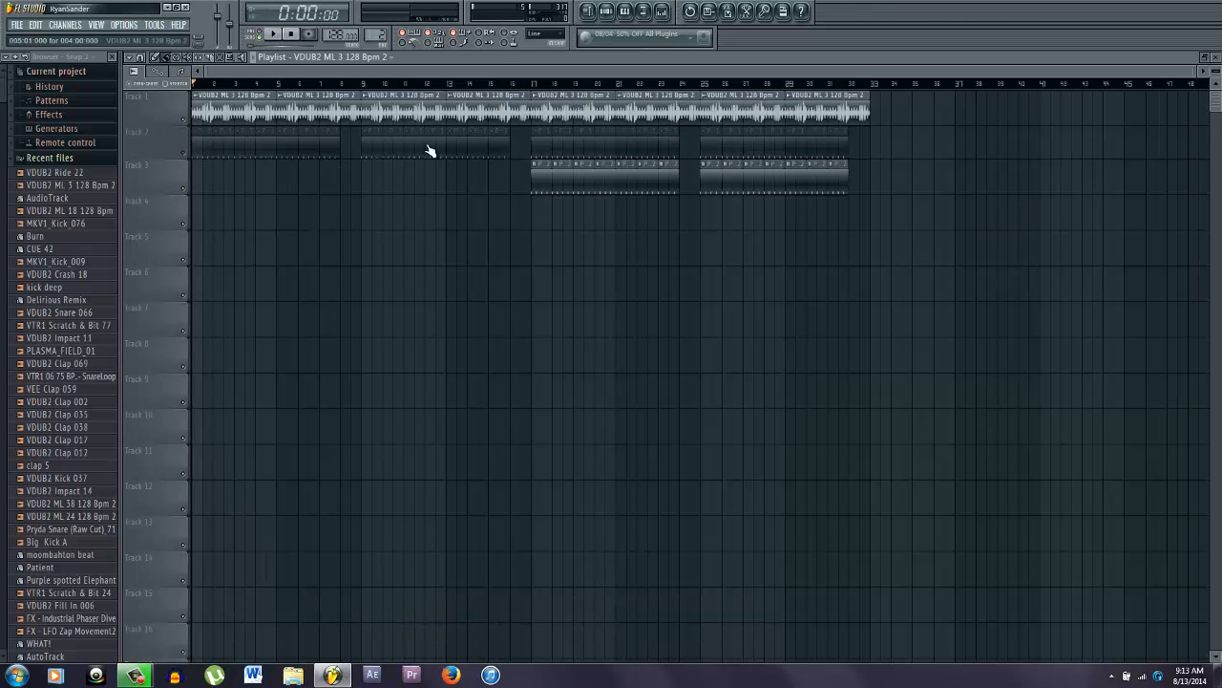
key("space")
key("F9")
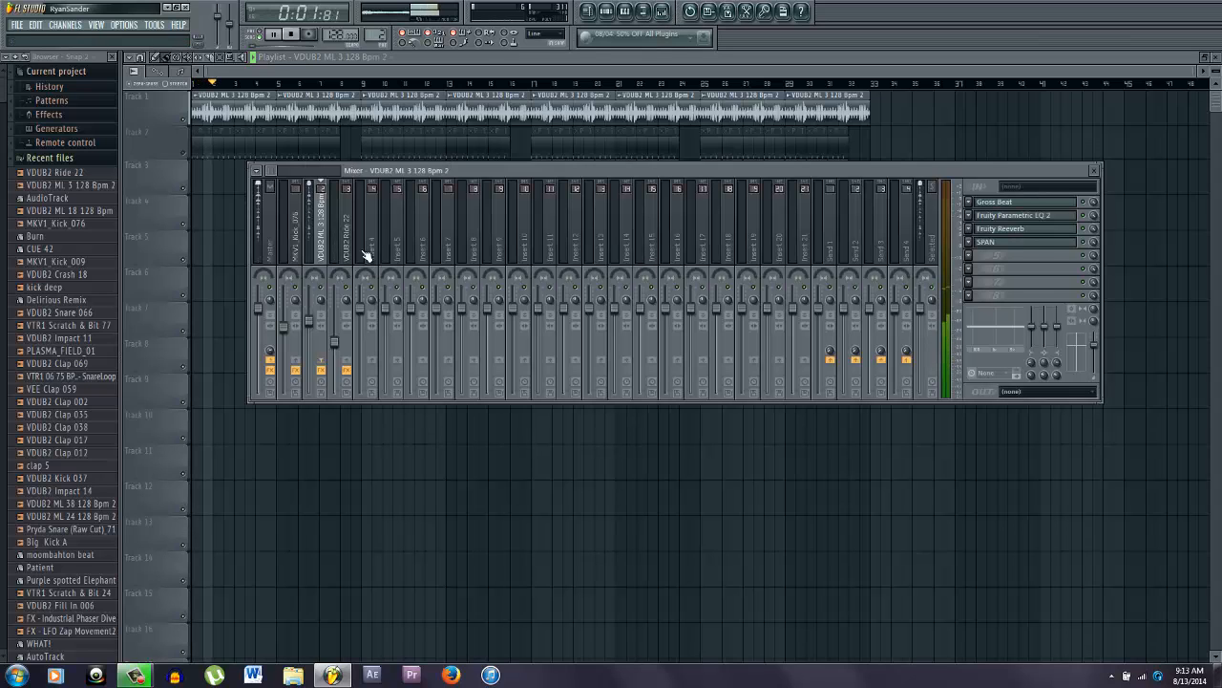
left_click(1015, 241)
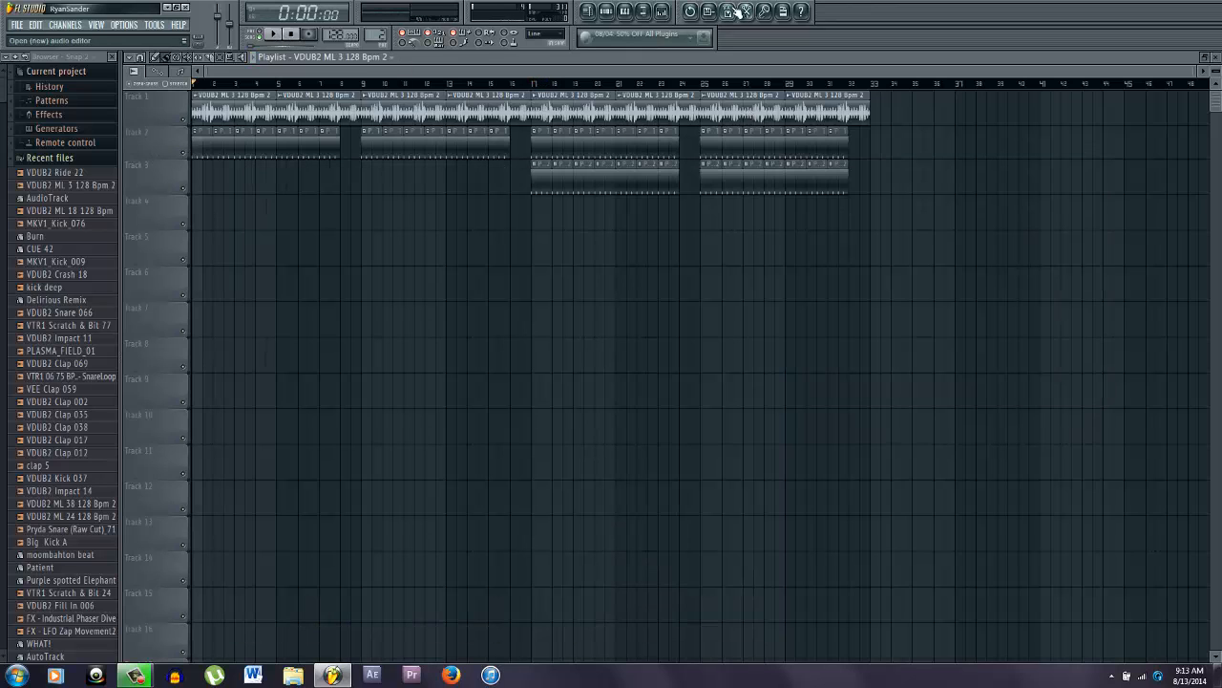
- Reopen the loop's Fruity Parametric EQ 2 and move band 7 a little further down in frequency
left_click(662, 10)
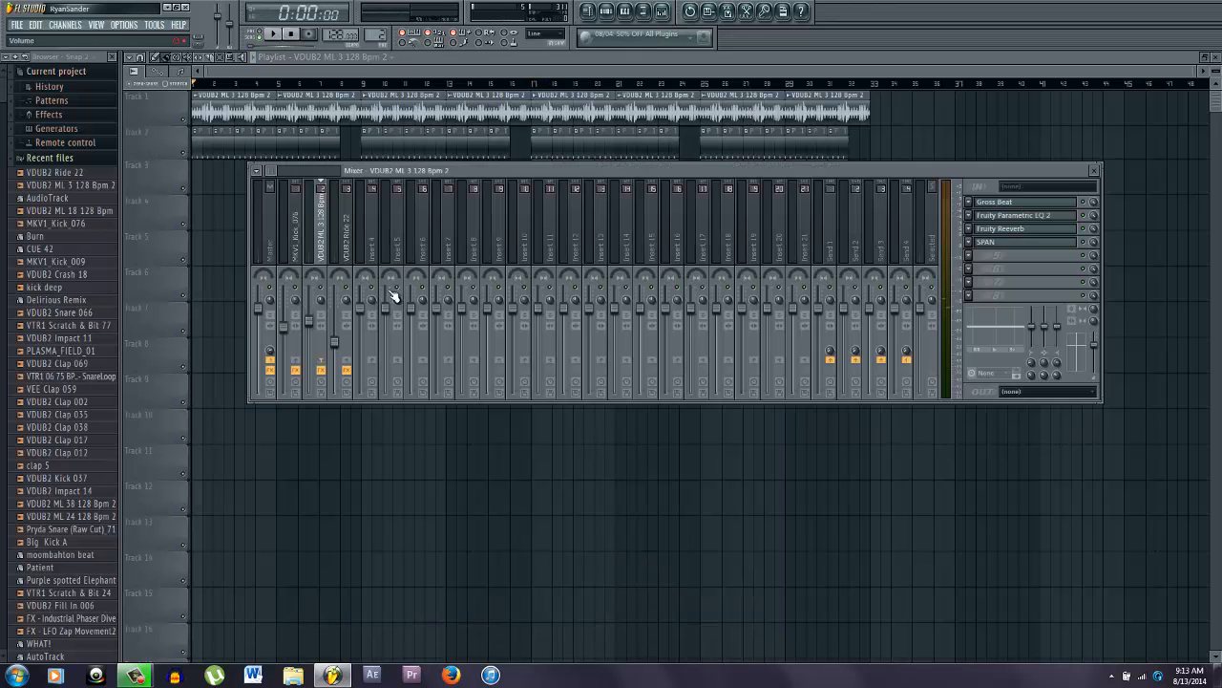
left_click(998, 216)
left_click_drag(423, 334, 412, 335)
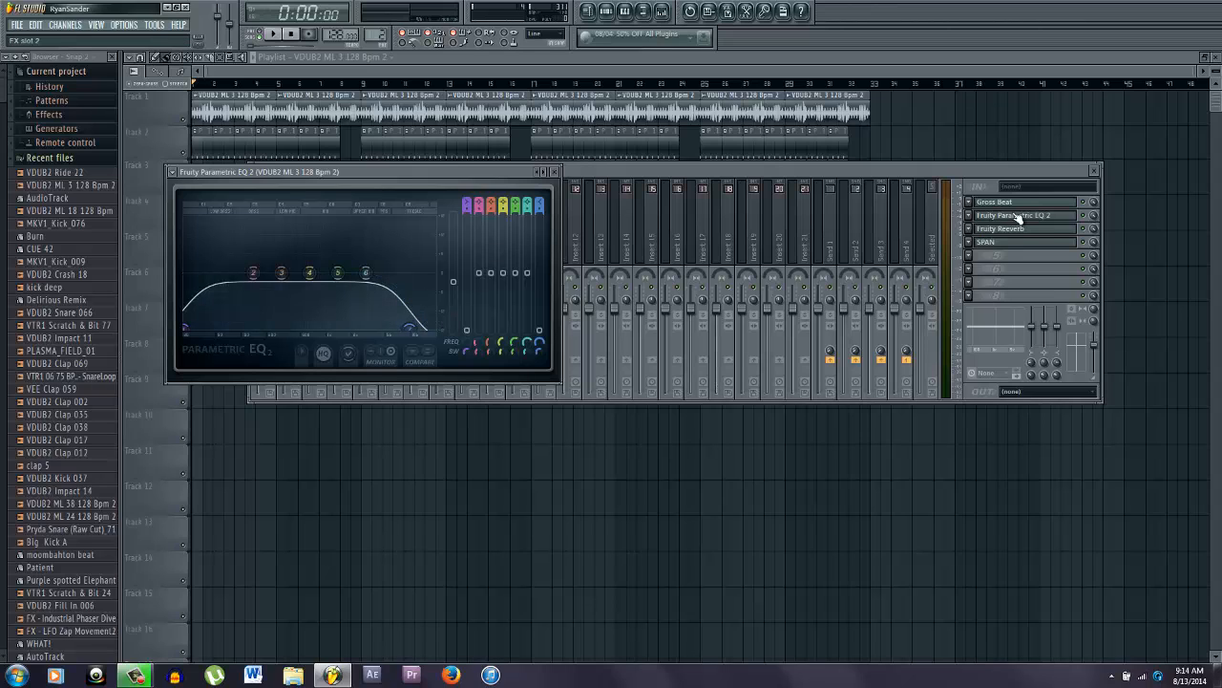
- Remove SPAN from the loop's fourth effect slot and return to the playlist
left_click(987, 258)
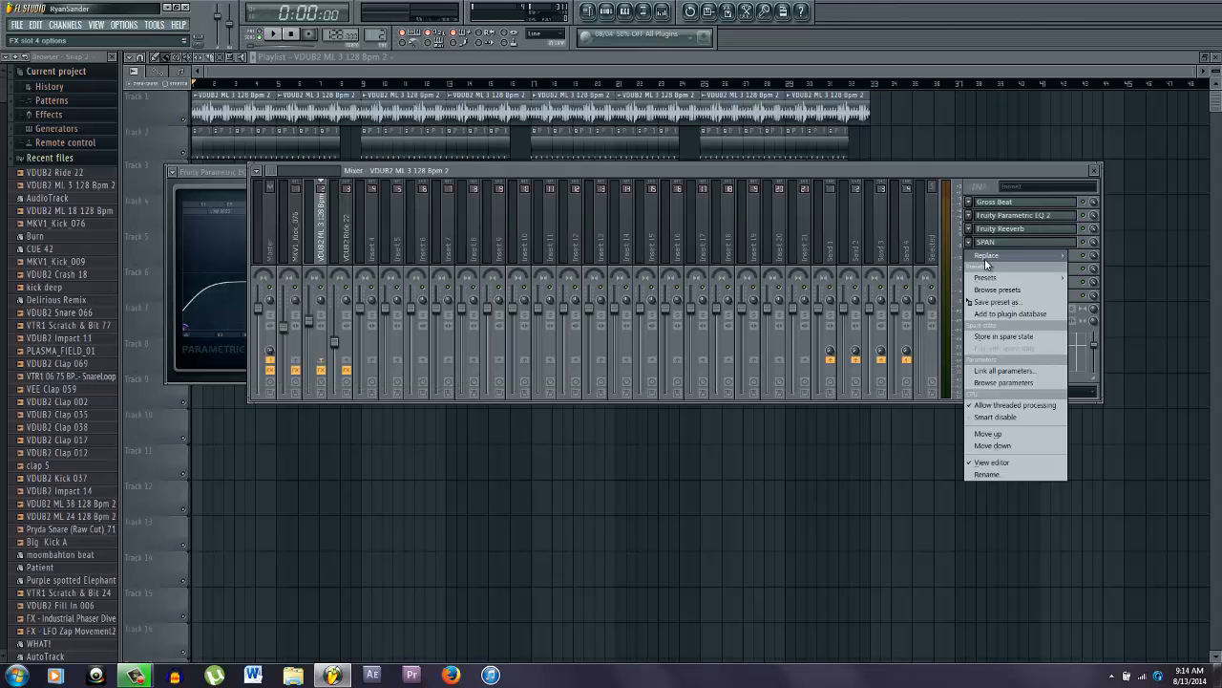
mouse_move(987, 262)
left_click(1036, 75)
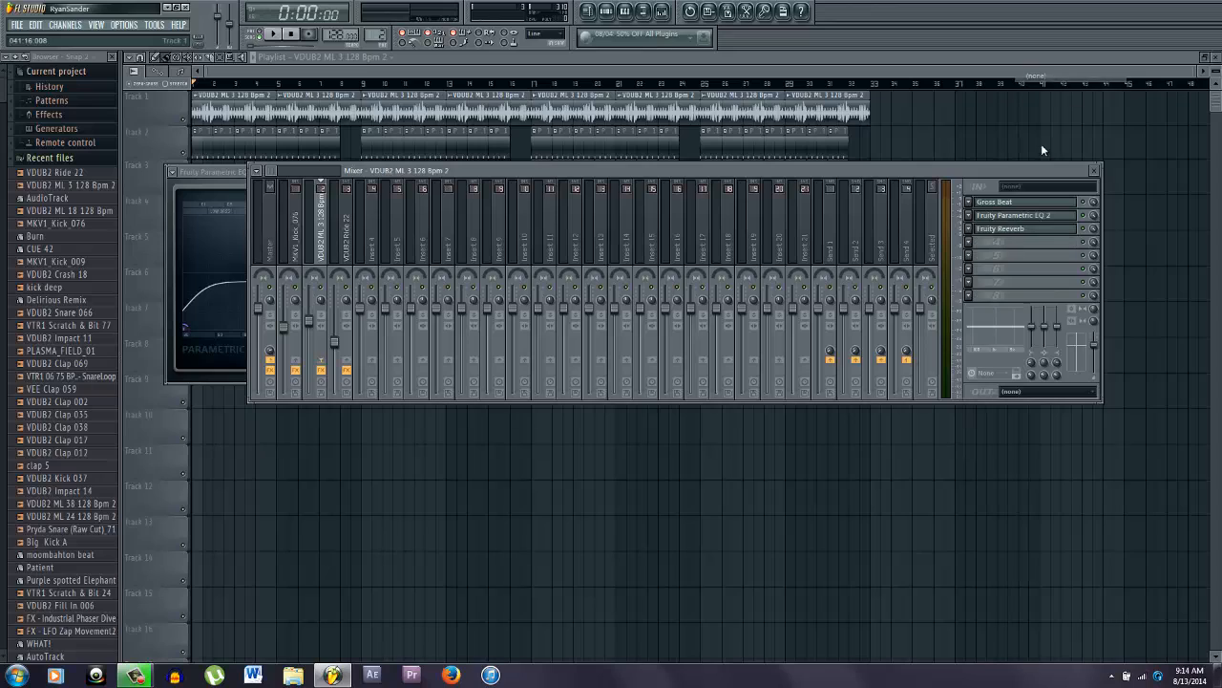
left_click(542, 68)
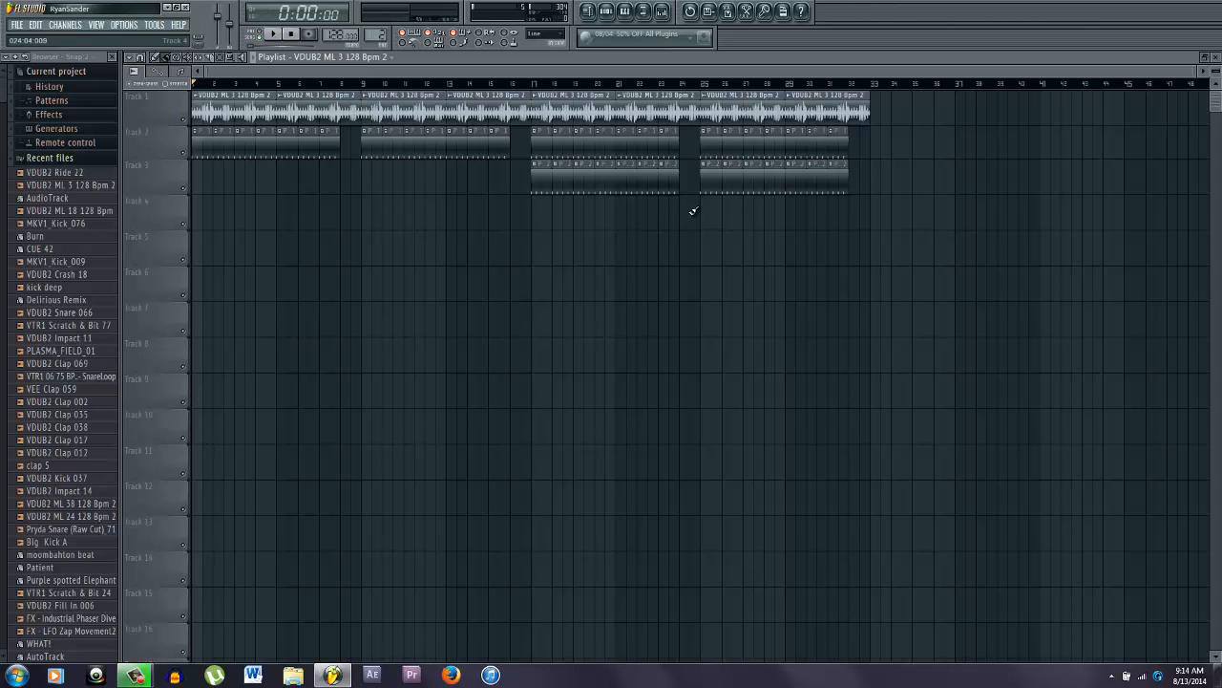
- Select VDUB2 Clap 035 in the recent files and switch the step sequencer to the empty pattern 3
right_click(45, 413)
left_click(327, 364)
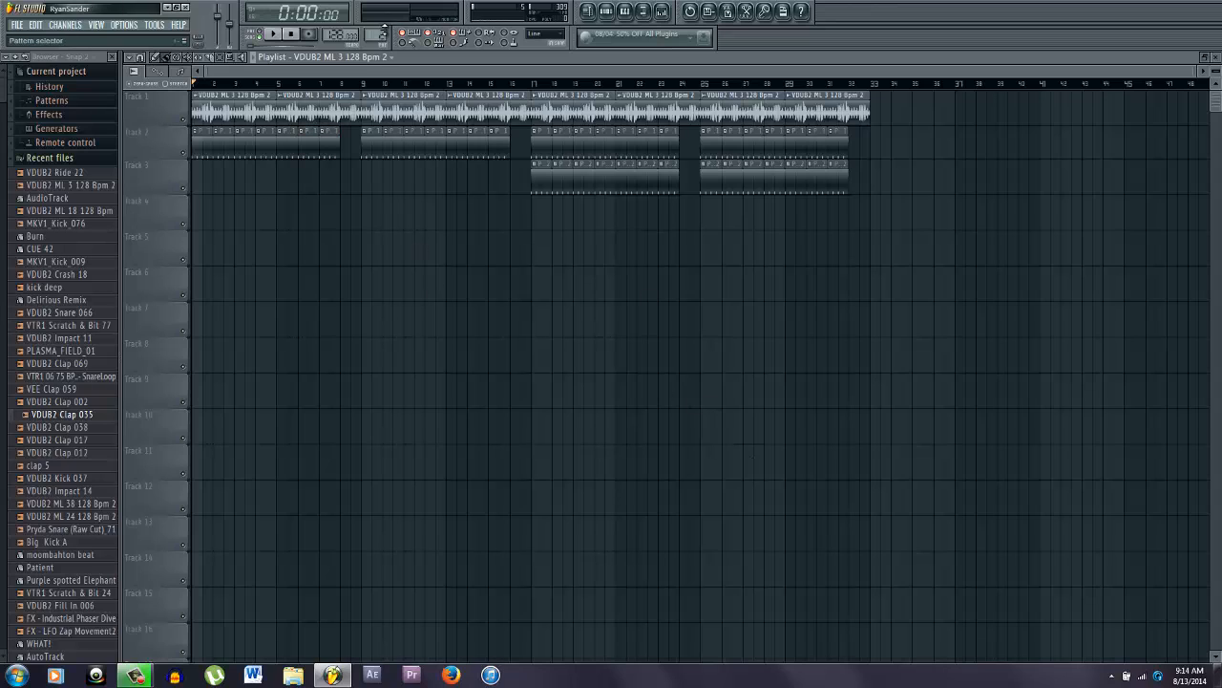
left_click(378, 37)
left_click_drag(376, 21, 377, 37)
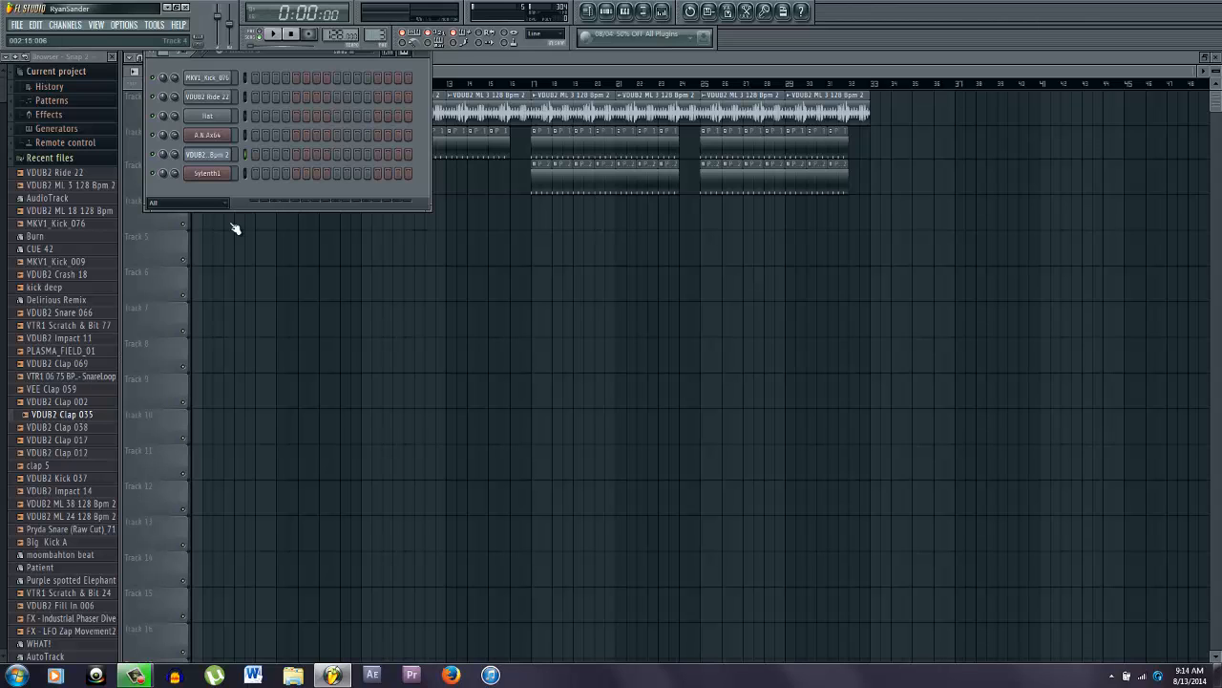
- Open the A.N.A. synth channel and load its Basic Bass preset
left_click(219, 137)
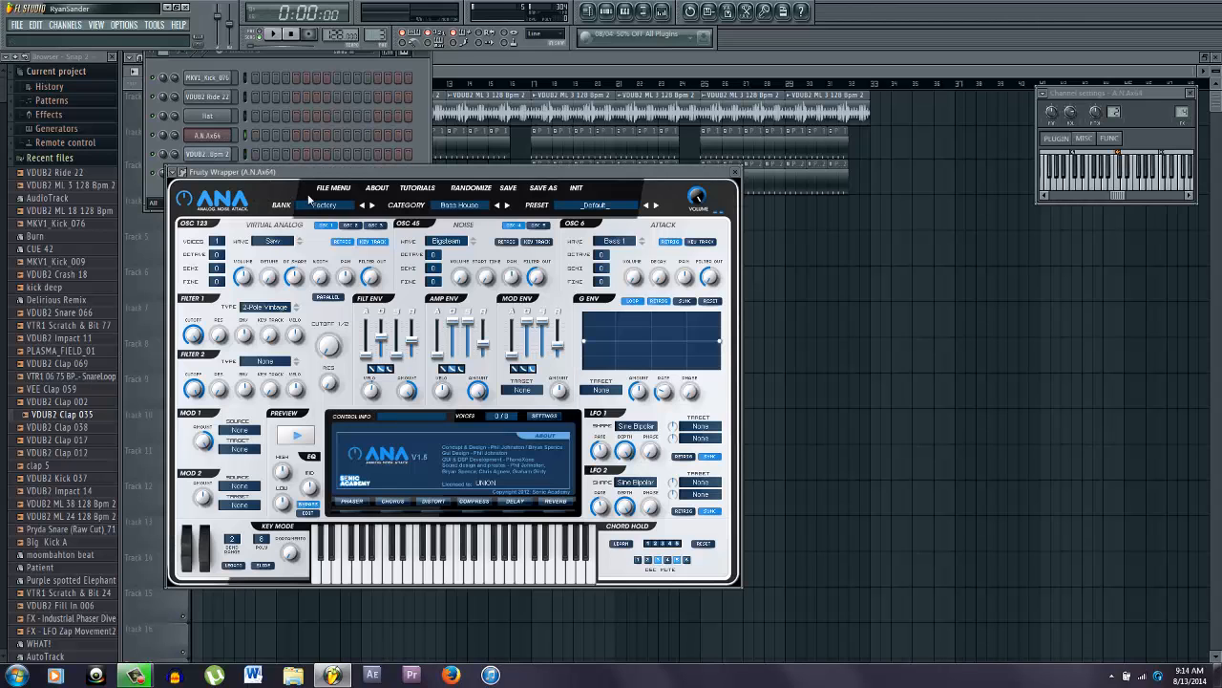
left_click(612, 207)
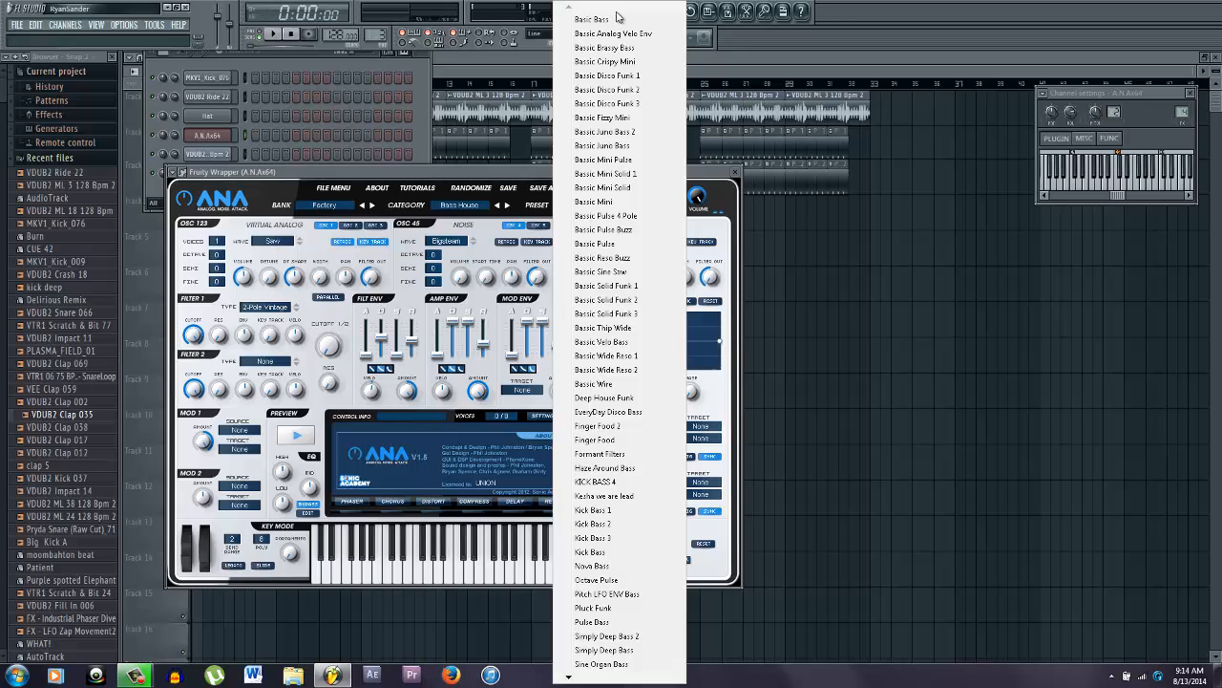
left_click(616, 18)
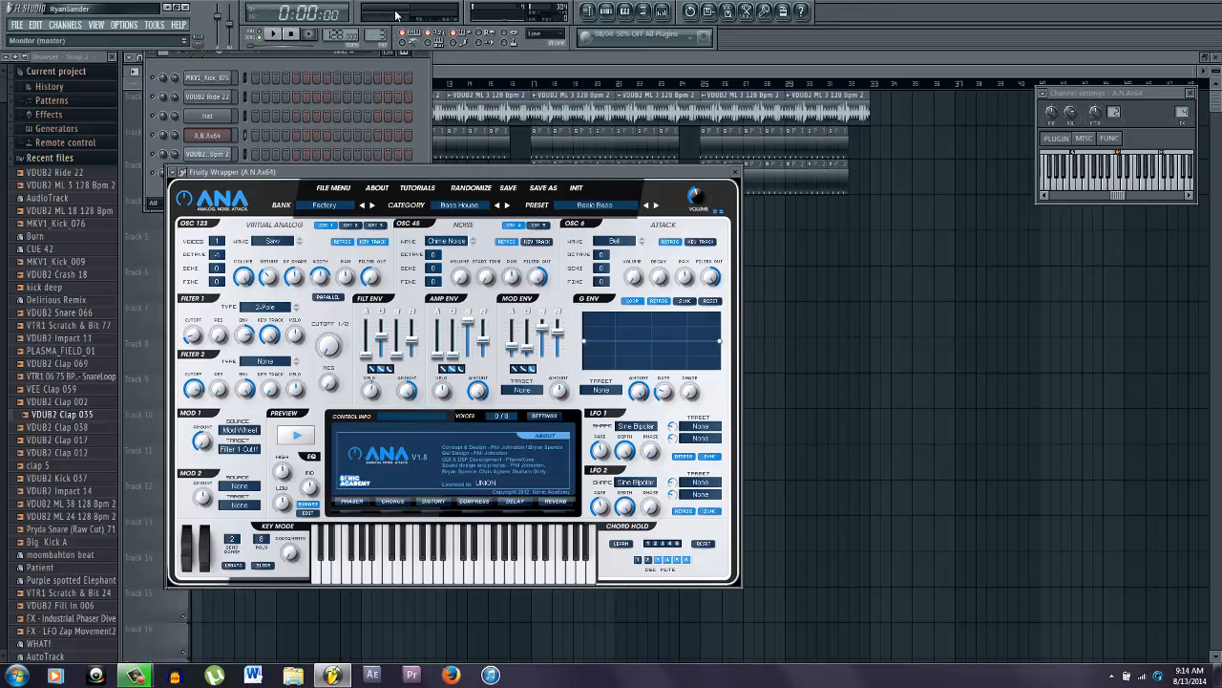
- Play the song and link the ANA channel to mixer insert 4, then stop playback
left_click(273, 34)
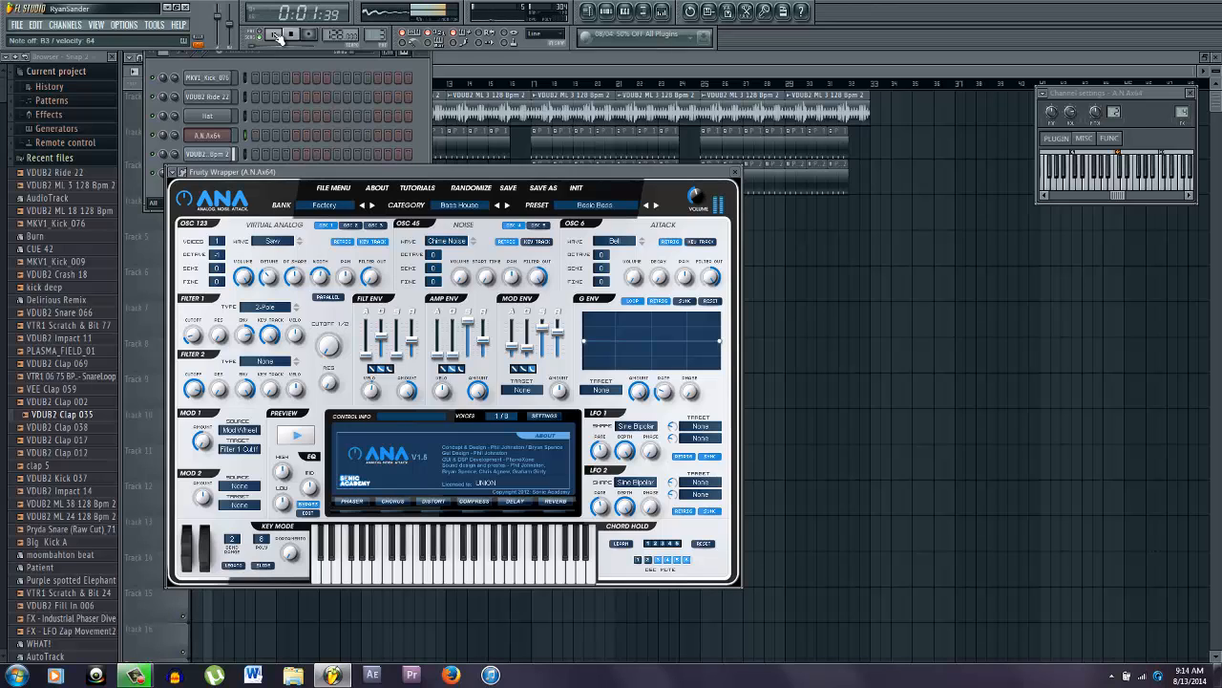
left_click(662, 12)
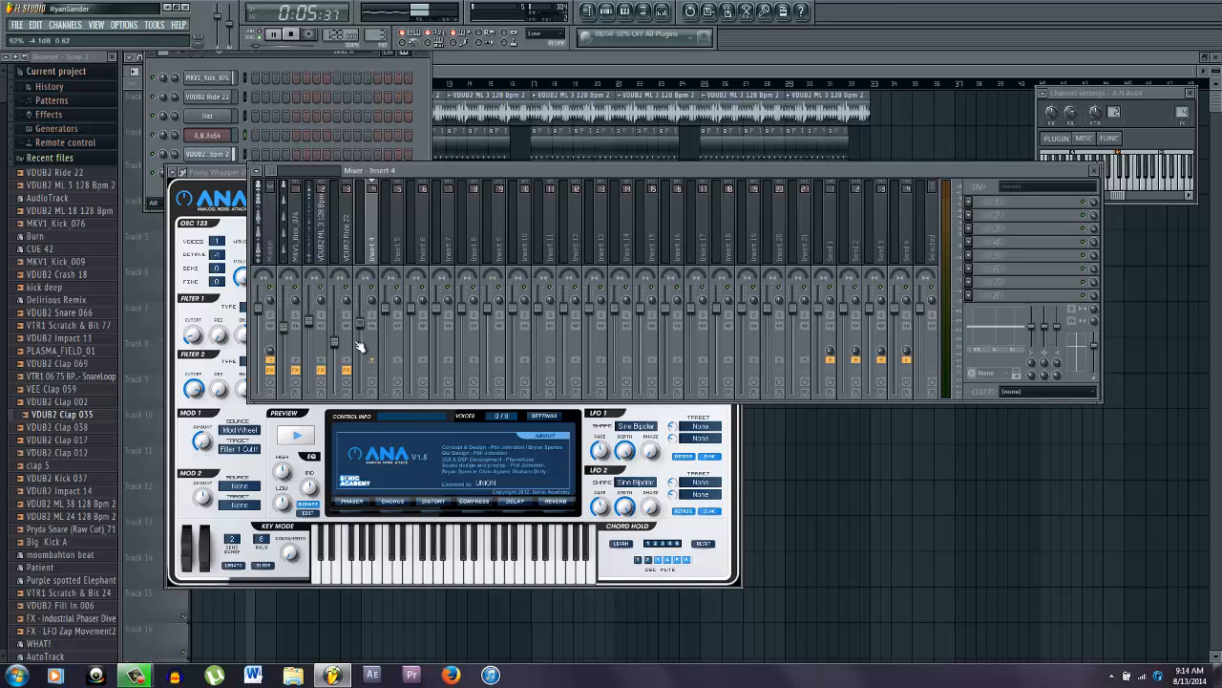
right_click(375, 250)
mouse_move(448, 225)
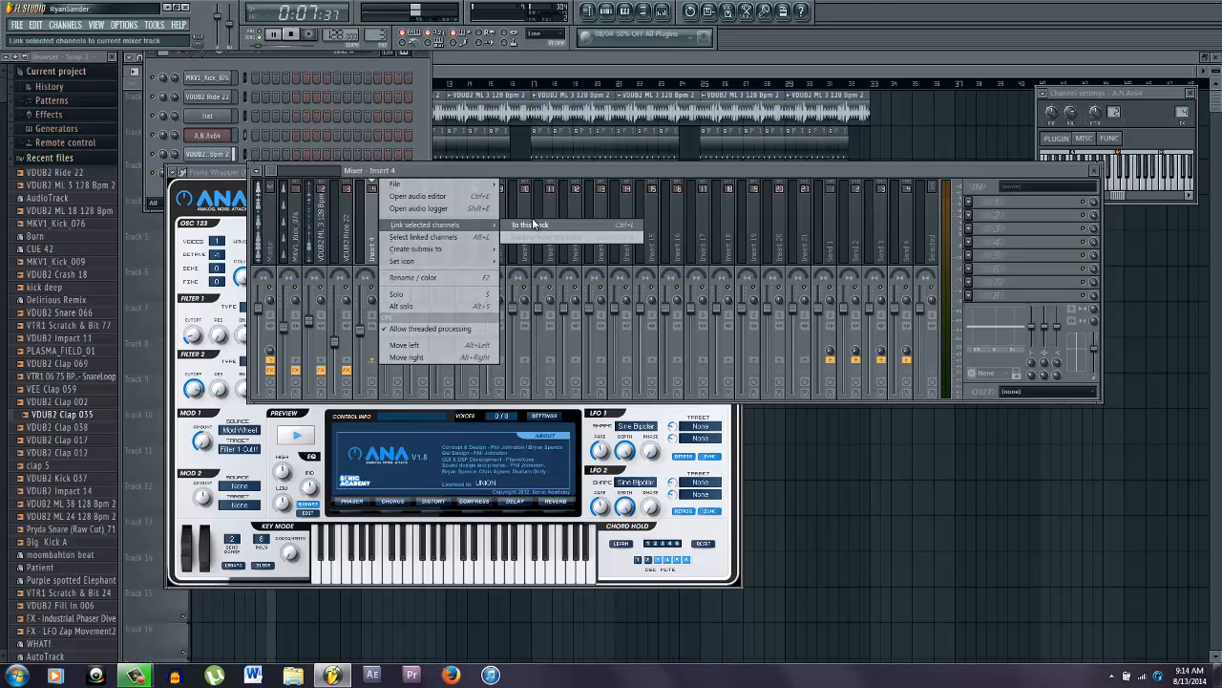
left_click(532, 225)
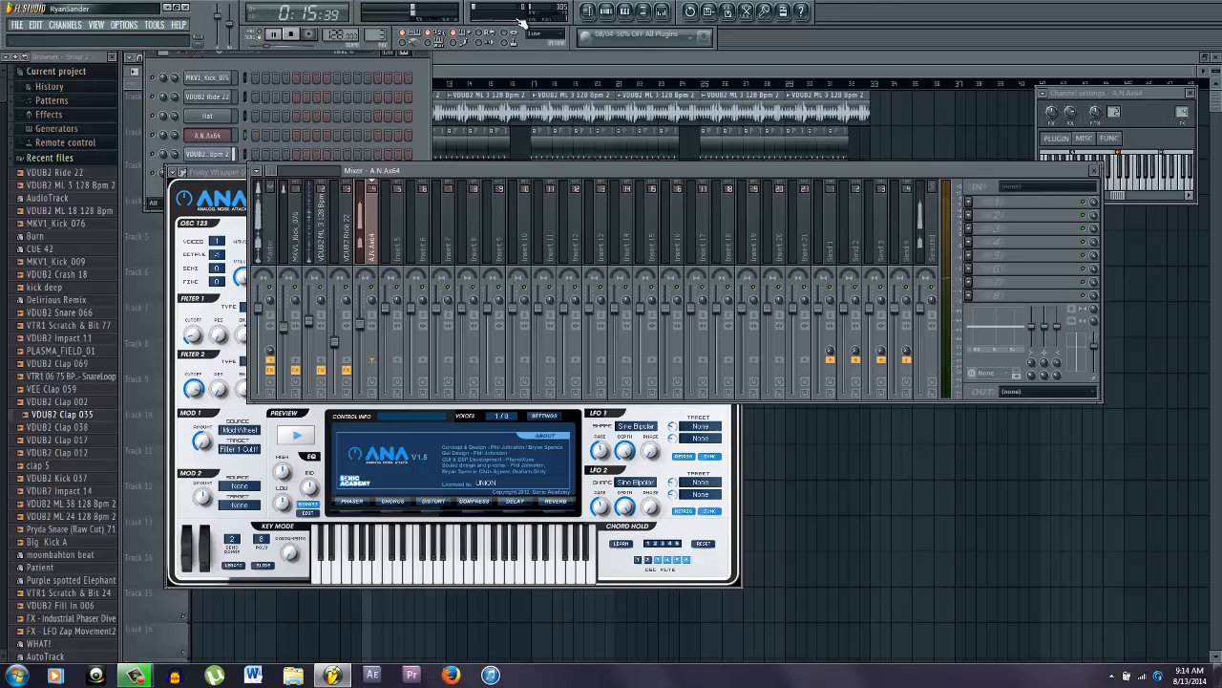
left_click(292, 34)
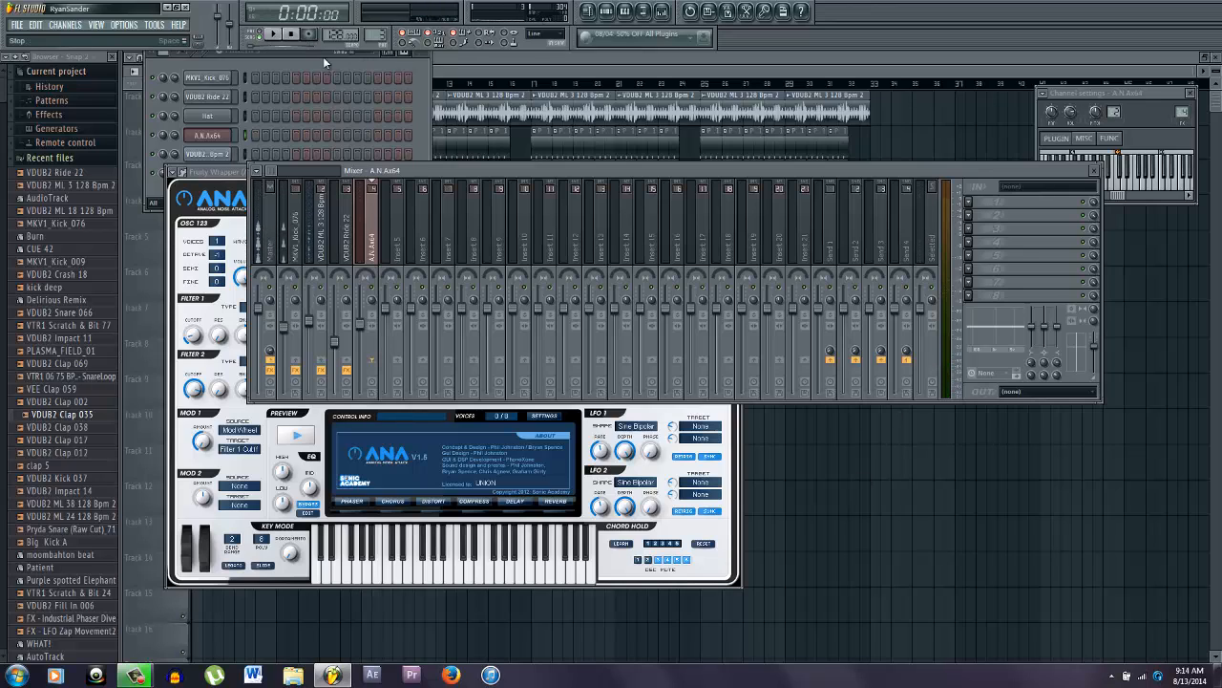
- Open the ANA channel's piano roll and place four off-beat G#4 notes in the first bar
right_click(222, 140)
left_click(272, 136)
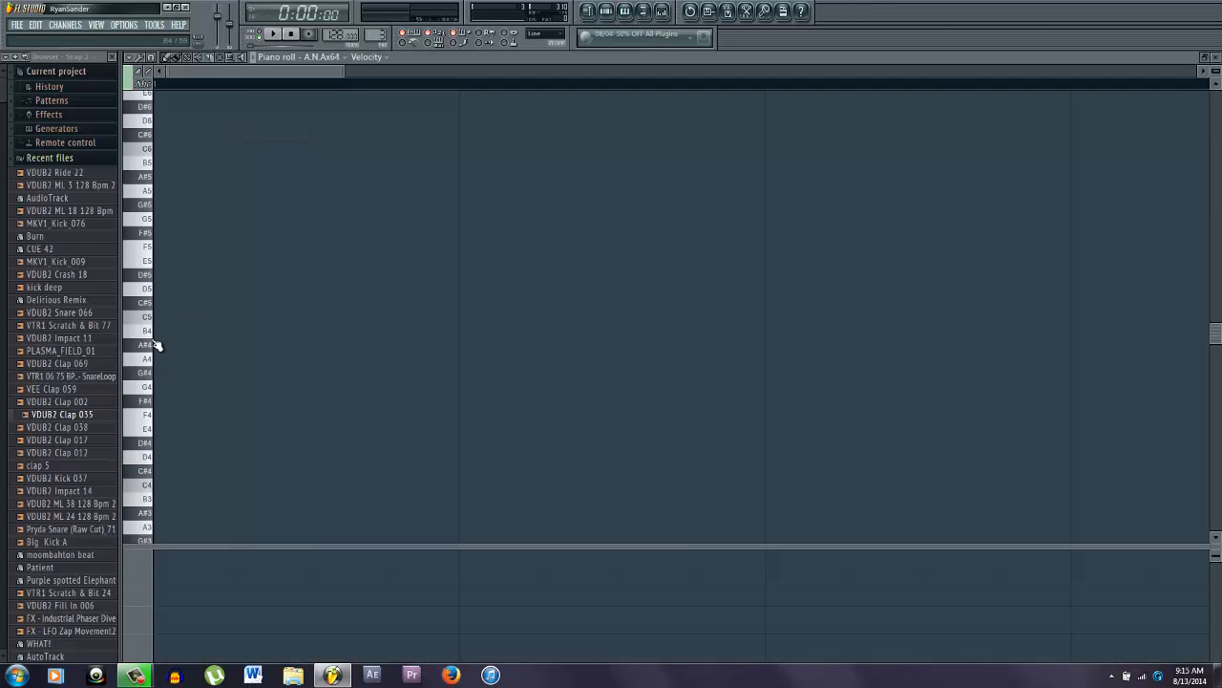
left_click(306, 371)
scroll(328, 401, "down", 3)
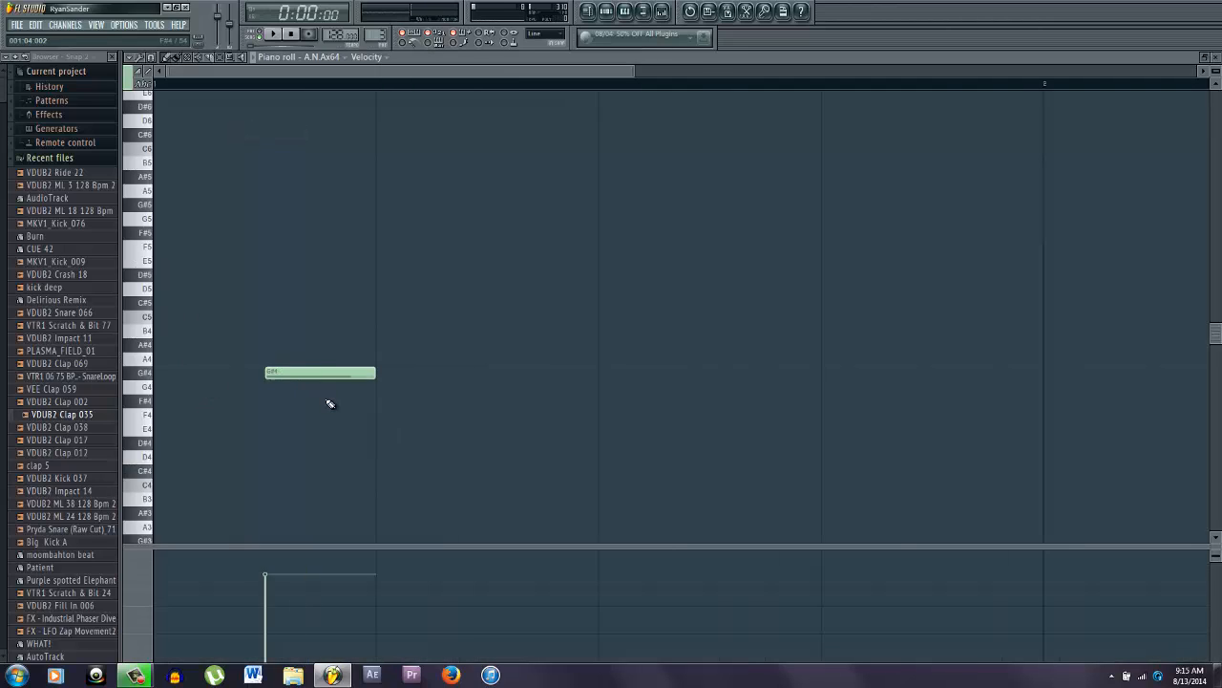
left_click_drag(228, 375, 307, 373)
left_click(280, 373)
left_click(344, 375)
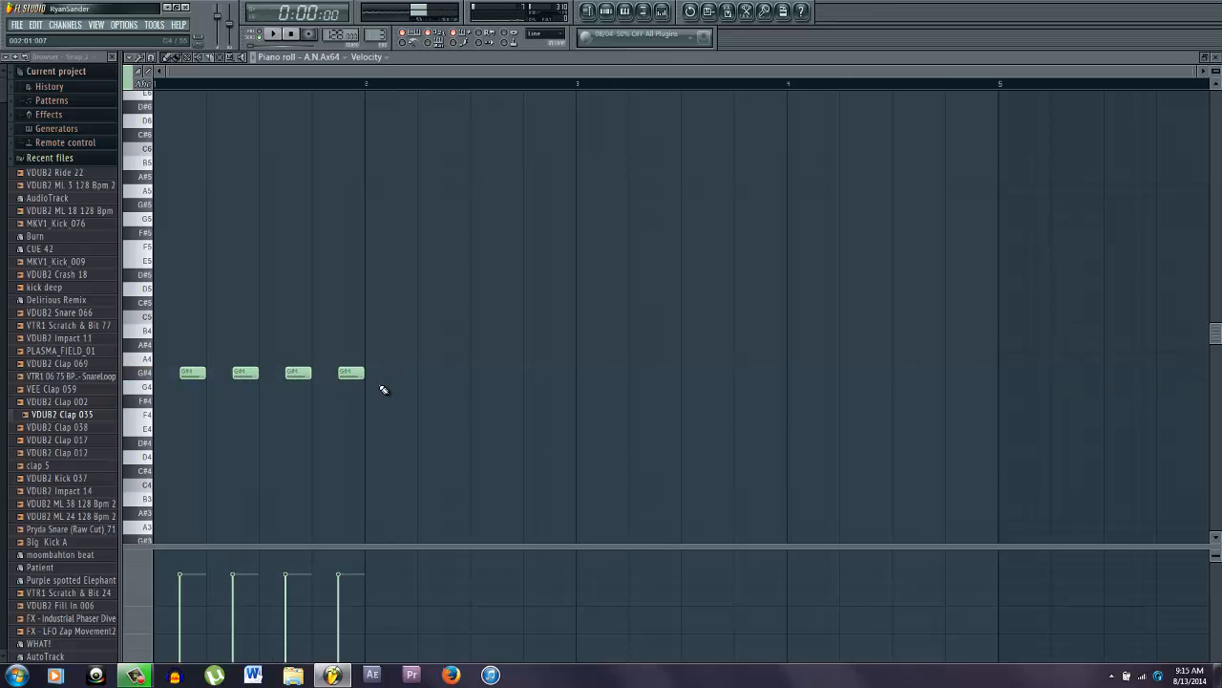
- Transpose all four notes down one octave to G#3 and play the pattern in pattern mode
left_click_drag(404, 379, 154, 324)
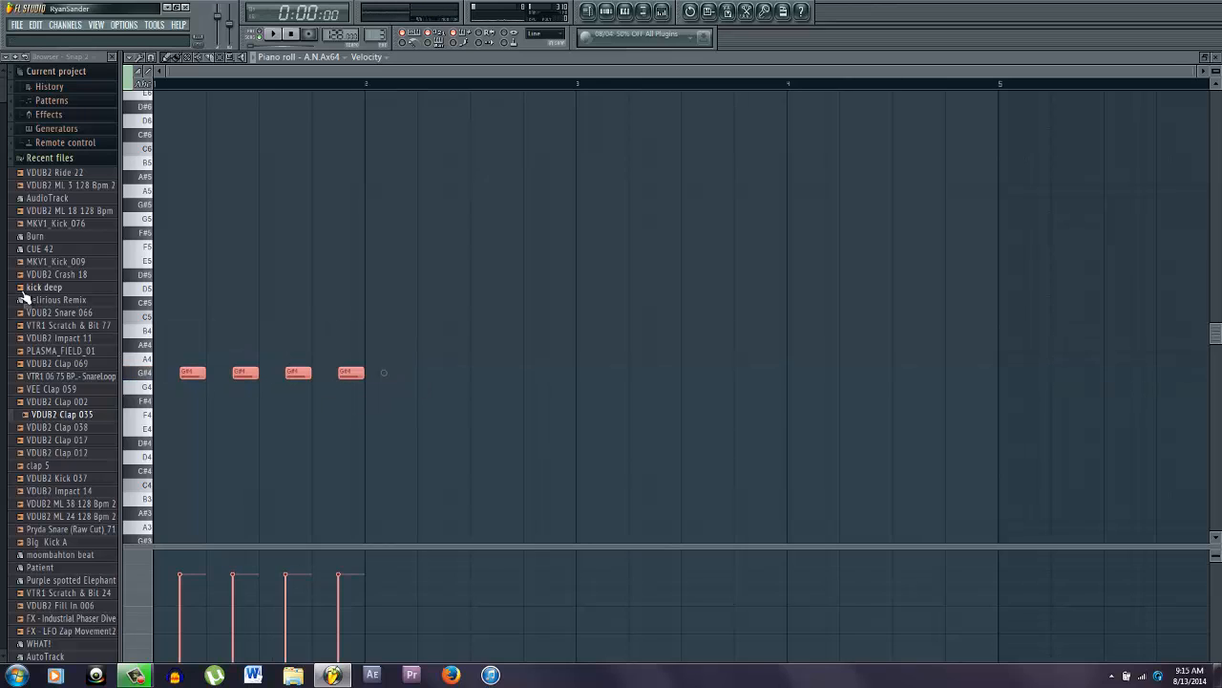
key("ctrl+Down")
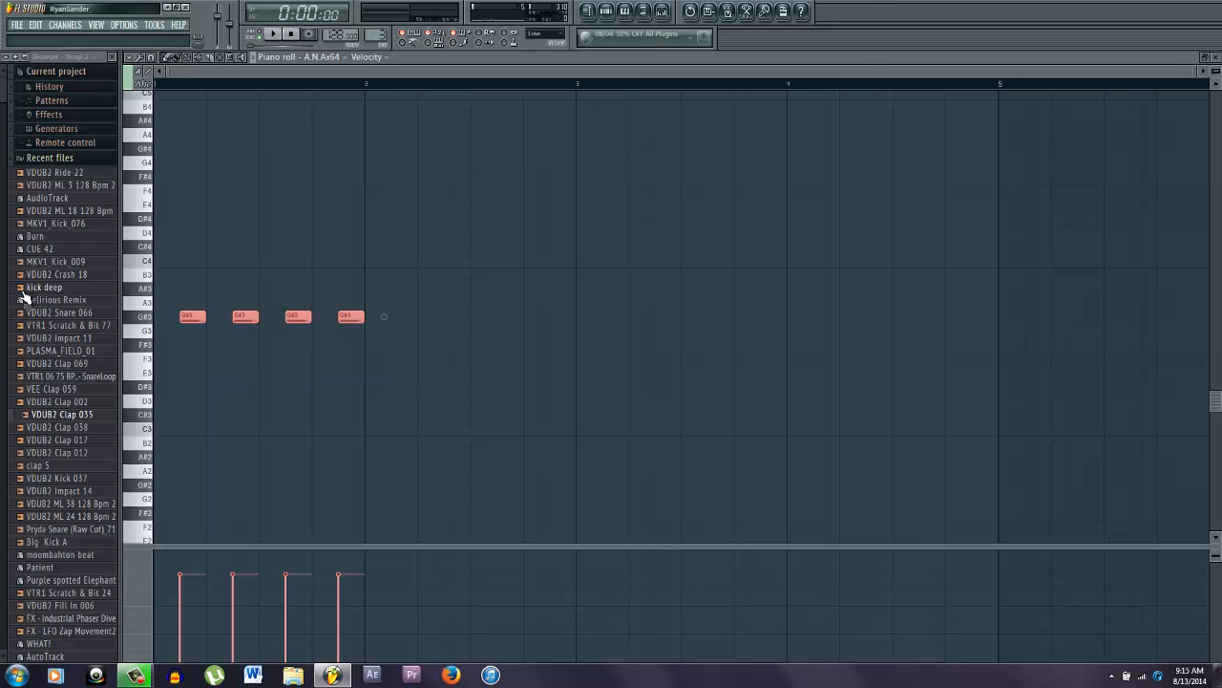
key("space")
left_click(253, 35)
left_click(271, 35)
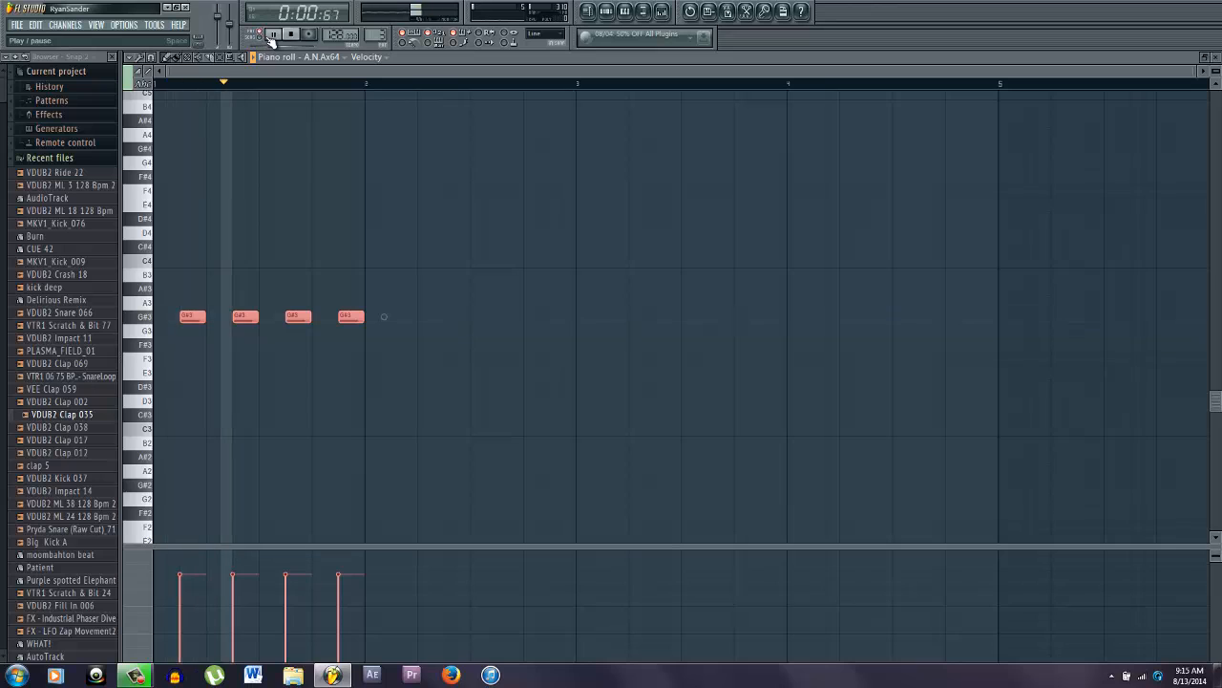
key("space")
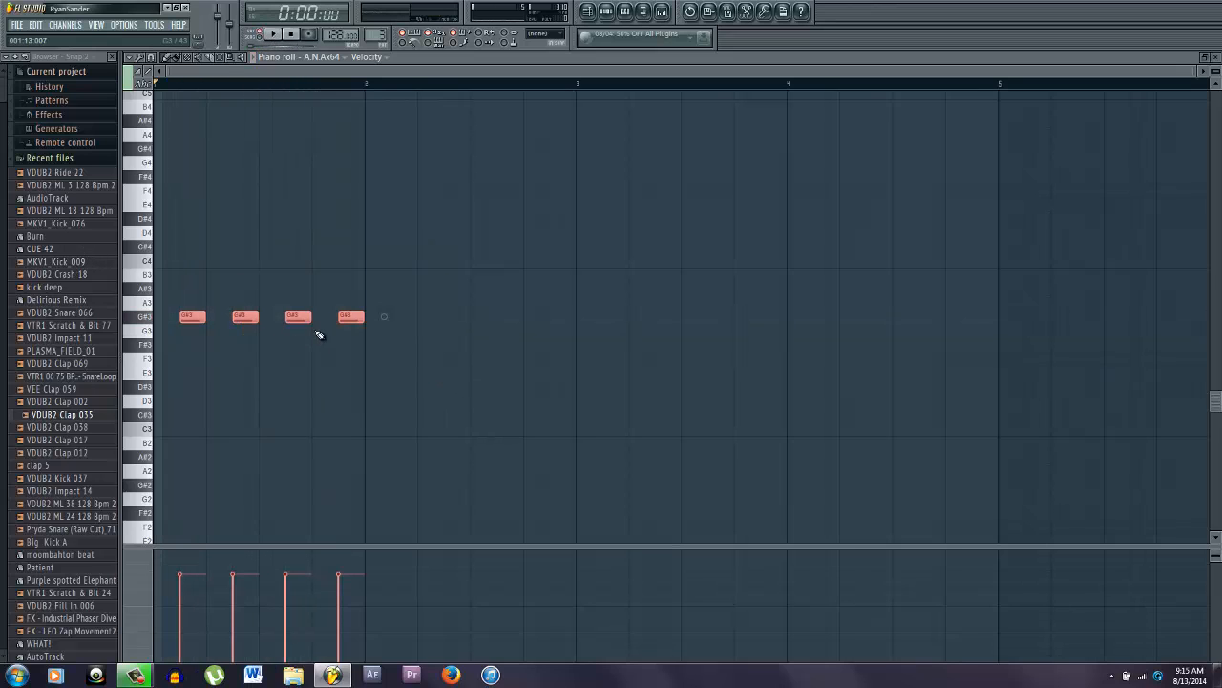
- Try to shorten the last G#3 note of bar 1 and check the piano roll's snap options
scroll(341, 335, "up", 5, "ctrl")
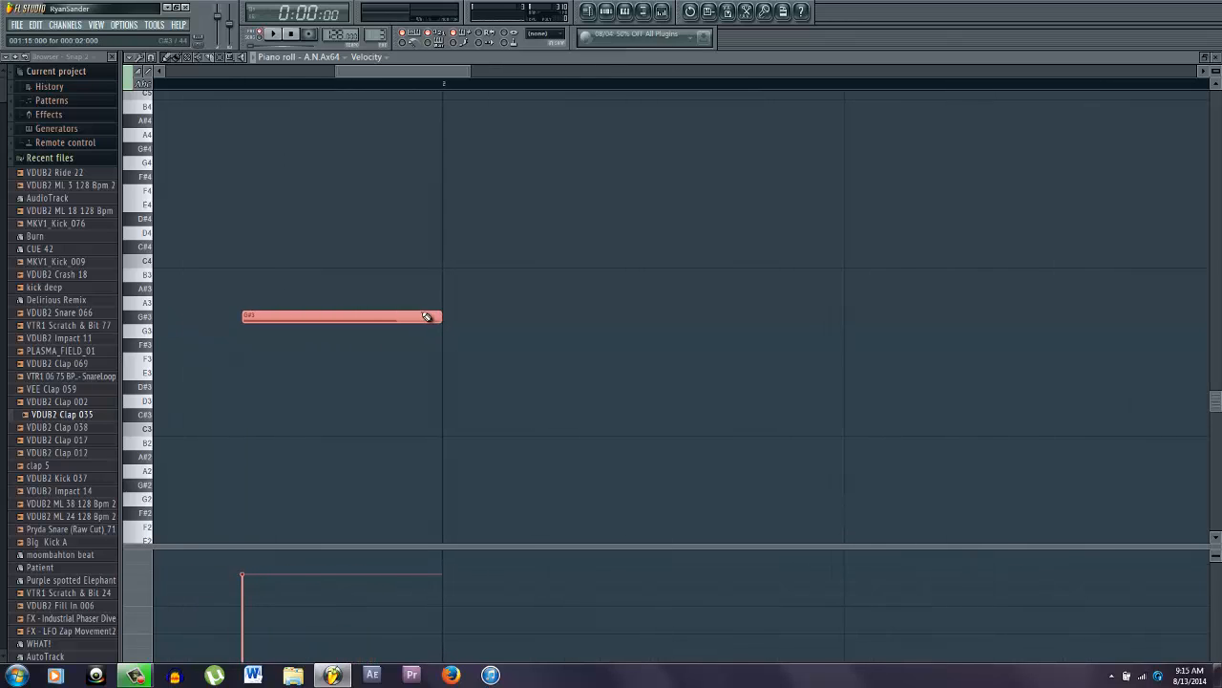
left_click(162, 57)
left_click(155, 58)
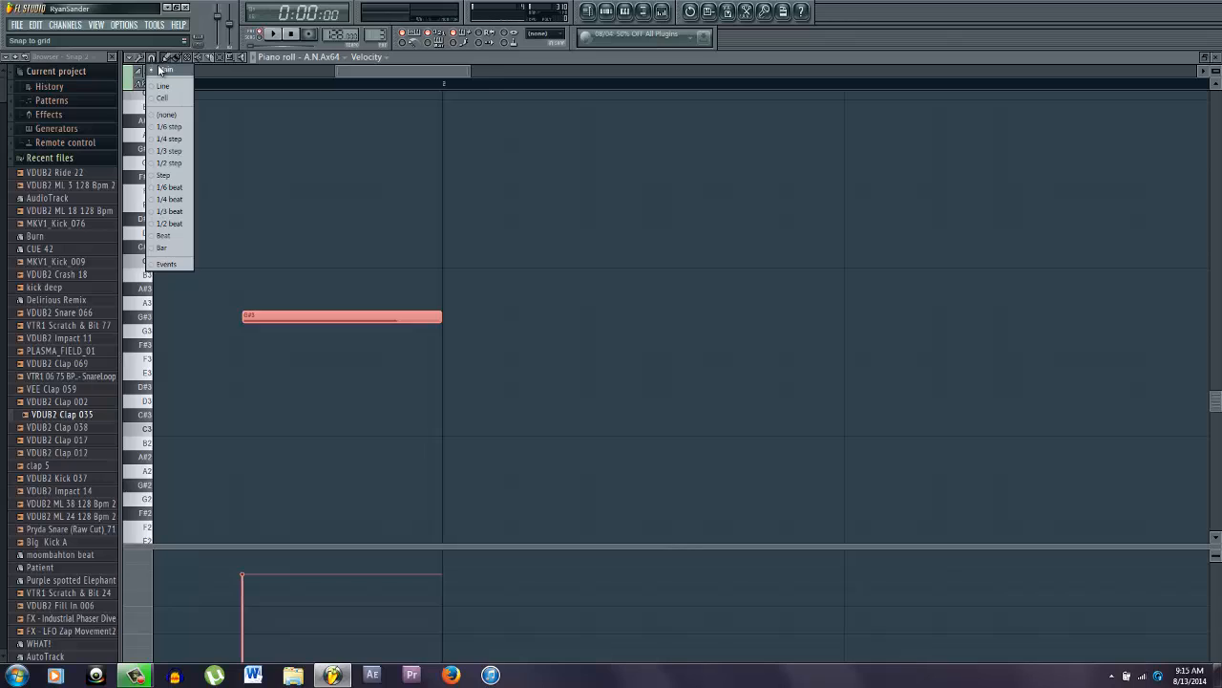
left_click(484, 195)
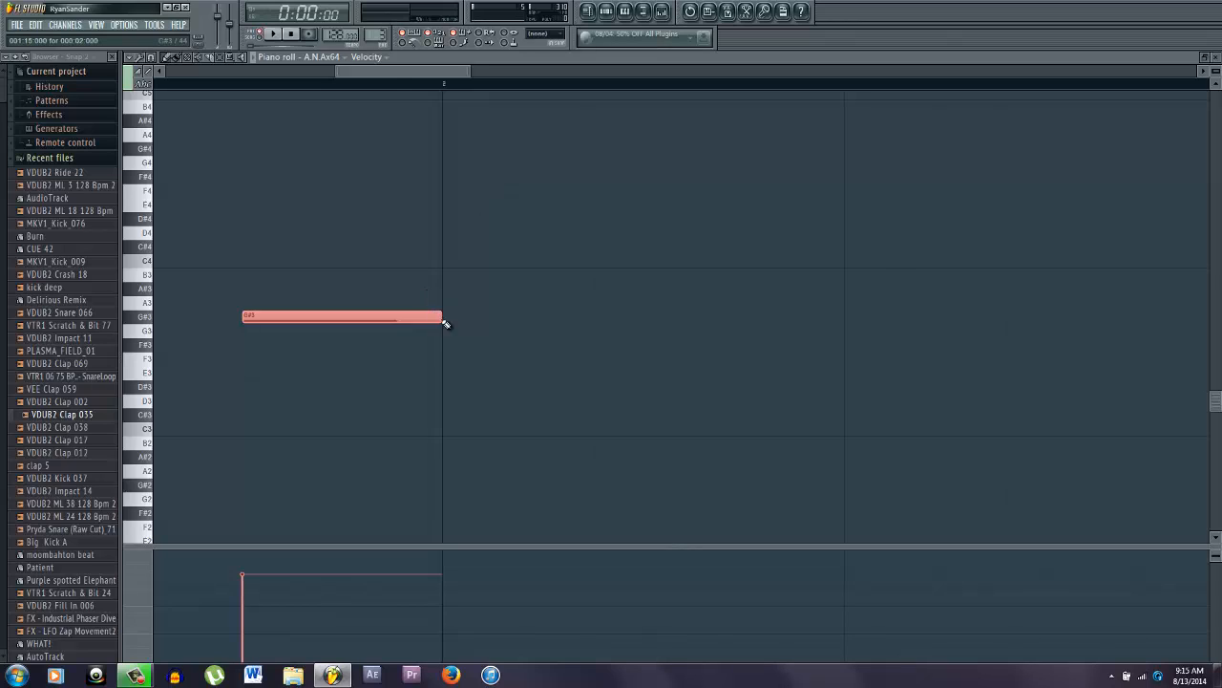
left_click_drag(444, 323, 445, 324)
scroll(405, 388, "up", 1)
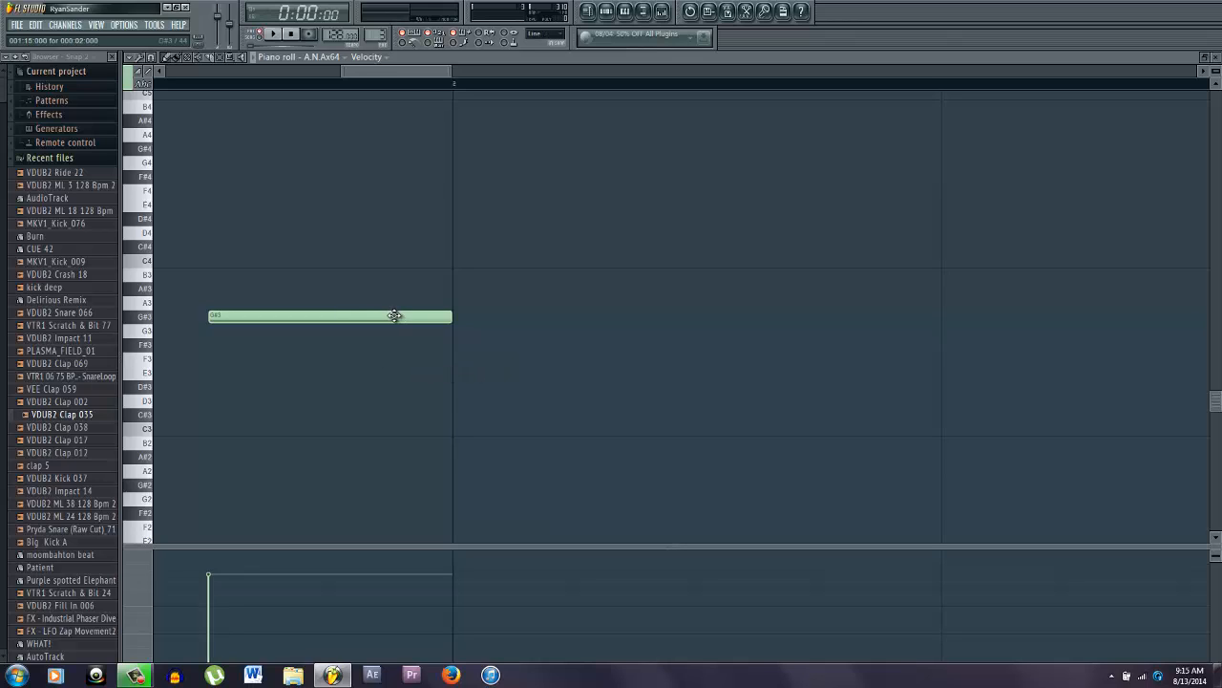
- Delete the last note of bar 1 and undo the deletion
right_click(443, 316)
left_click(36, 24)
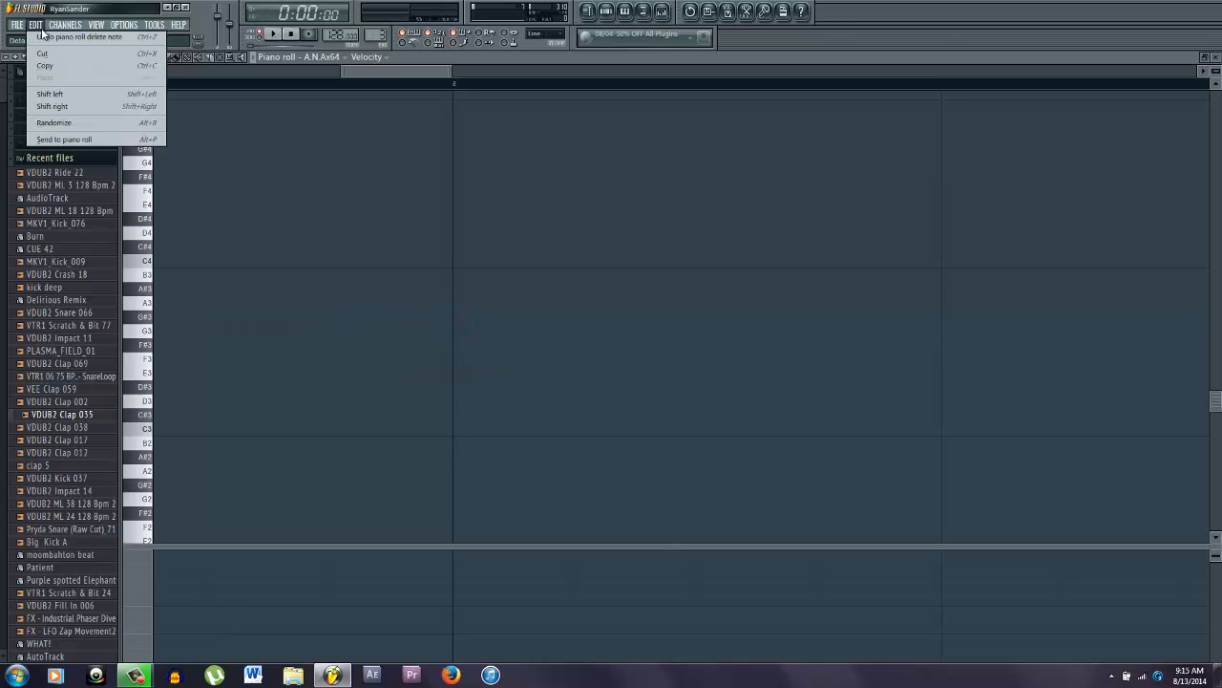
left_click(57, 39)
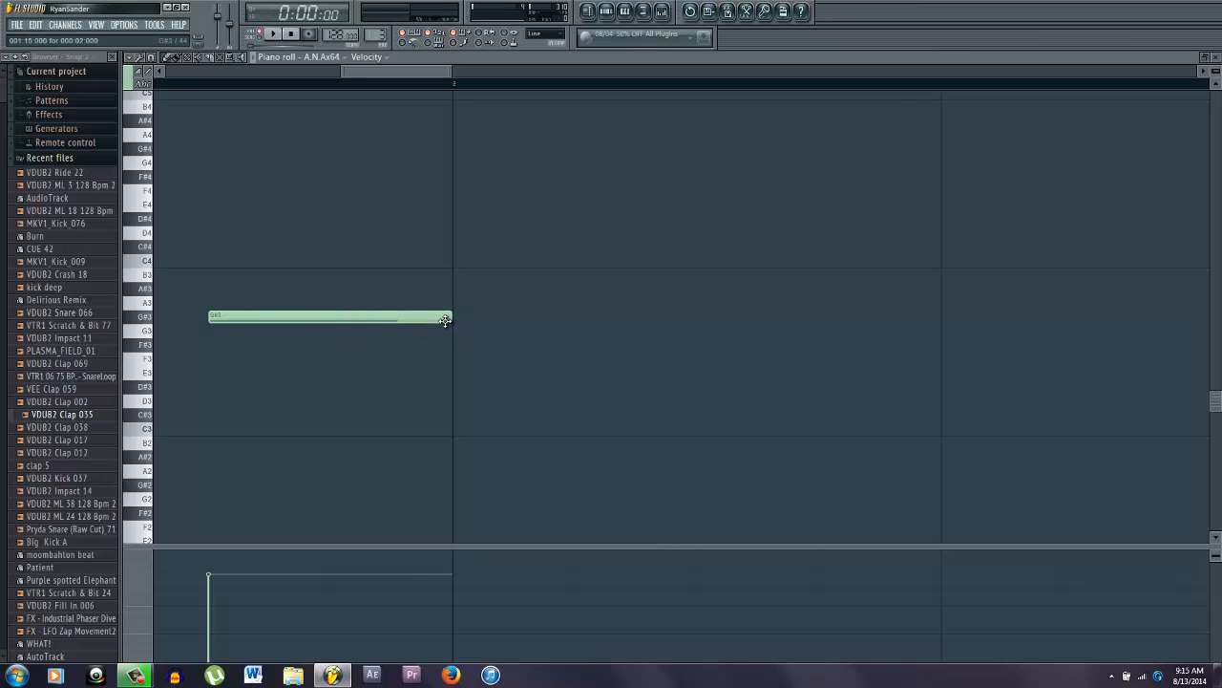
- Try again to trim the end of the last note in bar 1 and review the snap options
scroll(444, 319, "down", 1)
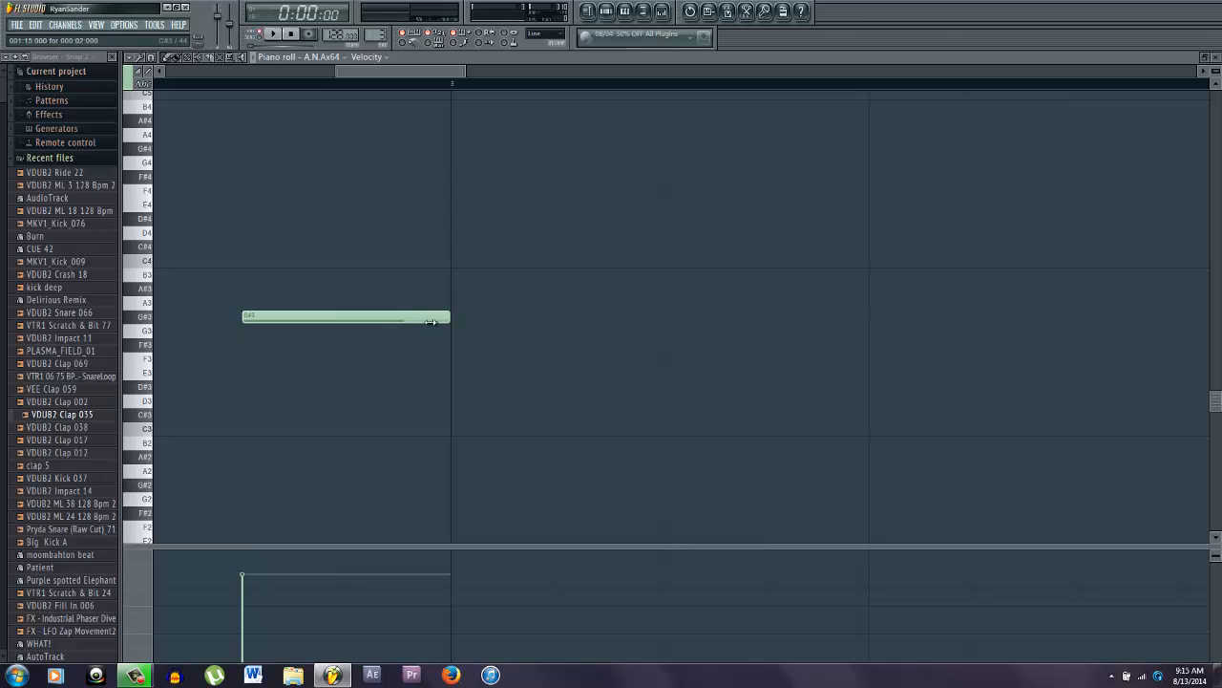
scroll(442, 334, "up", 1)
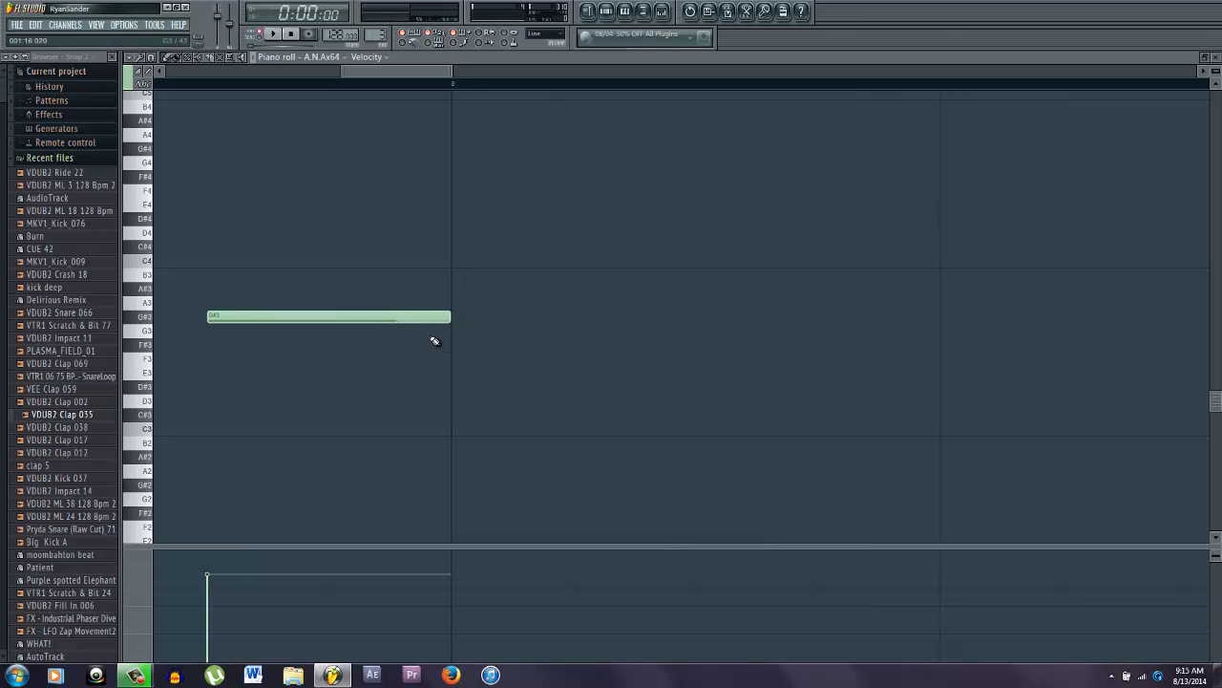
mouse_move(449, 317)
left_mouse_down()
mouse_move(410, 329)
mouse_move(439, 329)
left_mouse_up()
left_click(151, 58)
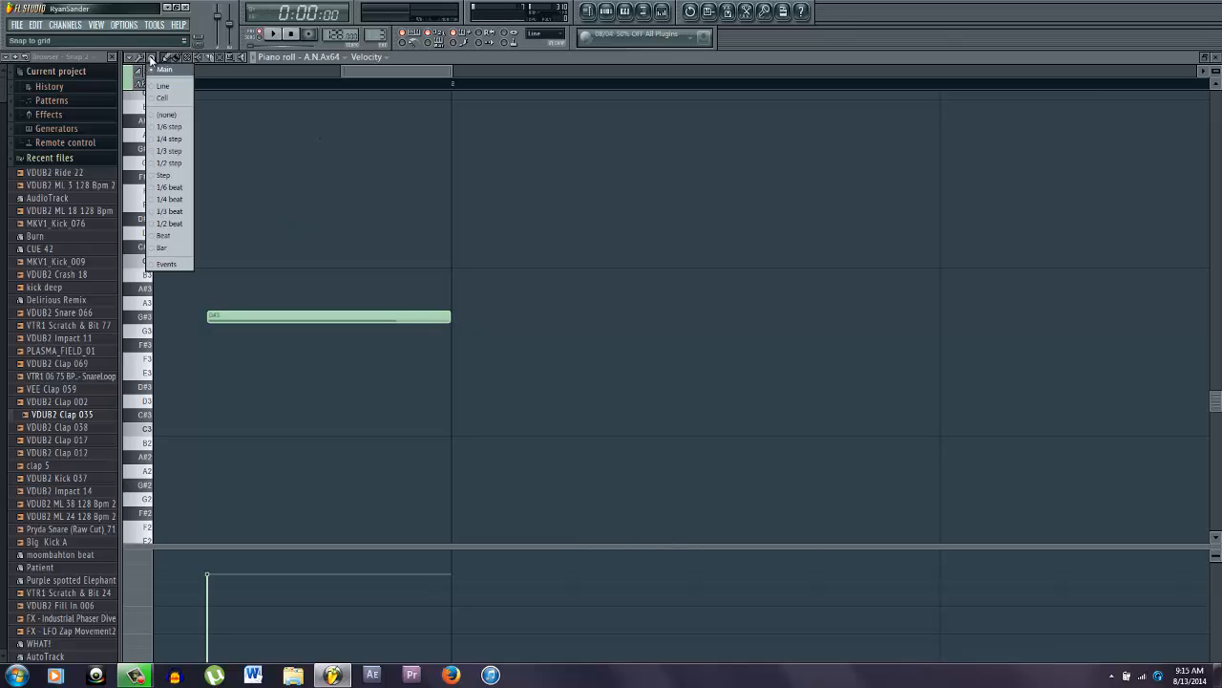
left_click(560, 226)
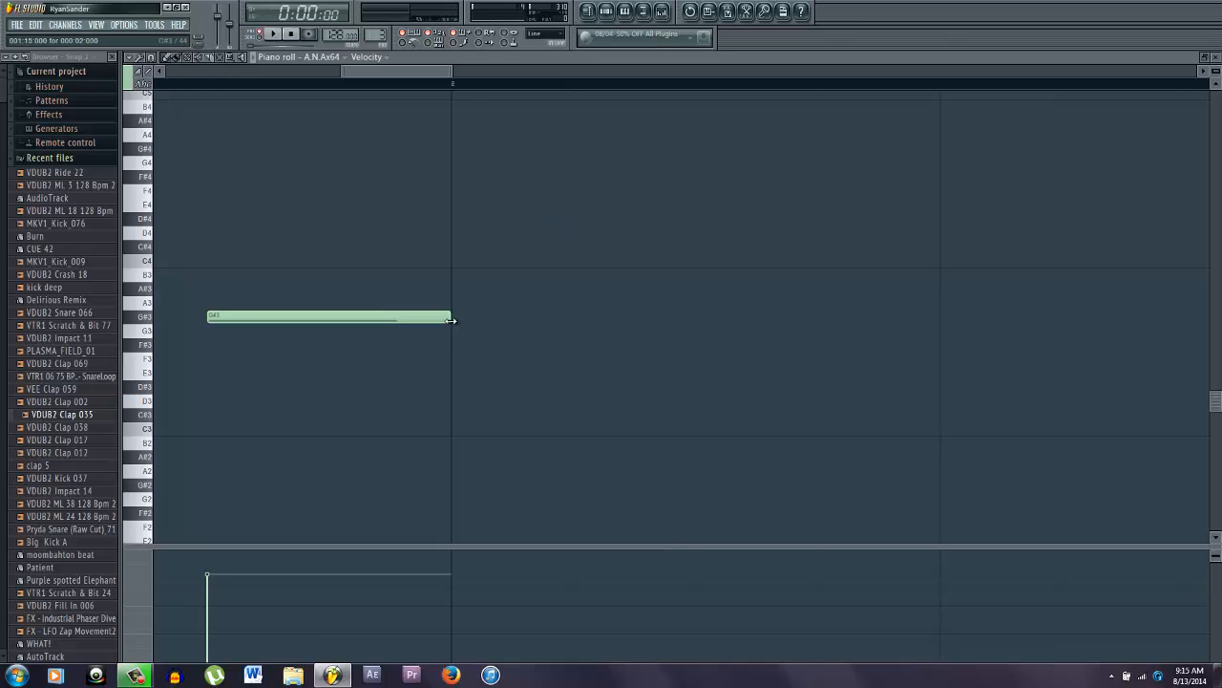
mouse_move(450, 319)
left_mouse_down()
mouse_move(353, 321)
mouse_move(440, 322)
left_mouse_up()
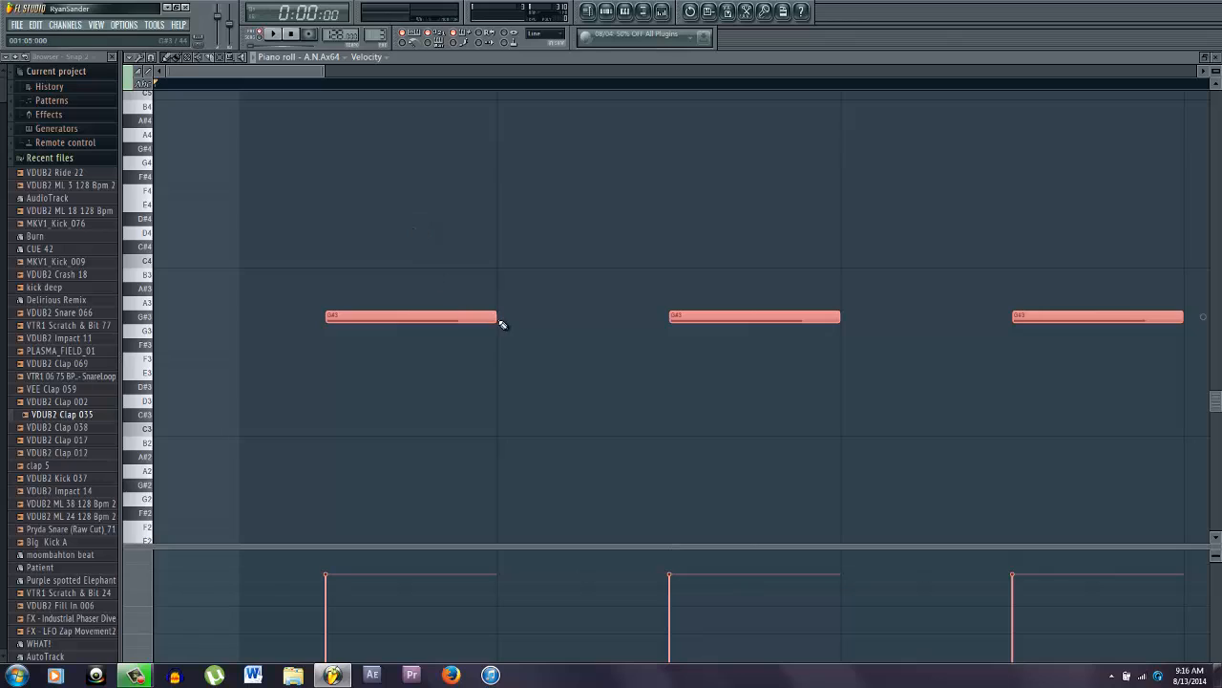
- Shorten all four G#3 notes slightly so each ends just before the beat, deselect them and play the pattern
left_click_drag(494, 318, 474, 322)
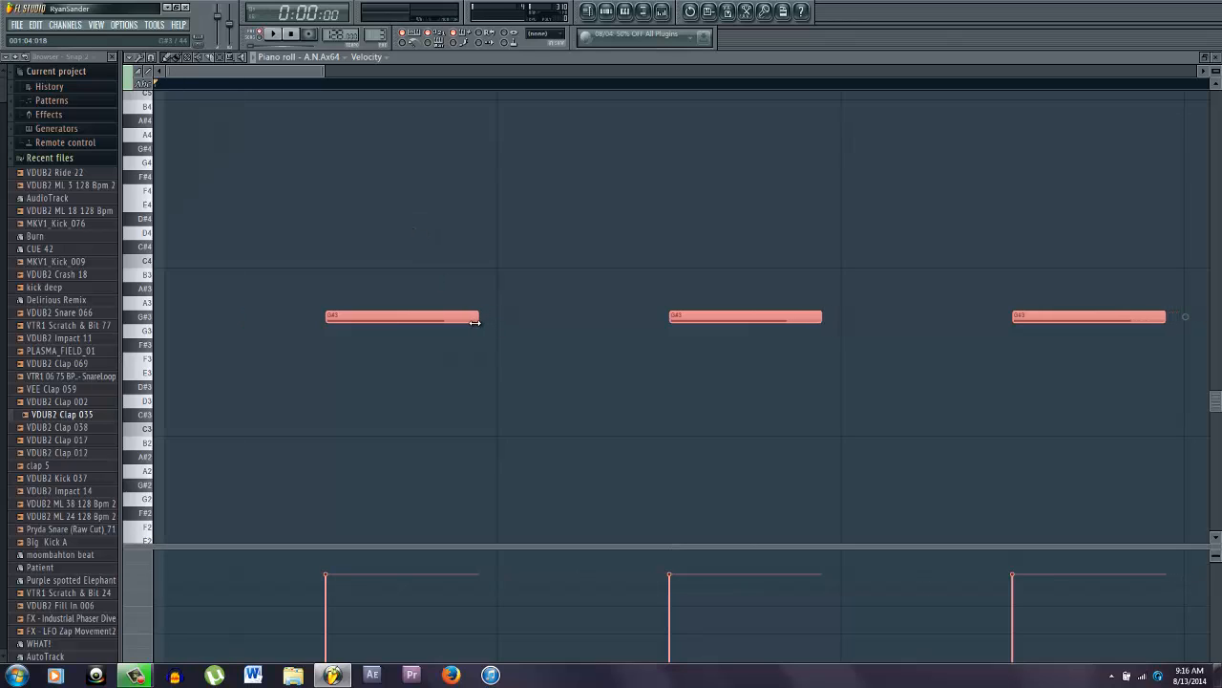
left_click(494, 283, "ctrl")
key("space")
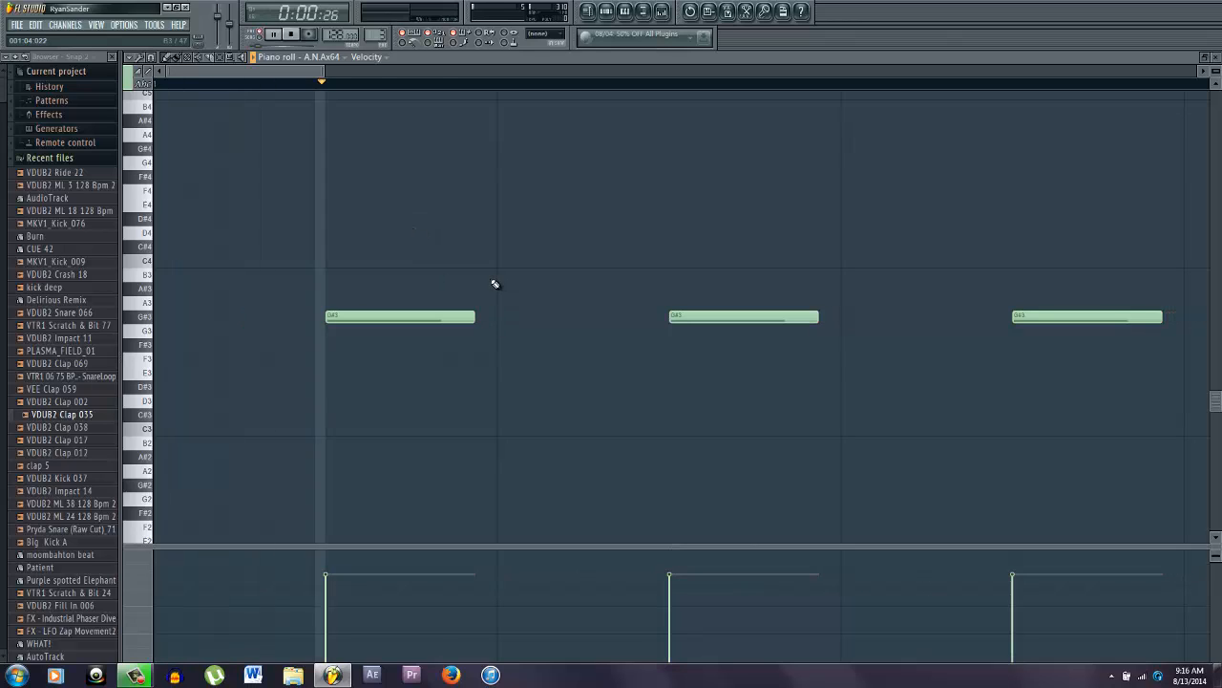
scroll(495, 284, "down", 3)
scroll(495, 284, "down", 3)
key("space")
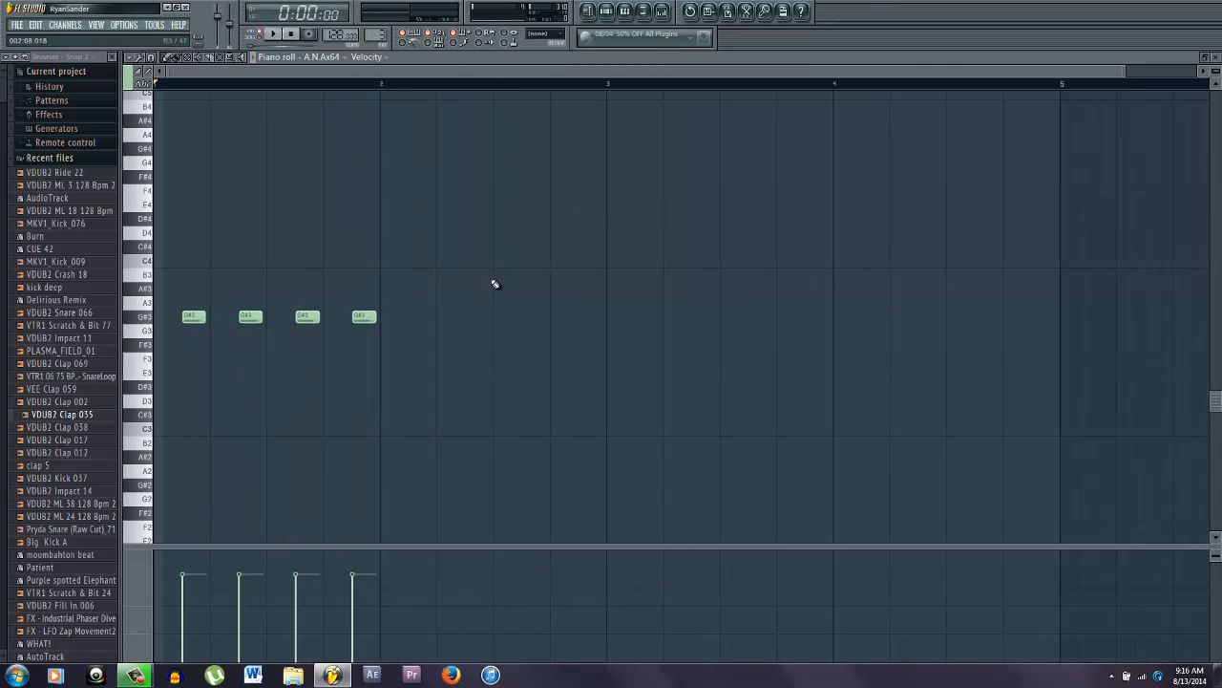
- Return to the playlist and paint Pattern 3 clips on track 4 across bars 17 to 31, leaving bar 24 empty
left_click(663, 13)
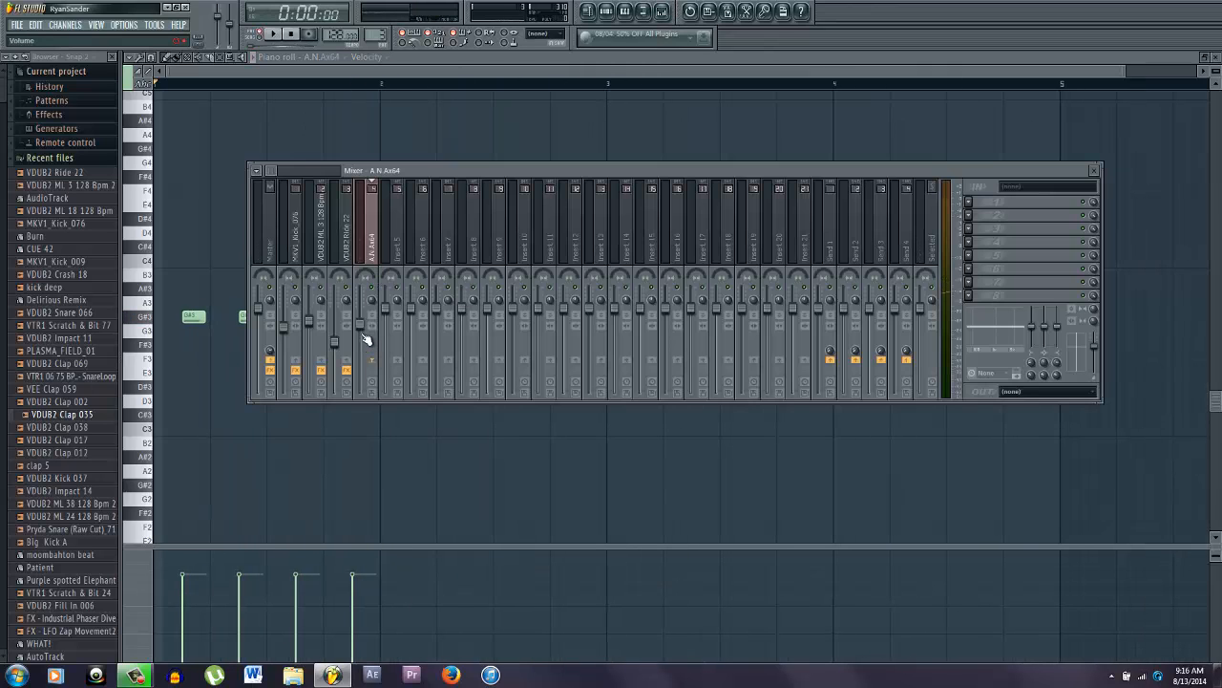
key("F9")
key("F6")
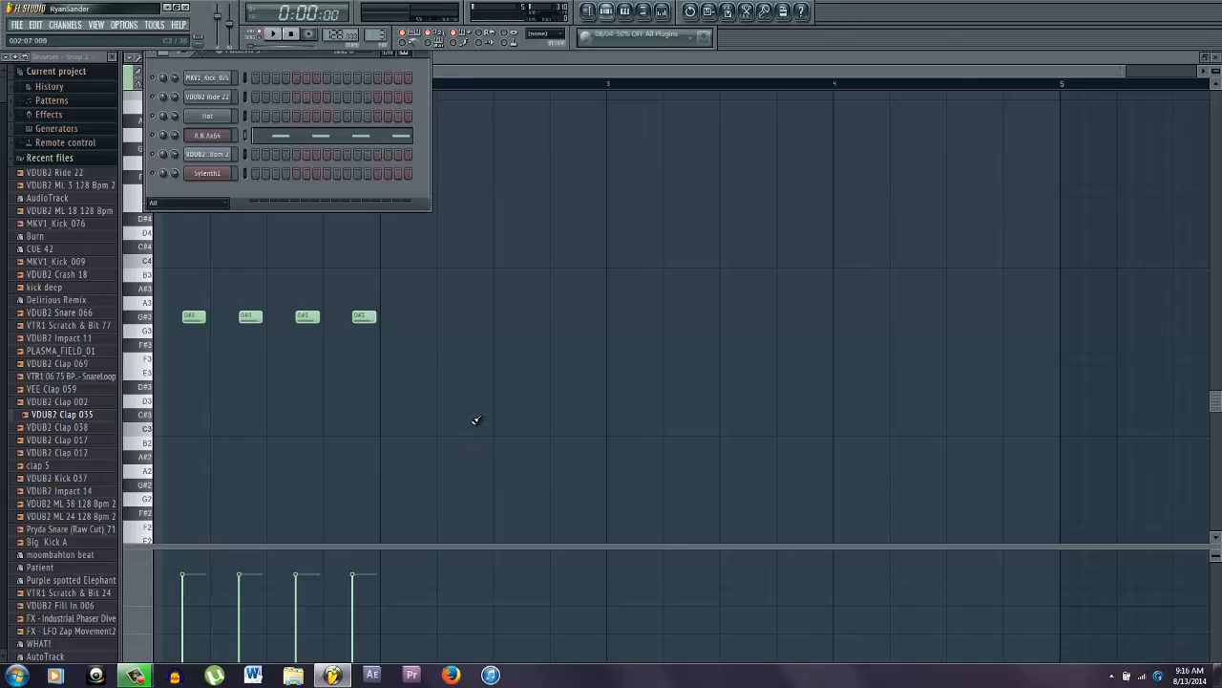
key("F5")
mouse_move(536, 216)
left_mouse_down()
mouse_move(884, 212)
mouse_move(813, 216)
left_mouse_up()
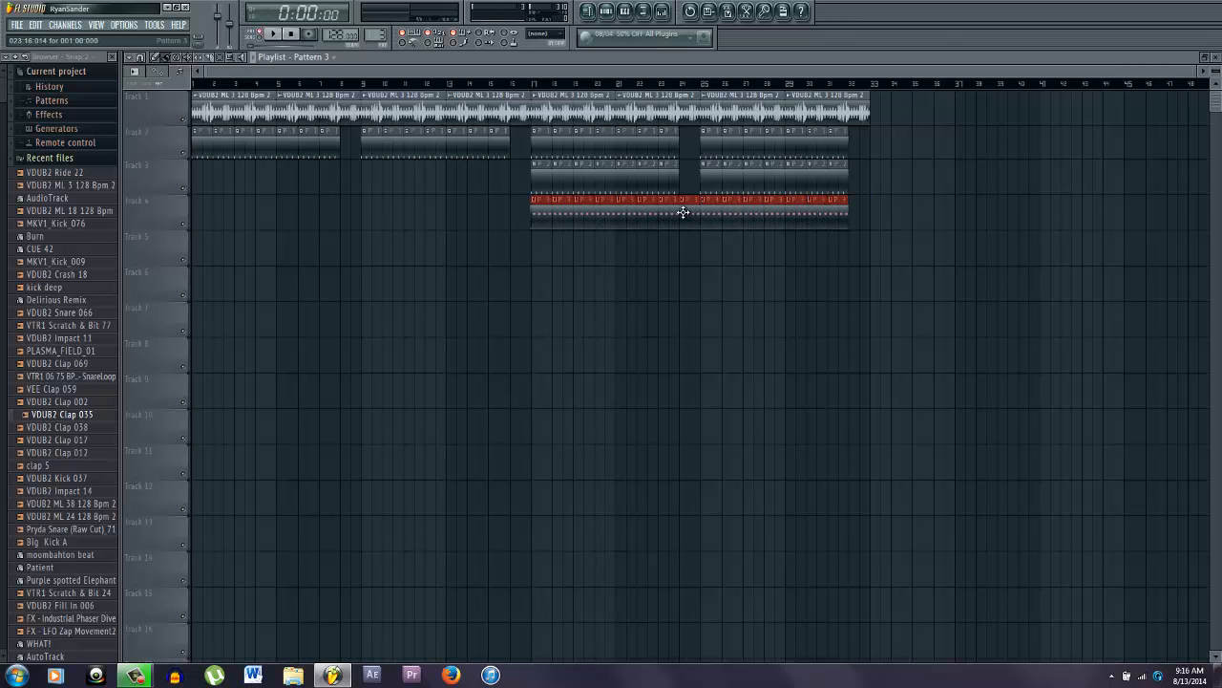
left_click_drag(680, 213, 700, 228)
- Browse the recent files and audition samples such as VDUB2 Snare 066, Big Kick A and VTR1 Scratch & Bit 24
left_click(80, 314)
left_click(69, 542)
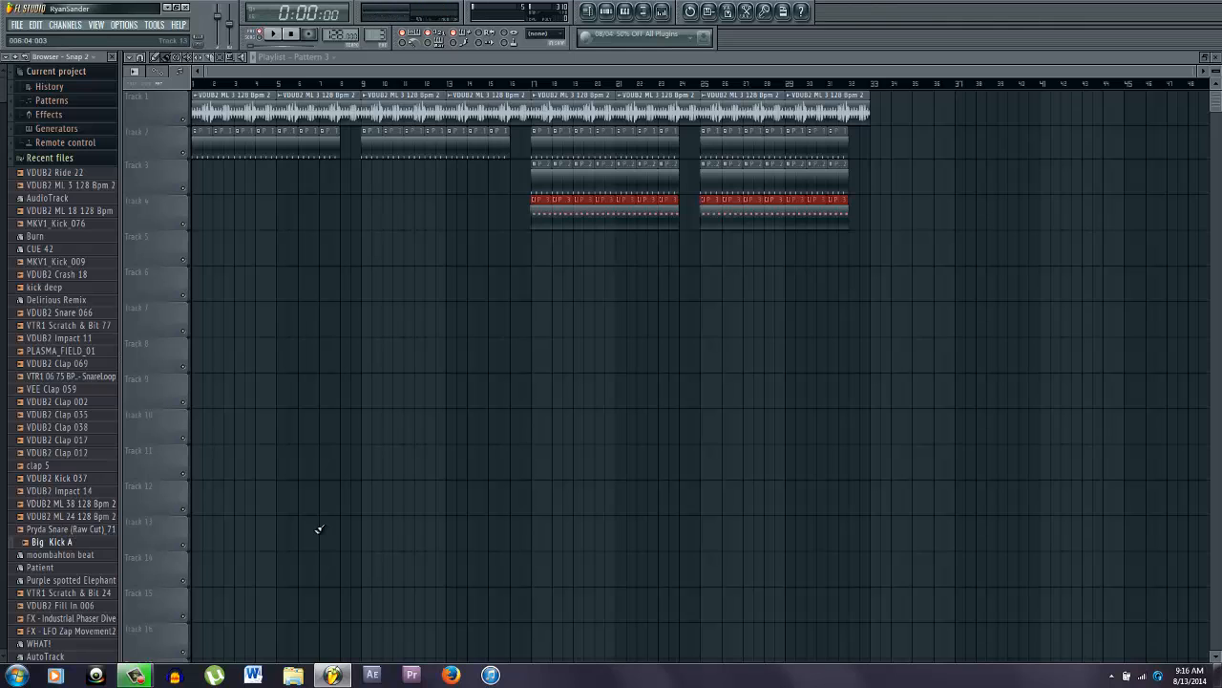
left_click(569, 432)
scroll(22, 380, "down", 3)
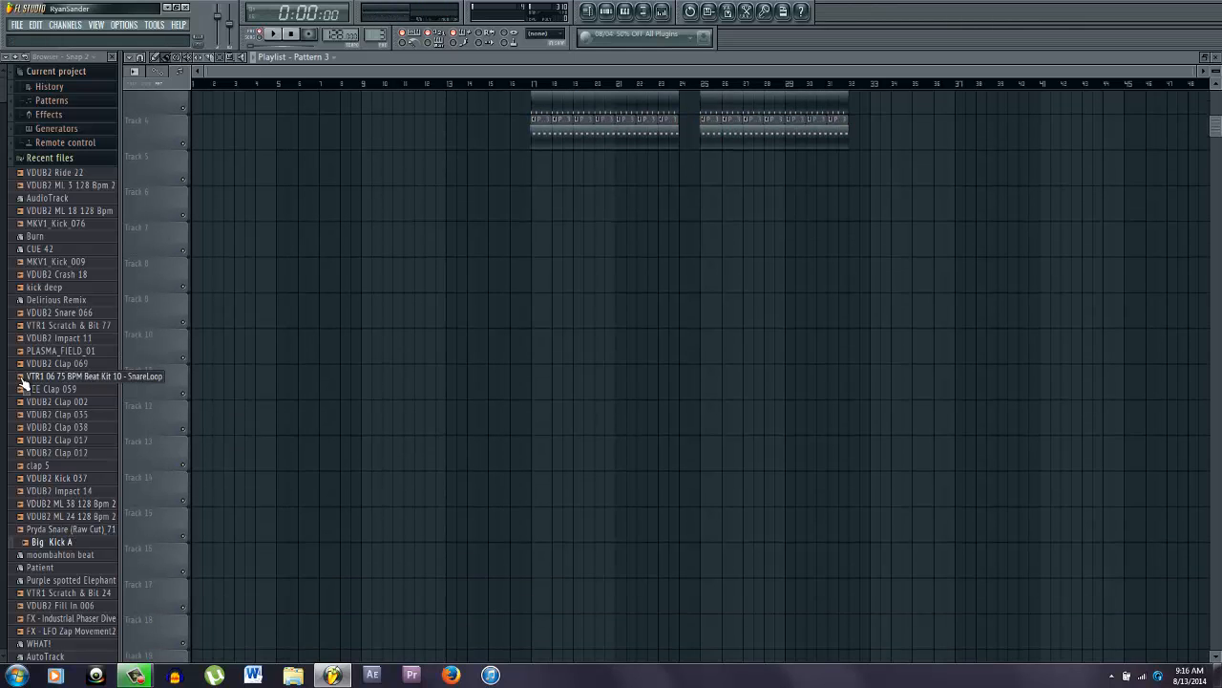
scroll(19, 182, "down", 10)
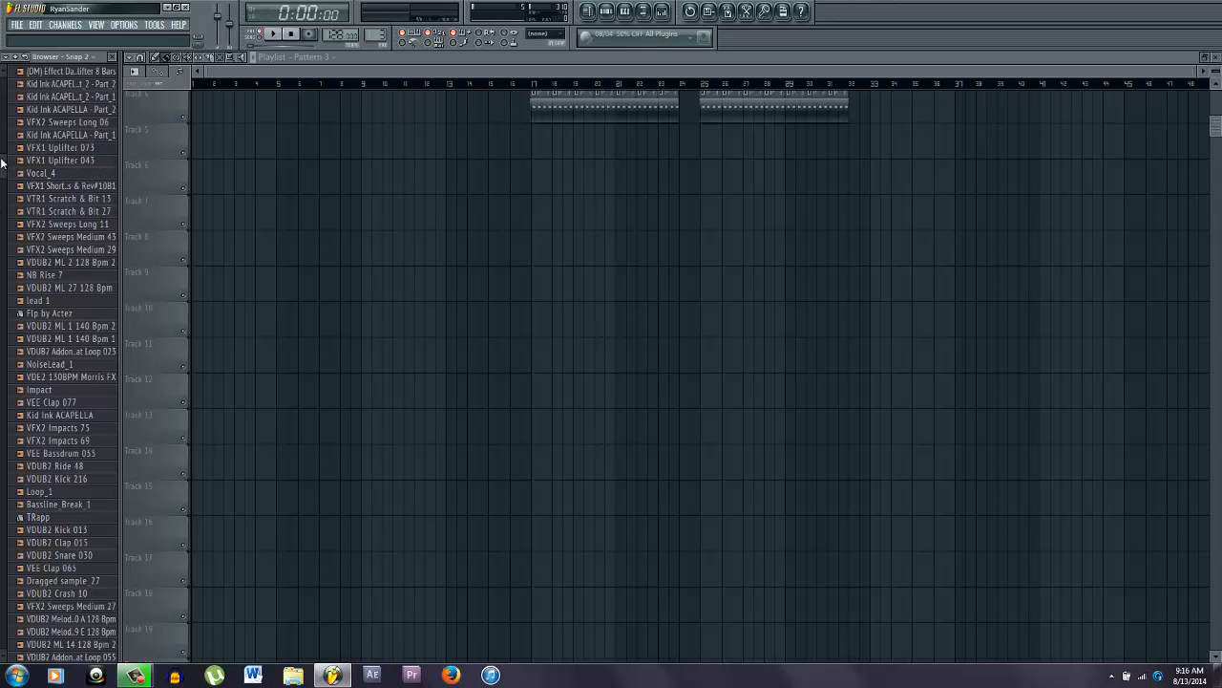
scroll(2, 163, "down", 10)
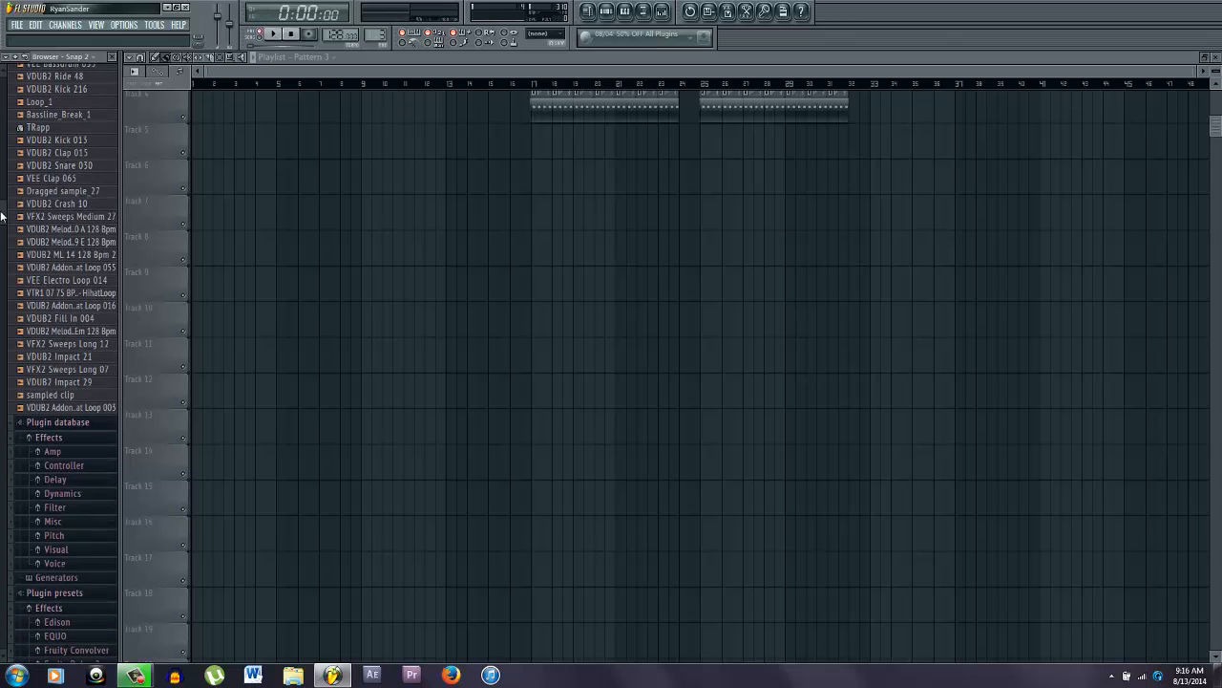
scroll(43, 315, "up", 4)
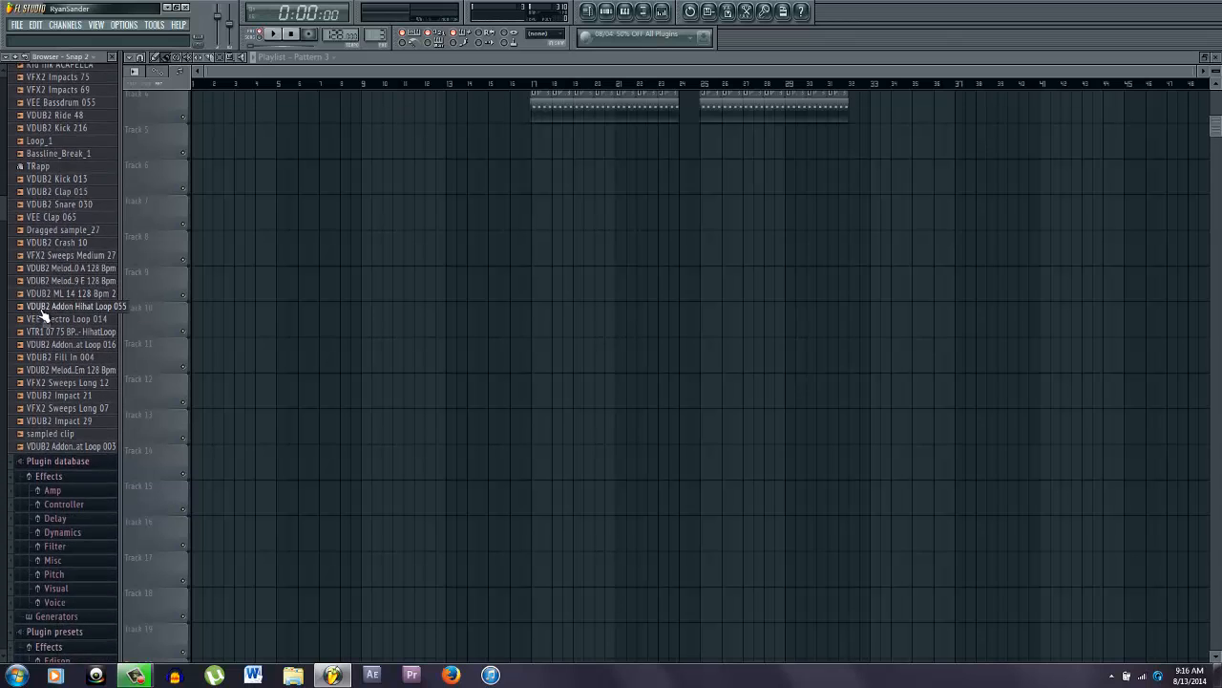
scroll(54, 306, "up", 4)
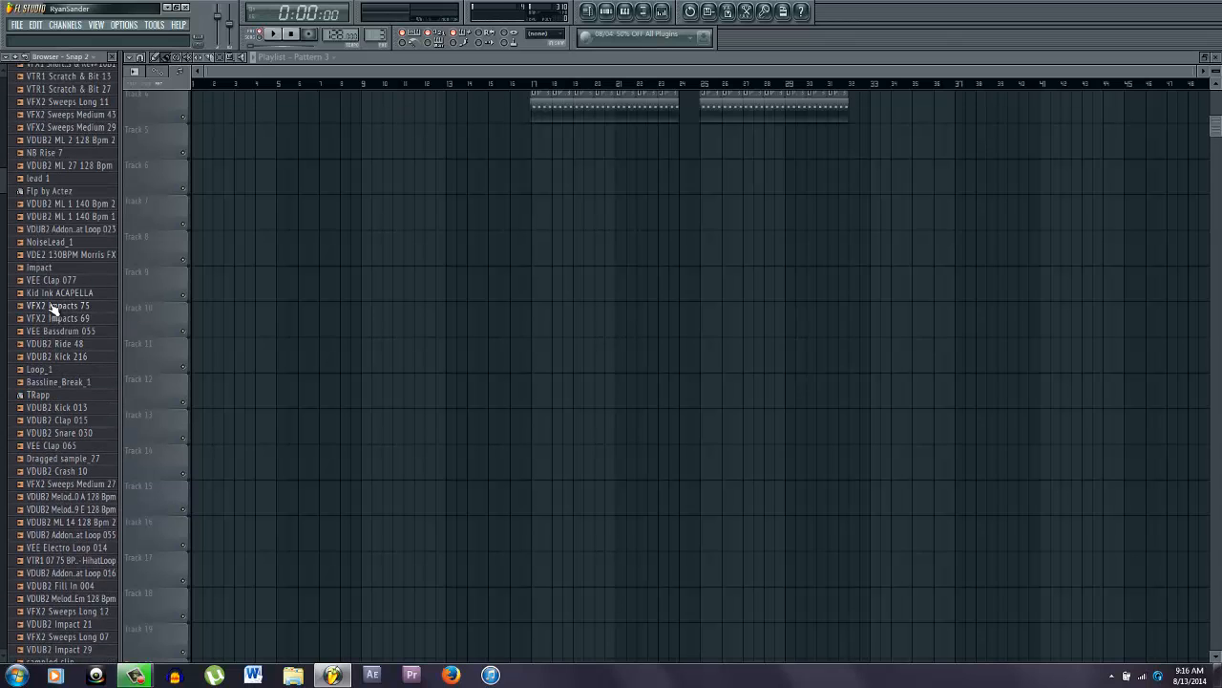
scroll(57, 165, "up", 6)
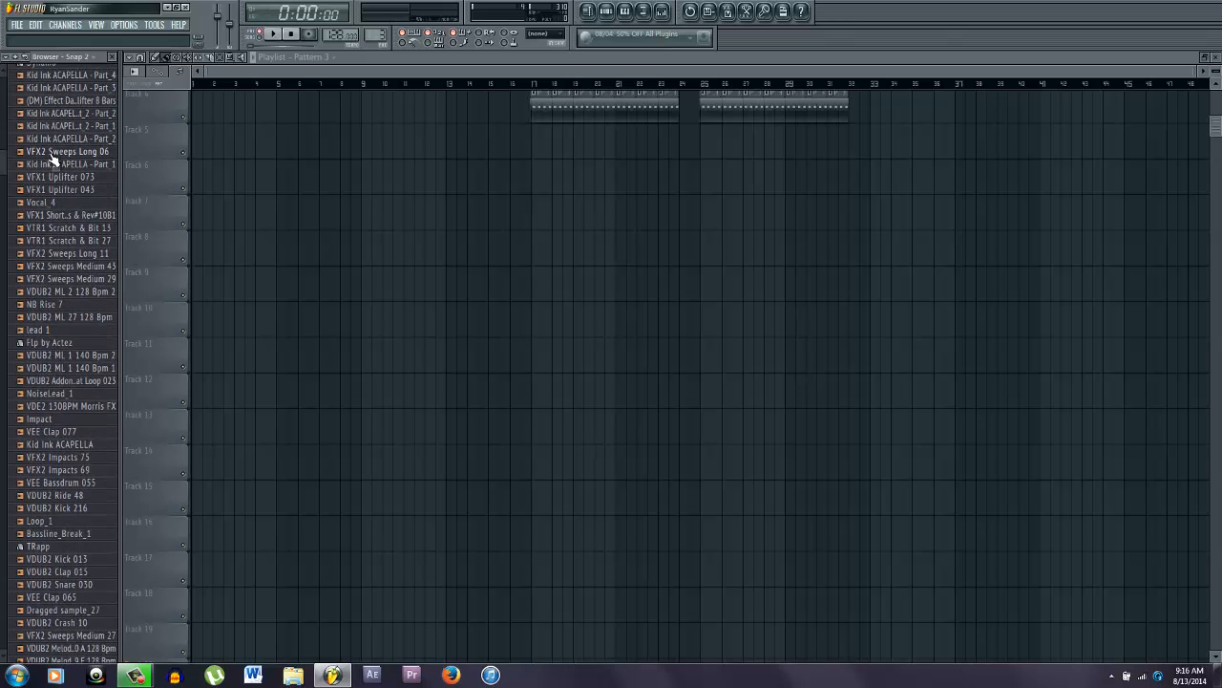
scroll(76, 201, "up", 4)
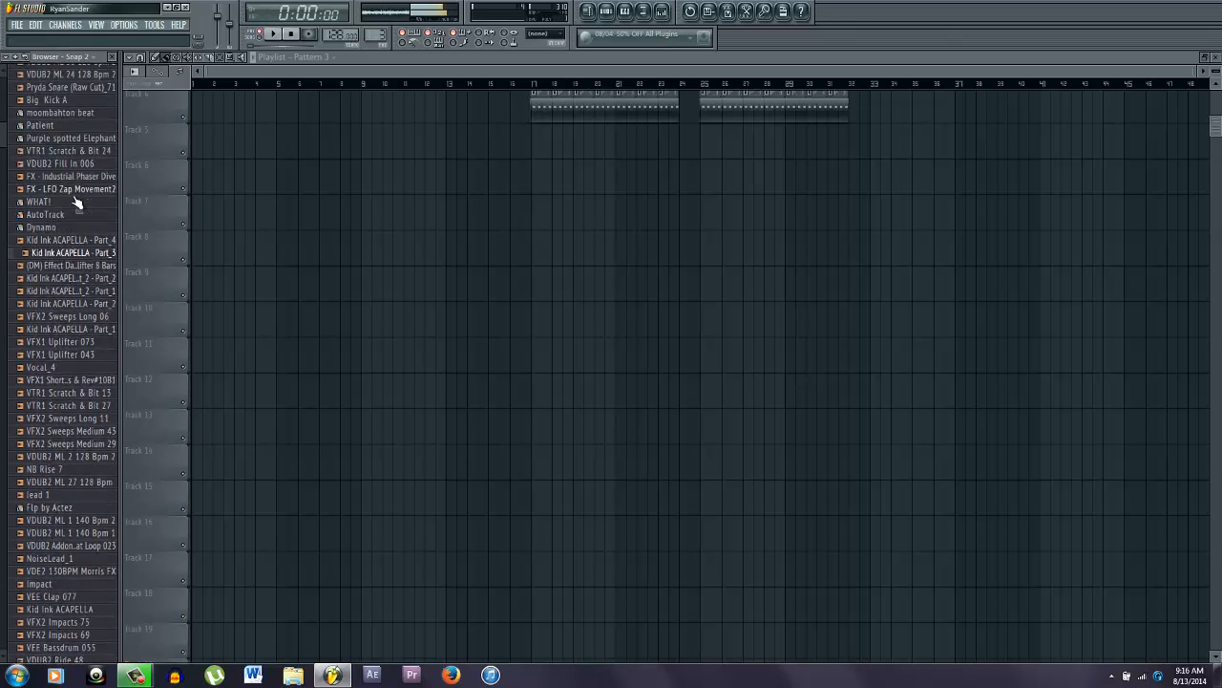
left_click(86, 217)
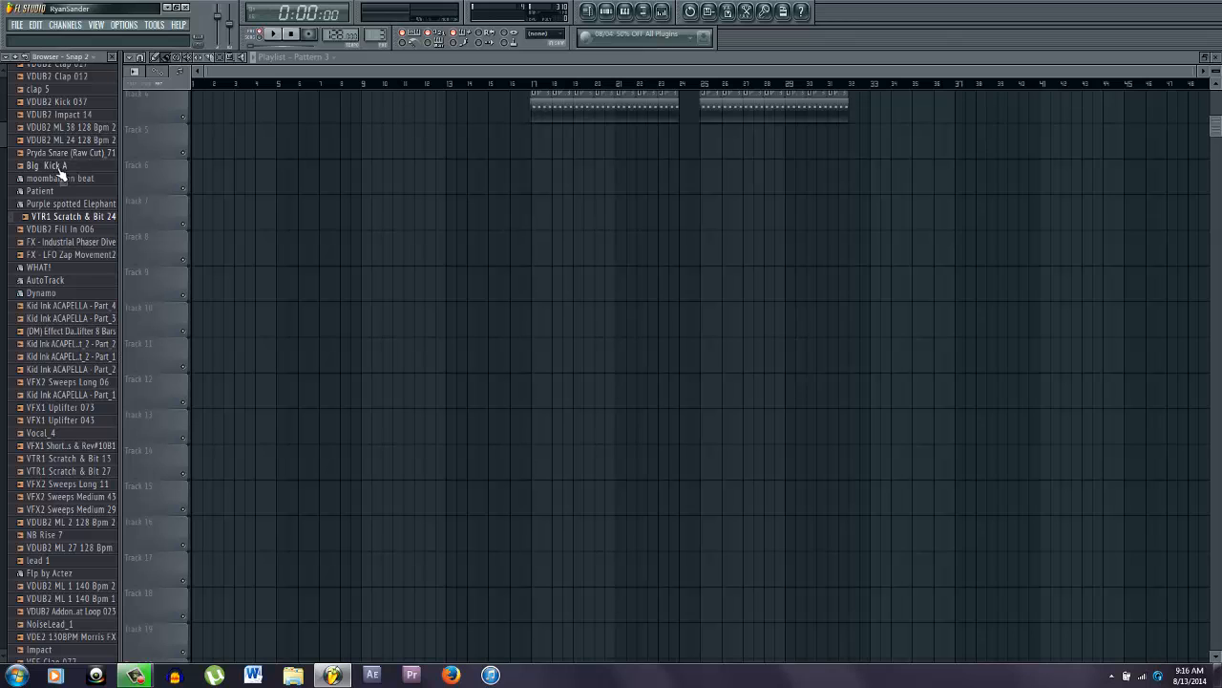
- Add the Pryda Snare (Raw Cut)_71 sample to the playlist and place it on track 3 so it ends at bar 17
scroll(60, 172, "up", 1)
left_click_drag(77, 191, 437, 212)
scroll(471, 239, "up", 3)
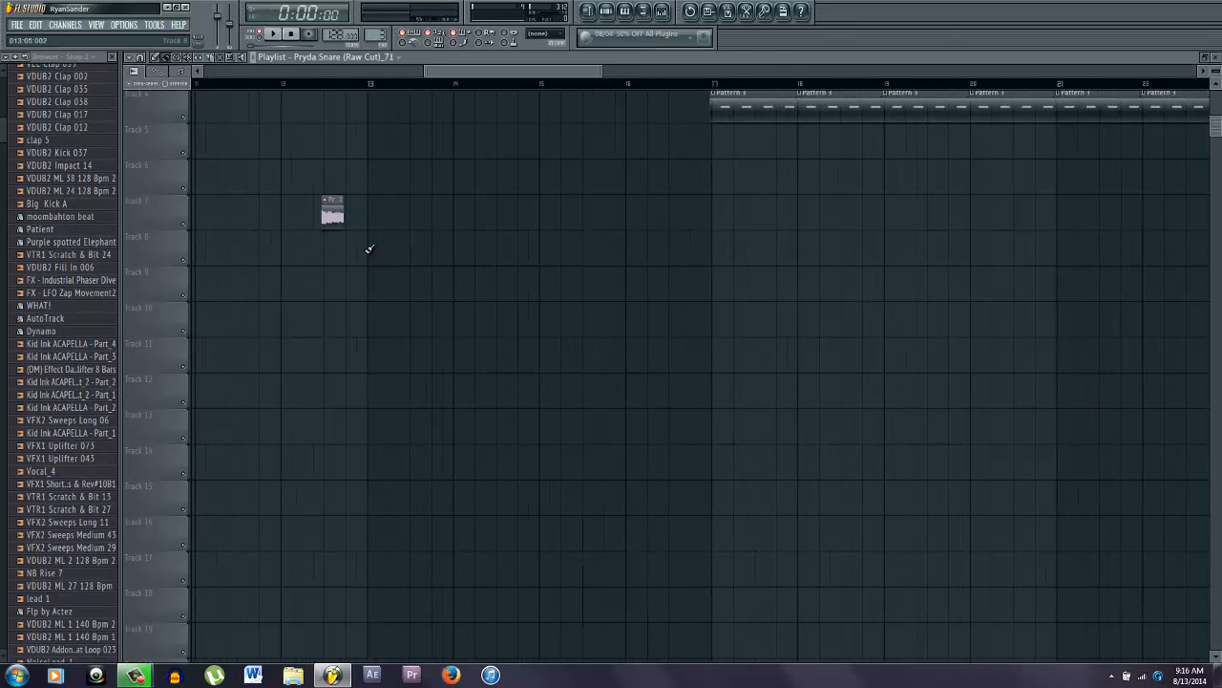
left_click_drag(305, 215, 808, 172)
scroll(808, 172, "up", 4)
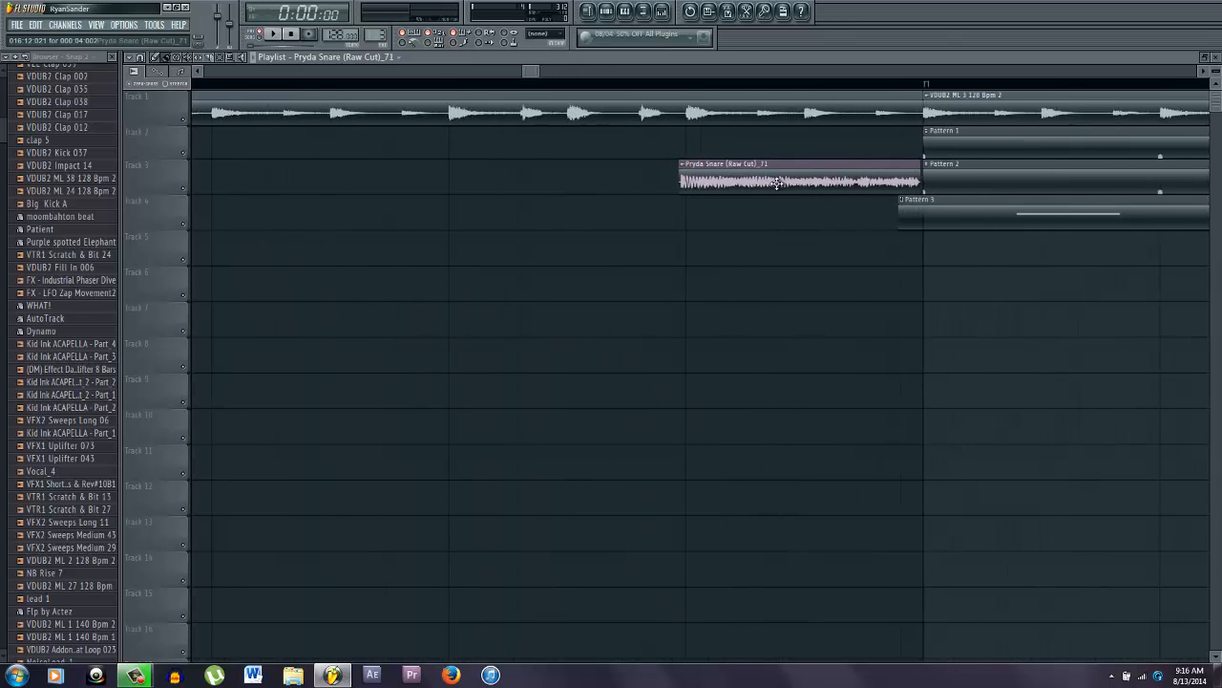
scroll(630, 200, "up", 2)
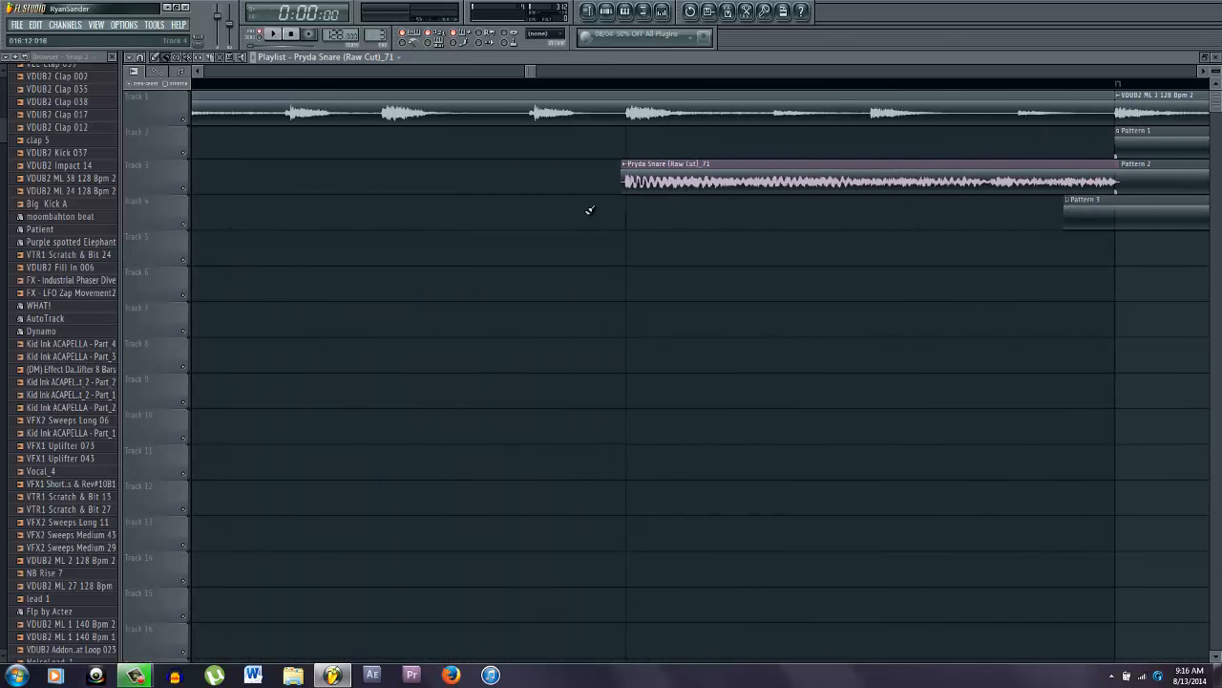
- Select the first group of Pattern 3 clips on track 4, align its start exactly with bar 17 and deselect it
scroll(724, 287, "down", 6)
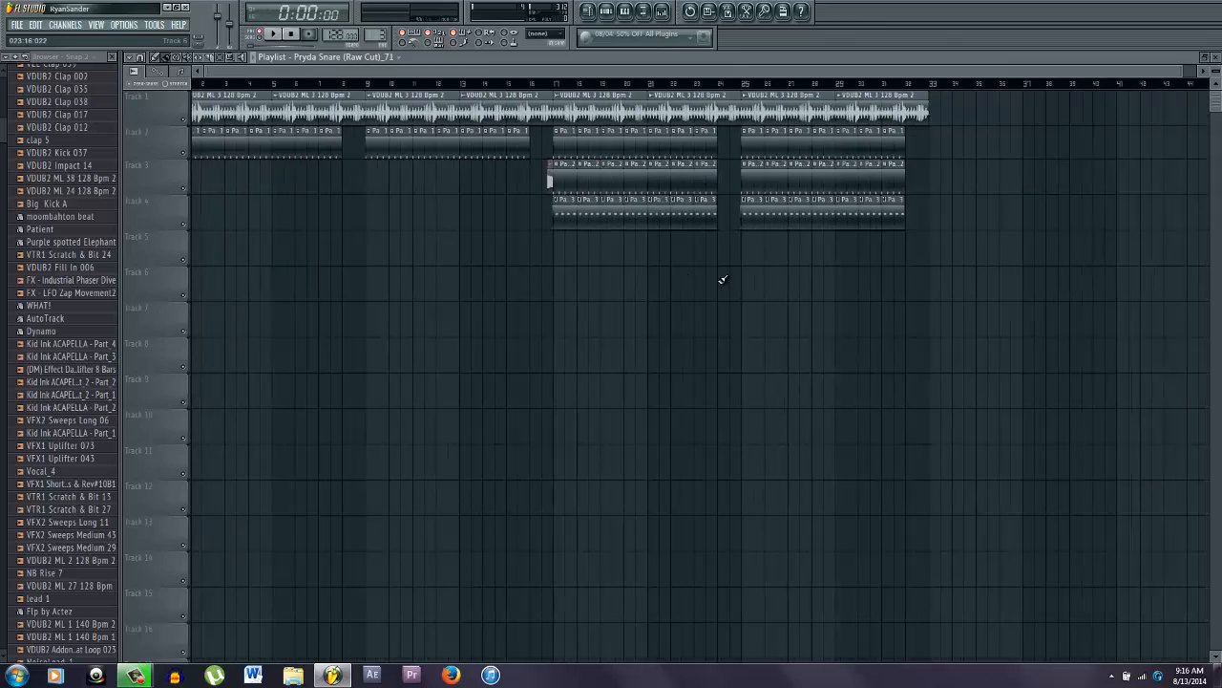
scroll(617, 221, "up", 5)
left_click_drag(1132, 229, 4, 260)
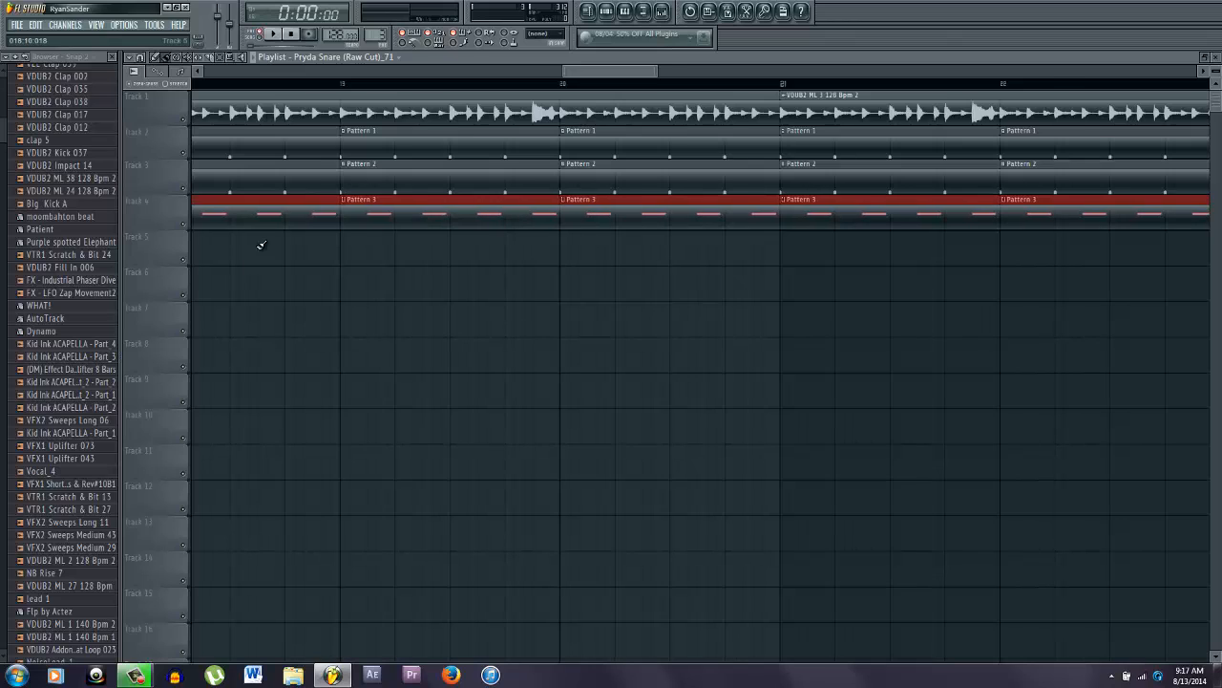
scroll(417, 226, "up", 3)
left_click(555, 304)
scroll(556, 304, "down", 6)
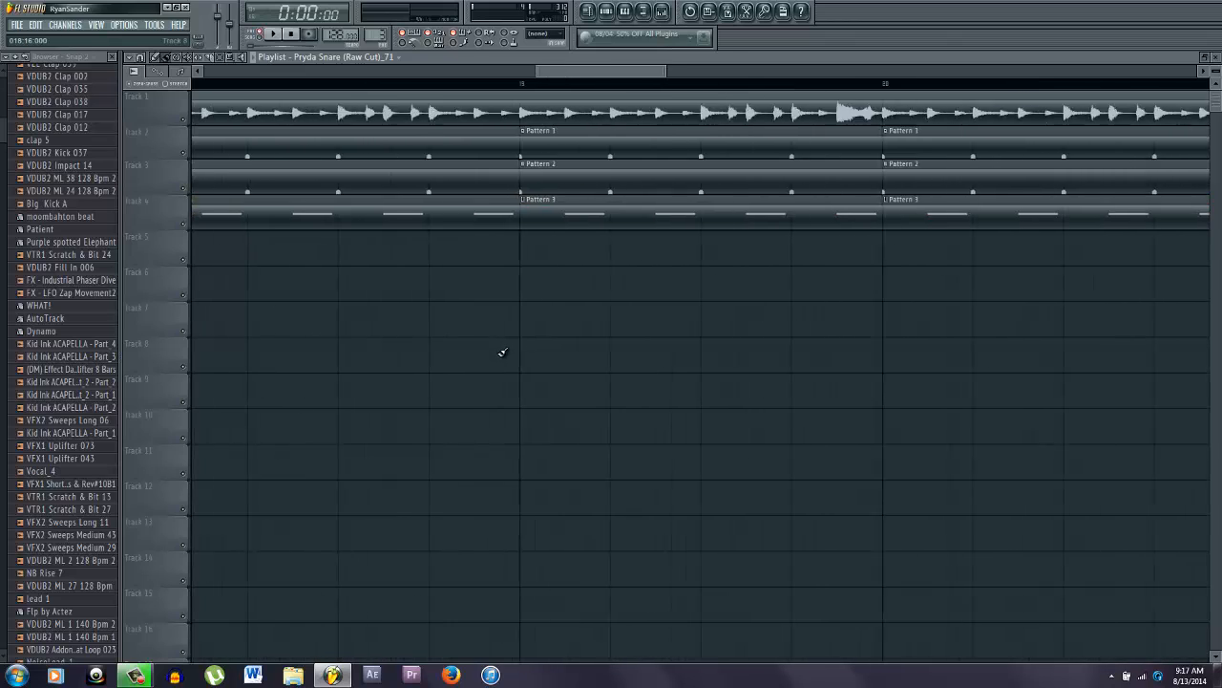
scroll(573, 241, "up", 3)
scroll(573, 242, "down", 4)
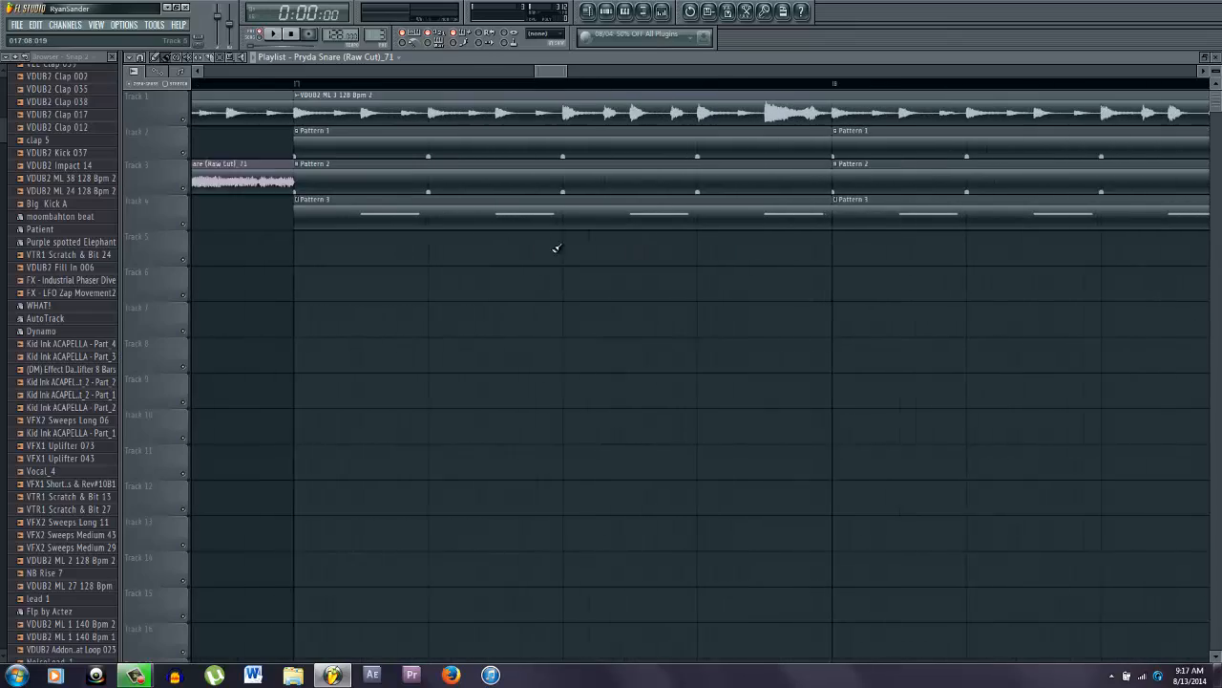
- Select the second group of Pattern 3 clips on track 4, align its start exactly with bar 25 and deselect it
scroll(941, 246, "up", 4)
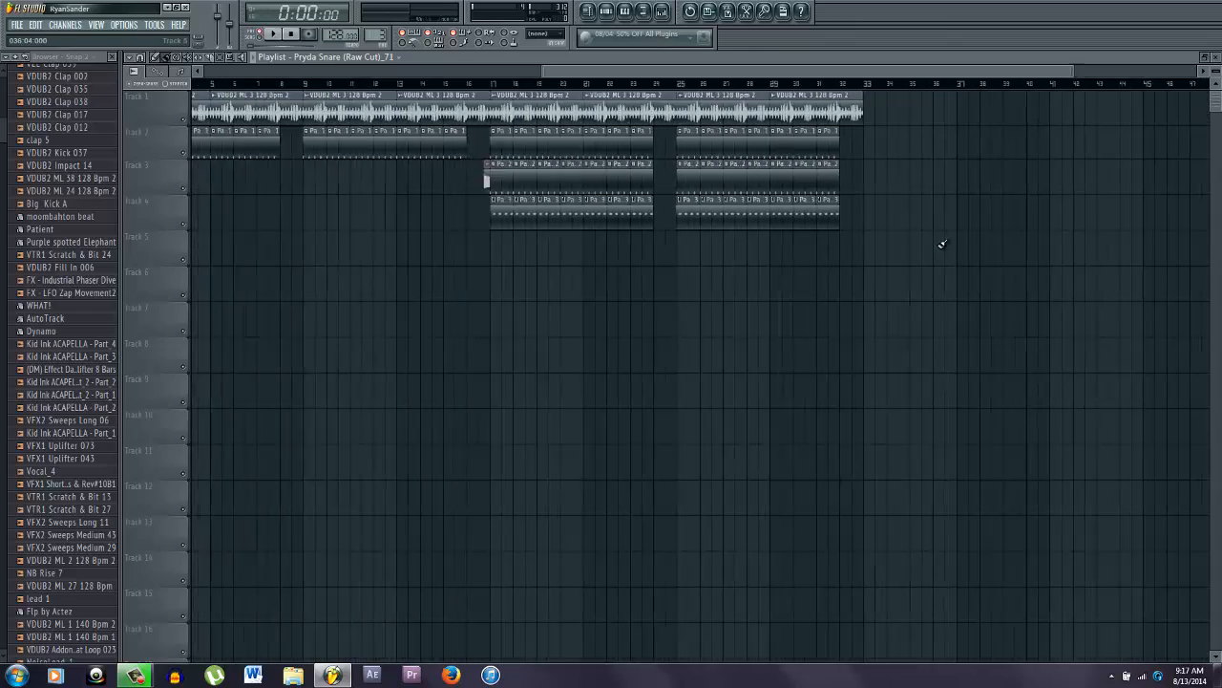
left_click_drag(870, 264, 253, 236)
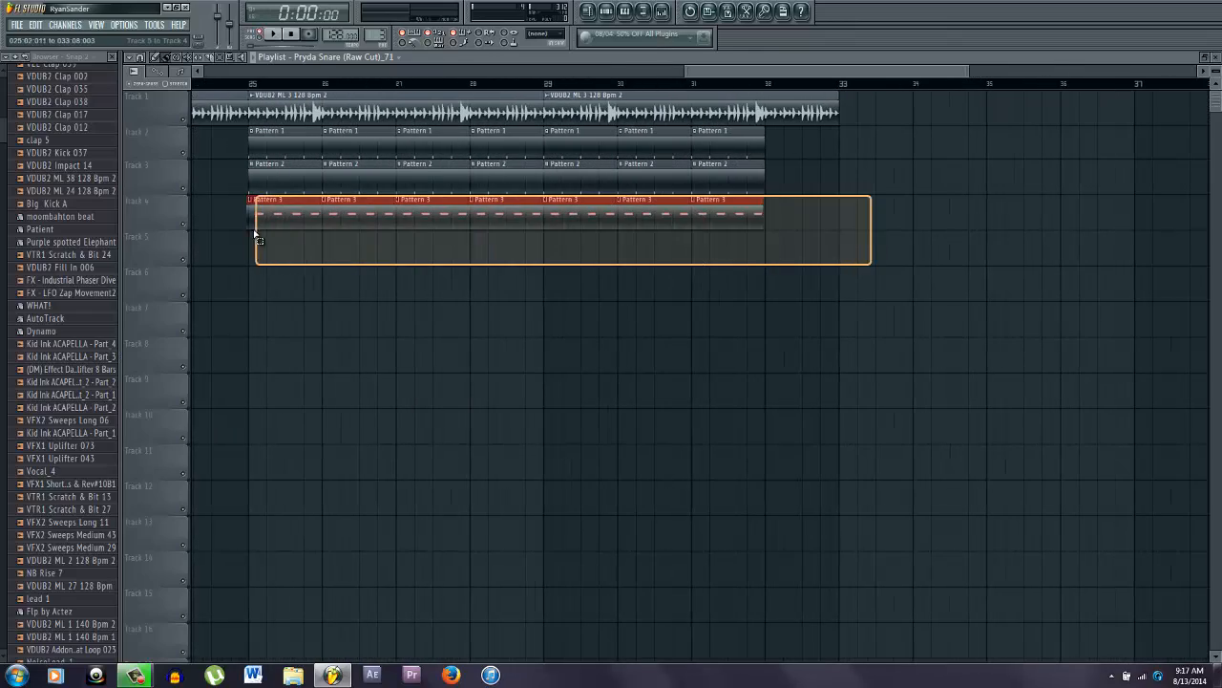
scroll(253, 232, "up", 6)
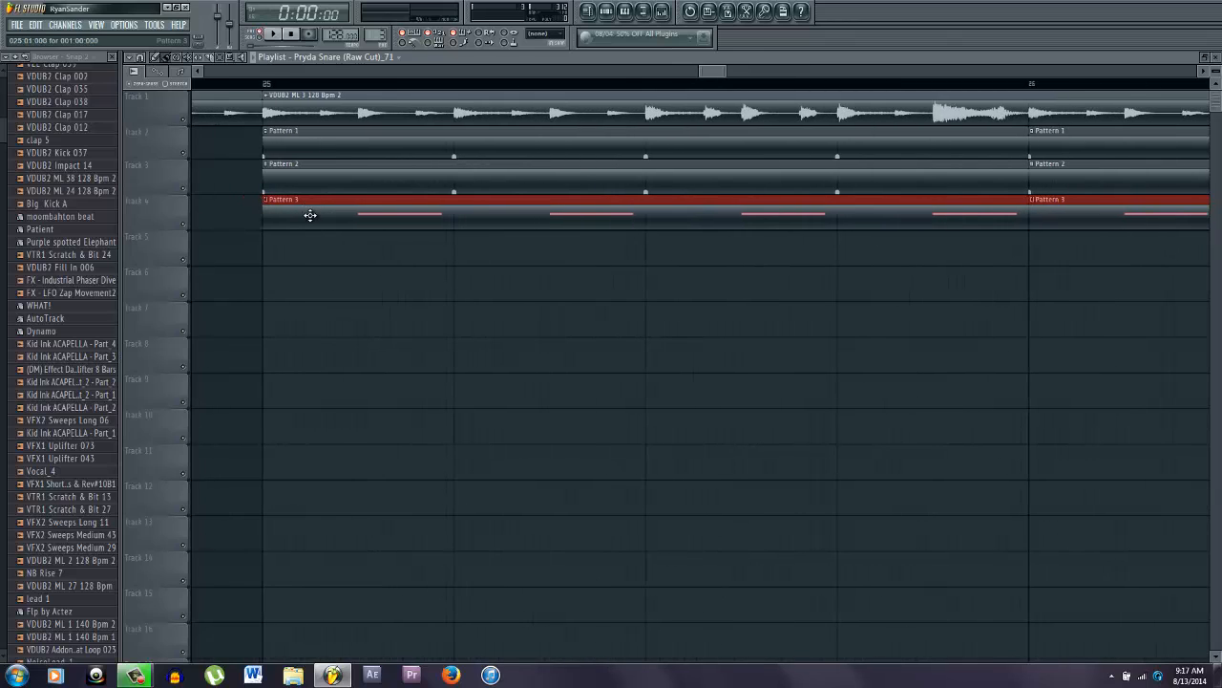
left_click(315, 308)
scroll(318, 298, "down", 1)
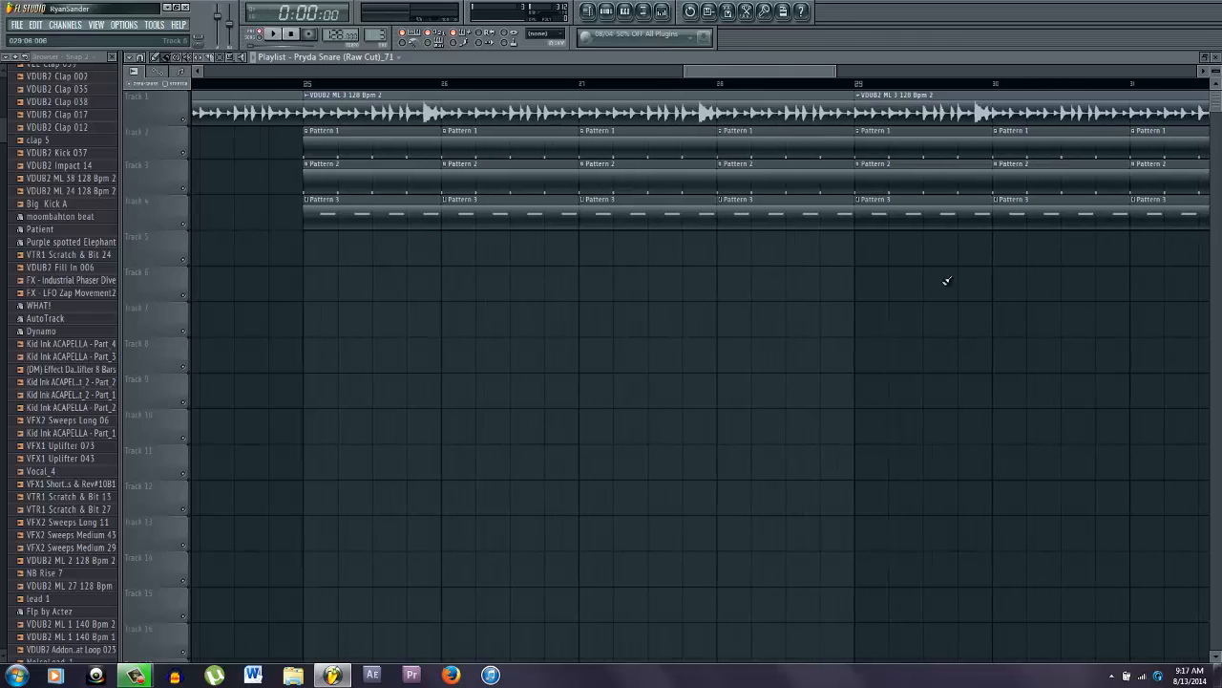
- Examine the alignment of the Pattern 3 clips with the other tracks around the gap at bar 24 and at bar 25
scroll(974, 296, "down", 5)
left_click_drag(1015, 198, 802, 239)
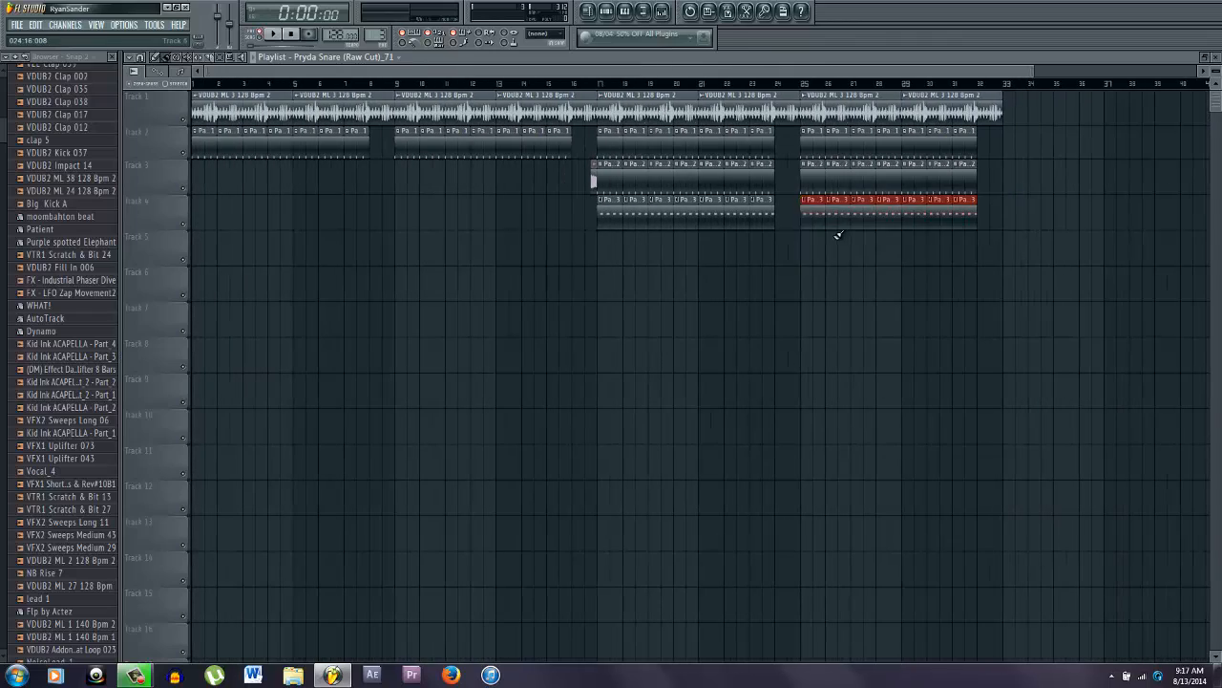
scroll(837, 232, "up", 8)
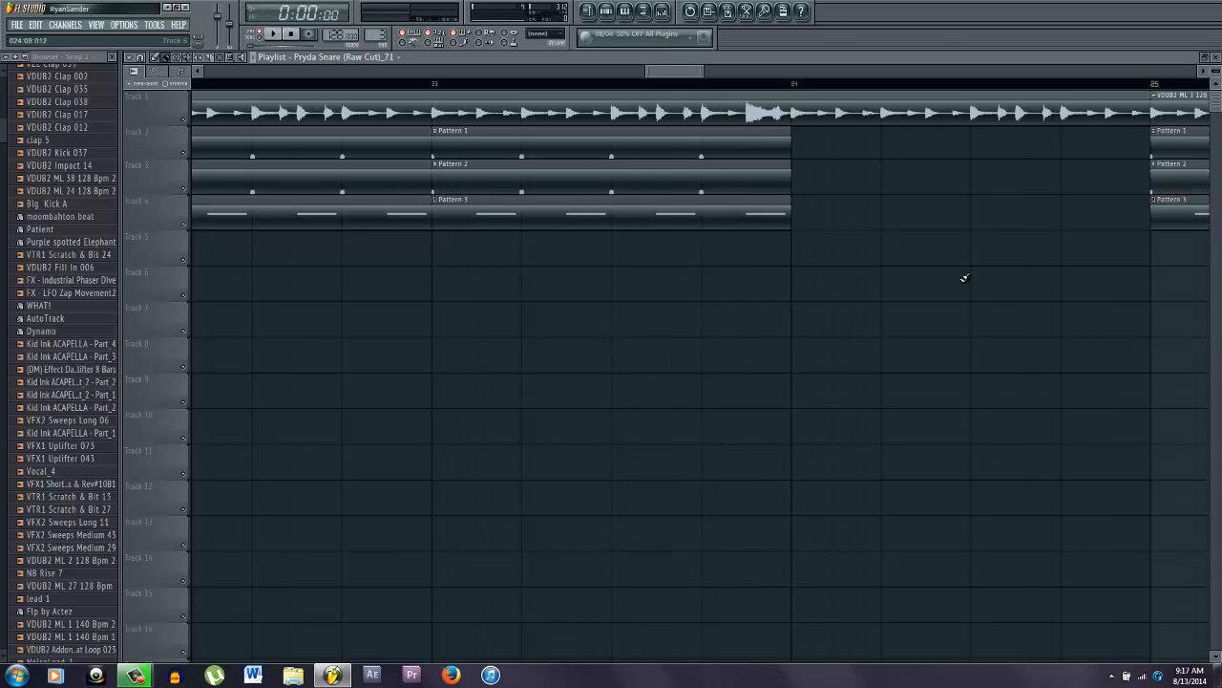
scroll(963, 277, "down", 8)
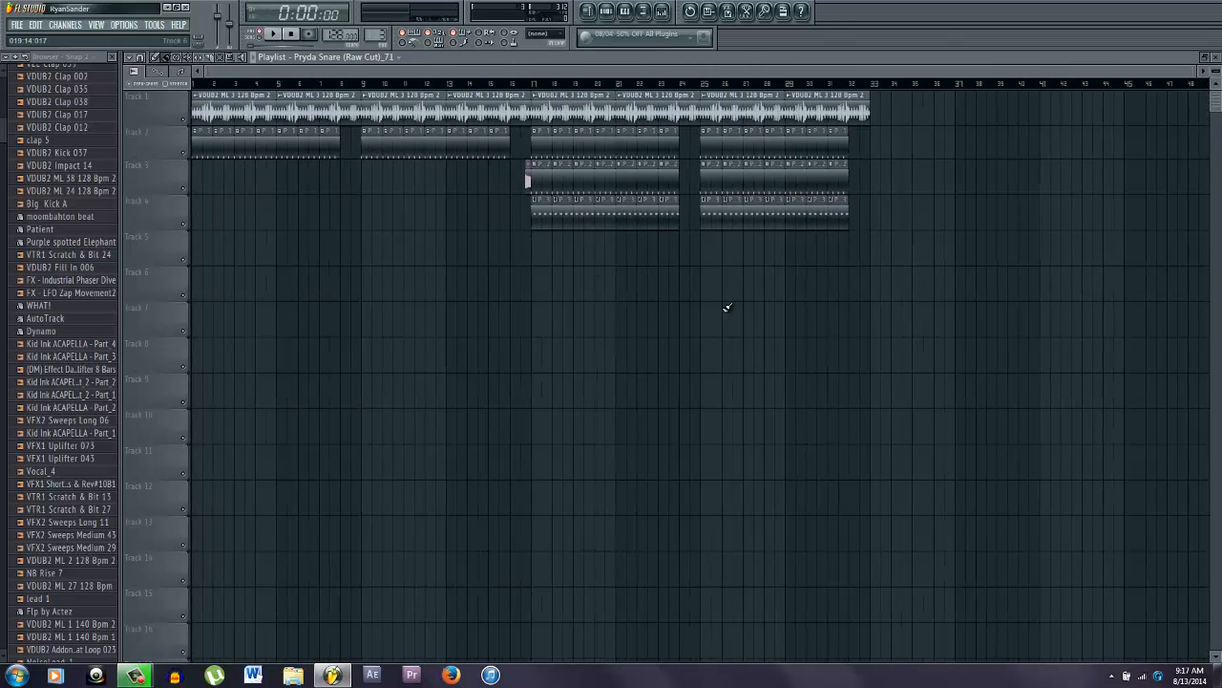
scroll(817, 310, "up", 2)
scroll(799, 273, "up", 8)
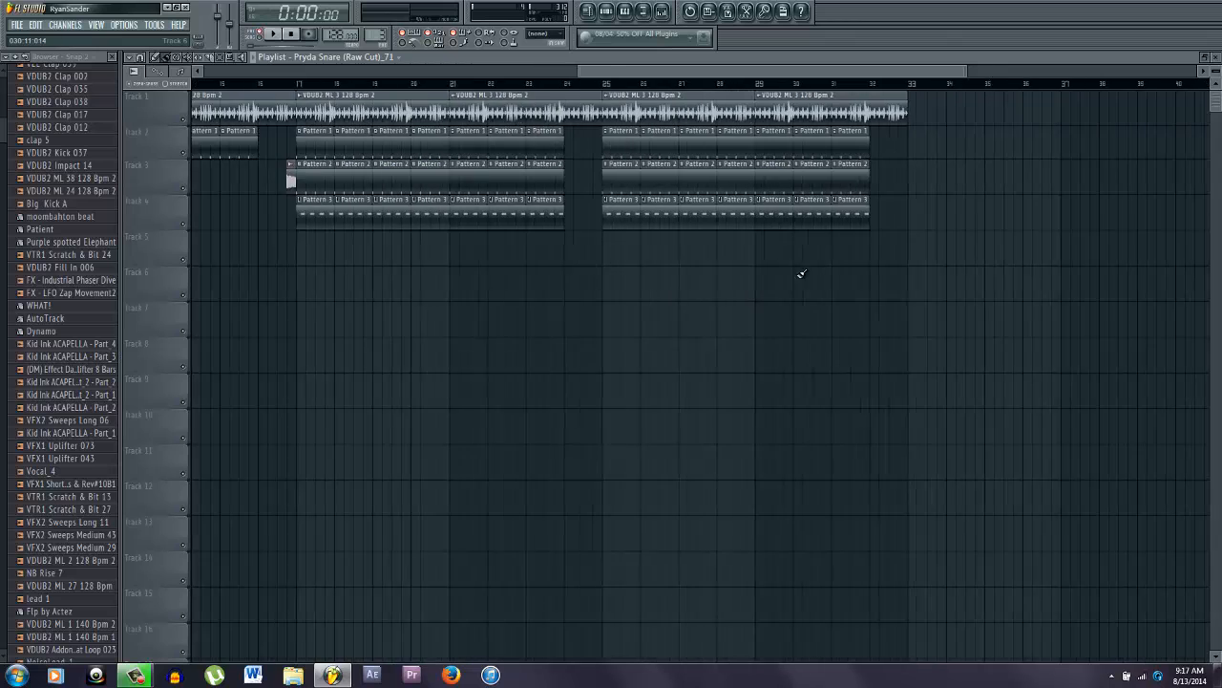
scroll(454, 224, "up", 1)
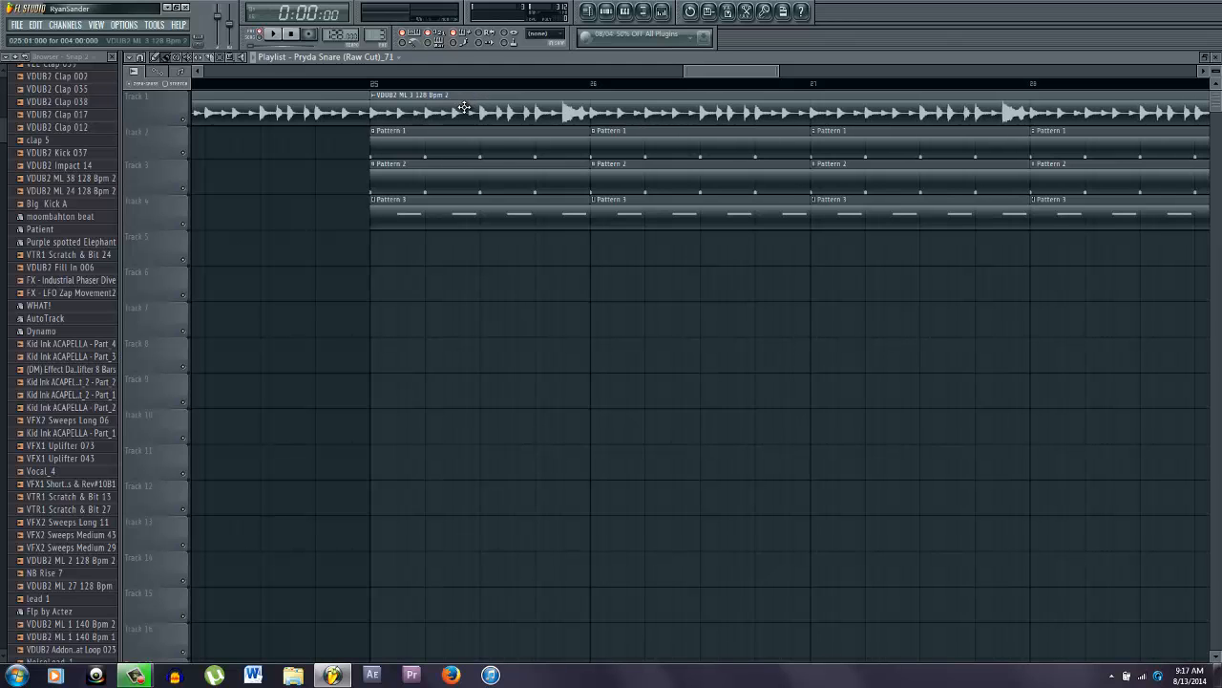
scroll(533, 374, "down", 4)
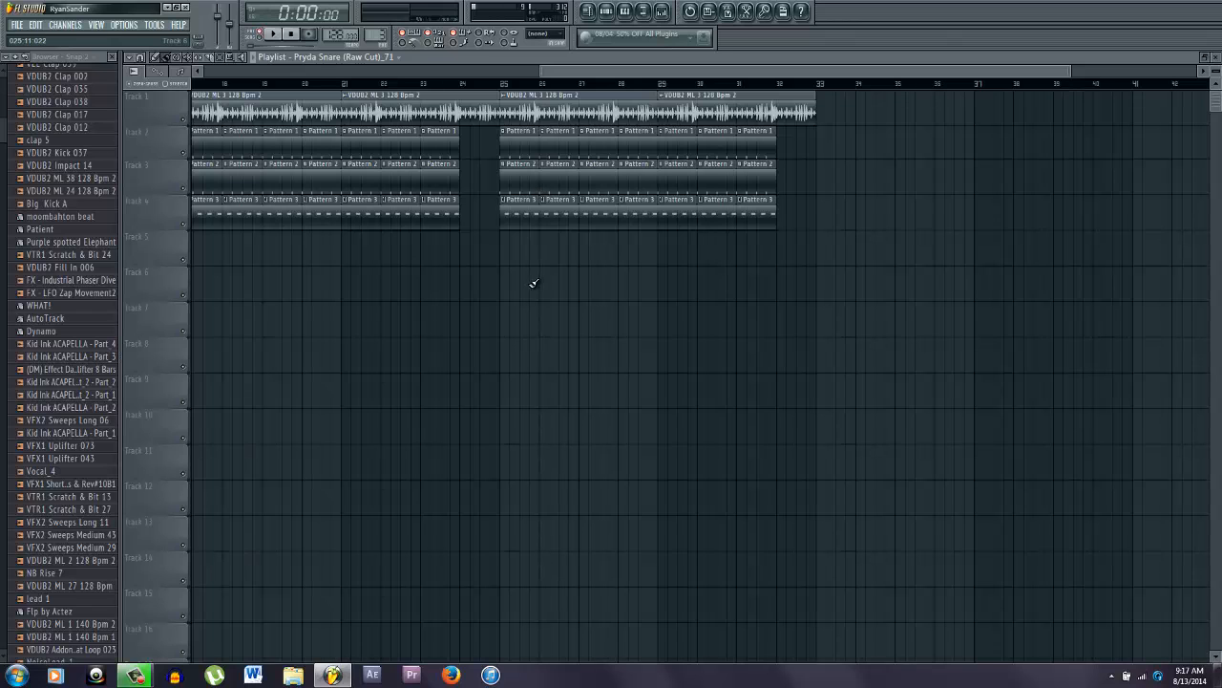
- Set the playback position just before bar 17 and add Fruity Parametric EQ 2 to the first effect slot of the bass's mixer track
left_click(499, 88)
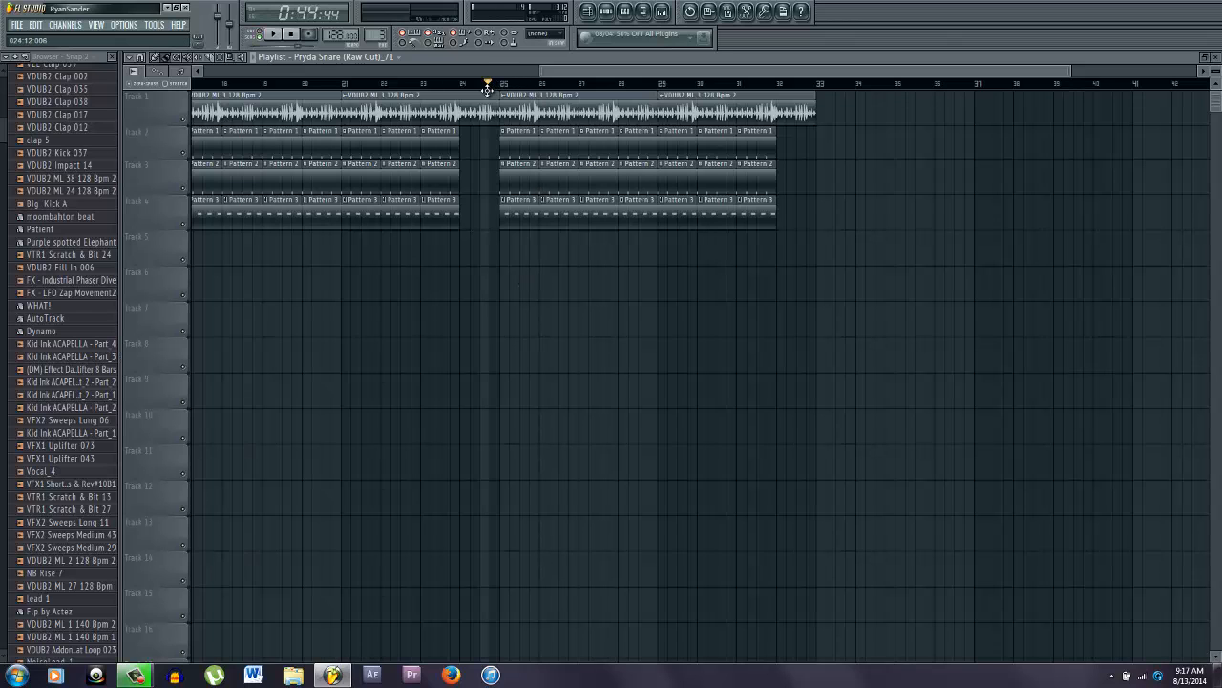
scroll(303, 293, "down", 3)
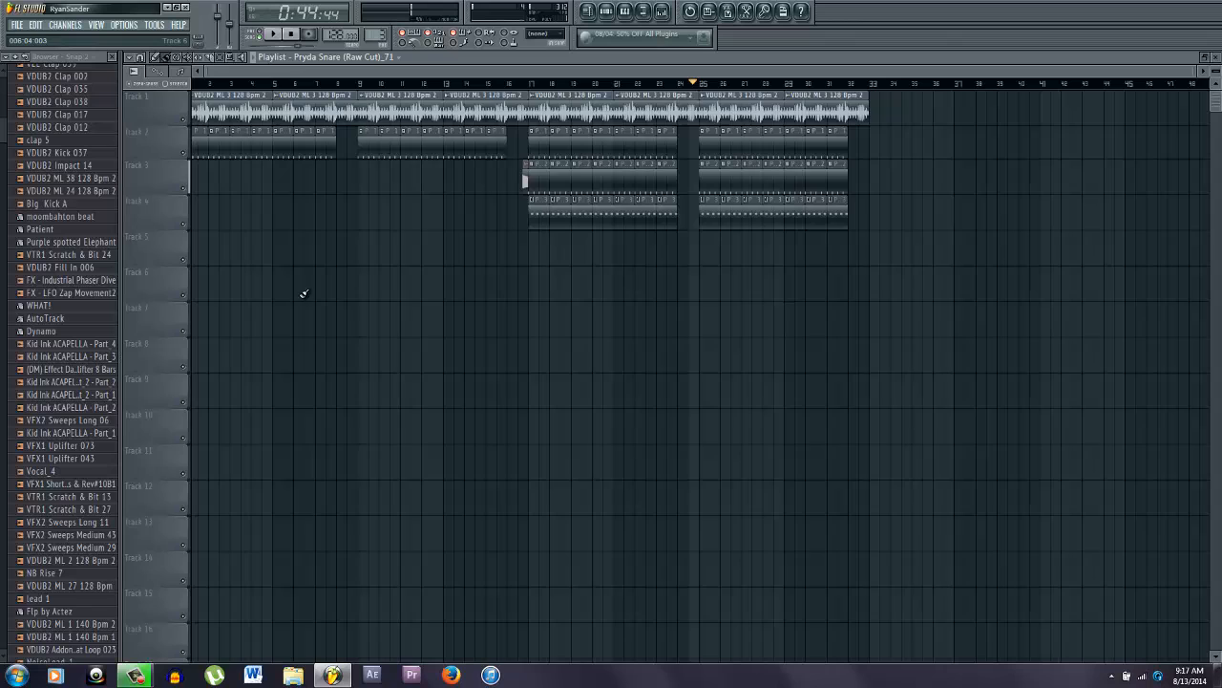
left_click(526, 86)
left_click(663, 12)
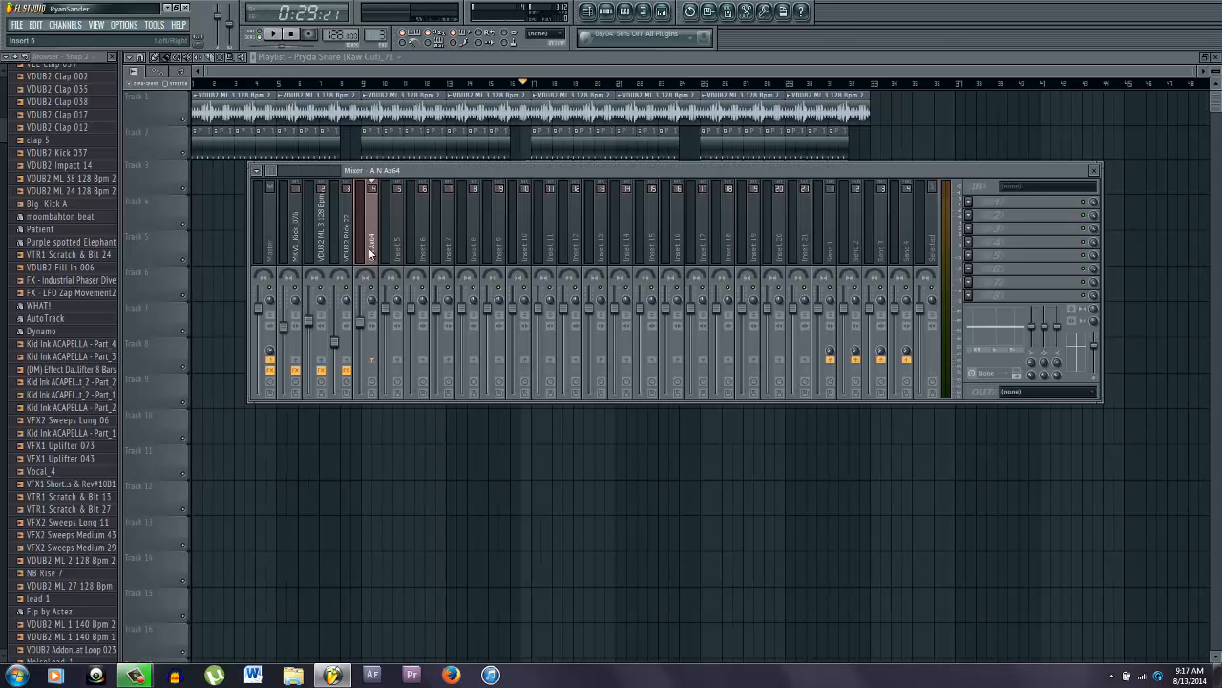
left_click(972, 205)
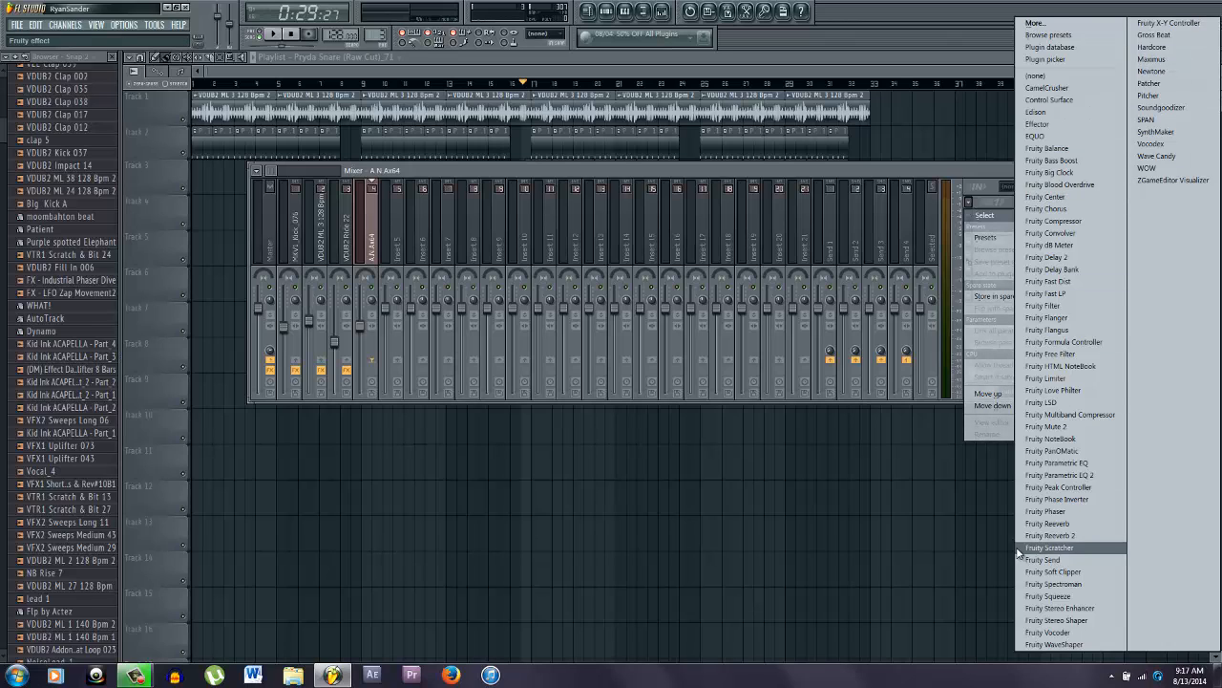
left_click(1060, 474)
- Cut the bass's lows by moving EQ band 1 to -18 dB at about 81 Hz during playback, then stop and return to the playlist
left_click_drag(196, 242, 172, 277)
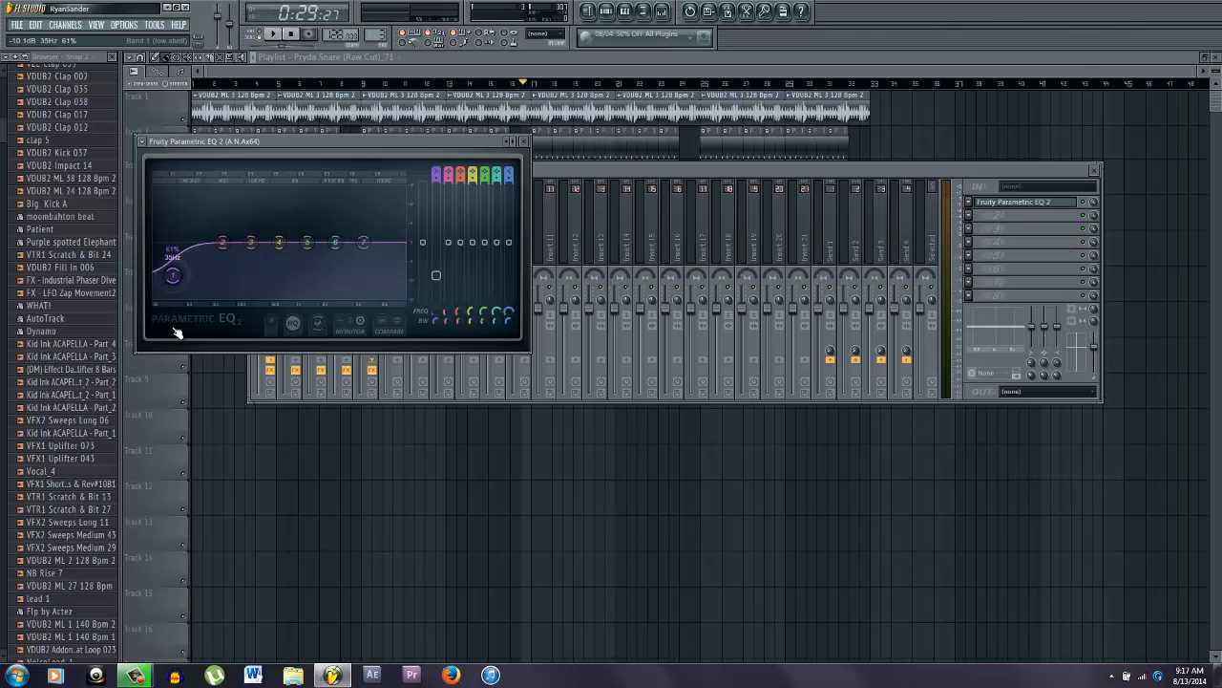
left_click_drag(175, 332, 204, 368)
key("space")
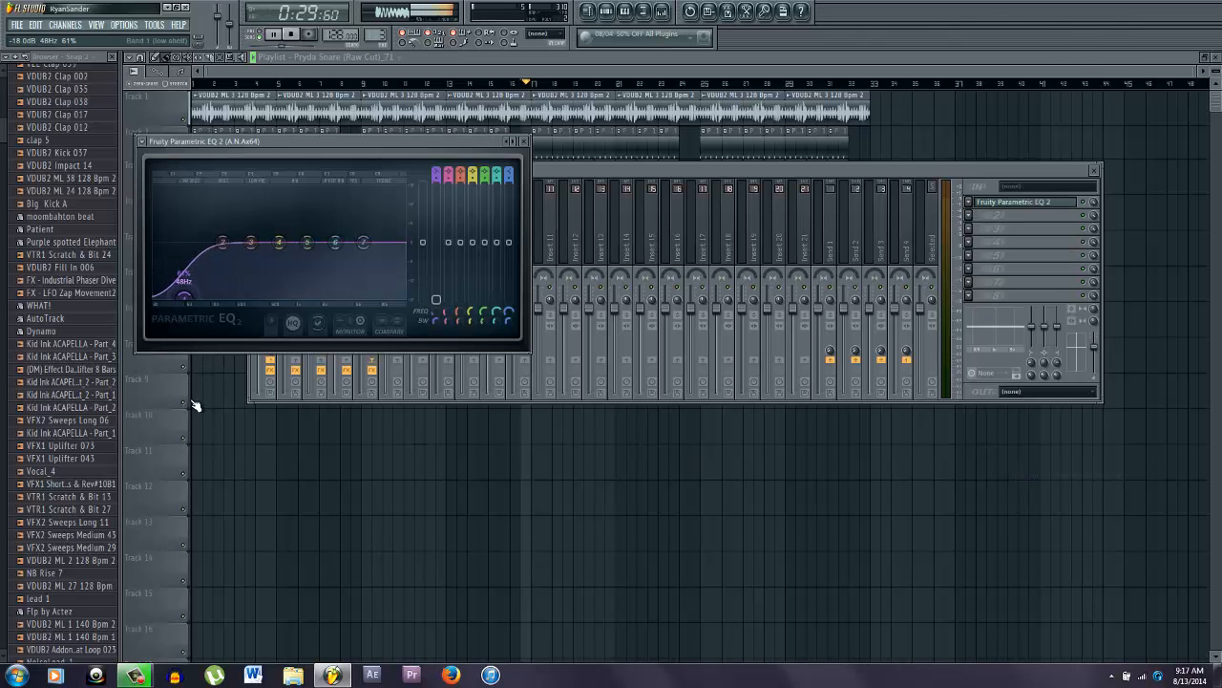
left_click(263, 35)
left_click_drag(187, 297, 210, 311)
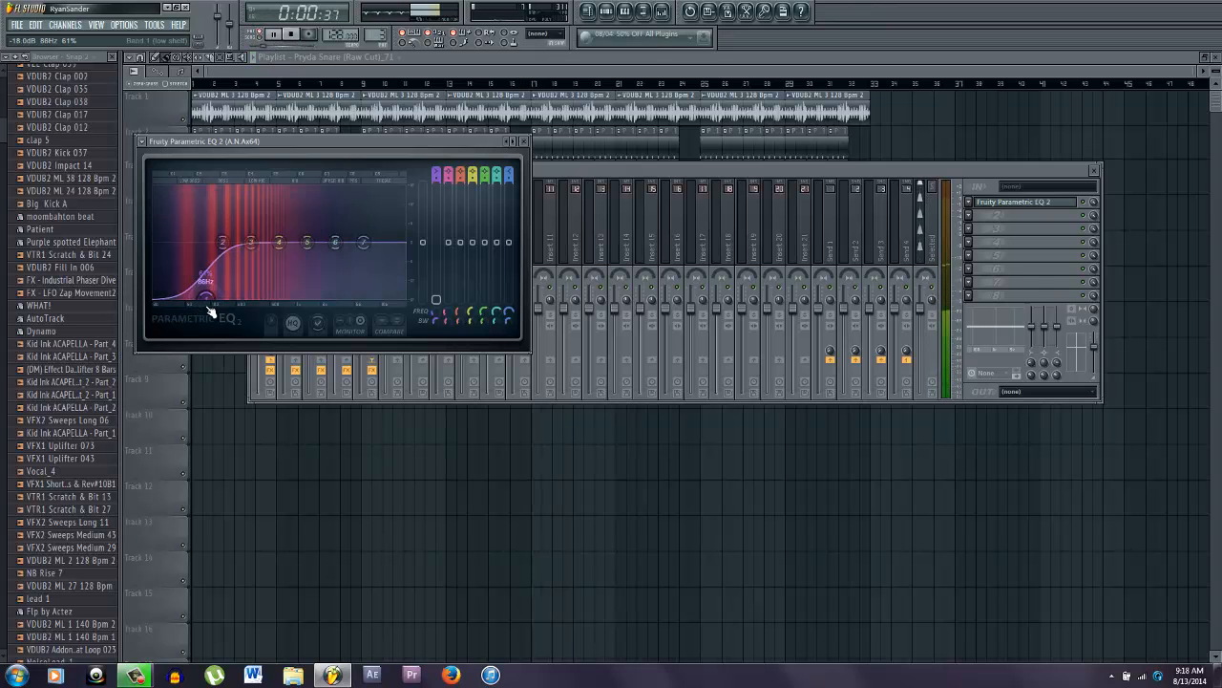
key("F5")
key("space")
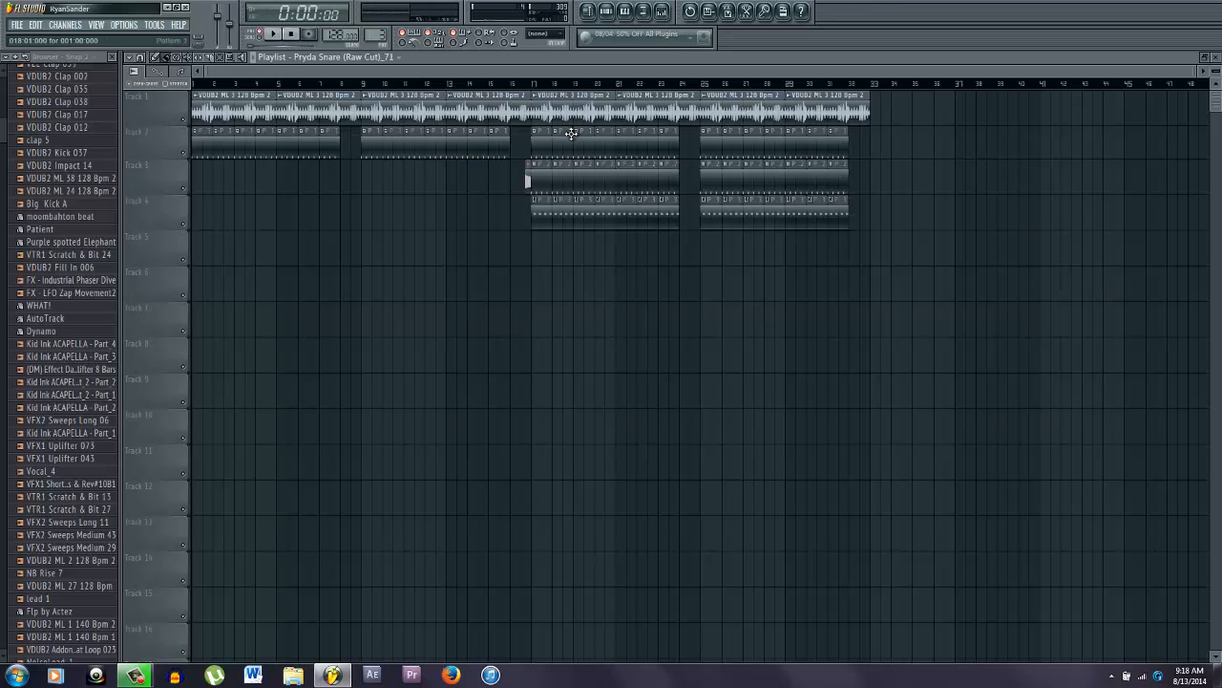
- Route the Pryda Snare (Raw Cut)_71 channel to mixer insert 5 and name that track after the channel
double_click(527, 179)
left_click(661, 11)
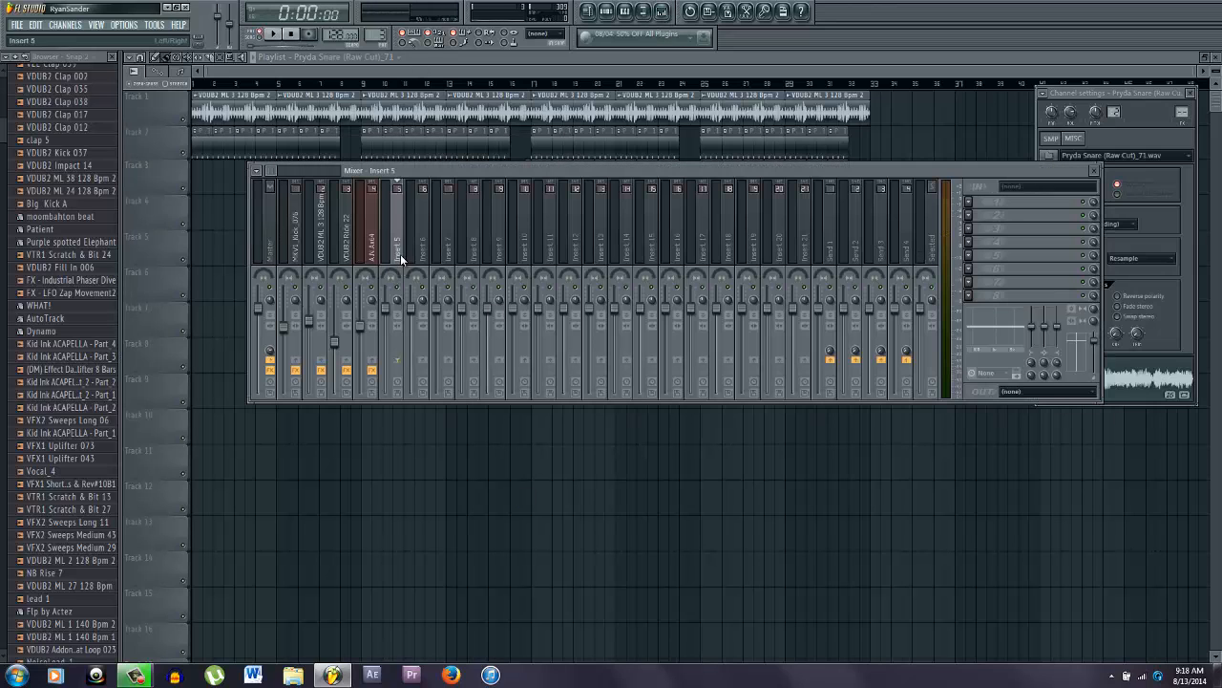
right_click(405, 180)
mouse_move(477, 225)
left_click(559, 225)
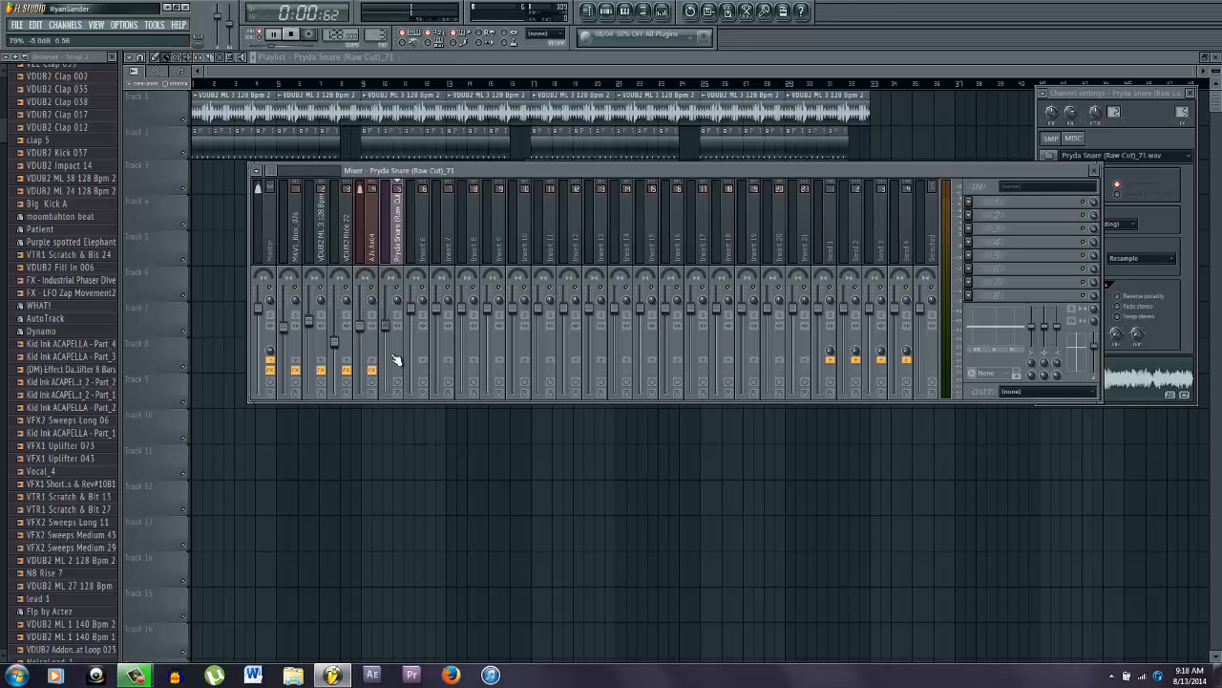
- Preview the Pryda snare and adjust its precomputed effects, then rebalance the snare and bass volume faders during playback
left_click(1151, 389)
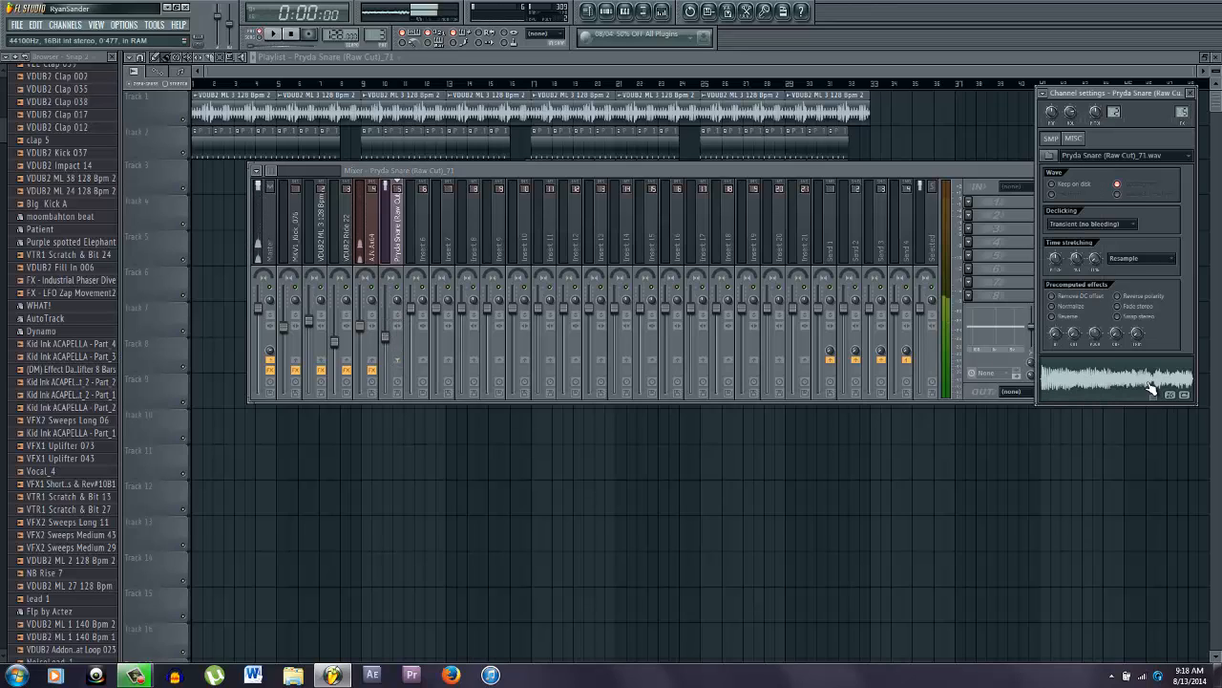
mouse_move(1054, 331)
left_mouse_down()
mouse_move(1053, 320)
mouse_move(1066, 327)
left_mouse_up()
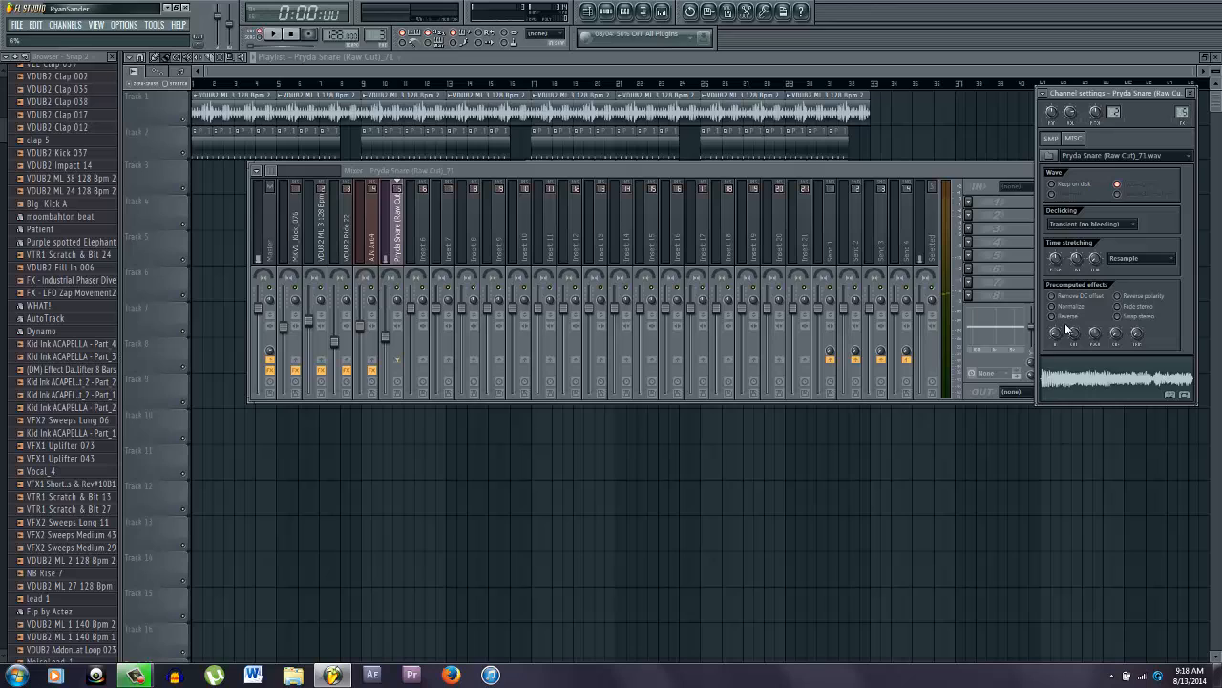
left_click(386, 324)
key("space")
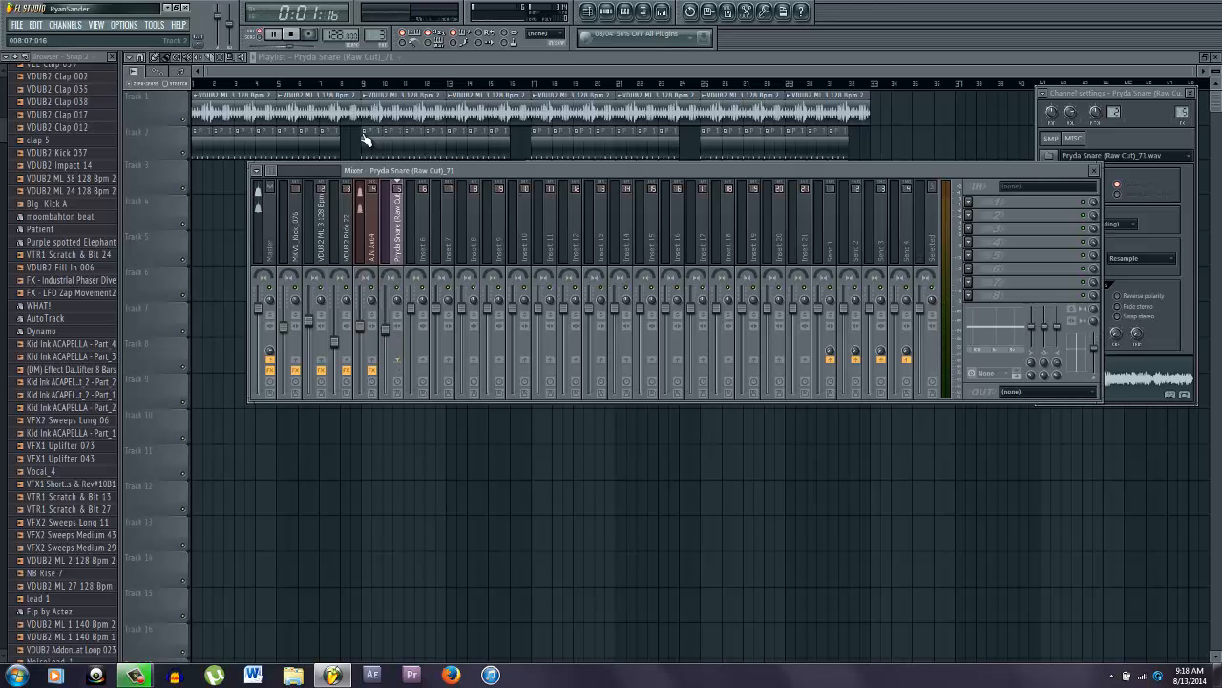
left_click(361, 330)
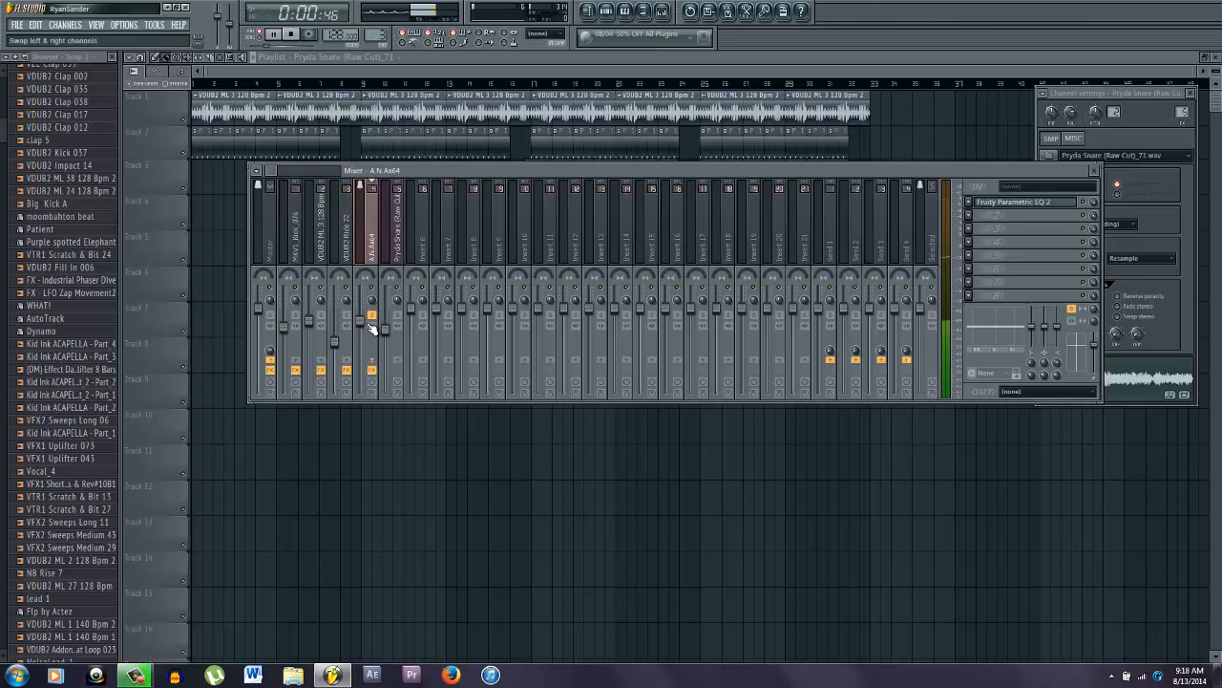
- Add Gross Beat to the second effect slot of the bass's mixer track and load its SIDECHAIN preset
left_click(976, 219)
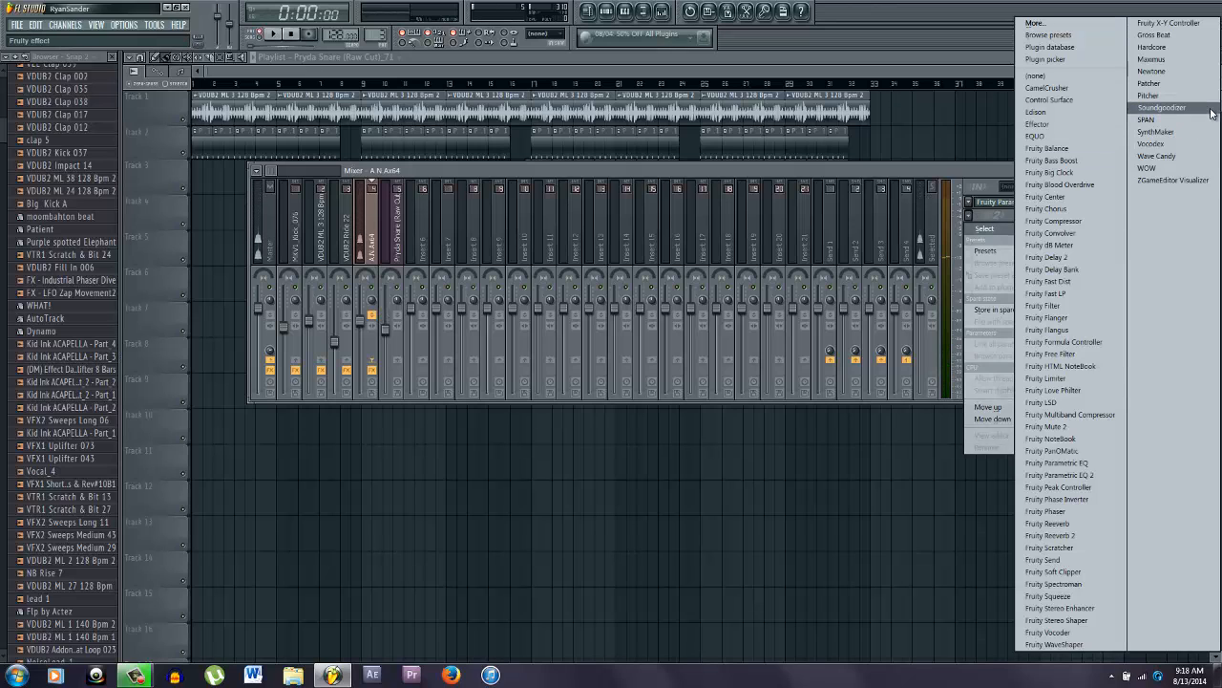
left_click(1155, 35)
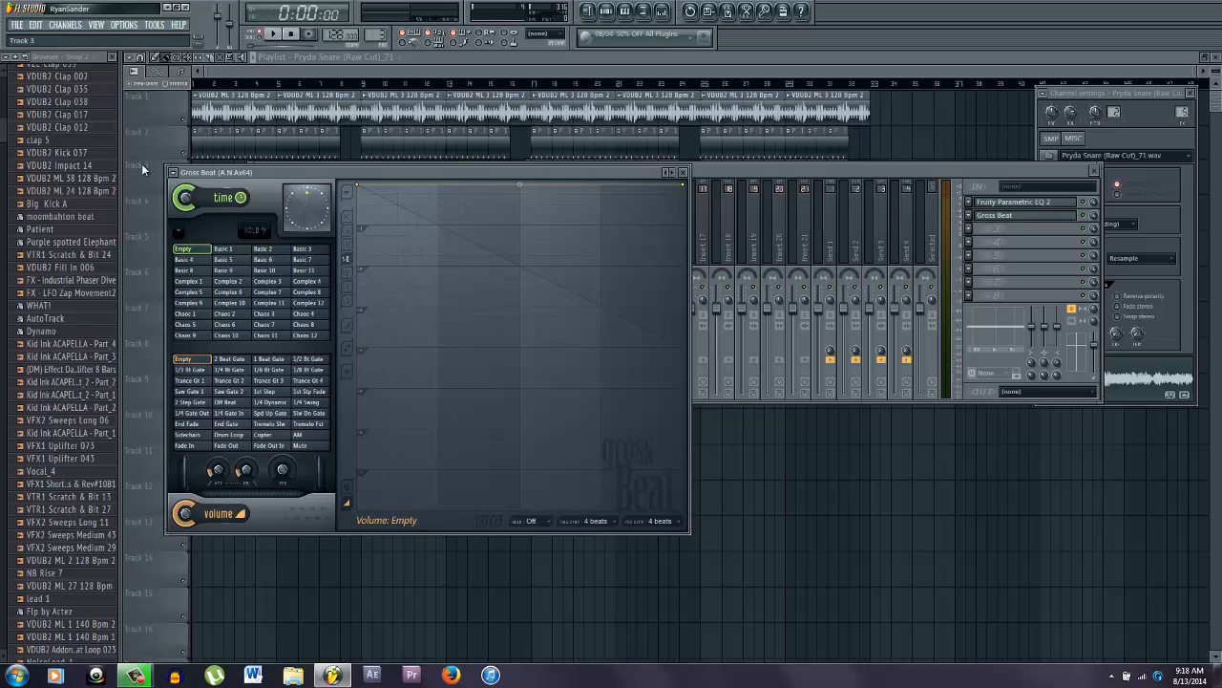
left_click(175, 173)
mouse_move(211, 208)
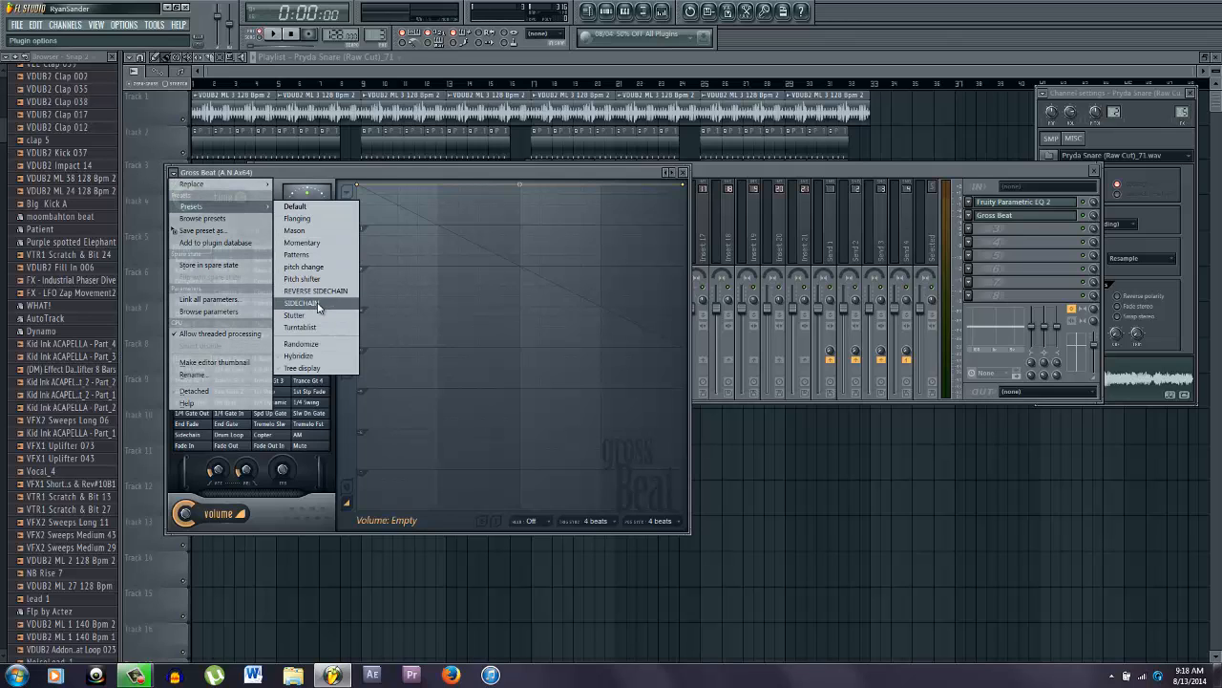
left_click(310, 303)
- Bend the four rising segments of Gross Beat's Sidechain volume envelope upward into convex curves, and return to the playlist
mouse_move(393, 350)
left_mouse_down()
mouse_move(395, 319)
mouse_move(395, 329)
left_mouse_up()
left_click_drag(478, 347, 481, 329)
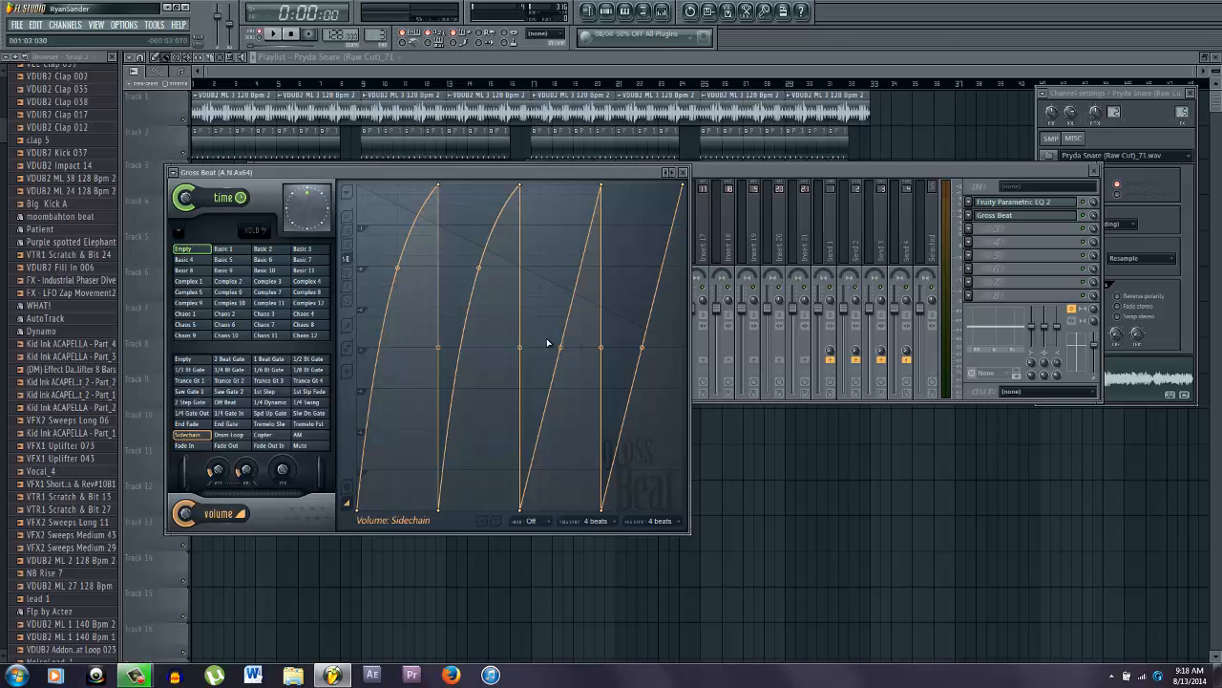
left_click_drag(556, 344, 557, 328)
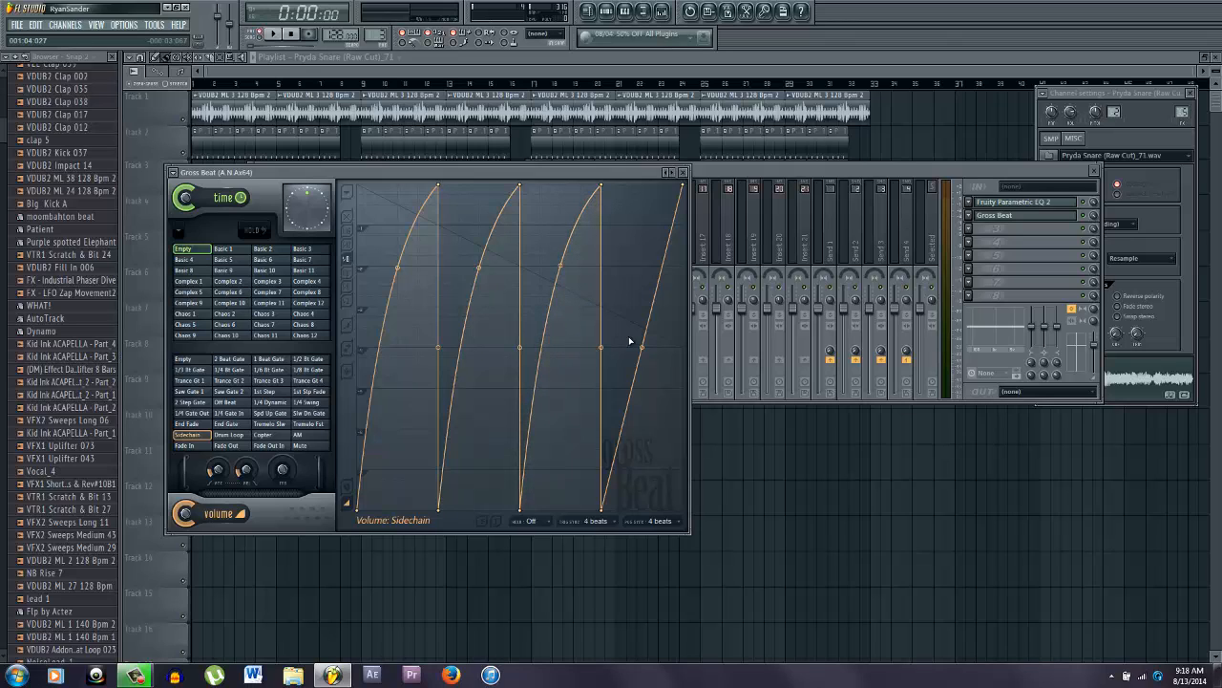
left_click_drag(642, 345, 638, 325)
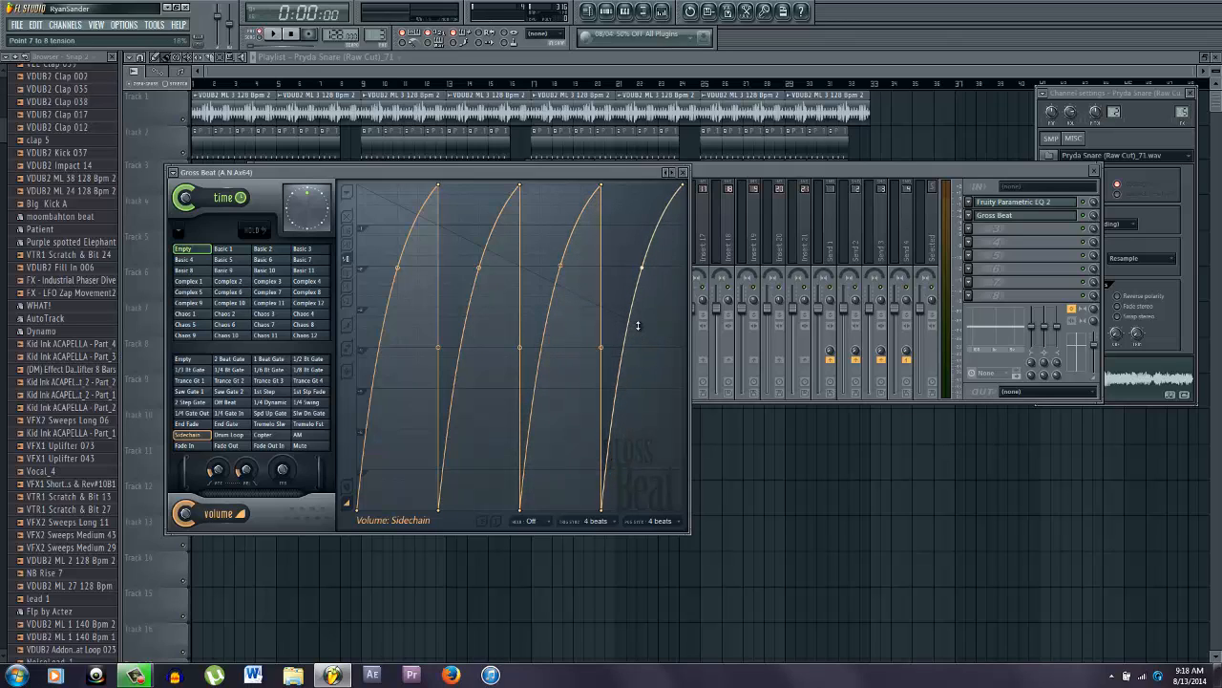
left_click(877, 429)
- During playback from about bar 16, lower the snare and loop levels and set the kick to about -4.5 dB
left_click(513, 87)
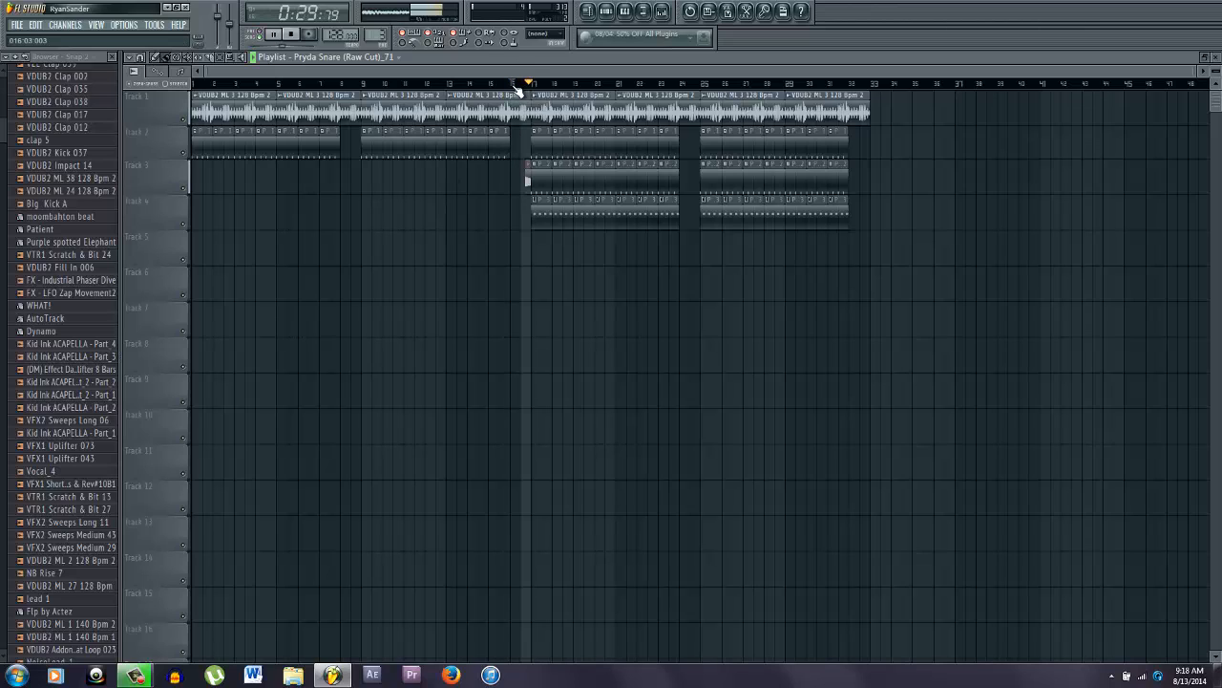
key("F9")
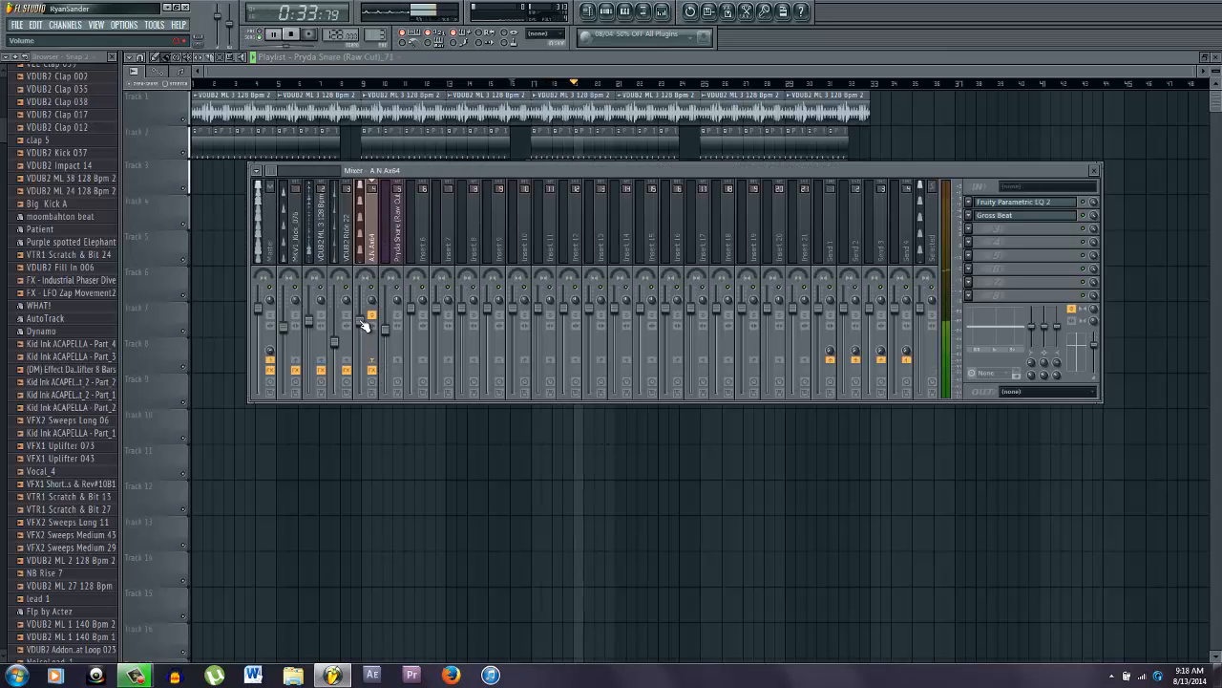
left_click_drag(362, 322, 386, 361)
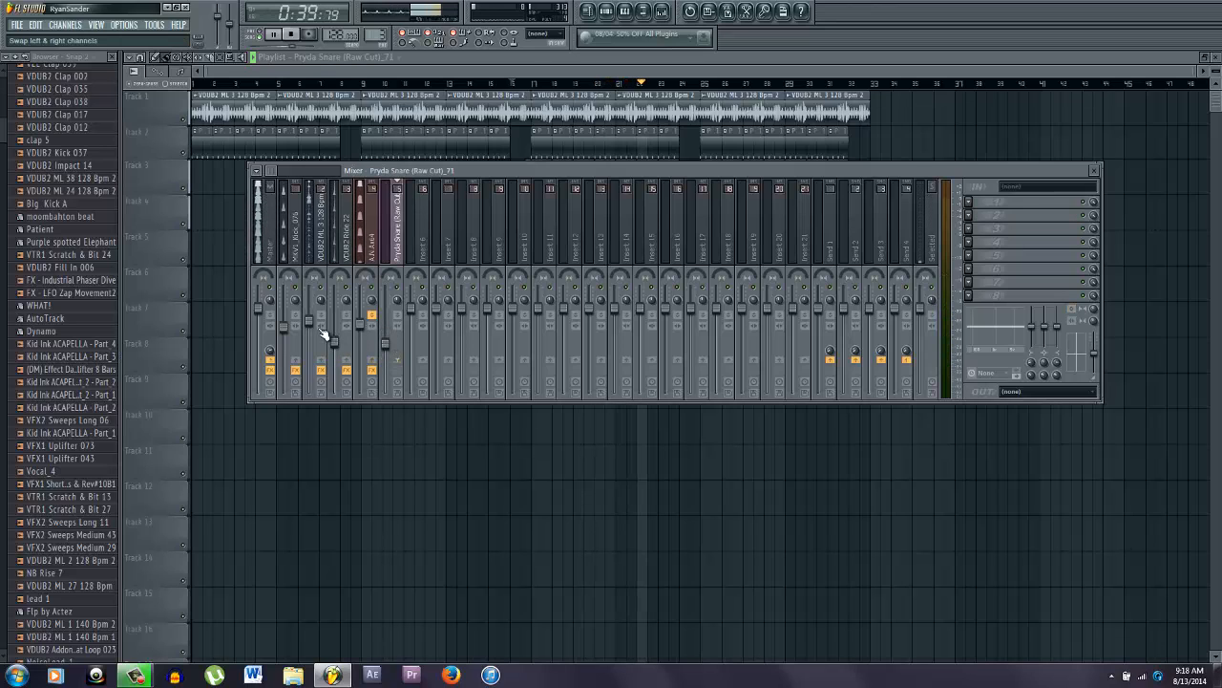
left_click_drag(310, 326, 363, 321)
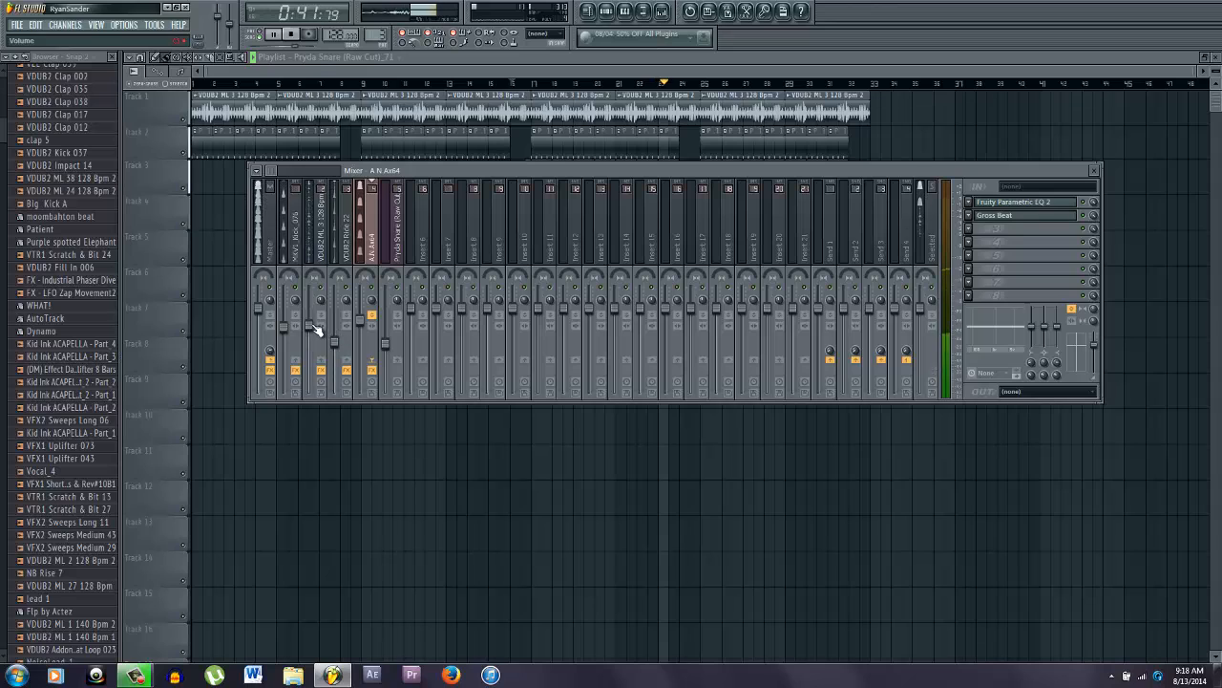
left_click(285, 328)
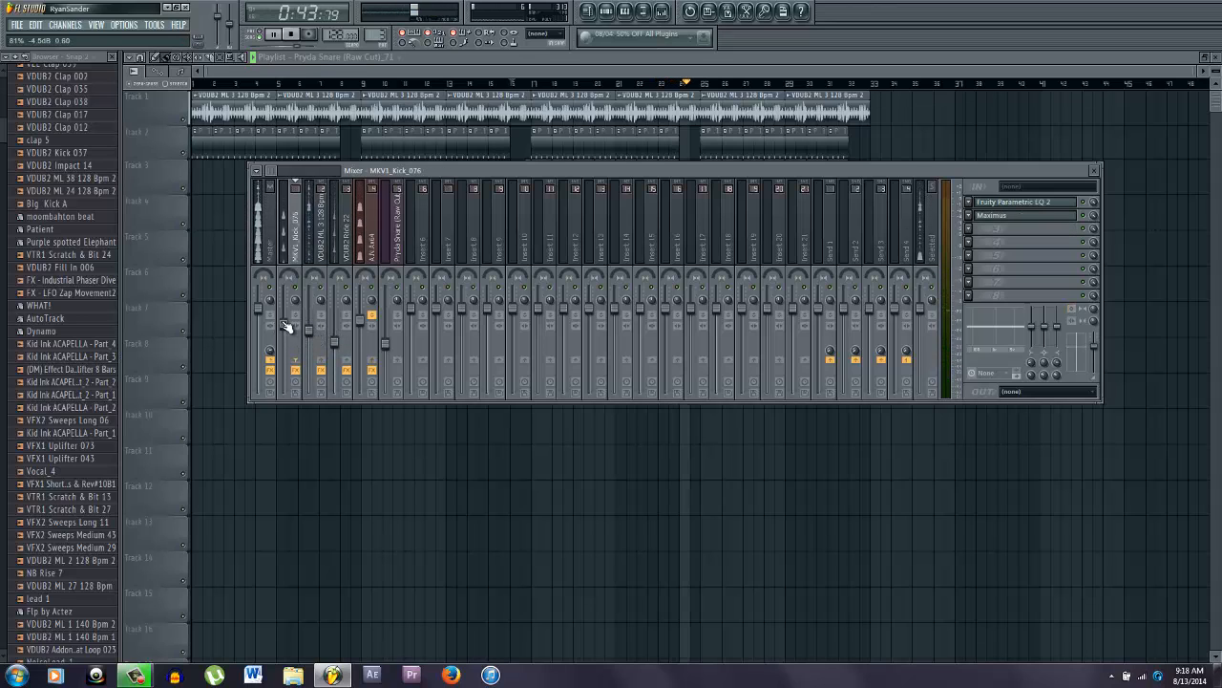
key("F9")
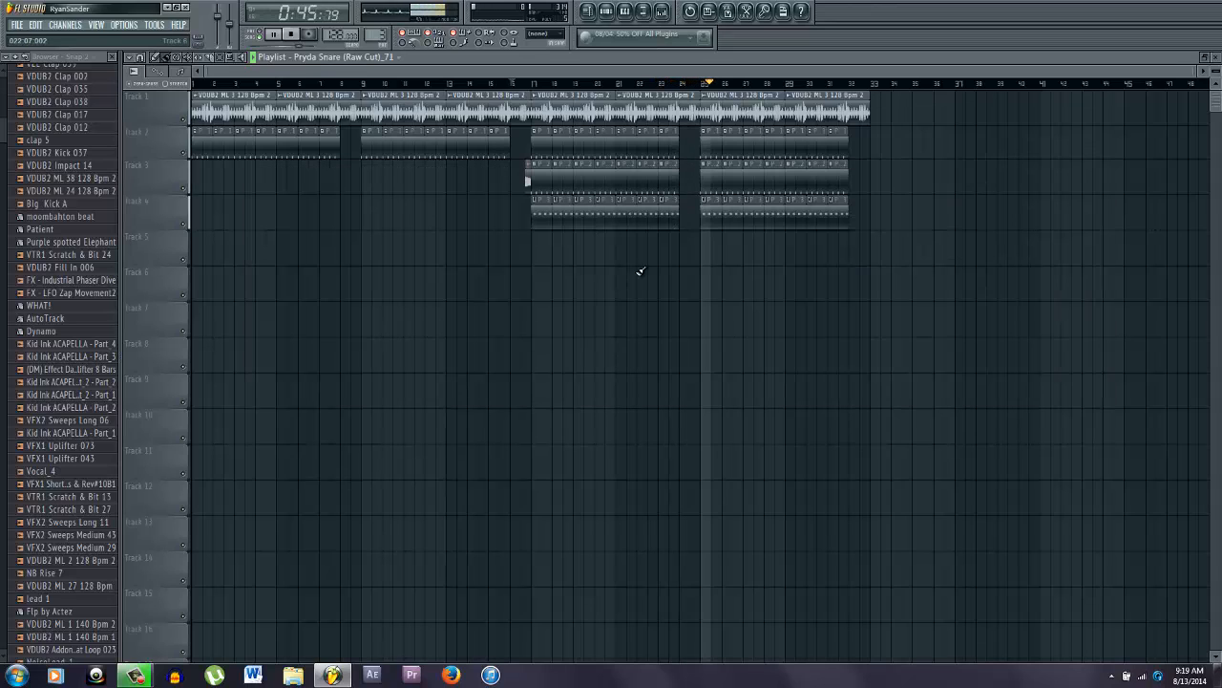
- Place a copy of the Pryda snare clip on track 3 at the last beat before bar 33 and deselect it
left_click_drag(694, 219, 560, 201)
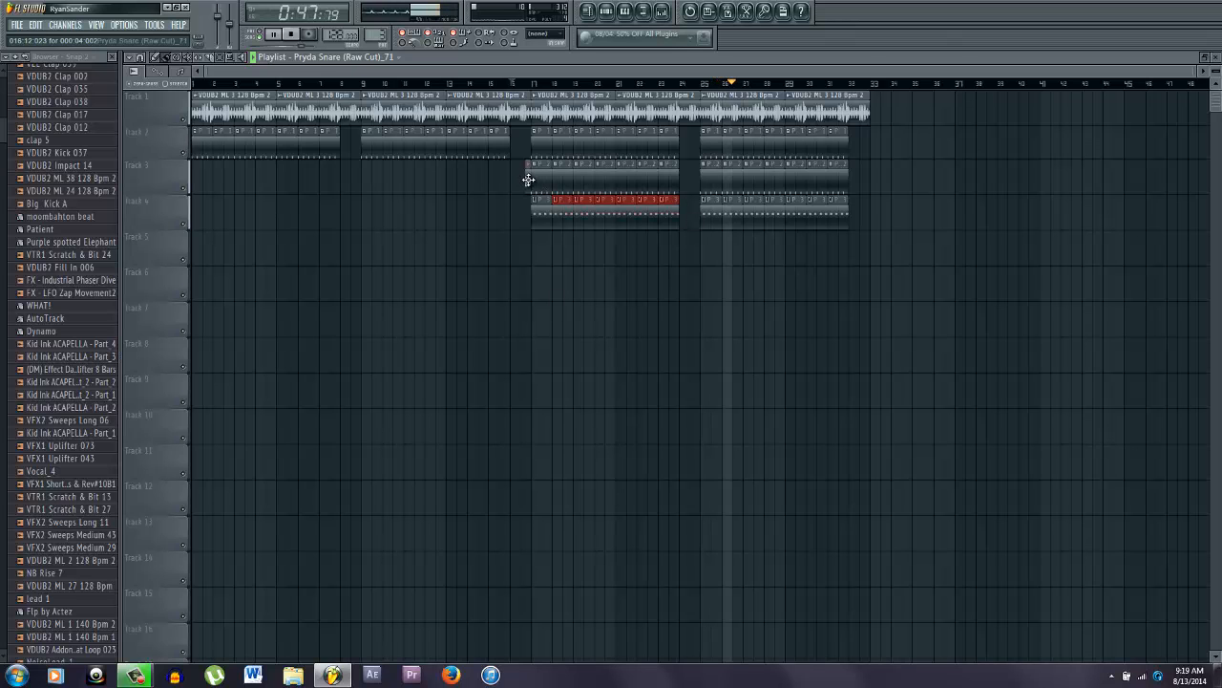
left_click(527, 179)
left_click(867, 180)
scroll(866, 194, "up", 1)
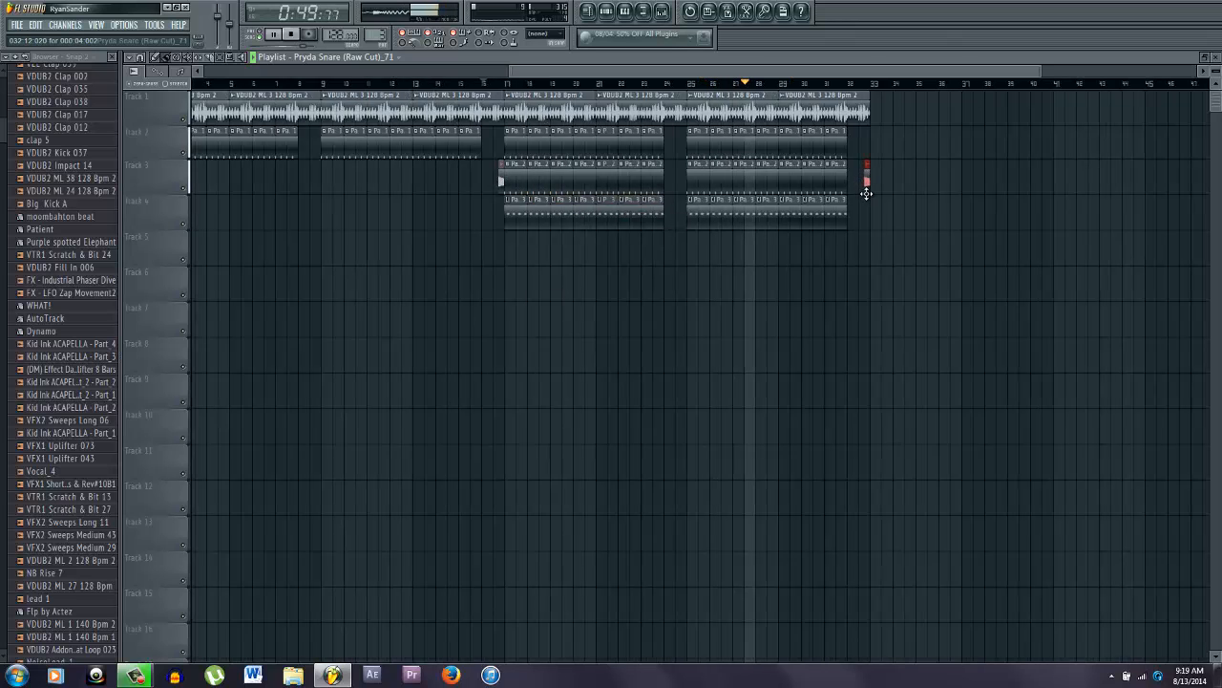
scroll(866, 194, "up", 8)
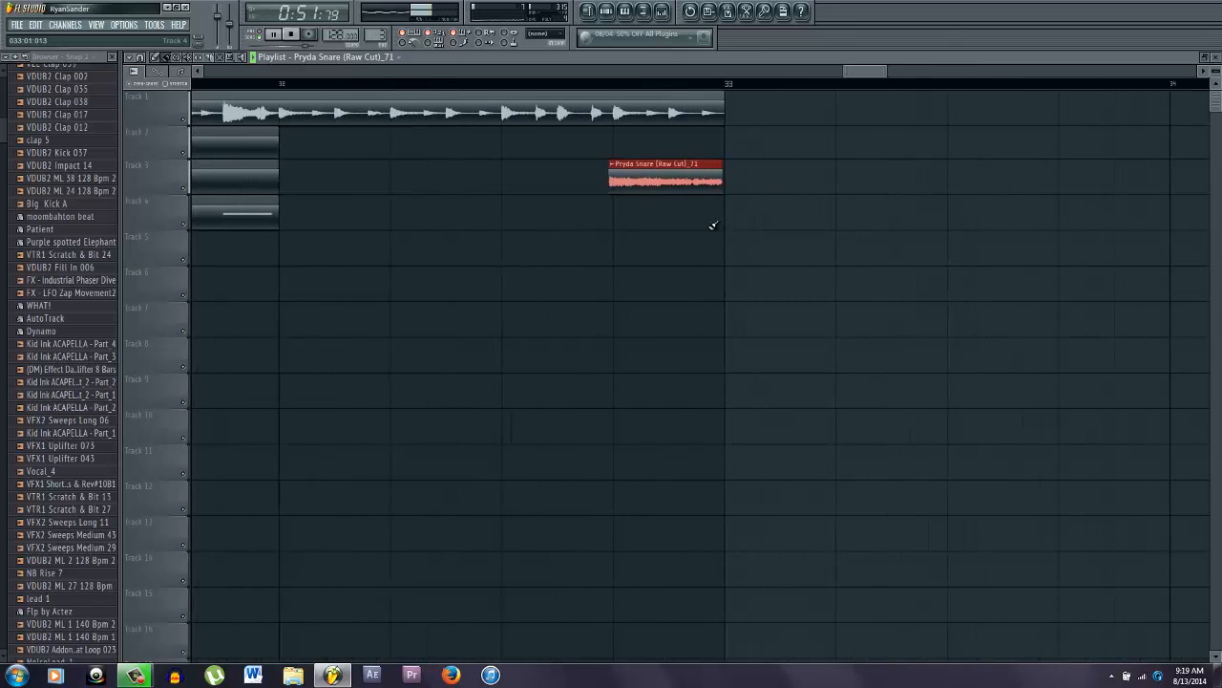
scroll(712, 225, "up", 4)
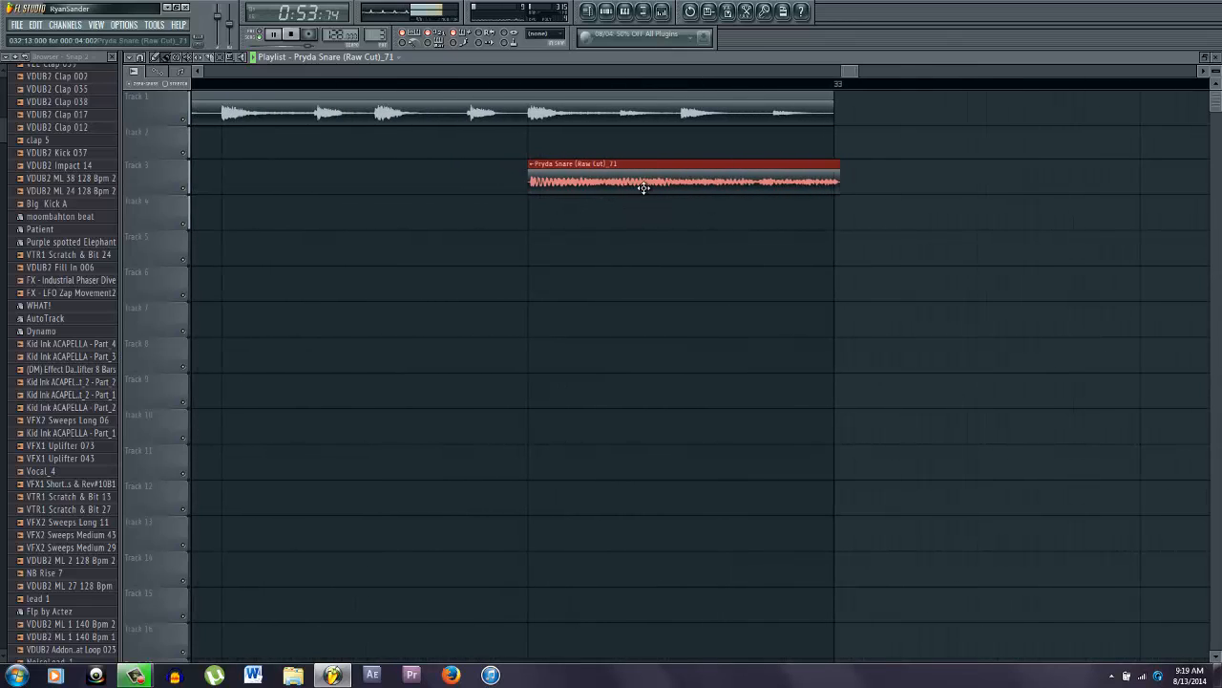
scroll(599, 234, "up", 2)
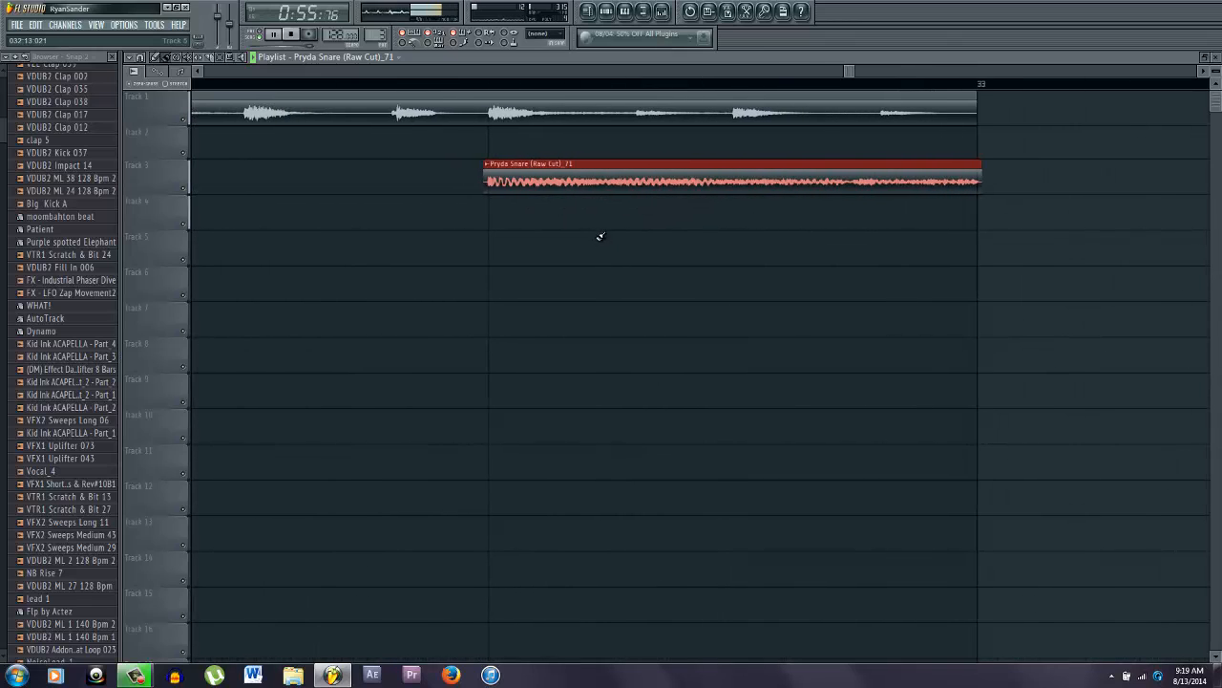
left_click(623, 276, "ctrl")
- Trim the start of the new Pryda snare clip to the gridline of the last beat before bar 33
scroll(616, 256, "down", 5)
scroll(600, 236, "up", 5)
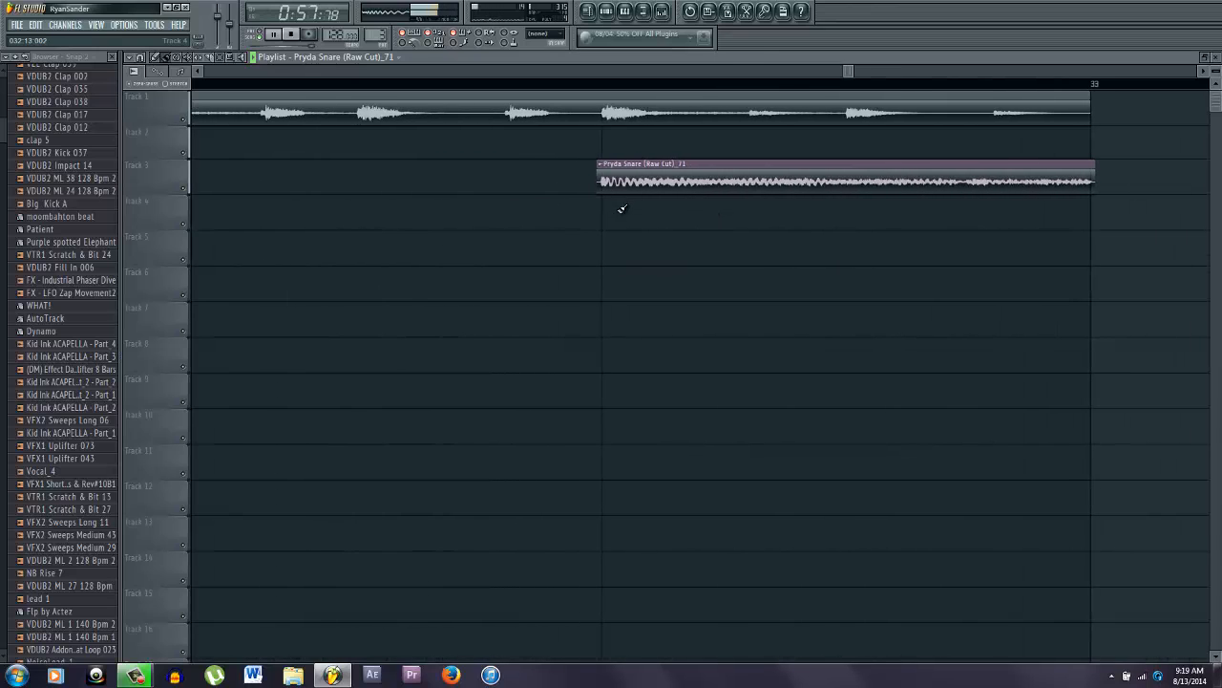
left_click(601, 188)
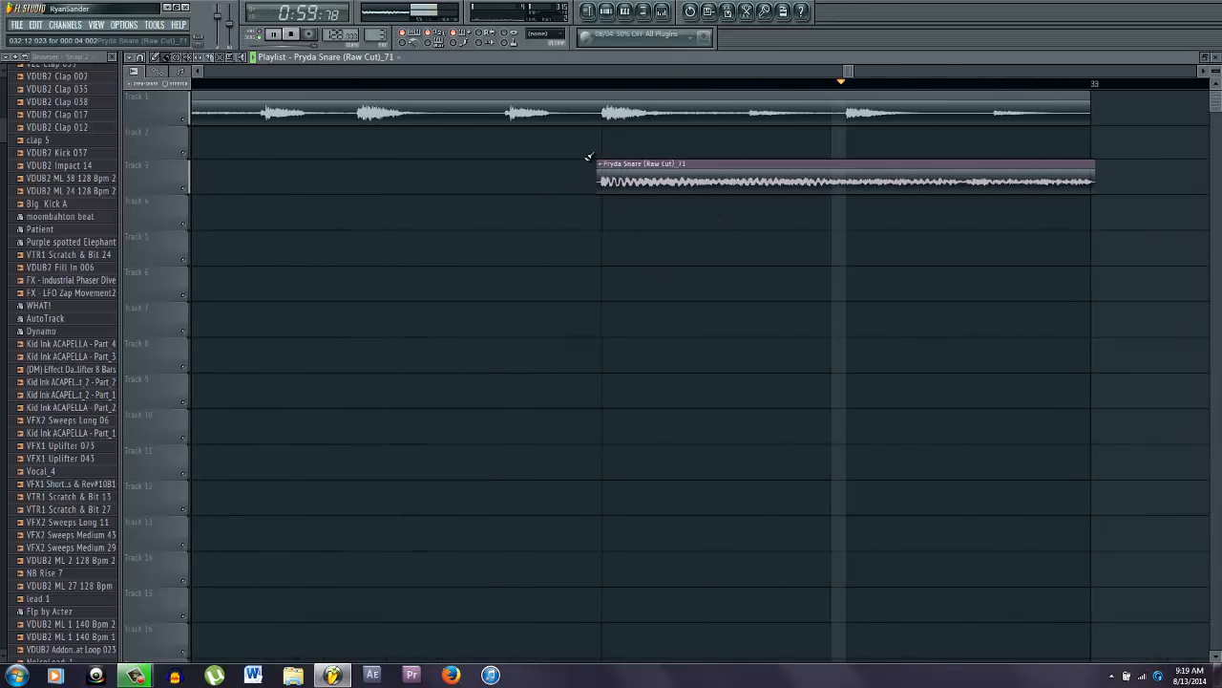
left_click_drag(600, 186, 604, 186)
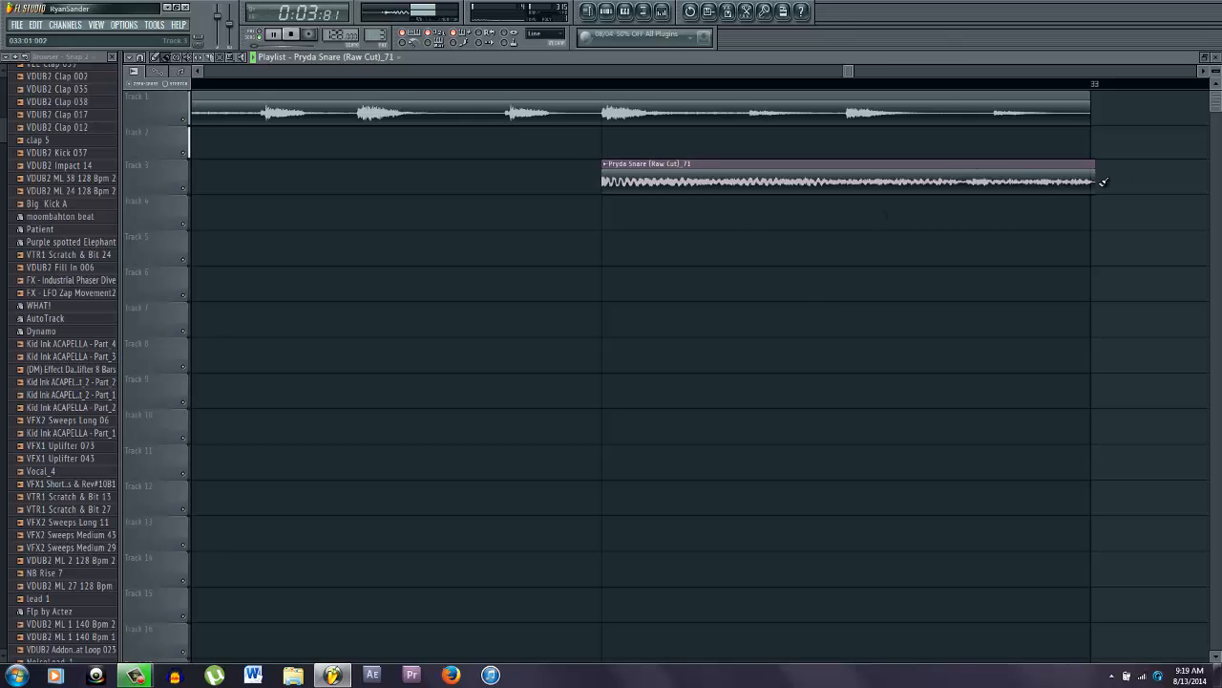
scroll(797, 423, "down", 5)
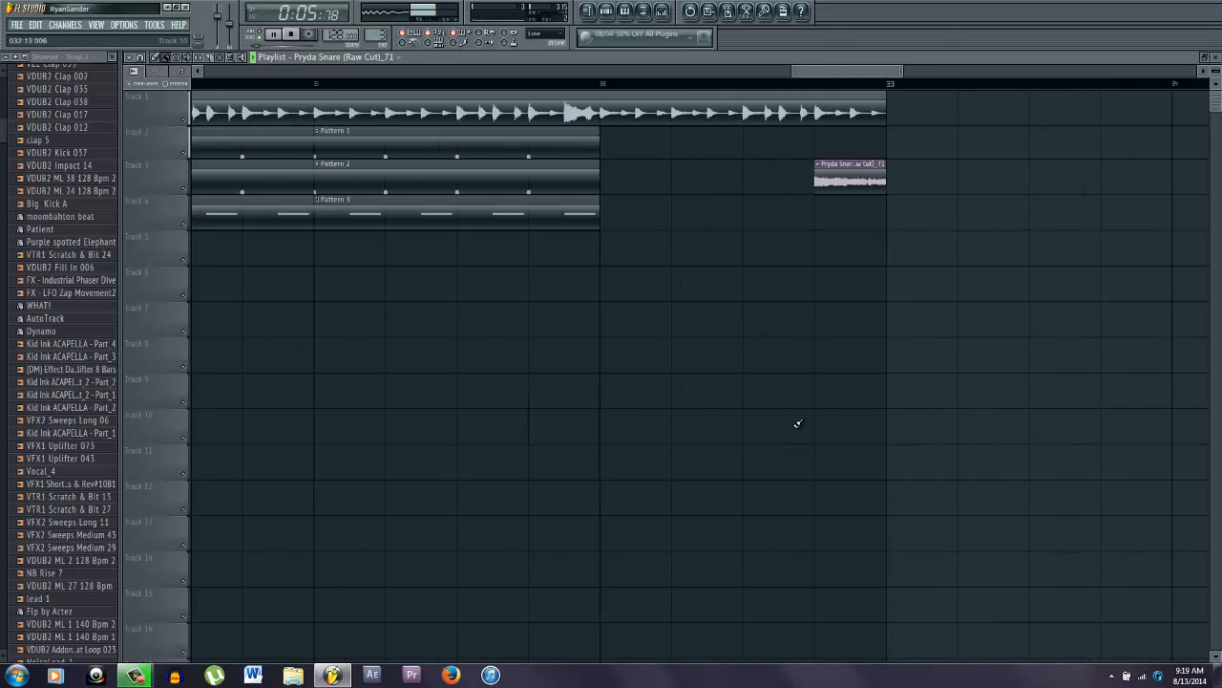
- Replace the Pryda snare clip just before bar 17 on track 3 with a copy of the trimmed one
scroll(572, 179, "up", 5)
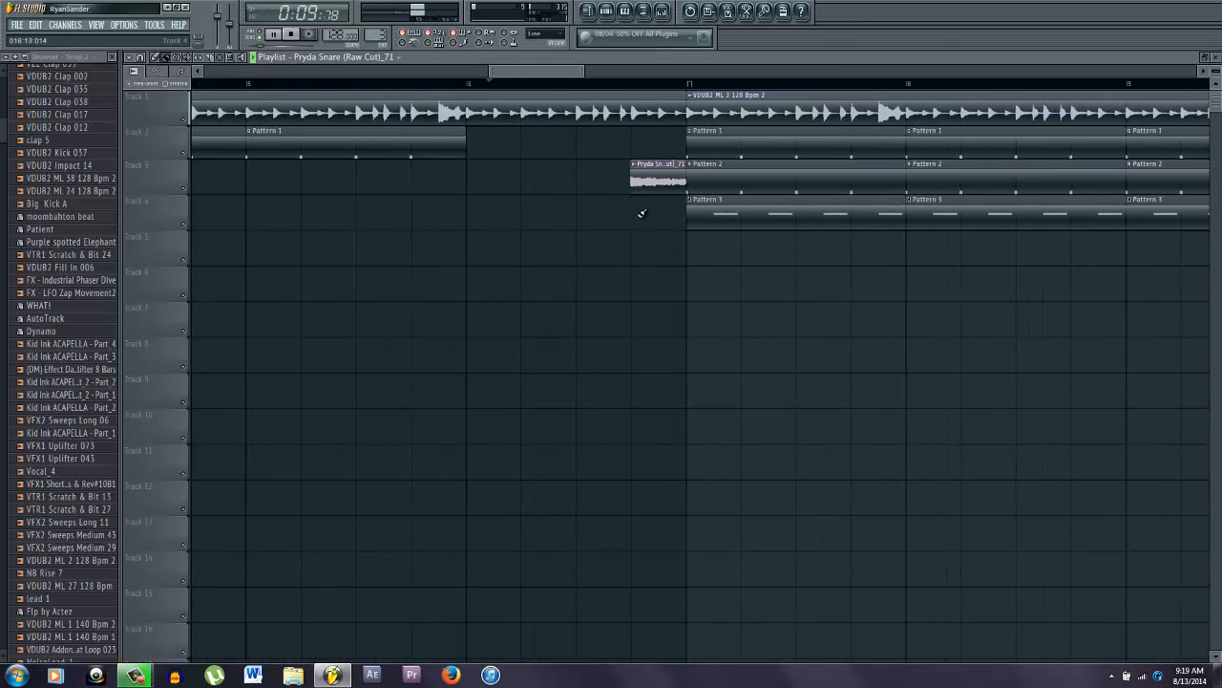
left_click(640, 214)
right_click(655, 179)
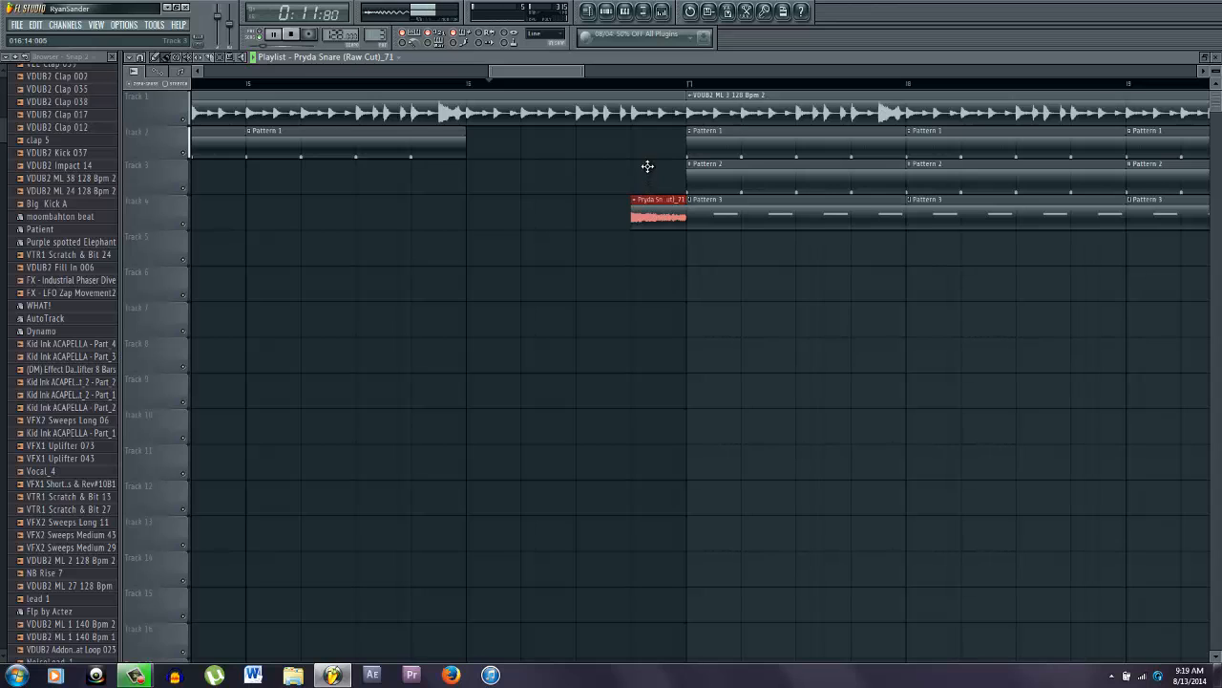
left_click_drag(647, 166, 645, 172)
scroll(621, 303, "down", 5)
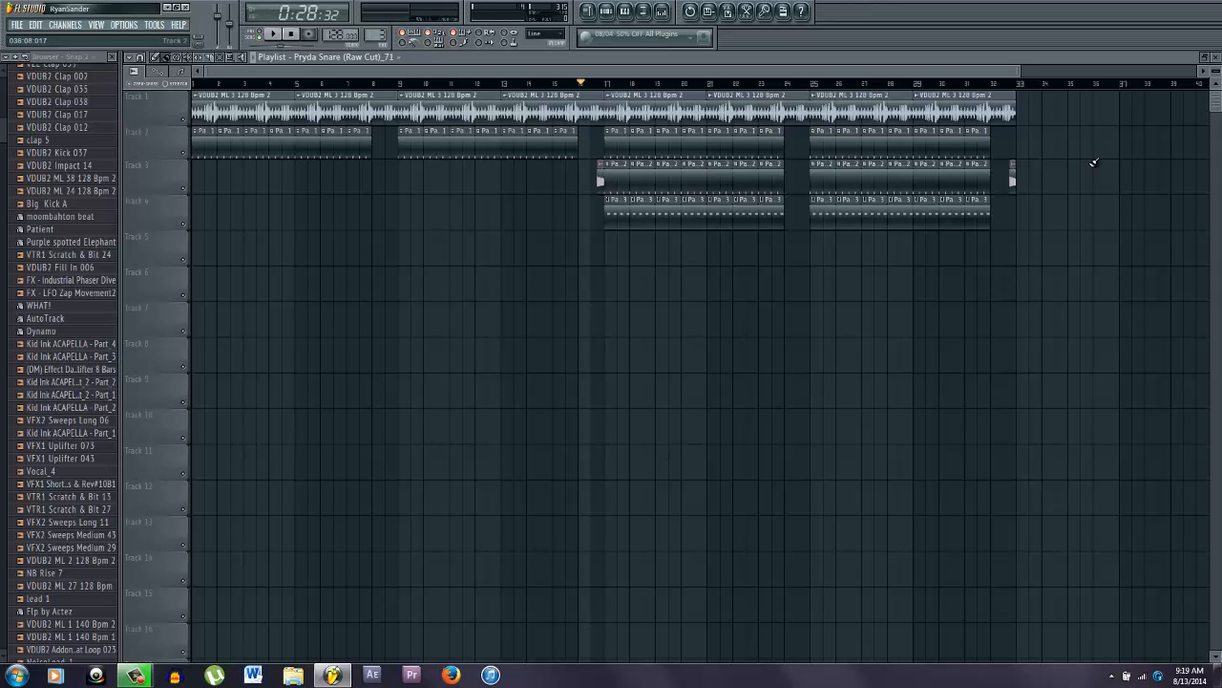
left_click_drag(999, 214, 800, 163)
left_click(844, 390)
scroll(846, 386, "down", 3)
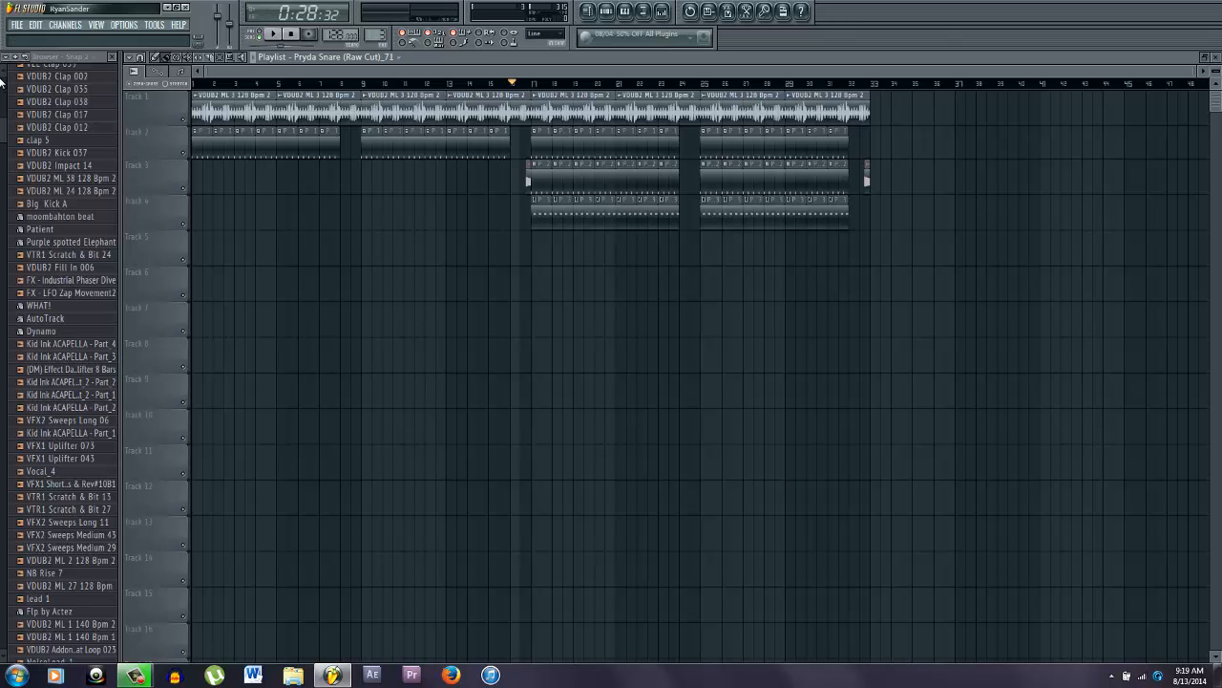
- Audition VDUB2 Impact 21 and VFX2 Sweeps Long 12, and place the sweep on track 5 so it ends at bar 33
left_click_drag(2, 139, 2, 222)
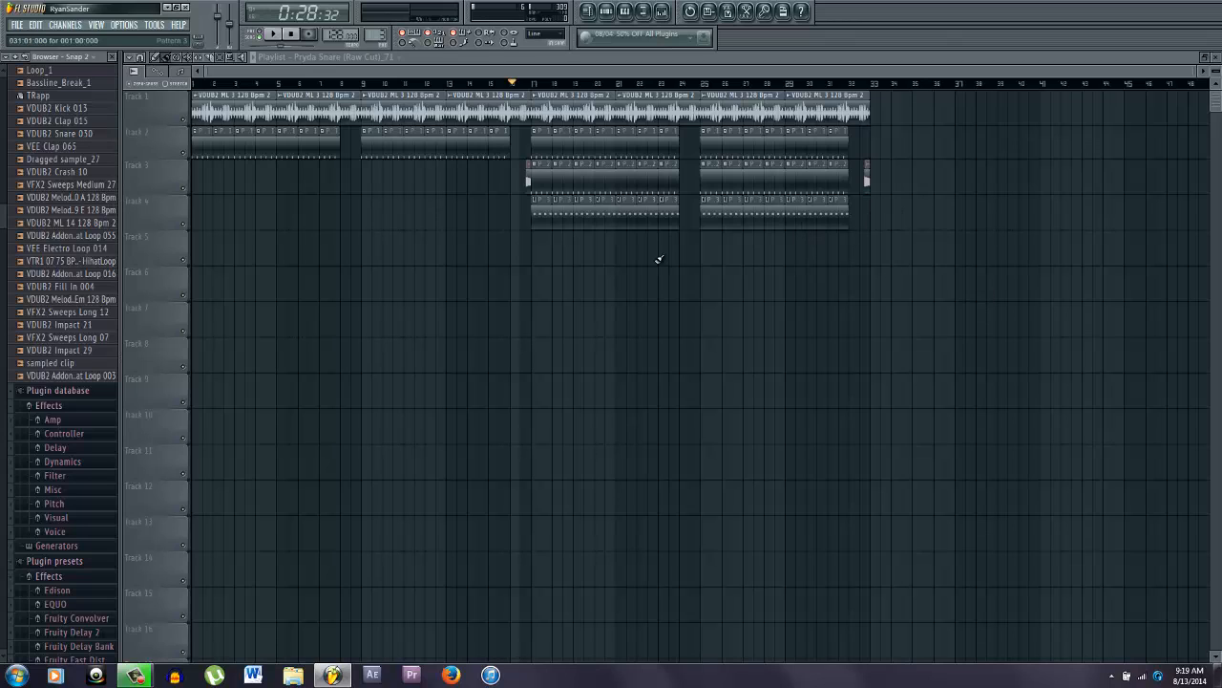
scroll(22, 335, "up", 3)
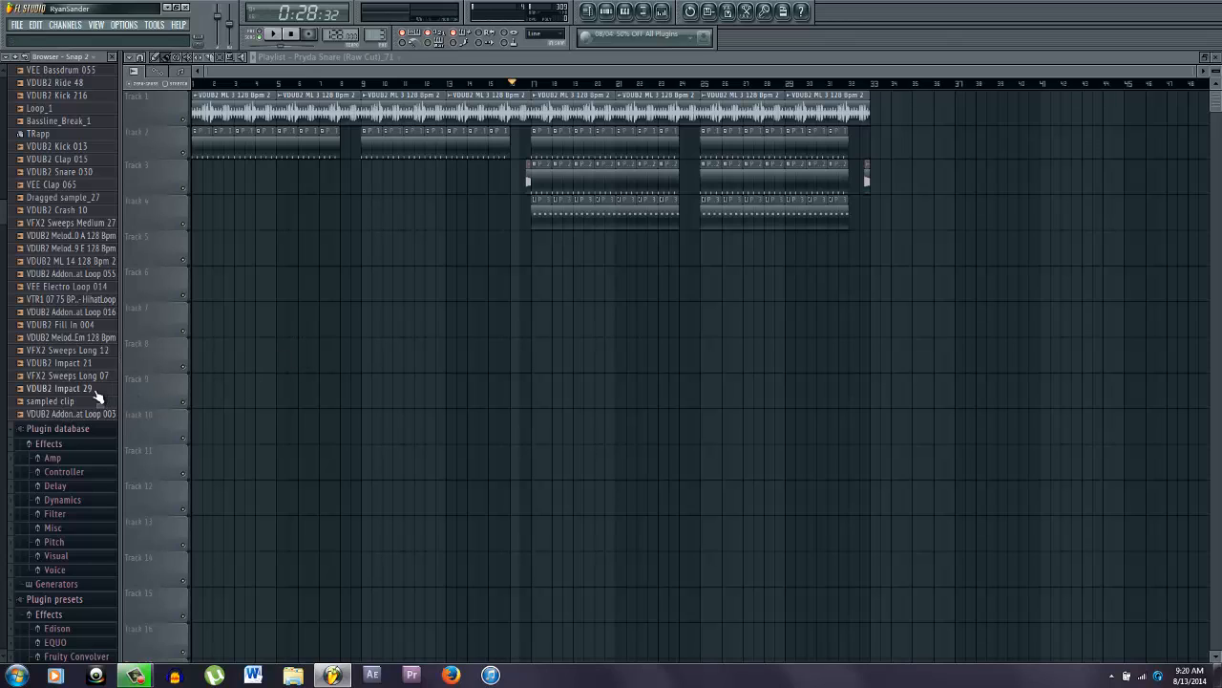
left_click(80, 367)
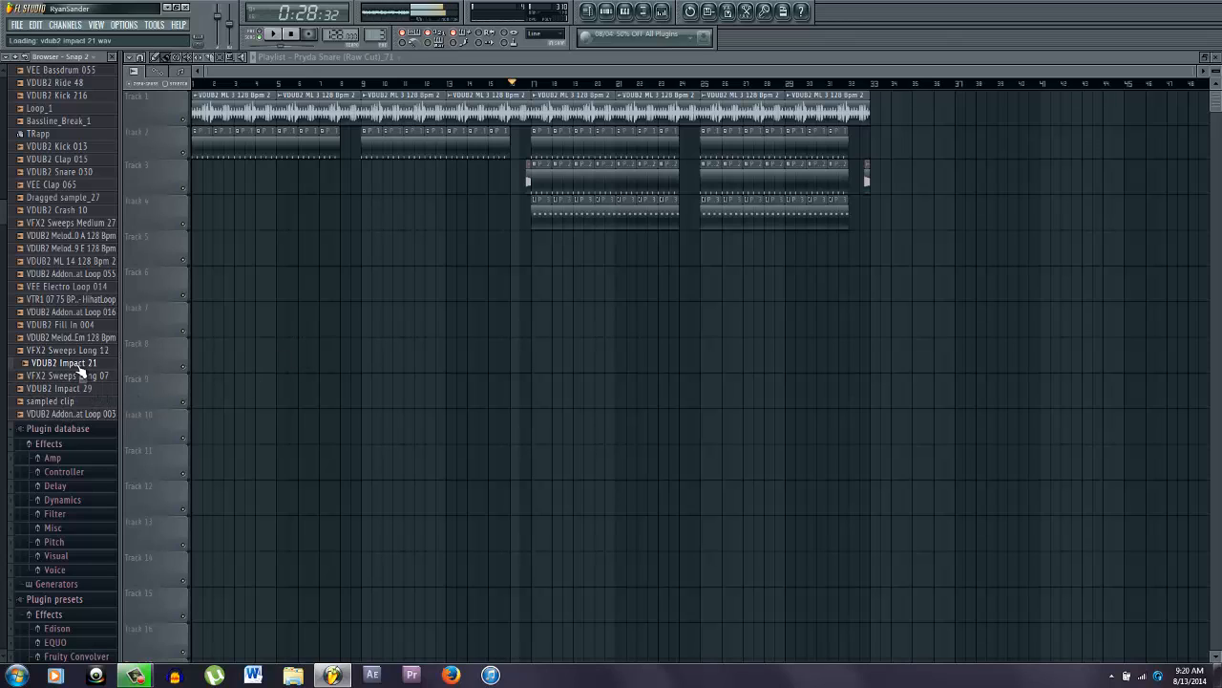
left_click(85, 352)
left_click_drag(89, 352, 563, 325)
left_click_drag(672, 306, 757, 239)
scroll(930, 286, "up", 4)
scroll(930, 287, "up", 1)
mouse_move(932, 256)
left_mouse_down()
mouse_move(818, 254)
mouse_move(930, 254)
left_mouse_up()
scroll(849, 300, "down", 4)
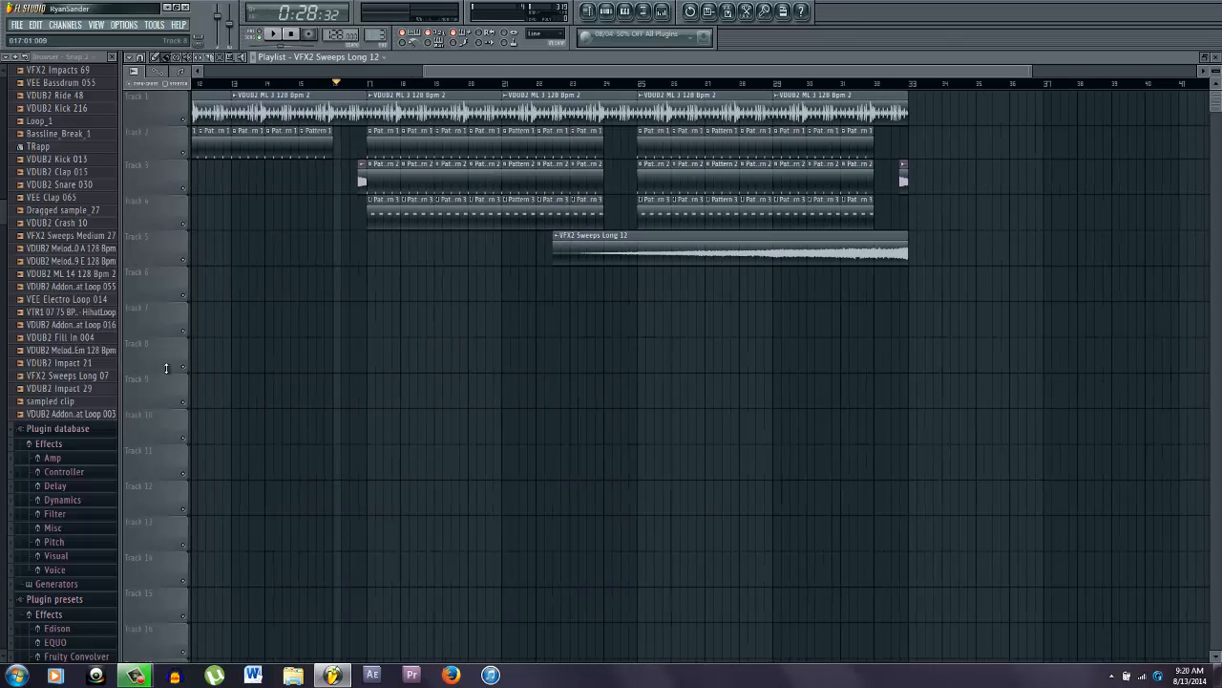
- Audition several kick, loop and impact samples and place VFX2 Impacts 69 on track 4 at bar 33
left_click(67, 302)
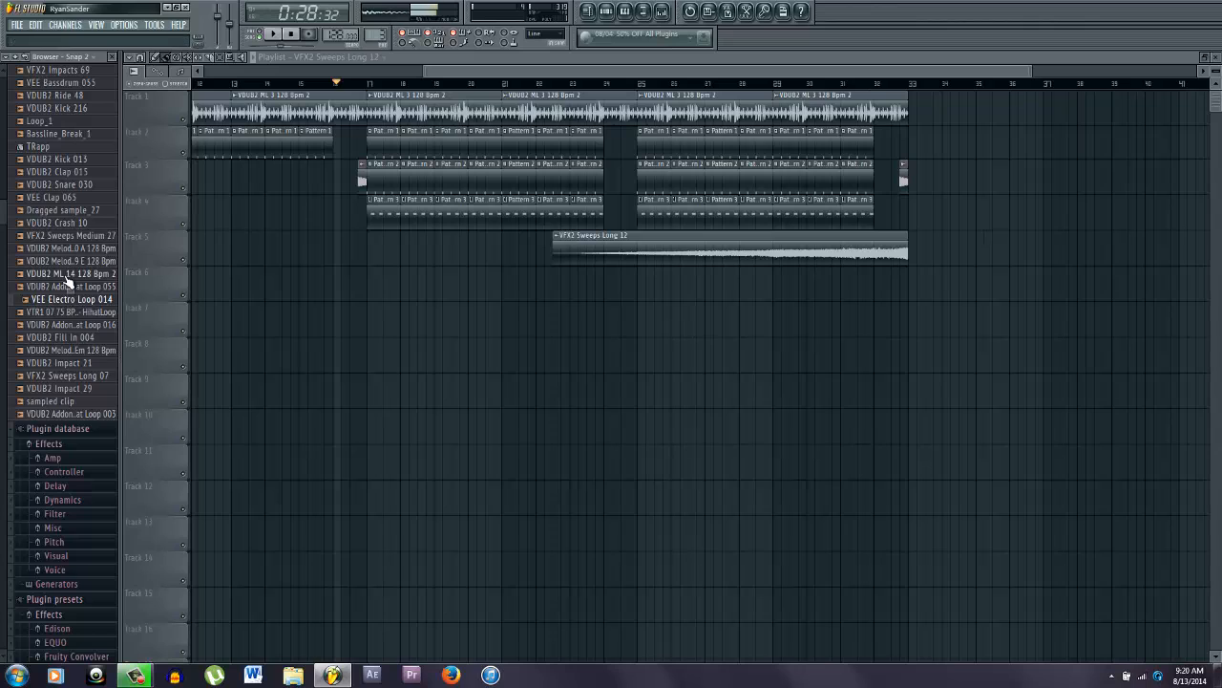
left_click(68, 249)
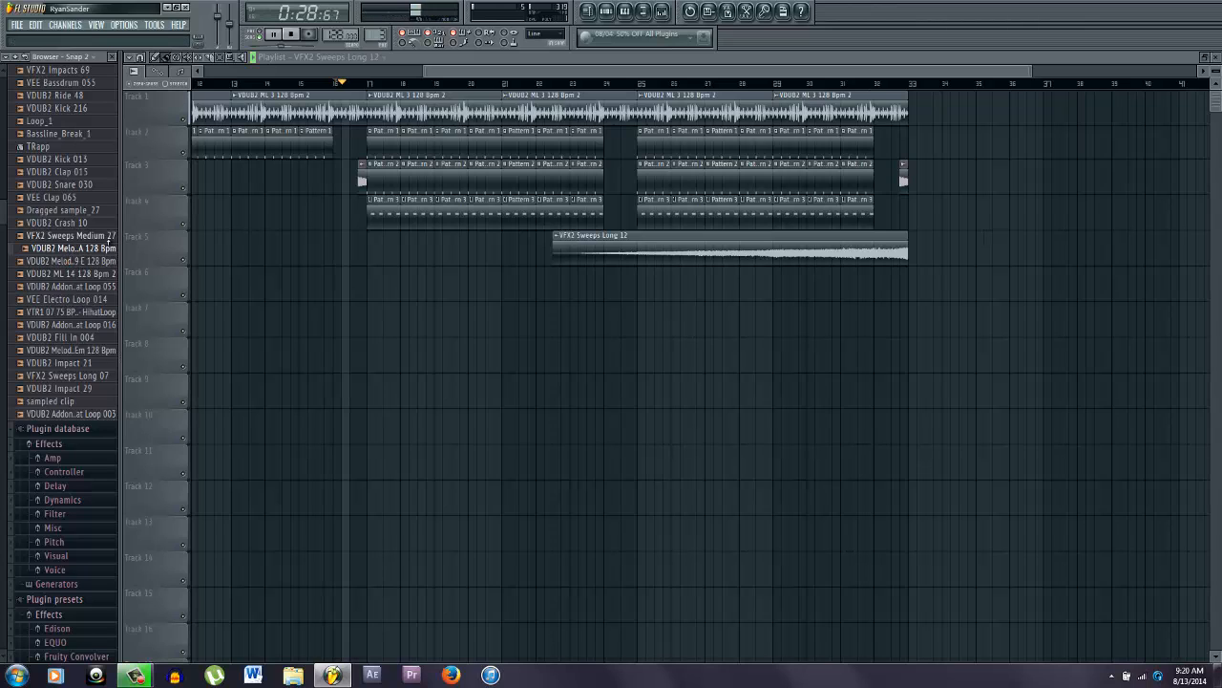
left_click(60, 174)
left_click(63, 162)
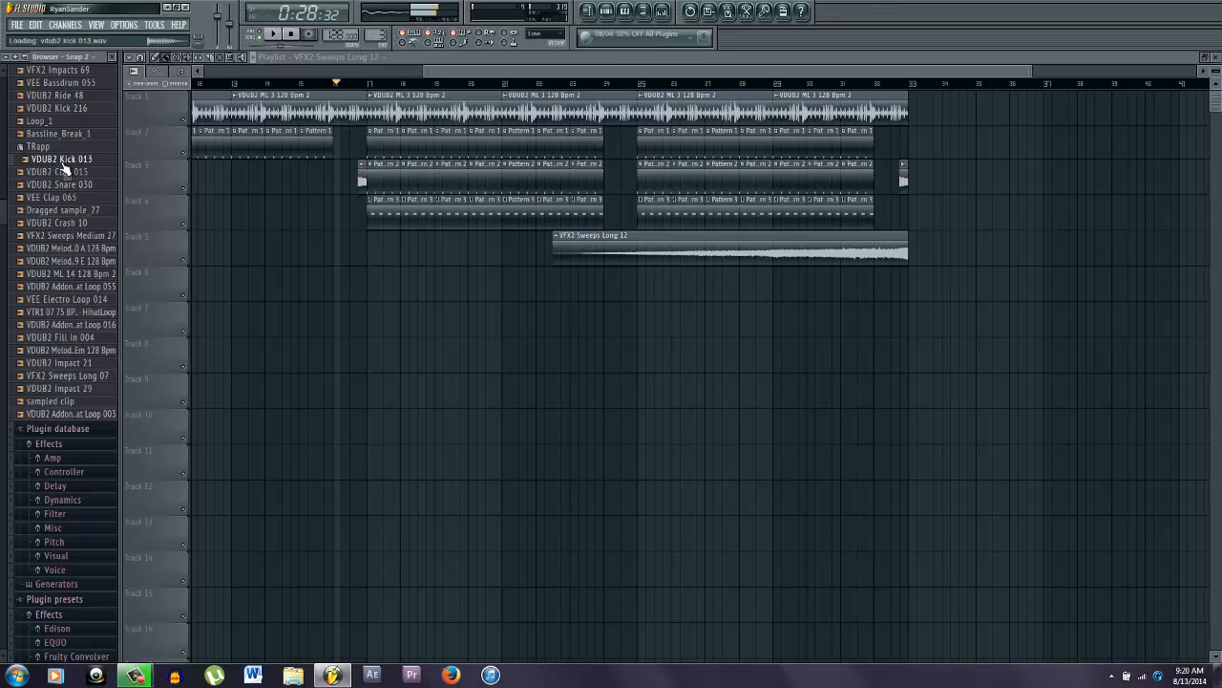
left_click(67, 96)
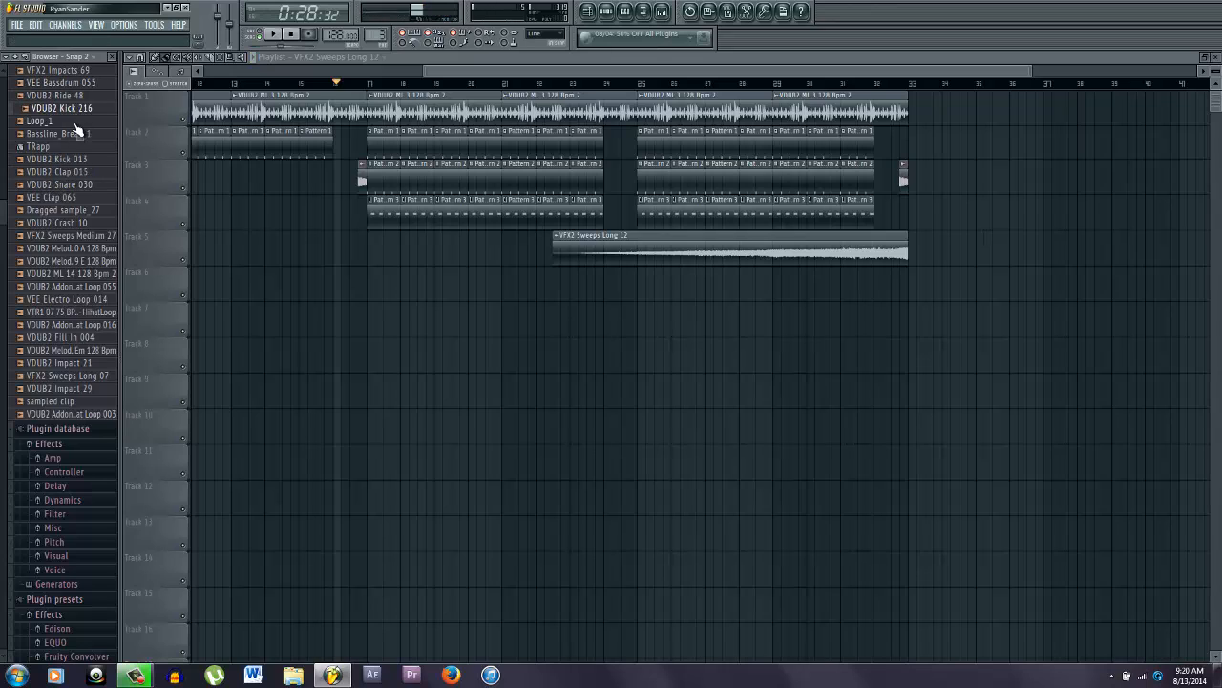
left_click(74, 72)
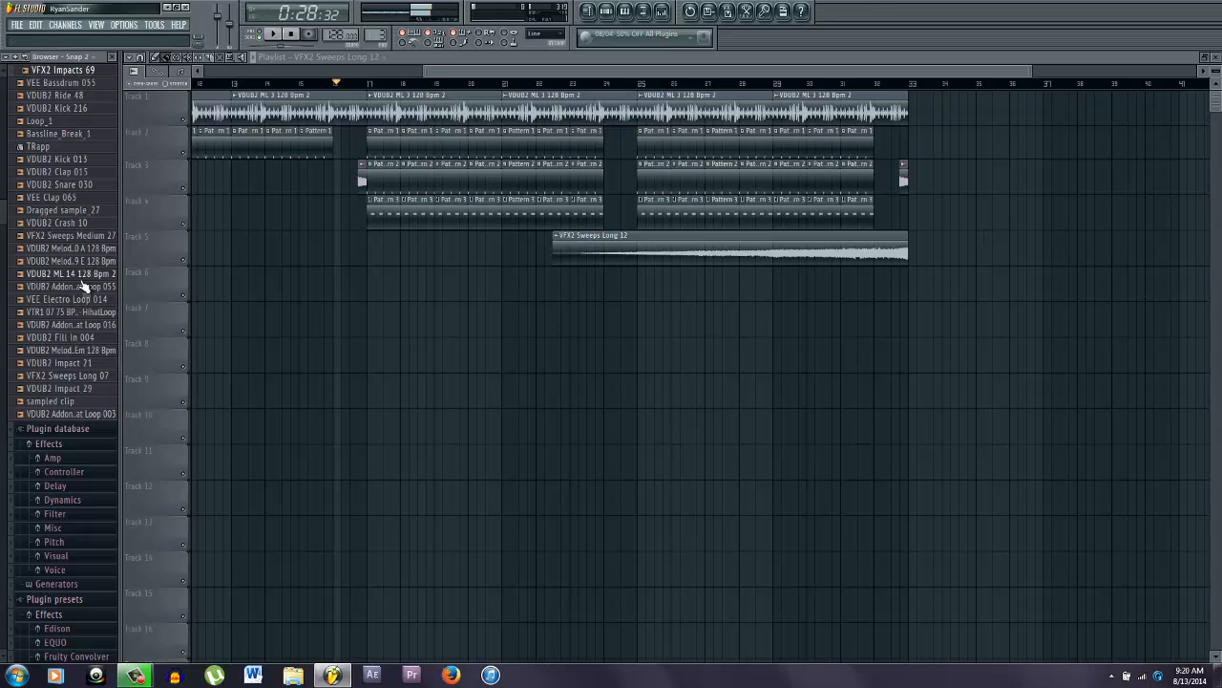
left_click_drag(82, 80, 914, 210)
- Link the VFX2 Impacts 69 channel to mixer insert 6 and lower that insert's level to about 79%
double_click(914, 210)
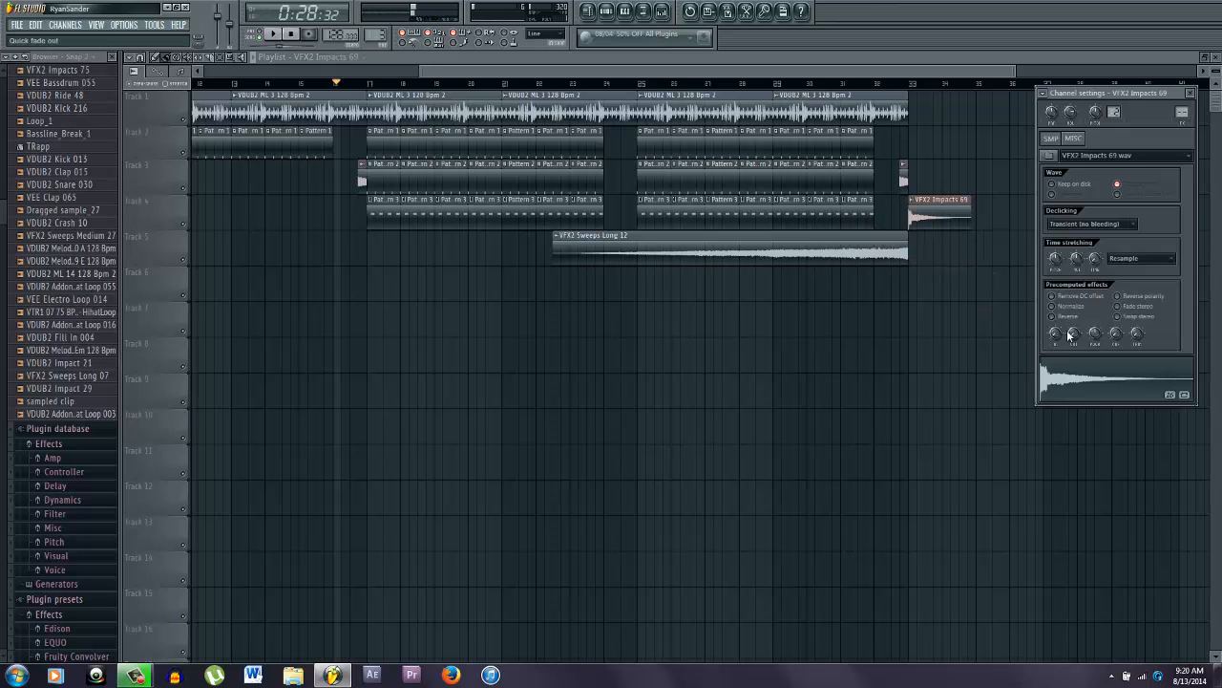
left_click(661, 11)
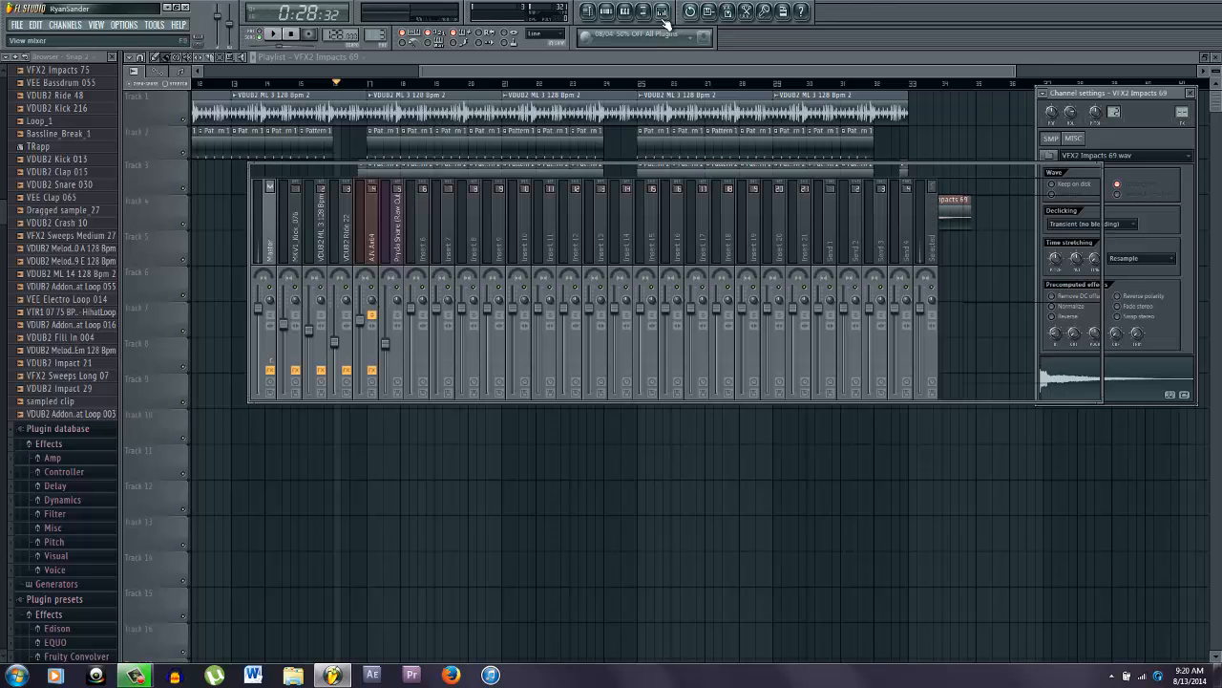
right_click(438, 195)
mouse_move(535, 222)
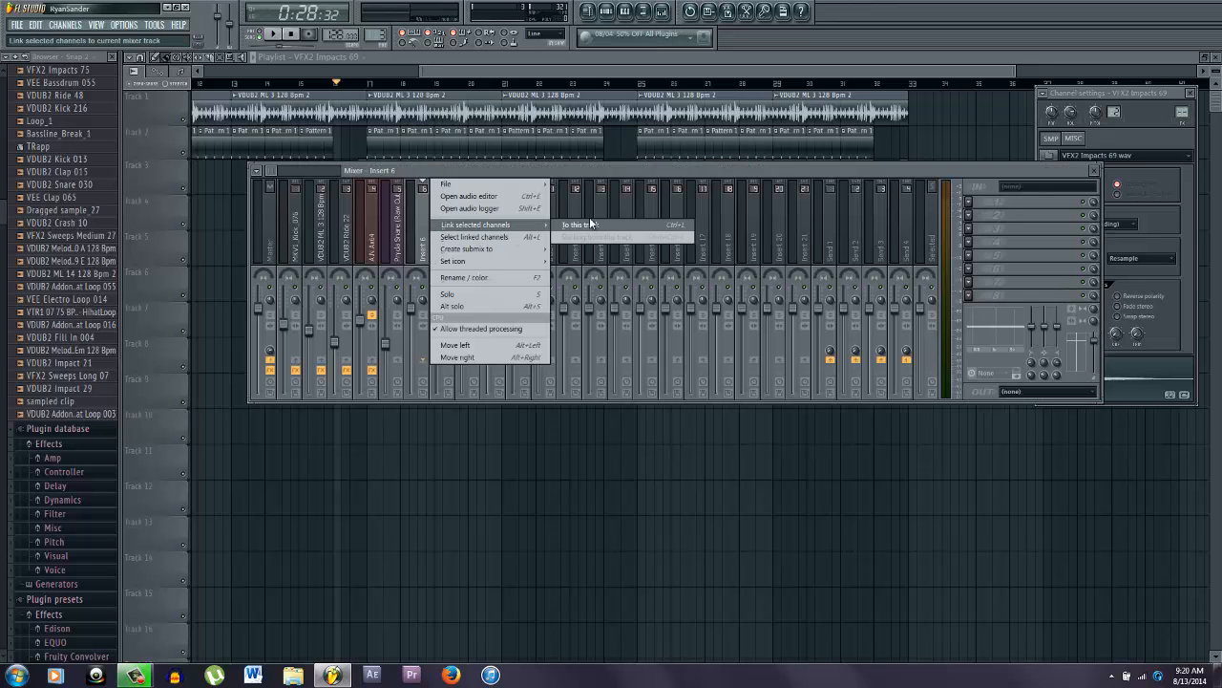
left_click(590, 227)
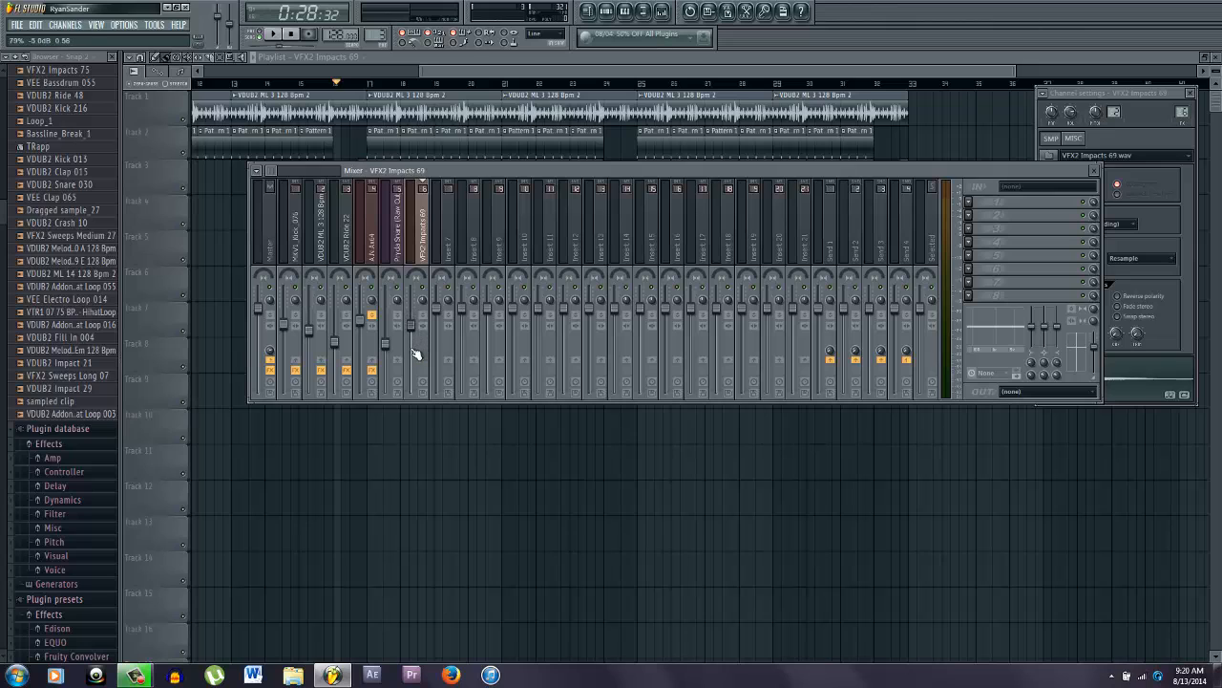
- Audition VDUB2 Impact 21 and place it on track 5 starting at bar 33
left_click(88, 389)
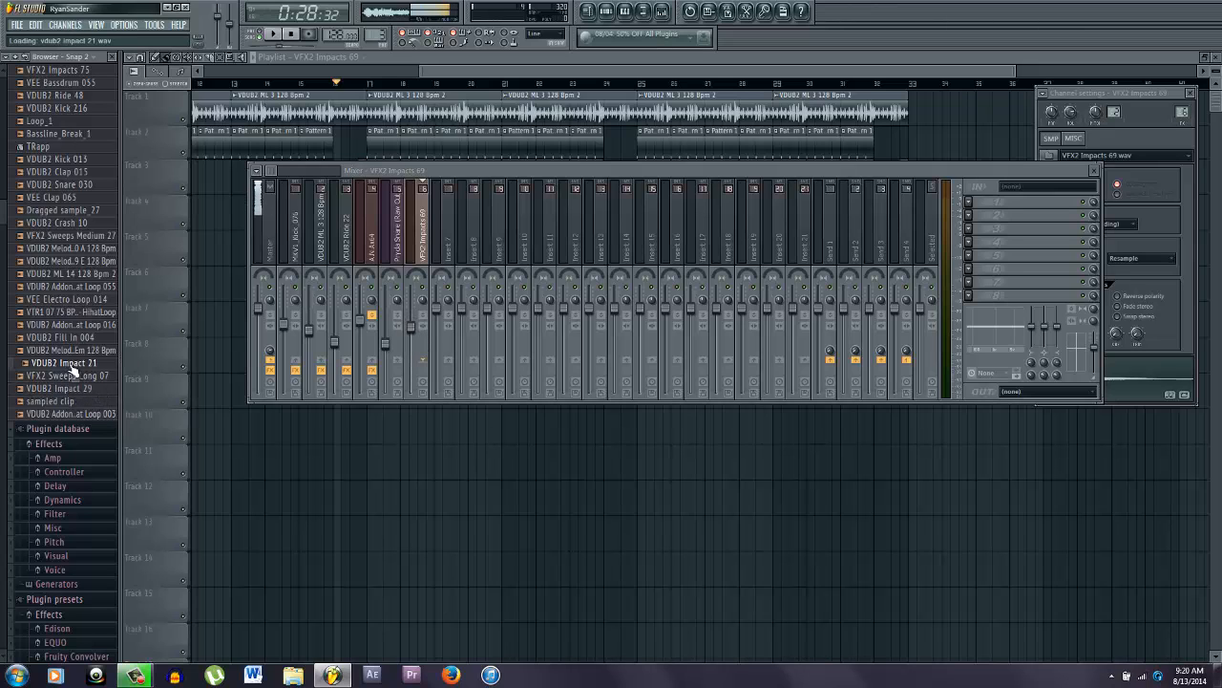
left_click_drag(62, 363, 915, 275)
double_click(922, 253)
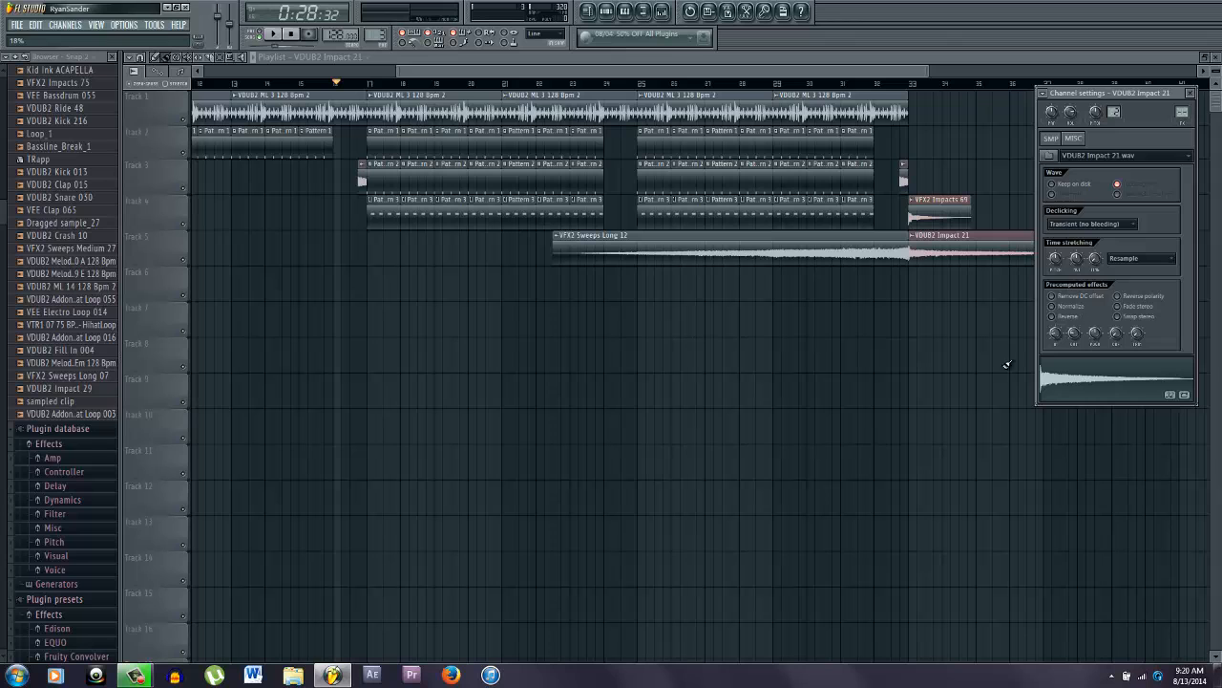
key("Escape")
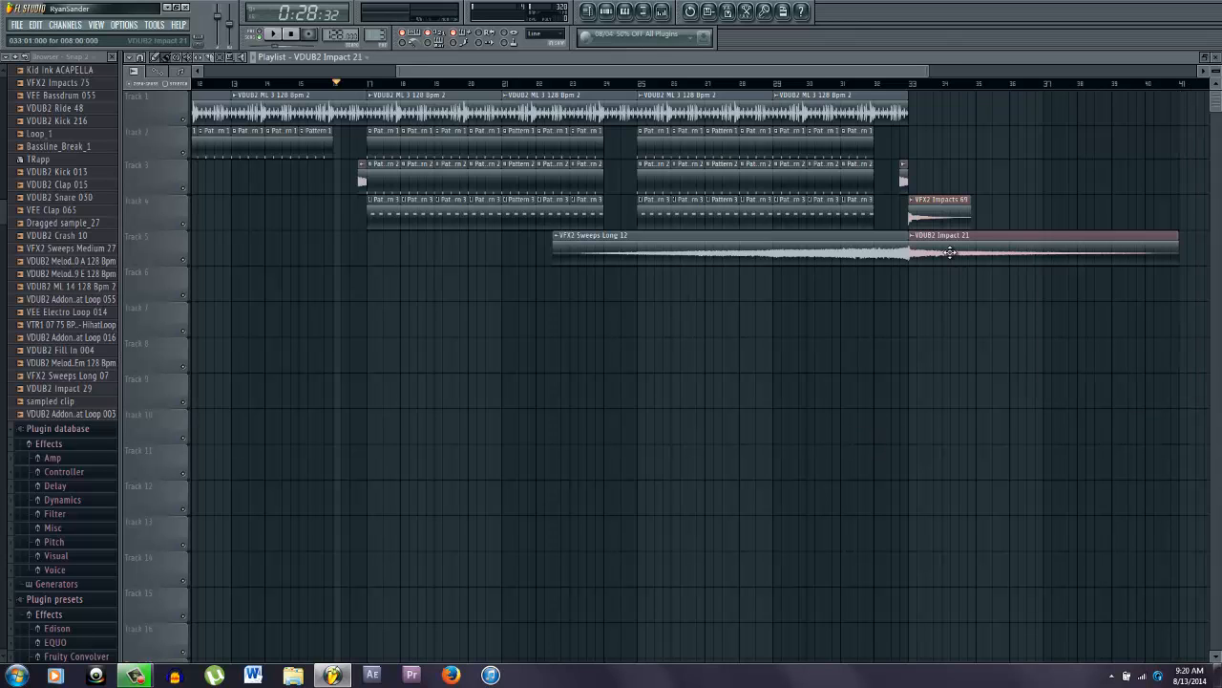
- Adjust the quick fade-in of the VDUB2 Impact 21 sample at bar 33
scroll(930, 277, "up", 5)
scroll(749, 295, "up", 2)
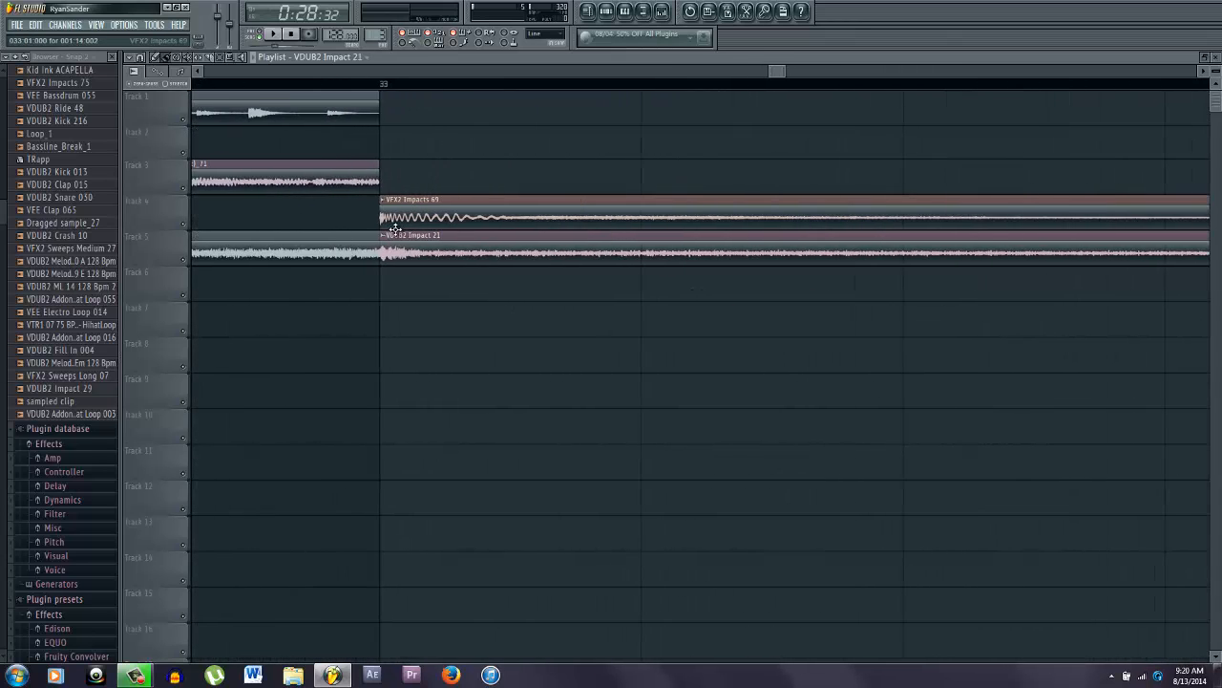
double_click(416, 255)
left_click_drag(1055, 337, 1055, 331)
left_click(477, 387)
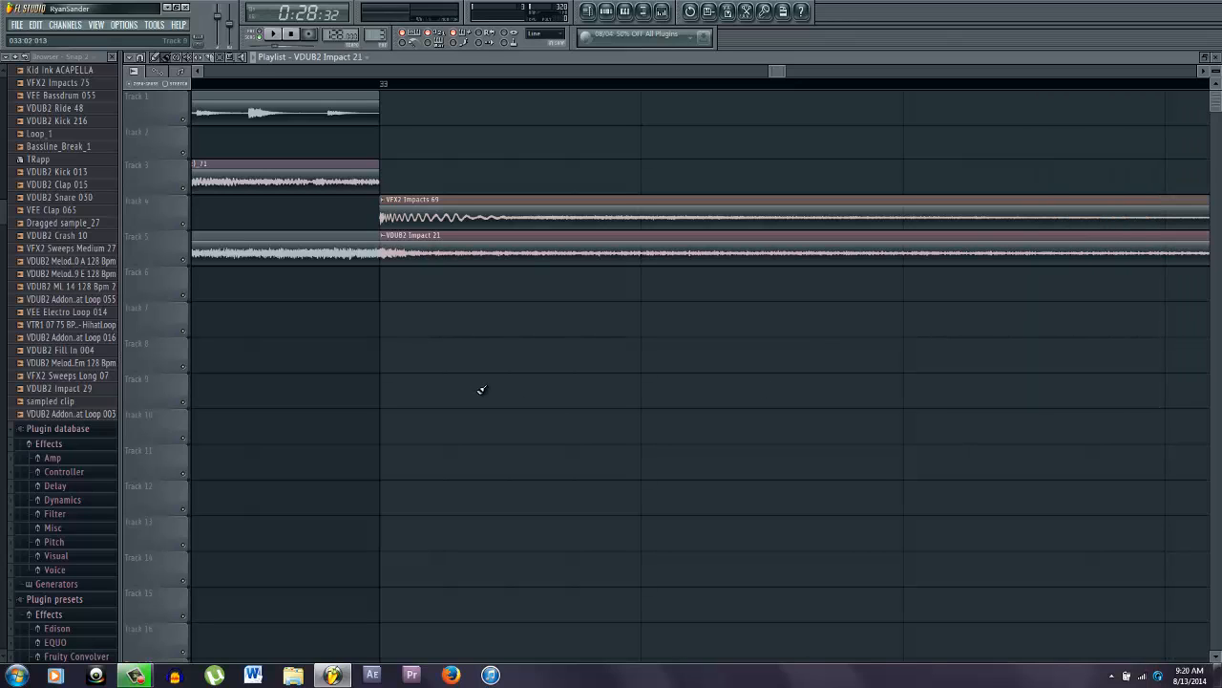
- Play back the lead-in to bar 33 and delete the VFX2 Sweeps Long 12 clip from track 5
key("space")
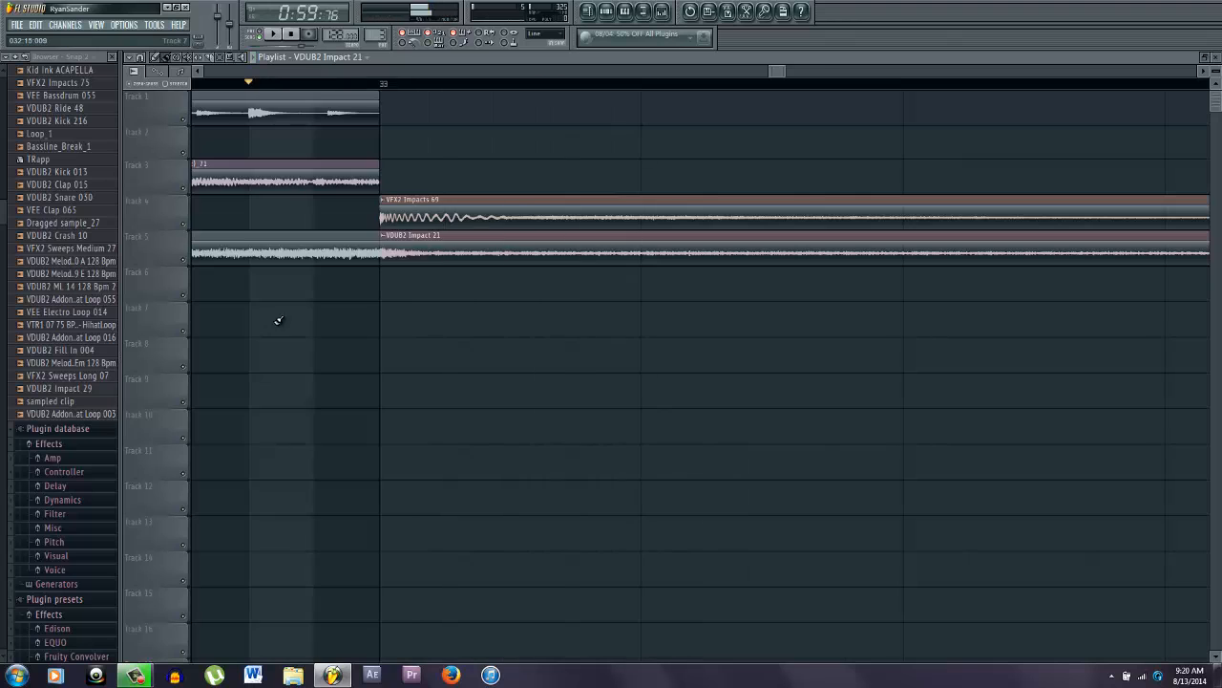
scroll(268, 311, "down", 5)
key("space")
left_click(300, 84)
key("space")
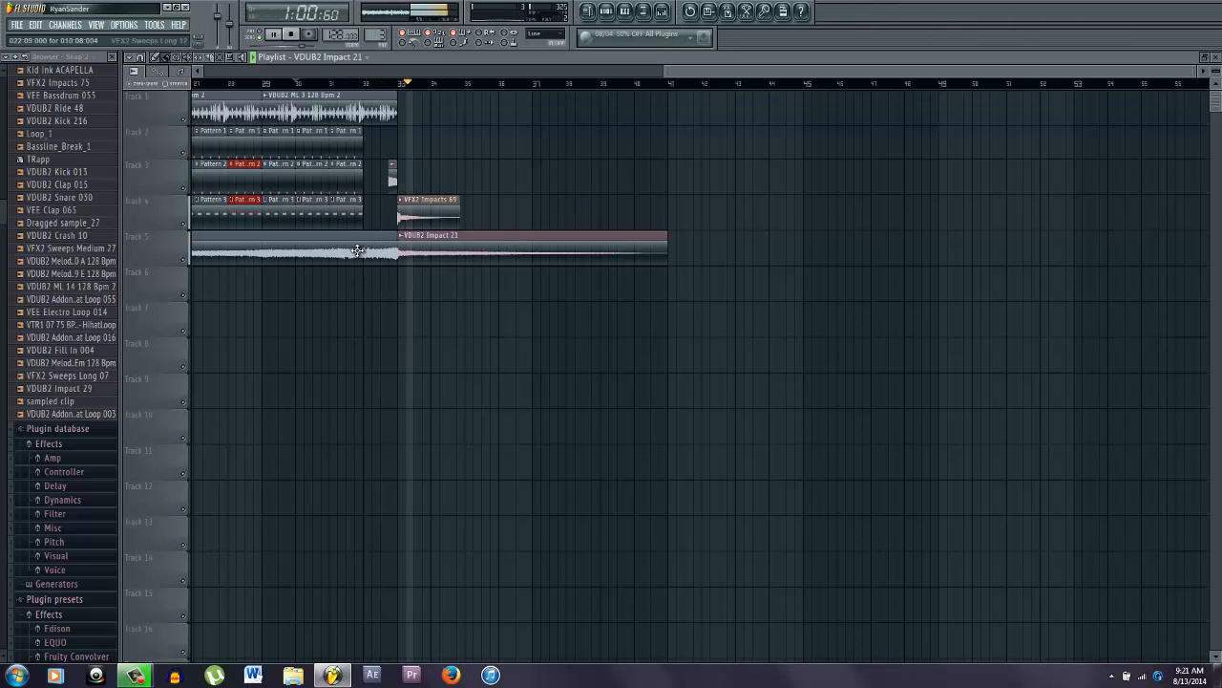
left_click_drag(371, 238, 337, 238)
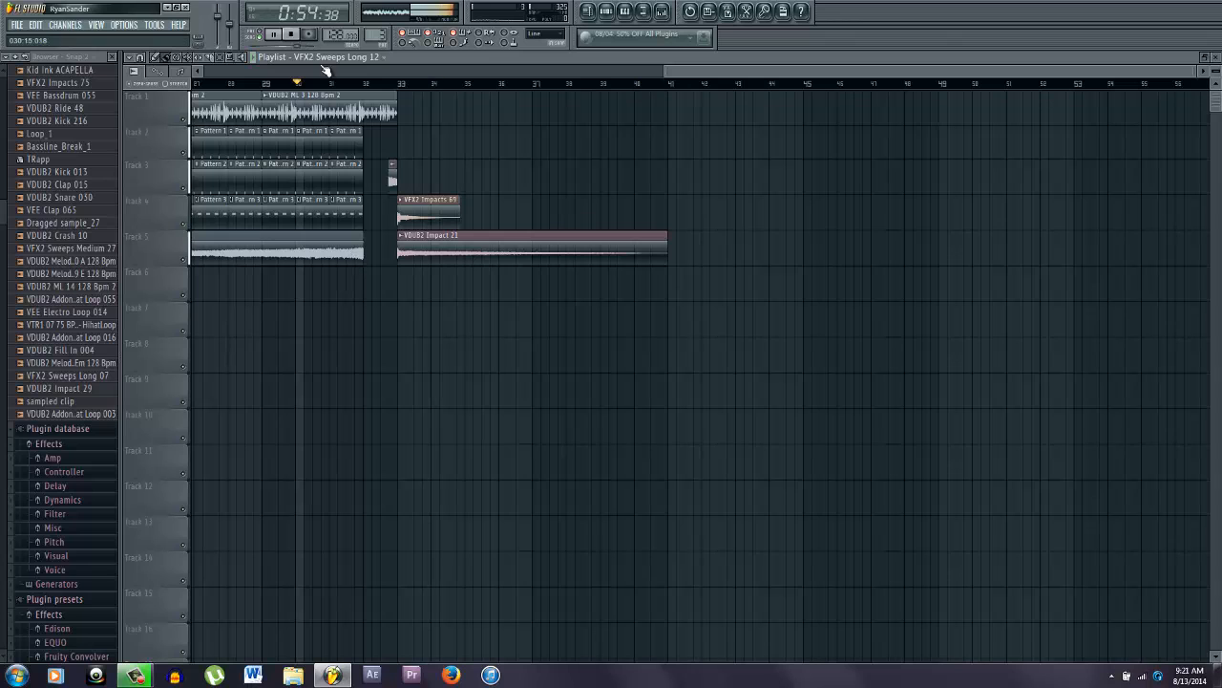
right_click(304, 252)
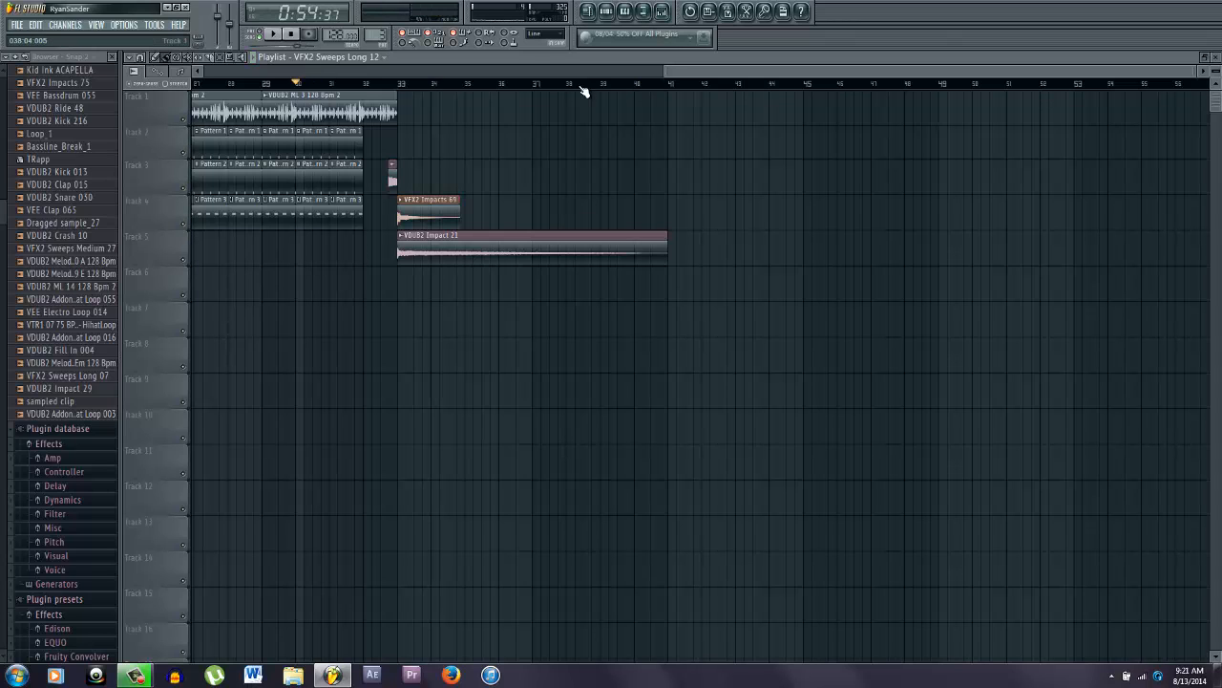
- Place VDUB2 Fill In 004 on track 6 at bar 32 and time-stretch it to fill exactly one bar
left_click_drag(710, 71, 675, 71)
left_click(48, 350)
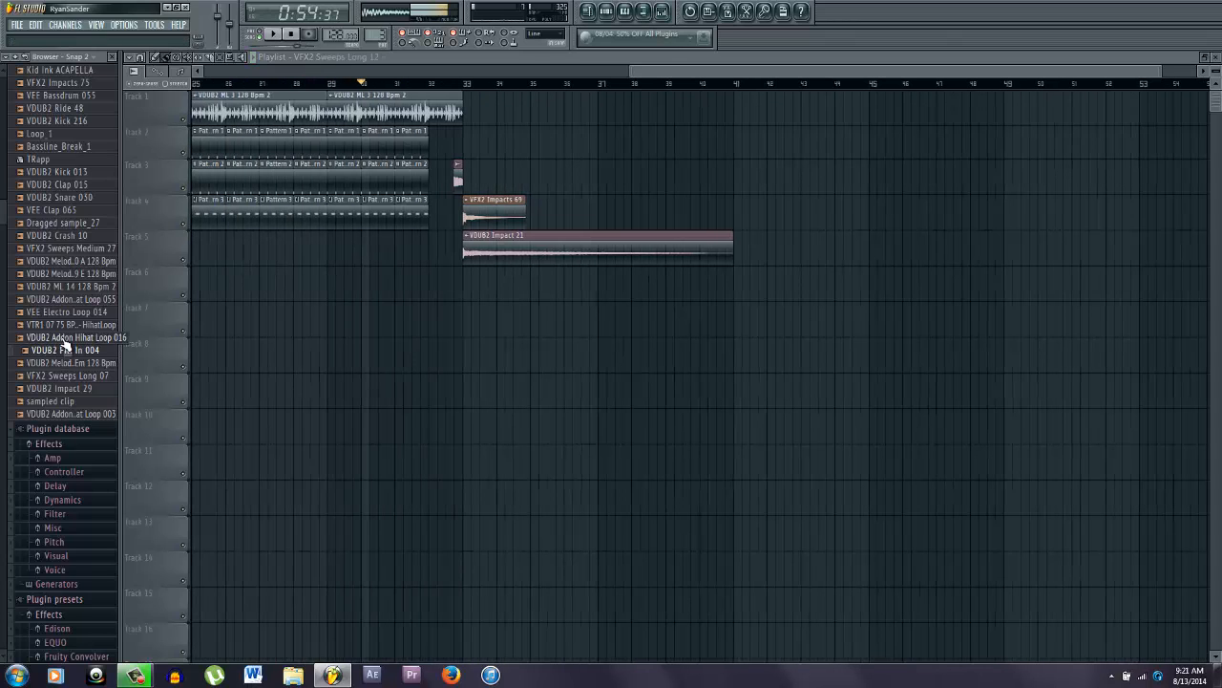
left_click_drag(85, 355, 438, 303)
scroll(437, 304, "up", 2)
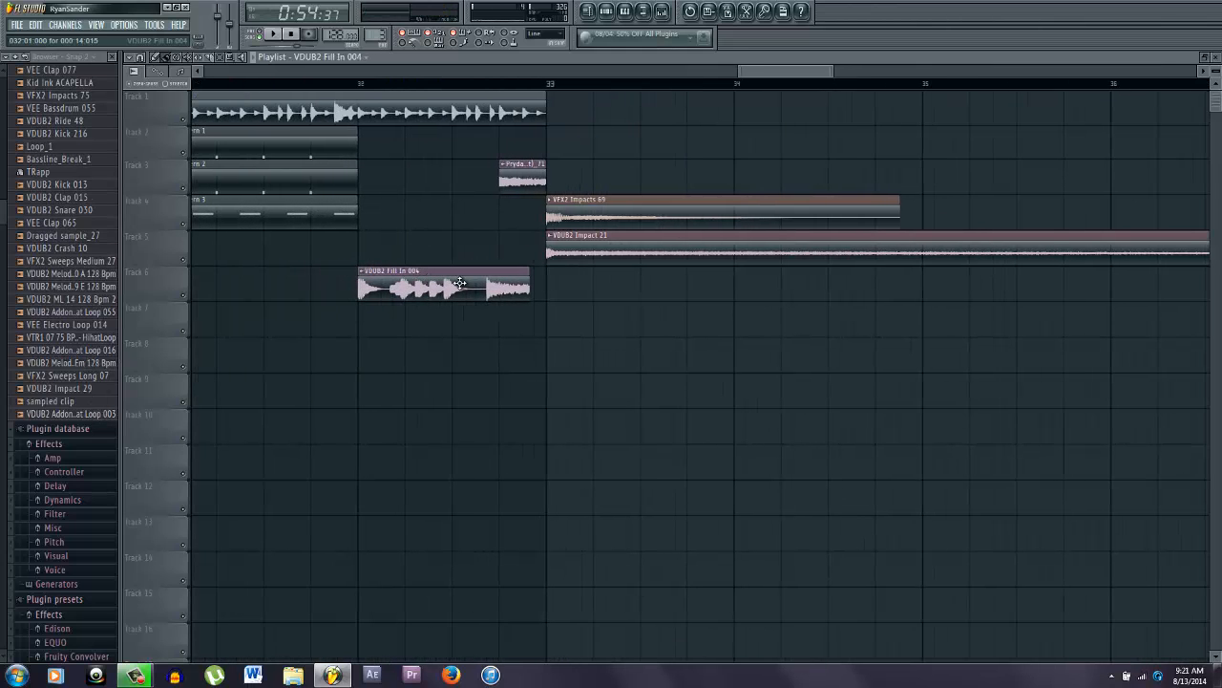
double_click(461, 284)
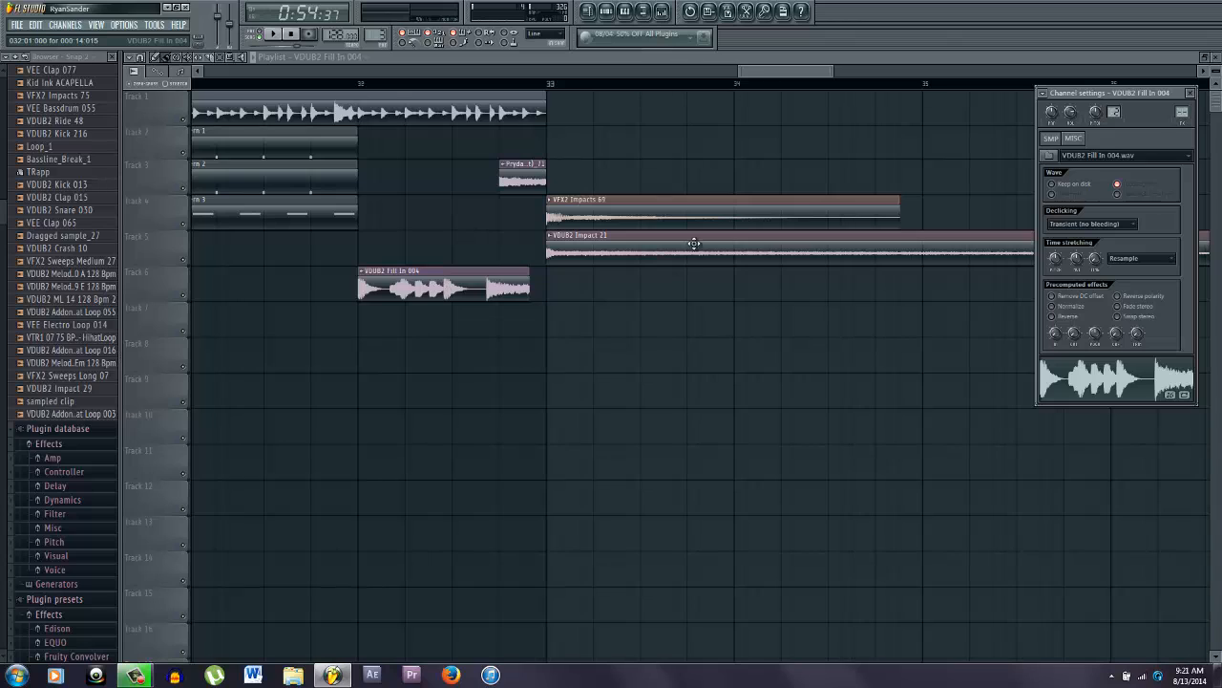
left_click_drag(1095, 113, 1029, 207)
- Delete the Pryda snare clip just before bar 33 and move the VDUB2 Fill In 004 clip to track 2 at bar 32
key("space")
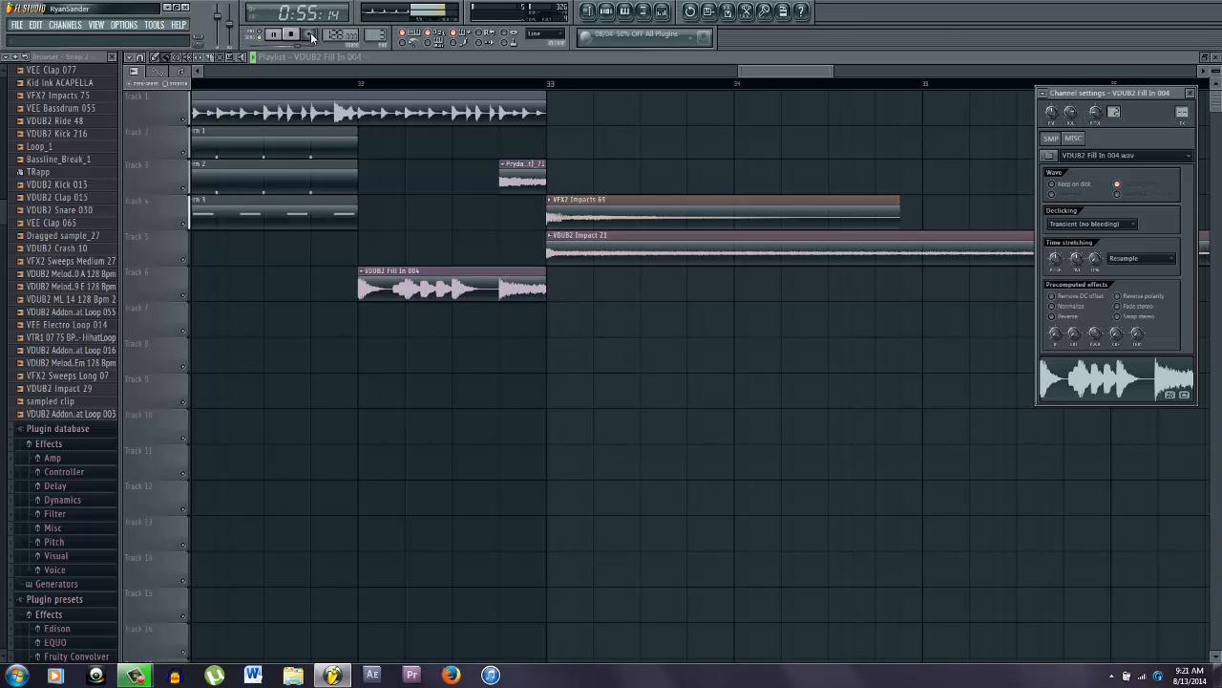
left_click(276, 84)
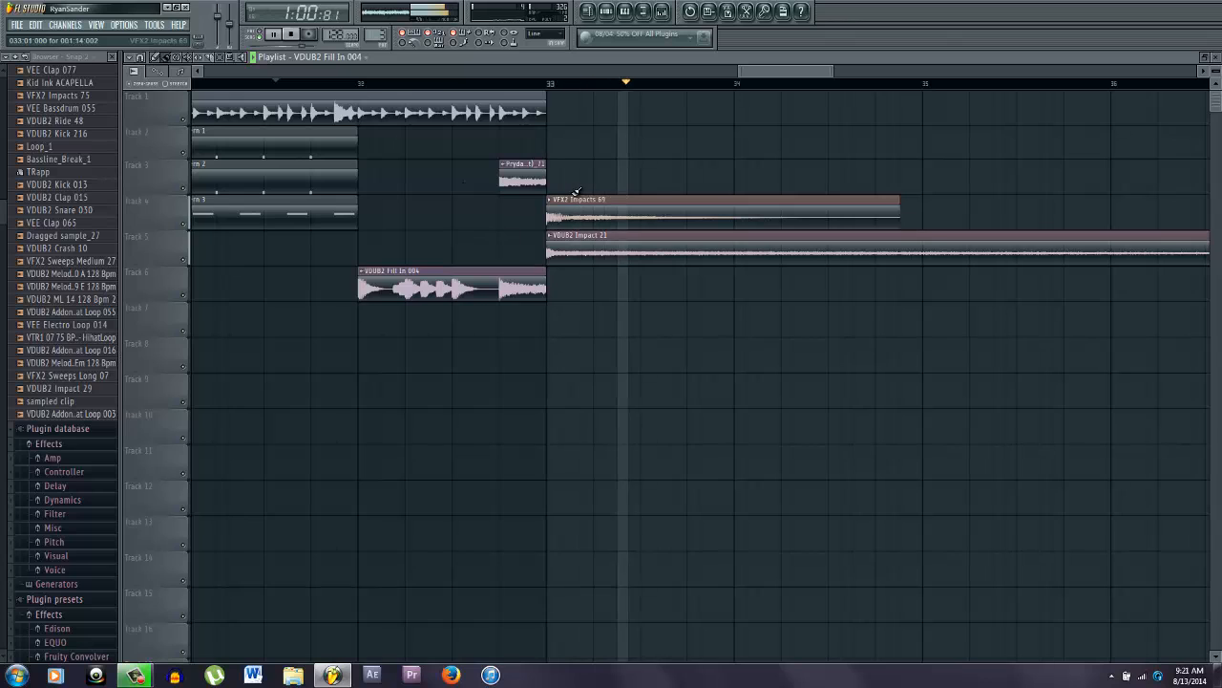
key("space")
left_click_drag(449, 285, 459, 110)
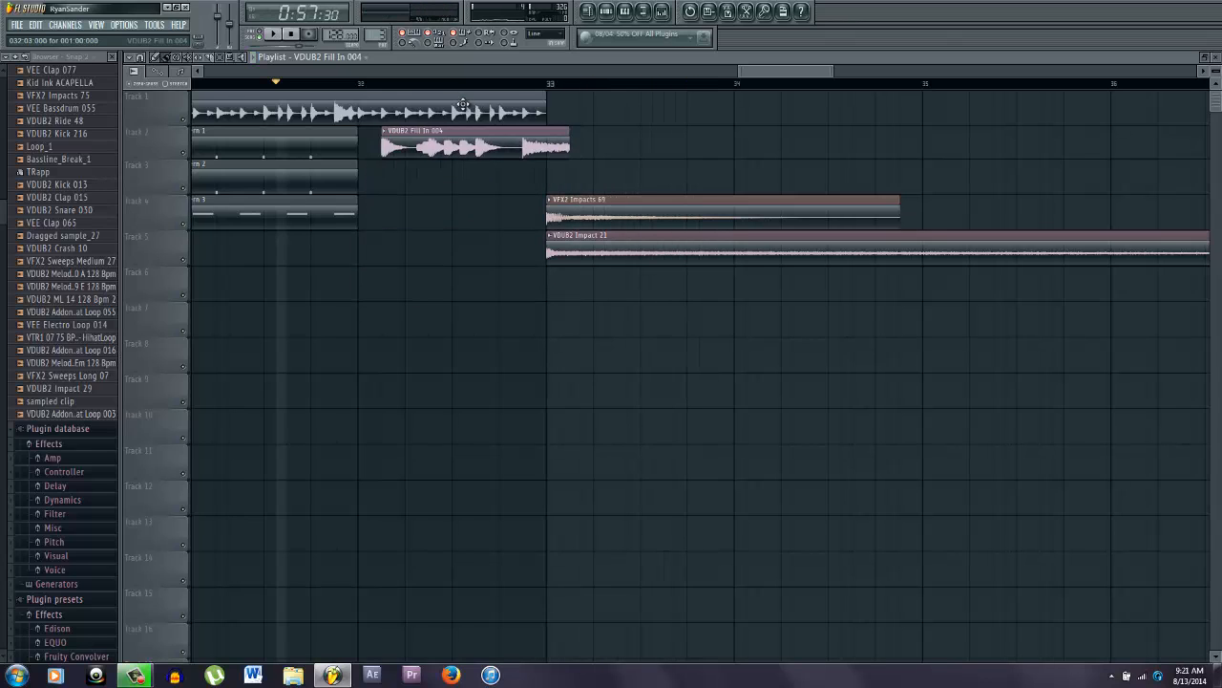
- Link the VDUB2 Fill In 004 channel to mixer insert 7 and lower its channel volume to about 64%
double_click(437, 144)
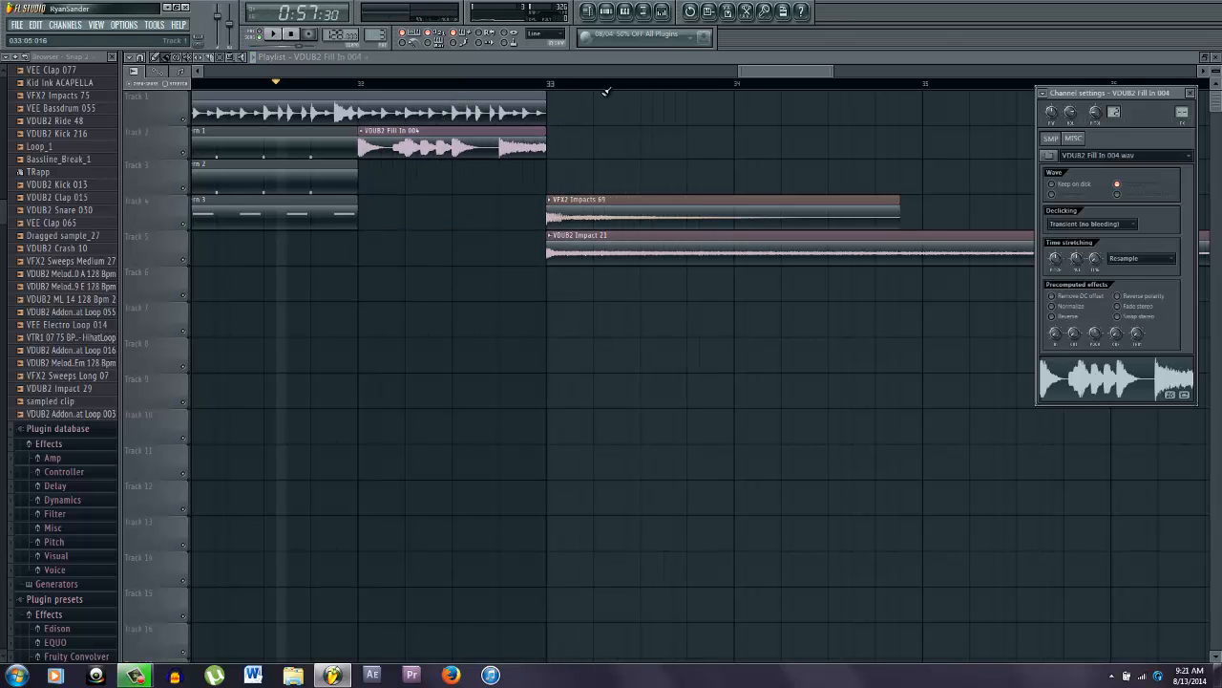
left_click(661, 11)
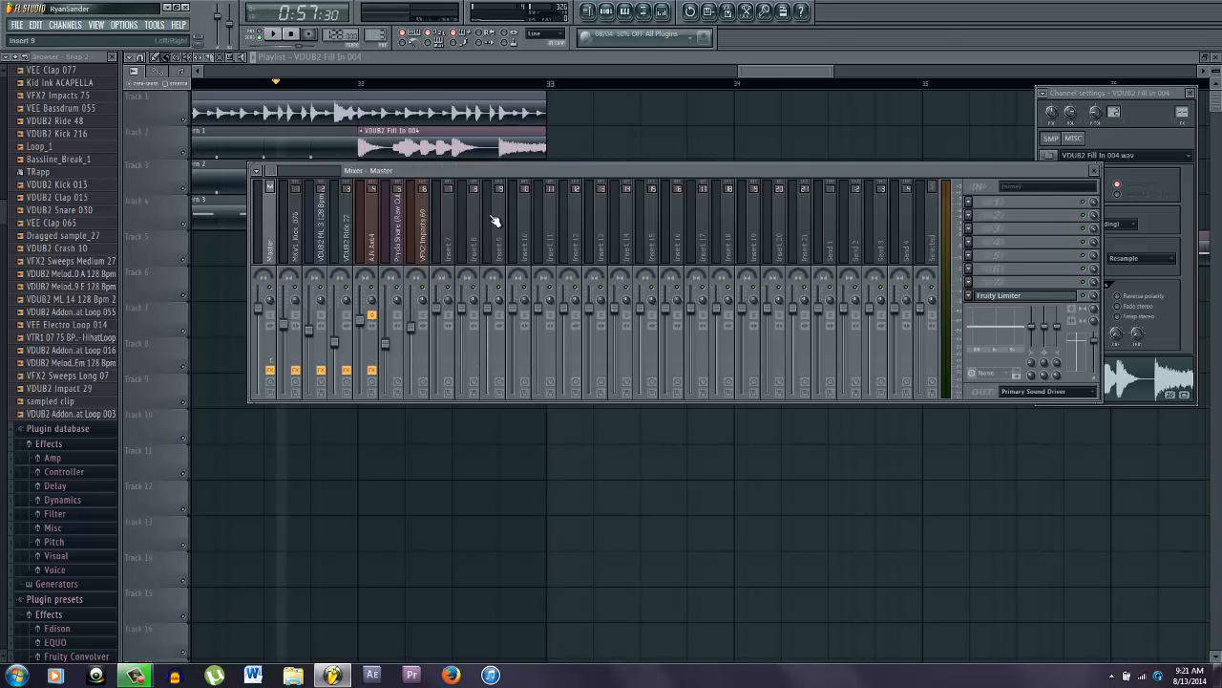
right_click(450, 181)
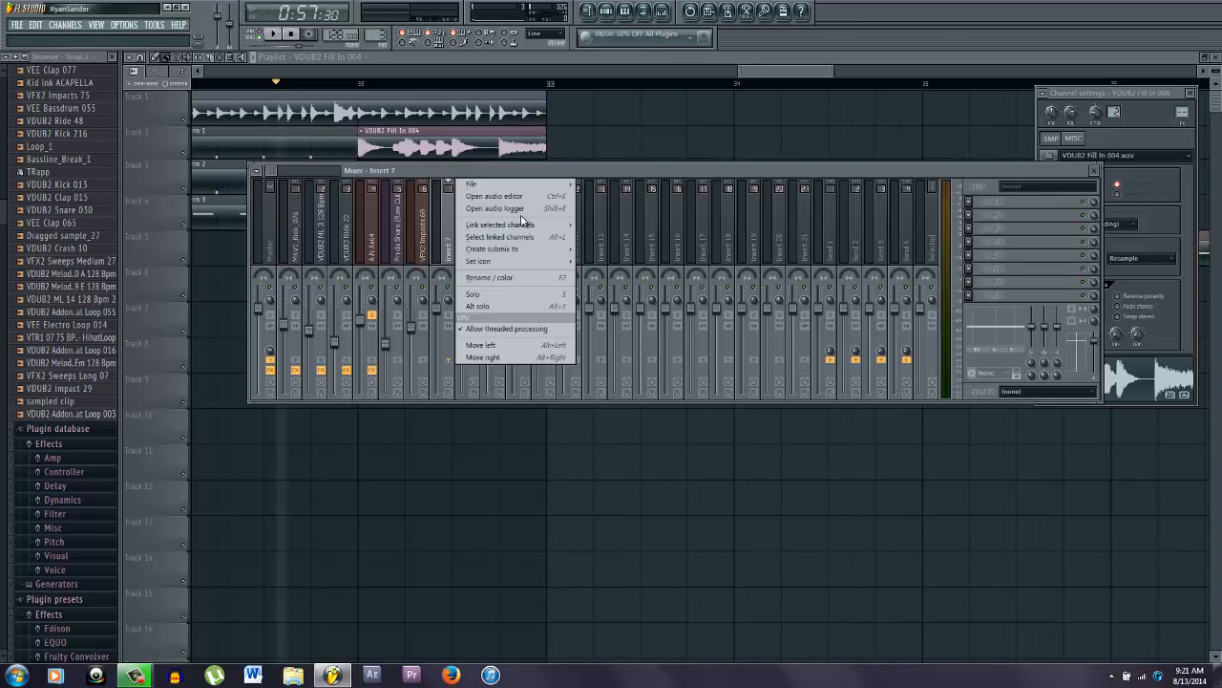
left_click(479, 132)
left_click_drag(1053, 335, 1054, 319)
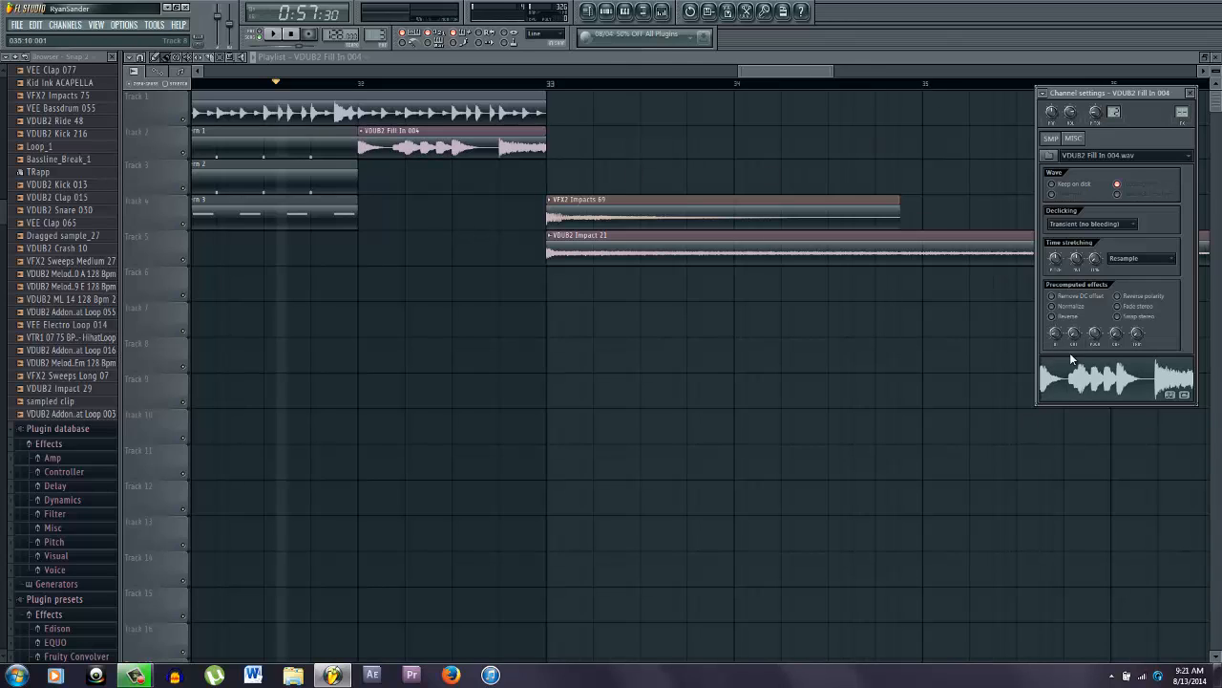
left_click_drag(1074, 336, 1077, 325)
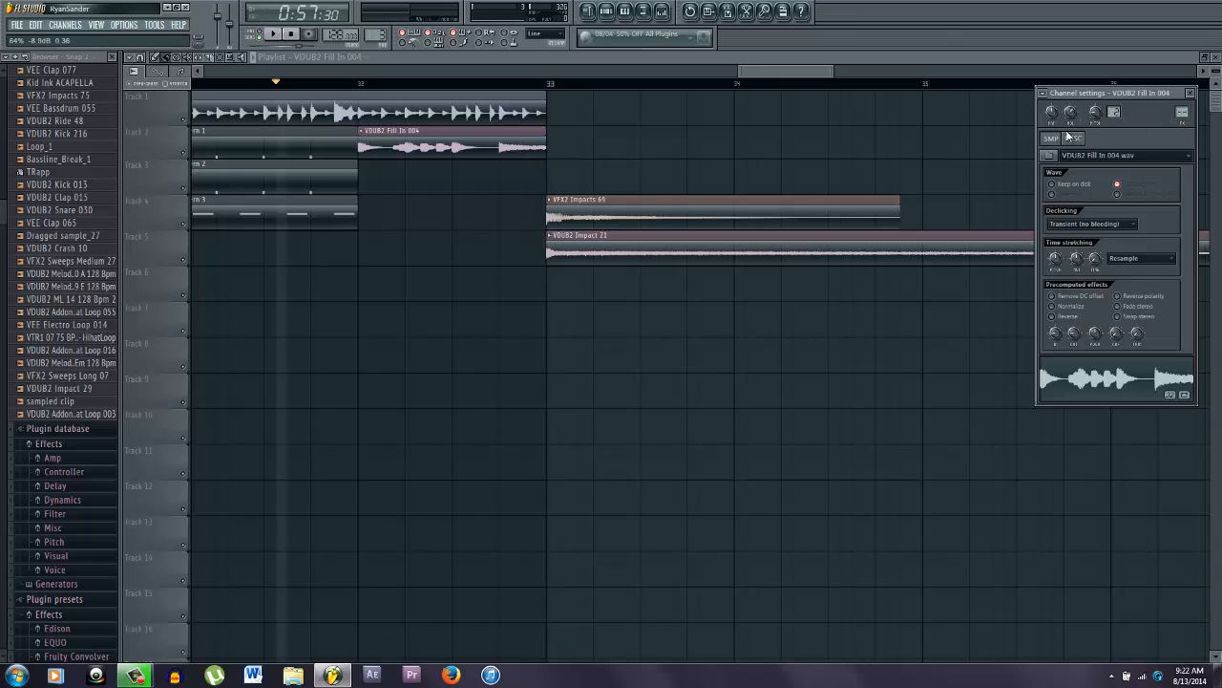
- Play back the transition into bar 33 and slightly raise the quick fade-in of VDUB2 Impact 21
key("space")
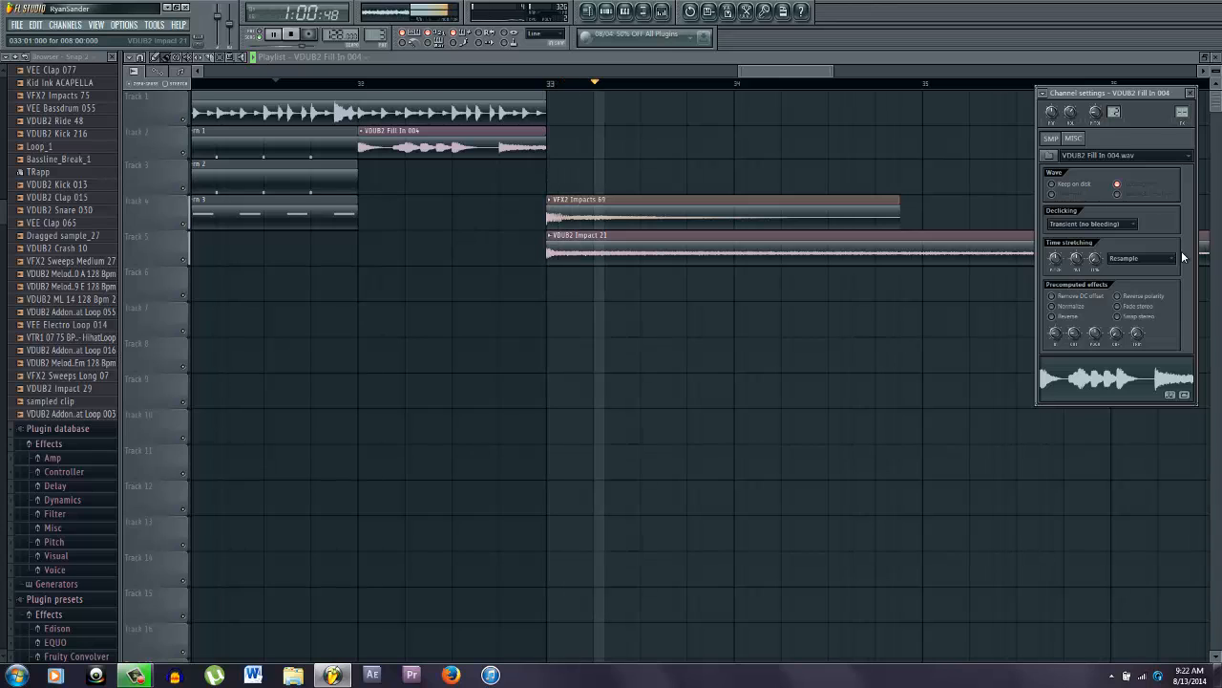
double_click(614, 219)
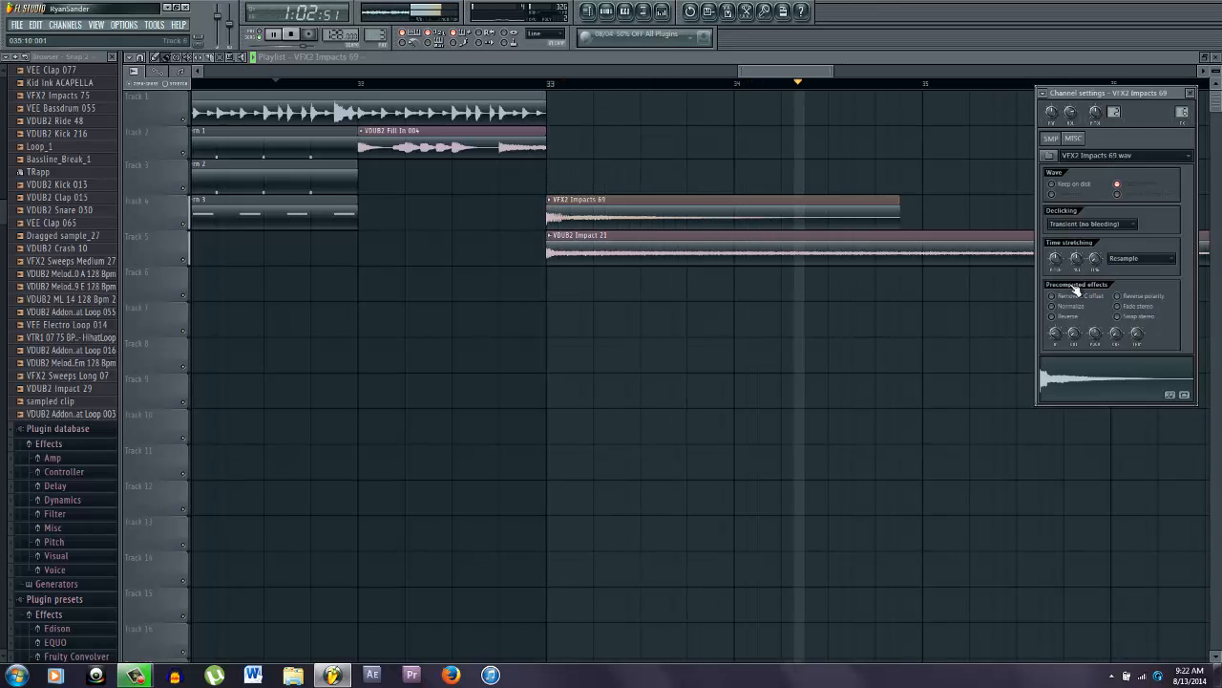
key("space")
double_click(614, 251)
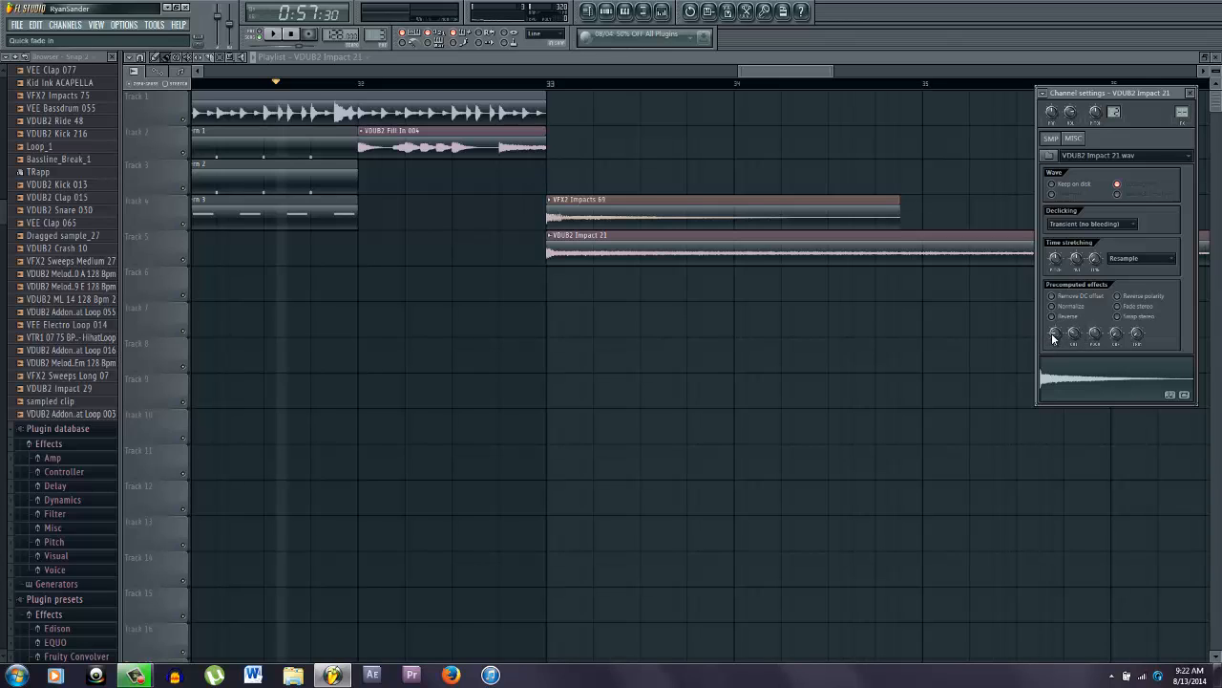
left_click_drag(1054, 338, 1054, 335)
key("Escape")
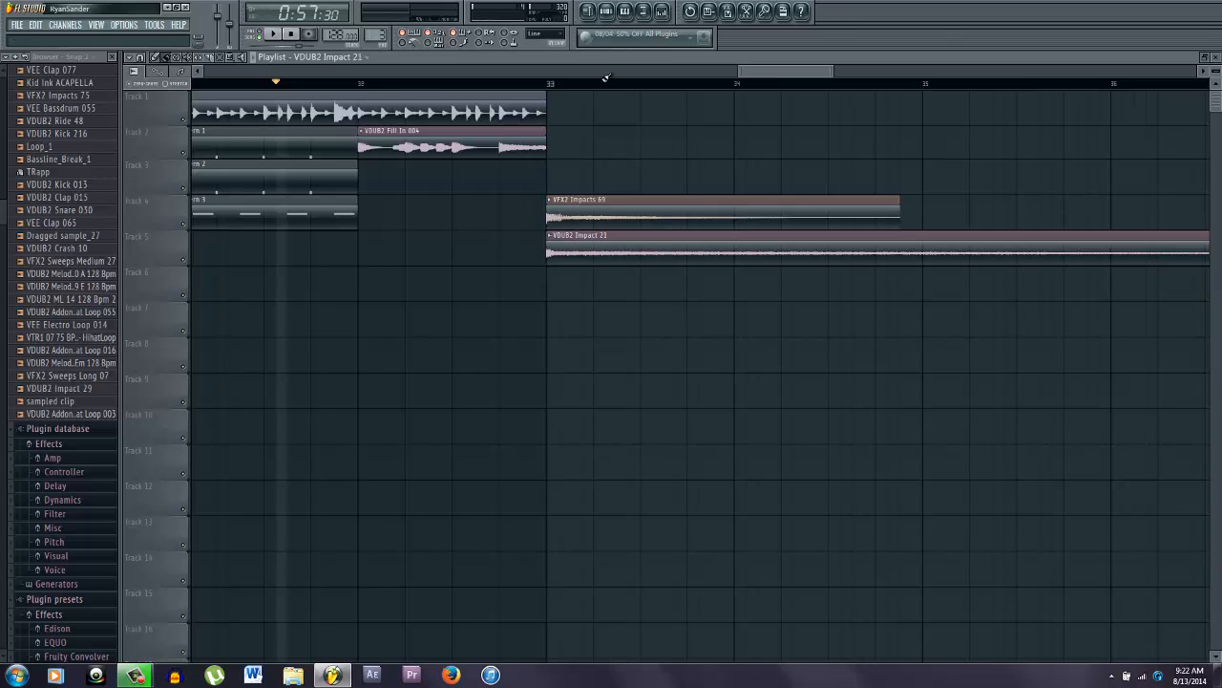
- Examine the VDUB2 Fill In 004 clip's channel settings and how its waveform lines up with the loop through bar 32
double_click(501, 136)
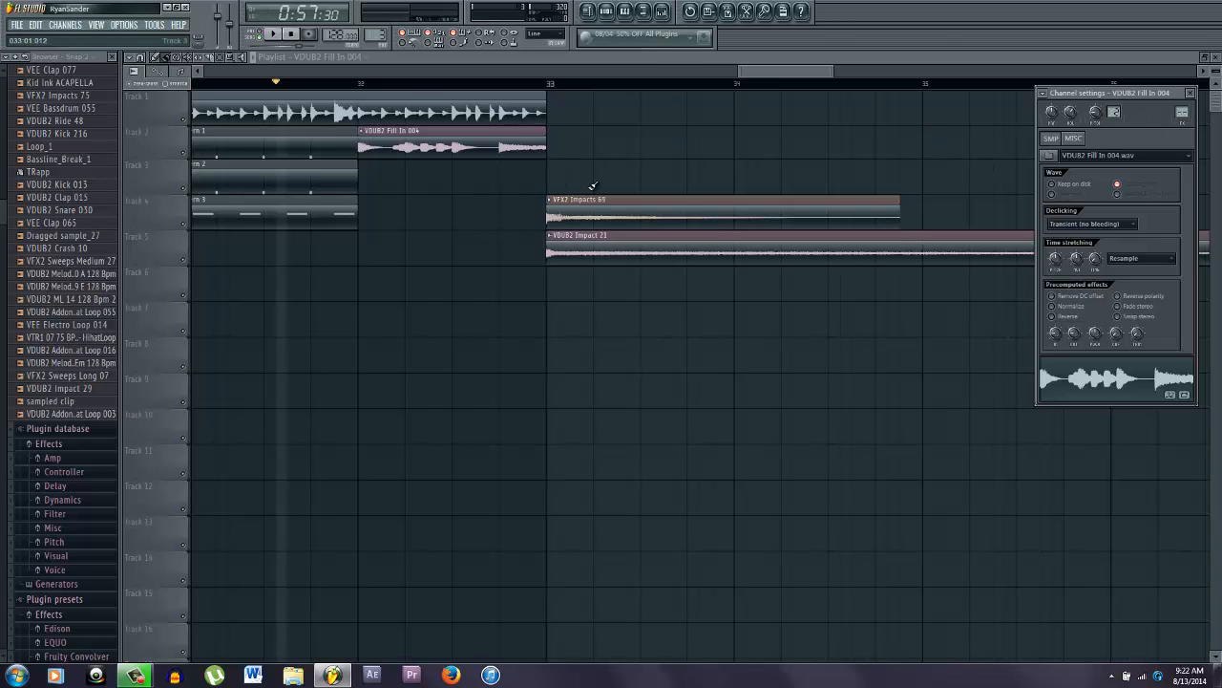
key("Escape")
scroll(433, 199, "up", 3)
scroll(433, 199, "up", 4)
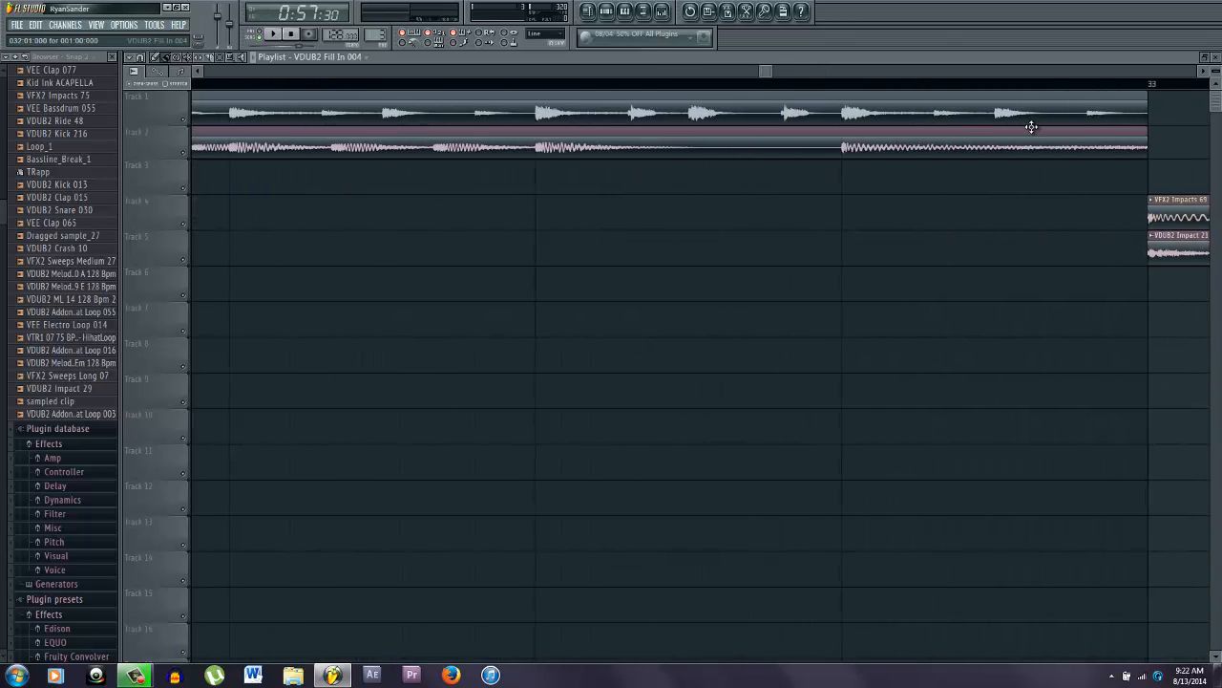
scroll(853, 259, "down", 3)
scroll(826, 282, "down", 2)
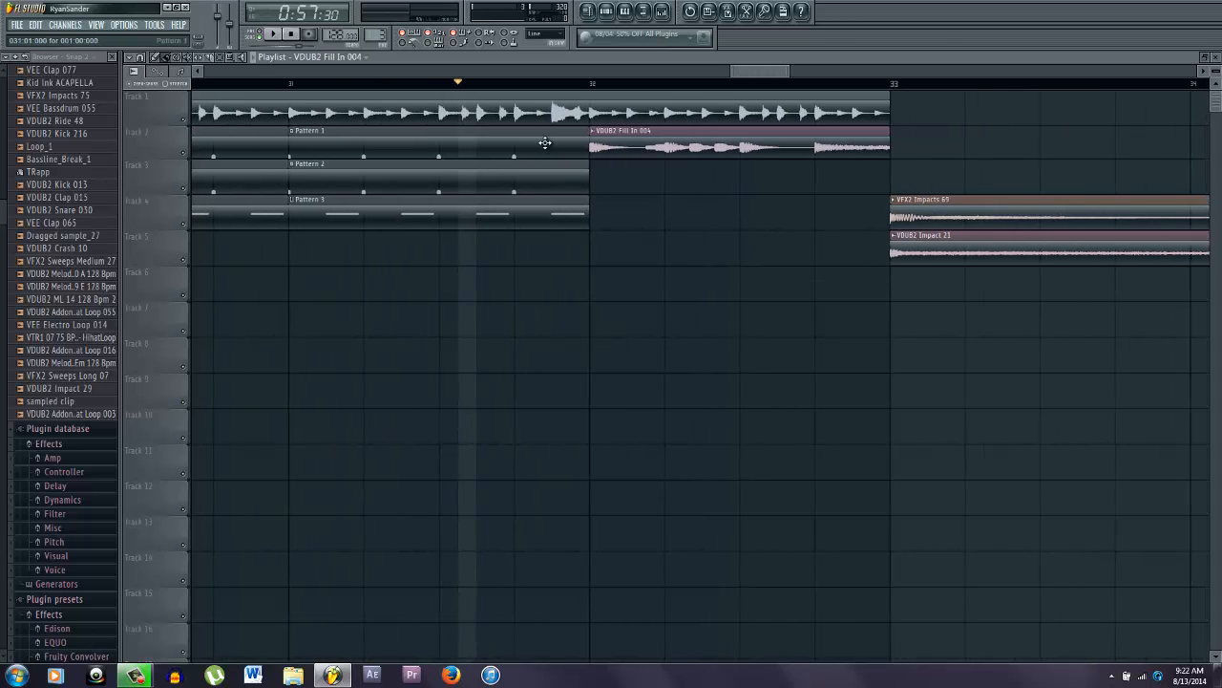
scroll(724, 218, "up", 4)
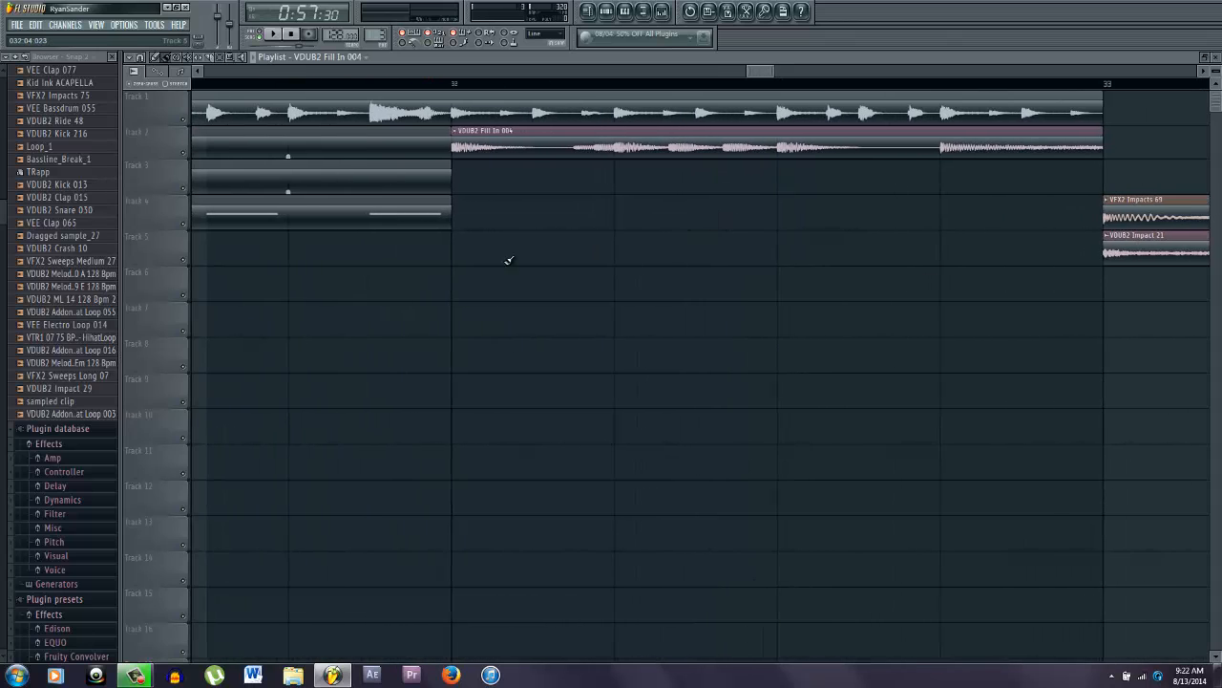
scroll(570, 350, "down", 4)
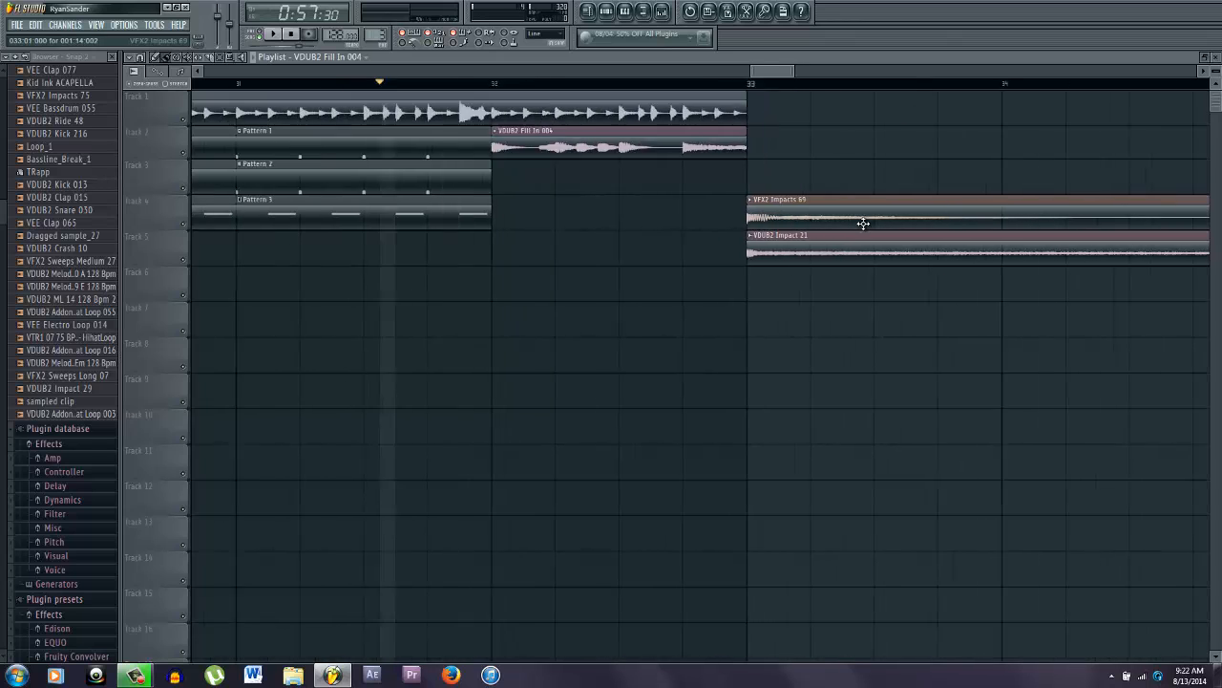
scroll(863, 223, "up", 3)
scroll(268, 139, "down", 2)
left_click_drag(765, 71, 751, 71)
double_click(579, 145)
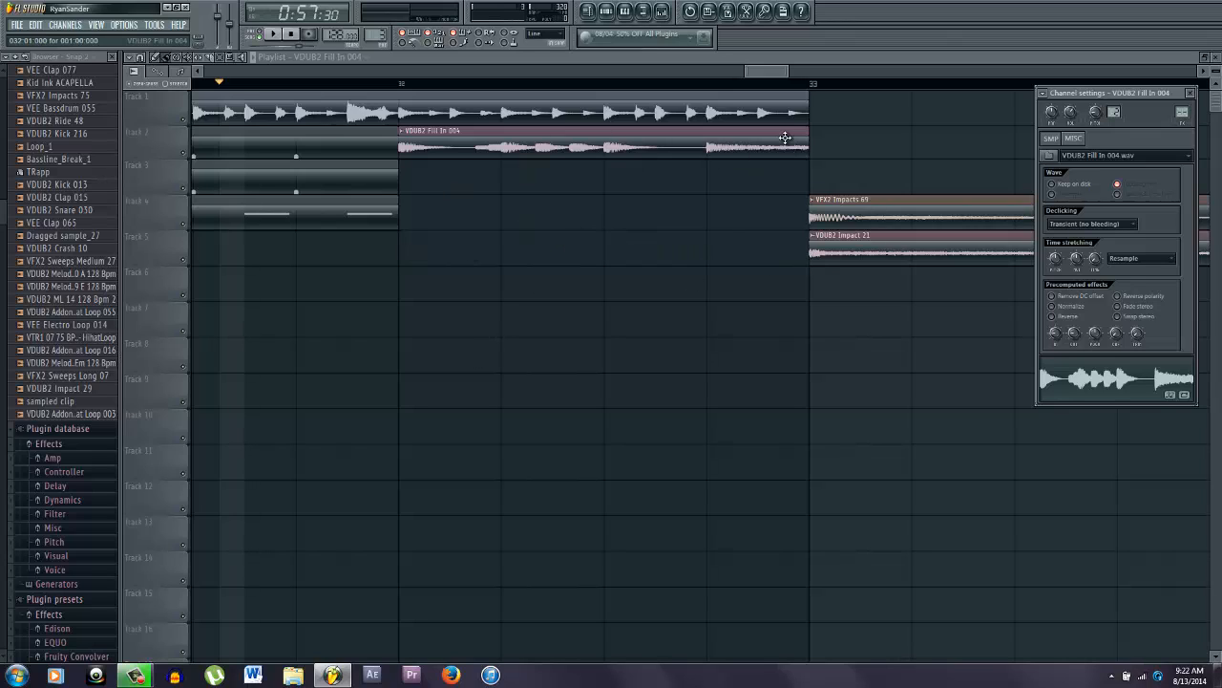
left_click(714, 184)
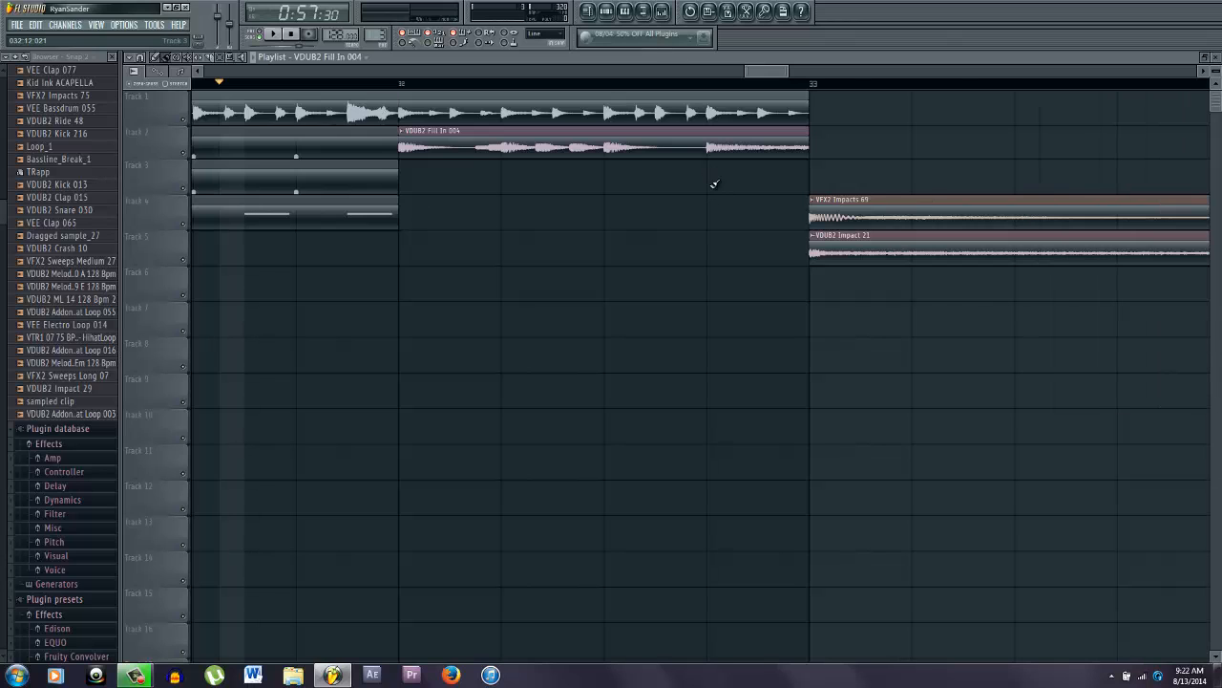
scroll(714, 184, "up", 4)
scroll(239, 169, "down", 5)
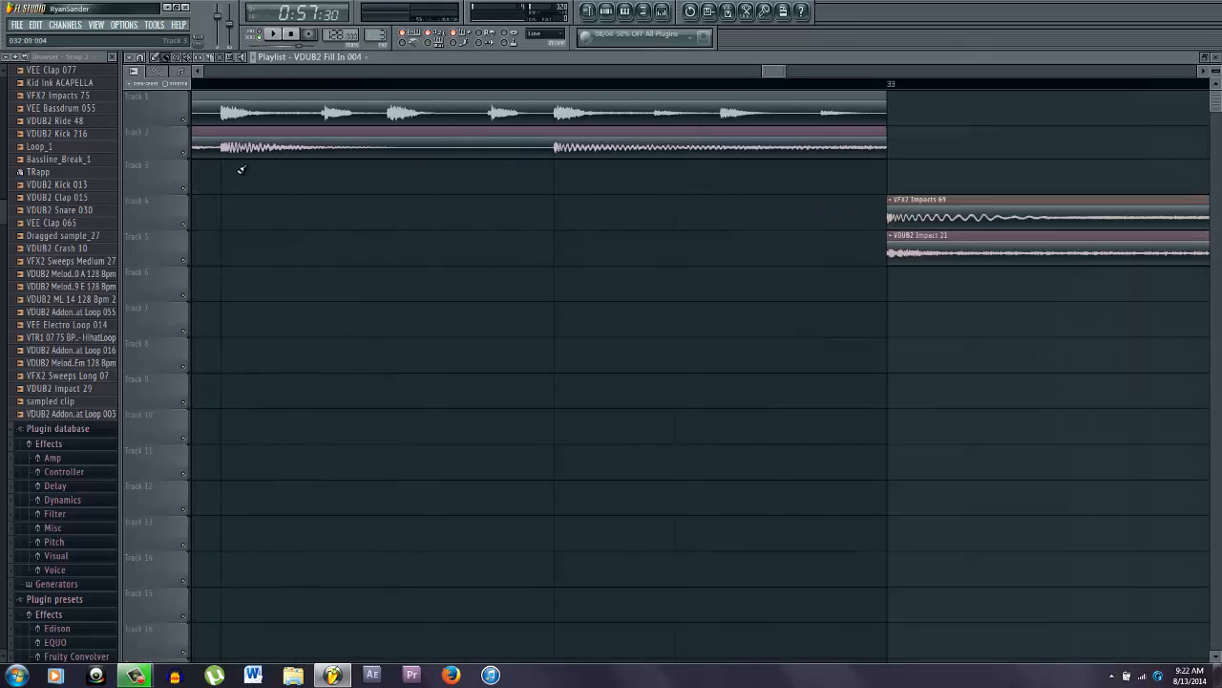
left_click_drag(810, 72, 714, 87)
- Place the Impact sample from the browser on track 3 at bar 33
scroll(714, 85, "down", 8)
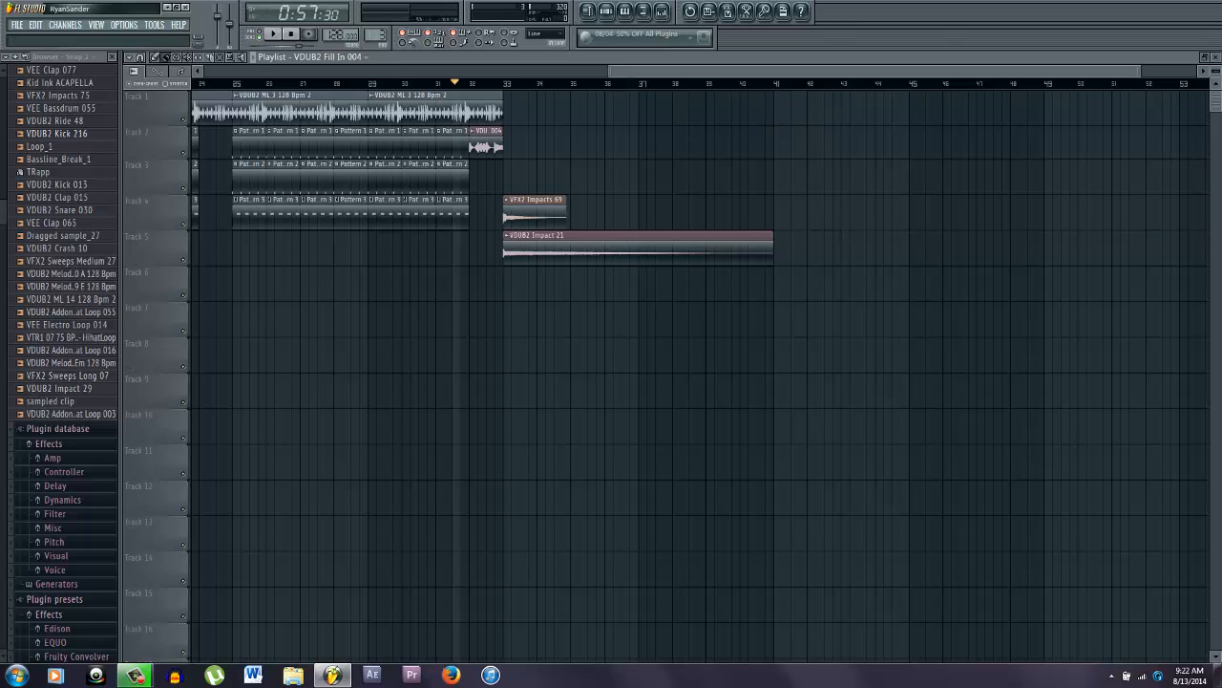
scroll(38, 191, "up", 3)
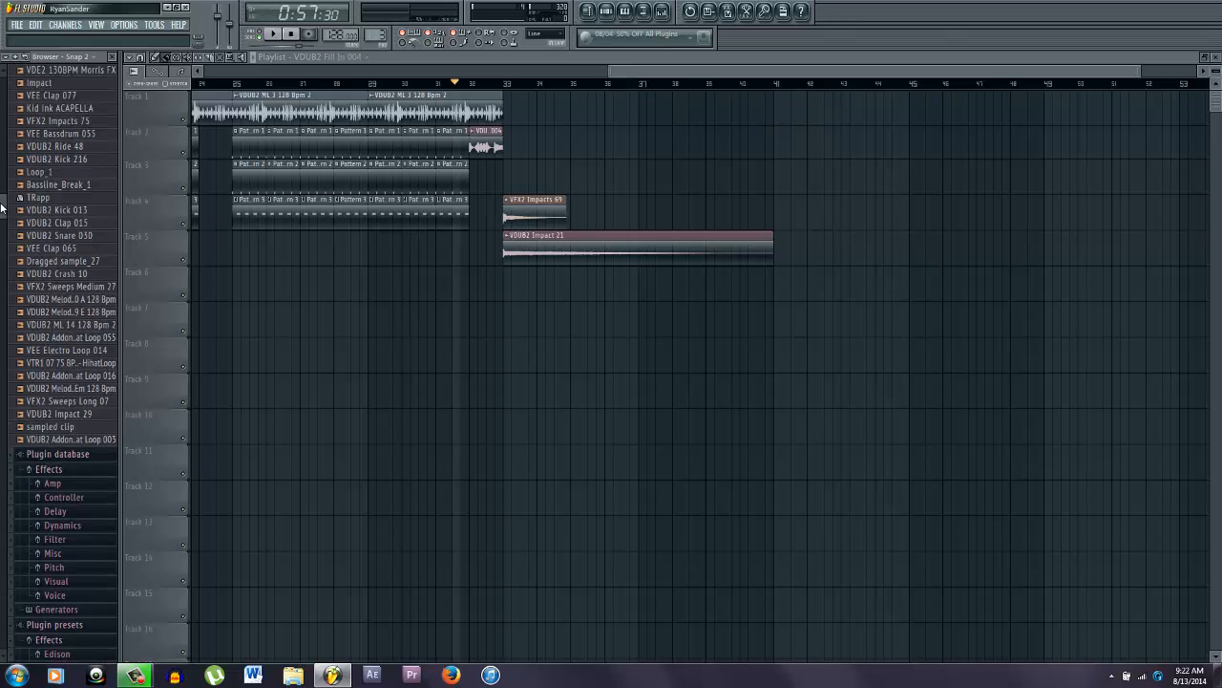
left_click_drag(42, 174, 509, 175)
scroll(536, 196, "up", 4)
- Set the quick fade-in to about 12% for Impact and about 33% for VDUB2 Impact 21
double_click(472, 173)
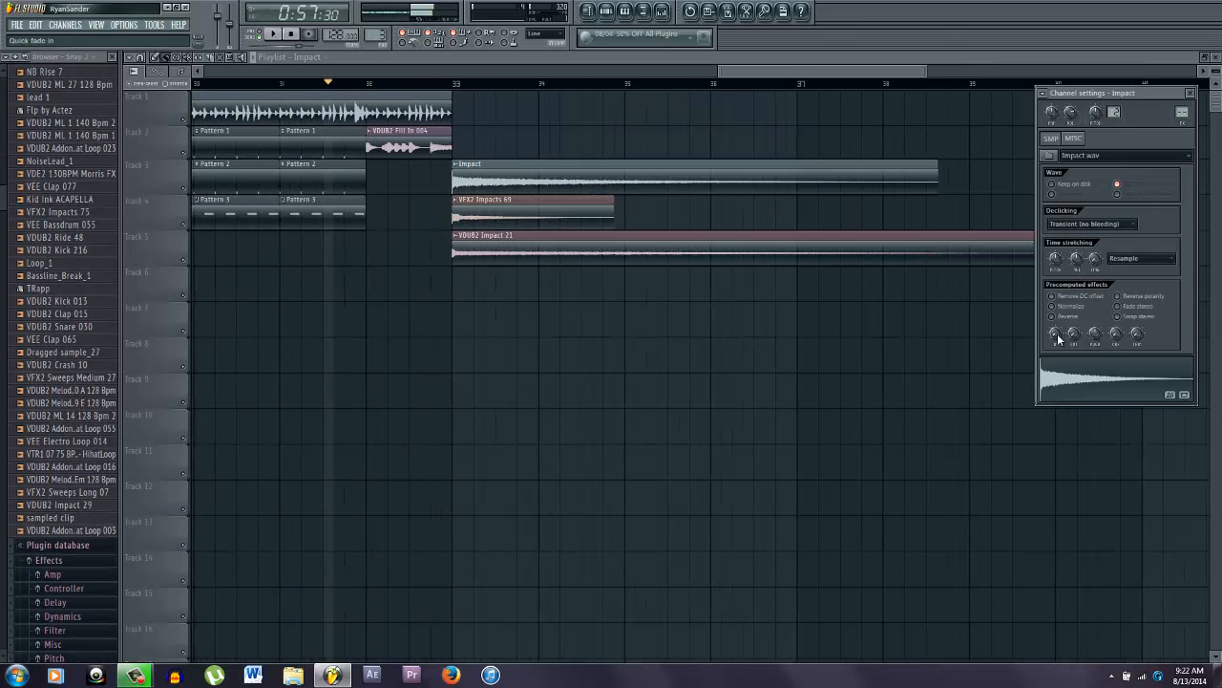
left_click_drag(1057, 333, 1056, 316)
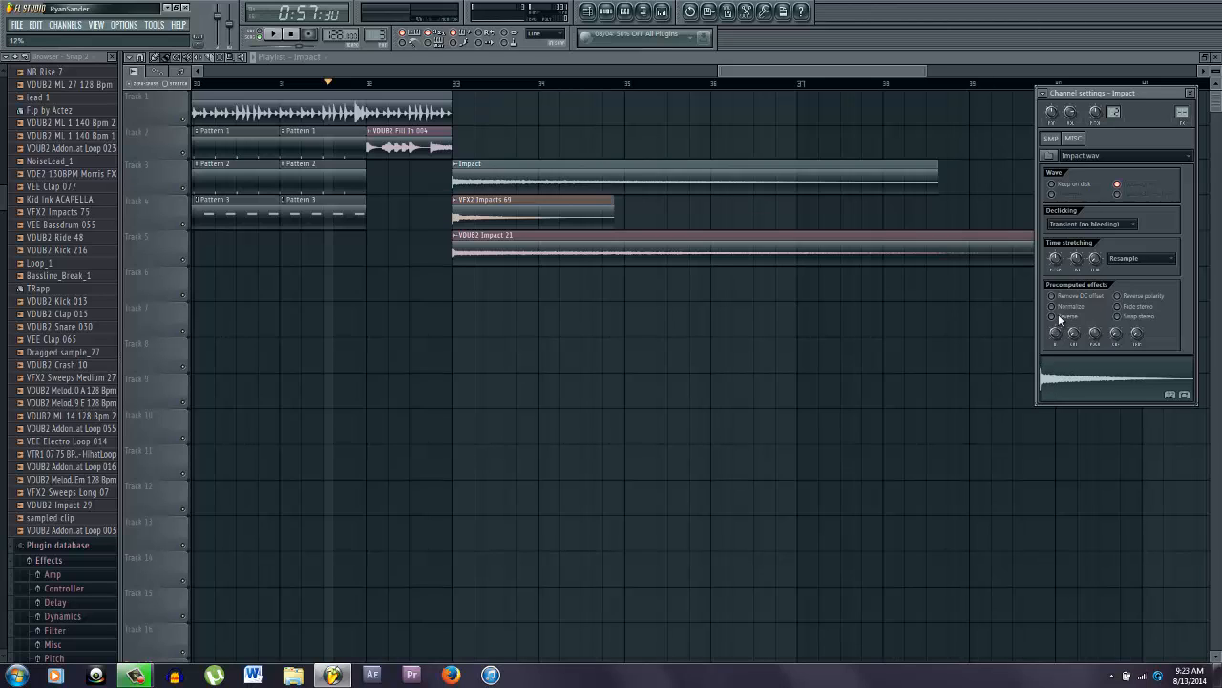
double_click(573, 252)
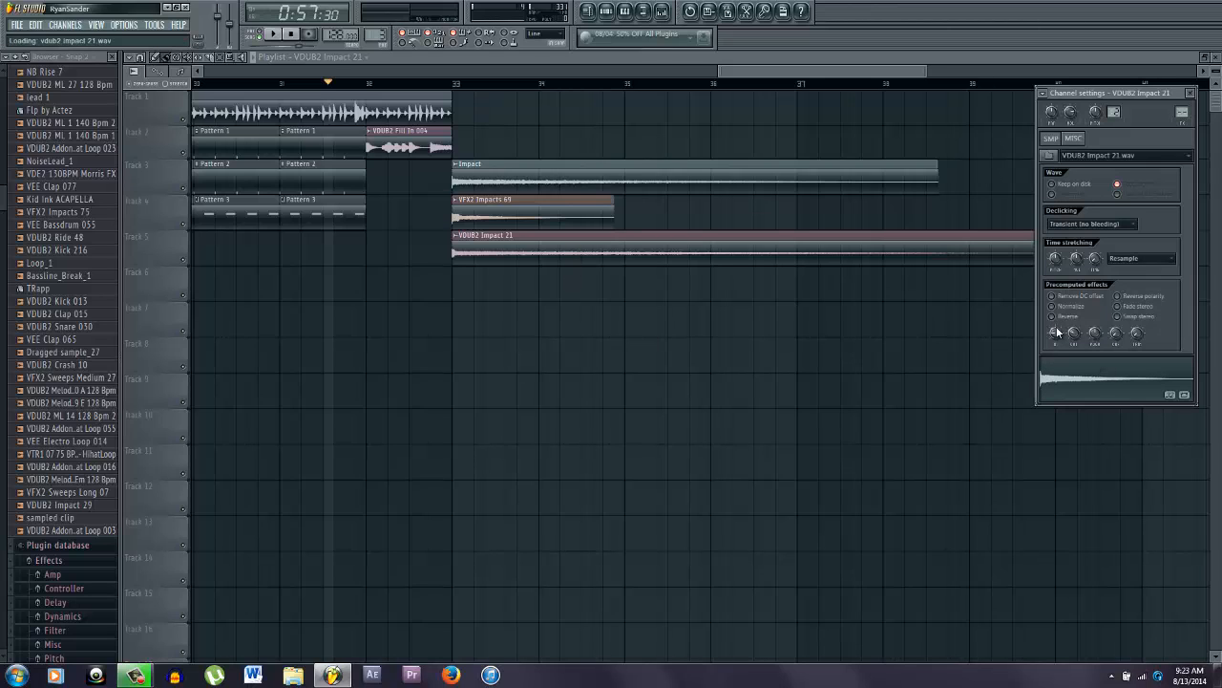
left_click_drag(1056, 326, 1054, 319)
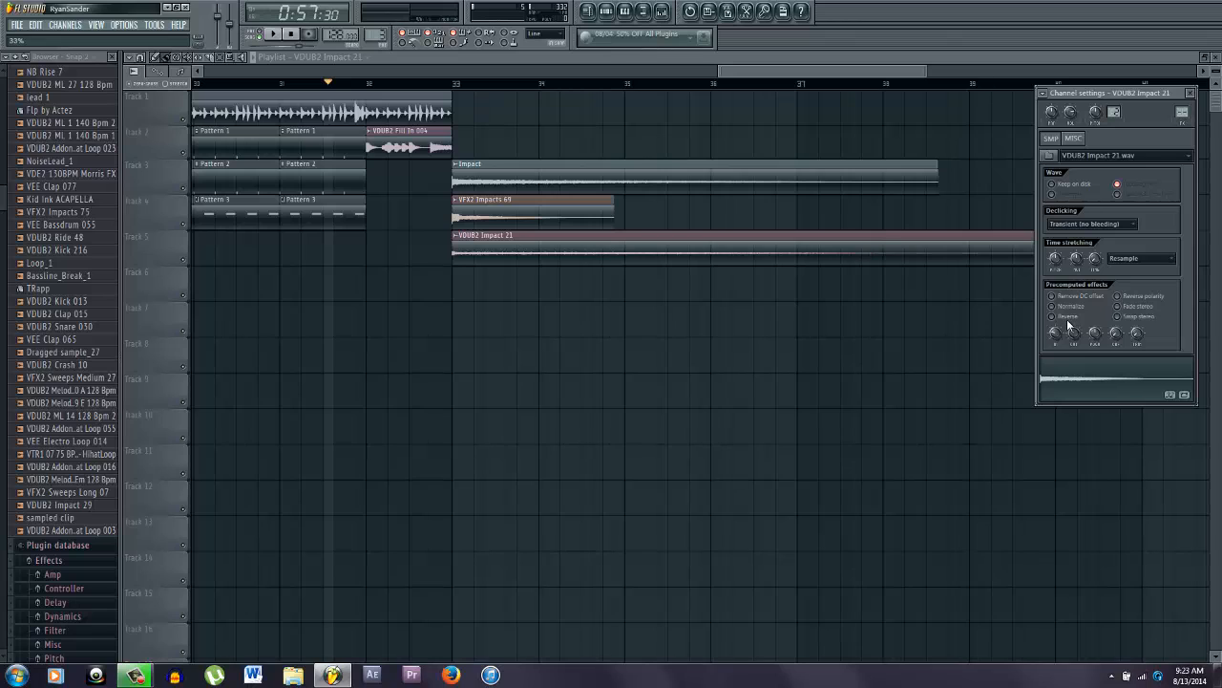
- Link the Impact channel to mixer insert 7 and close the mixer and channel settings
double_click(490, 164)
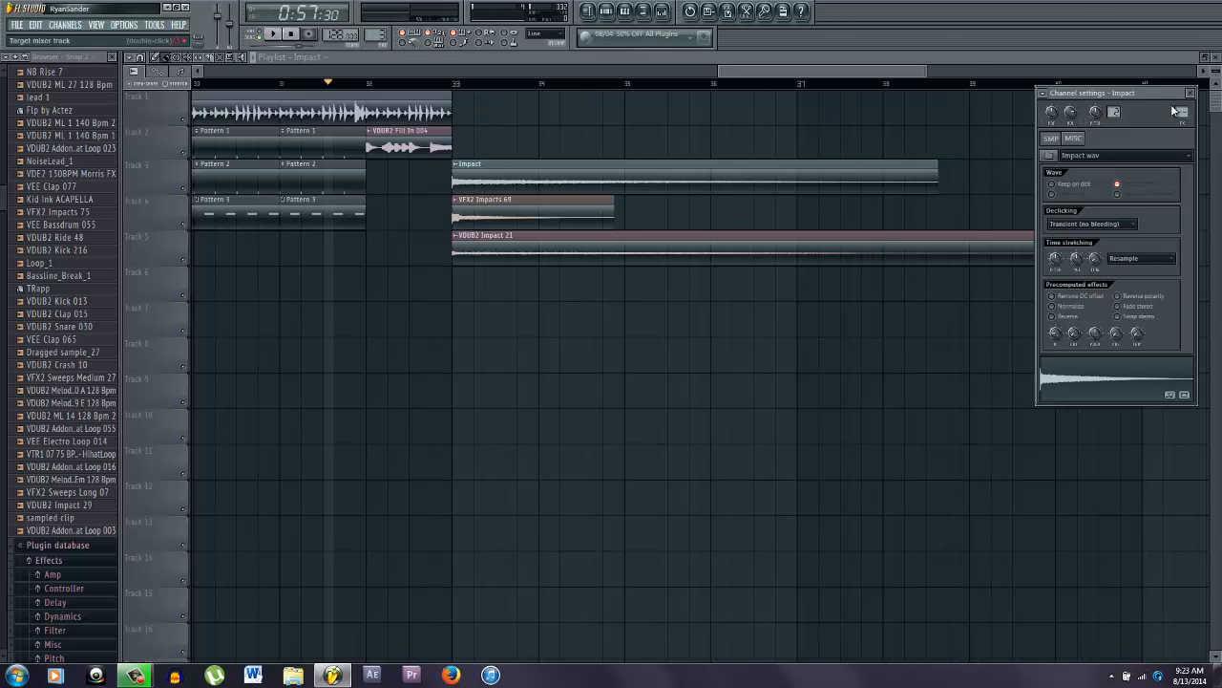
left_click(662, 10)
left_click(448, 180)
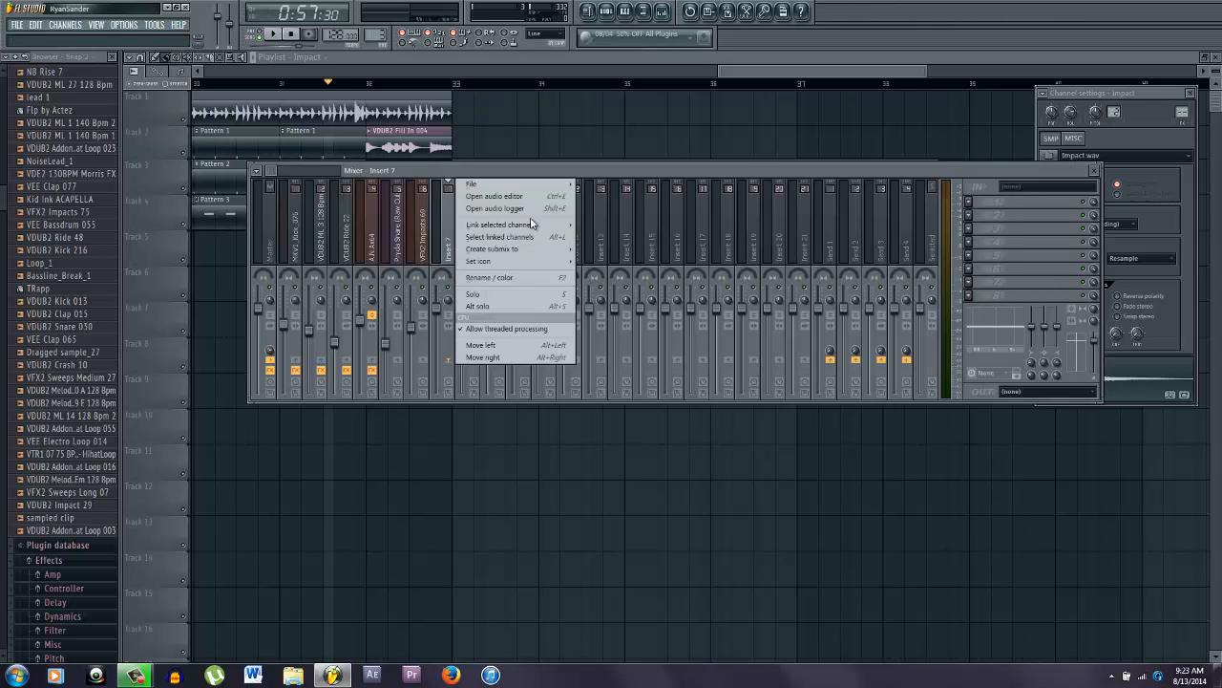
mouse_move(567, 226)
left_click(622, 226)
left_click(591, 116)
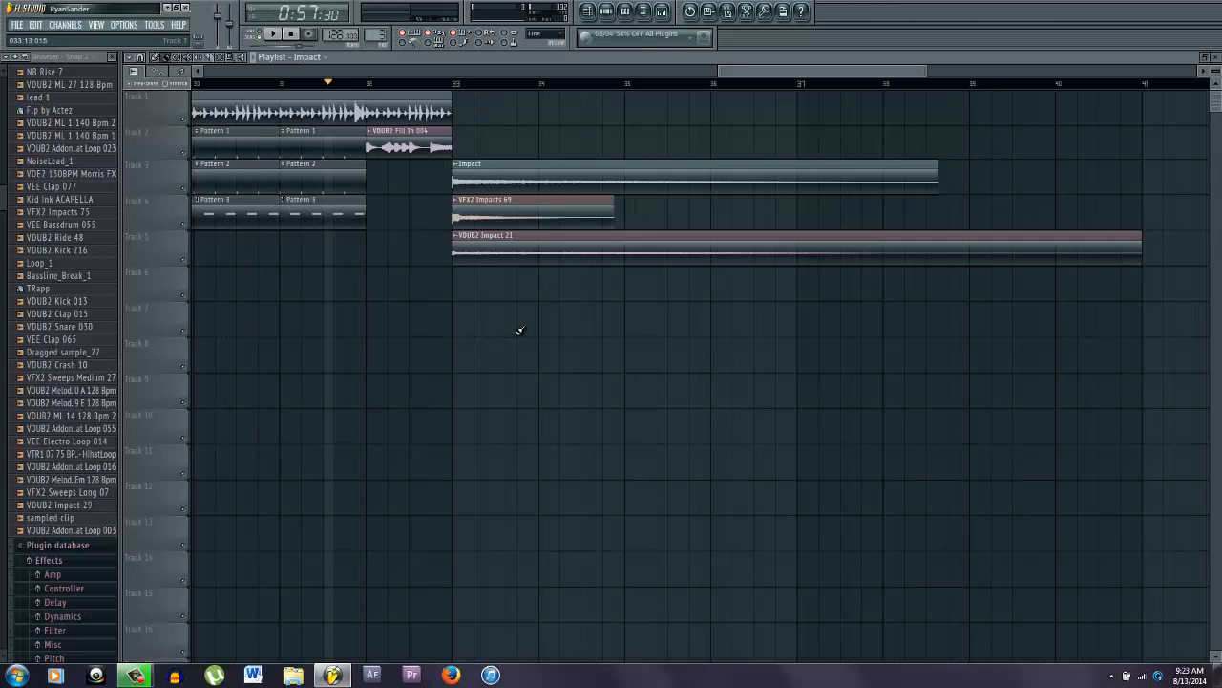
- Link the VDUB2 Impact 21 channel to the empty Insert 8 mixer track
double_click(518, 238)
left_click(662, 10)
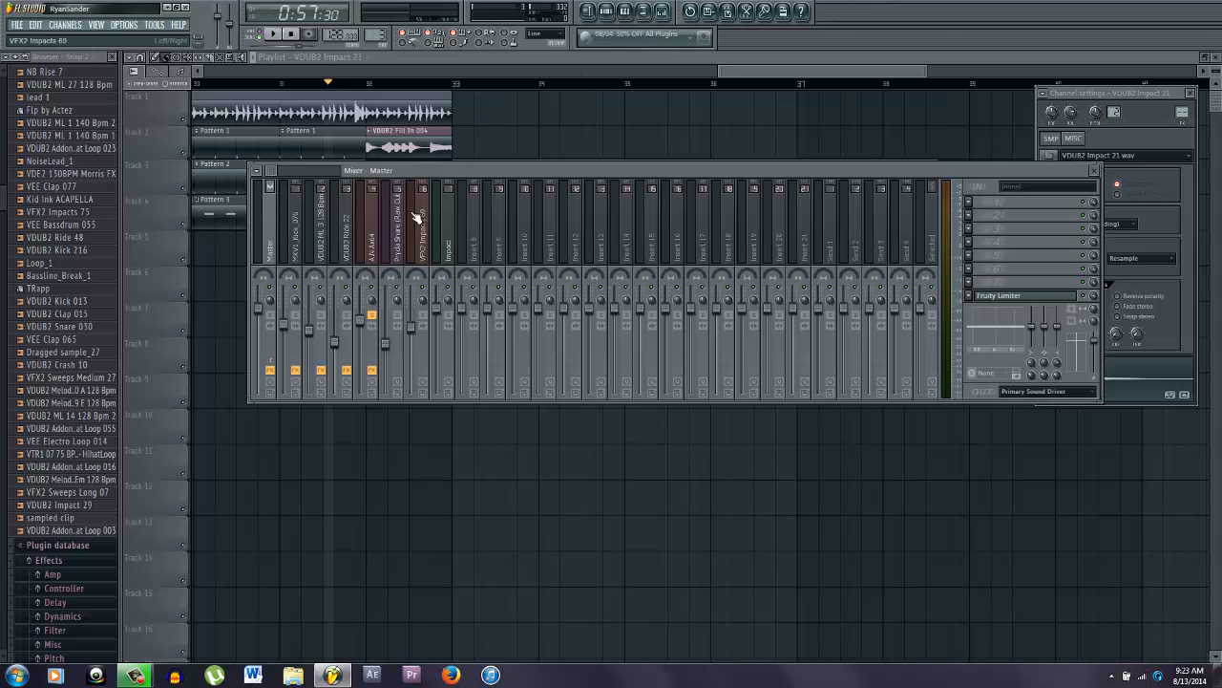
right_click(475, 256)
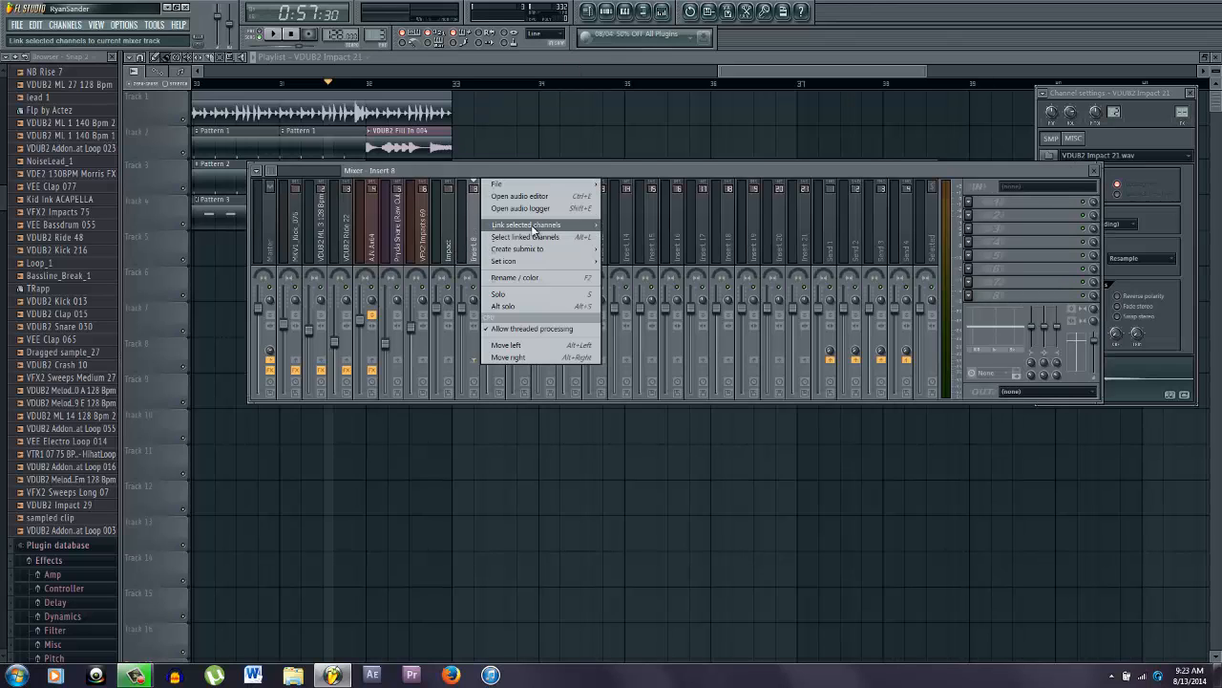
mouse_move(567, 229)
left_click(626, 228)
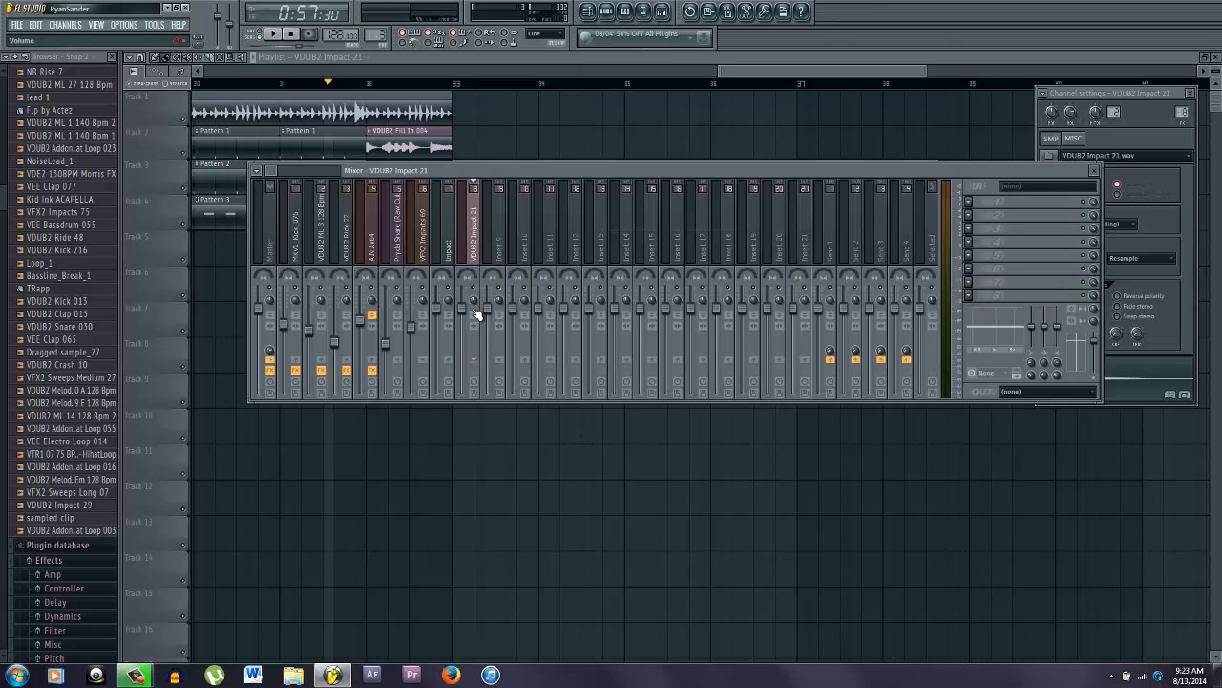
- Lower the mixer volumes of the VDUB2 Impact 21 and Impact tracks
left_click_drag(466, 318, 468, 378)
left_click_drag(446, 331, 446, 337)
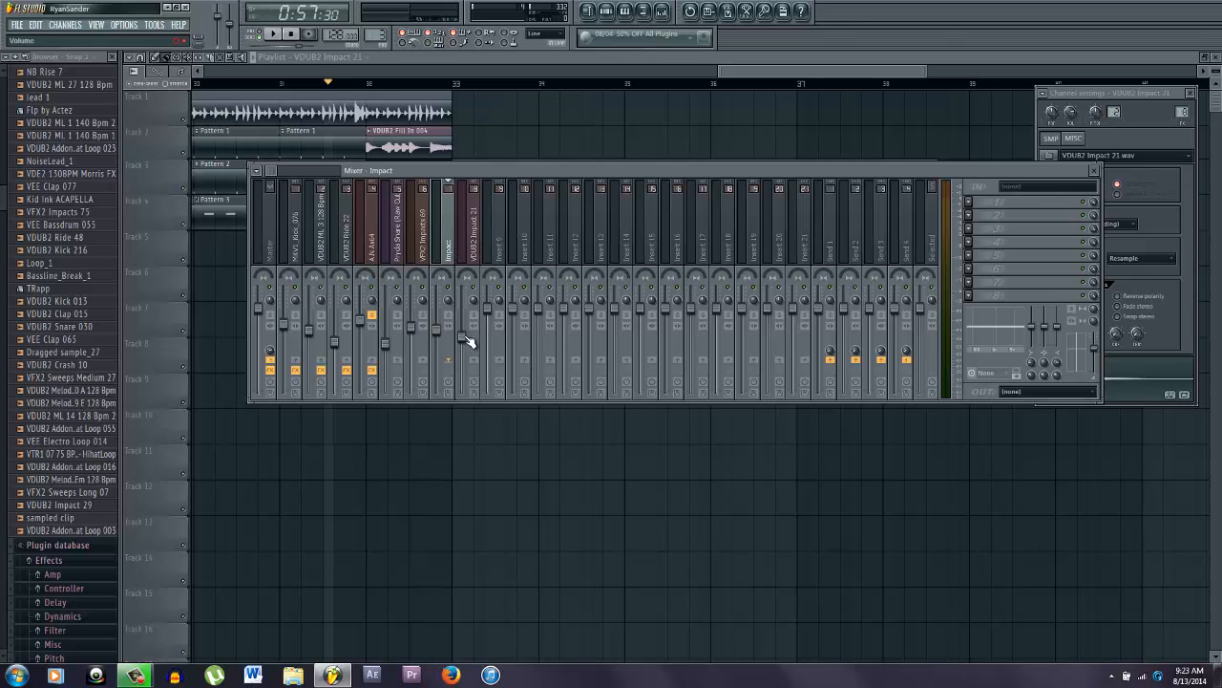
left_click_drag(468, 342, 466, 357)
- Add Fruity Parametric EQ 2 to the first effect slot of VDUB2 Impact 21 and briefly play the song
left_click(968, 206)
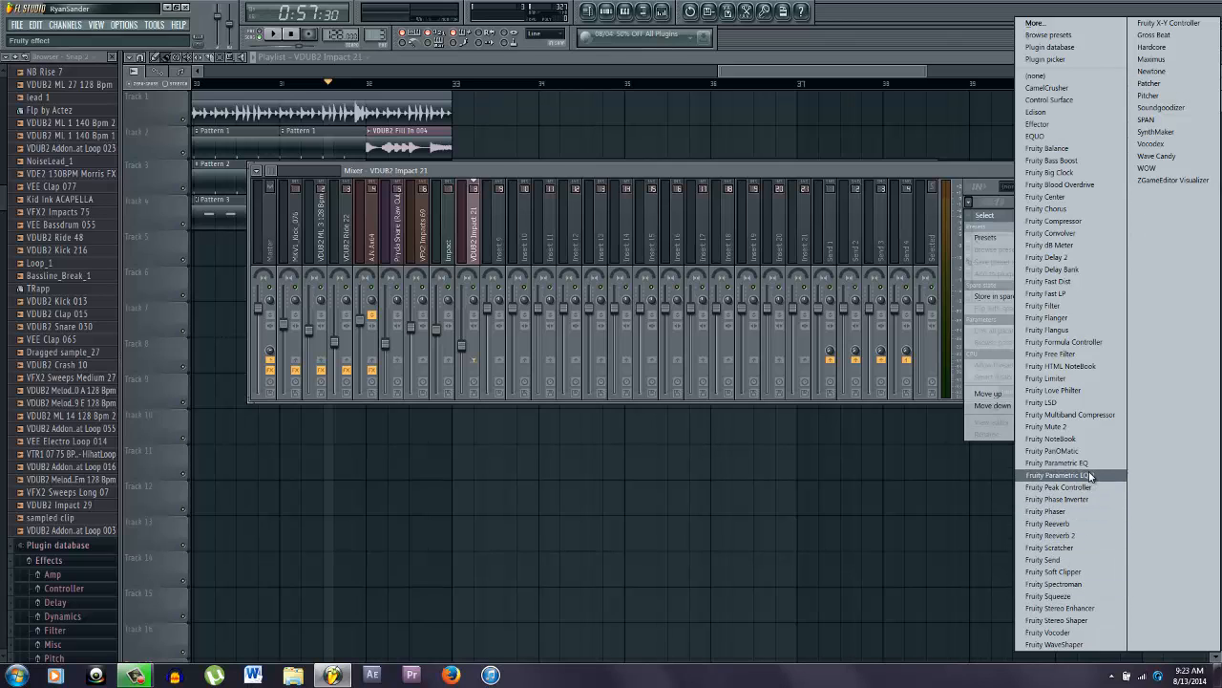
left_click(1058, 474)
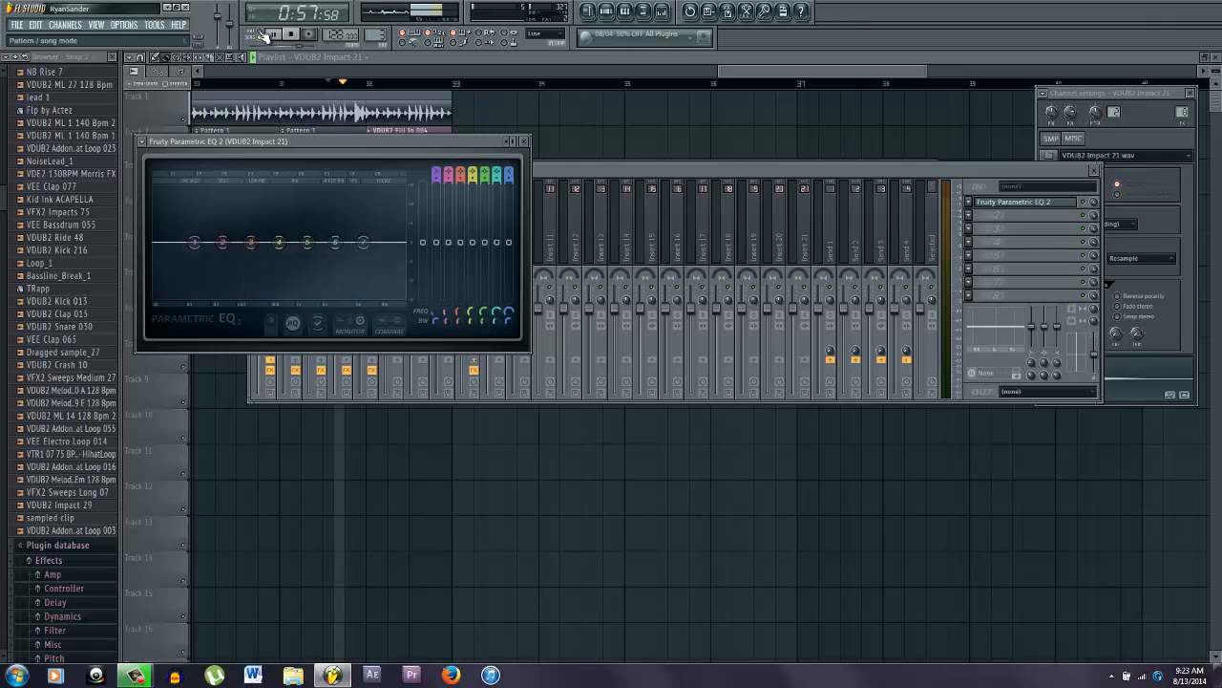
left_click(309, 57)
key("space")
key("space")
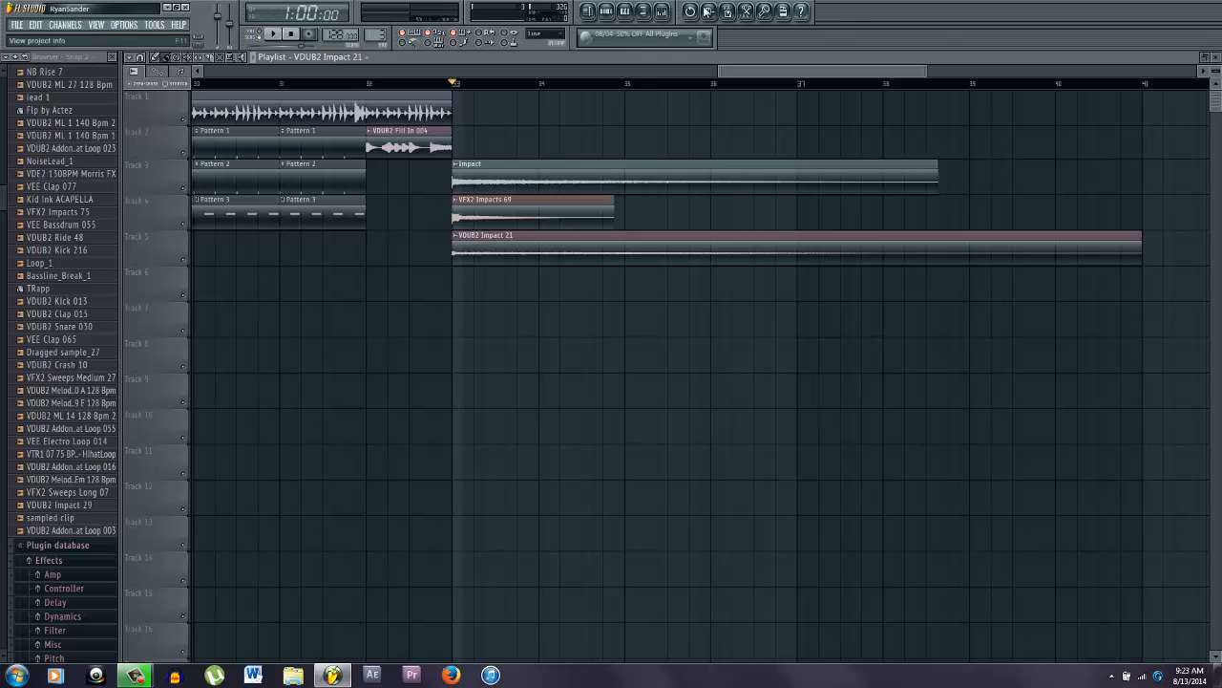
- Fine-tune the mixer volumes of Impact and VDUB2 Impact 21 during playback
left_click(662, 11)
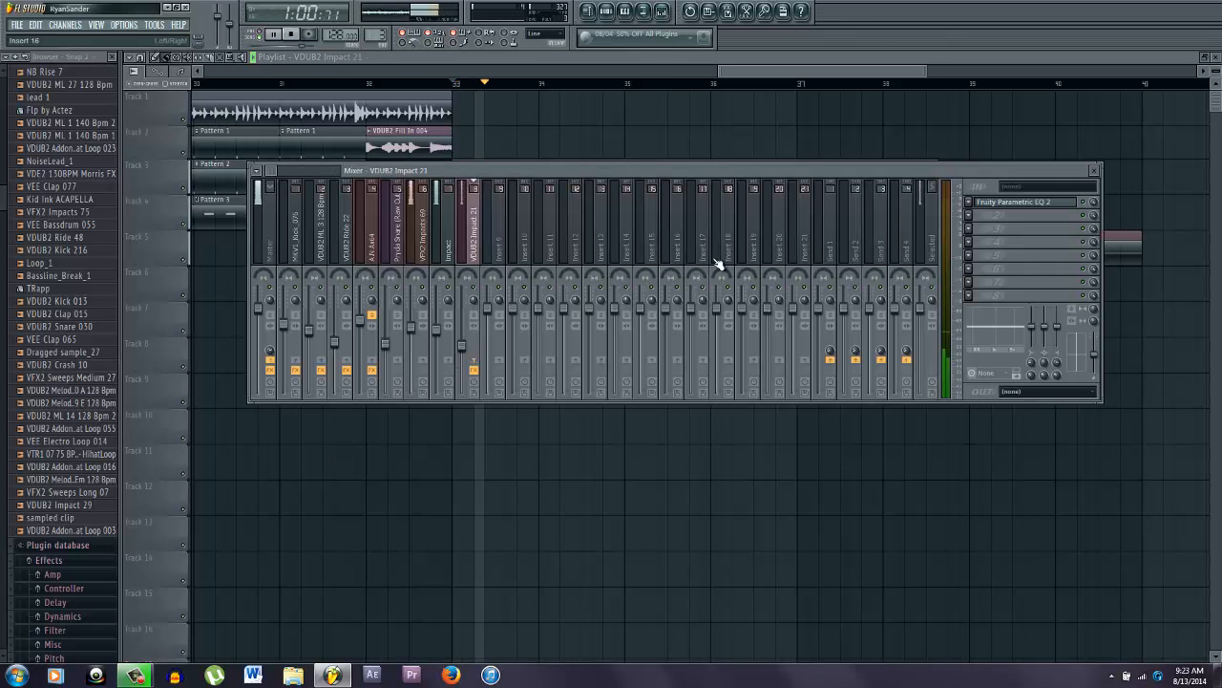
left_click(442, 341)
left_click(468, 349)
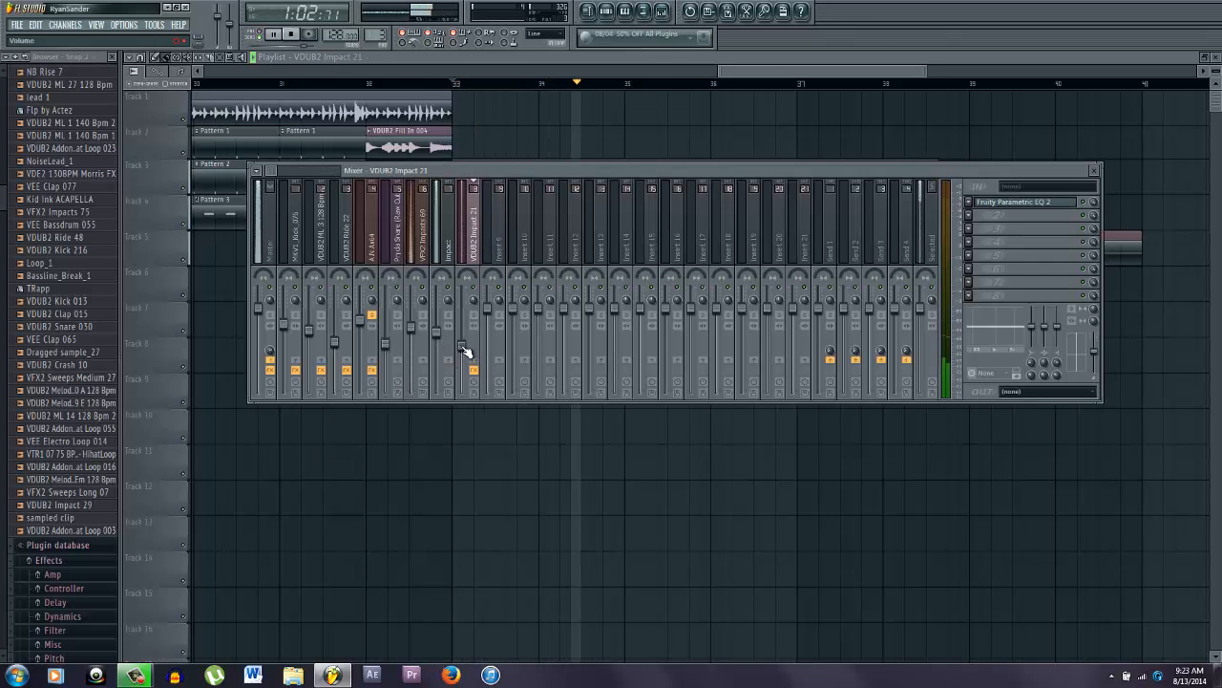
- In VDUB2 Impact 21's Parametric EQ 2, cut the low band 1 and high band 7, and reduce the main level to about -5.9 dB
left_click(971, 215)
left_click(999, 203)
left_click(1000, 203)
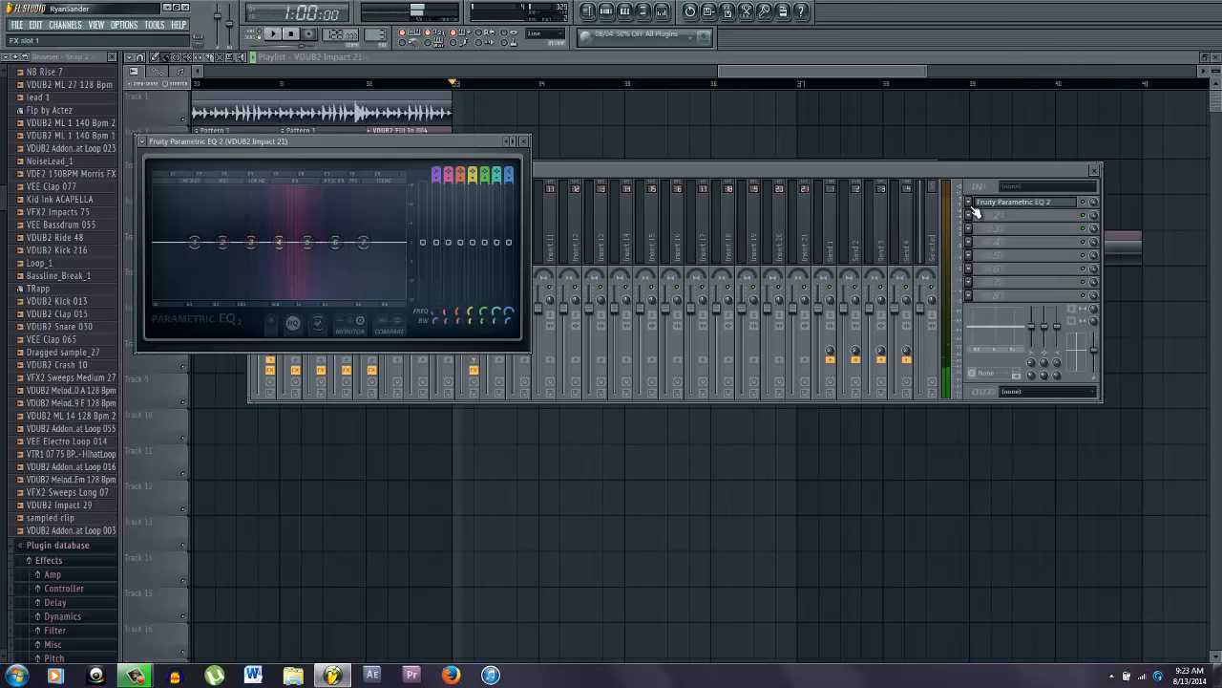
left_click_drag(405, 350, 414, 374)
mouse_move(422, 248)
left_mouse_down()
mouse_move(424, 262)
mouse_move(390, 276)
mouse_move(402, 259)
left_mouse_up()
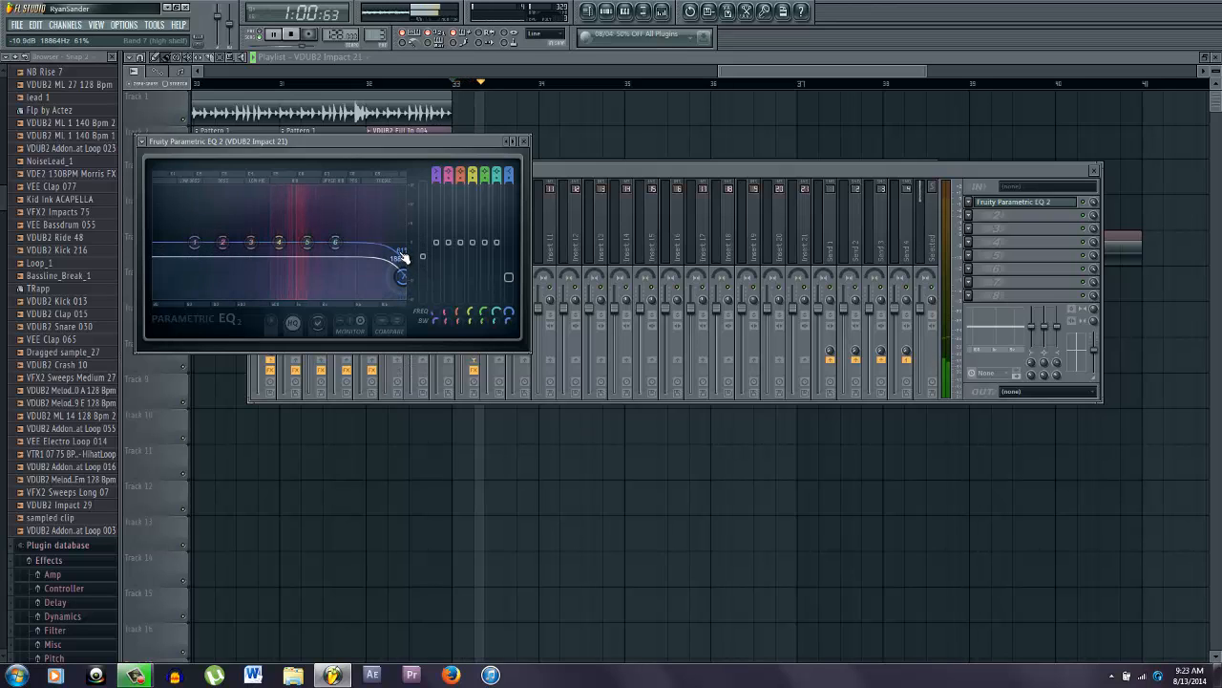
left_click_drag(196, 242, 248, 320)
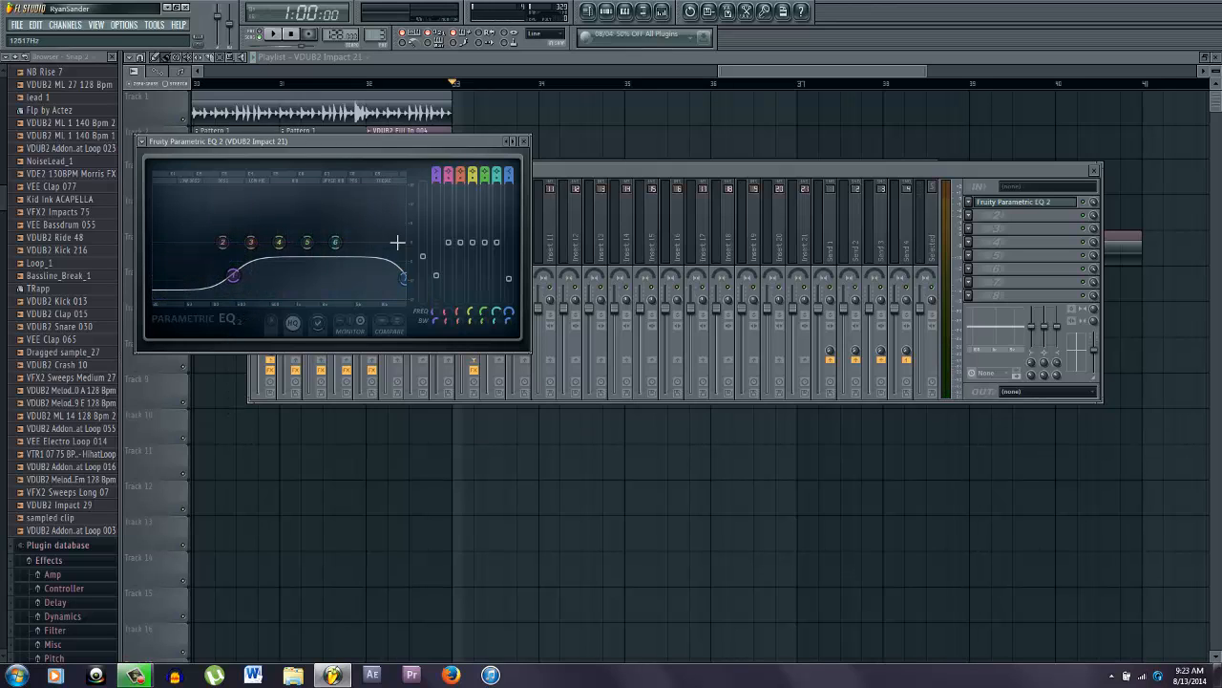
key("space")
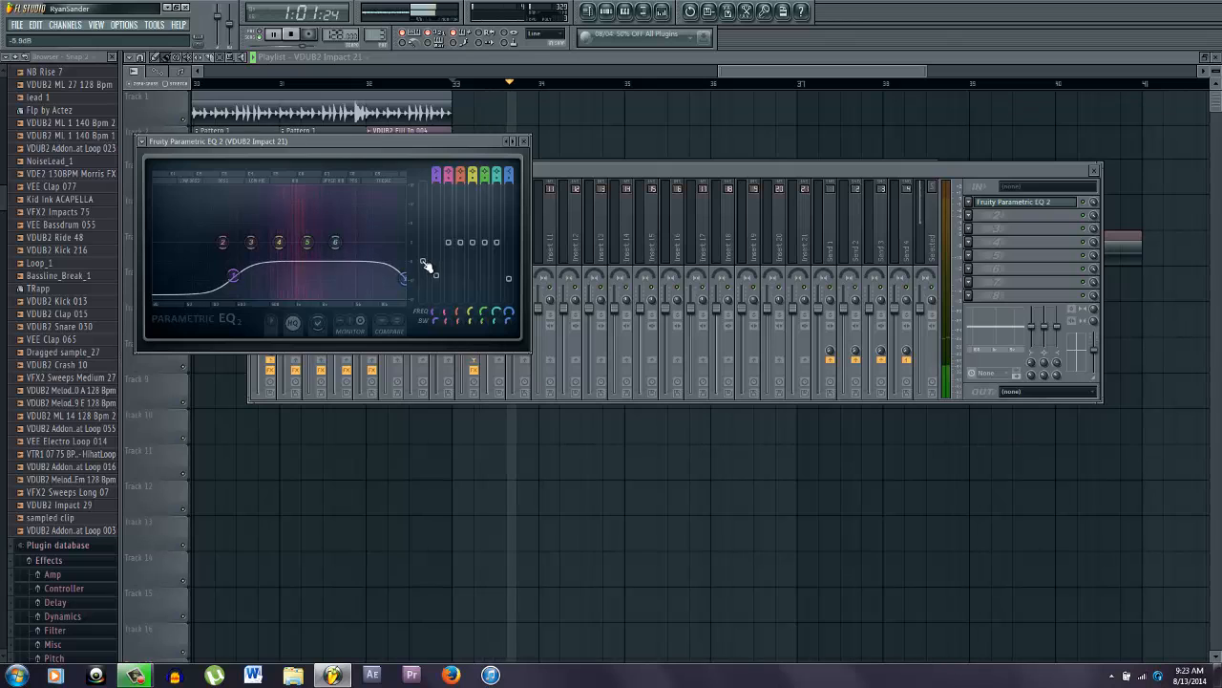
left_click(598, 170)
key("space")
- Add Fruity Parametric EQ 2 to the first effect slot of the Impact mixer track
left_click(450, 255)
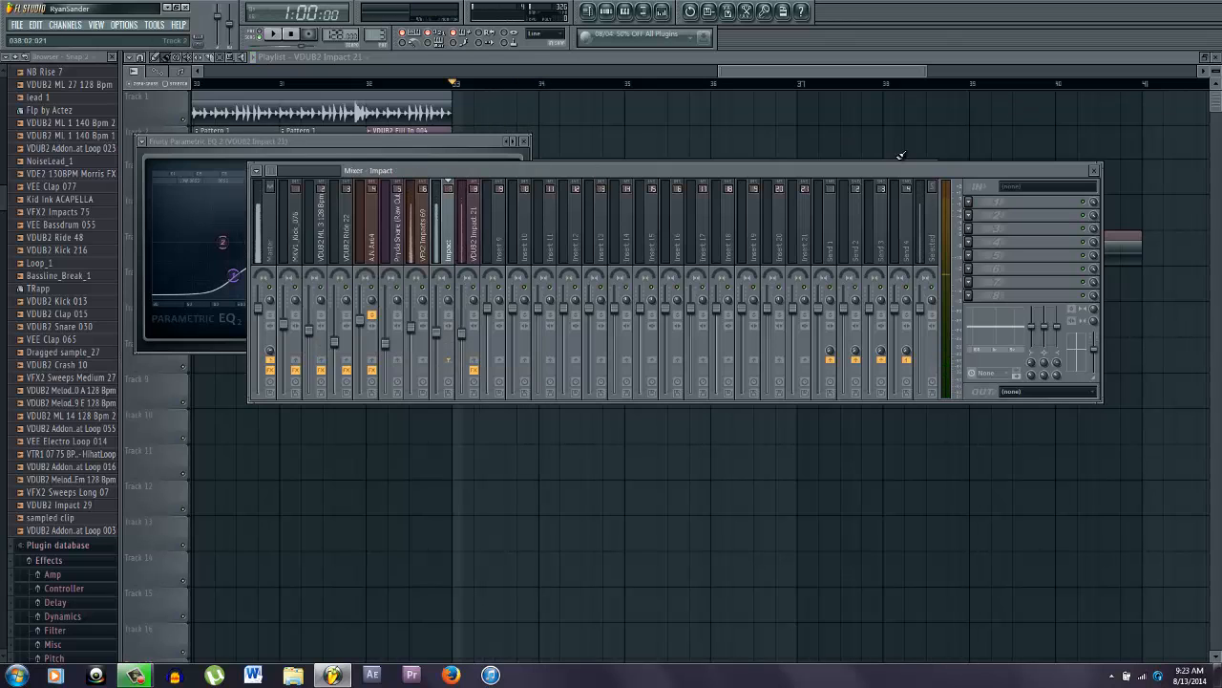
left_click(969, 202)
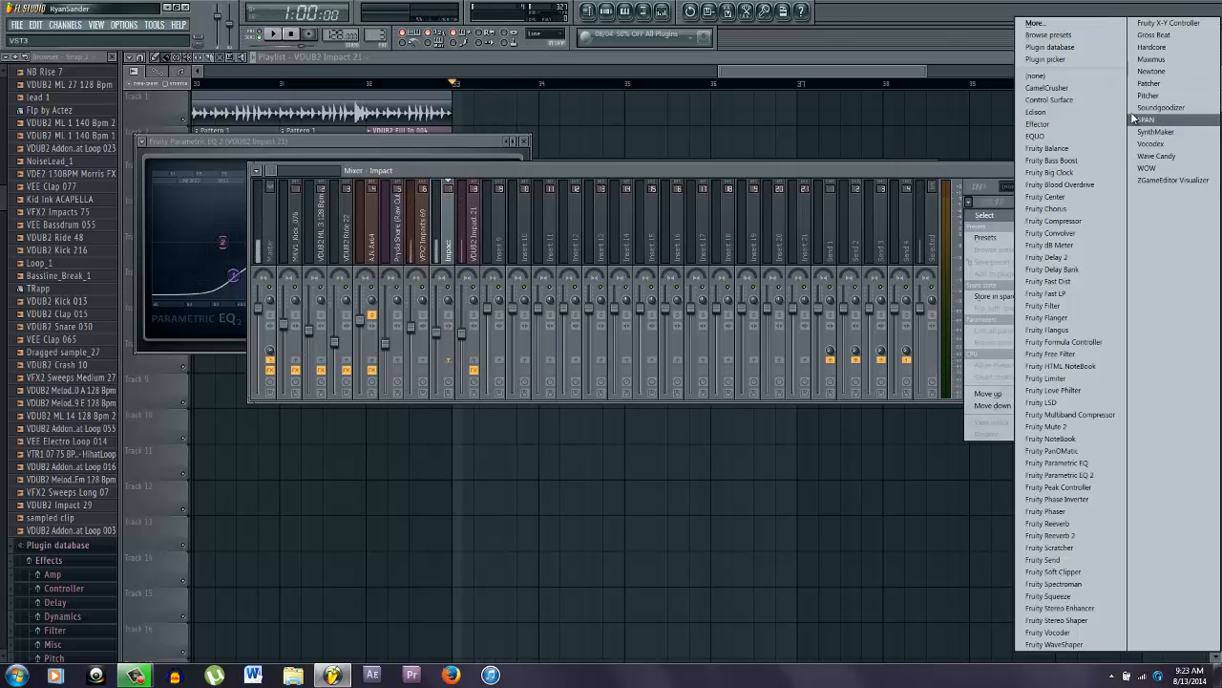
left_click(1113, 480)
- During playback, cut the low and high ends in Impact's Parametric EQ 2 and reduce its main level to about -2.7 dB
left_click_drag(171, 241, 235, 428)
key("space")
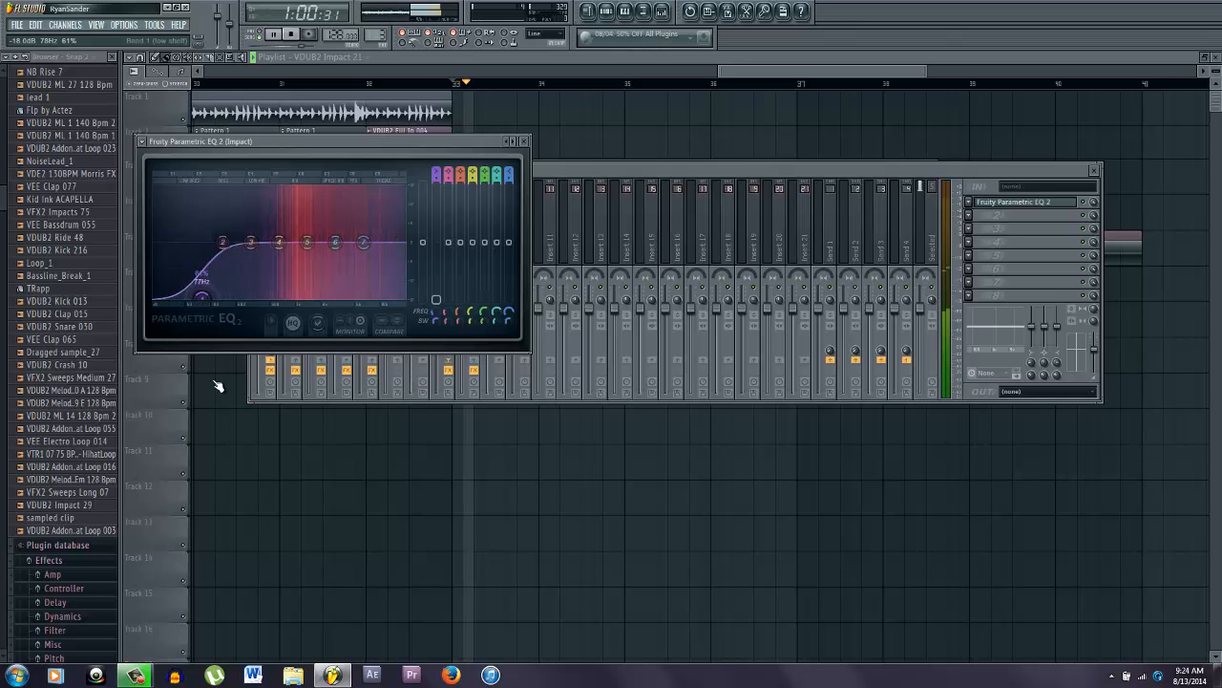
left_click_drag(200, 291, 251, 264)
left_click_drag(367, 250, 432, 272)
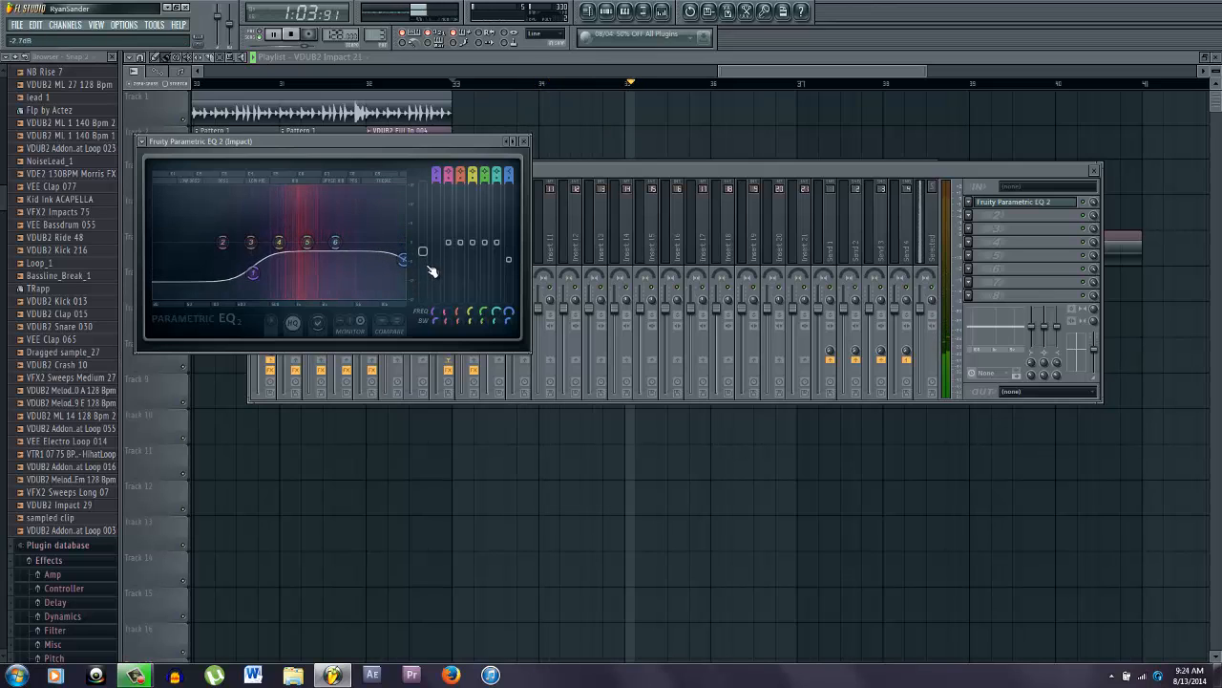
key("space")
- Add Fruity Chorus to Impact's second effect slot, and solo playlist Track 3 to audition it
left_click(970, 217)
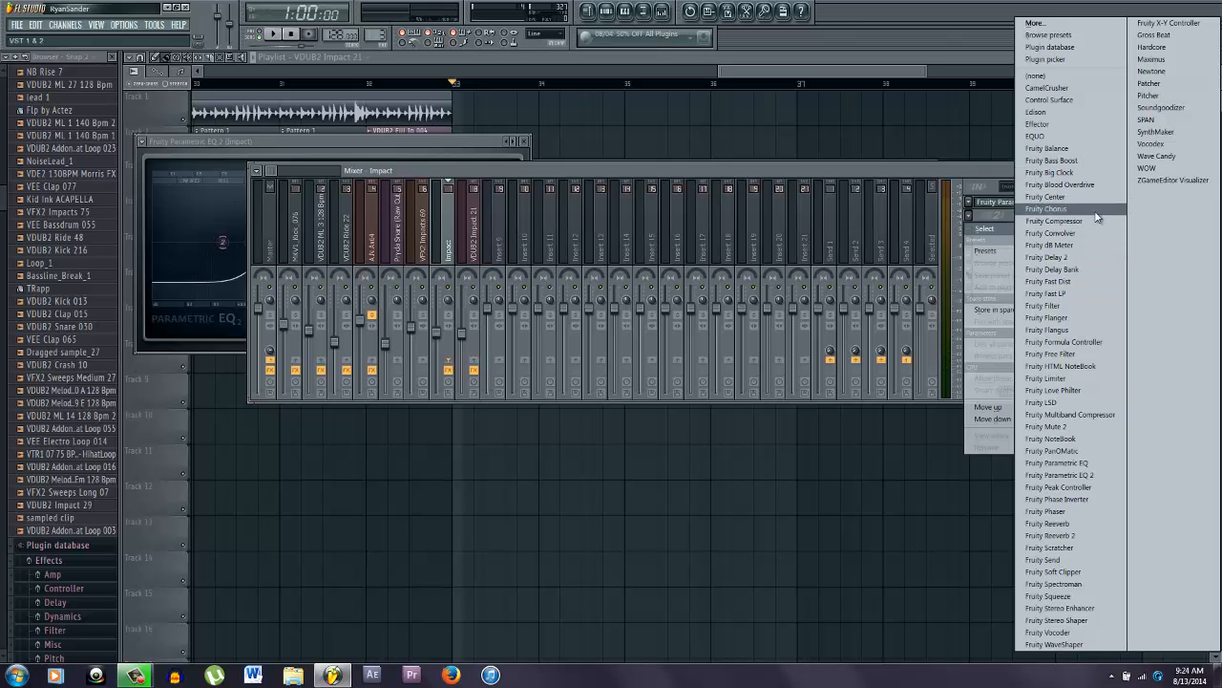
left_click(1050, 208)
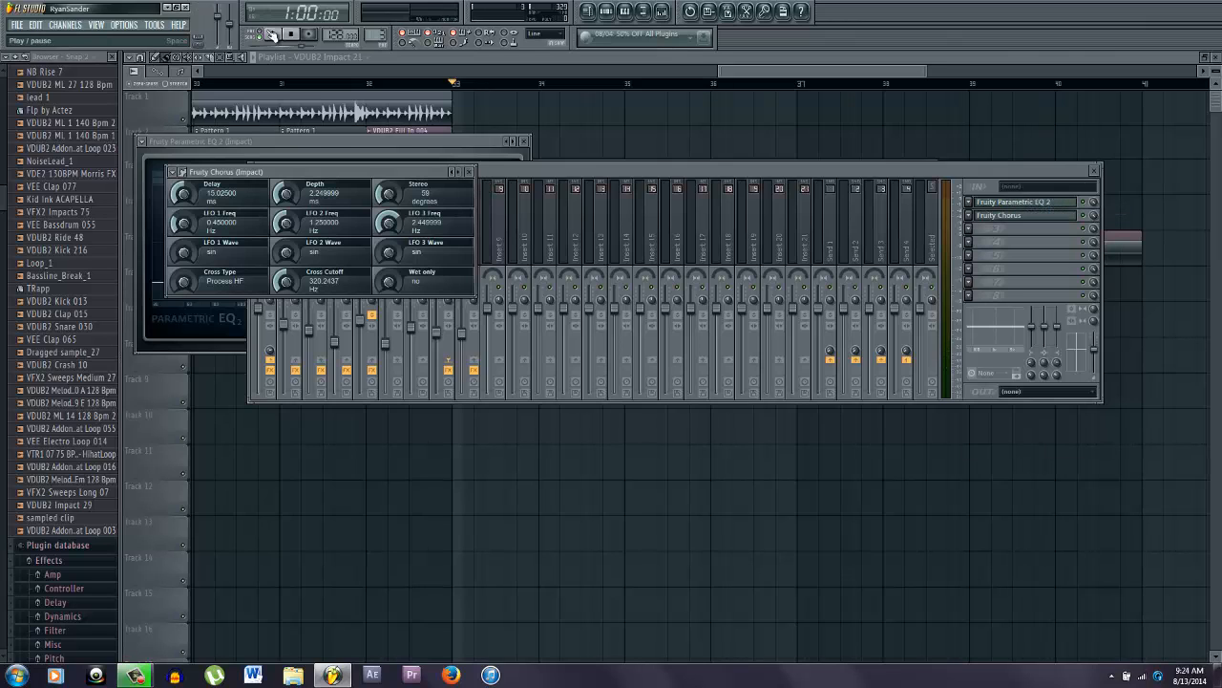
key("F12")
right_click(173, 187)
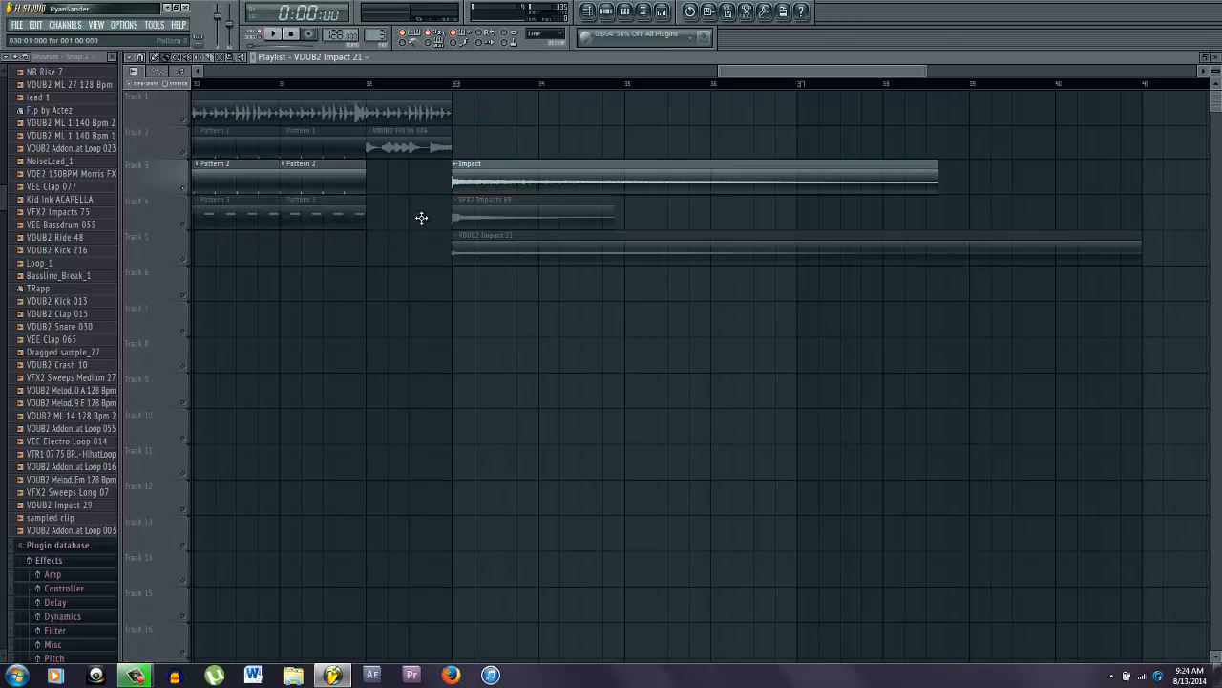
key("space")
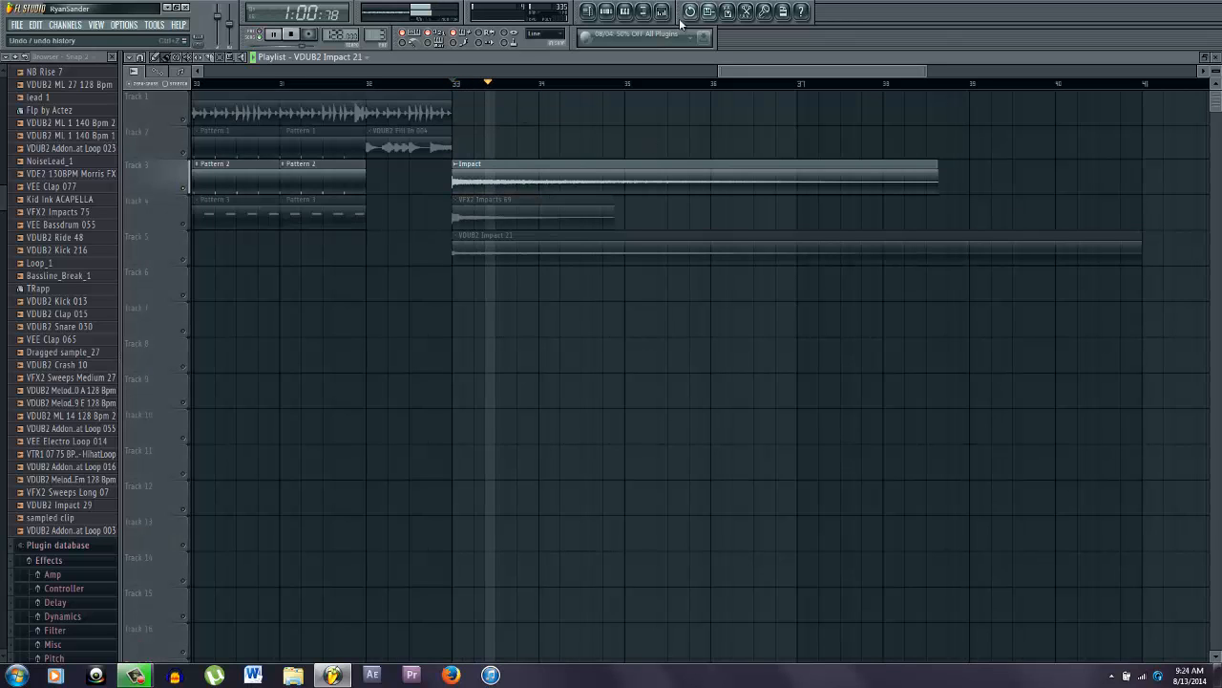
- Reopen Impact's Fruity Chorus, step forward through two presets, and audition the sound on the soloed clip
left_click(662, 11)
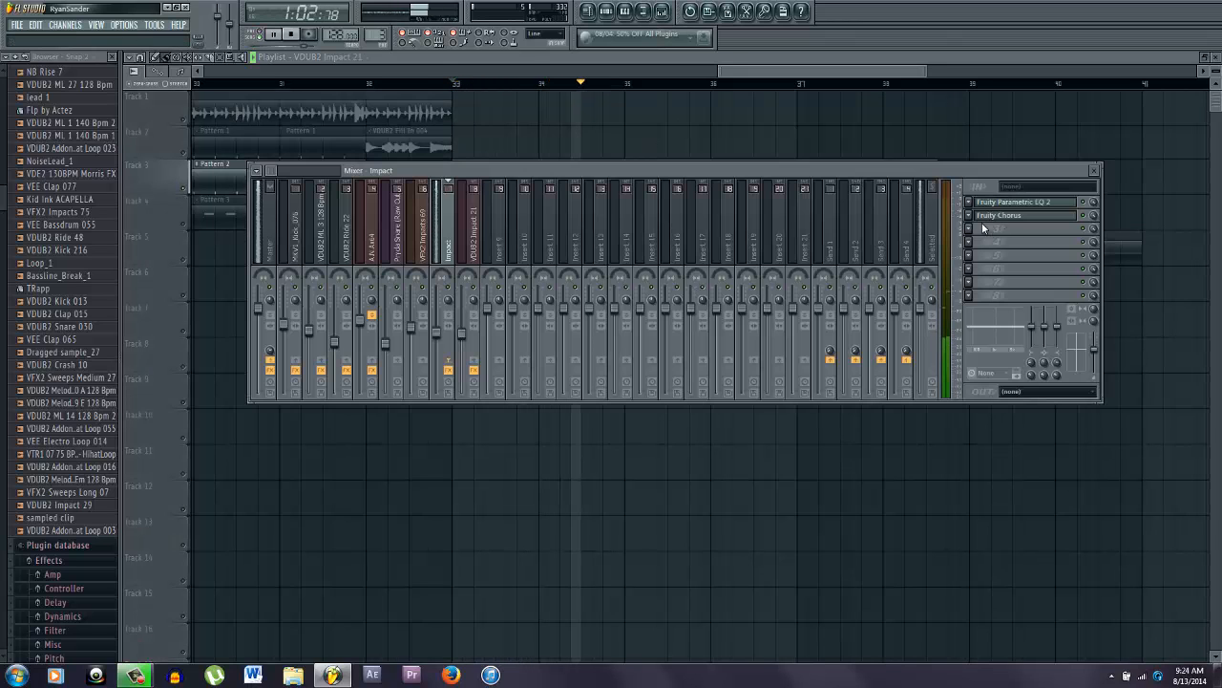
left_click(1046, 224)
key("space")
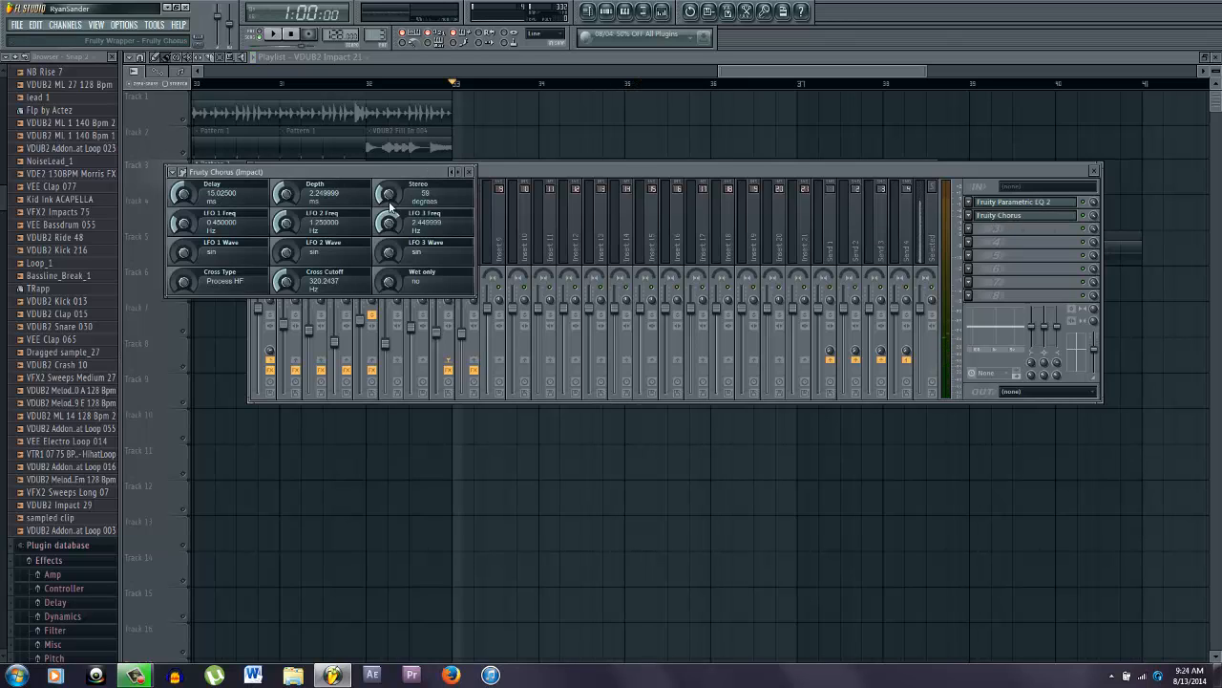
left_click(462, 173)
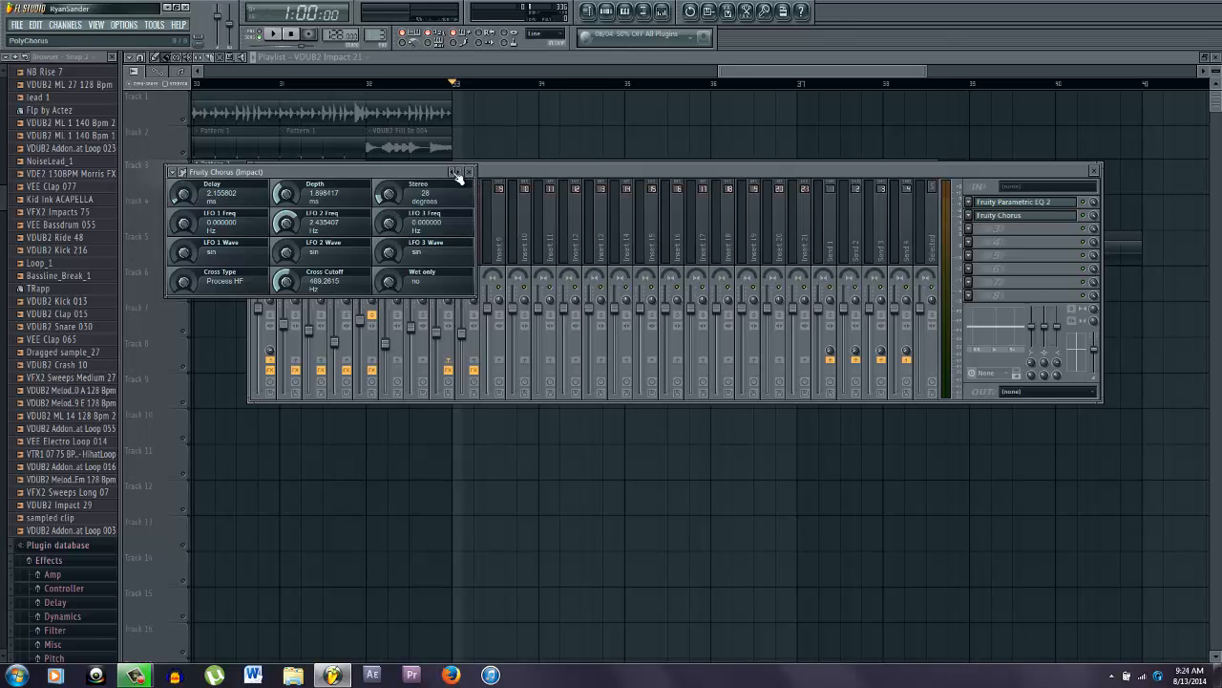
left_click(462, 173)
left_click(289, 33)
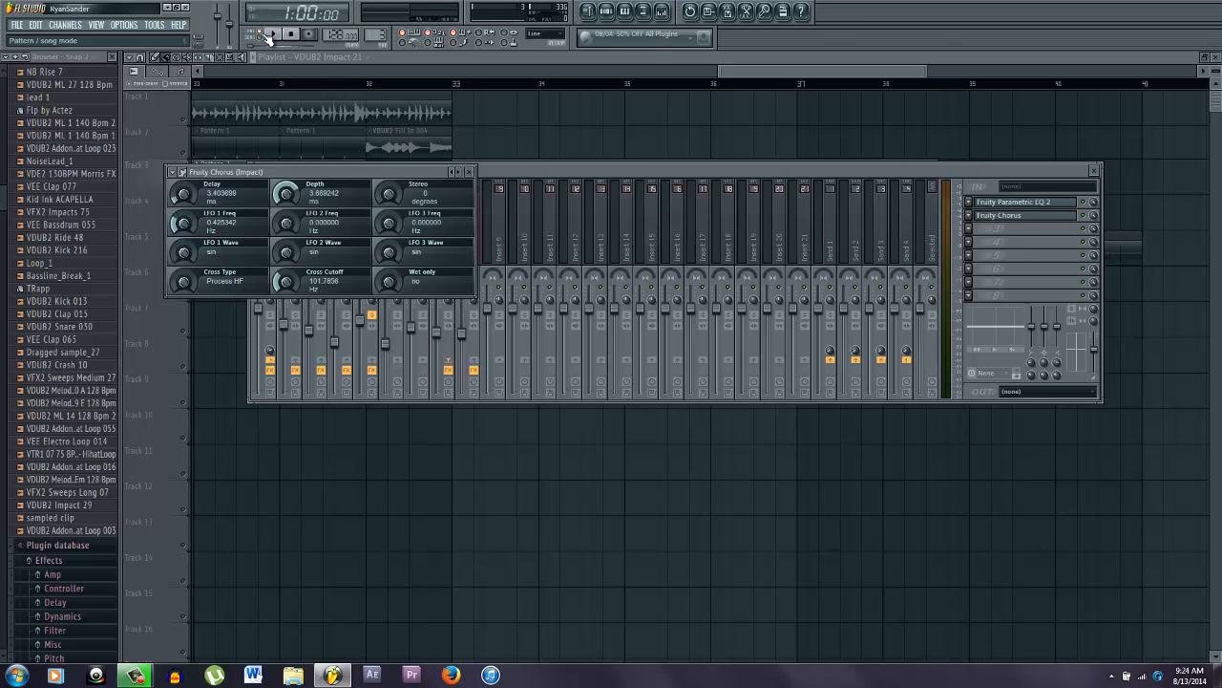
left_click(274, 35)
key("F9")
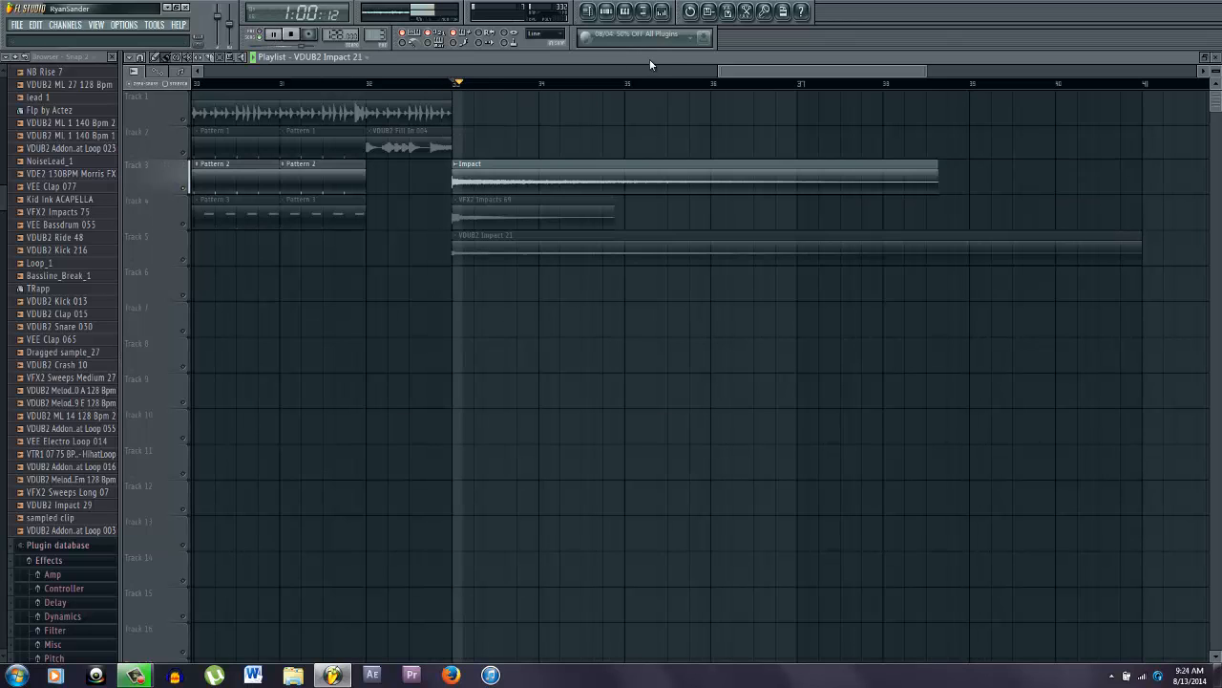
left_click(661, 13)
key("space")
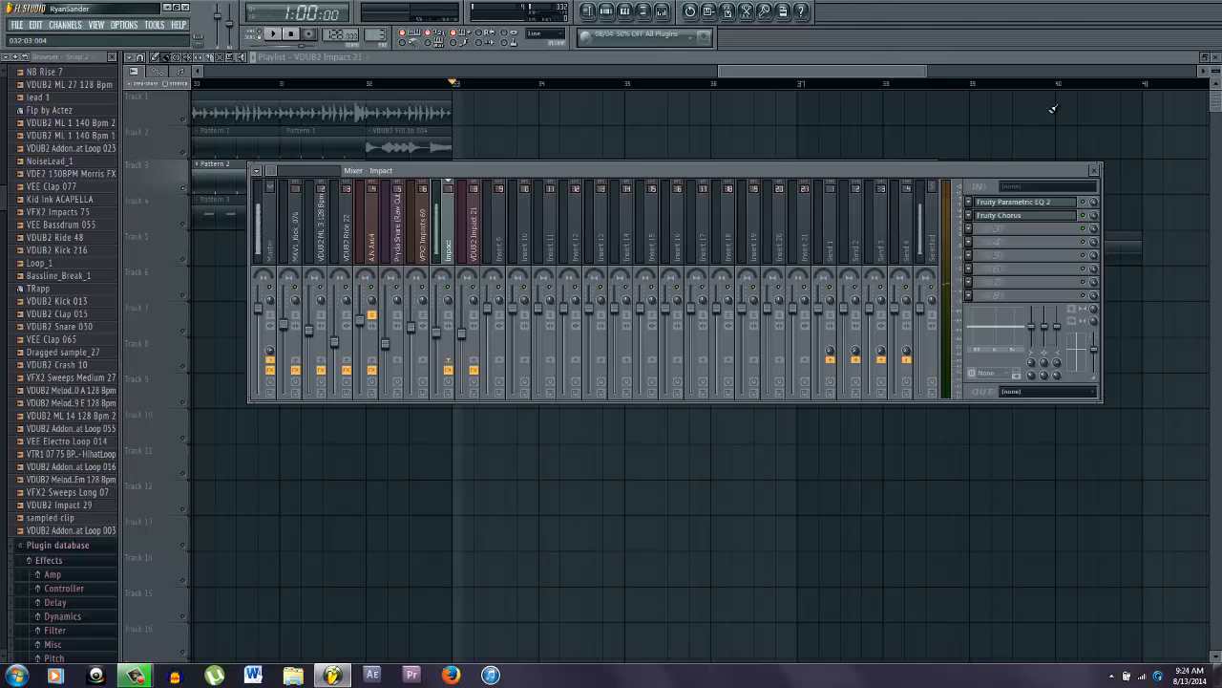
- Switch Impact's Fruity Chorus to the following preset and play the soloed clip with it
left_click(1020, 218)
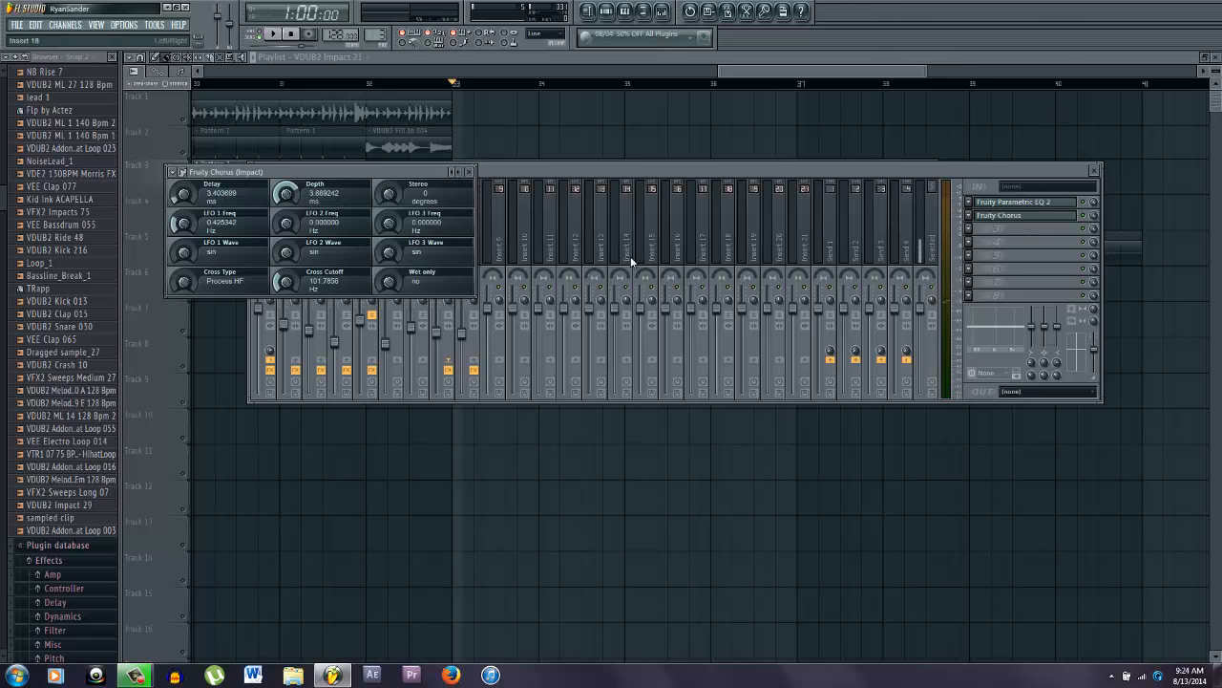
left_click(467, 173)
key("space")
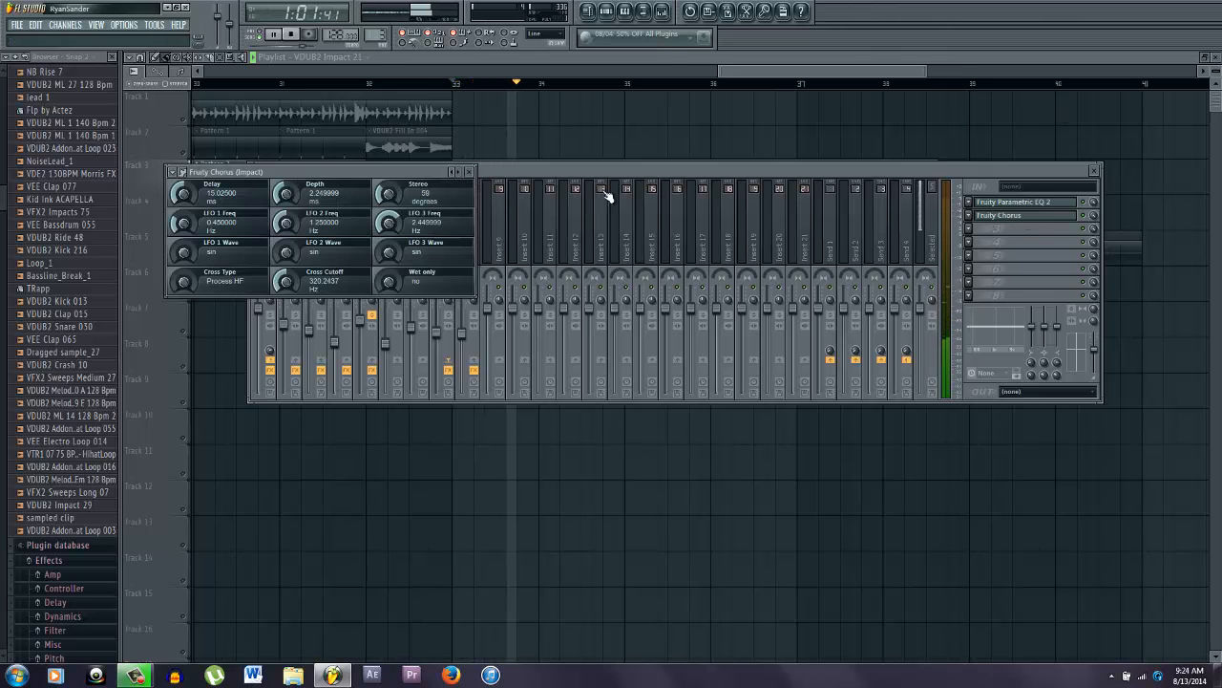
left_click(632, 169)
key("space")
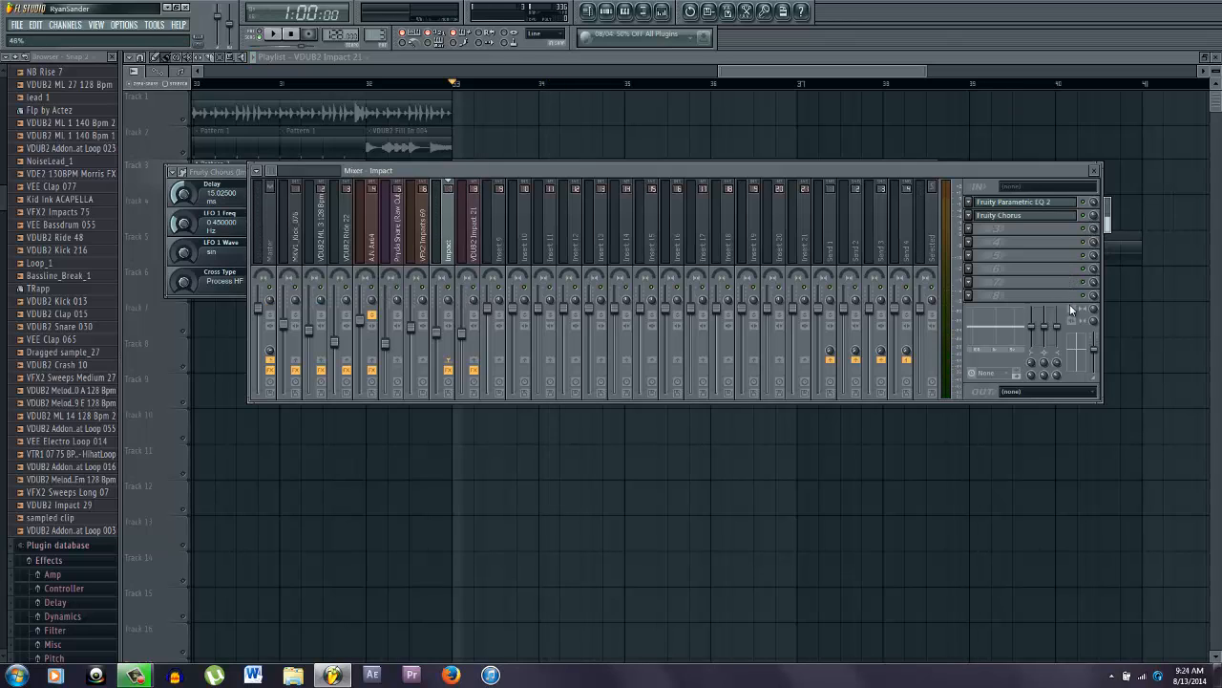
- Add Fruity Reeverb to Impact's third effect slot, adjust its reverb amount, and play the soloed clip
left_click(968, 228)
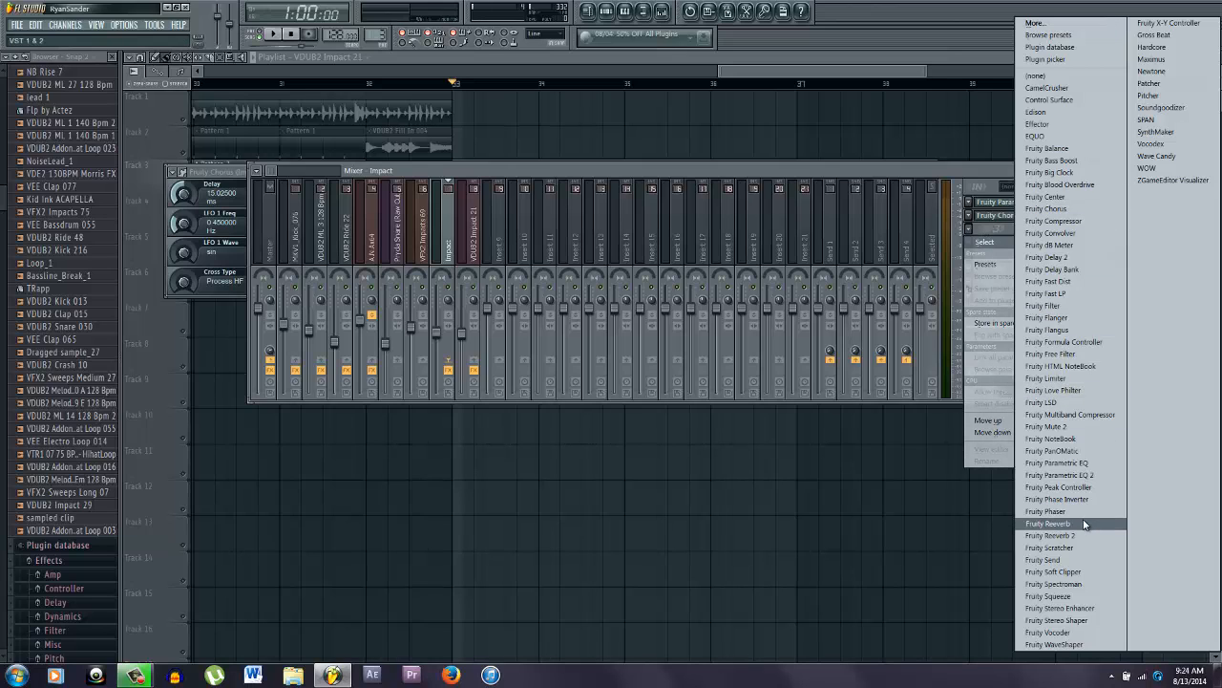
left_click(1050, 523)
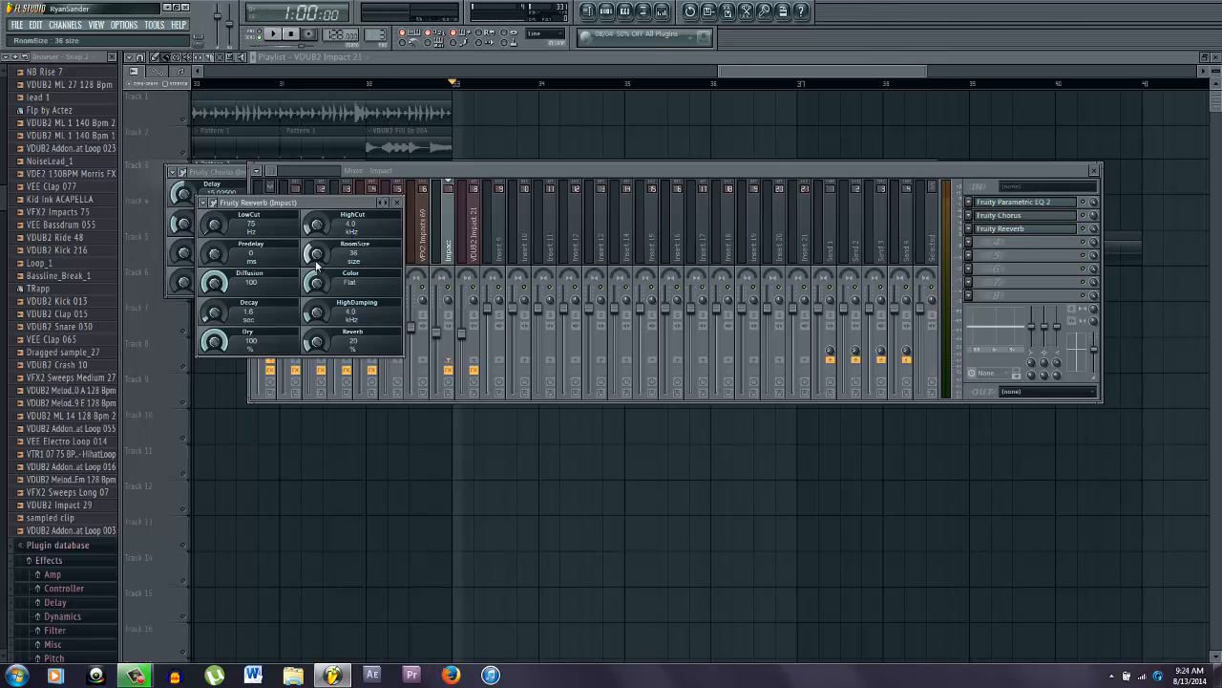
left_click_drag(307, 347, 307, 349)
key("F5")
key("space")
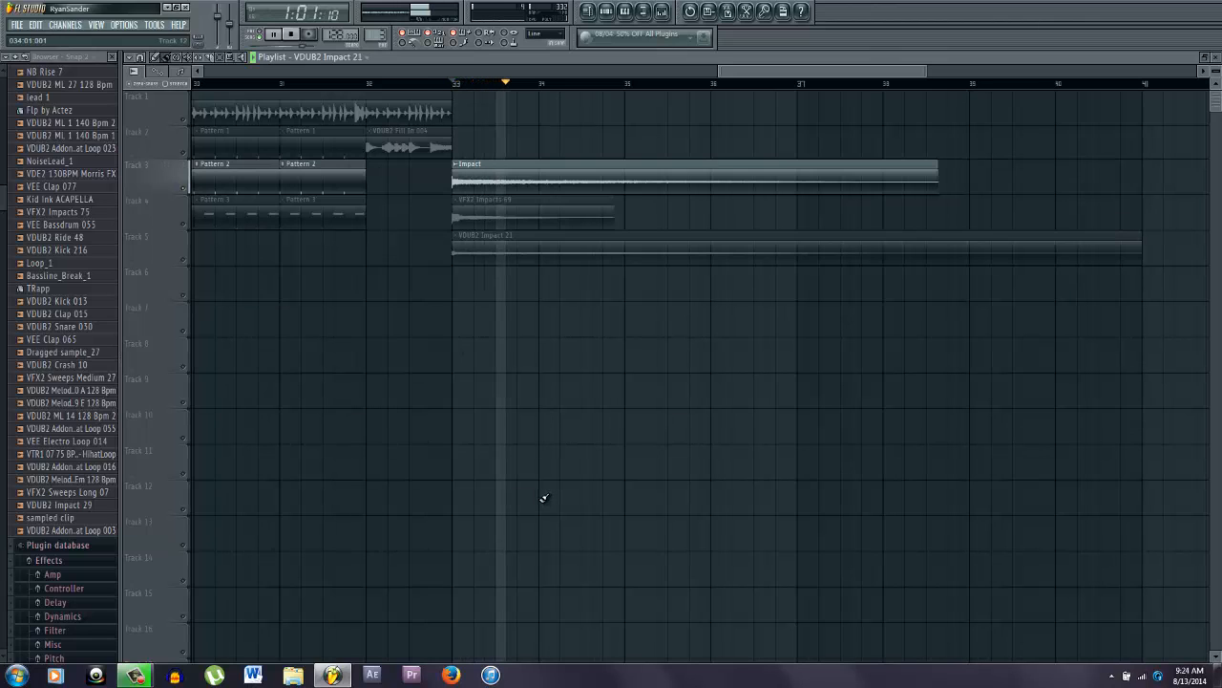
- Add Fruity Reeverb to VDUB2 Impact 21's second effect slot, set its reverb to 15%, and briefly play the drop
key("F9")
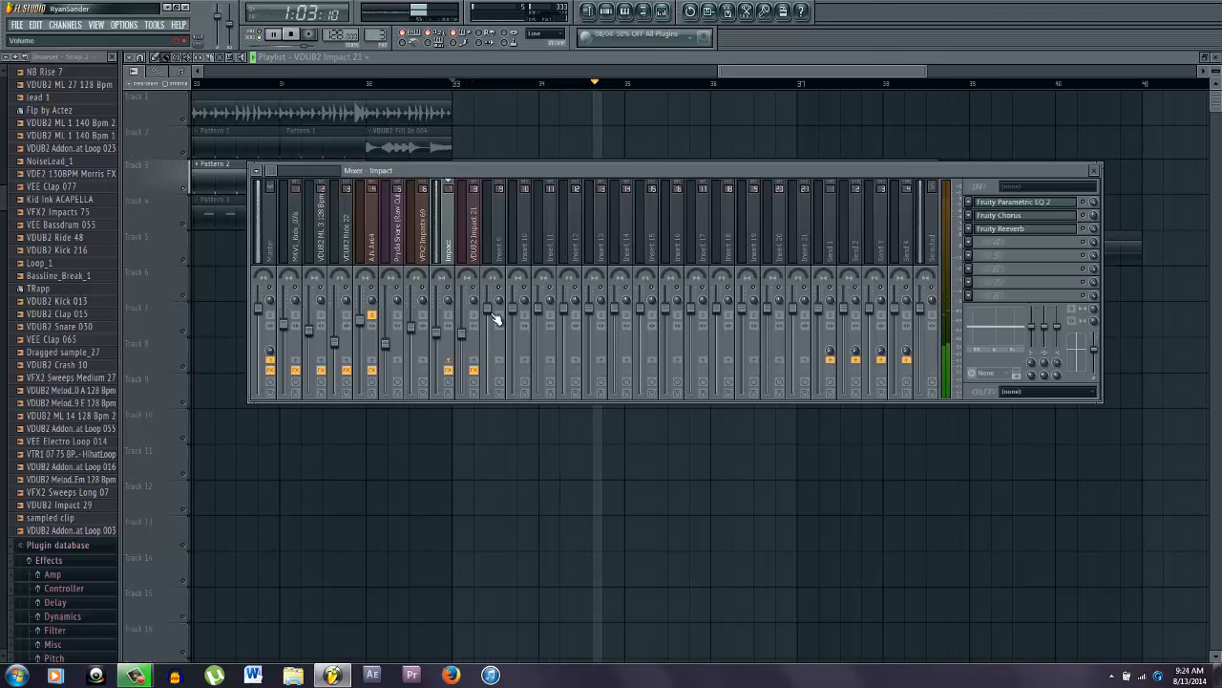
left_click(474, 246)
left_click(969, 215)
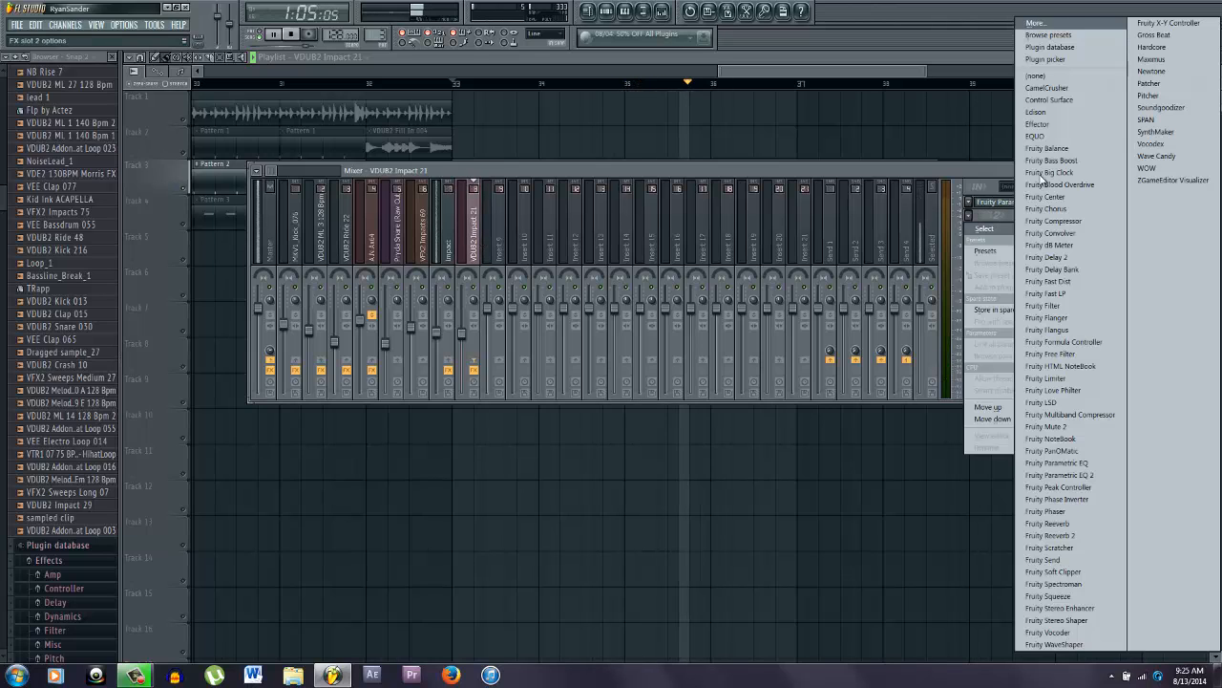
left_click(1080, 524)
key("space")
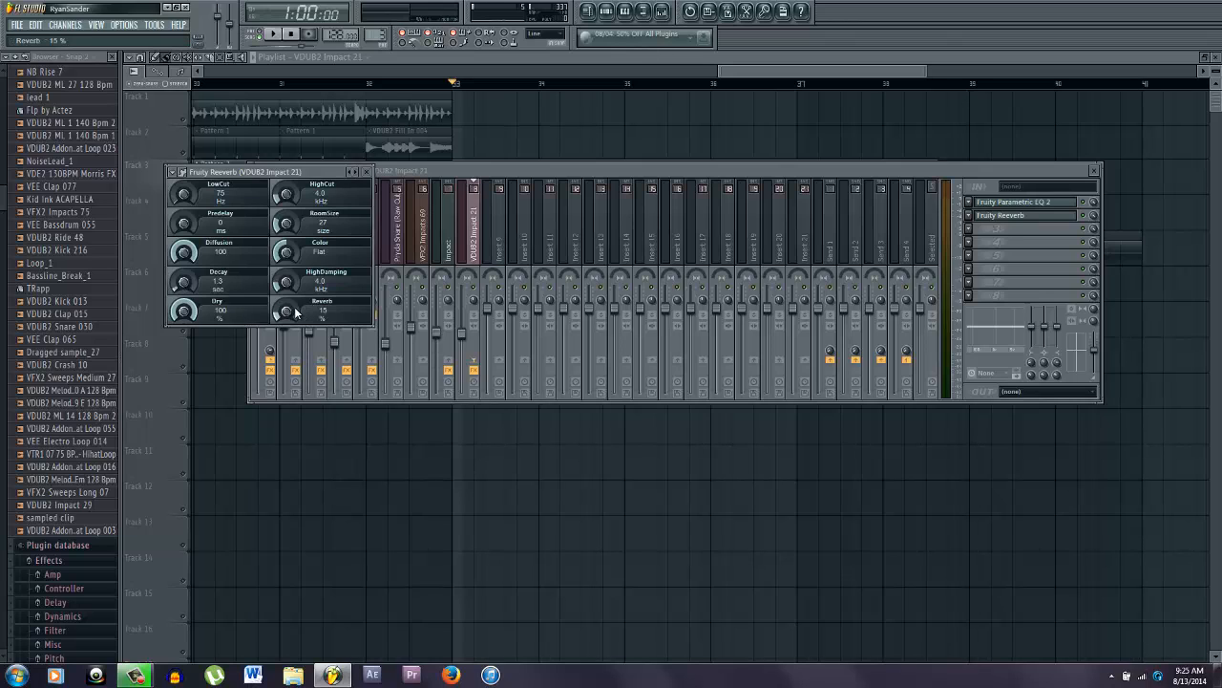
key("space")
right_click(792, 510)
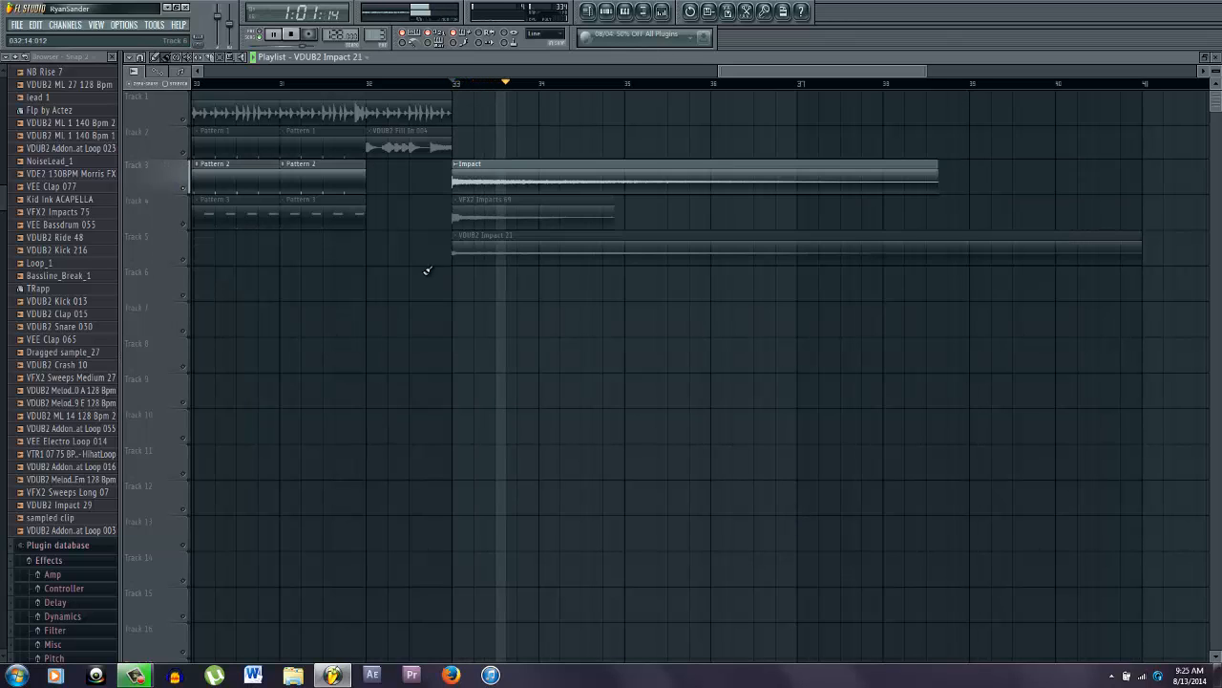
key("space")
- Unmute playlist Tracks 5 and 4, mute both again, and briefly start and stop playback
left_click(186, 260)
left_click(183, 225)
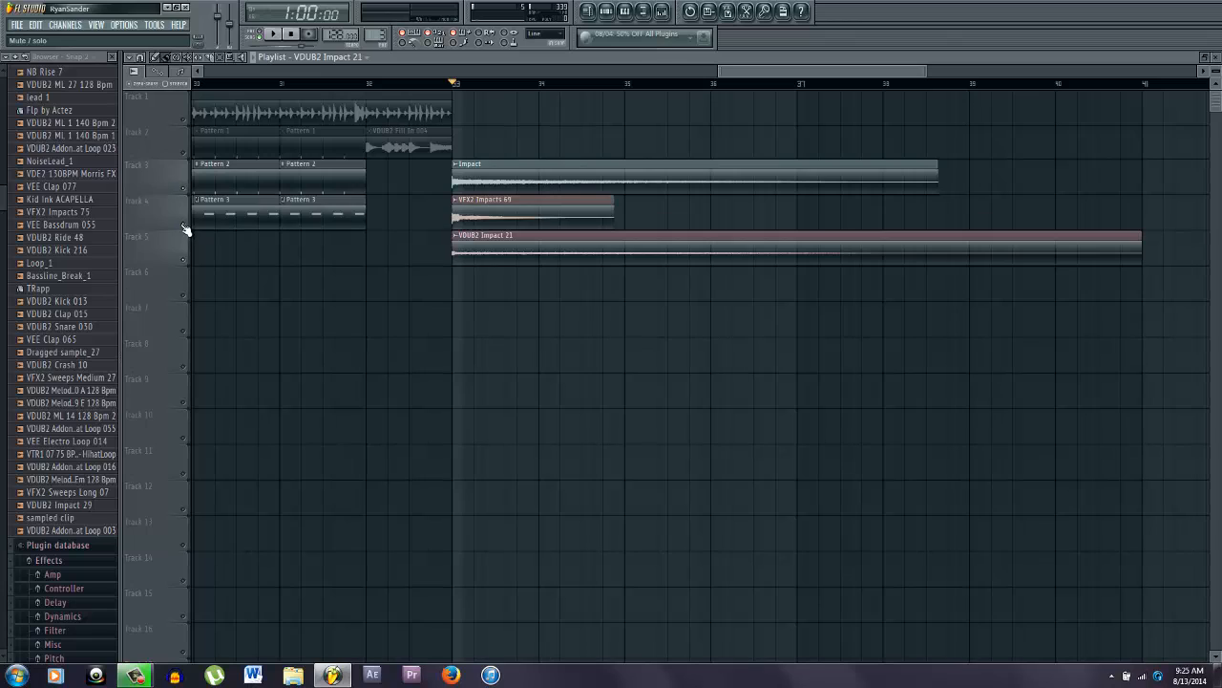
left_click(183, 225)
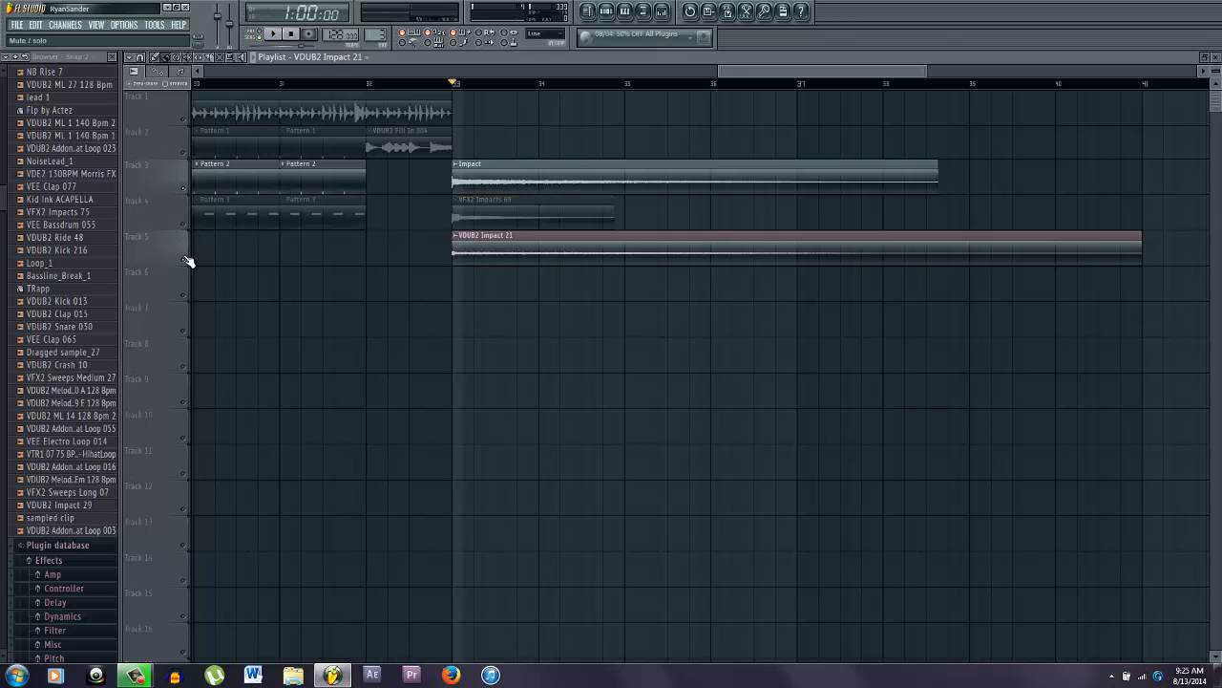
left_click(188, 262)
key("space")
key("space")
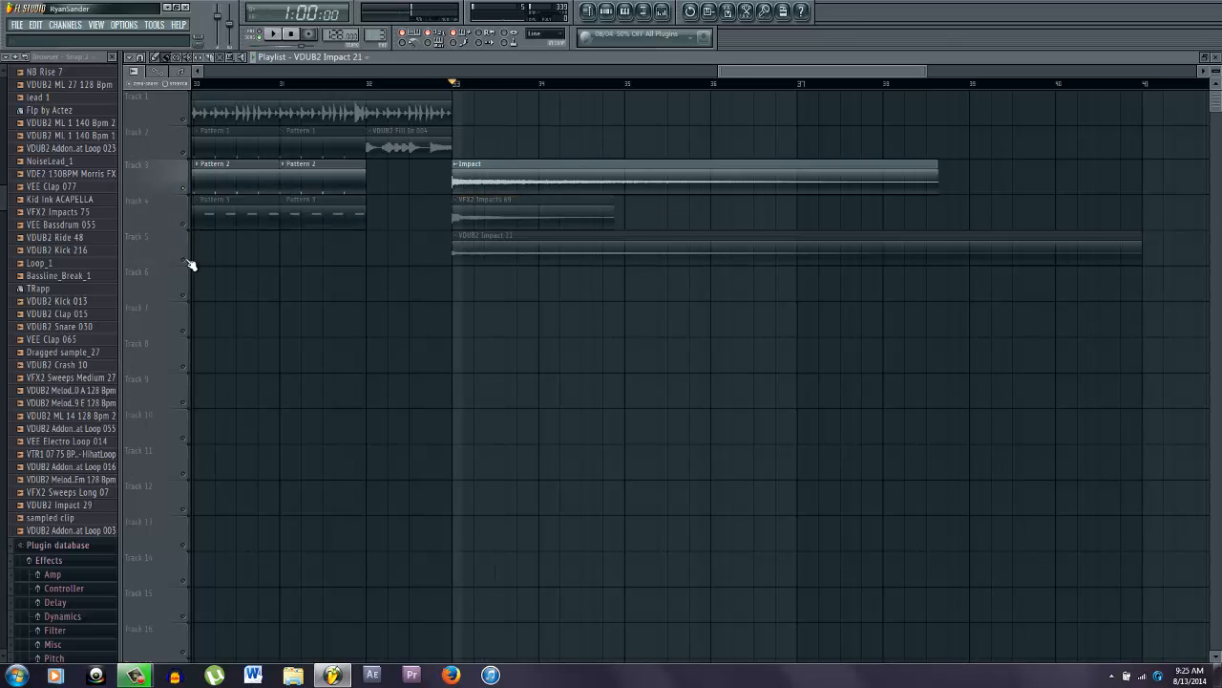
- Unmute playlist Tracks 4, 5, 2 and 1 so every track plays
left_click(179, 225)
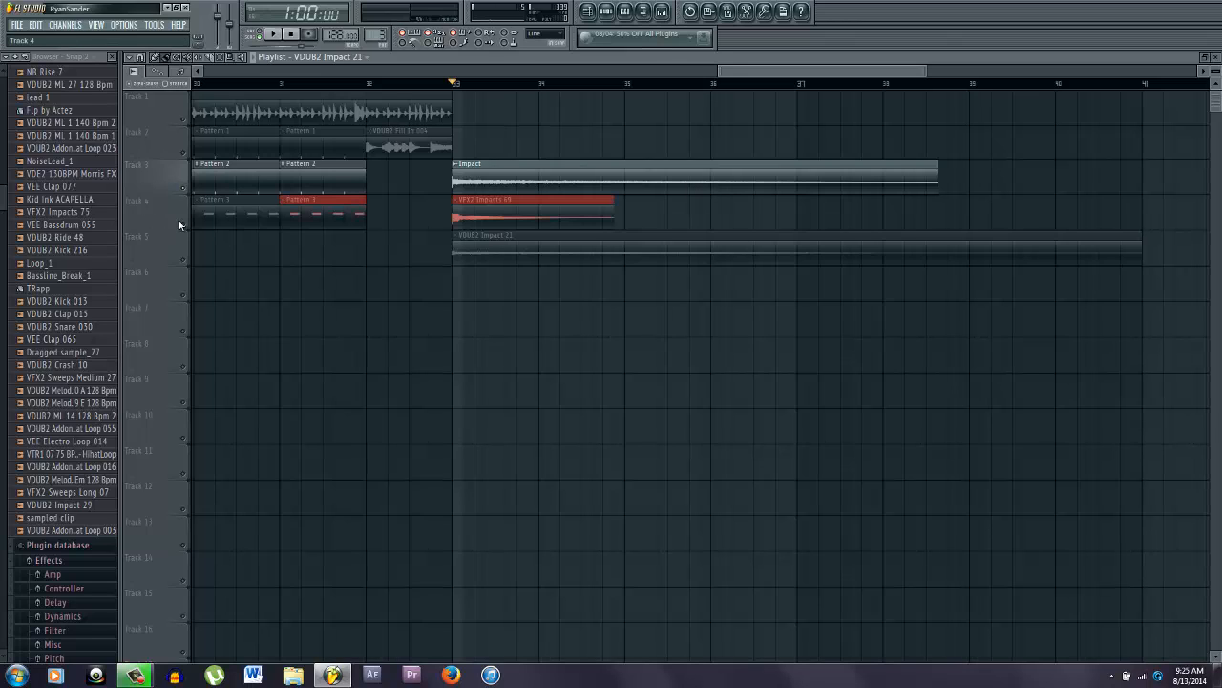
right_click(325, 315)
left_click(184, 225)
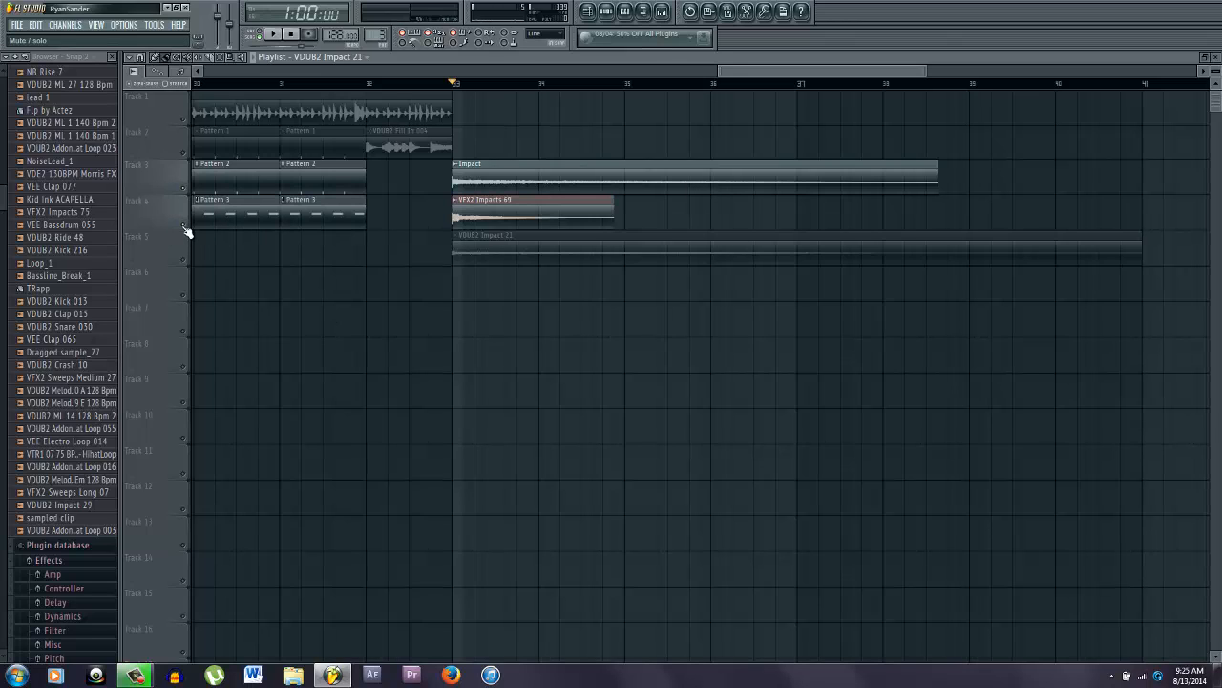
left_click(191, 260)
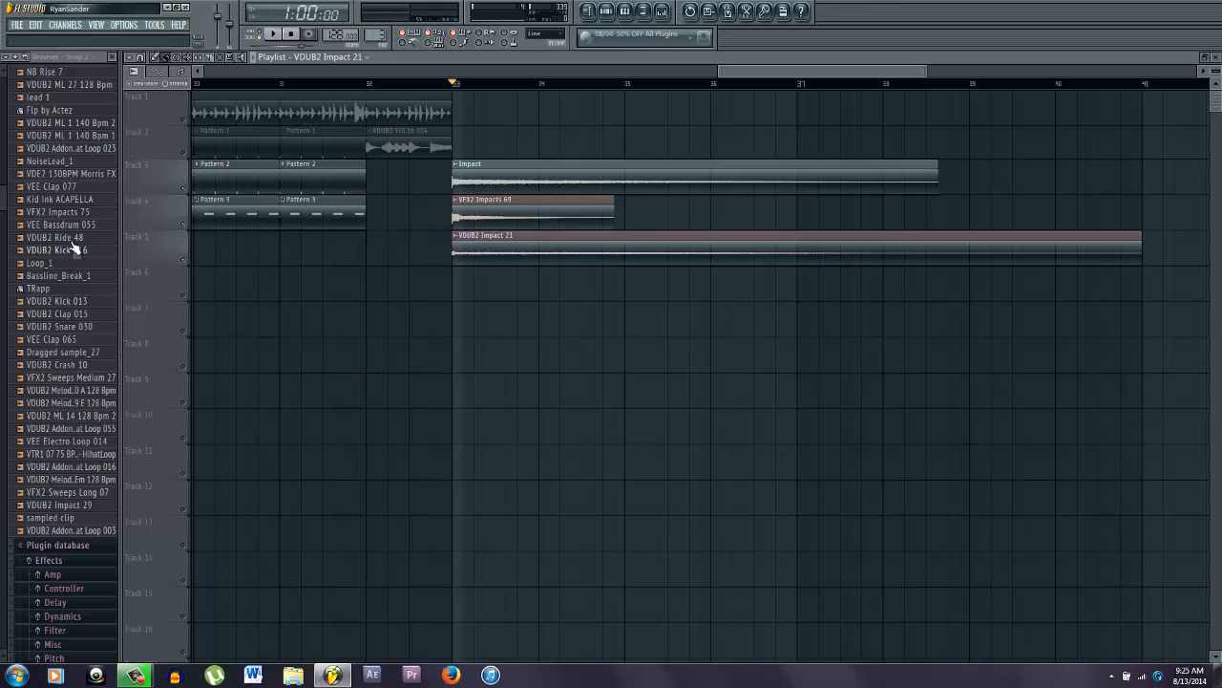
left_click(188, 143)
left_click(183, 119)
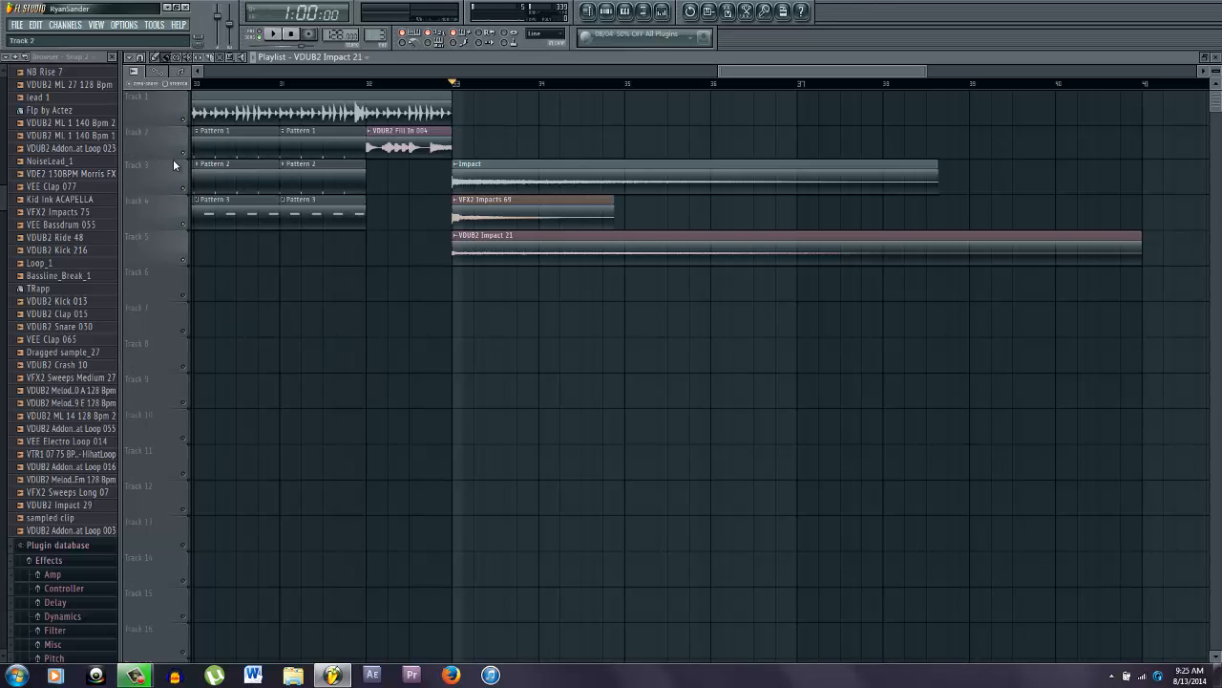
- Isolate playlist Track 2 and look through its track options without choosing any
right_click(177, 157)
left_click(352, 286)
left_click_drag(190, 164, 190, 250)
right_click(173, 128)
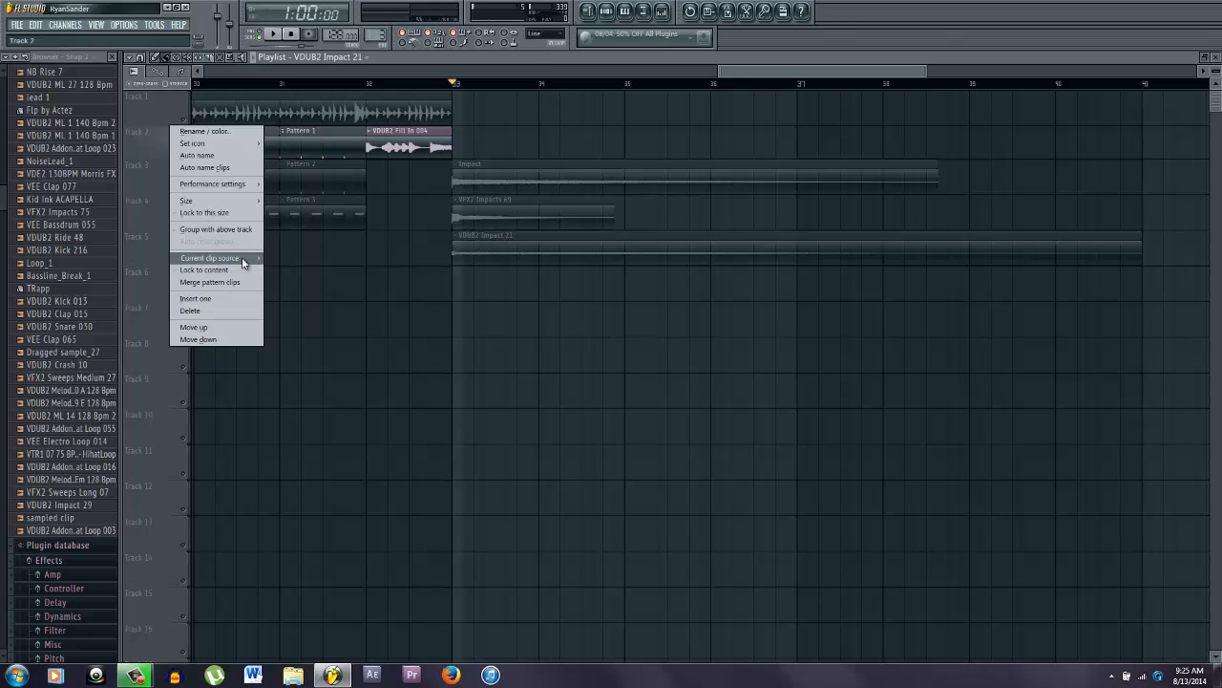
left_click(446, 376)
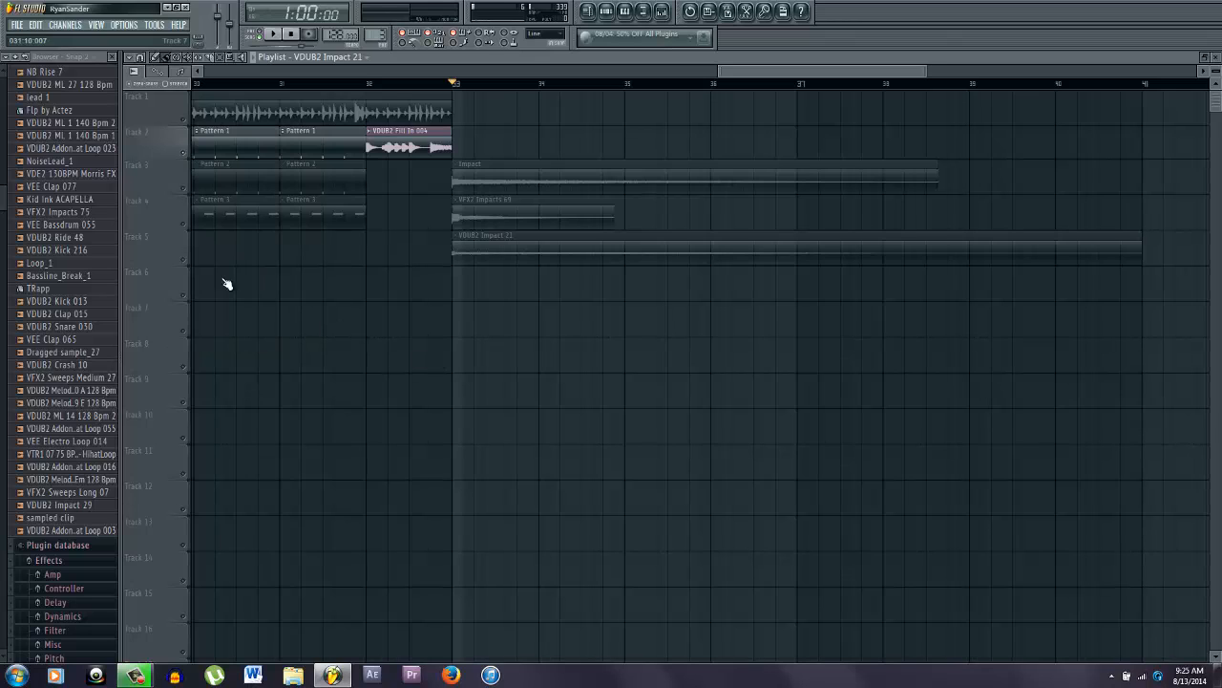
- Toggle solo on and off for playlist Tracks 2 and 3, leaving all tracks unmuted
right_click(185, 155)
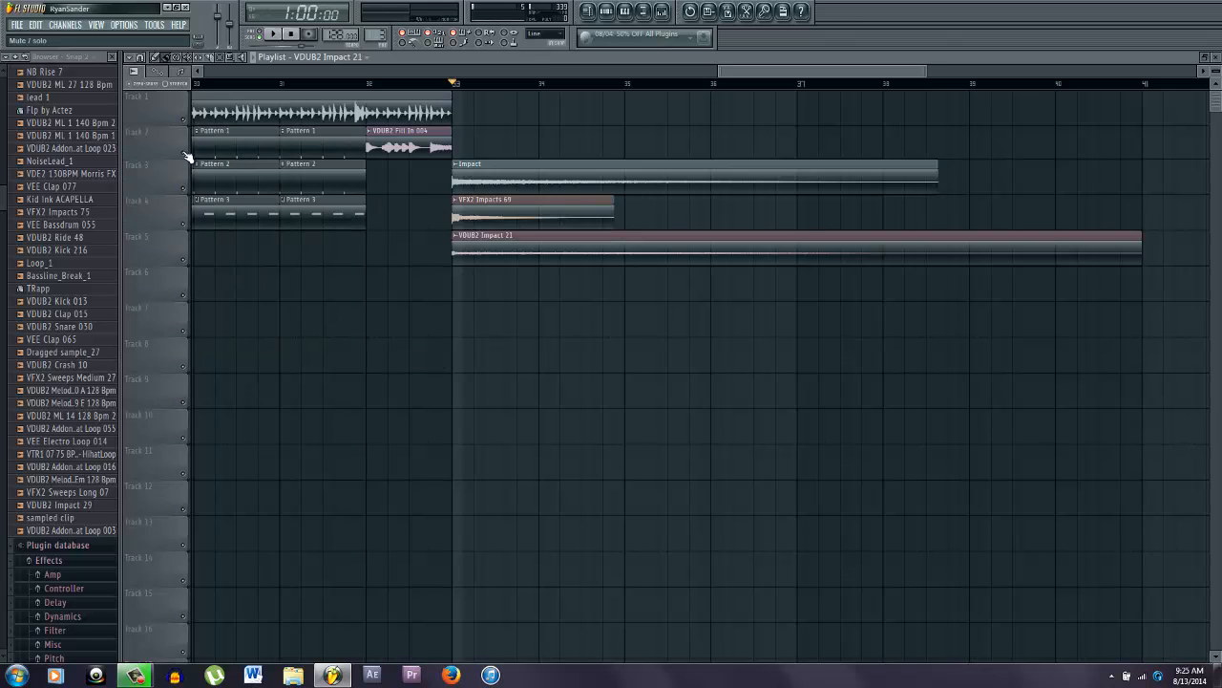
right_click(184, 155)
right_click(185, 155)
right_click(184, 155)
right_click(184, 154)
right_click(187, 157)
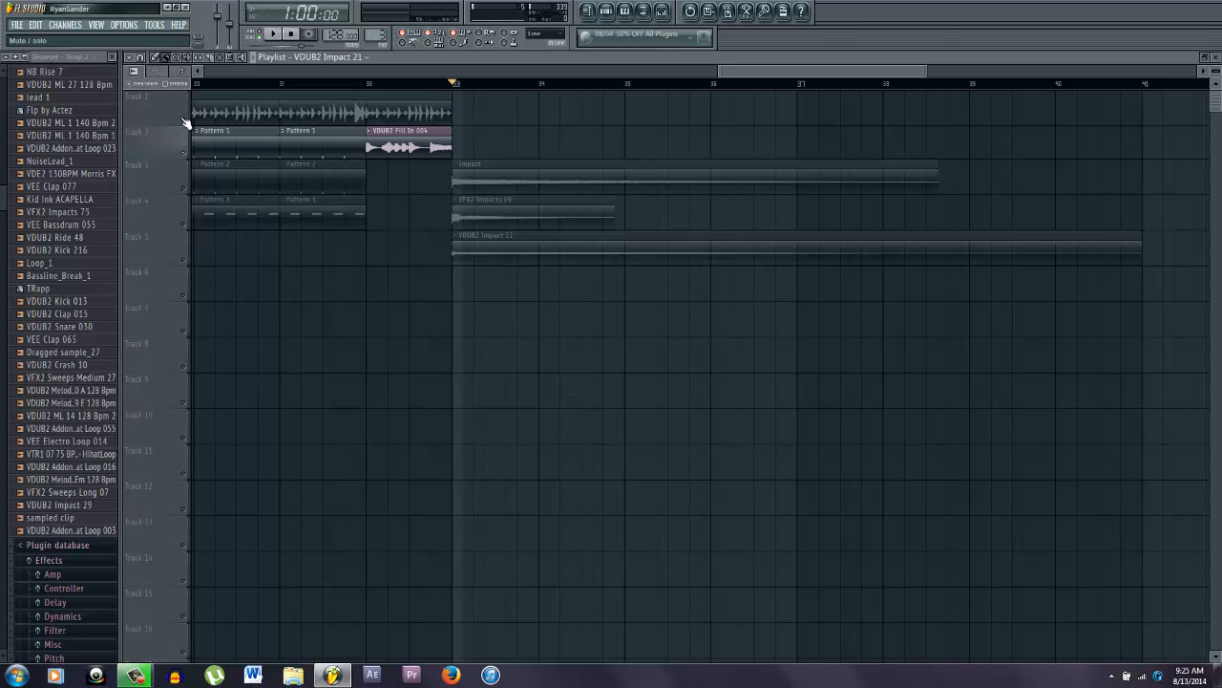
left_click(185, 120)
right_click(186, 189)
right_click(186, 190)
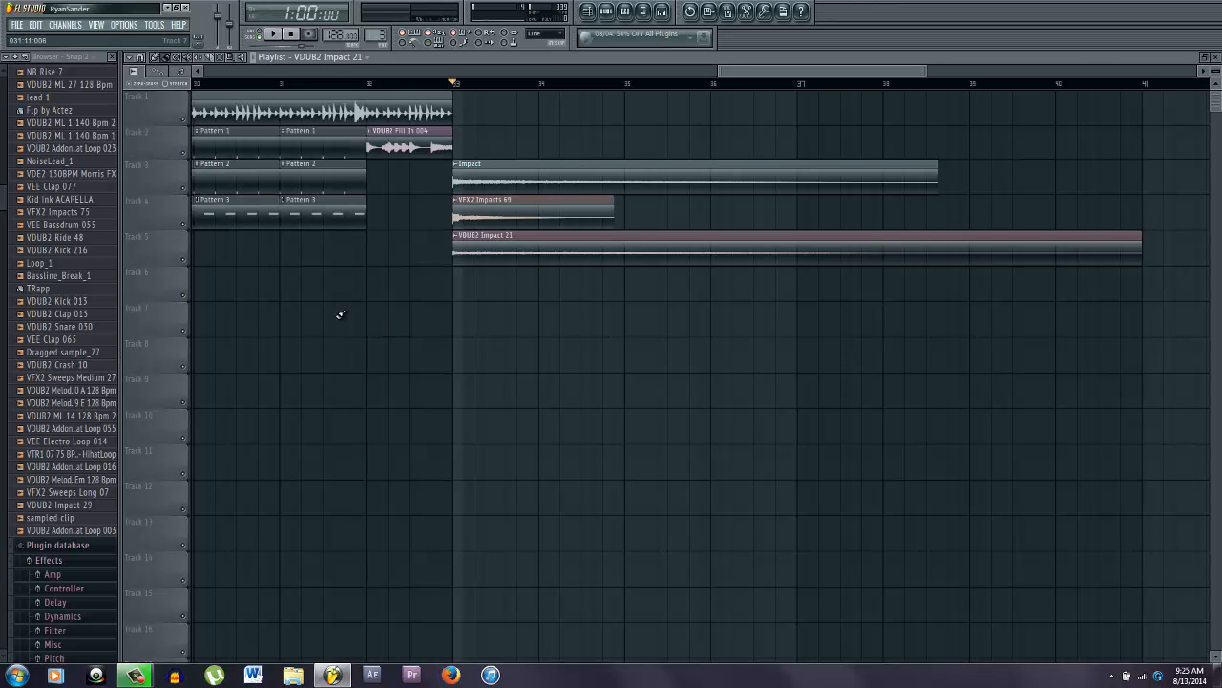
- Find VDE2 130BPM Morris FX in the sample list, place it on Track 5 at bar 25, and view its channel settings
scroll(340, 314, "down", 5)
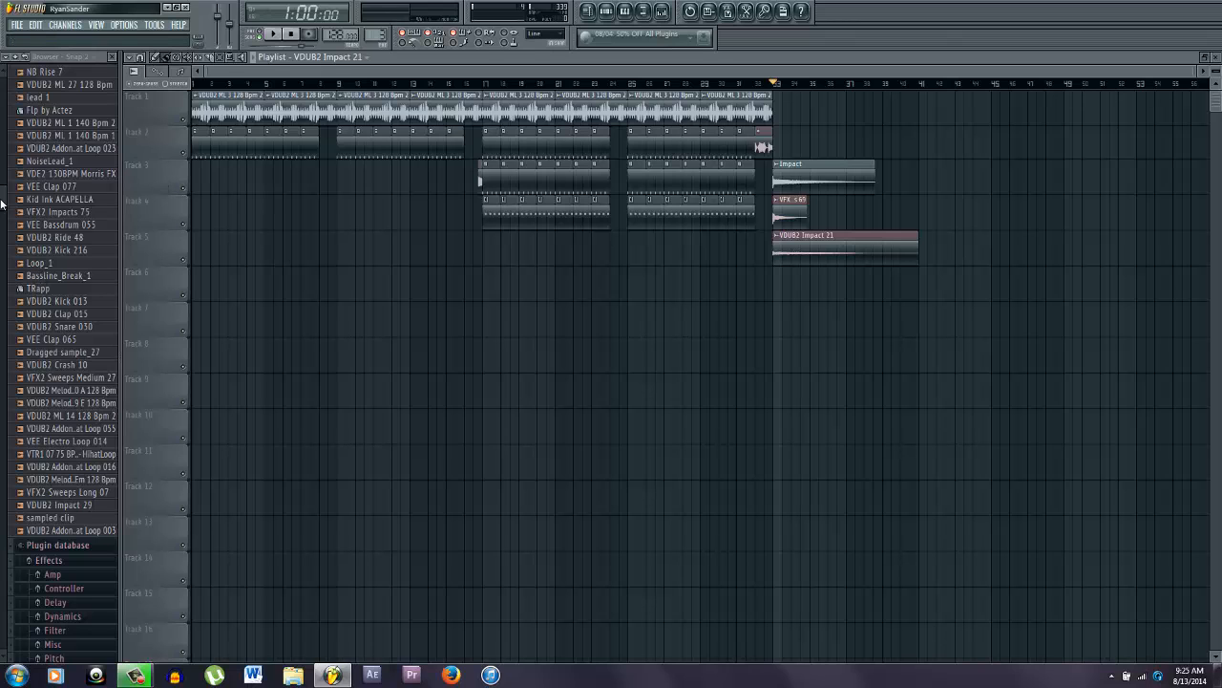
scroll(3, 204, "down", 15)
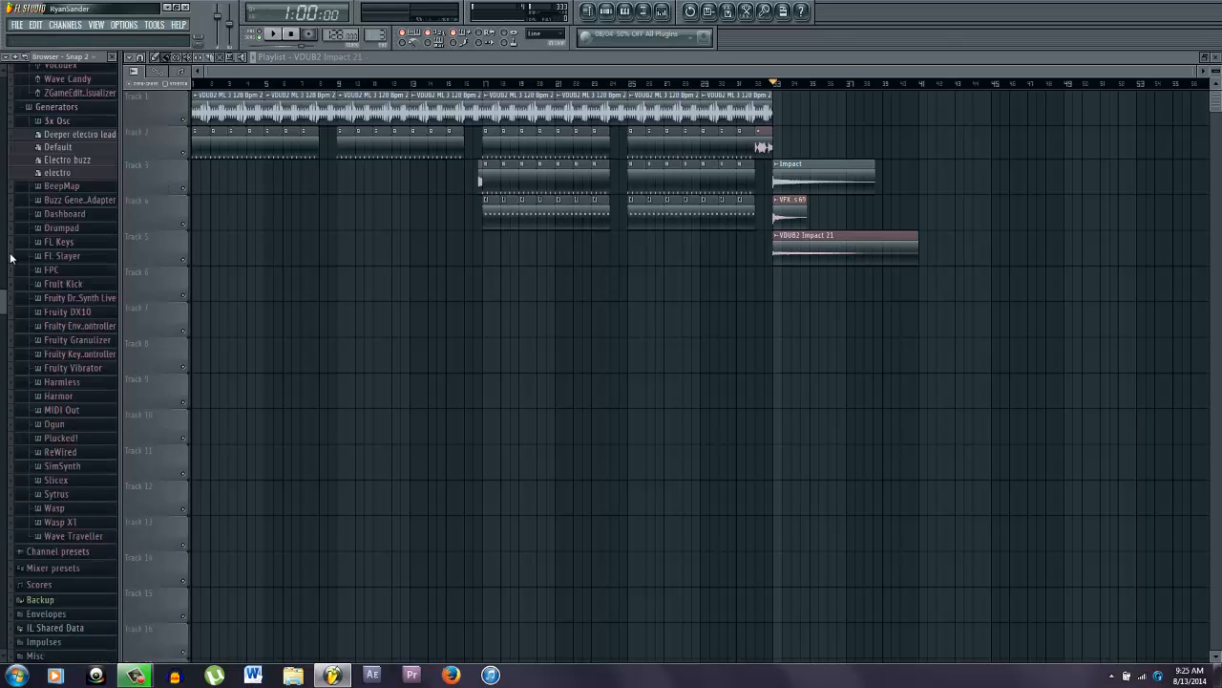
scroll(11, 258, "up", 15)
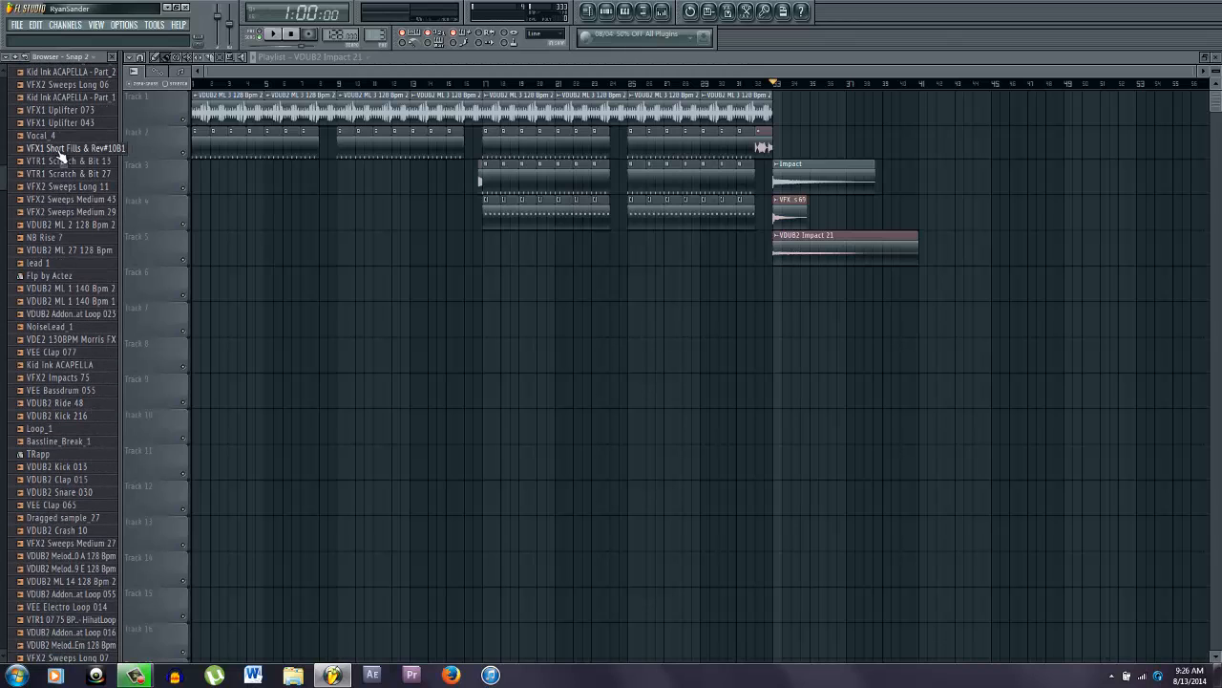
left_click_drag(96, 339, 668, 219)
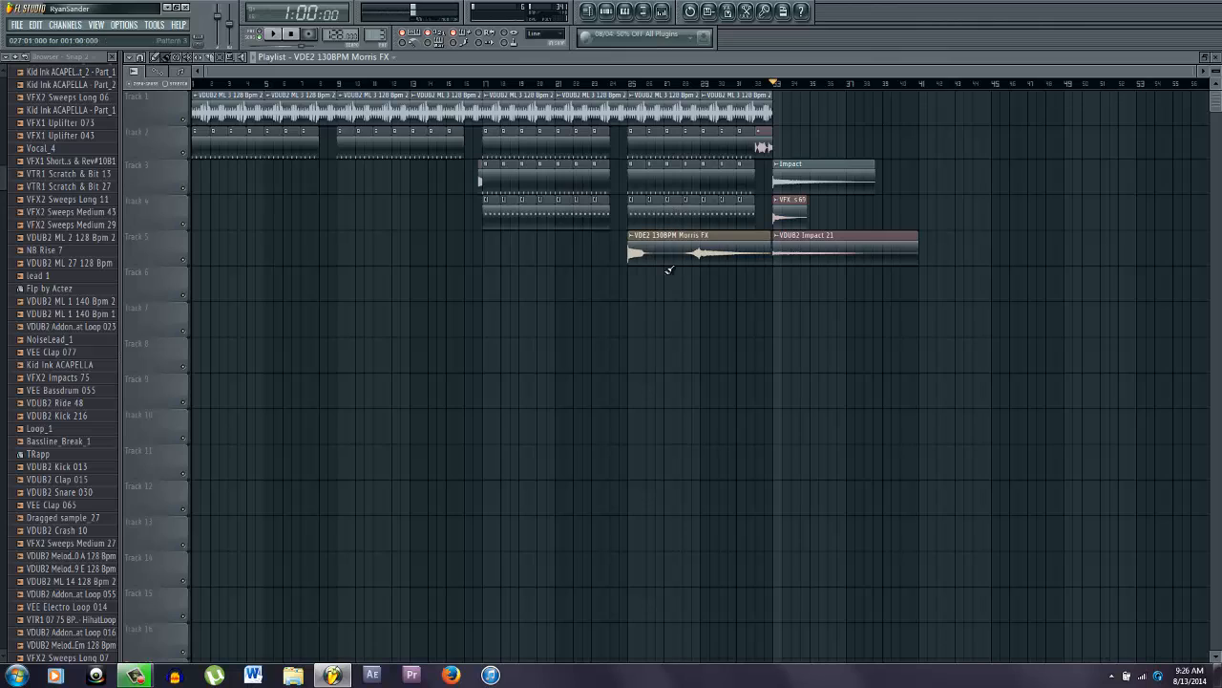
double_click(636, 253)
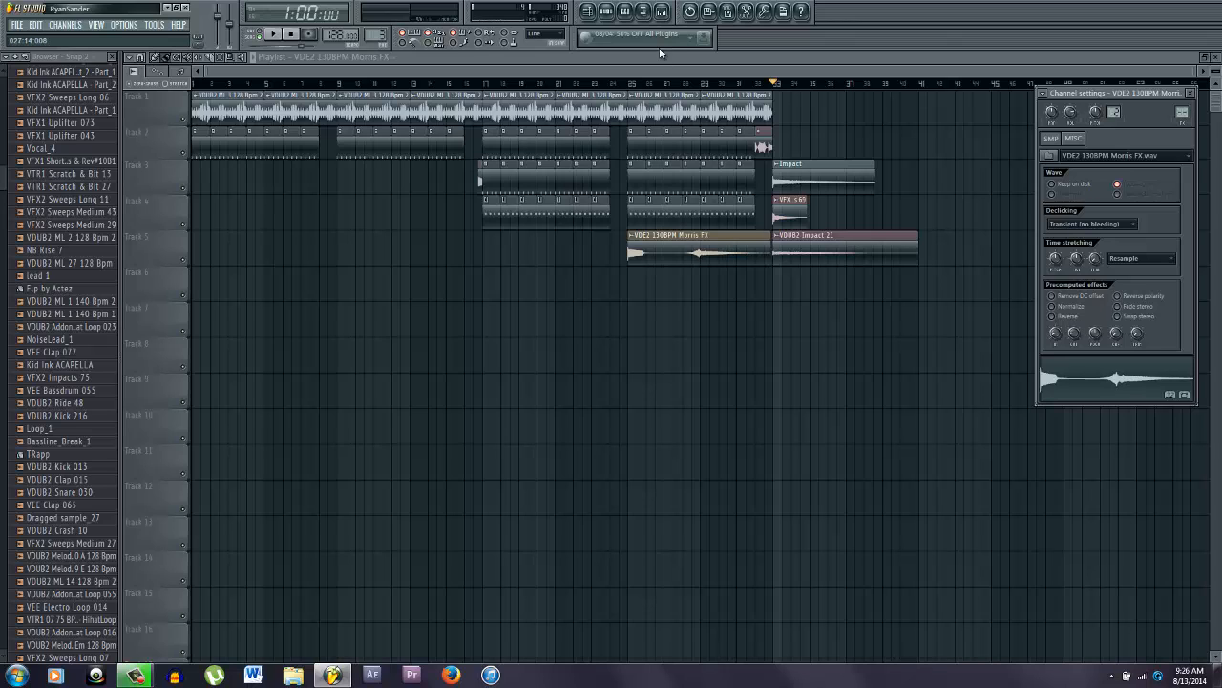
- Erase the Pattern 1 clips on Track 2 and Pattern 3 clips on Track 4 from bar 25 onward, auditioning from bar 25
left_click(632, 85)
left_click(632, 85)
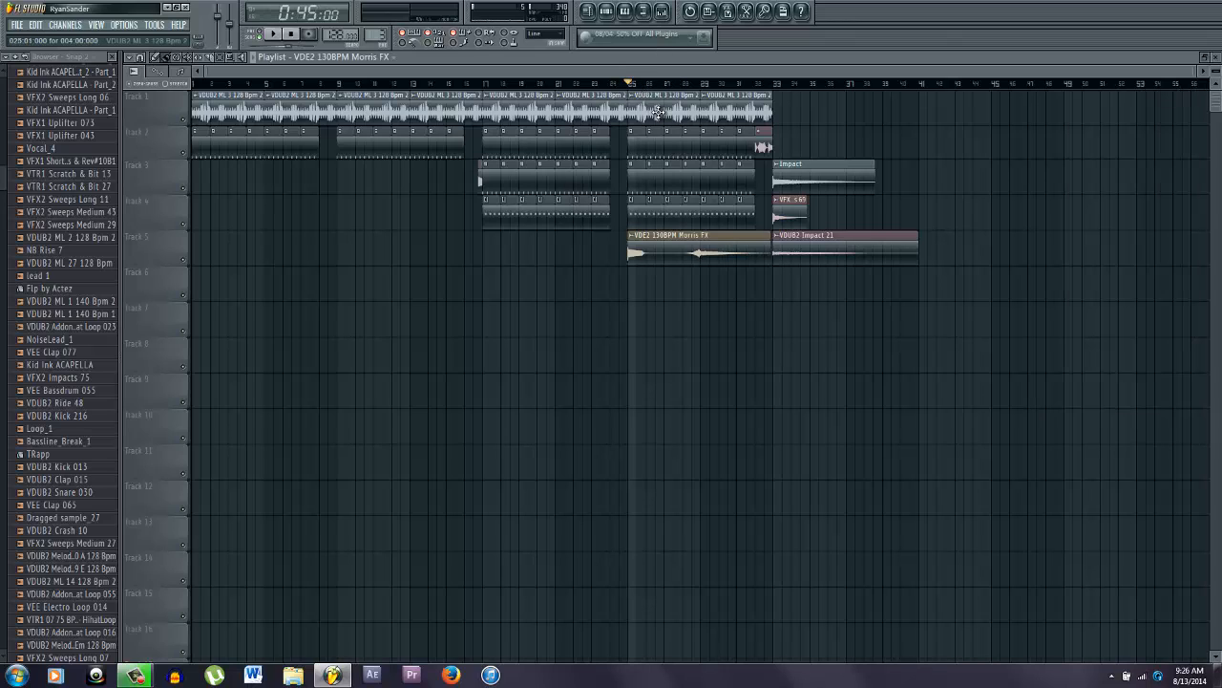
left_click_drag(638, 155, 741, 146)
key("space")
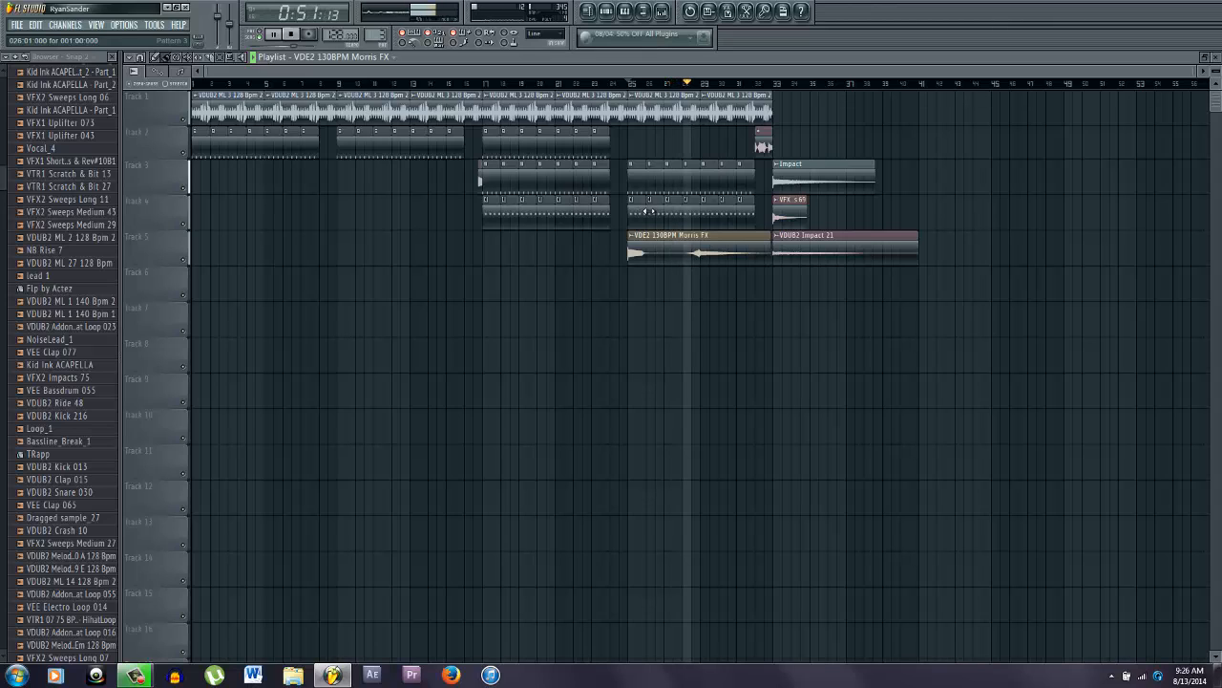
mouse_move(646, 211)
left_mouse_down()
mouse_move(712, 212)
mouse_move(639, 218)
left_mouse_up()
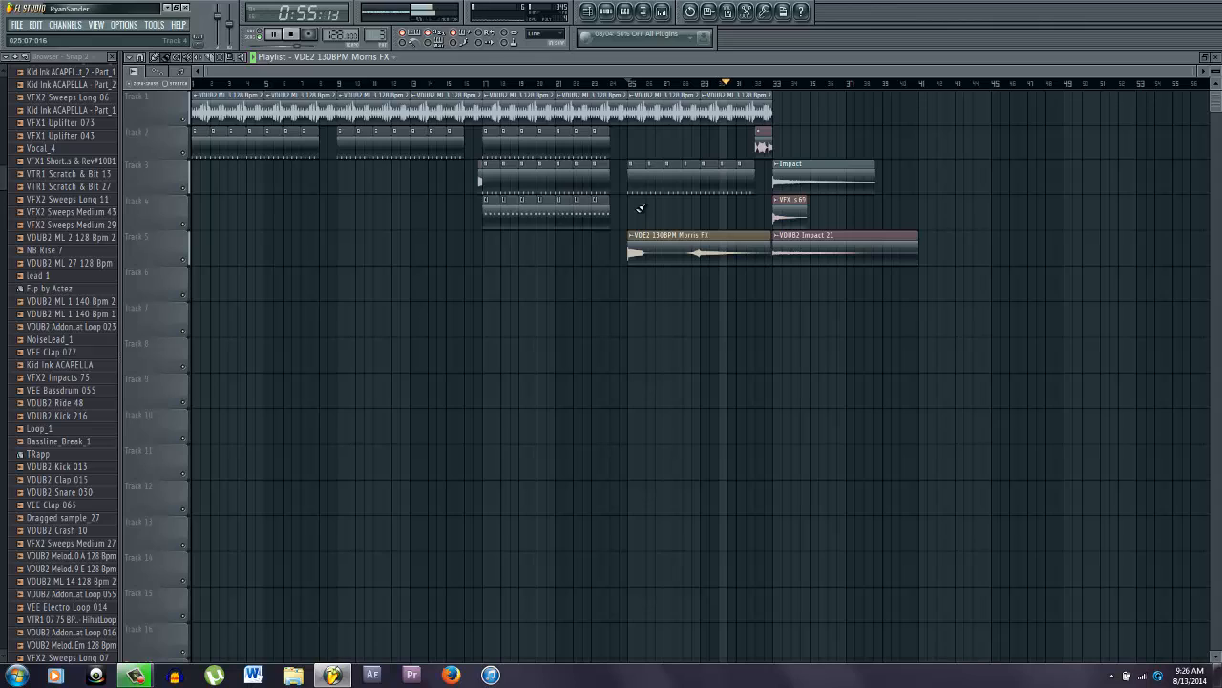
key("space")
- Paint Pattern 3 back onto Track 4 and Pattern 1 back onto Track 2 from bar 25 to bar 32, and play the section
left_click(604, 209)
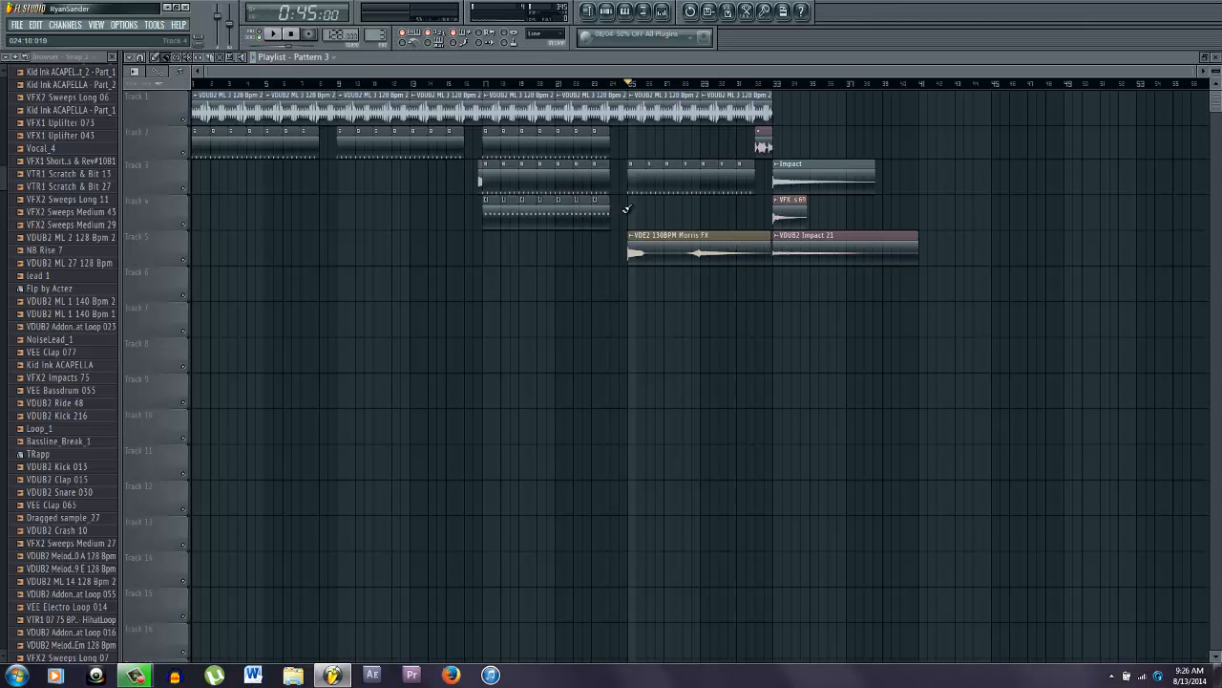
left_click_drag(657, 201, 762, 215)
left_click(804, 336, "ctrl")
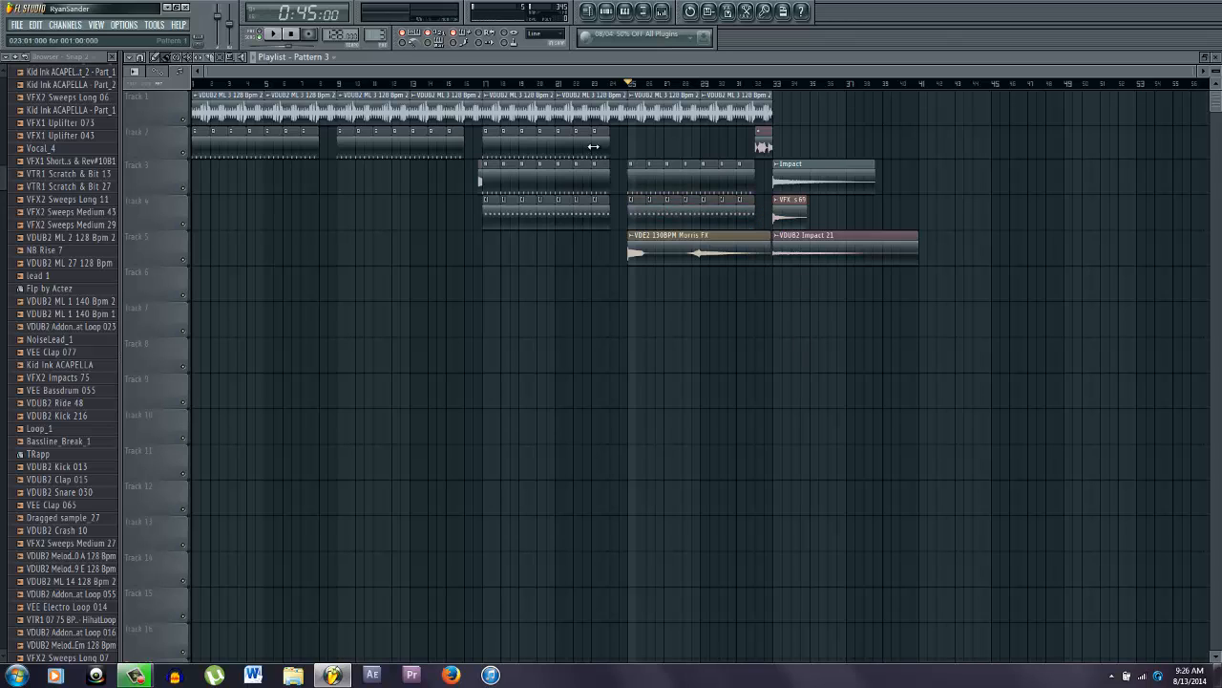
left_click_drag(629, 145, 764, 145)
key("space")
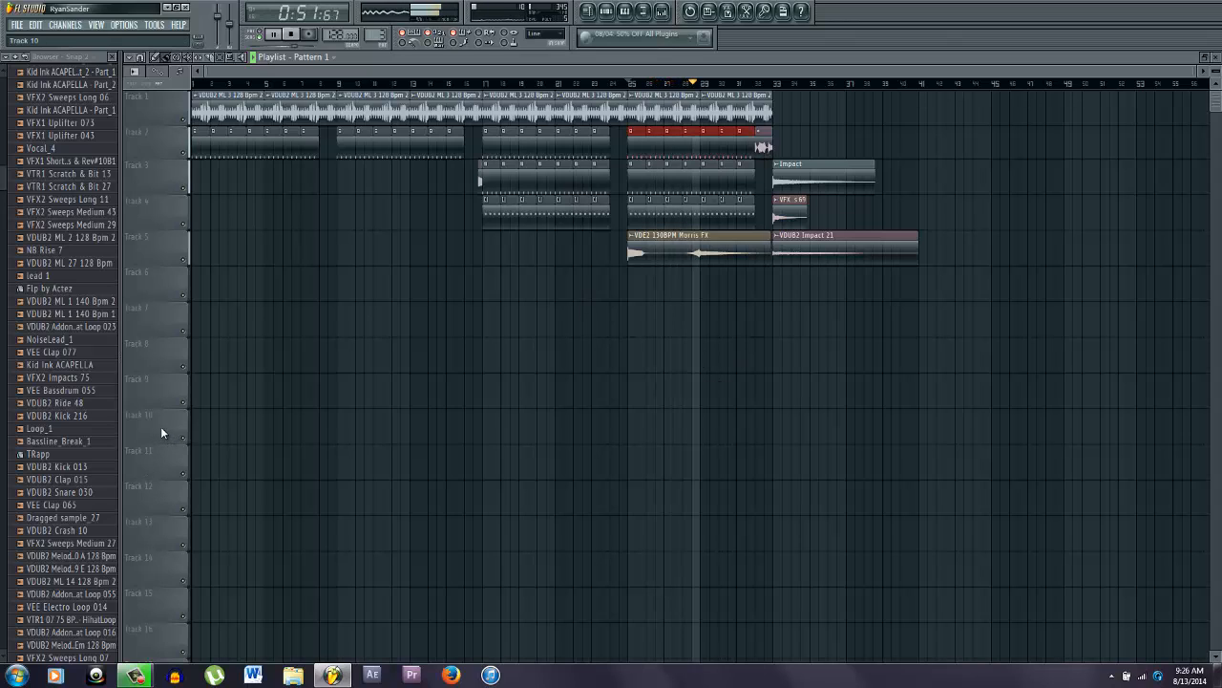
scroll(2, 179, "up", 1)
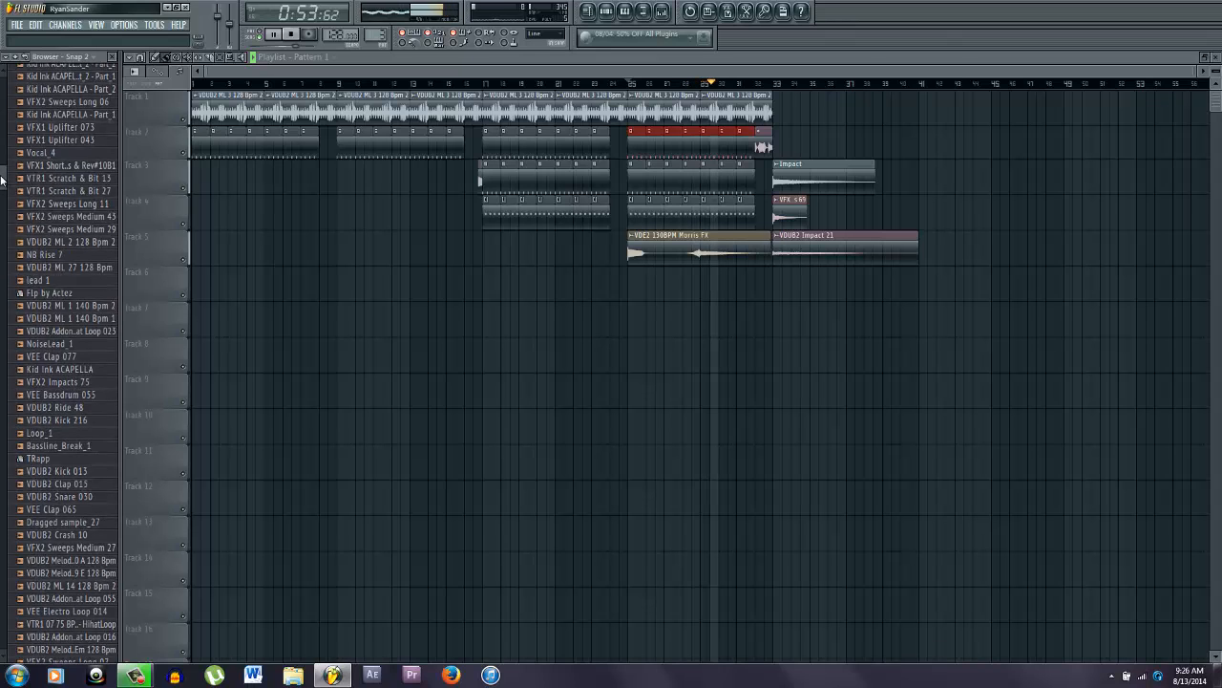
key("space")
- Lower the VDE2 130BPM Morris FX channel pitch to -27 cents, shifting its swell peak toward bar 29
right_click(669, 306)
scroll(721, 286, "up", 4)
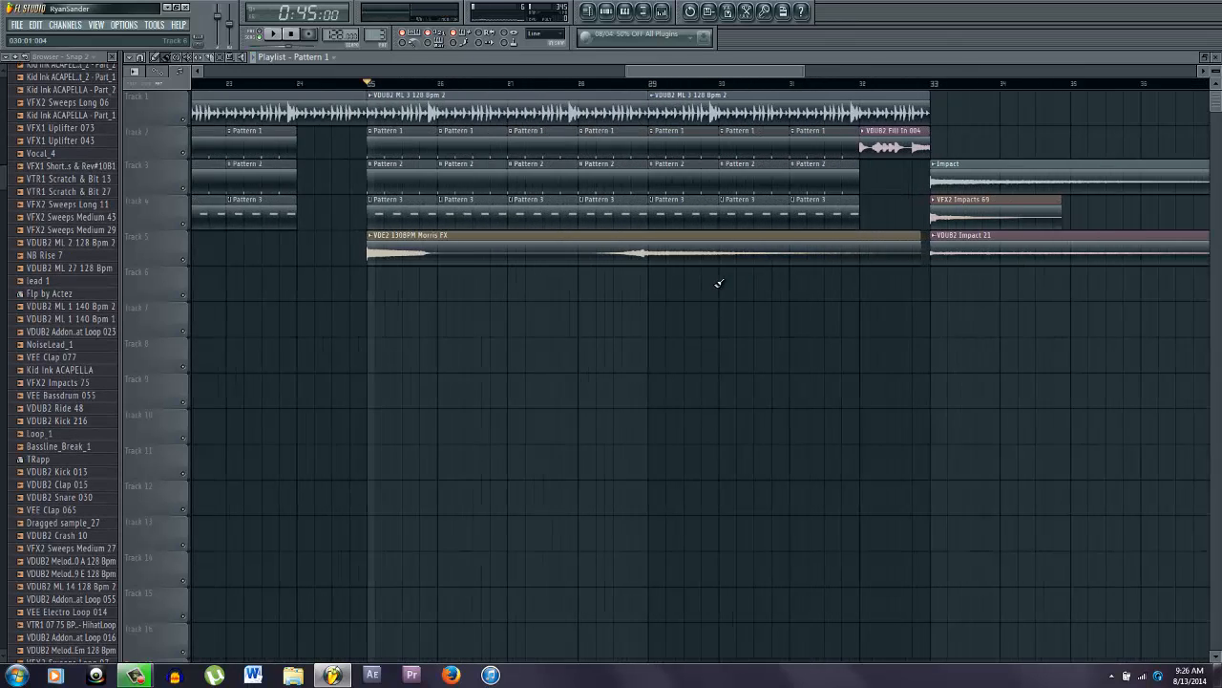
scroll(719, 284, "up", 2)
double_click(601, 253)
right_click(580, 346)
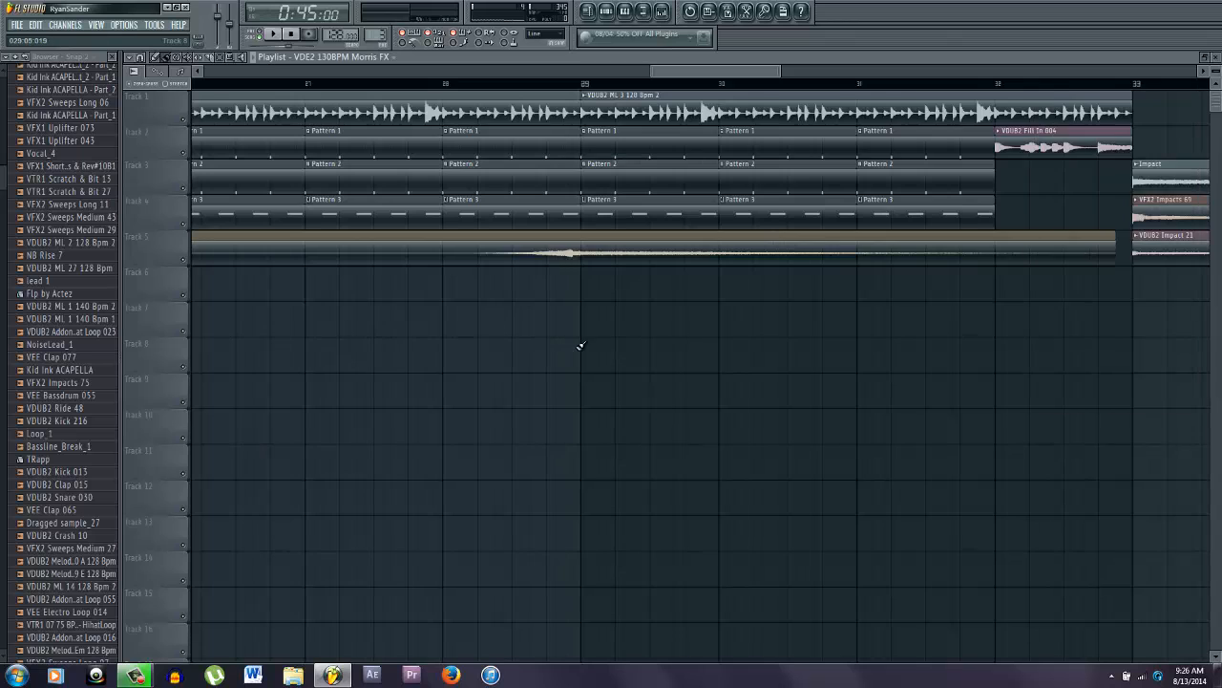
scroll(580, 334, "up", 5)
double_click(655, 252)
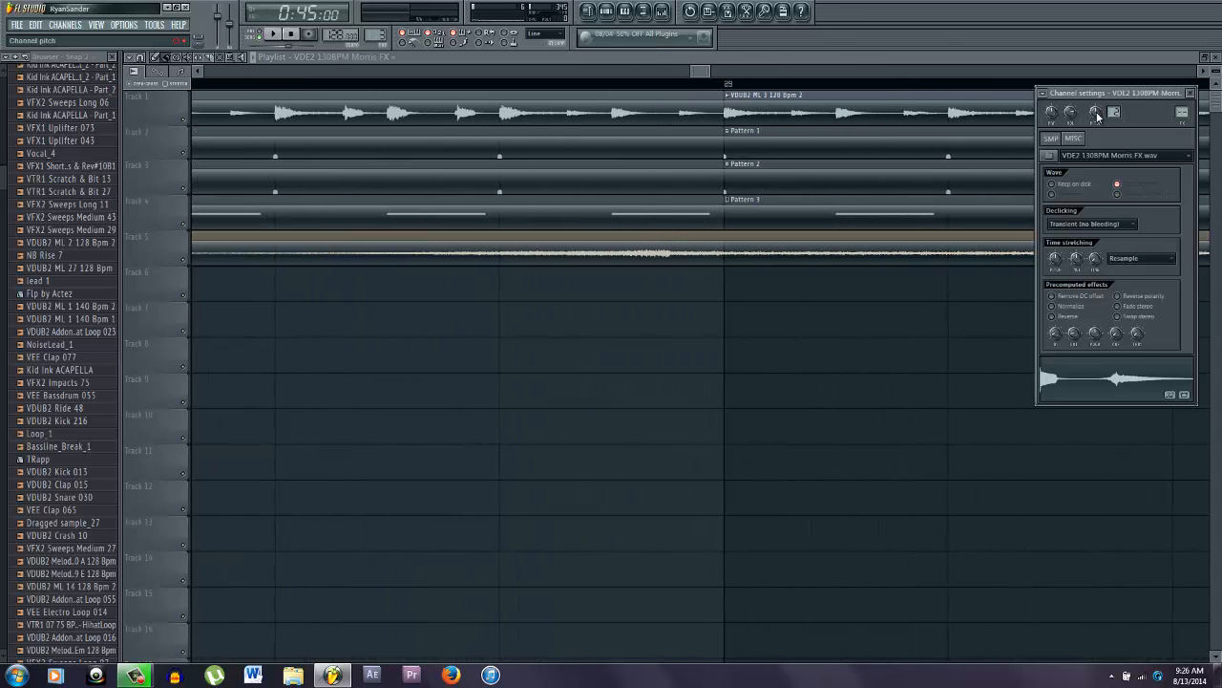
left_click_drag(1098, 113, 1081, 135)
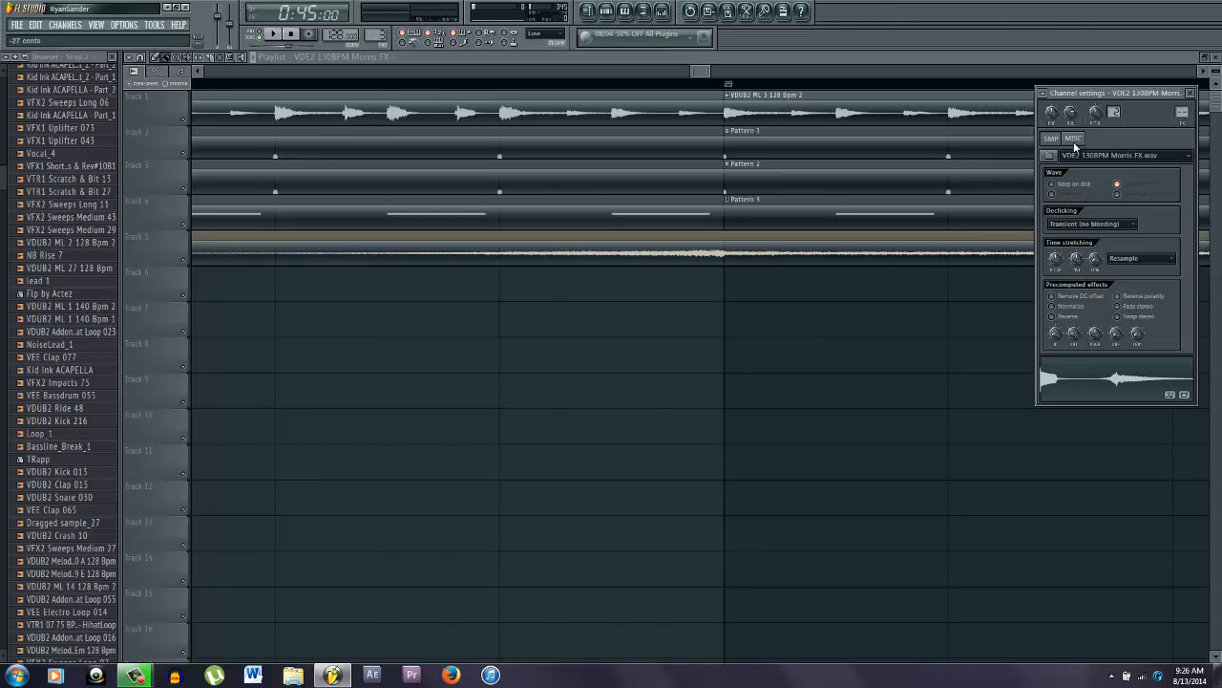
right_click(783, 421)
- Play the arrangement from bar 25 with the repitched sample while browsing the sample list
scroll(756, 404, "down", 8)
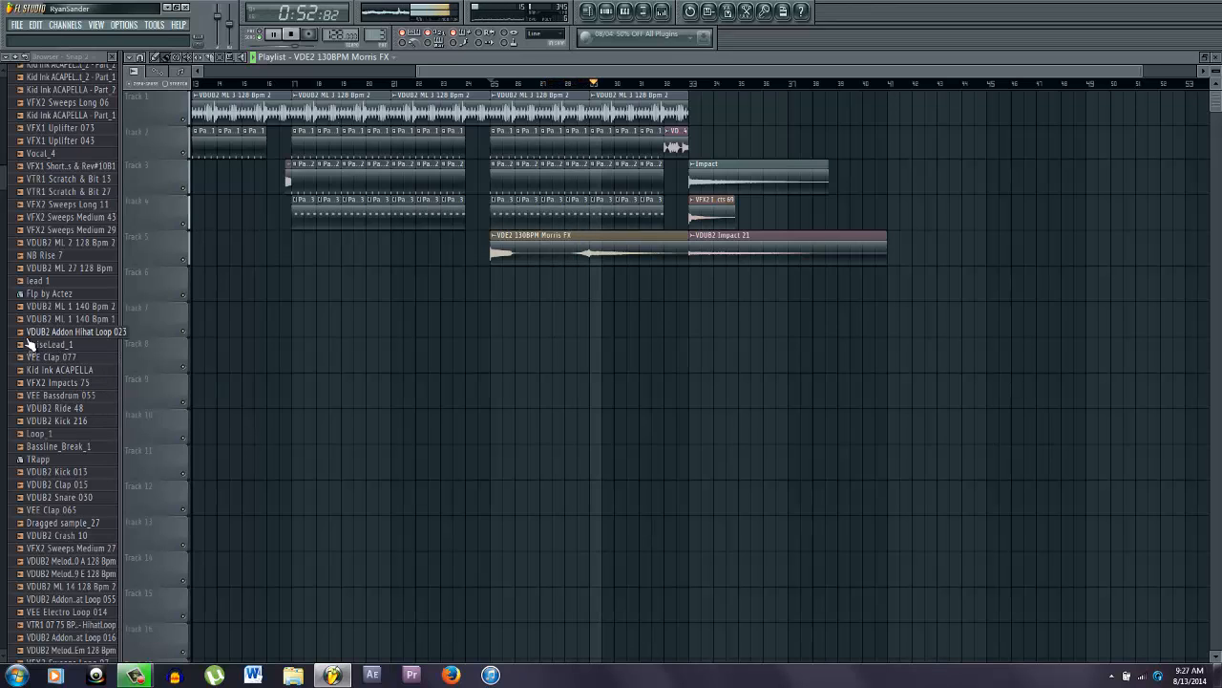
scroll(57, 246, "down", 6)
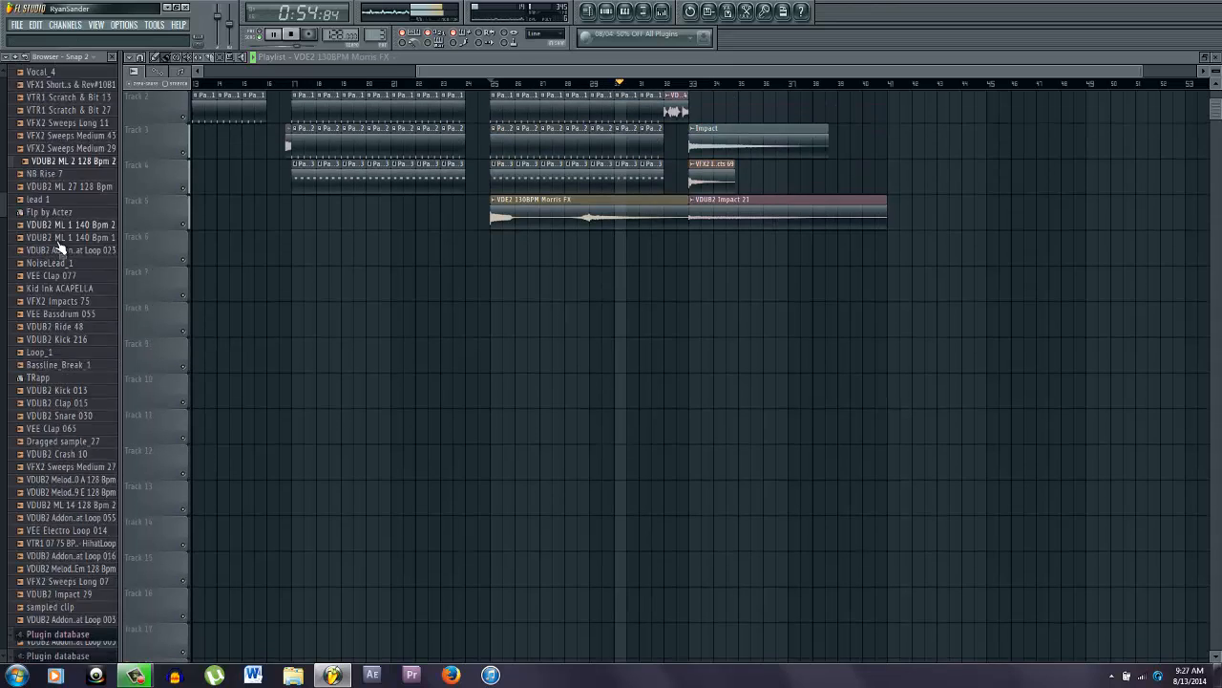
key("space")
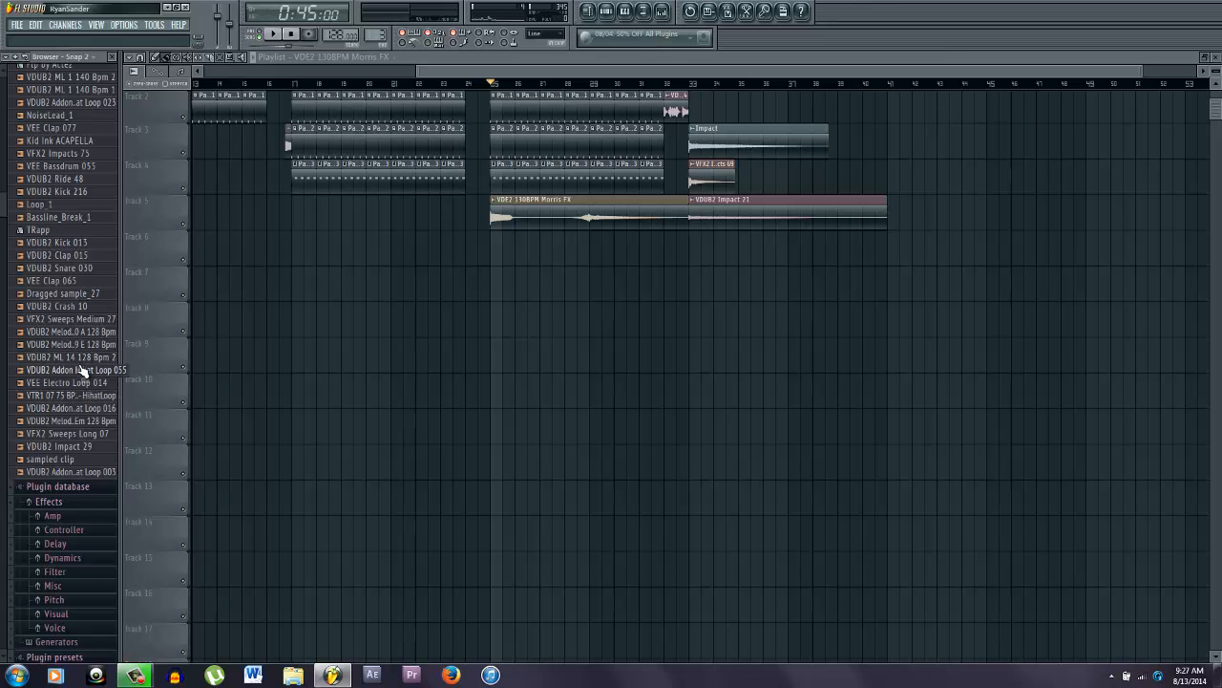
- Audition sweep, melody loop and acapella samples in the browser, from VFX2 Sweeps Medium 29 to VFX2 Sweeps Medium 27, for the transition
scroll(80, 305, "up", 8)
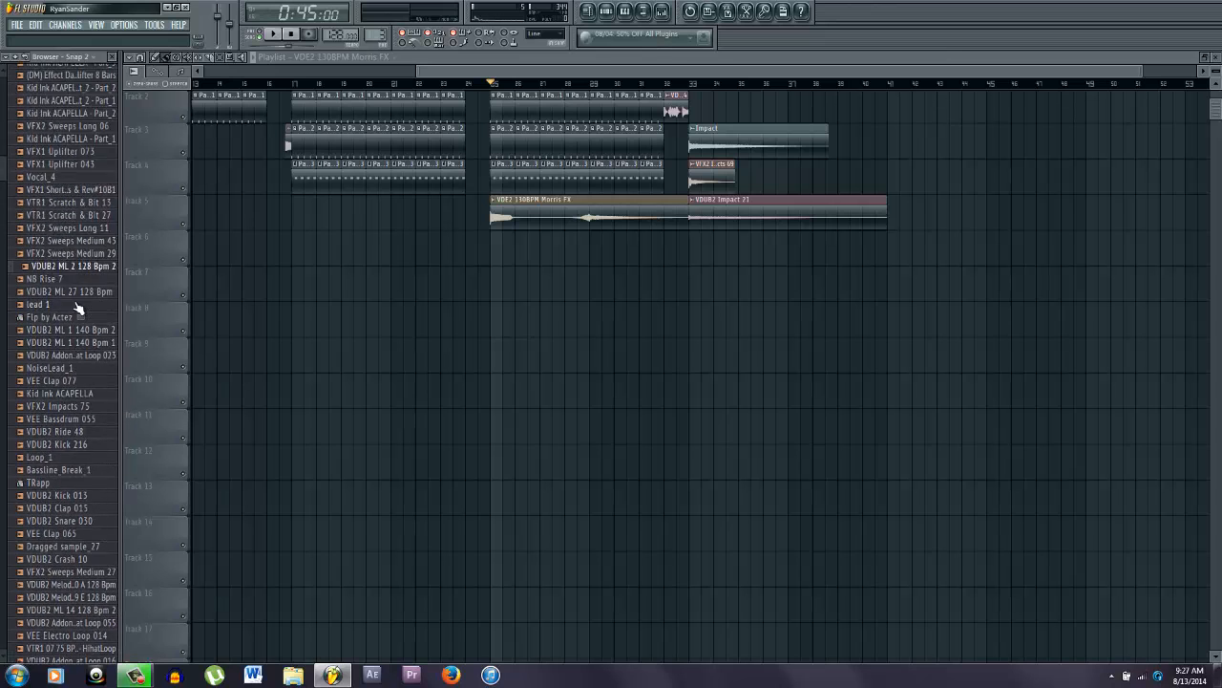
scroll(77, 301, "up", 1)
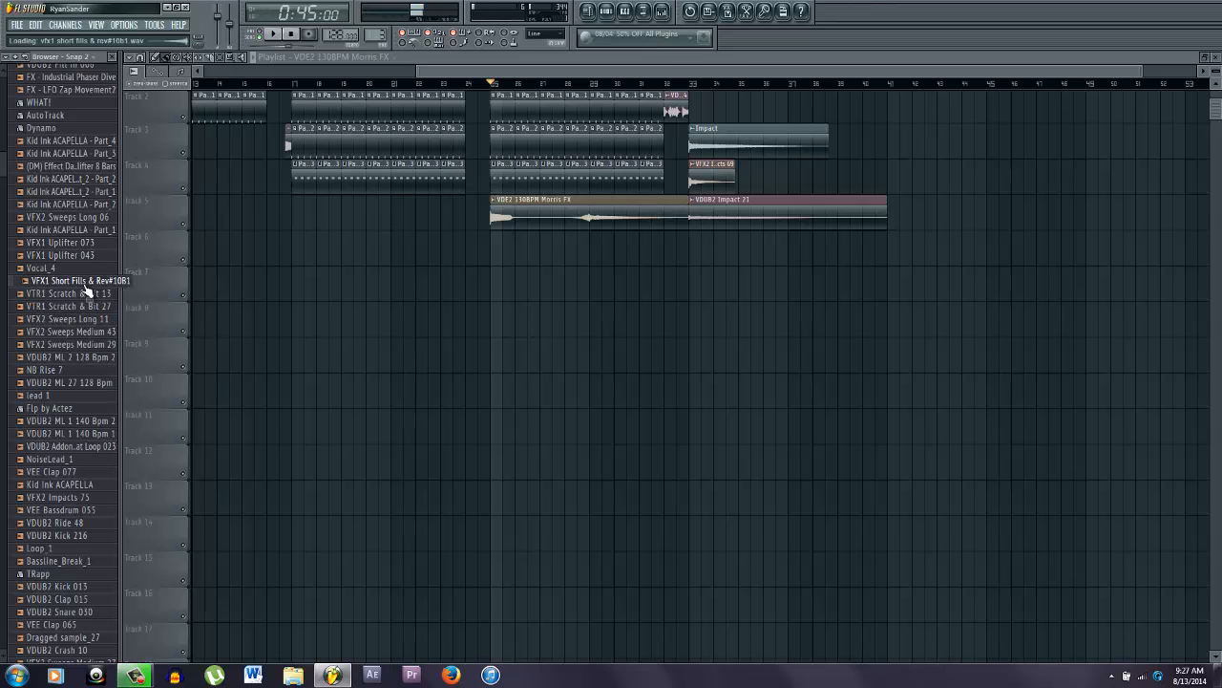
left_click(78, 345)
left_click(76, 357)
left_click(81, 420)
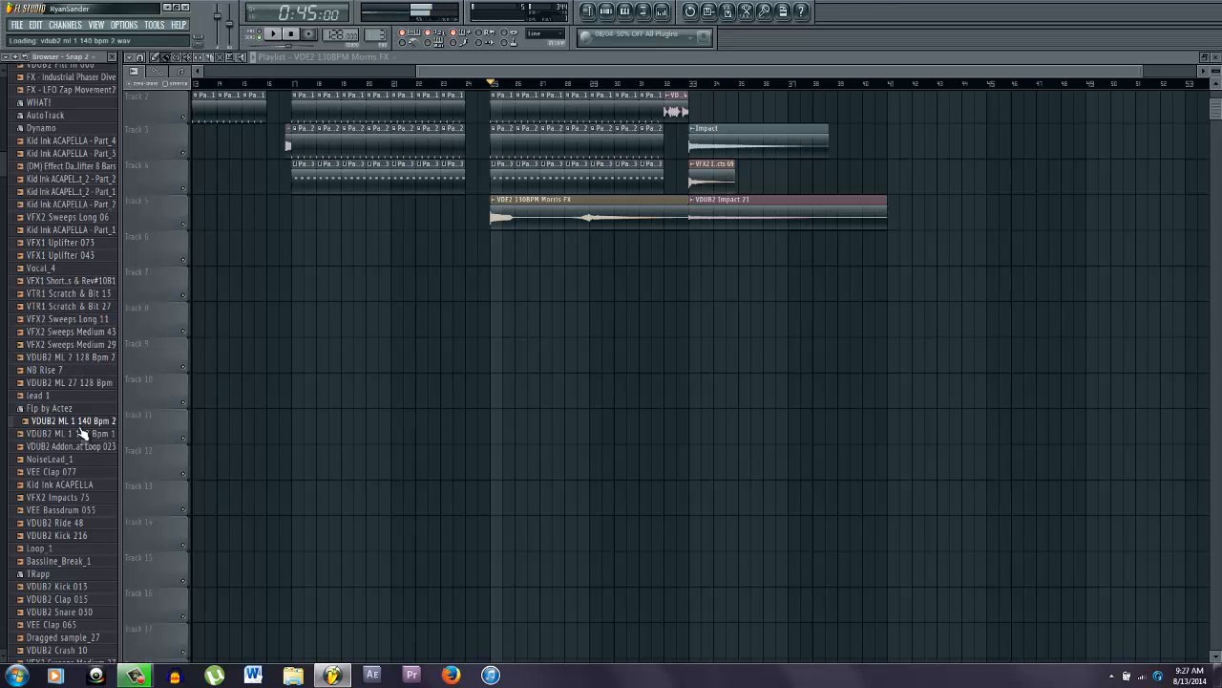
left_click(81, 446)
left_click(84, 484)
scroll(85, 485, "down", 2)
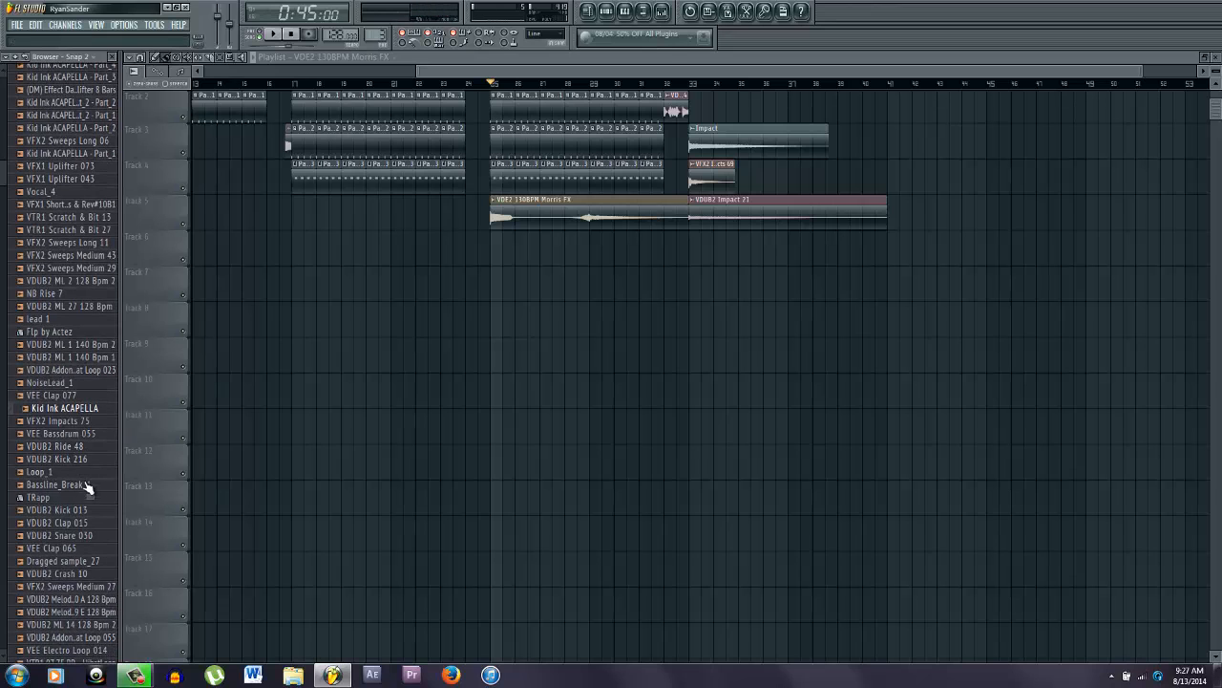
left_click(114, 590)
scroll(100, 584, "down", 2)
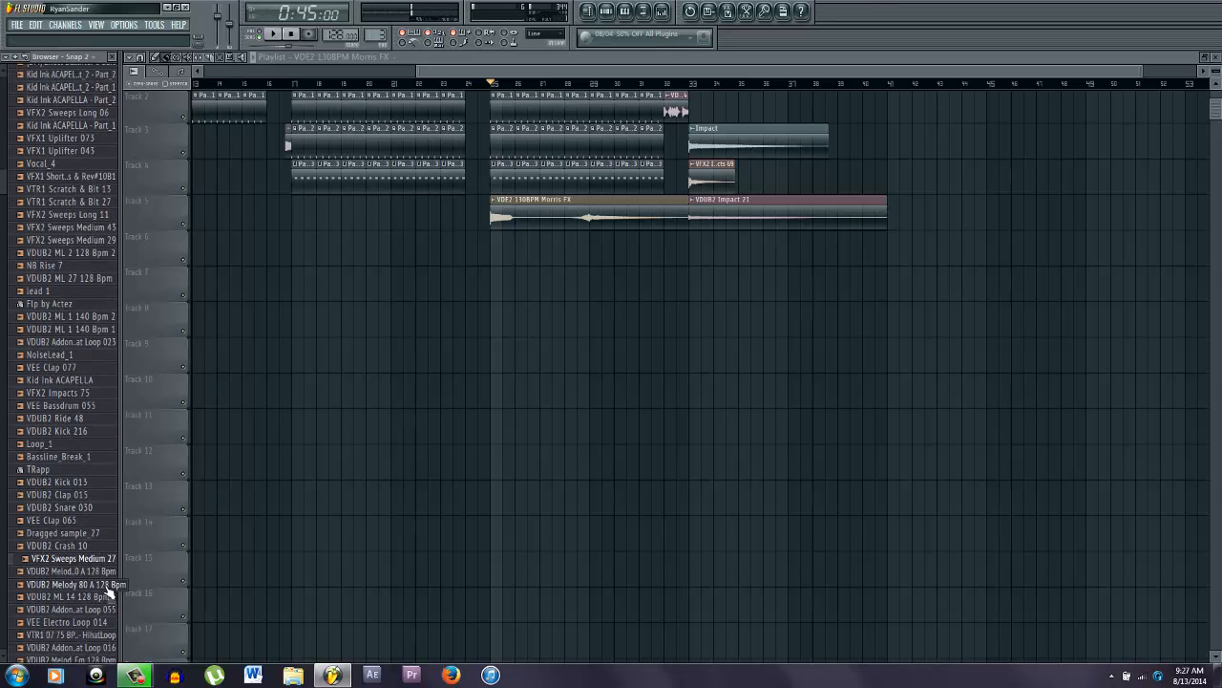
- Audition more browser samples, including the VDUB2 Addon hihat loops 016 and 055 and VDUB2 Clap 038
scroll(82, 559, "down", 2)
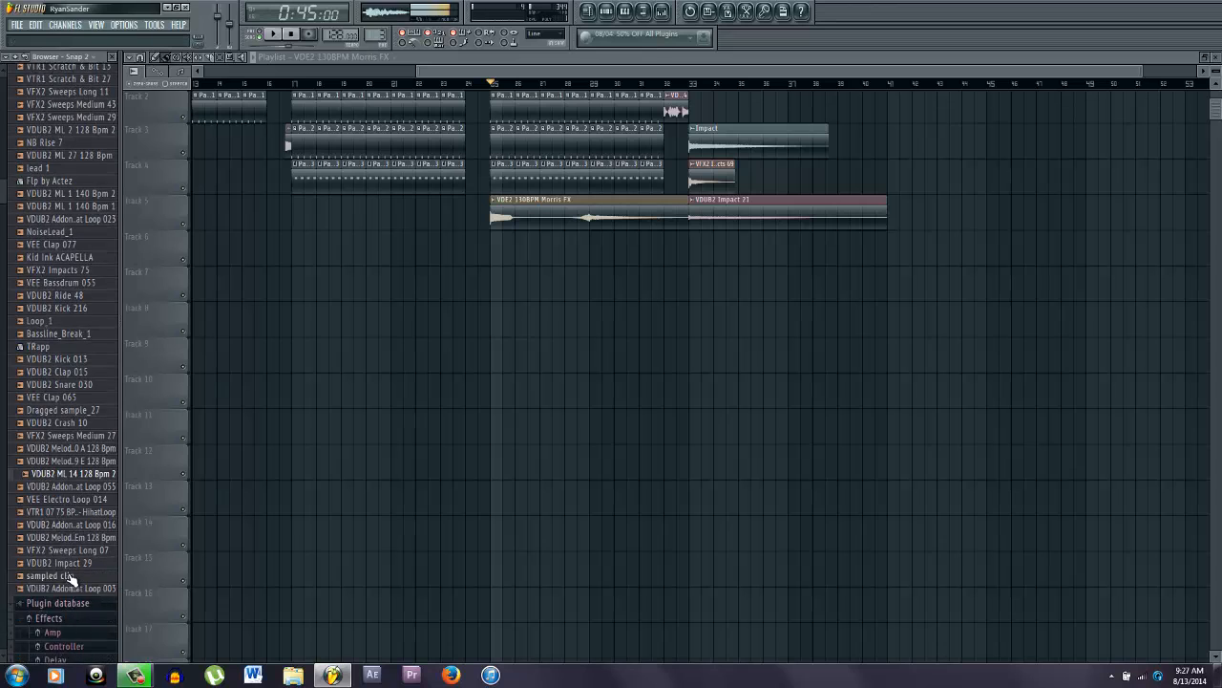
left_click(71, 547)
left_click(72, 525)
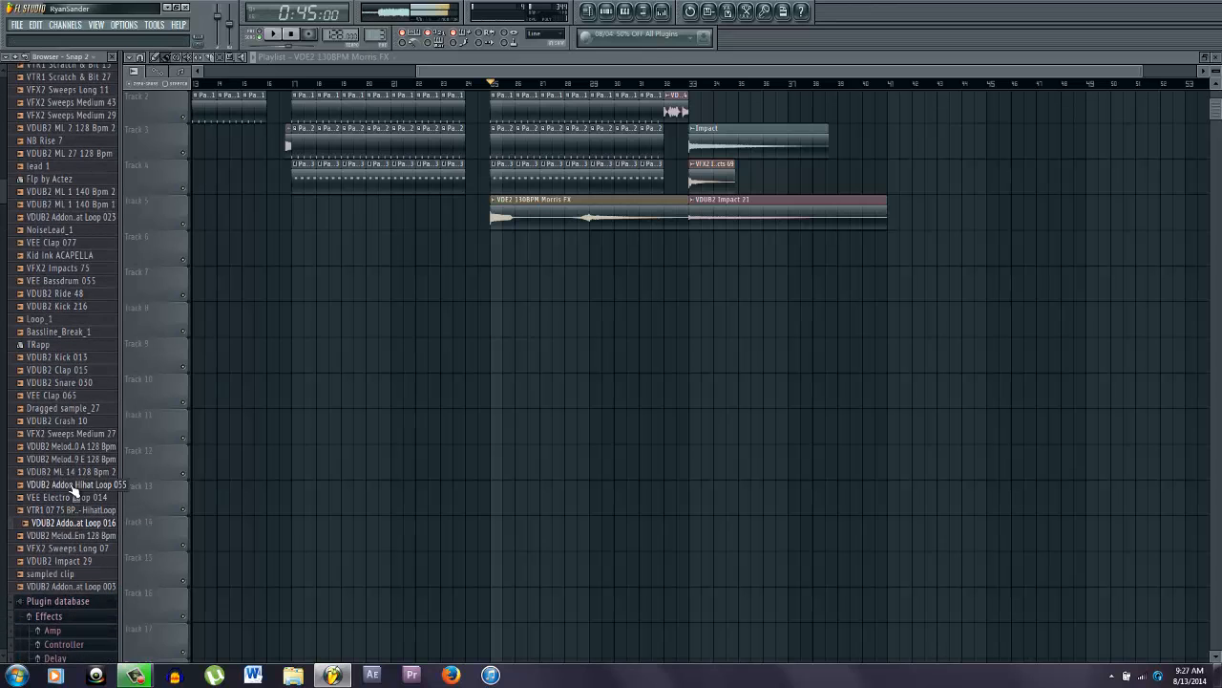
left_click(75, 486)
scroll(271, 358, "up", 5)
scroll(273, 356, "up", 10)
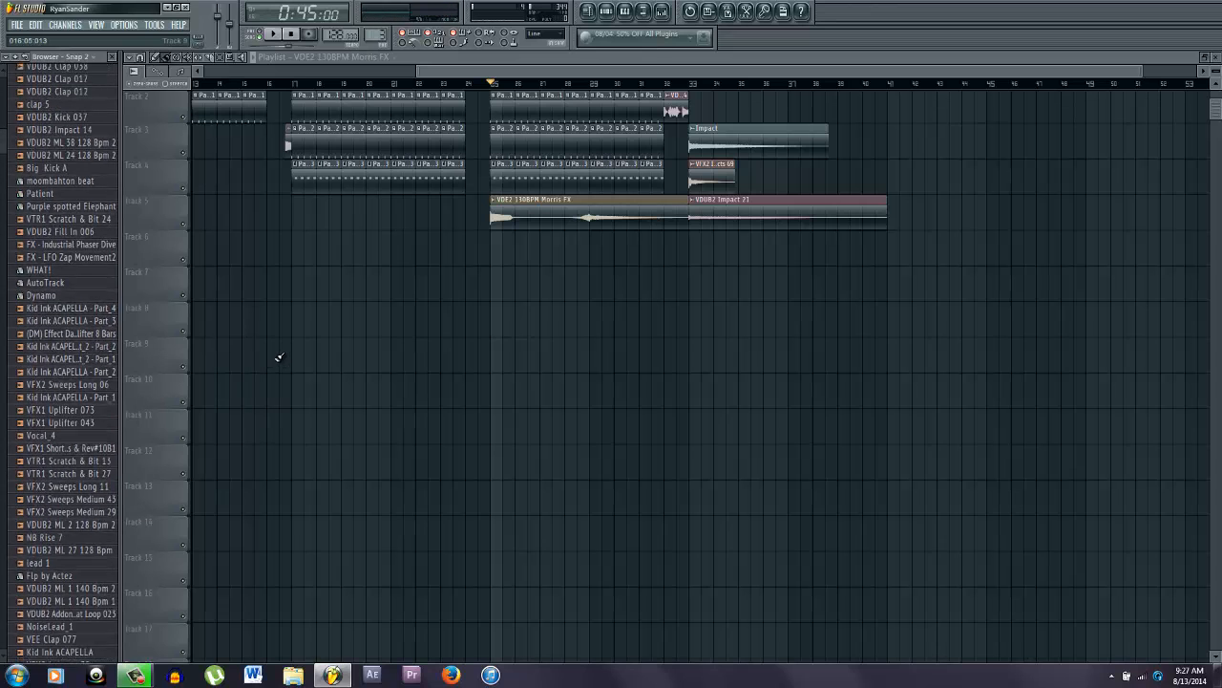
scroll(74, 273, "up", 4)
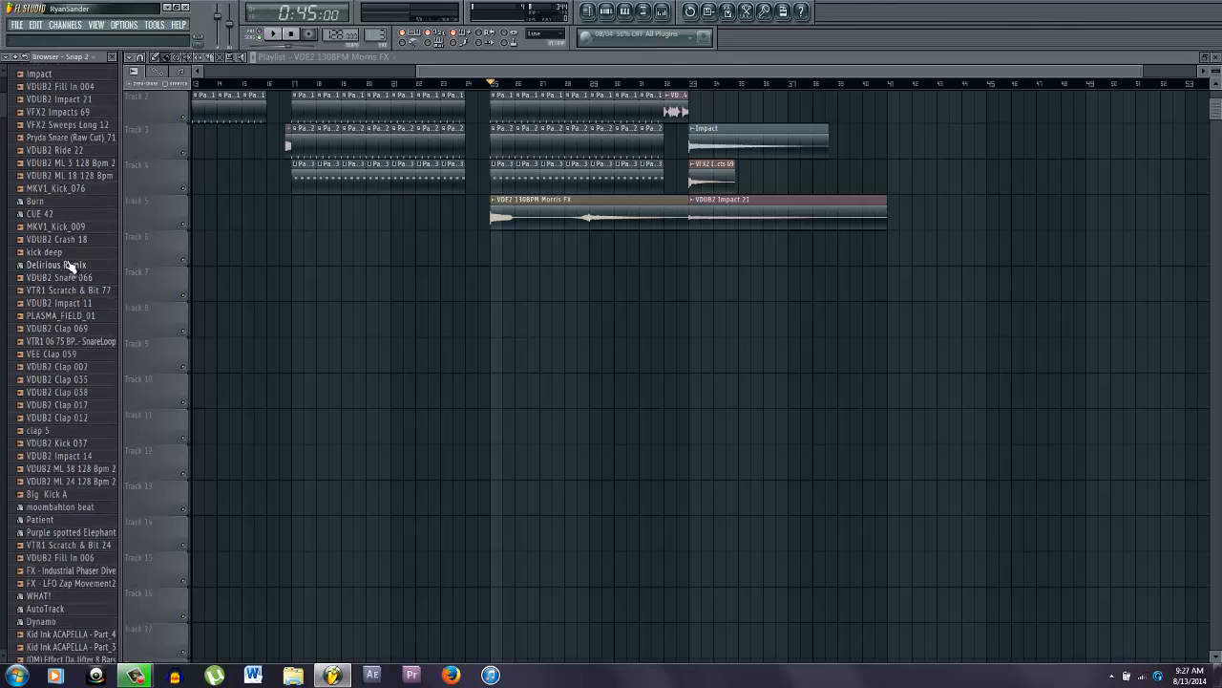
left_click(80, 179)
left_click(67, 395)
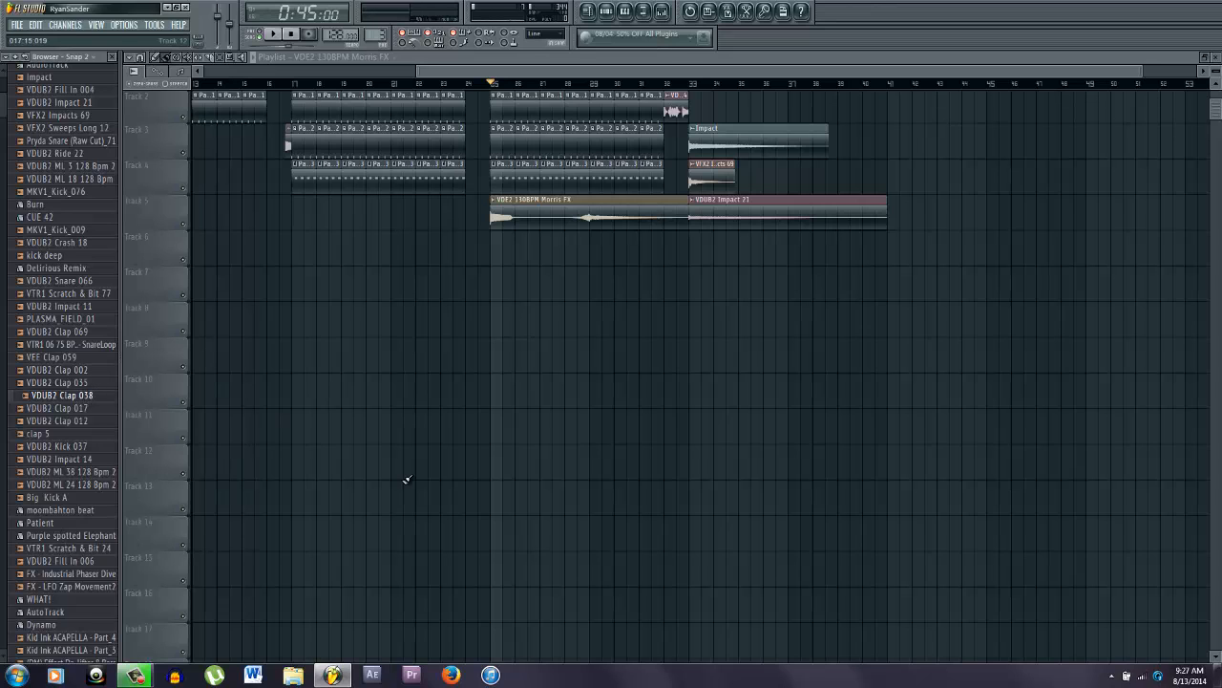
scroll(315, 500, "down", 2)
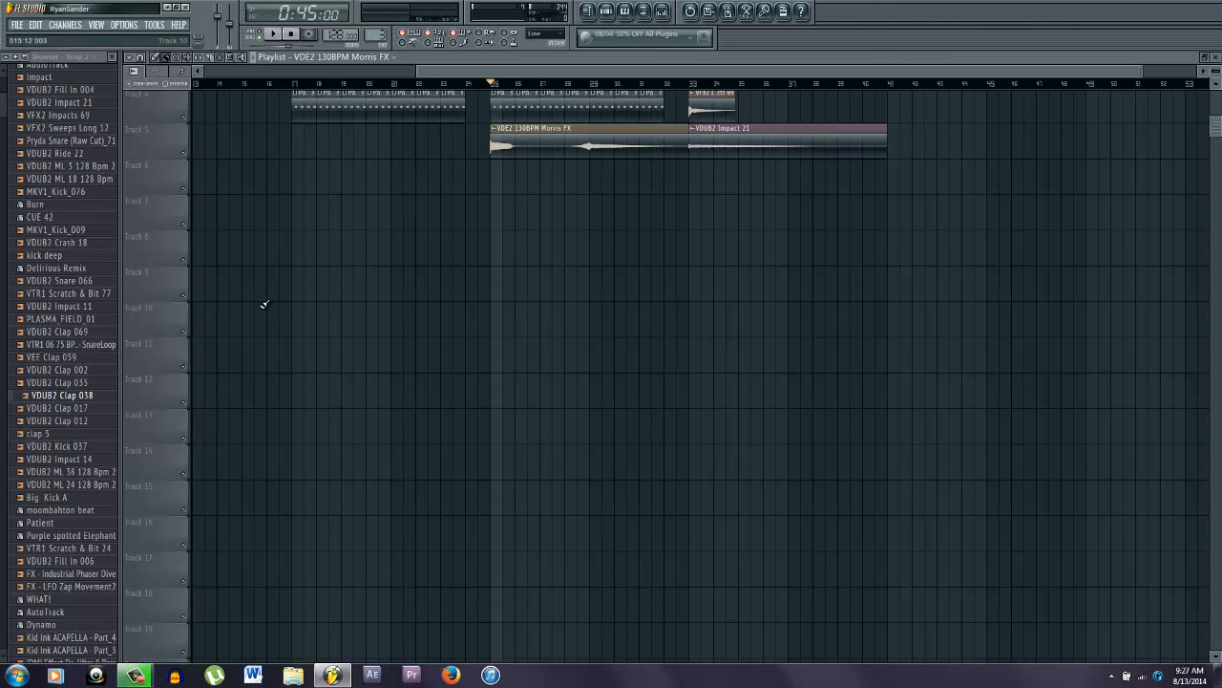
key("ctrl+f")
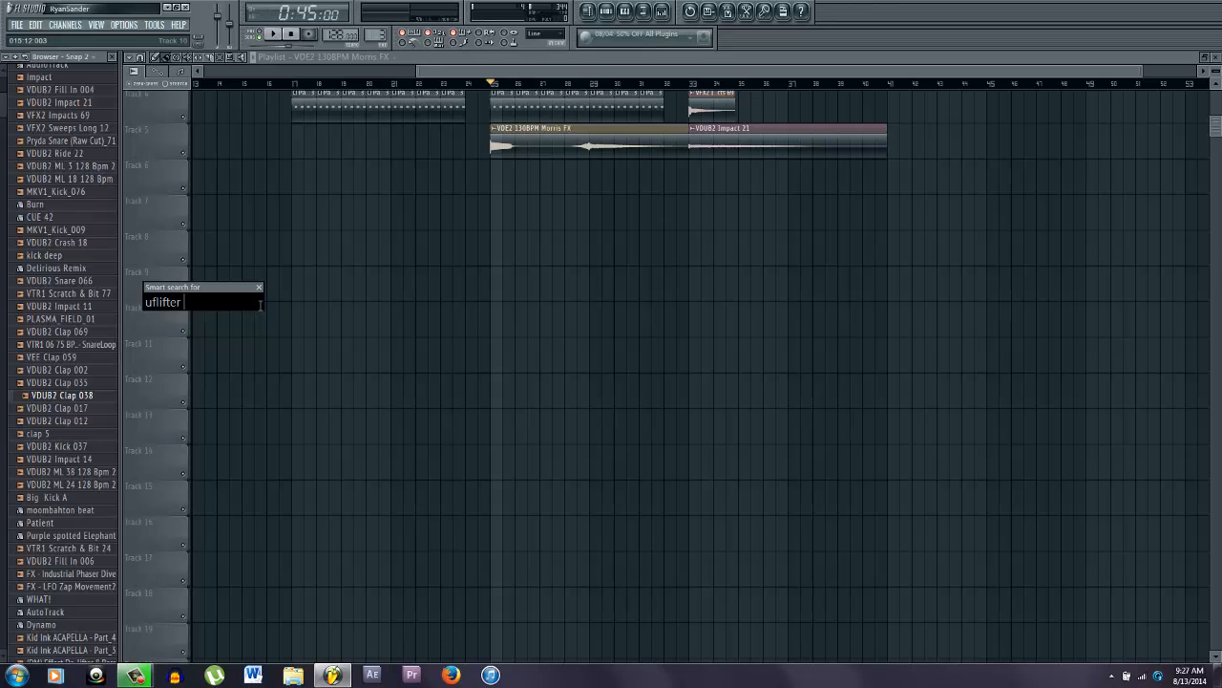
type("uflifter 128")
key("Return")
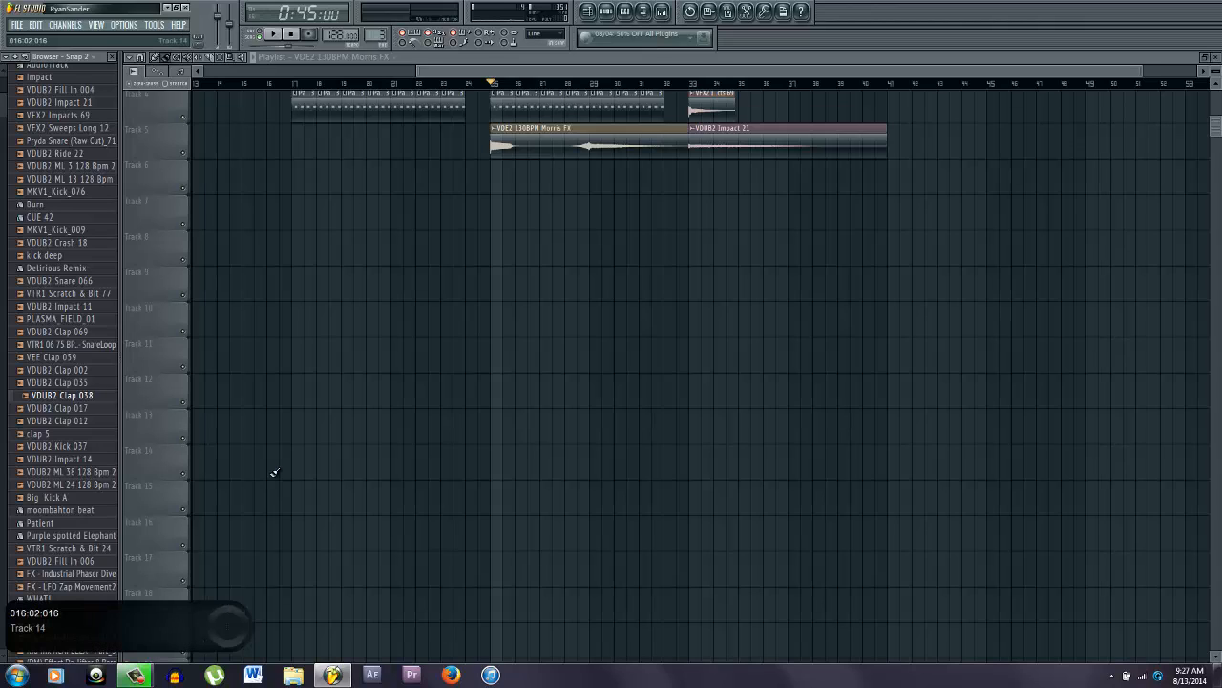
- Search the browser for "uplifter 128" and place the (DM) Effect Damned Uplifter 8 Bars sample on Track 6 at bar 25
key("ctrl+f")
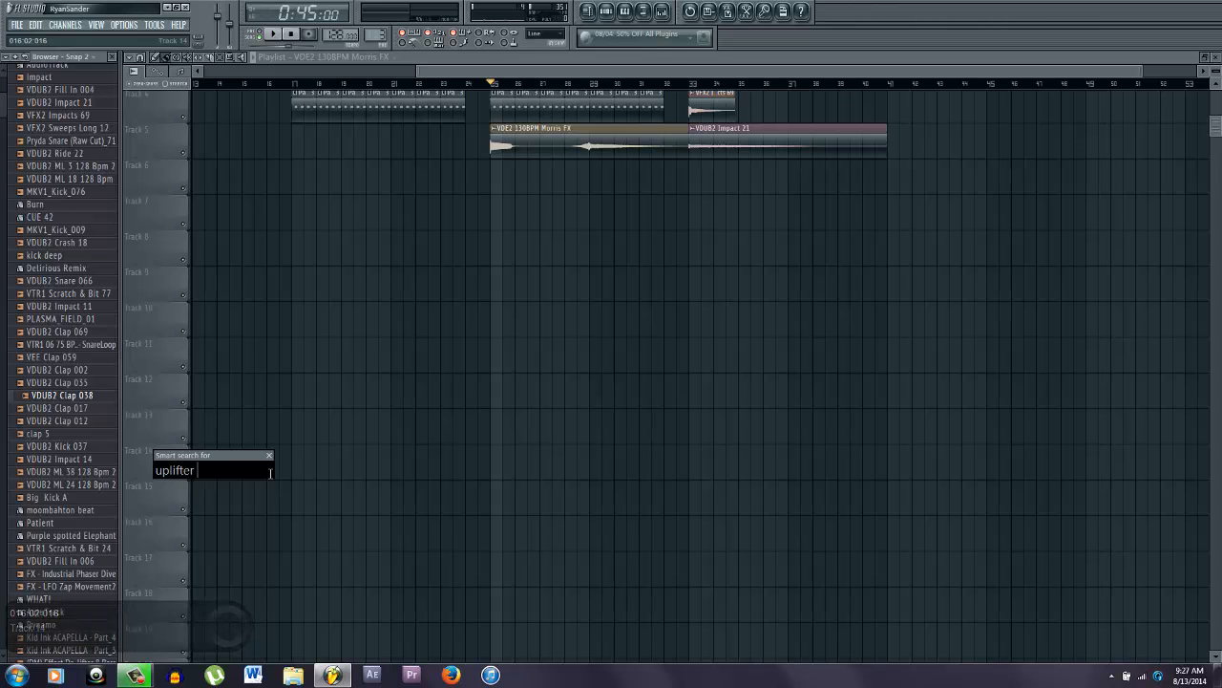
type("uplifter 128")
key("Return")
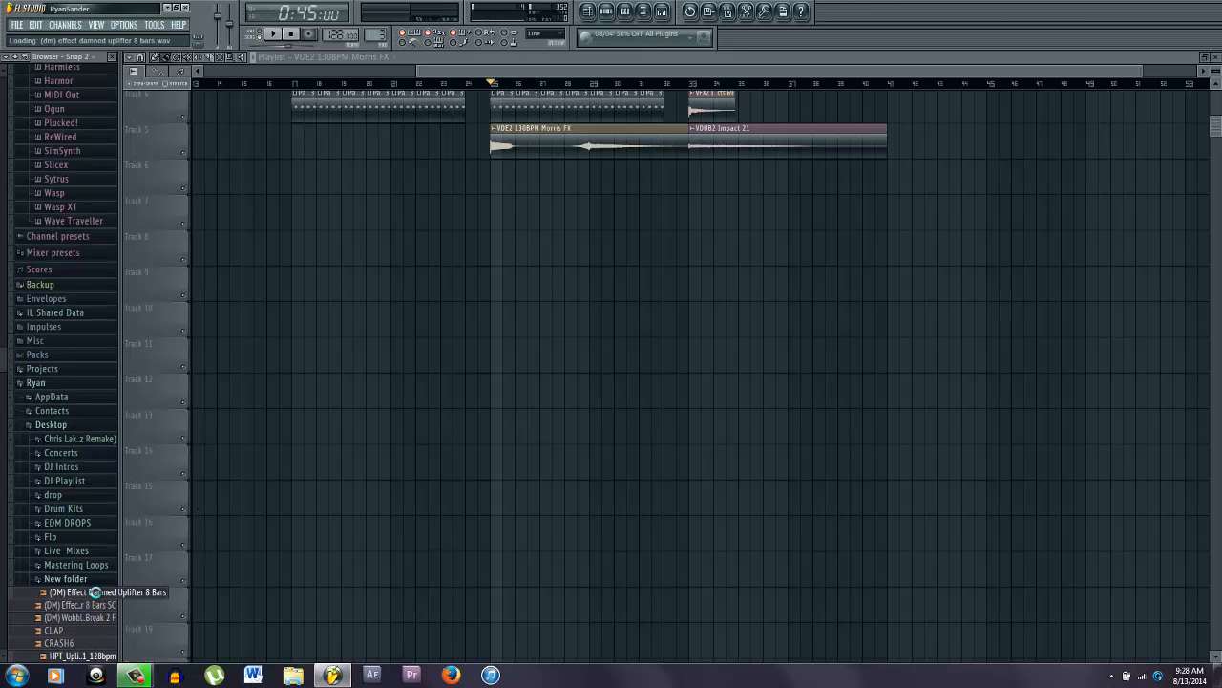
left_click_drag(106, 588, 426, 148)
left_click_drag(488, 187, 489, 181)
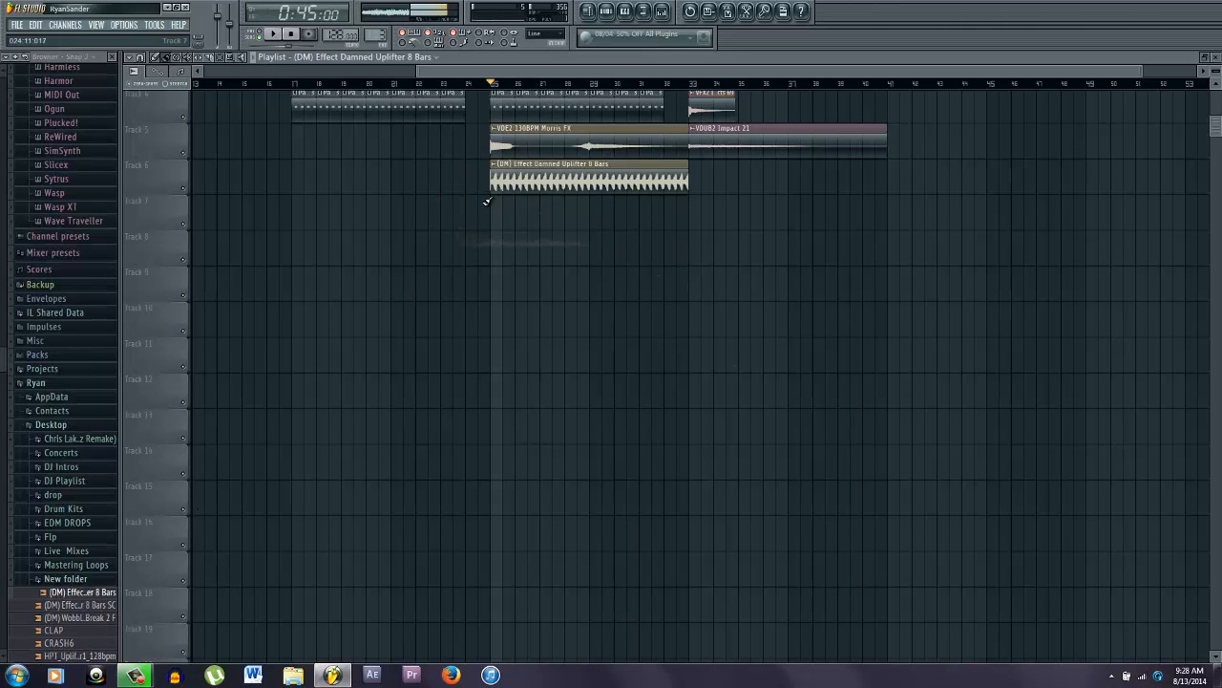
- Play the arrangement from bar 25 and link the (DM) Effect Damned Uplifter channel to mixer Insert 9
scroll(506, 182, "up", 5)
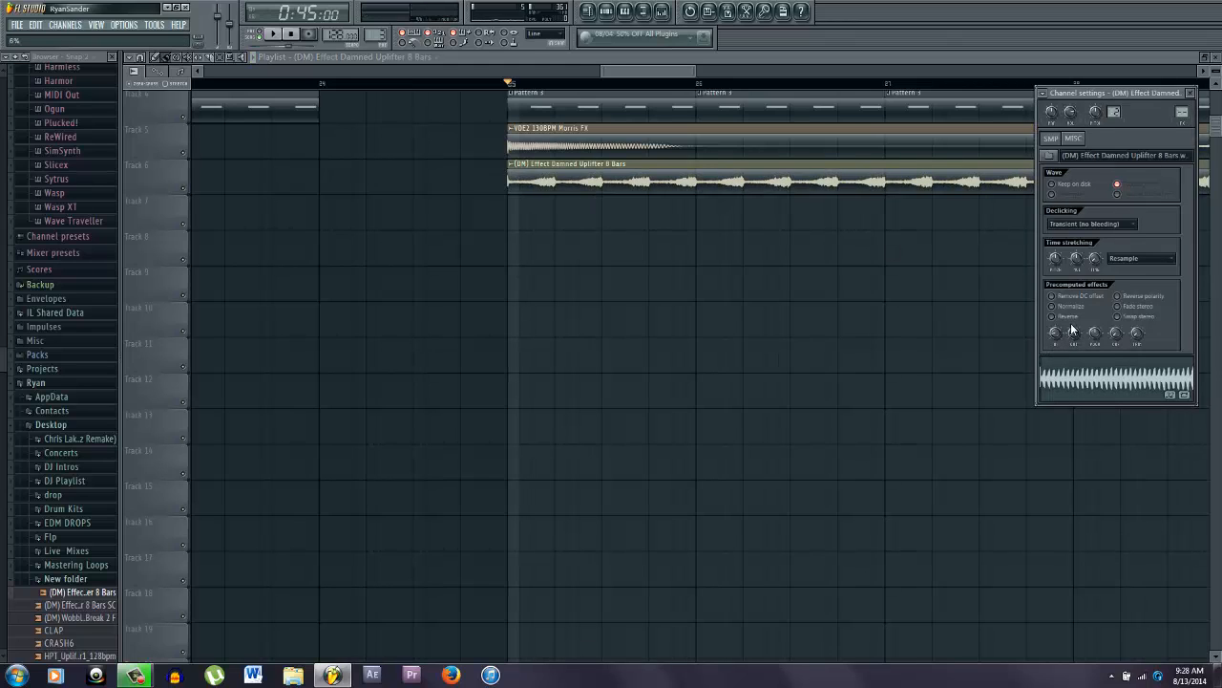
key("space")
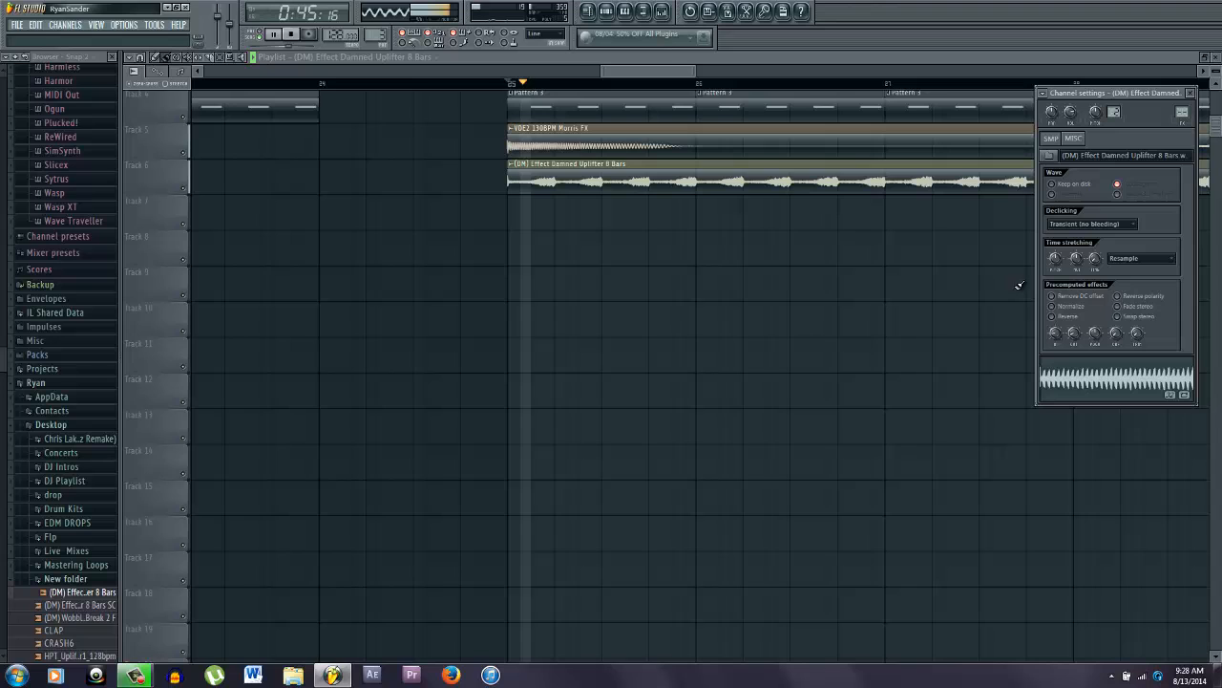
left_click(704, 10)
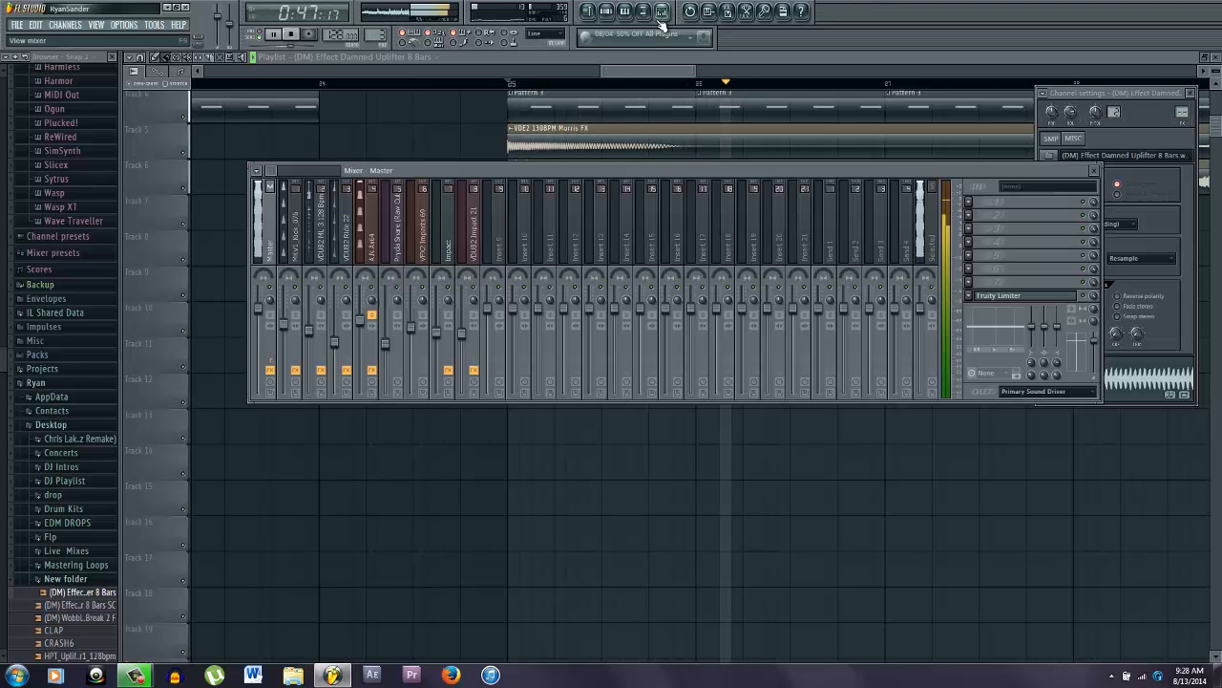
right_click(500, 250)
mouse_move(567, 226)
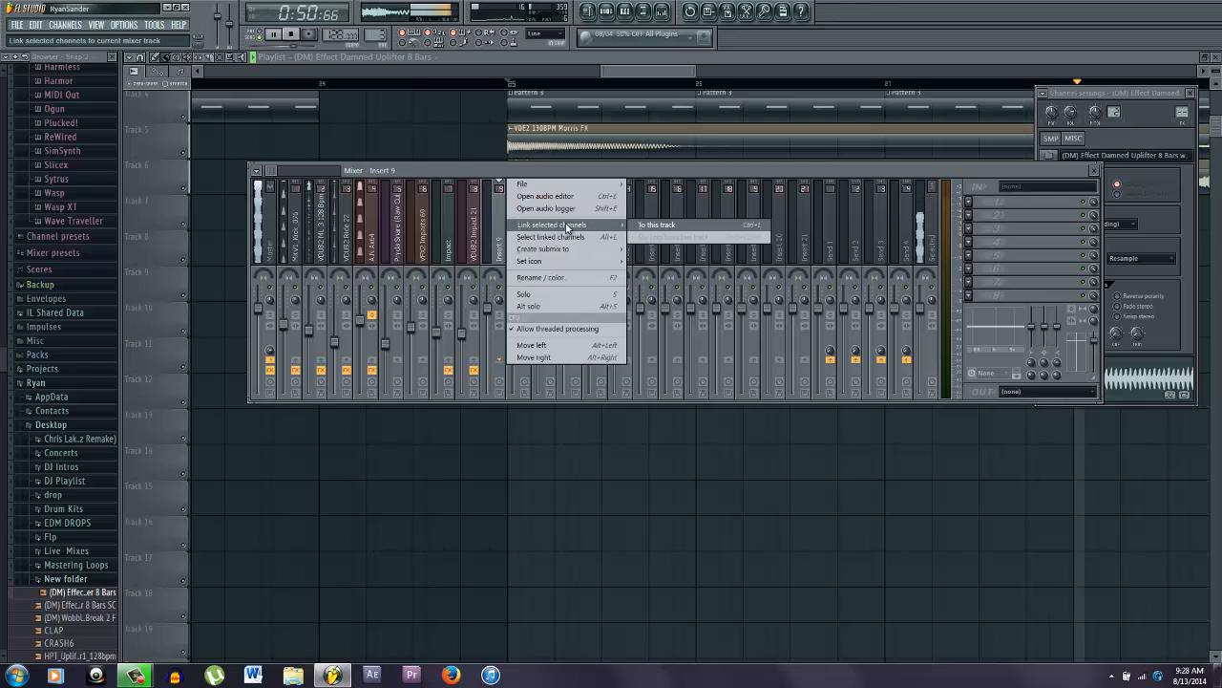
left_click(668, 226)
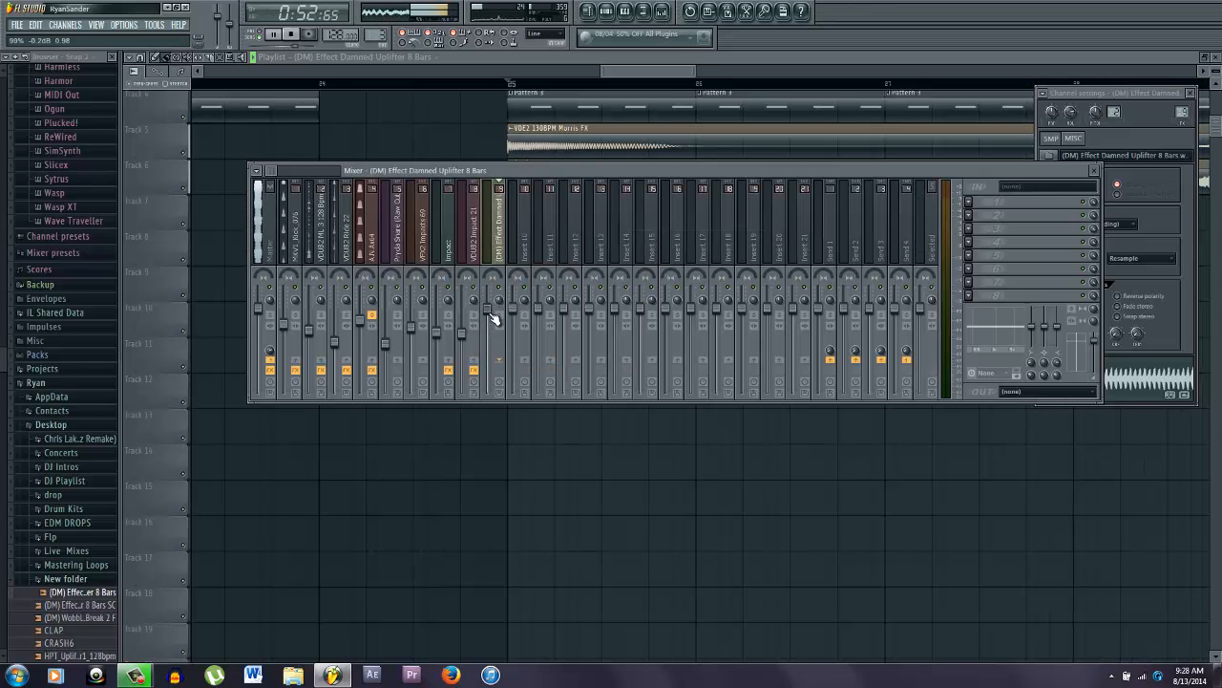
- Lower the uplifter's mixer fader to about -6 dB, listen through into the drop, and stop playback
left_click_drag(493, 318, 493, 353)
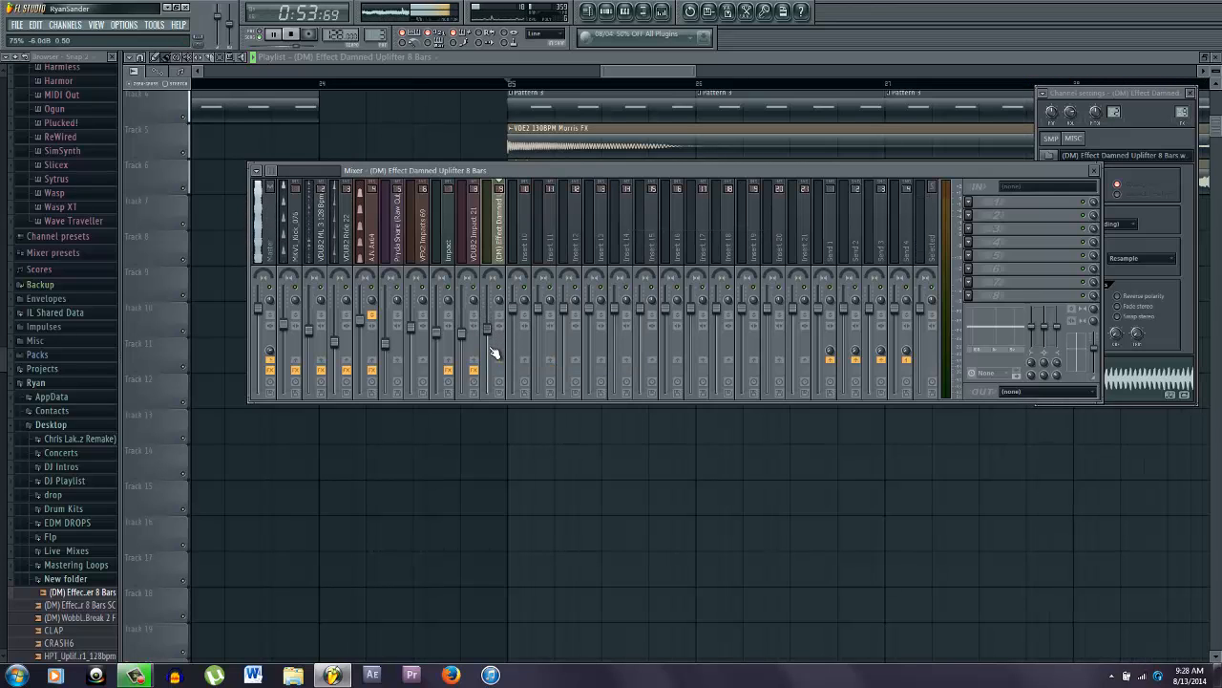
left_click(537, 496)
scroll(506, 411, "down", 6)
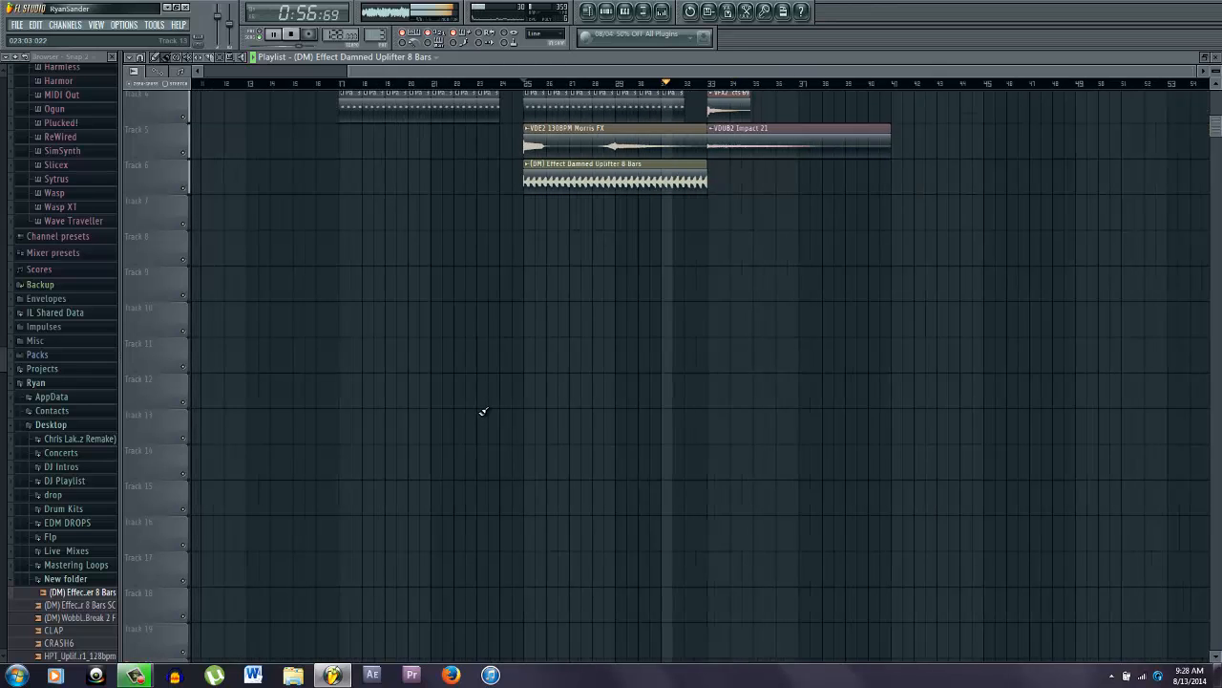
left_click(665, 11)
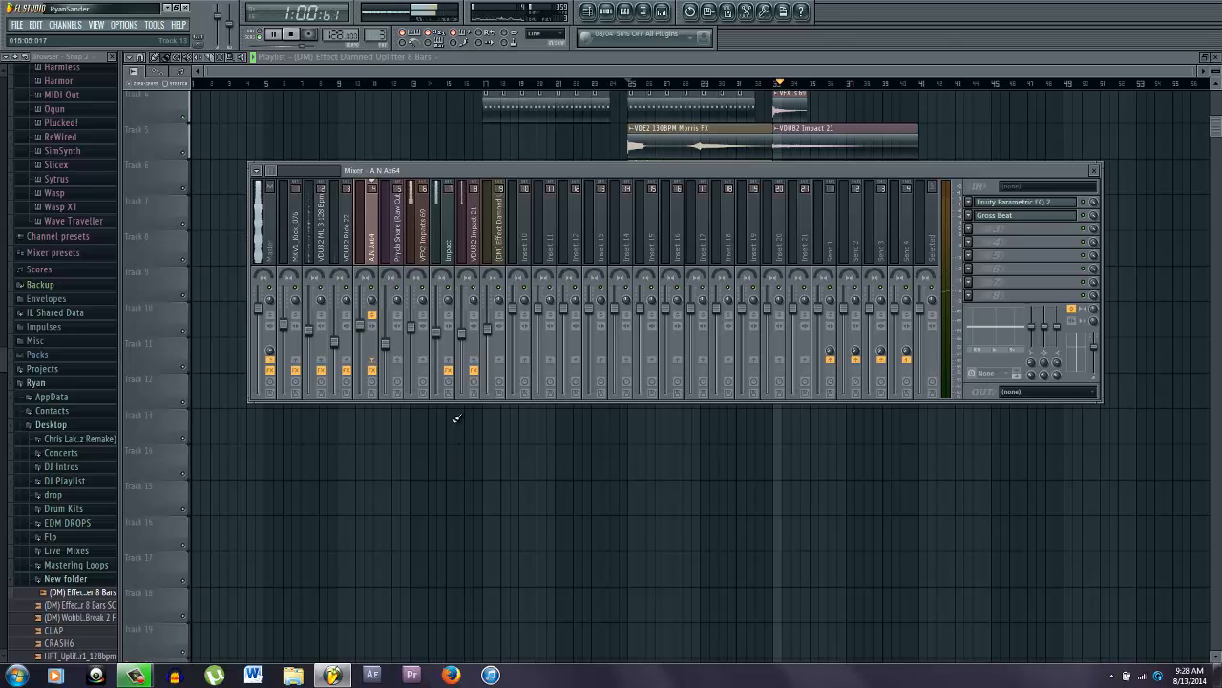
key("F9")
key("space")
- Insert Fruity Parametric EQ 2 in the first effect slot of the (DM) Effect Damned Uplifter mixer track
scroll(747, 137, "up", 3)
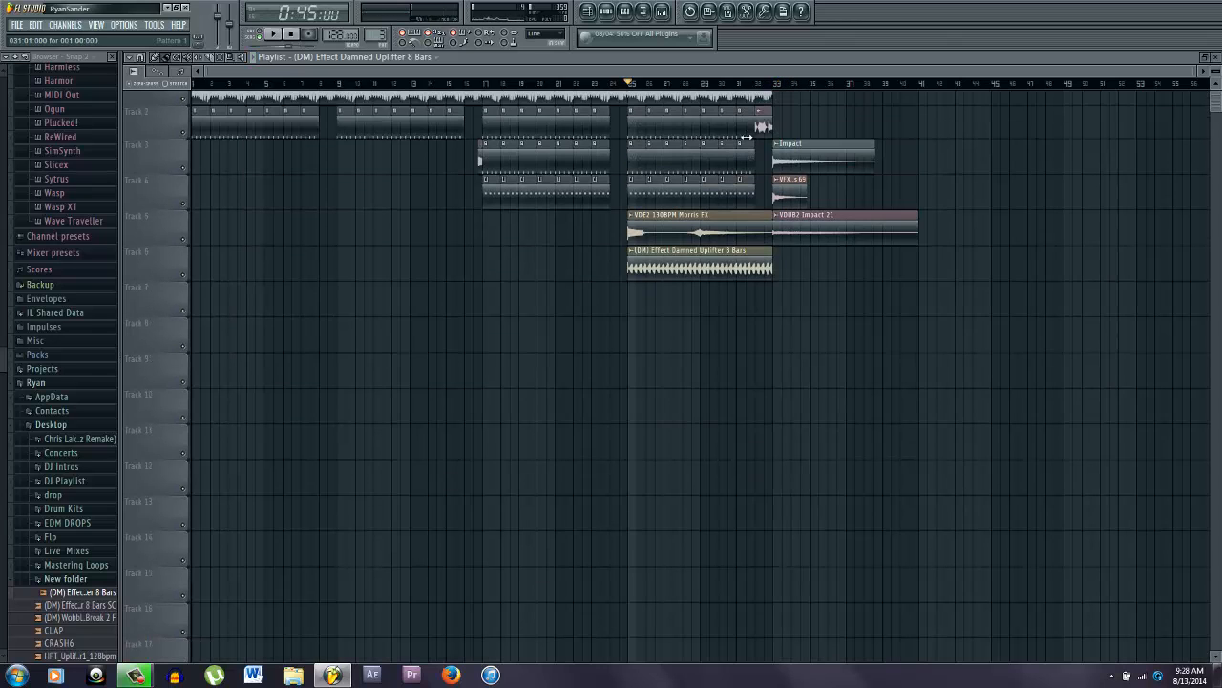
scroll(747, 137, "up", 1)
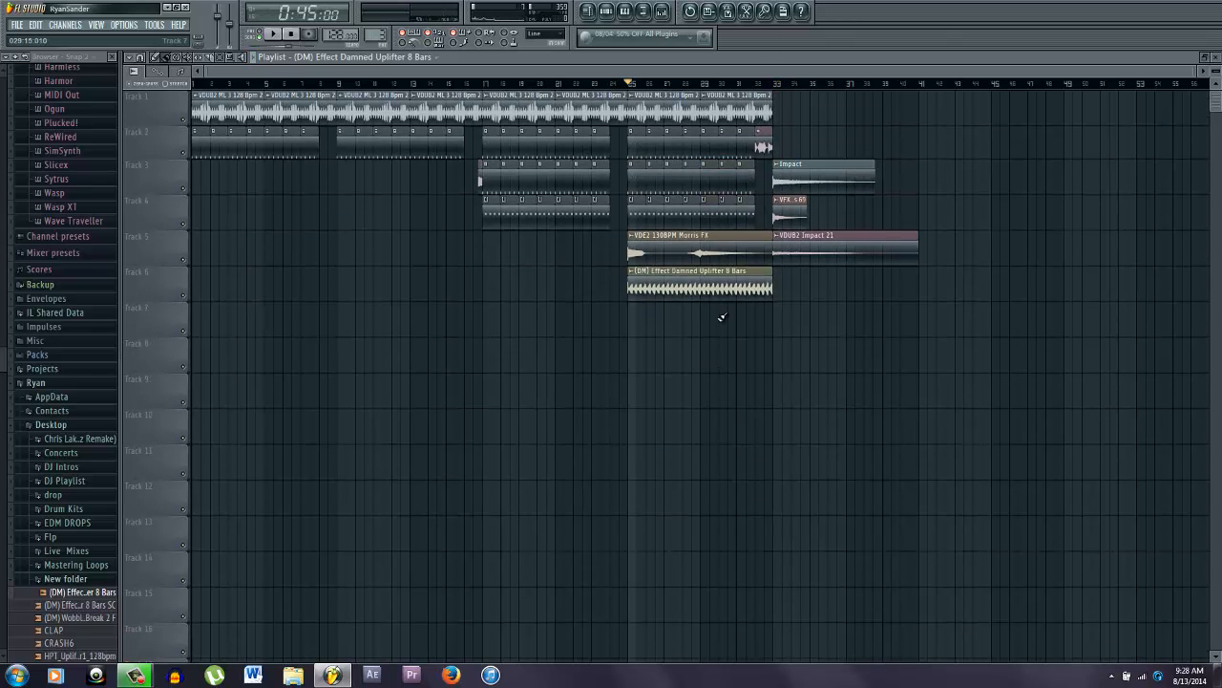
scroll(723, 317, "up", 5)
double_click(436, 287)
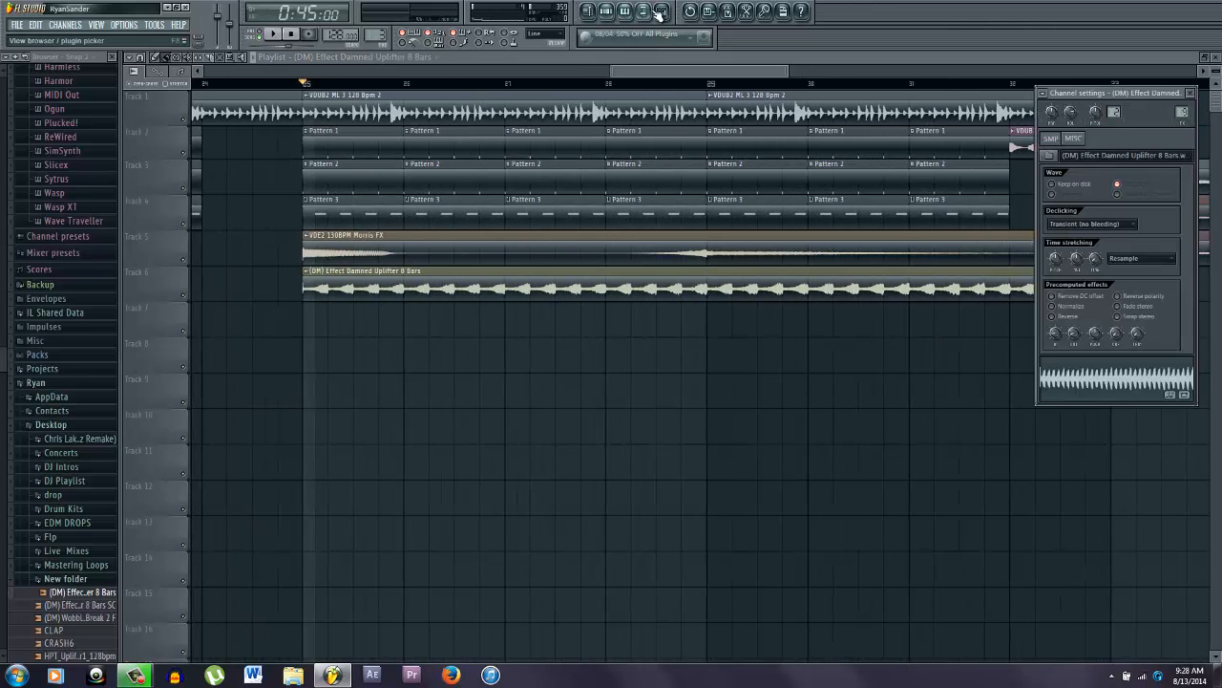
left_click(661, 12)
left_click(498, 346)
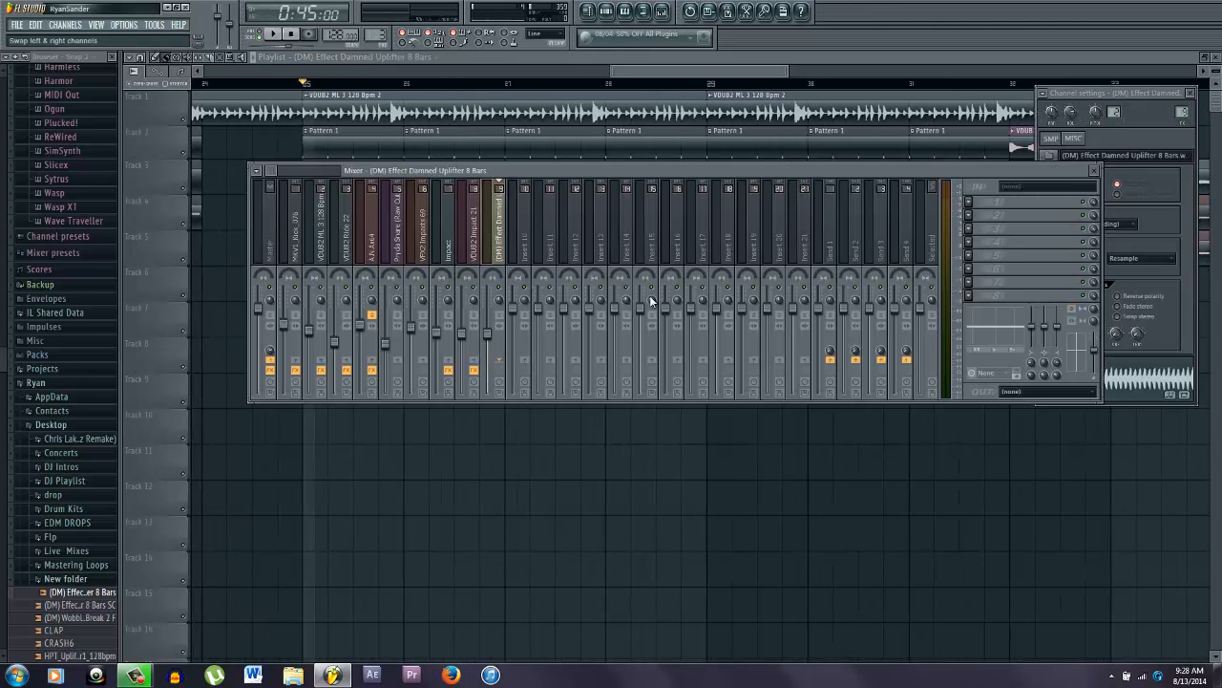
left_click(970, 203)
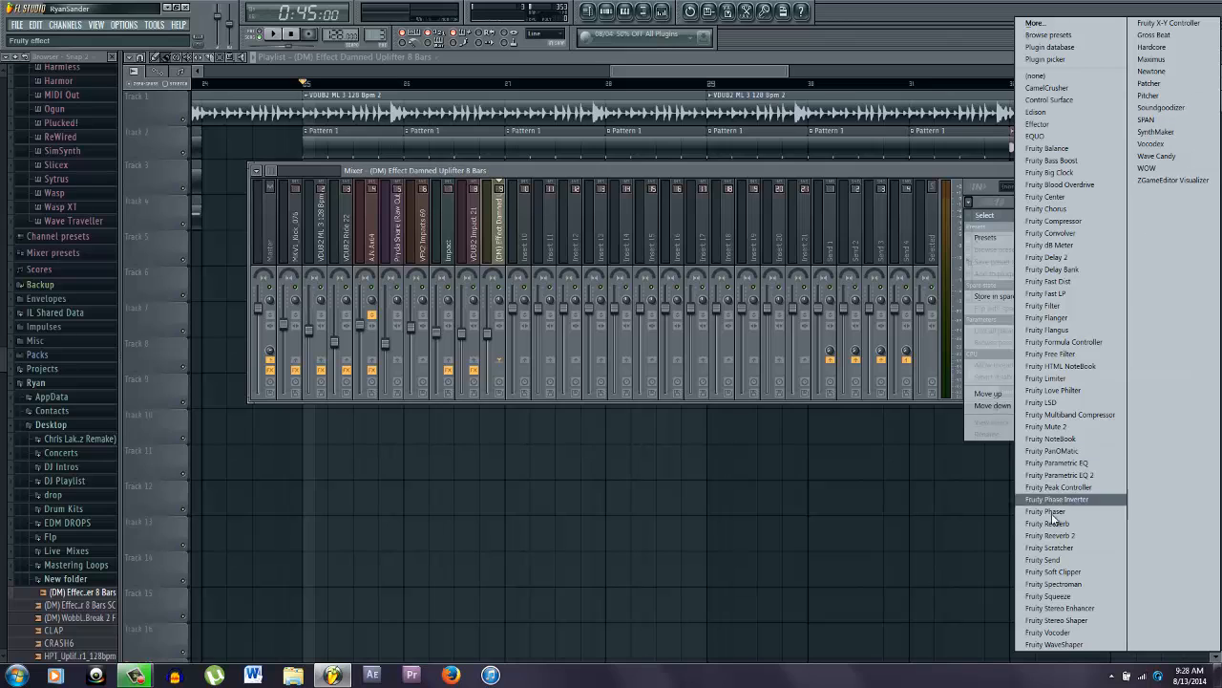
left_click(1062, 475)
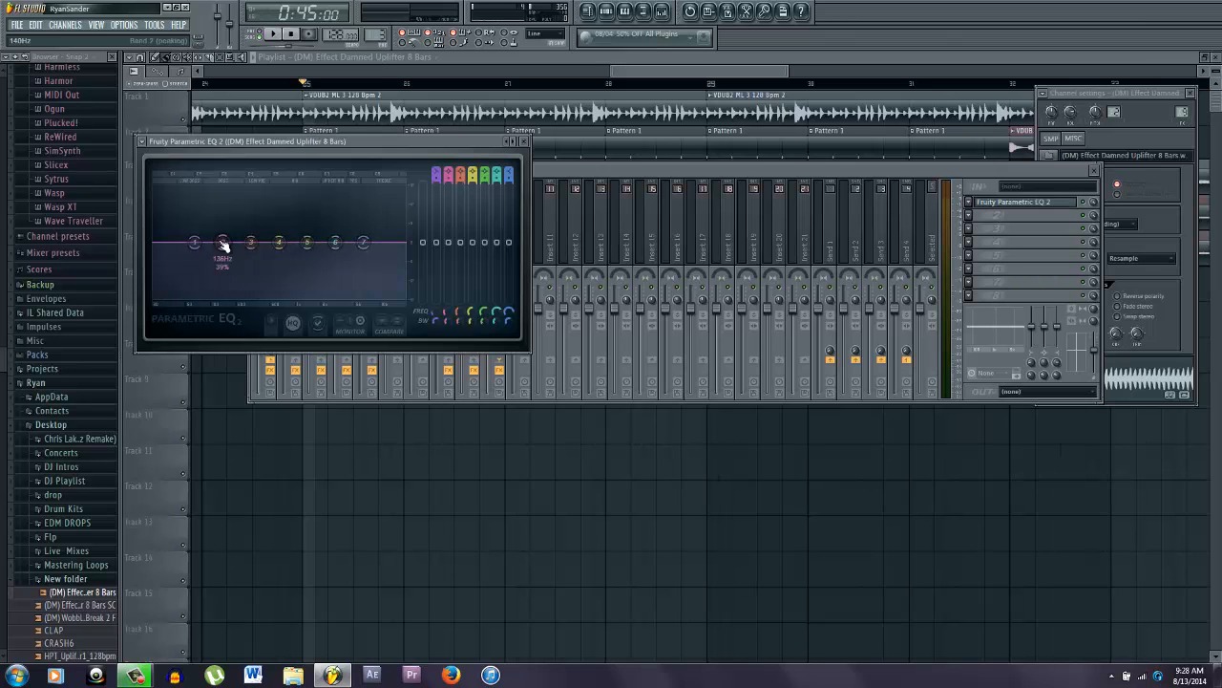
- While playing, roll off the uplifter's lows with EQ band 1, reduce the highs with band 7, and lower the EQ's main level
key("space")
left_click_drag(364, 242, 456, 293)
left_click_drag(423, 241, 424, 257)
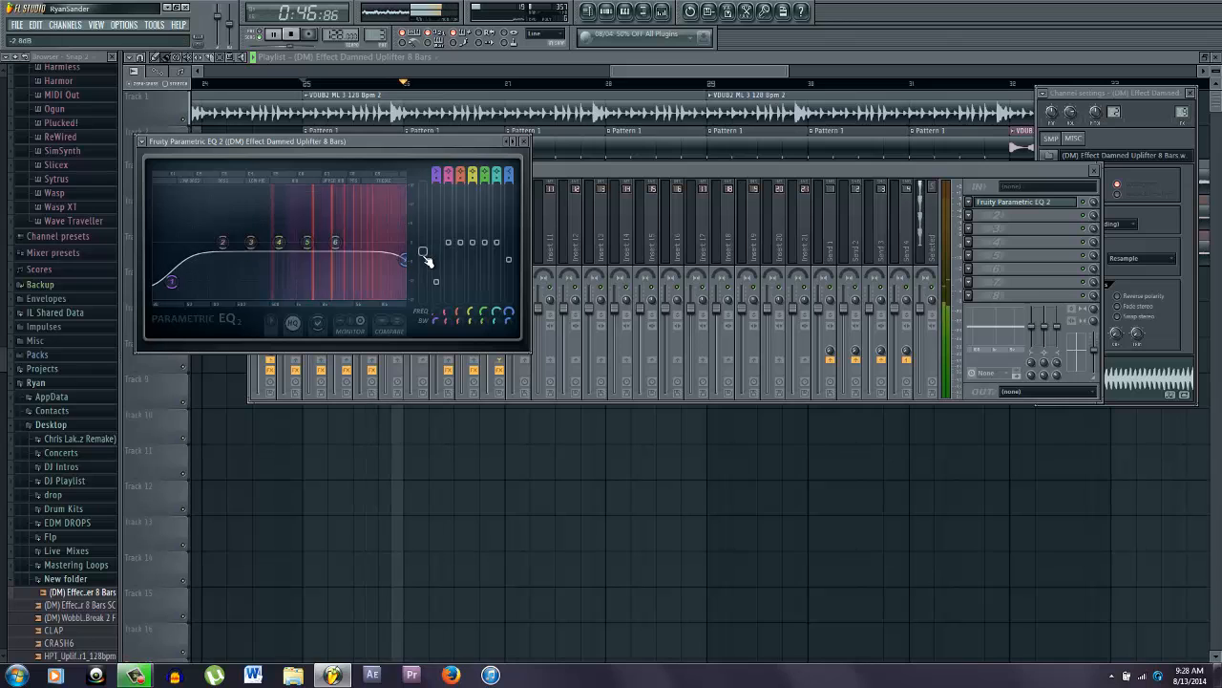
- Add Gross Beat in the second effect slot of the uplifter's mixer track and load its SIDECHAIN preset
left_click(971, 216)
mouse_move(984, 228)
left_click(1154, 34)
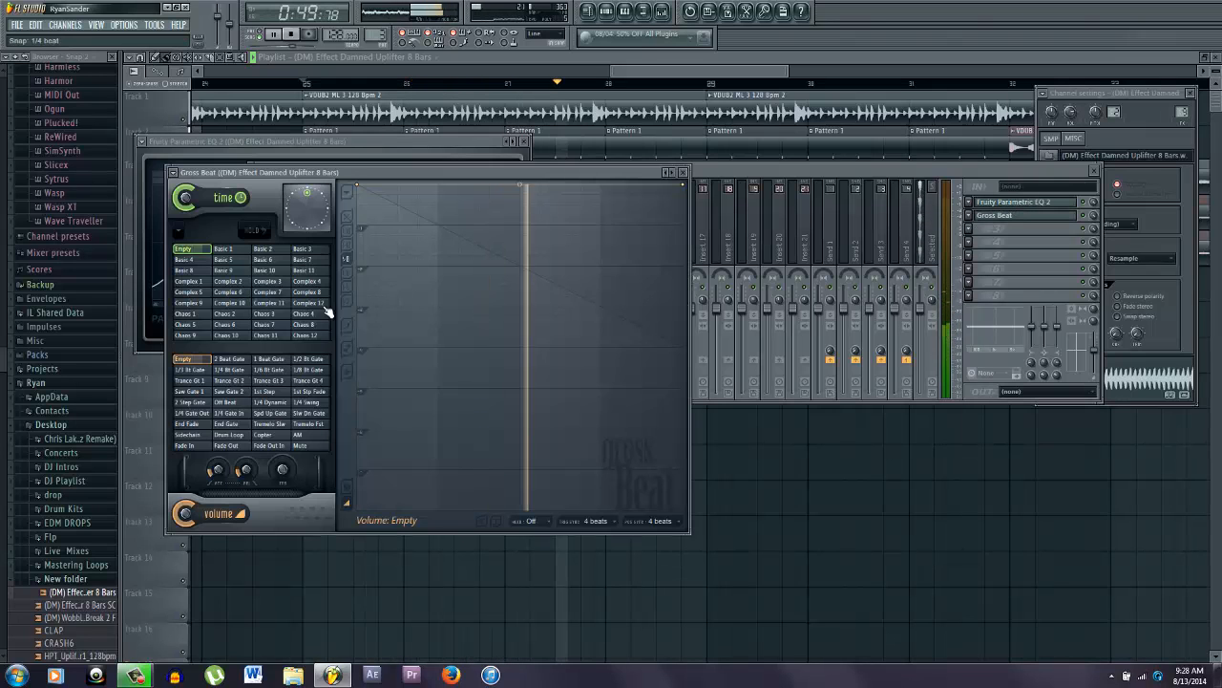
left_click(173, 174)
mouse_move(190, 207)
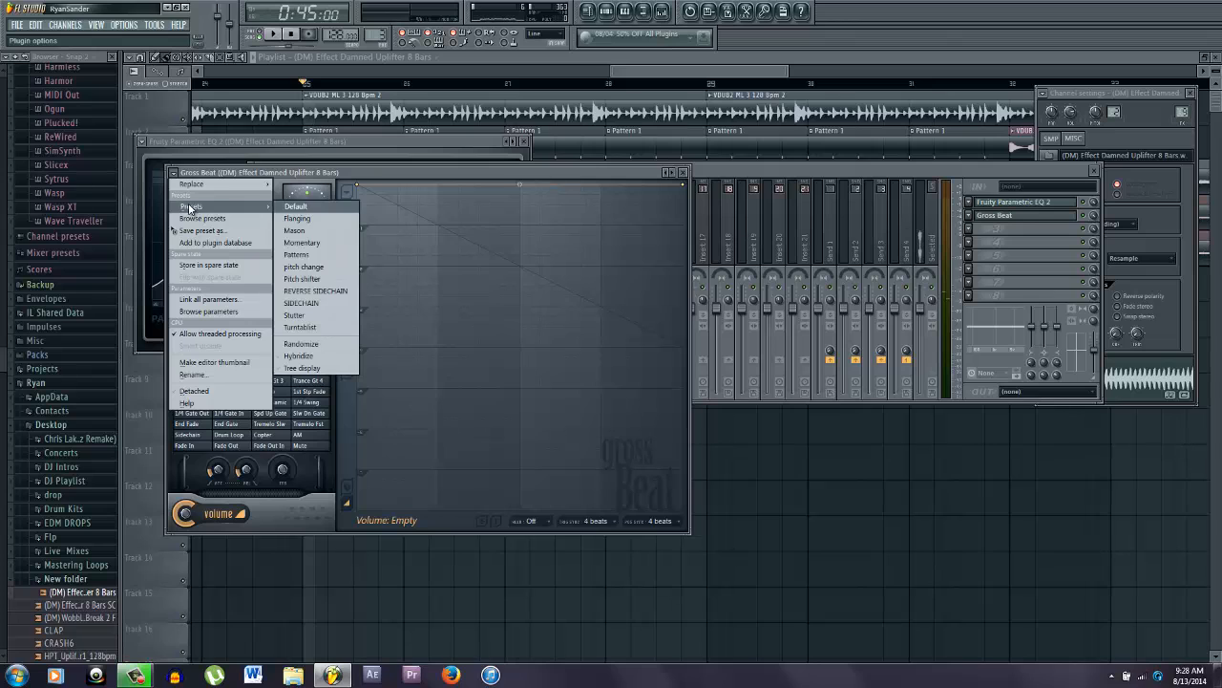
left_click(333, 304)
left_click(926, 516)
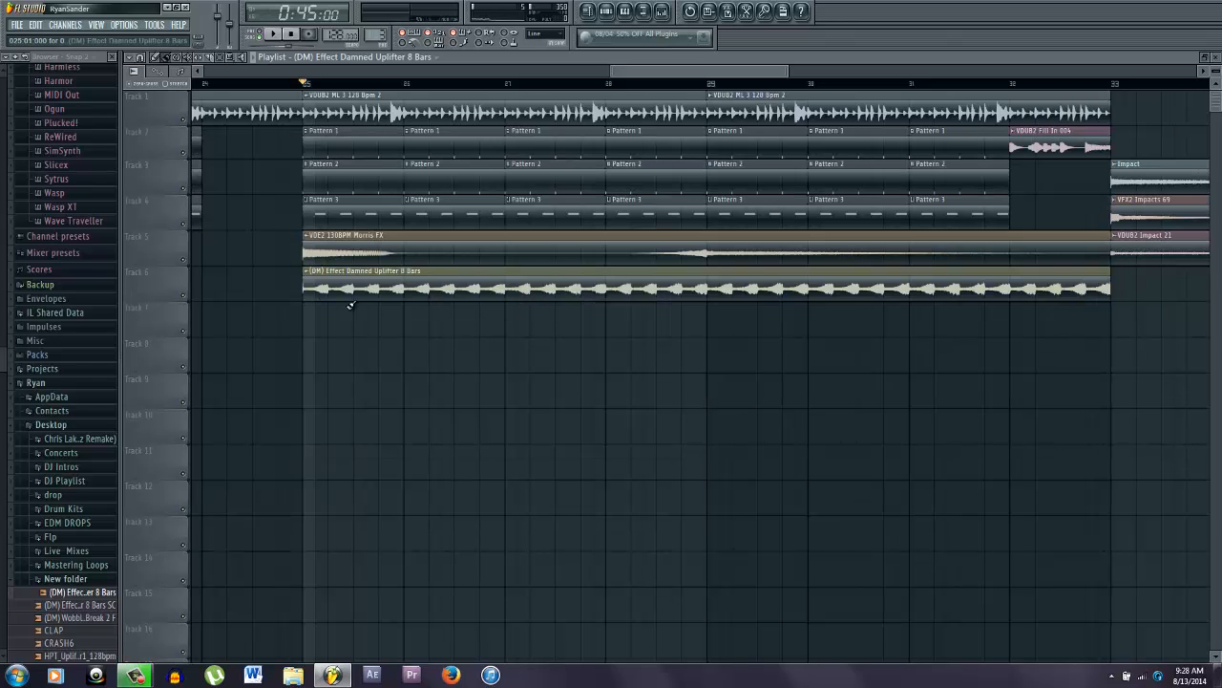
- Adjust the Gross Beat volume mix on the uplifter's mixer track while playing the transition from bar 25
left_click(670, 13)
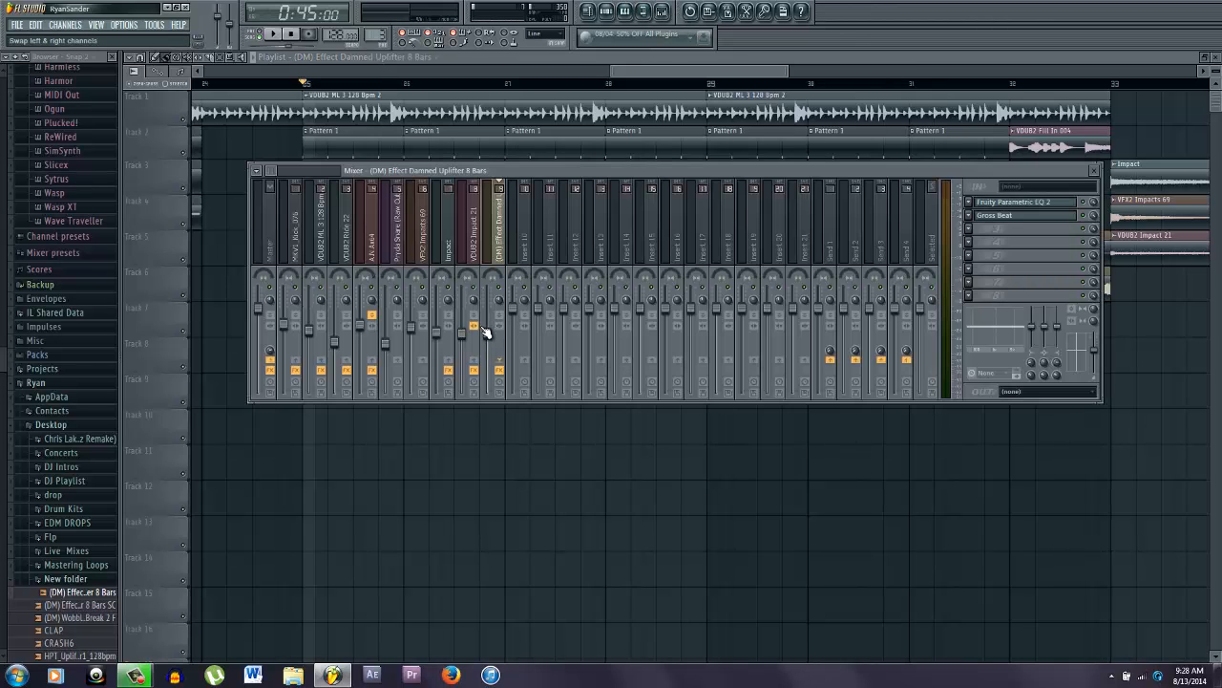
left_click(1001, 215)
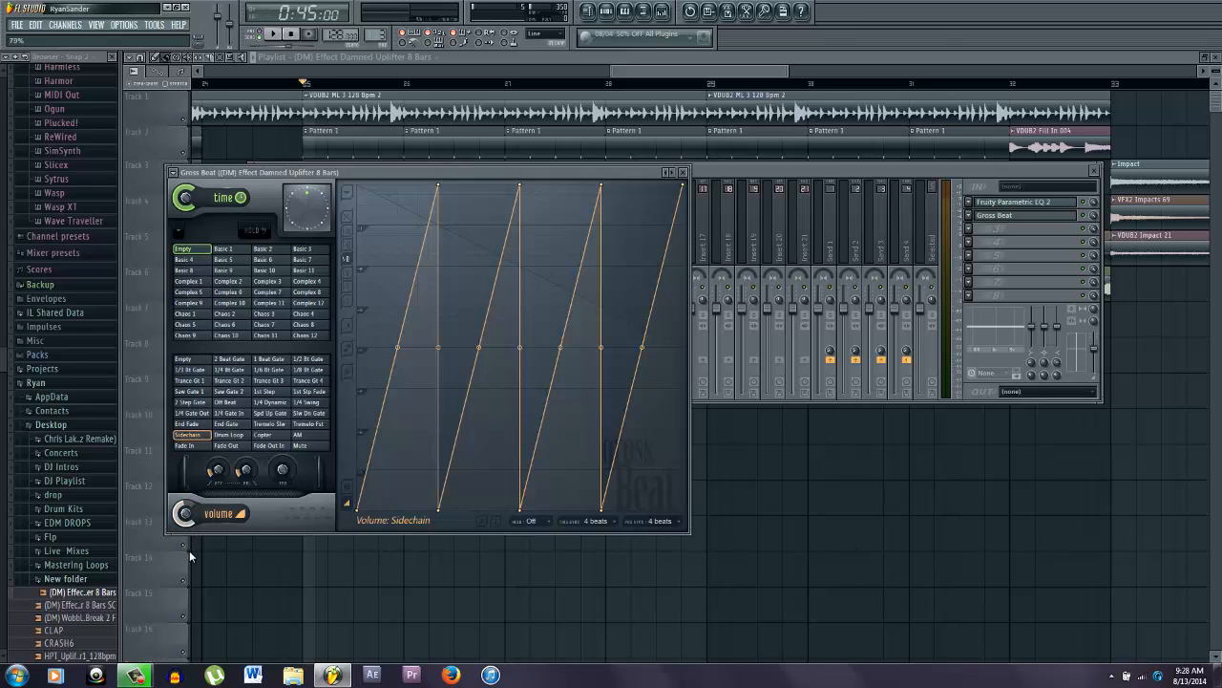
key("space")
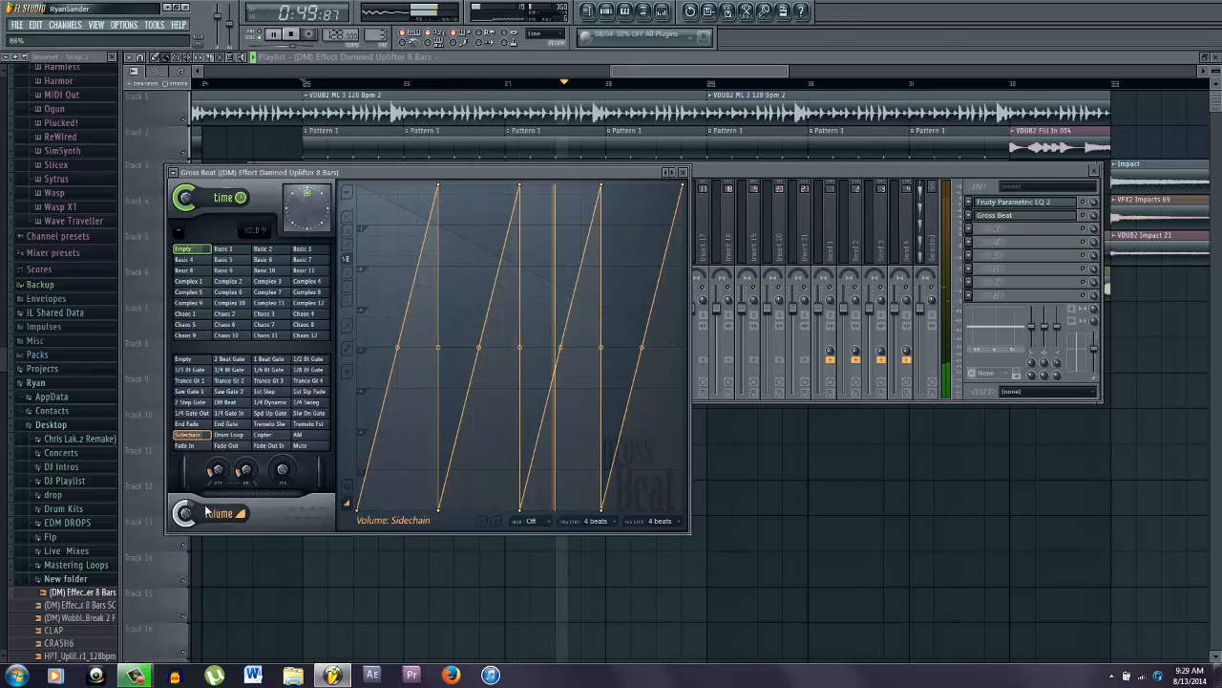
left_click(988, 168)
key("space")
left_click(971, 228)
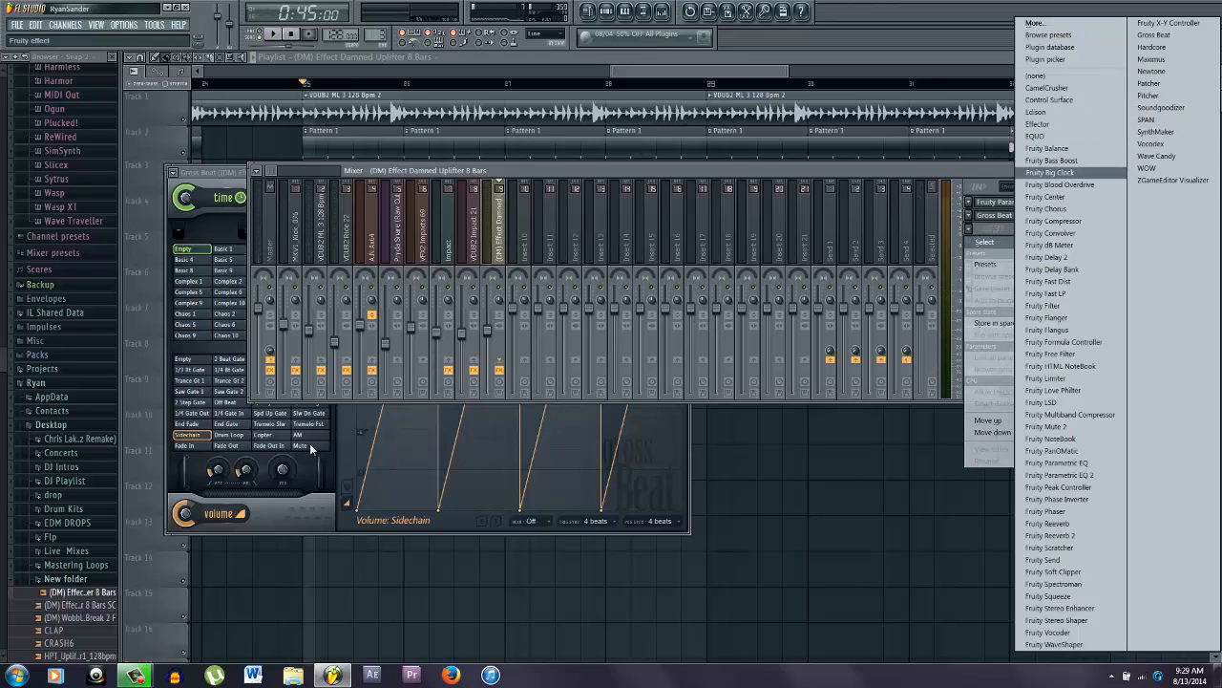
left_click(184, 514)
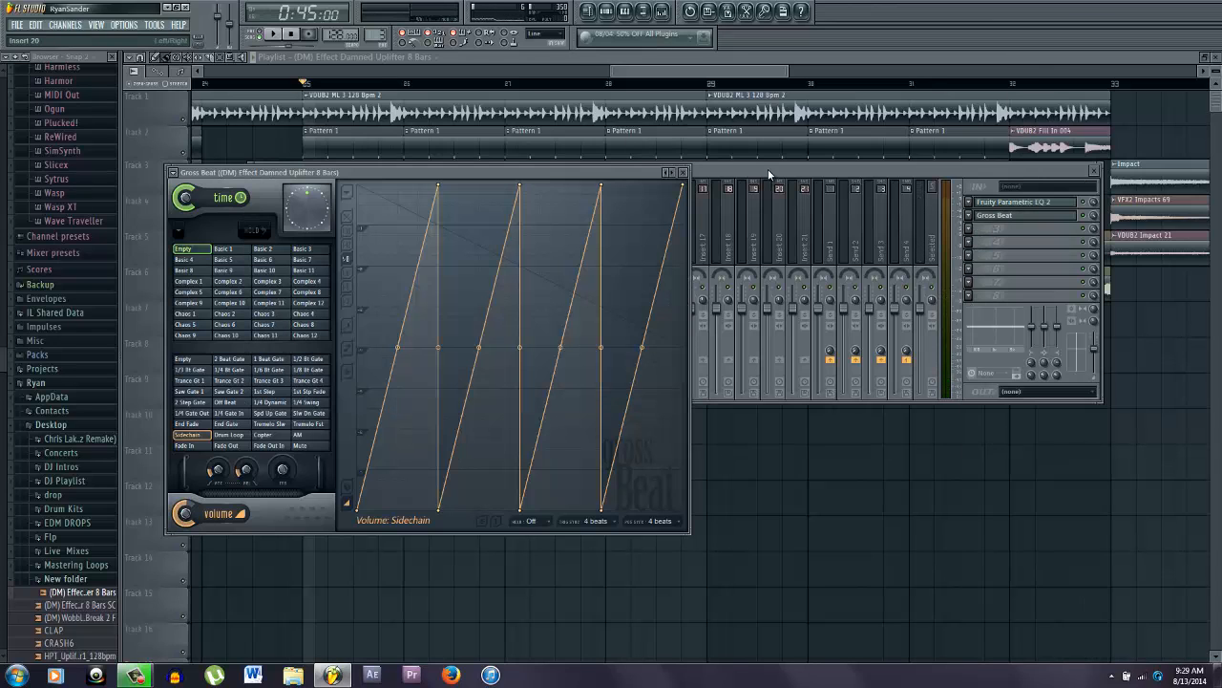
- Insert Fruity Reeverb in the third effect slot of the uplifter's mixer track and return to the playlist
left_click(976, 235)
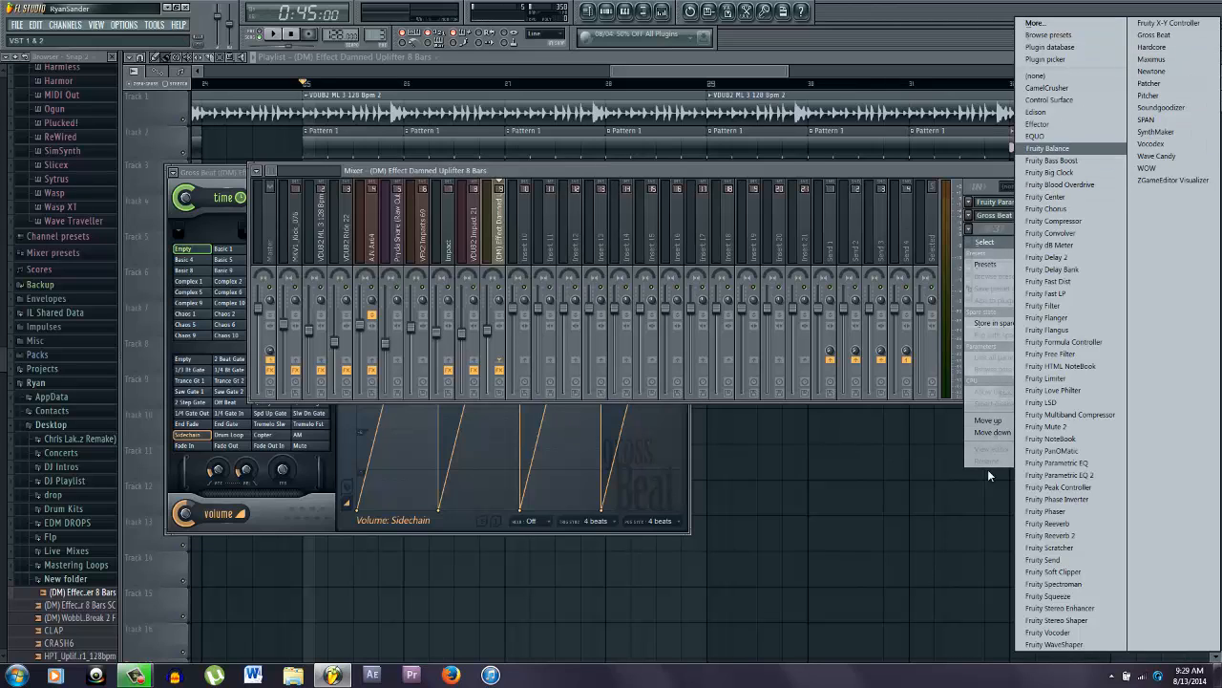
left_click(1049, 523)
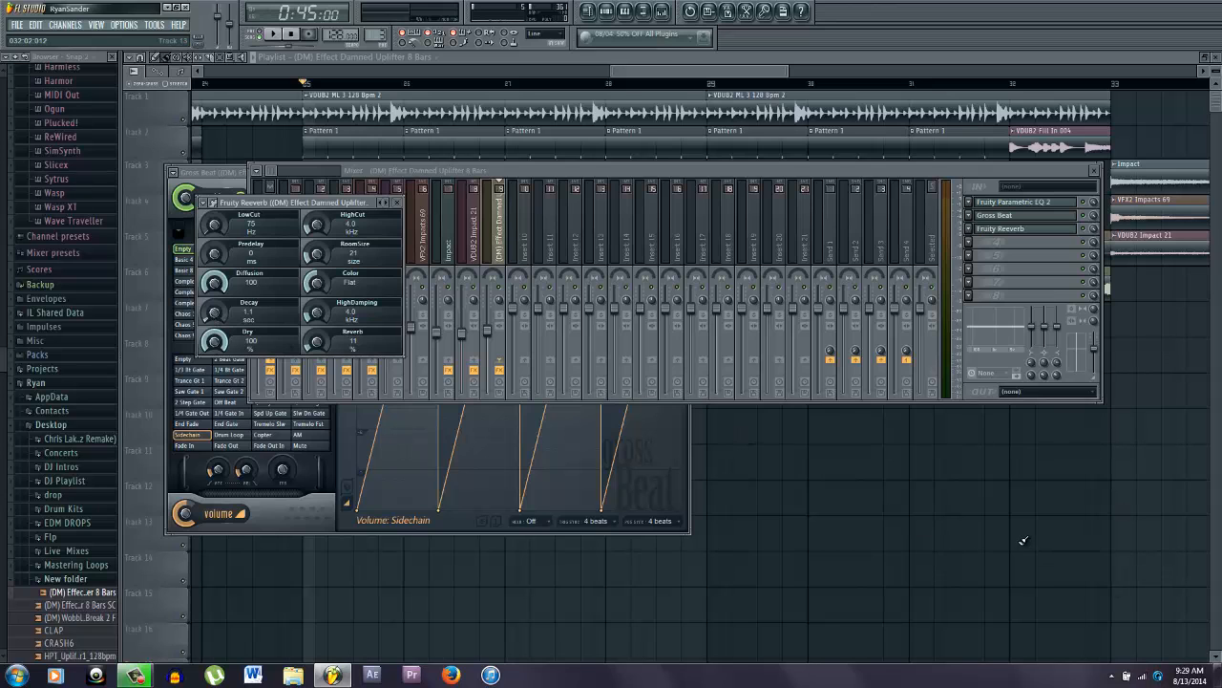
key("F12")
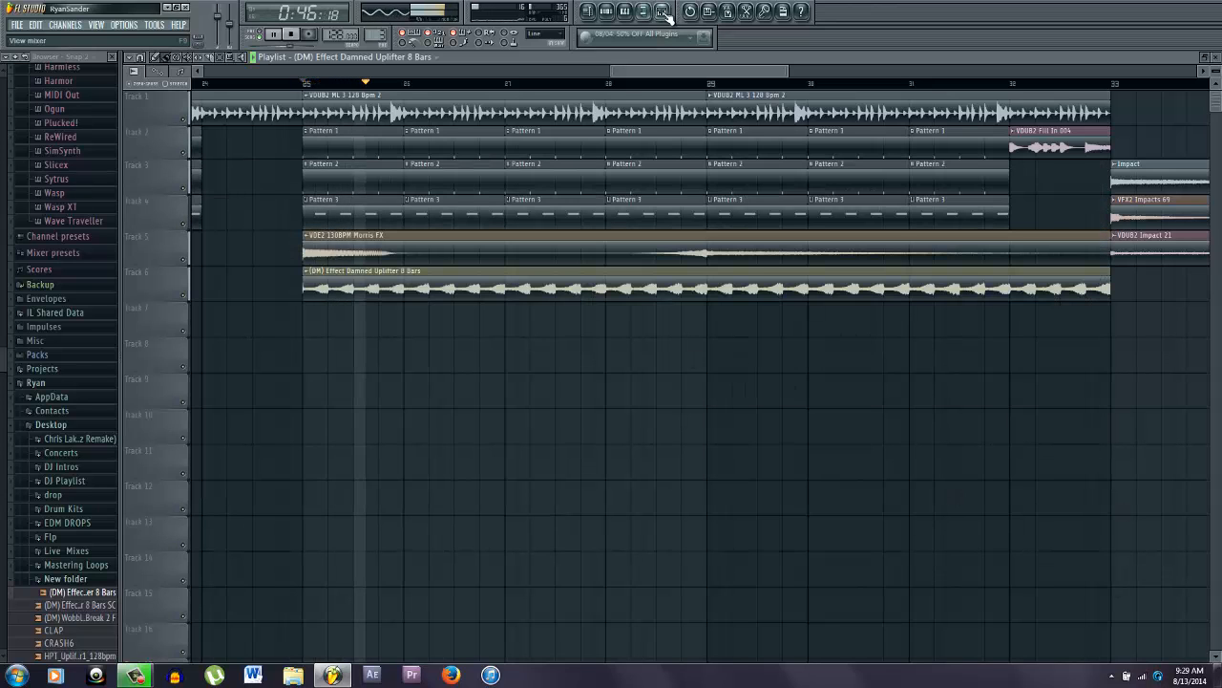
- Insert Fruity Chorus in the fourth effect slot of the uplifter's mixer track and step through its presets during playback
left_click(662, 10)
left_click(983, 242)
mouse_move(1001, 256)
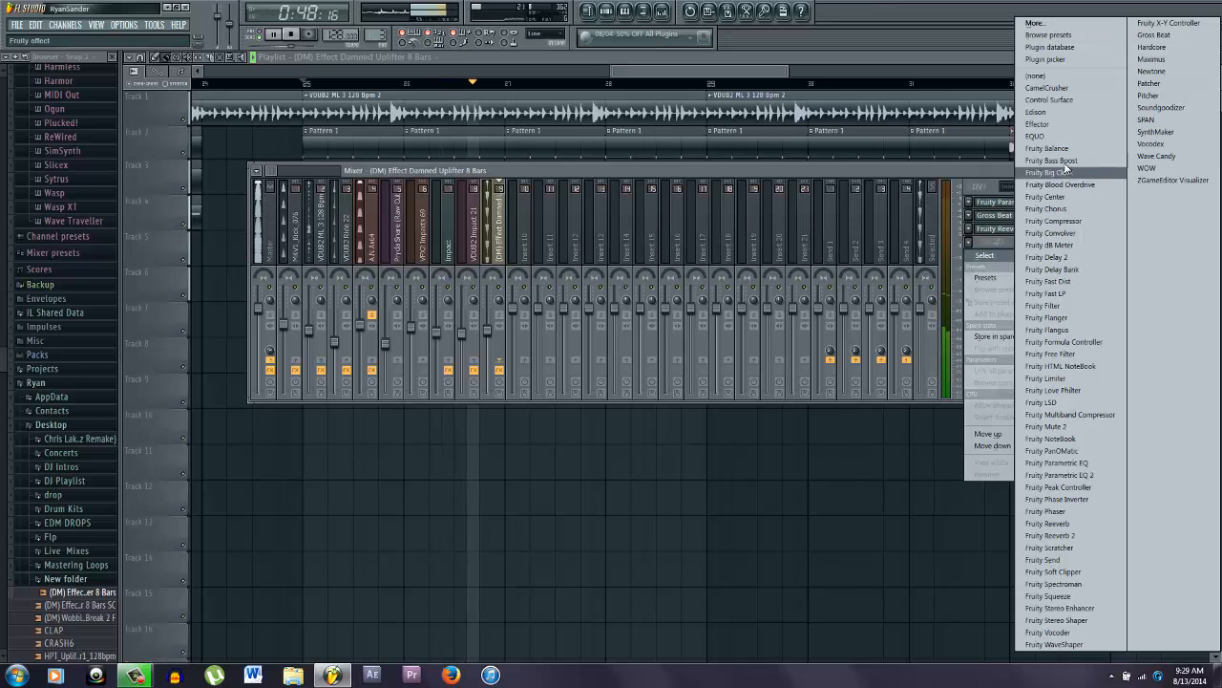
left_click(1056, 208)
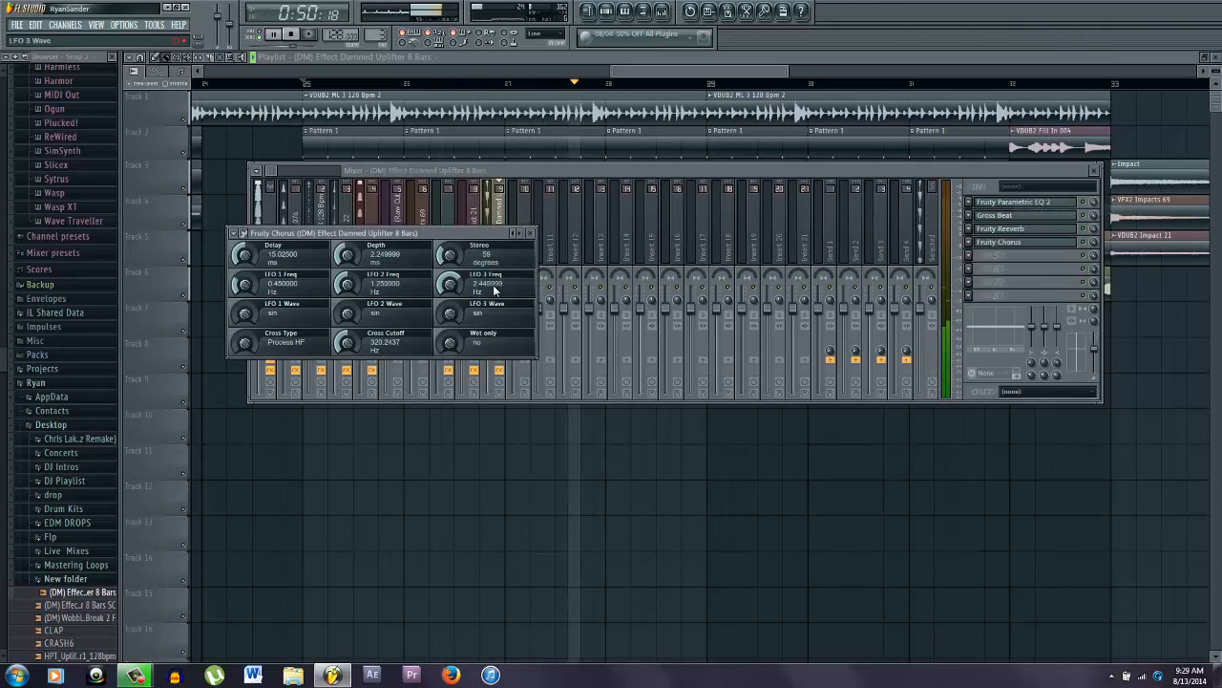
left_click(518, 233)
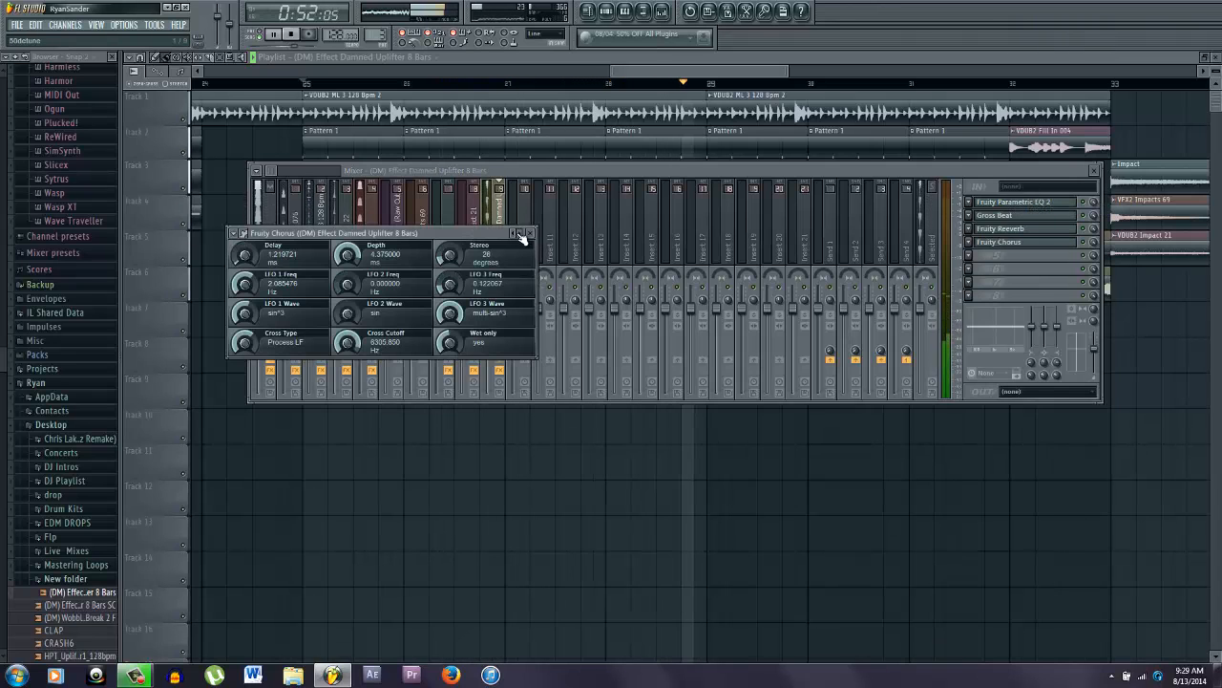
left_click(519, 233)
- Stop playback, solo Track 6 with the uplifter in the playlist, and play it from bar 25
left_click(290, 35)
left_click(291, 34)
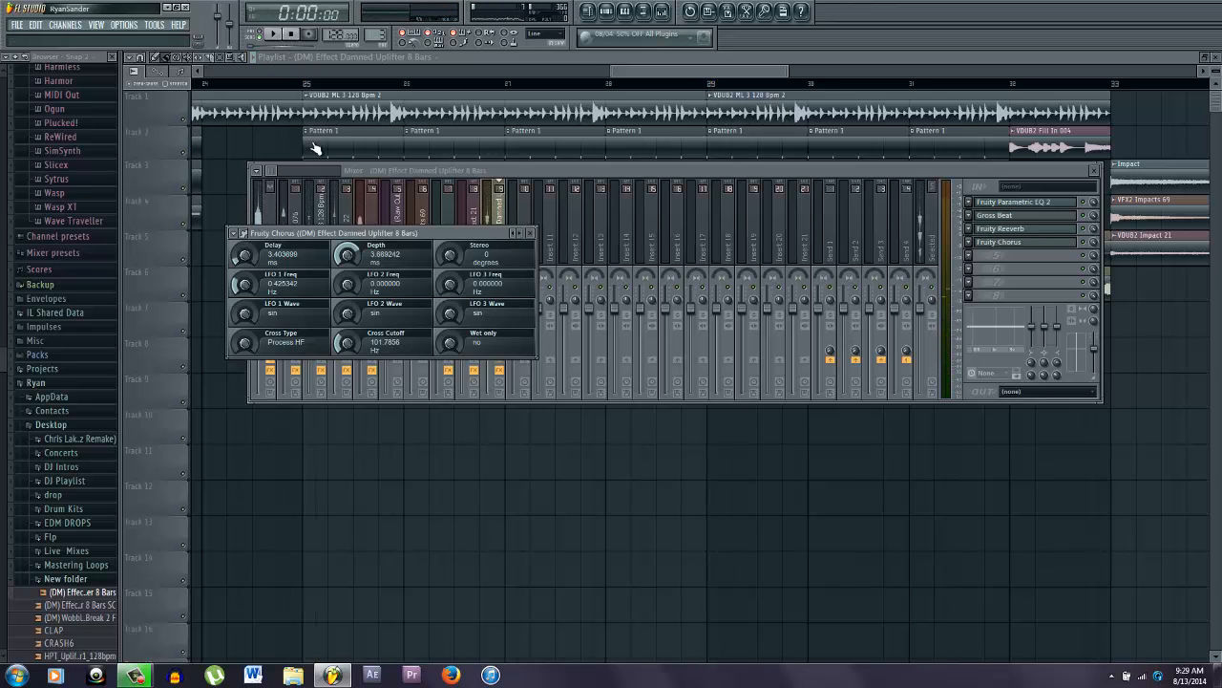
left_click(641, 73)
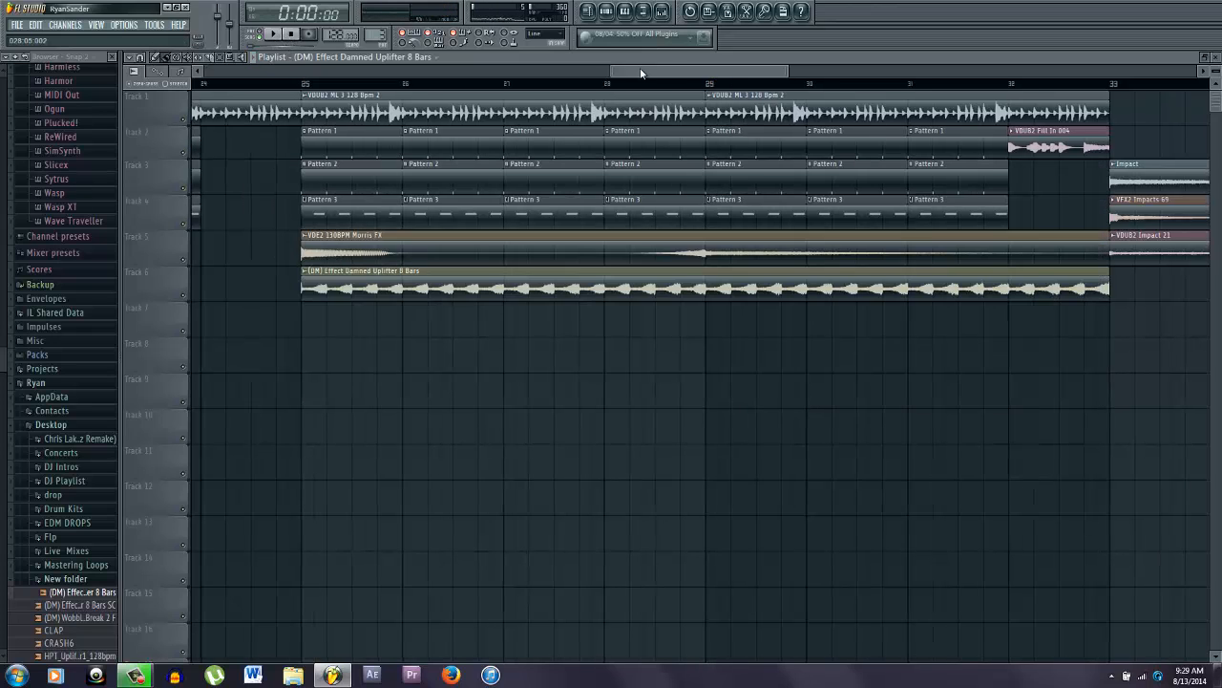
right_click(183, 294)
left_click(304, 84)
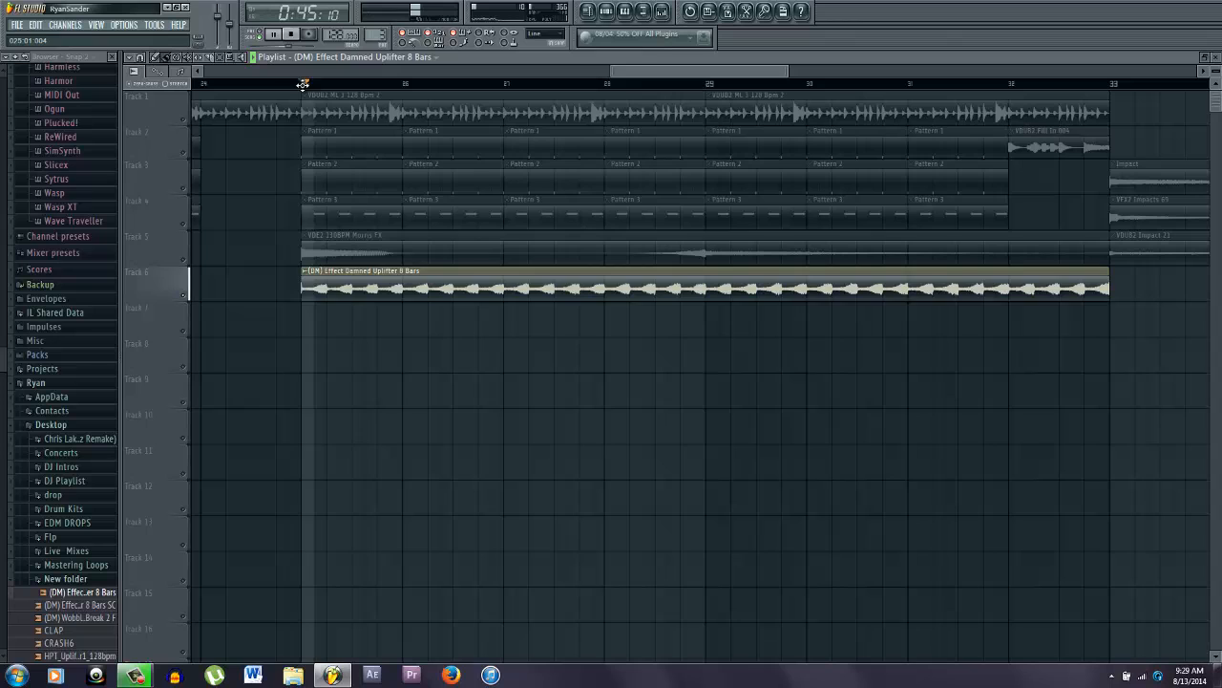
- Switch the uplifter's Fruity Chorus to the preset with 15.025 ms delay and lower the cross cutoff to about 166 Hz
left_click(663, 13)
left_click(998, 241)
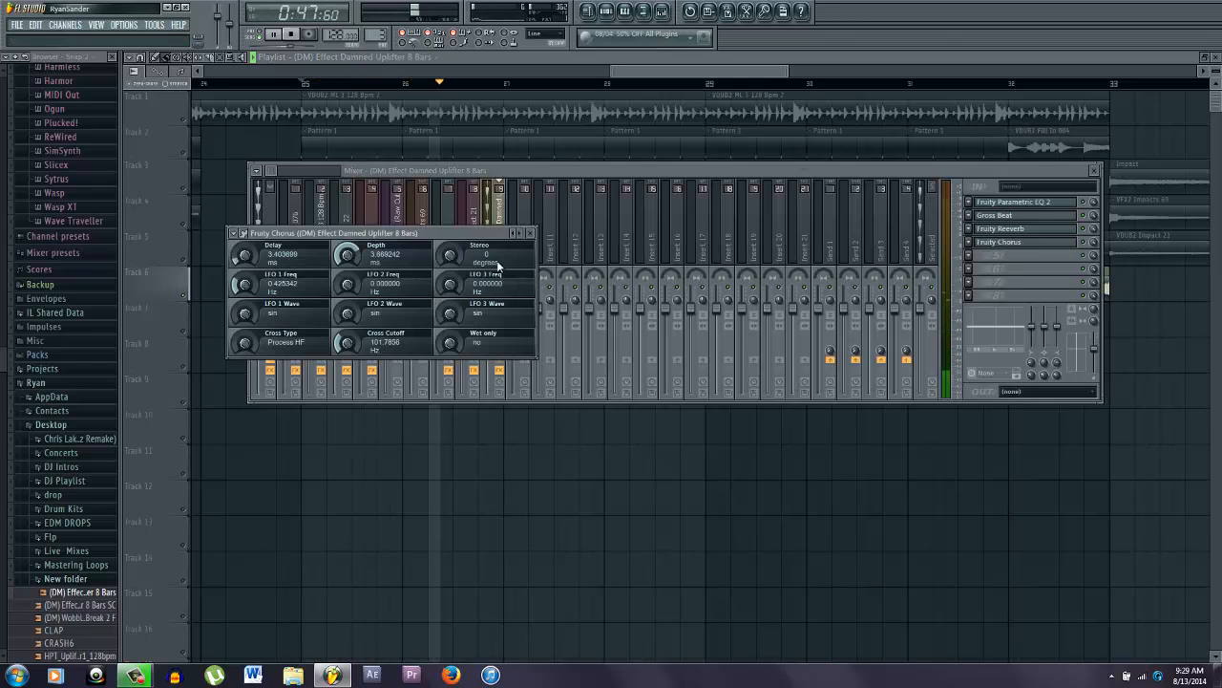
left_click(520, 236)
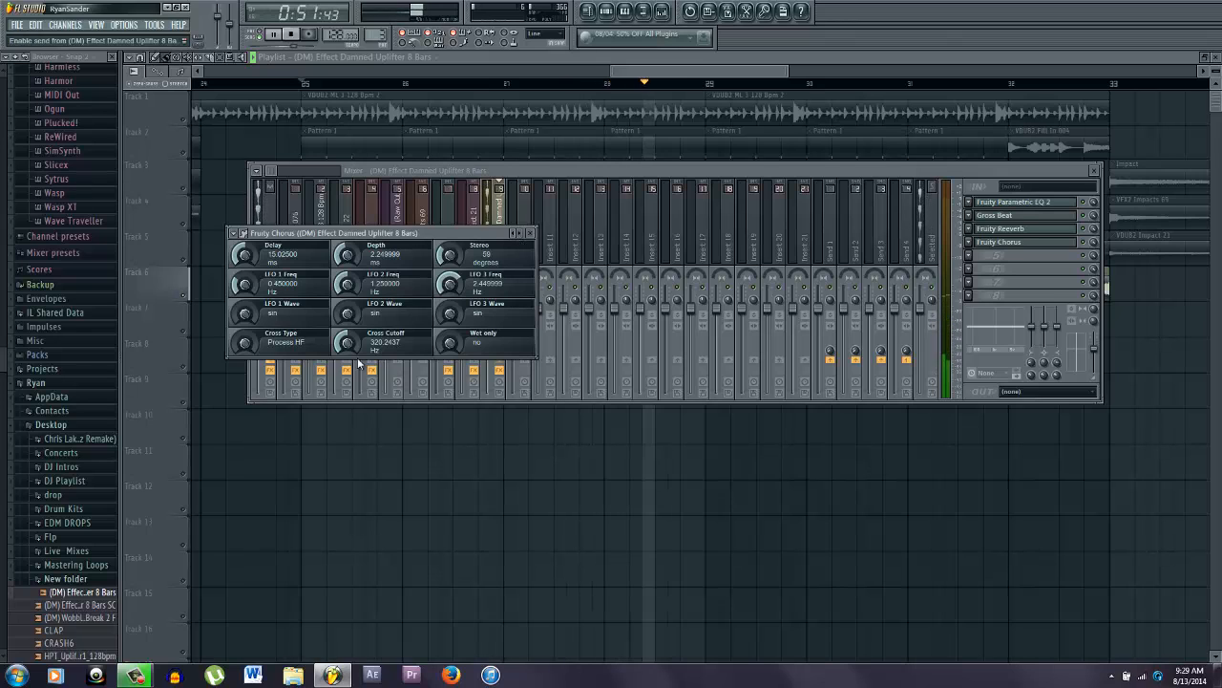
left_click_drag(346, 341, 349, 354)
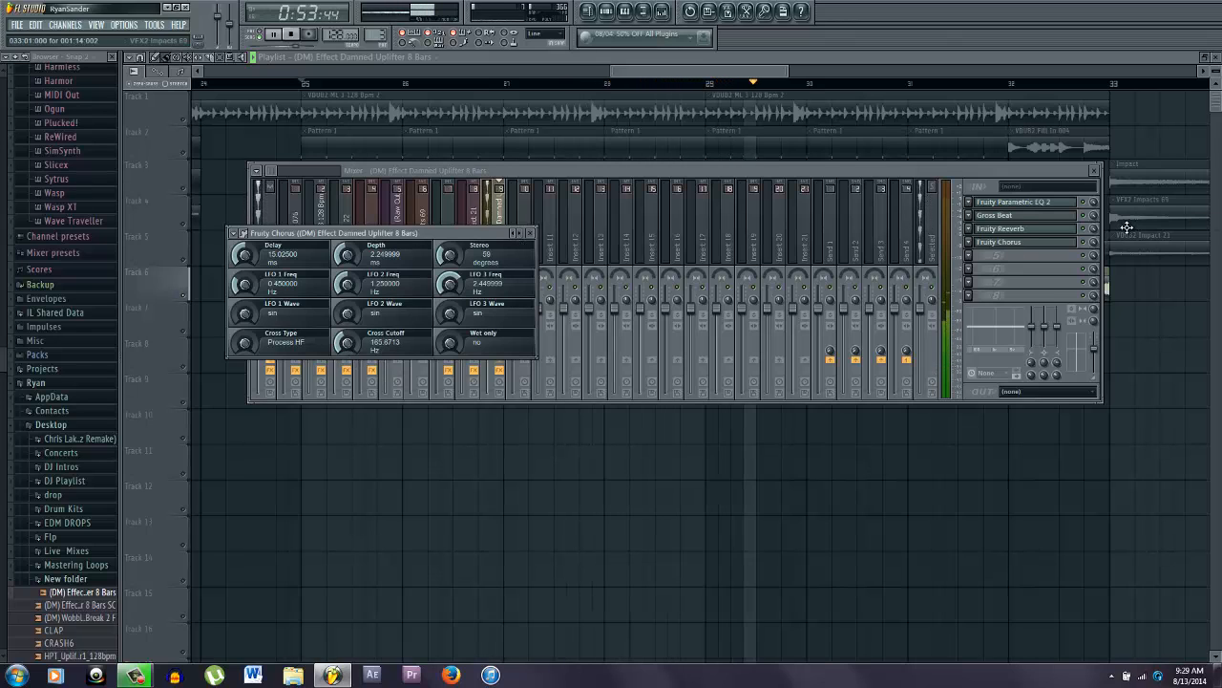
left_click(1099, 243)
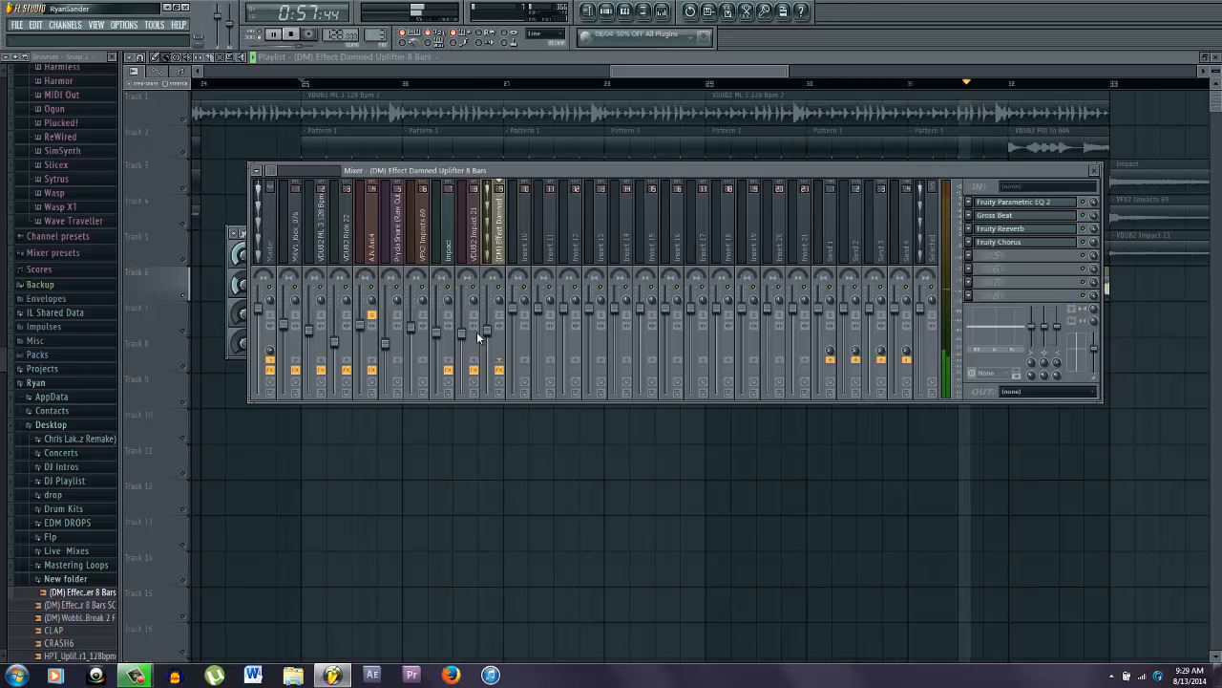
- Set the uplifter's Fruity Reeverb to room size 17 and decay 1.9 s, and raise its reverb level
left_click(1003, 228)
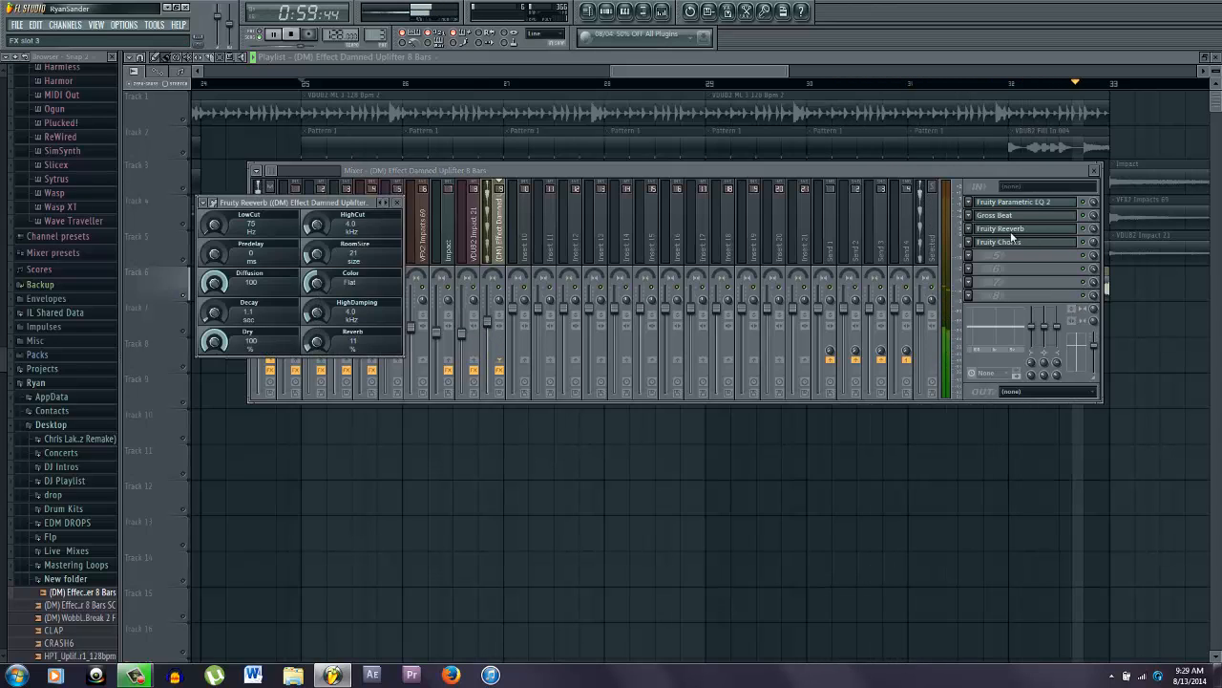
left_click_drag(316, 253, 316, 249)
key("space")
left_click_drag(214, 317, 213, 311)
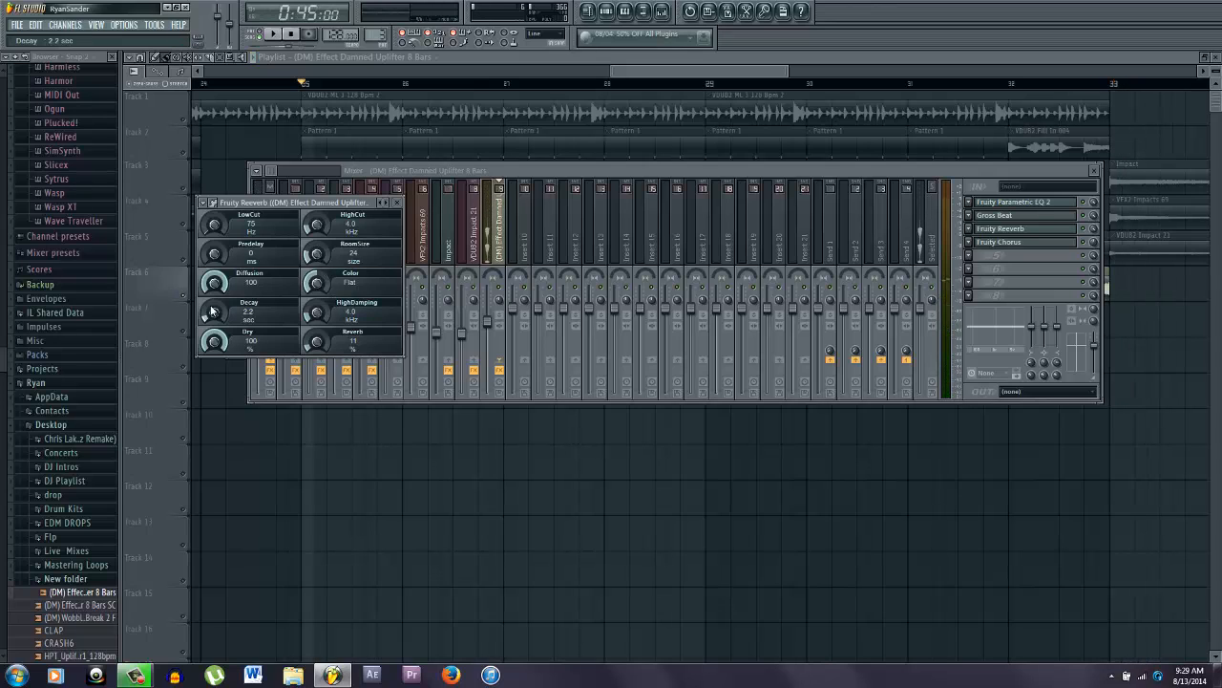
key("space")
left_click_drag(320, 348, 320, 339)
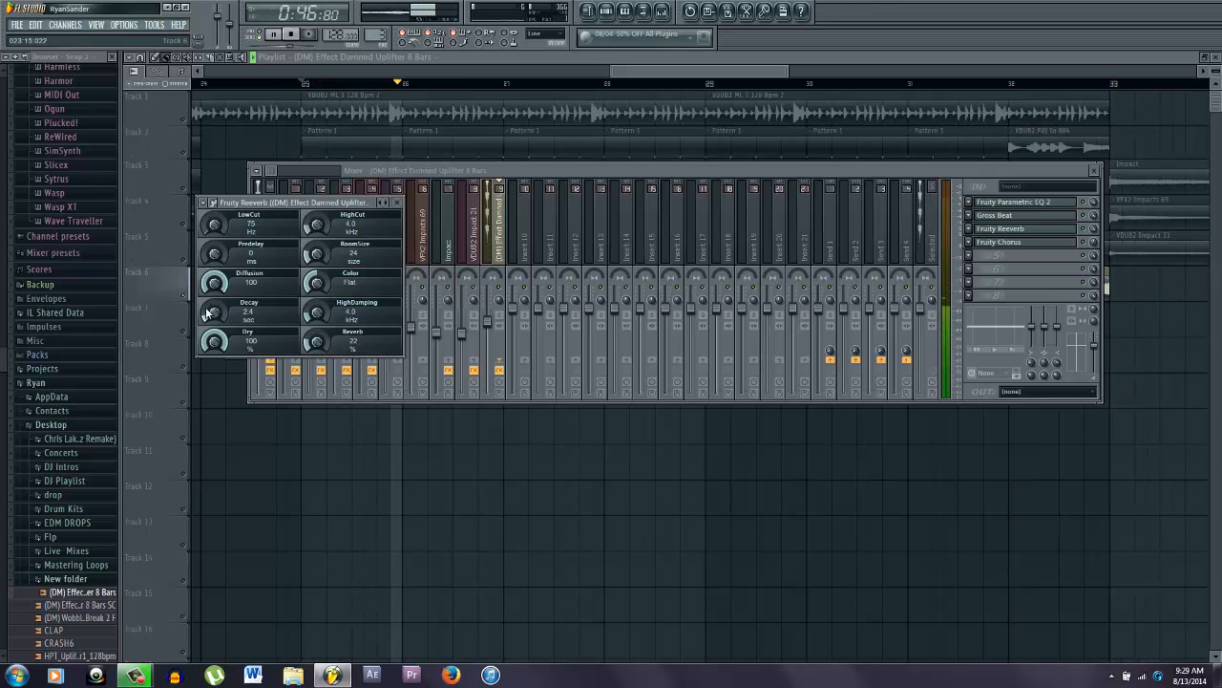
left_click_drag(213, 310, 212, 314)
left_click_drag(310, 251, 310, 259)
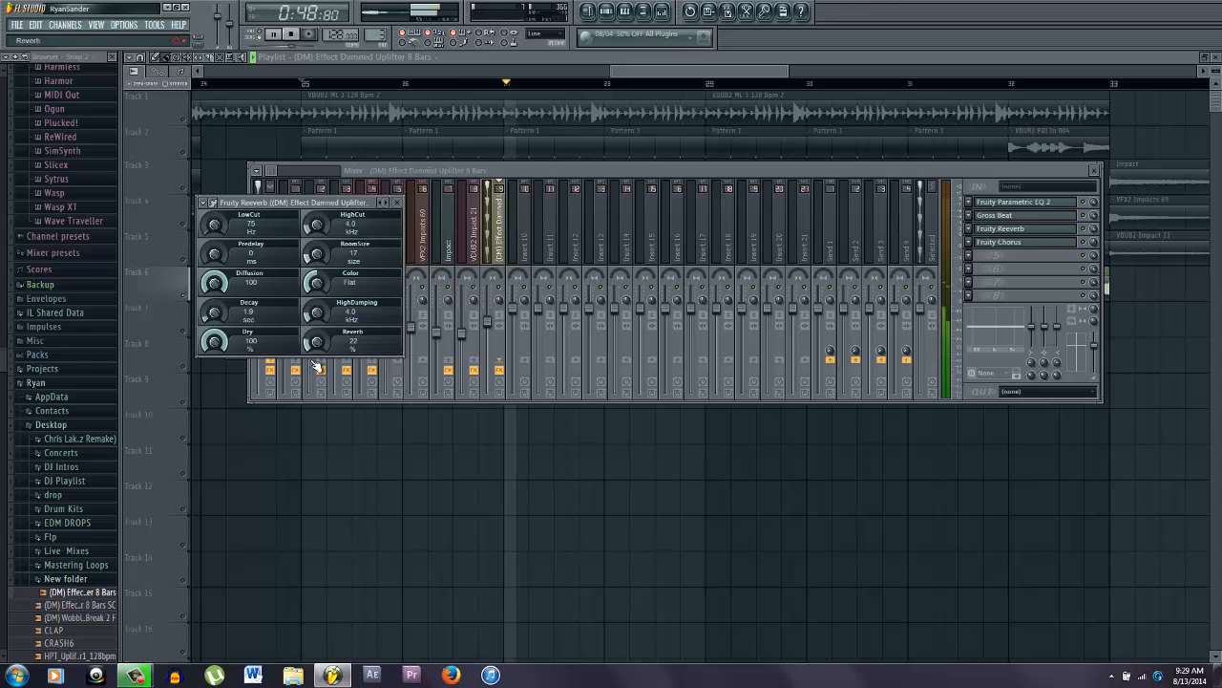
left_click_drag(321, 341, 321, 344)
- Unsolo Track 6 and play the full arrangement from bar 25 through the drop impacts
key("F12")
key("space")
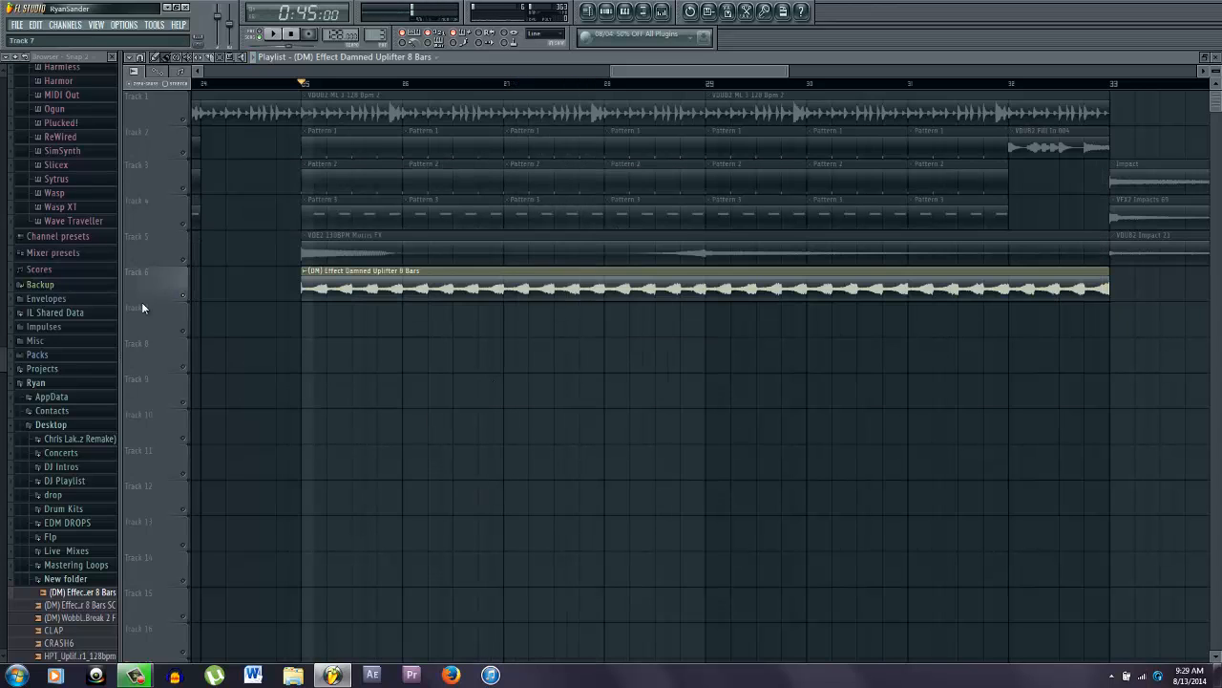
key("space")
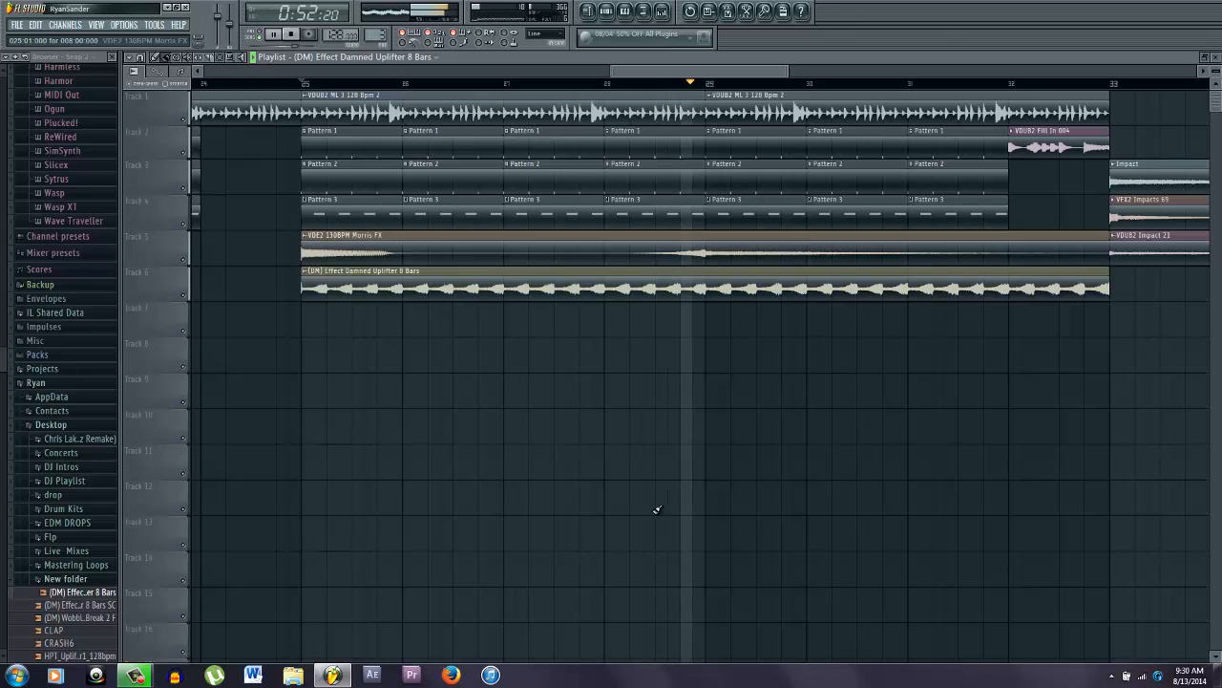
scroll(645, 490, "down", 5)
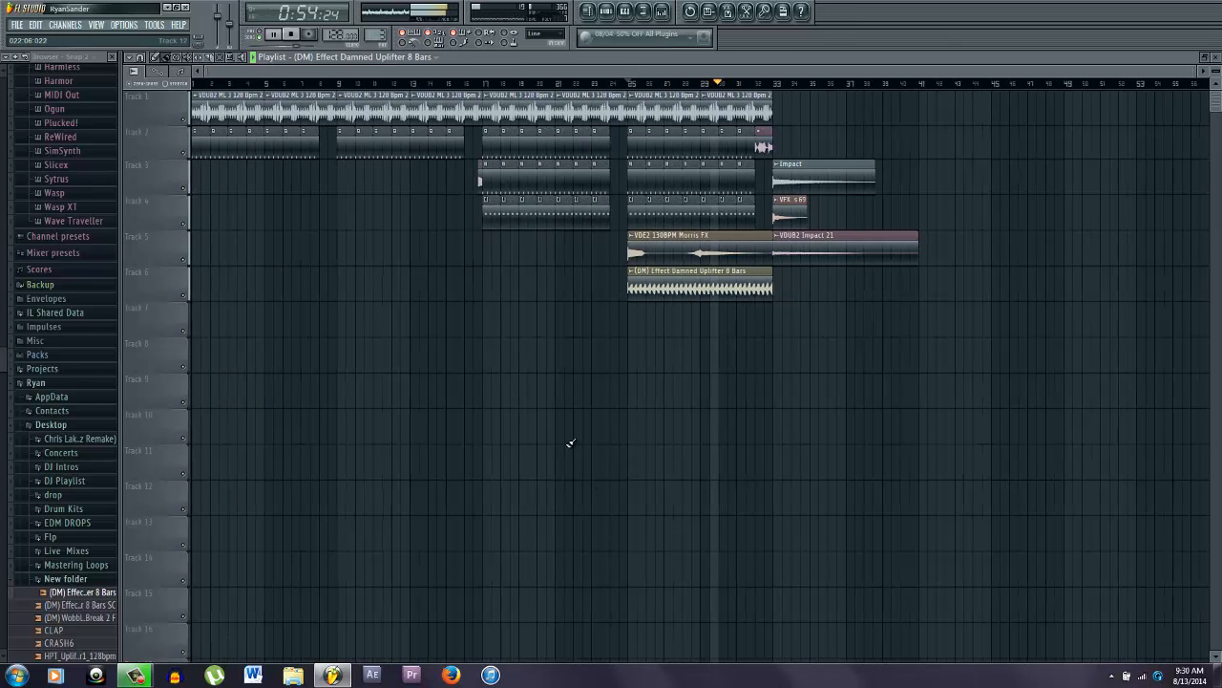
left_click(666, 14)
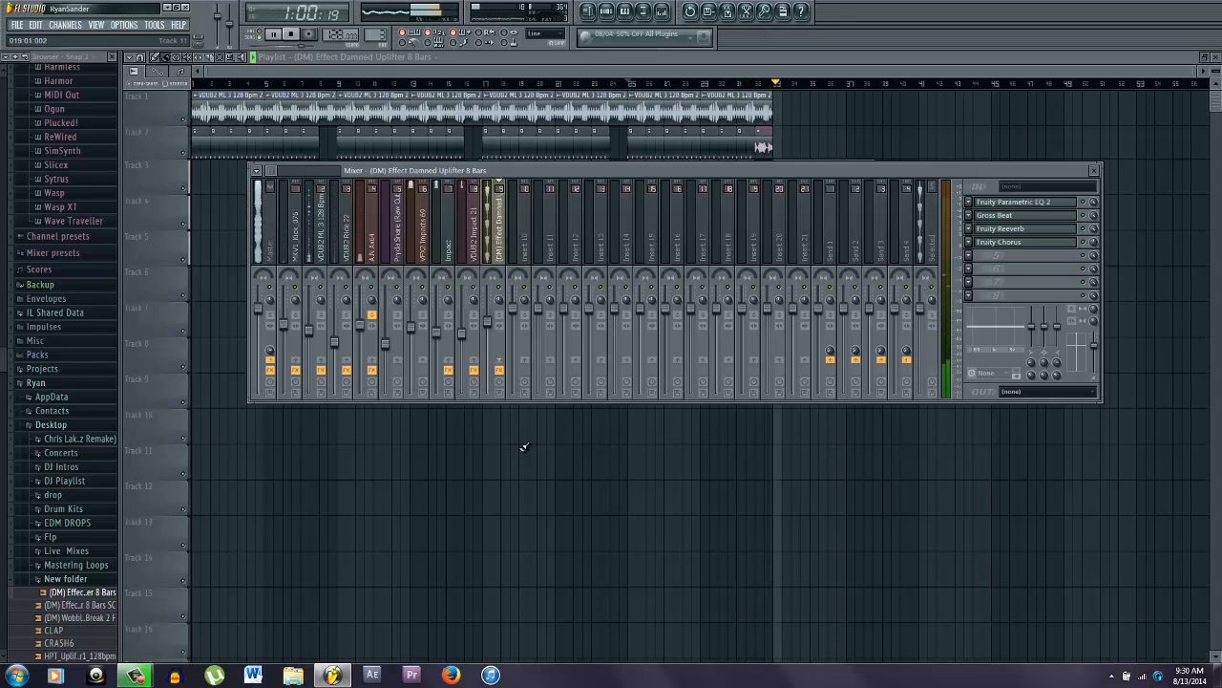
key("F9")
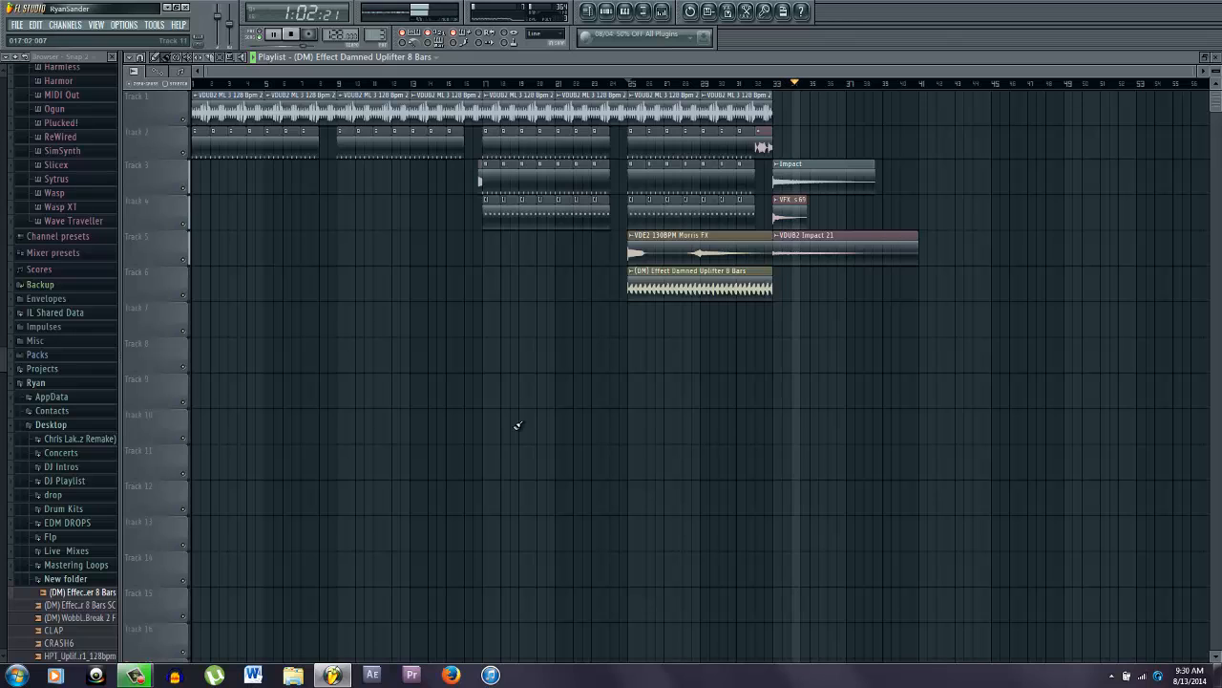
- Insert WOW in the third effect slot of the A.N.Ax64 mixer track and load its Antidynamic preset
key("F6")
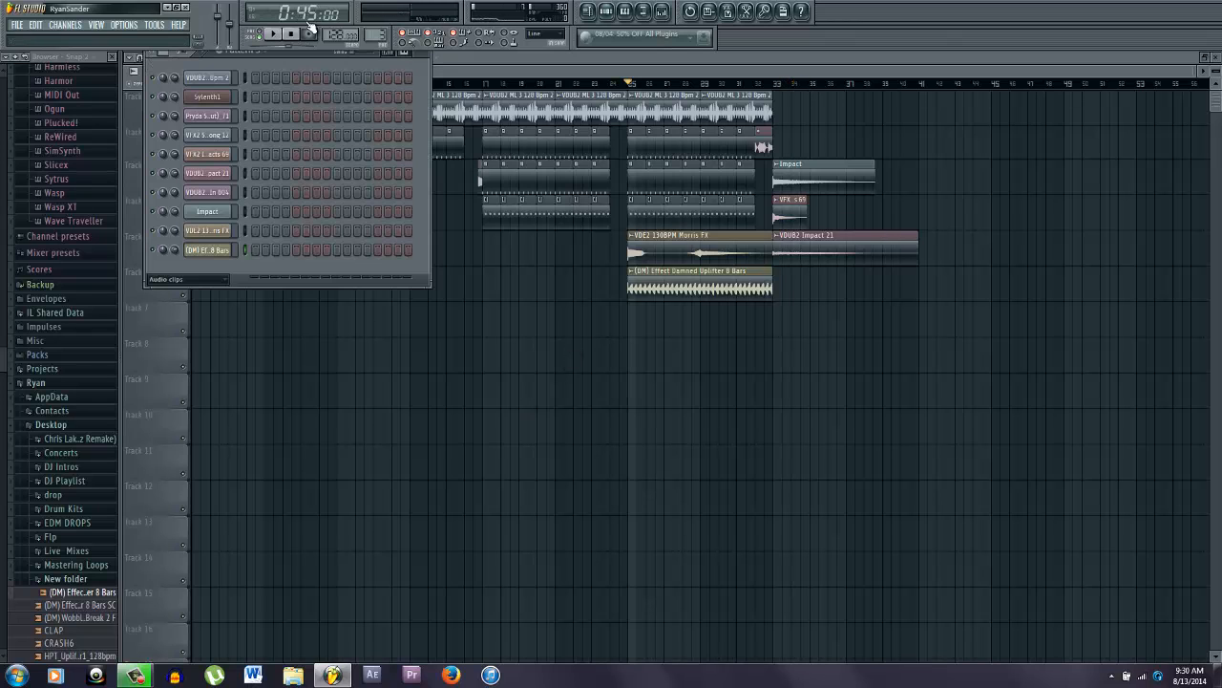
left_click(661, 13)
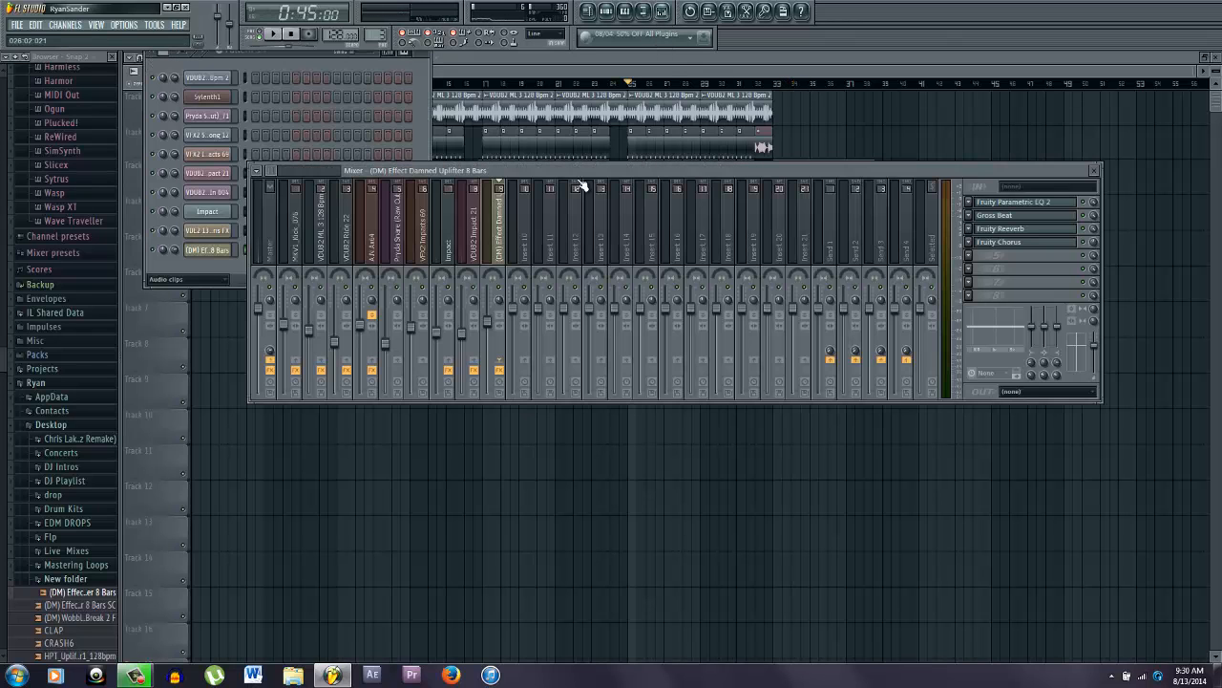
left_click(371, 239)
left_click(978, 231)
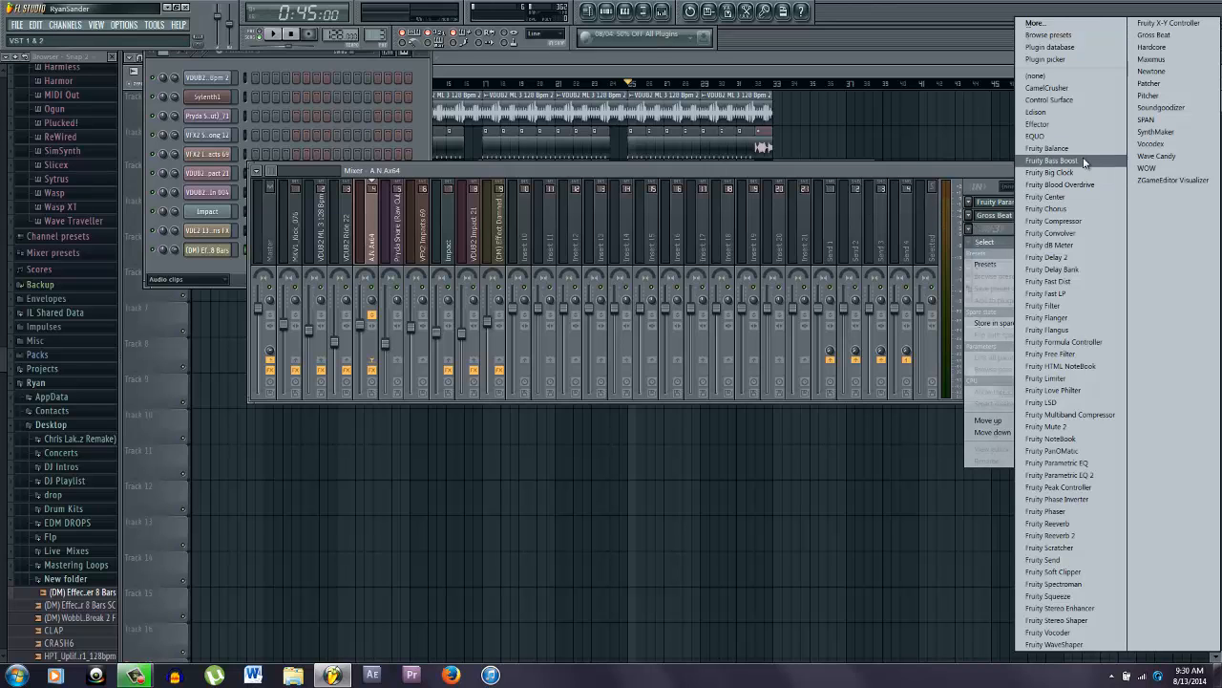
left_click(1146, 153)
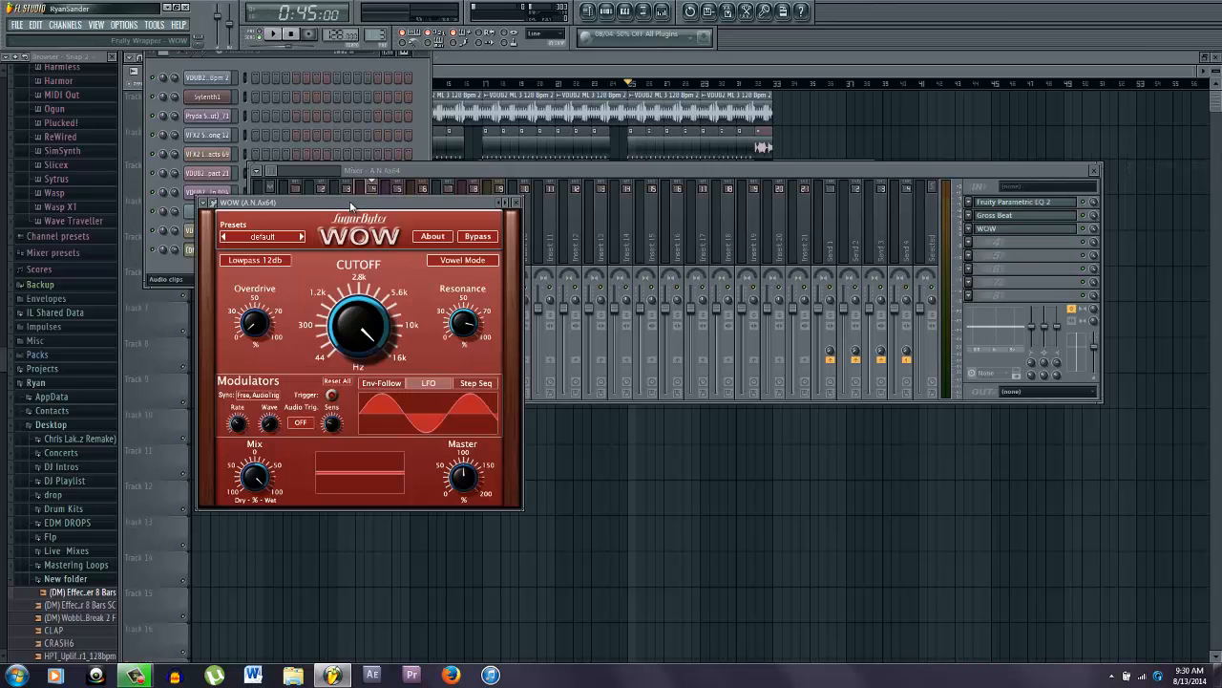
left_click_drag(352, 205, 577, 181)
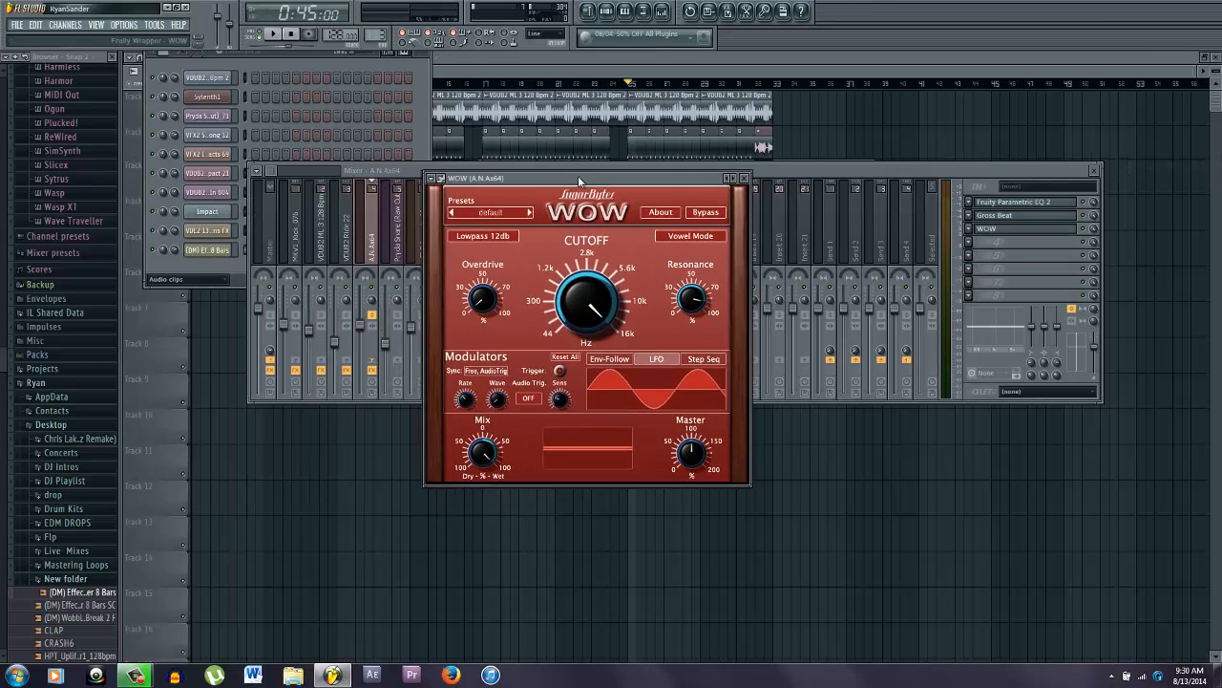
left_click(454, 213)
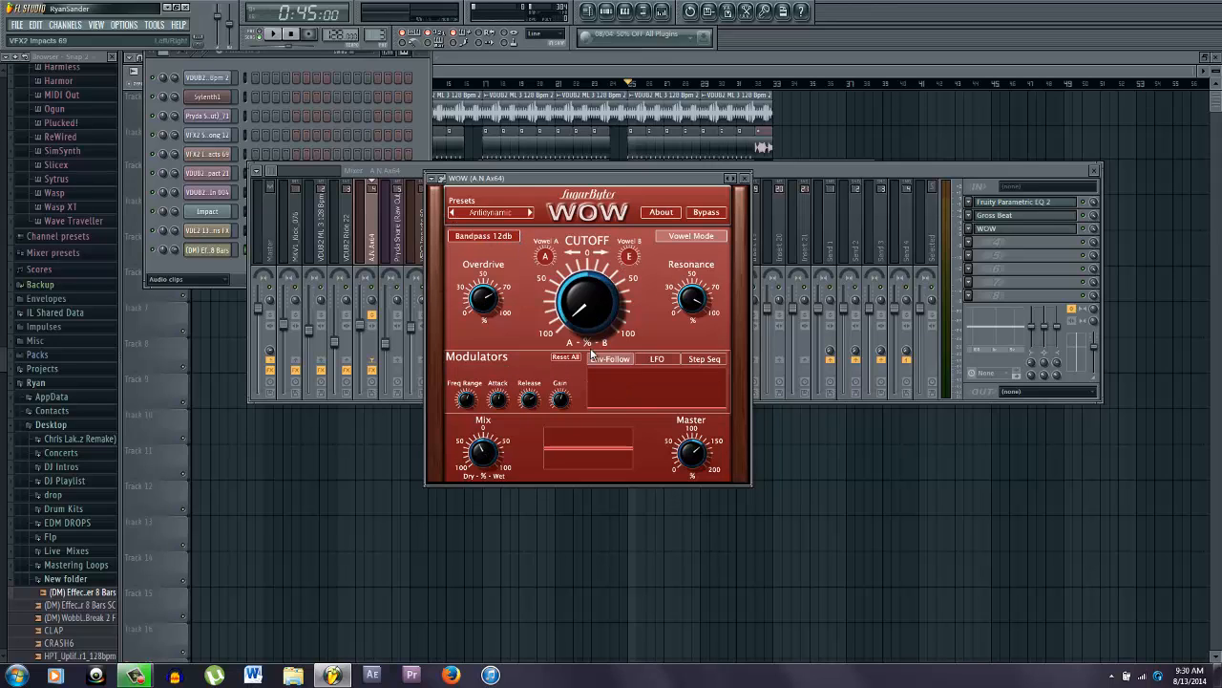
- Open the A.N.Ax64 pattern's notes and raise the vowel cutoff of WOW on its mixer track to about 0.53
left_click(806, 106)
double_click(487, 212)
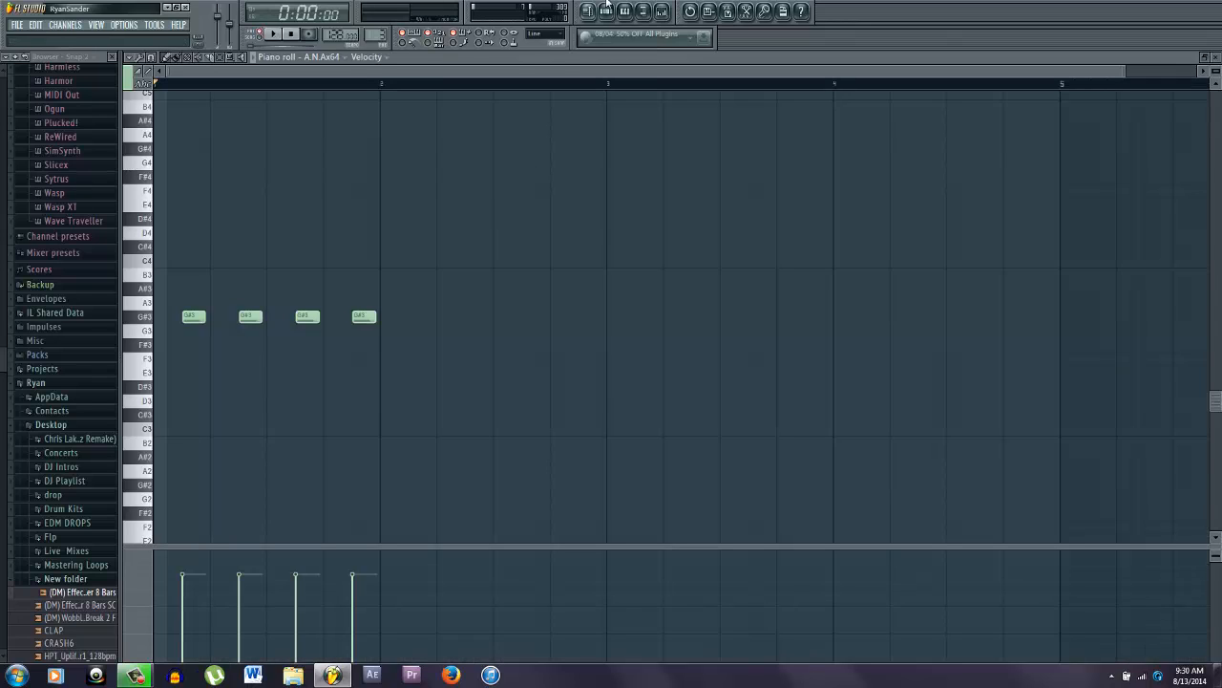
left_click(663, 10)
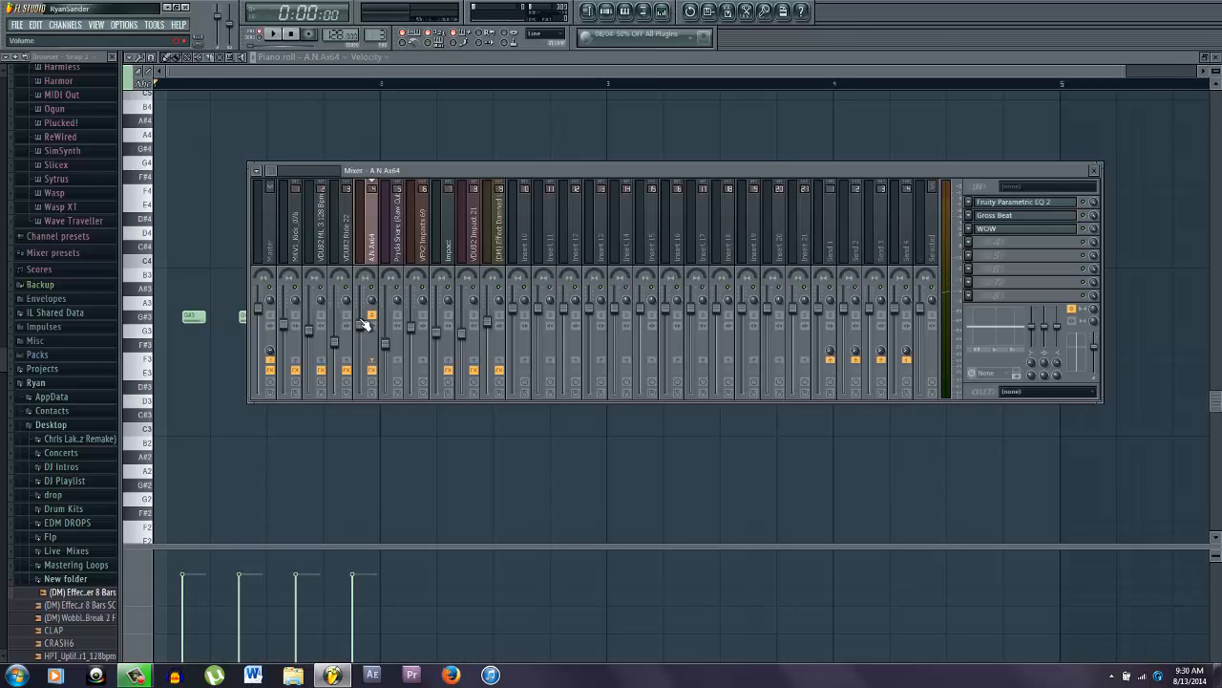
left_click(985, 231)
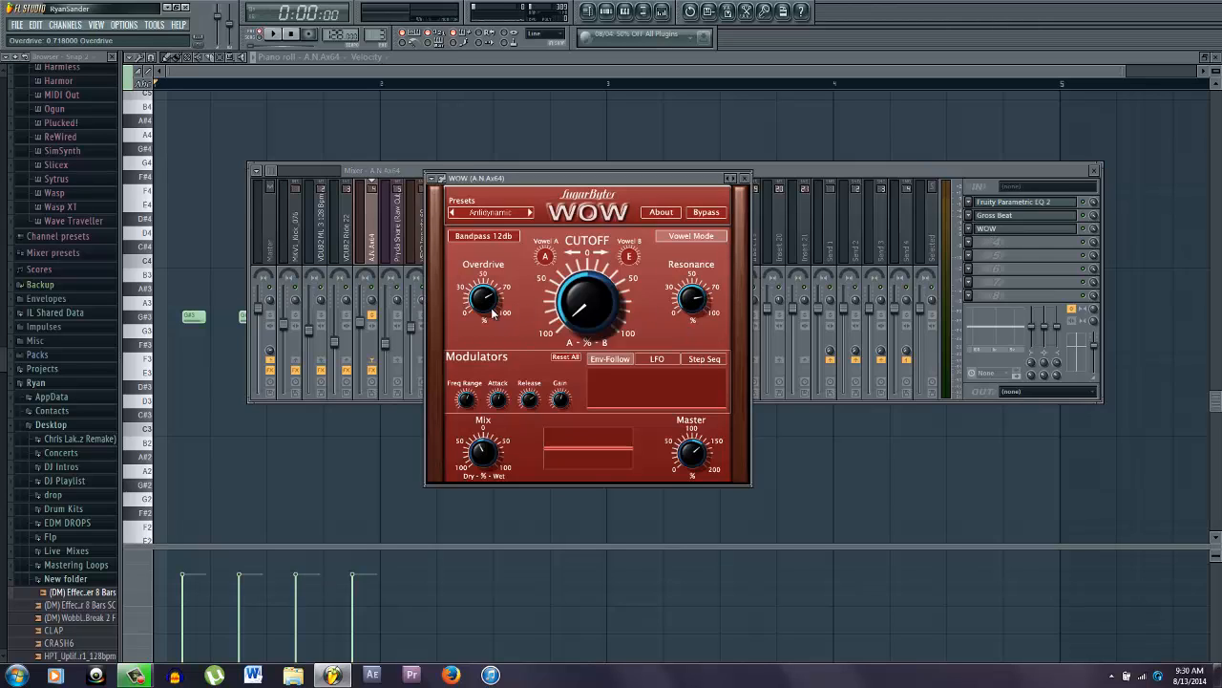
left_click_drag(564, 303, 561, 223)
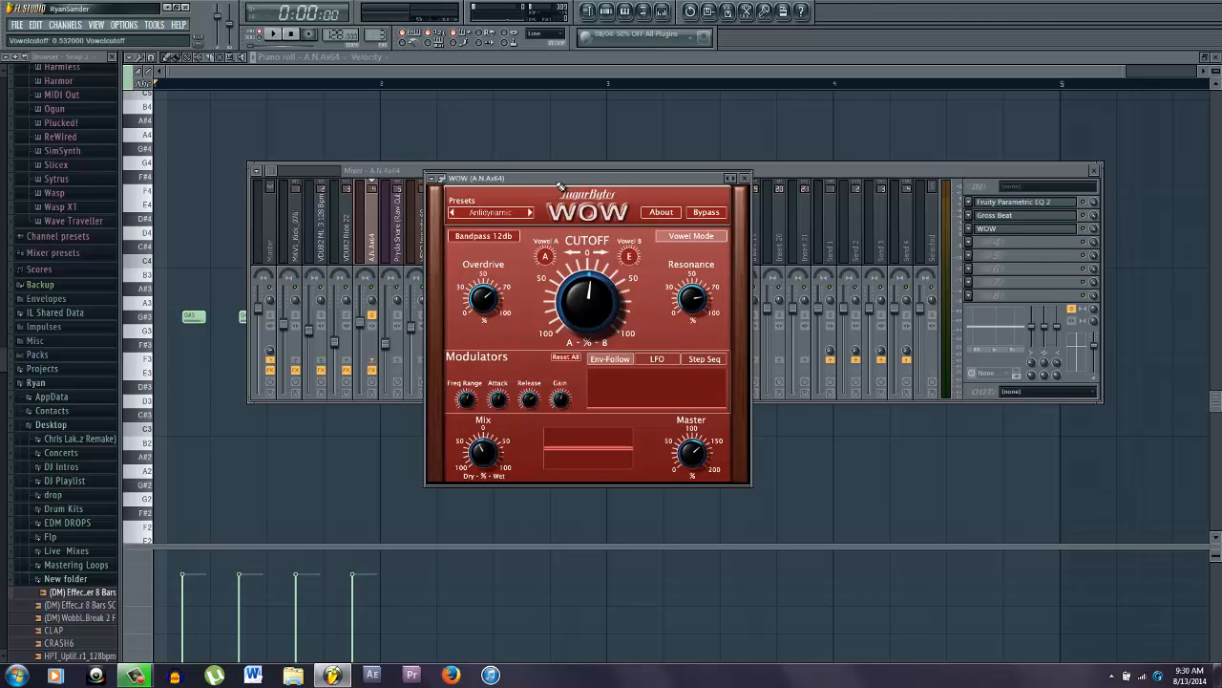
- Play the pattern while lowering WOW's overdrive to about 0.06 and turning the cutoff to about 0.84
left_click(273, 35)
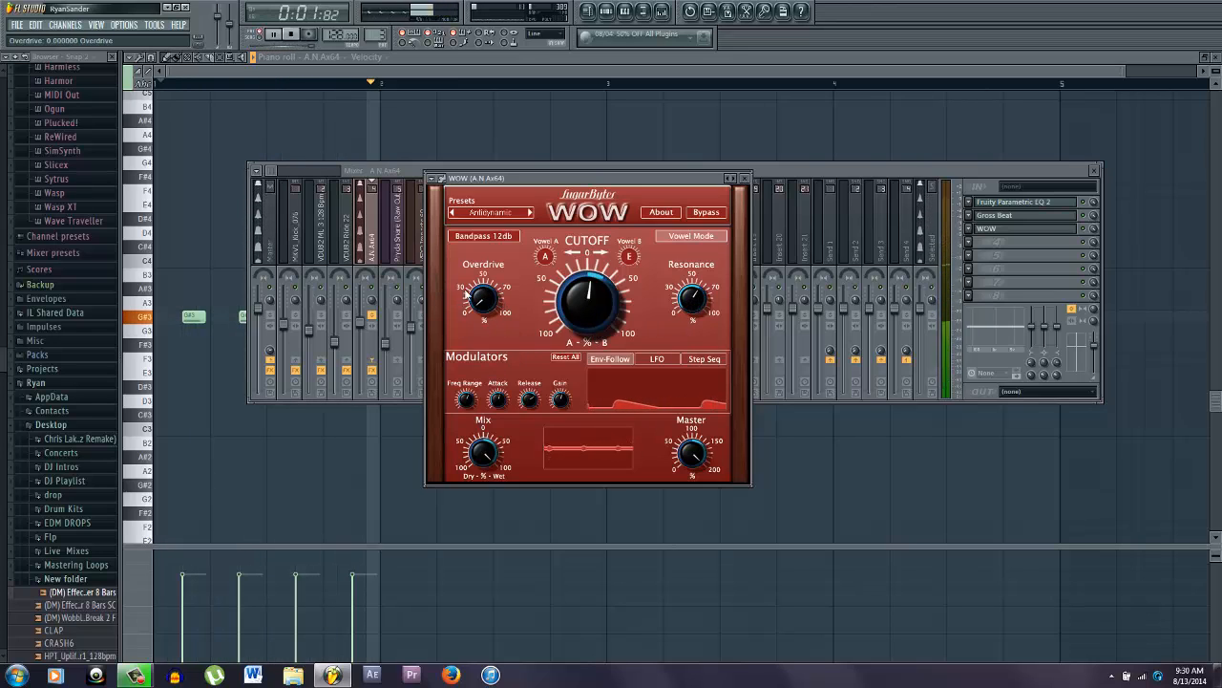
left_click_drag(466, 295, 485, 301)
left_click_drag(600, 285, 622, 284)
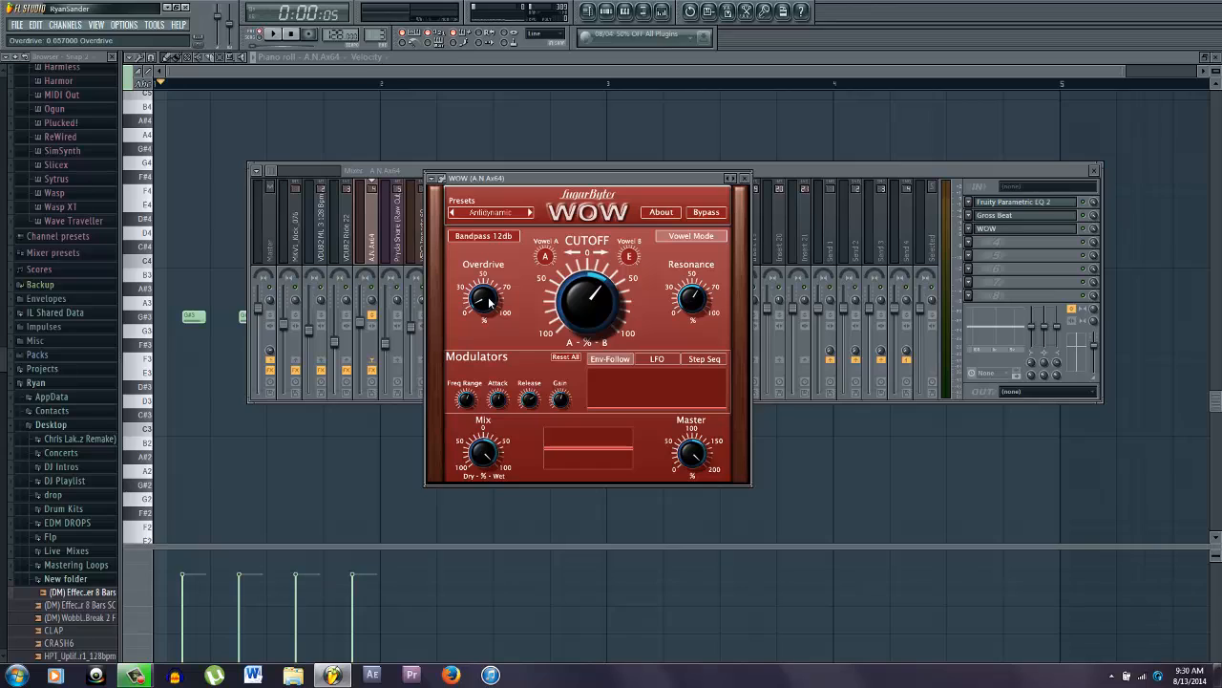
scroll(475, 480, "down", 4)
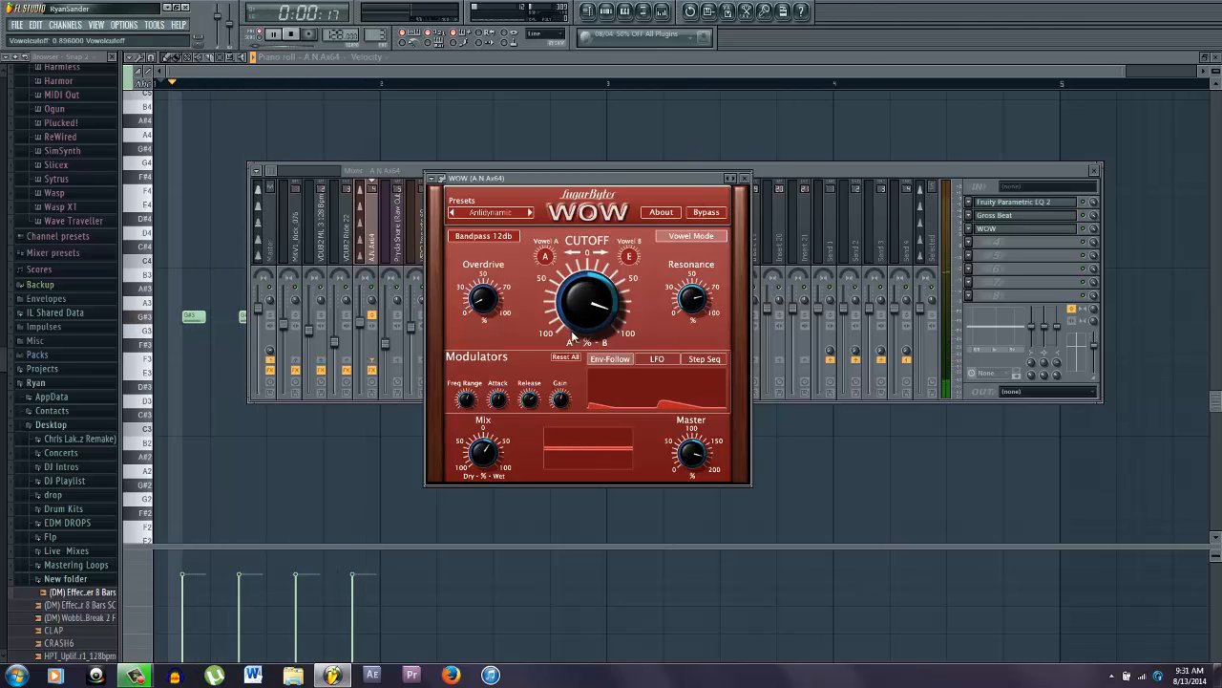
- Set WOW's vowel B to I, overdrive to about 0.14 and dry/wet mix to about 0.56, then stop playback
left_click_drag(577, 344, 577, 319)
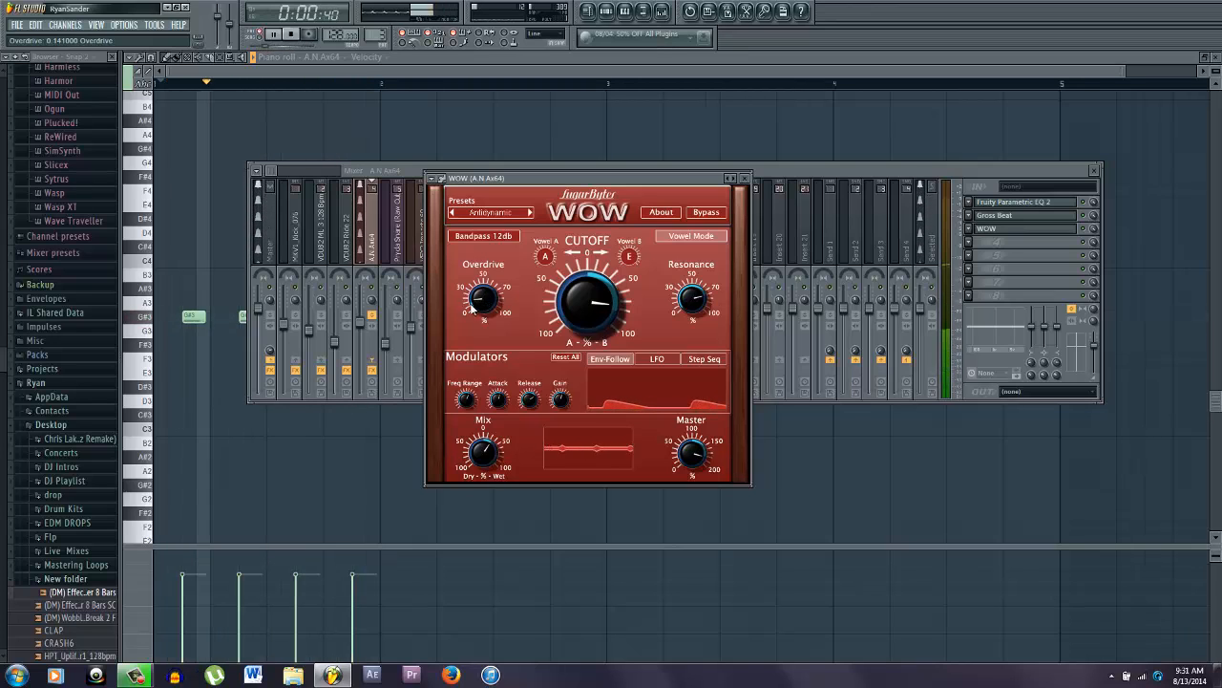
left_click(629, 257)
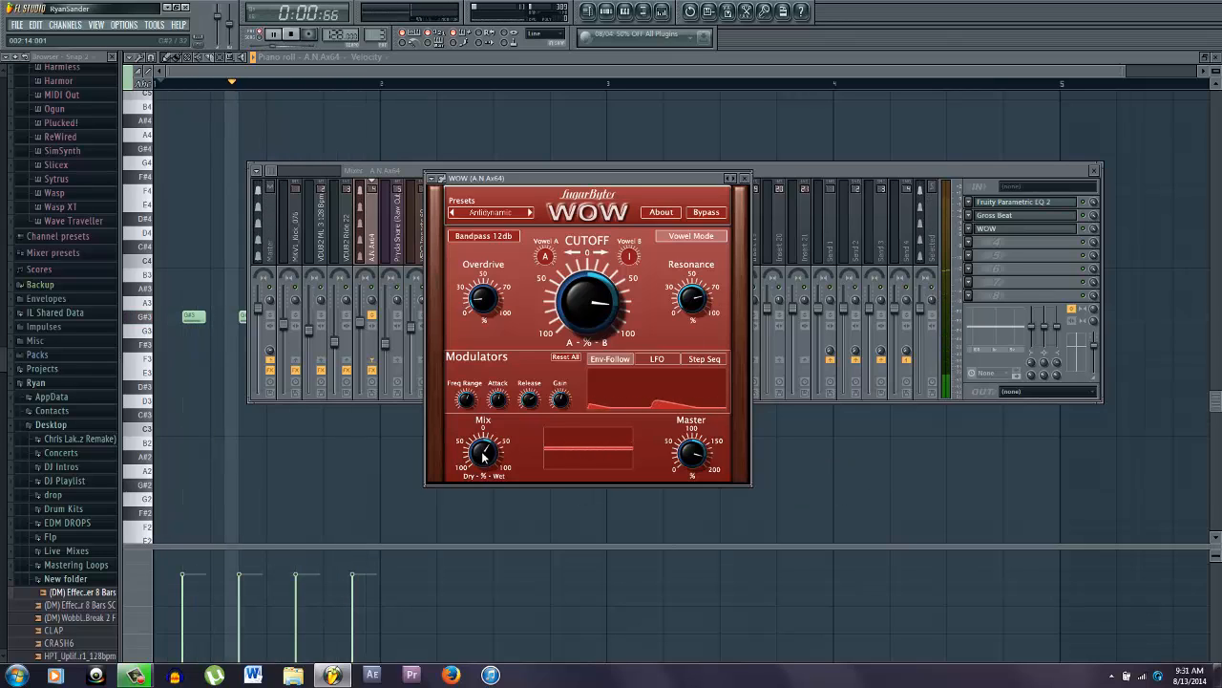
mouse_move(484, 448)
left_mouse_down()
mouse_move(519, 361)
mouse_move(484, 465)
left_mouse_up()
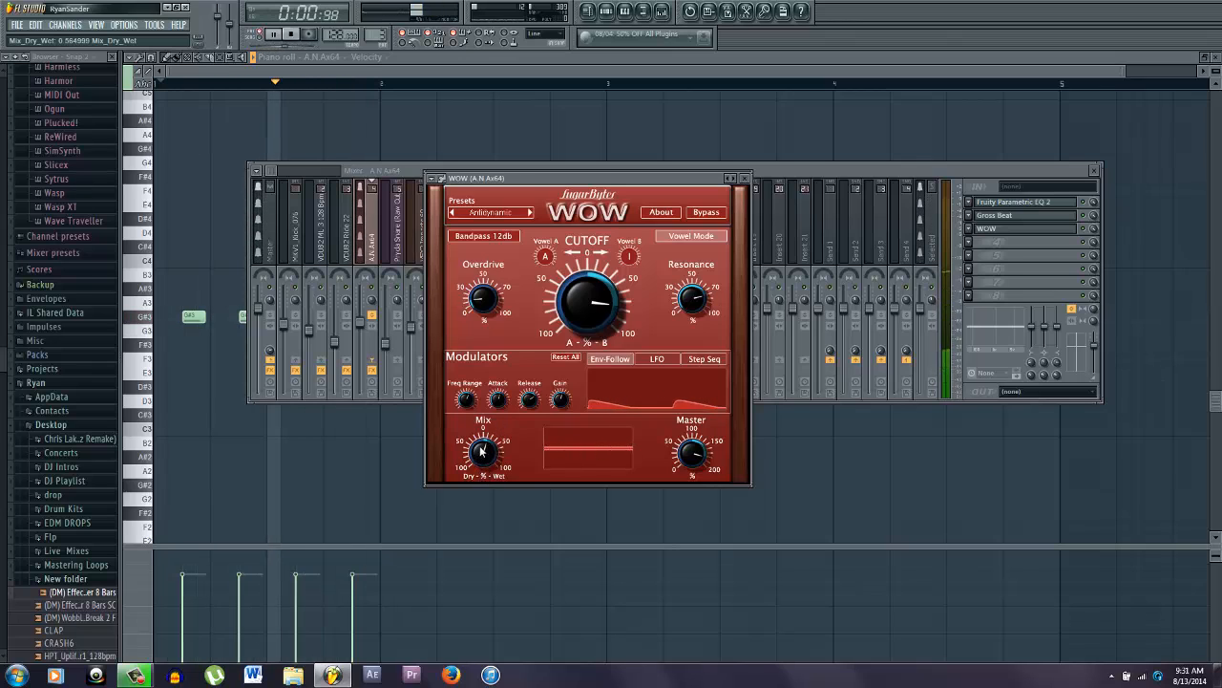
right_click(801, 494)
key("space")
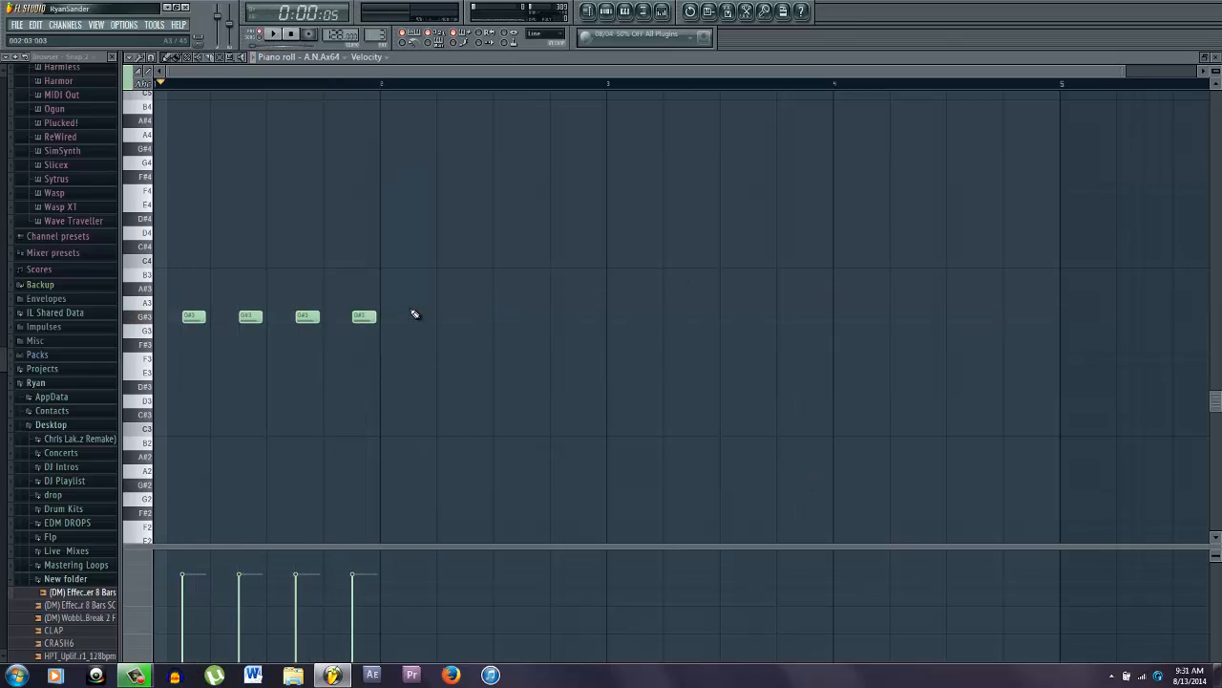
- Play the arrangement from bar 17 and lower the A.N.Ax64 mixer level to about -5.3 dB
key("F6")
key("F5")
left_click(480, 84)
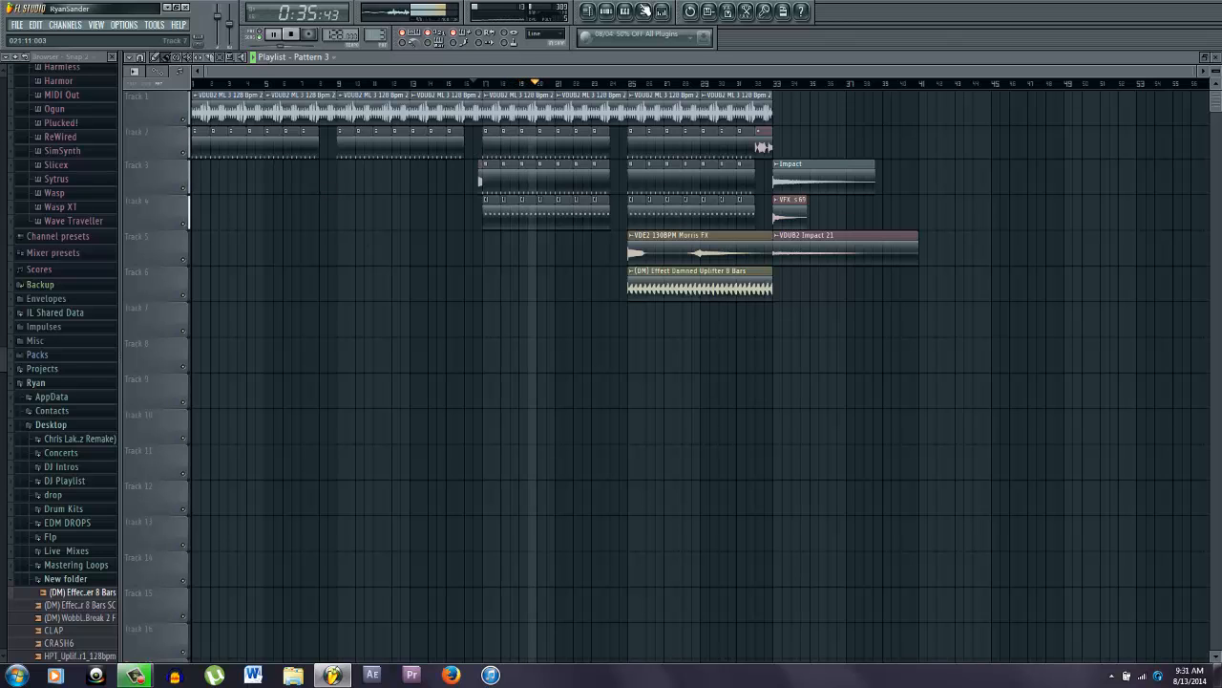
left_click(661, 10)
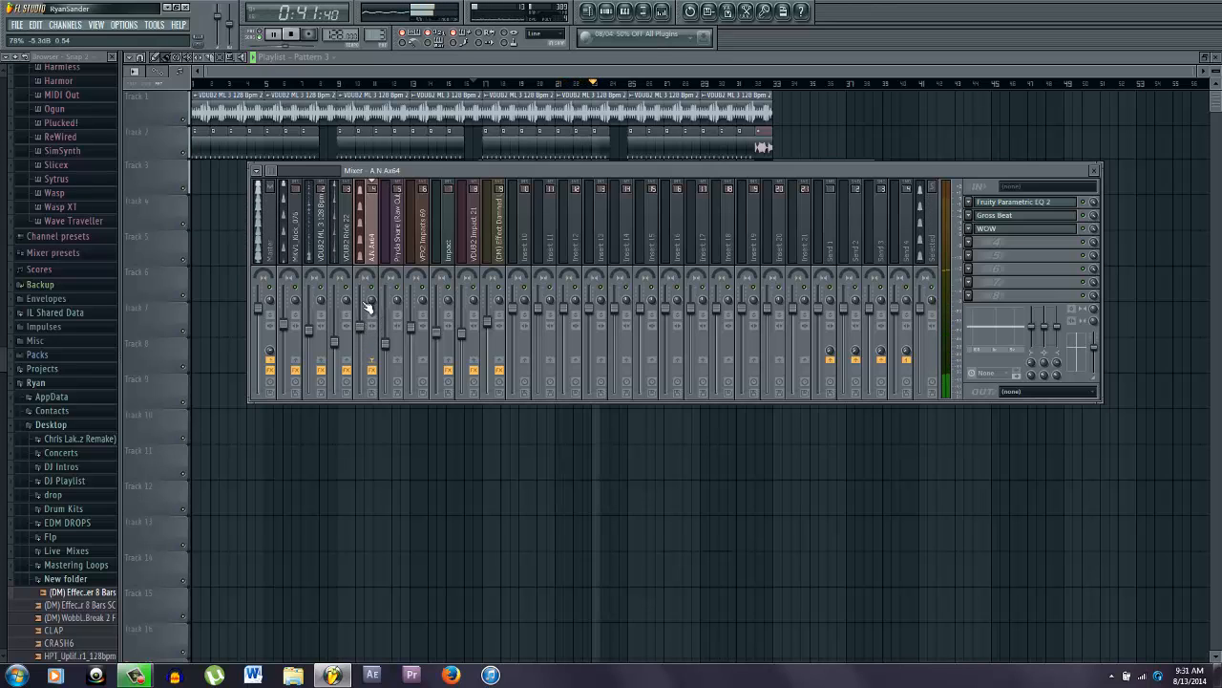
- Move the four A.N.Ax64 notes down to F#3 and play the pattern
key("F6")
left_click(314, 137)
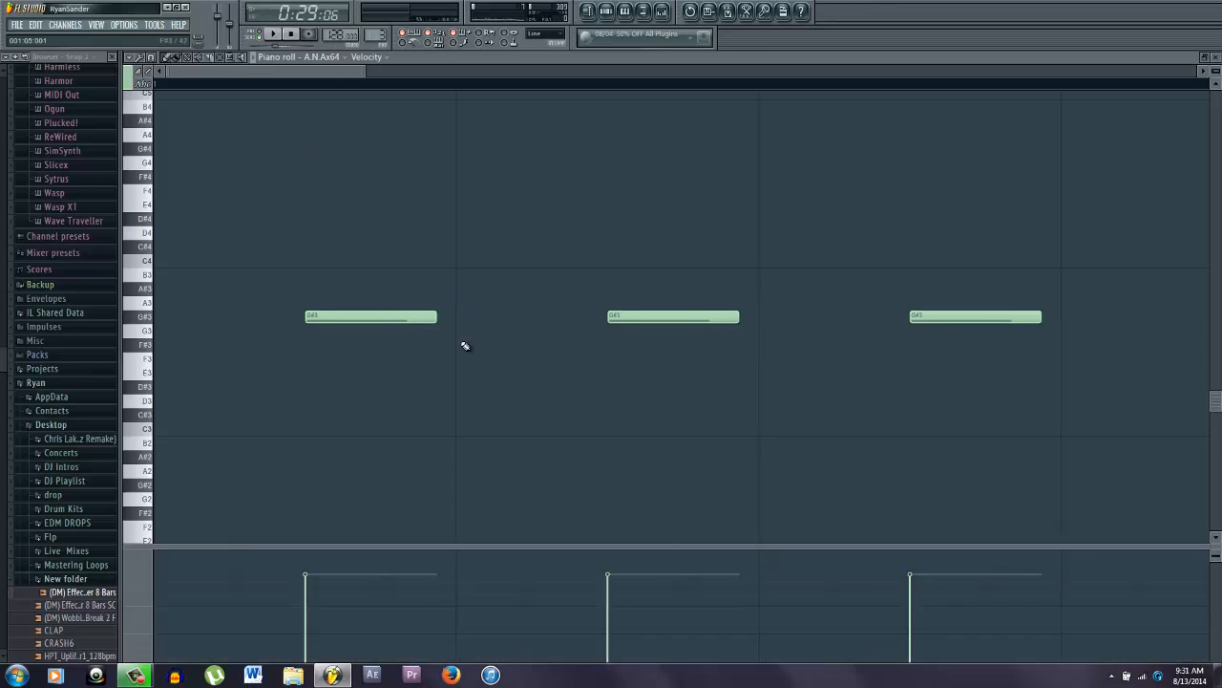
scroll(465, 344, "down", 4)
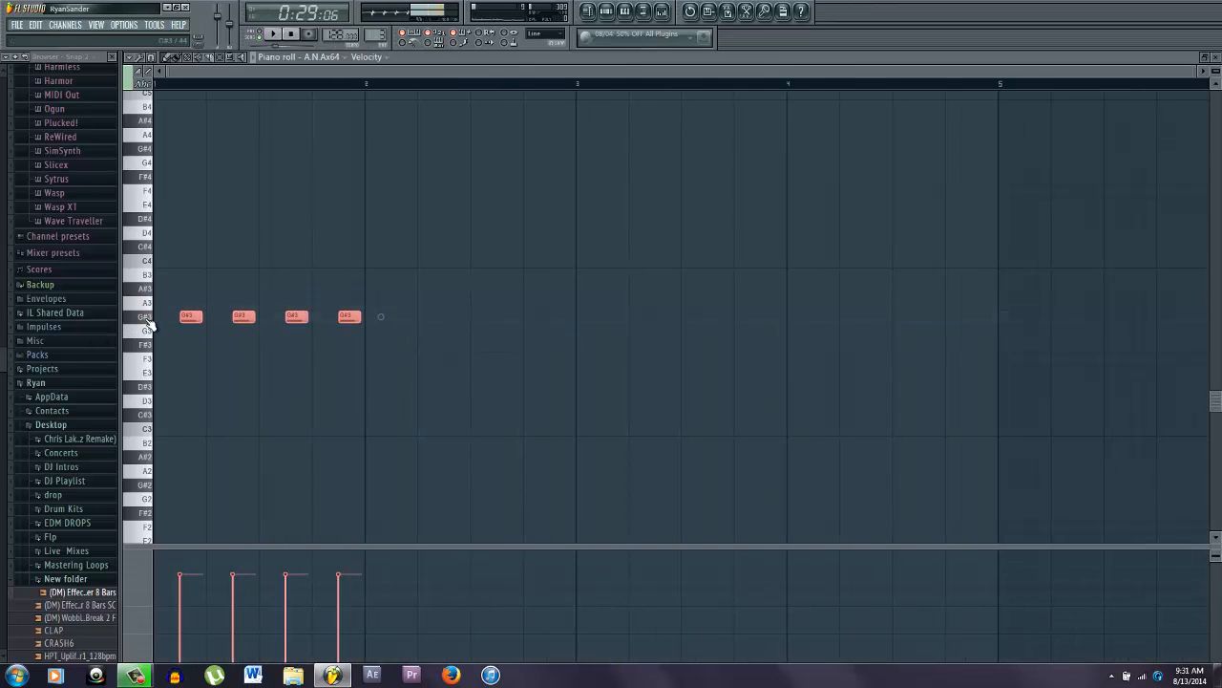
left_click(148, 352)
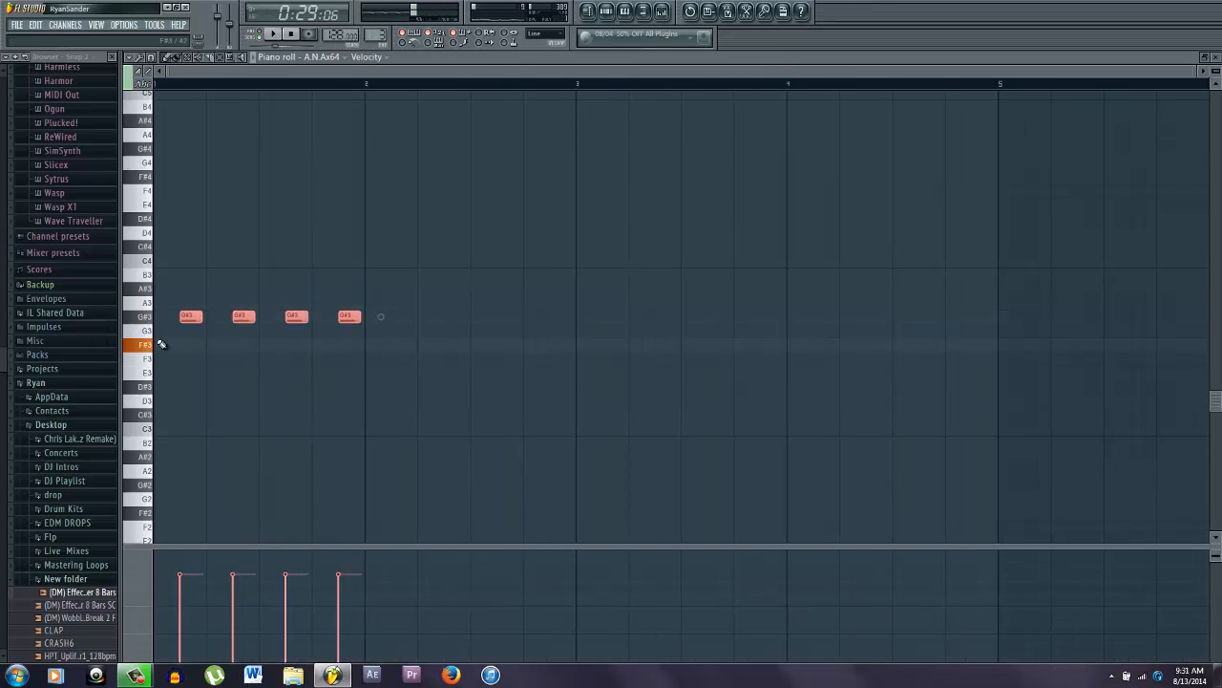
left_click_drag(186, 322, 186, 349)
left_click(266, 38)
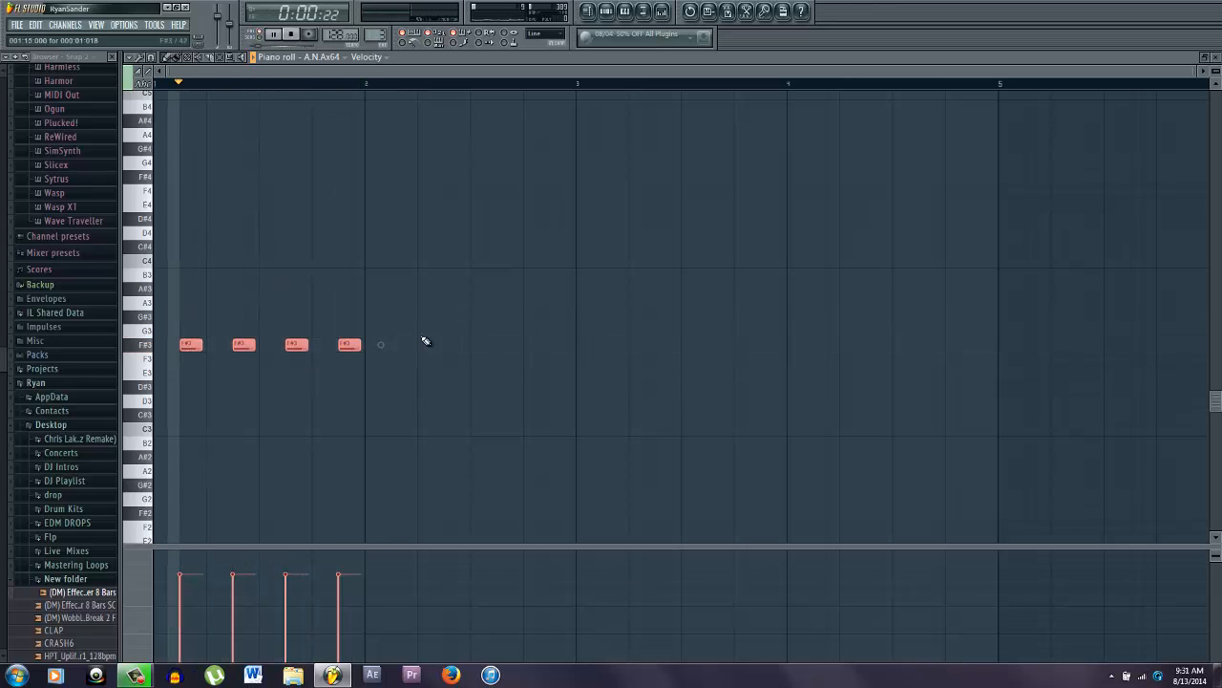
- Shorten the Pattern 3 clip at bar 17 on Track 4 to one bar
key("F6")
key("F5")
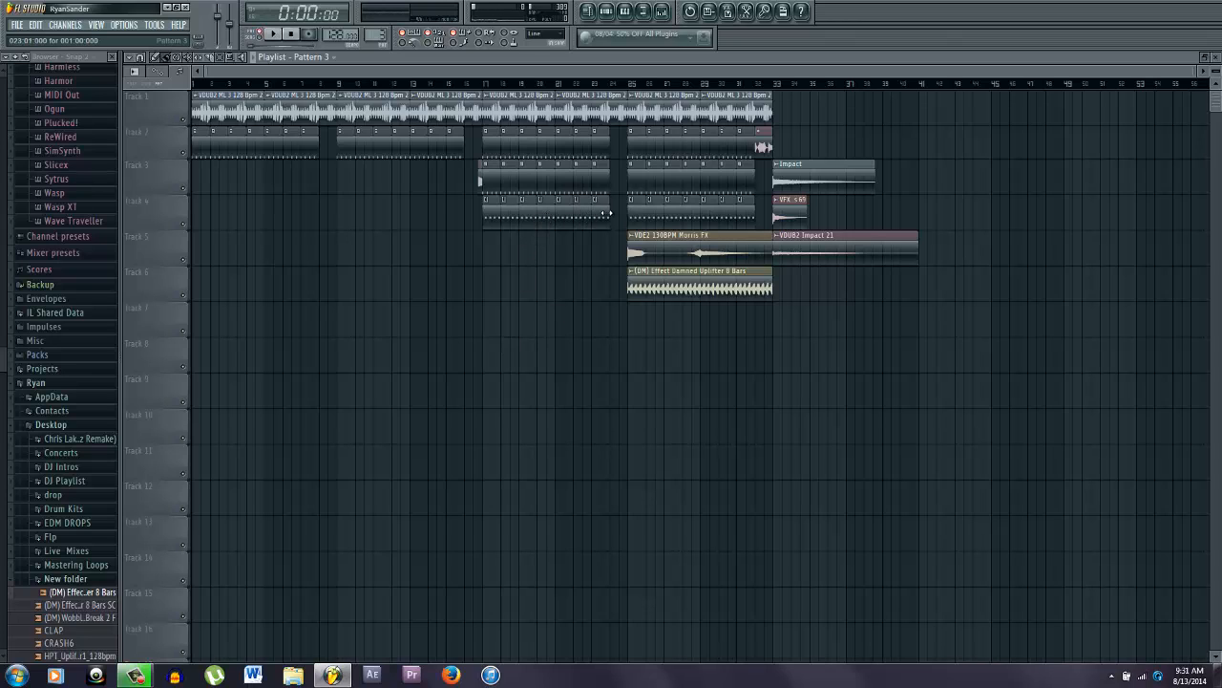
left_click_drag(613, 220, 500, 211)
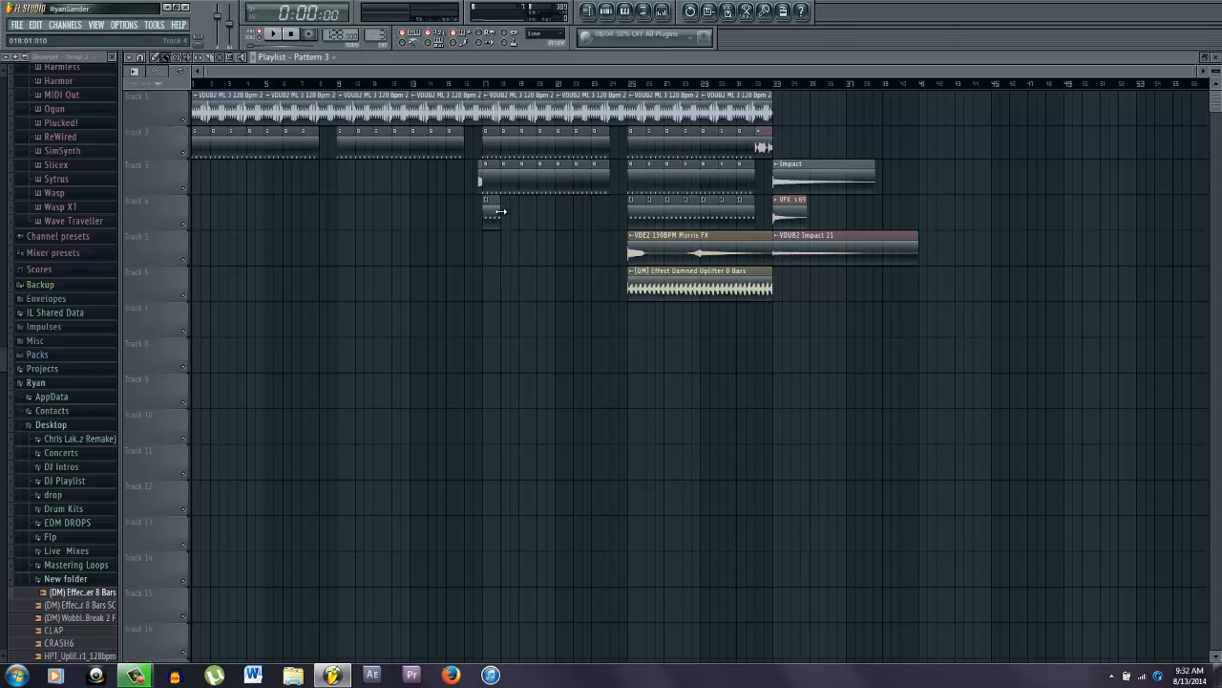
- Duplicate the four F#3 notes in Pattern 3 until they fill four bars, and play the result
double_click(490, 215)
left_click_drag(355, 406, 156, 323)
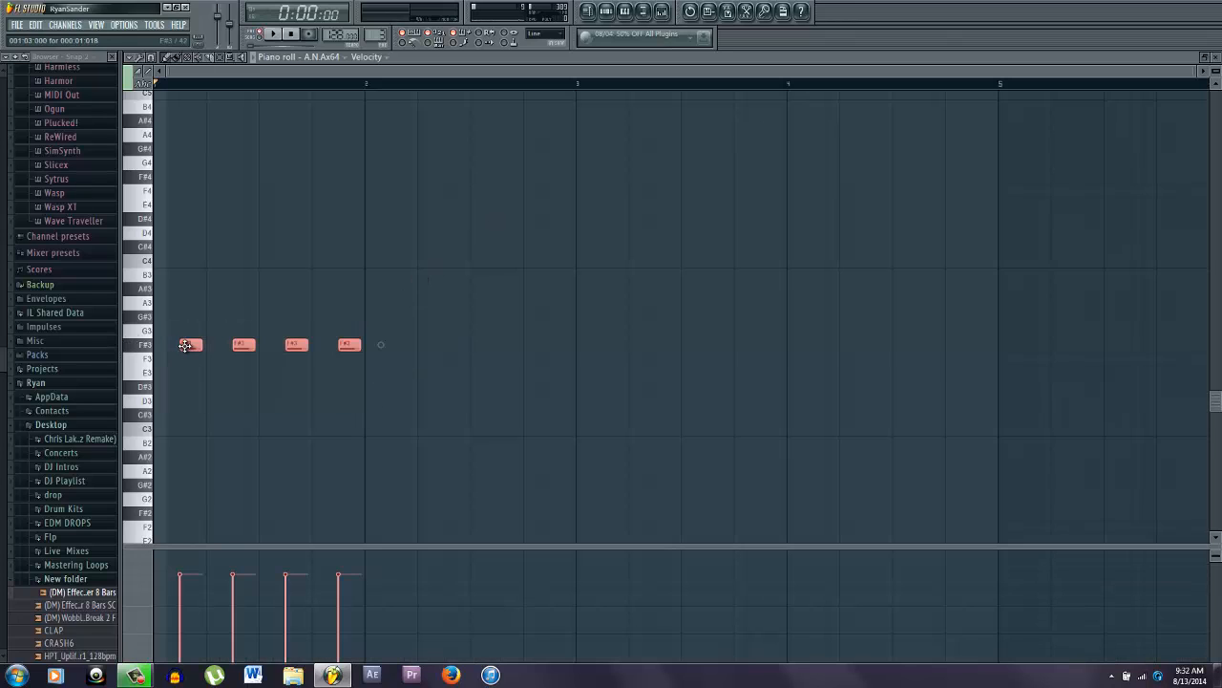
key("ctrl+b")
left_click_drag(395, 341, 402, 342)
mouse_move(780, 393)
left_mouse_down()
mouse_move(134, 330)
mouse_move(633, 338)
mouse_move(616, 344)
left_mouse_up()
key("space")
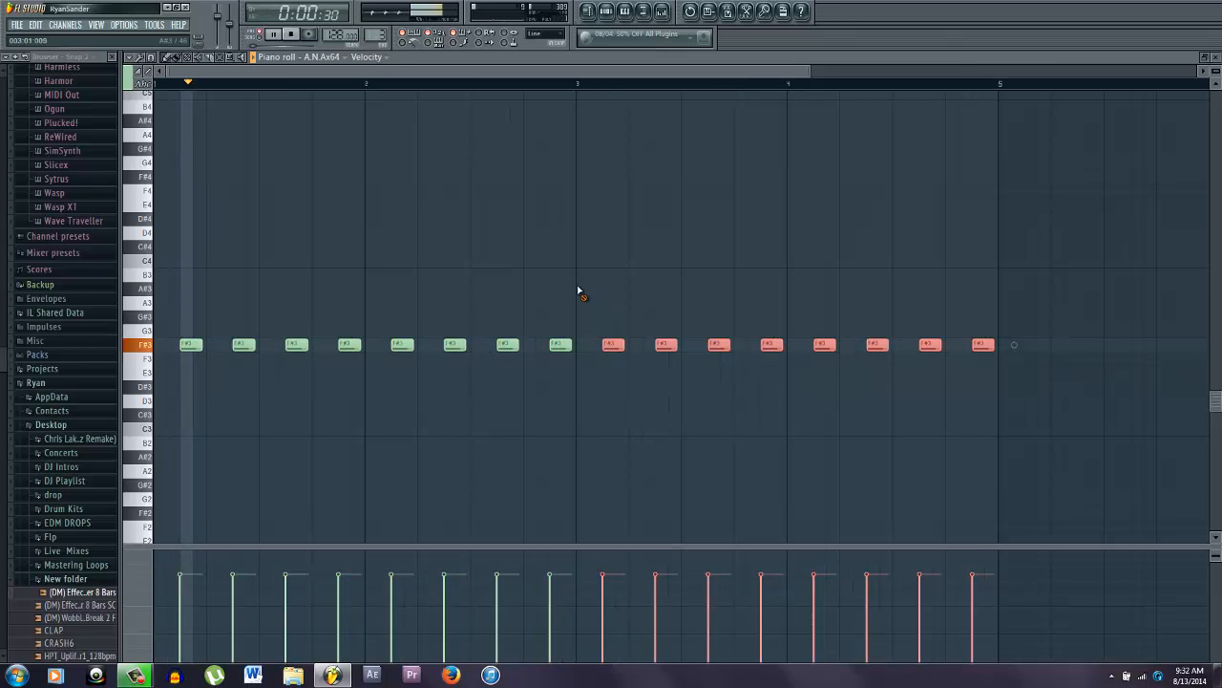
left_click(578, 289, "ctrl")
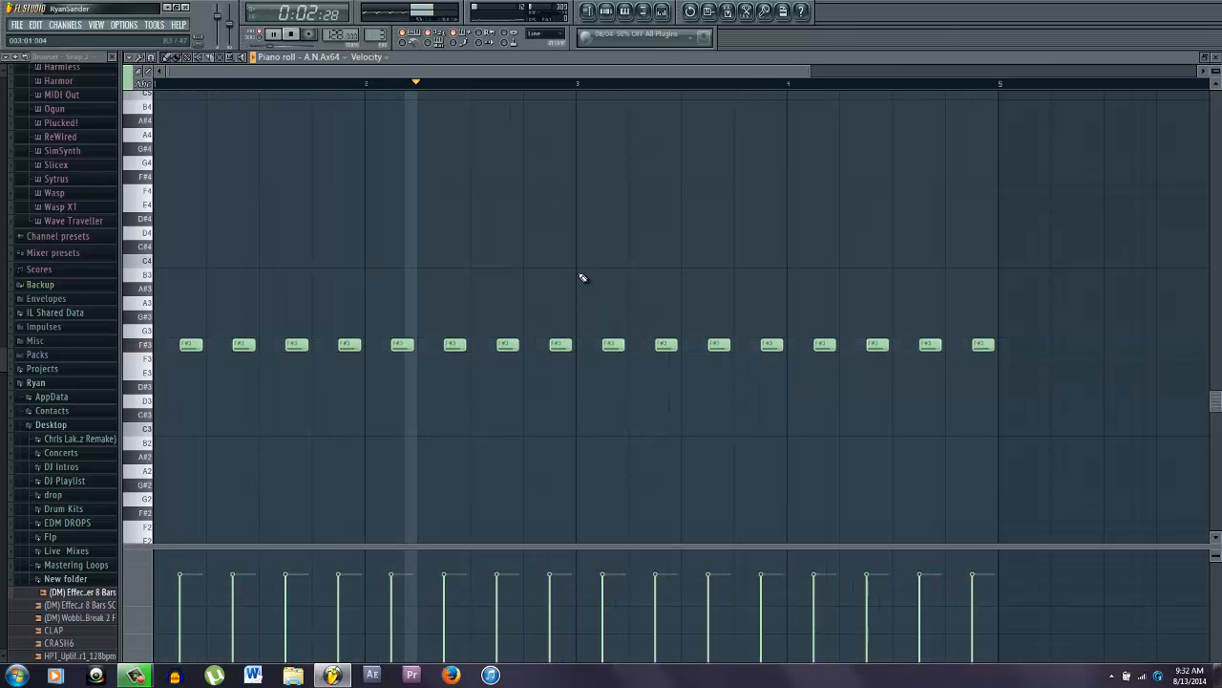
key("space")
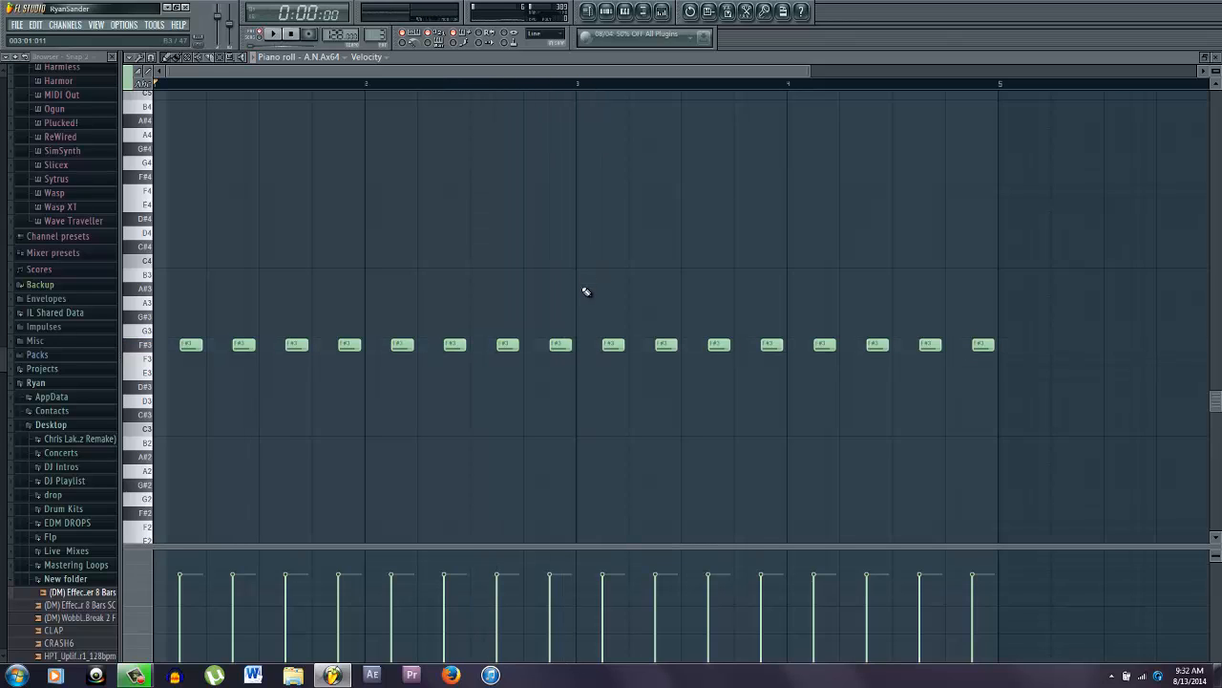
- Raise the last note of bar 2 to A3 and lower the last note of bar 4, playing the pattern to check
left_click_drag(560, 344, 560, 303)
key("space")
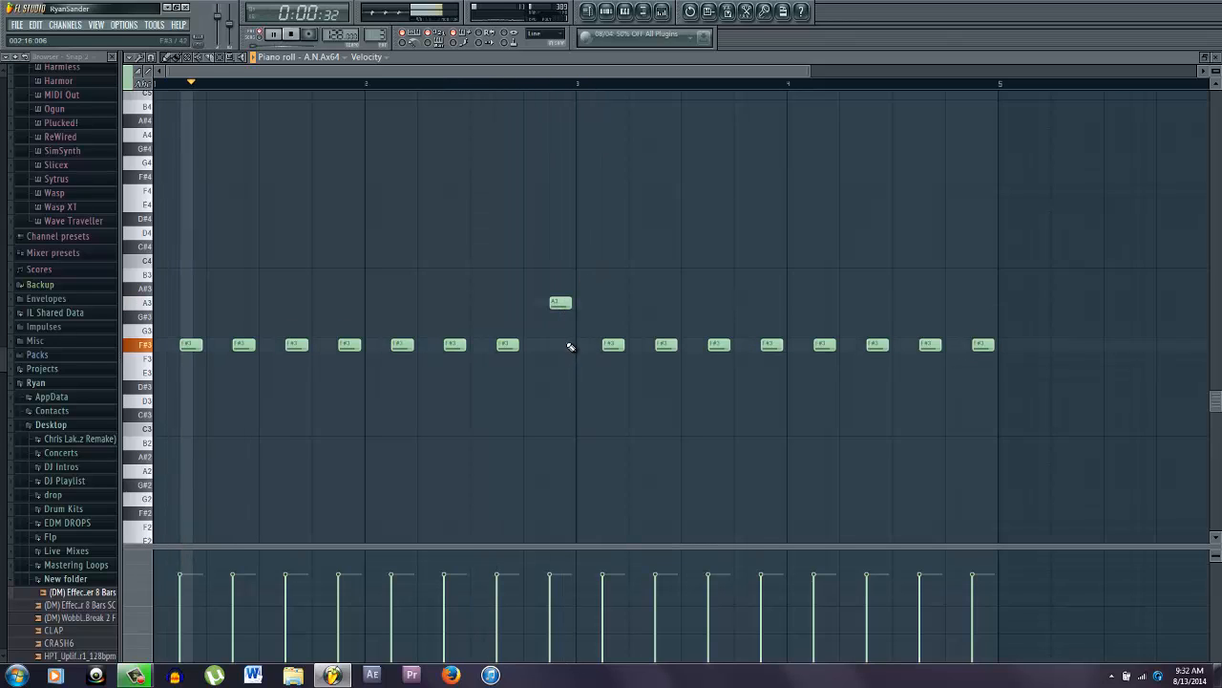
key("space")
left_click_drag(980, 383, 978, 368)
key("space")
key("F5")
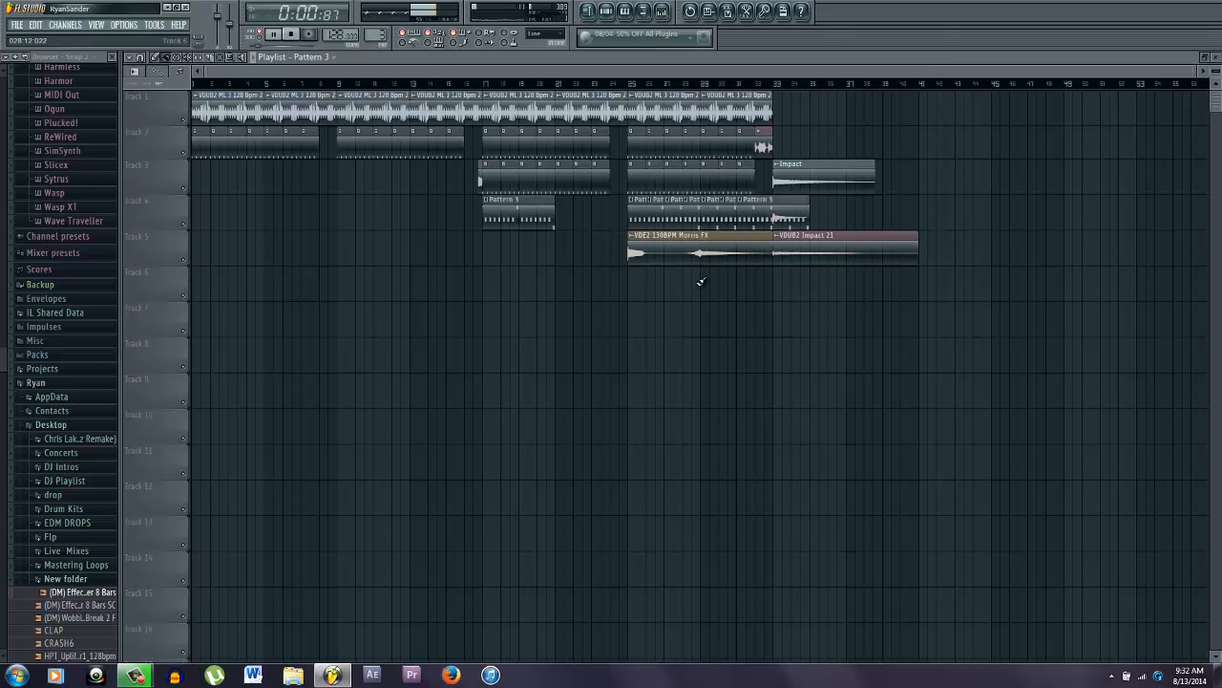
- Restore the deleted uplifter clip and fill Track 4 up to bar 33 with four-bar Pattern 3 clips, replacing the overlapping ones
key("ctrl+z")
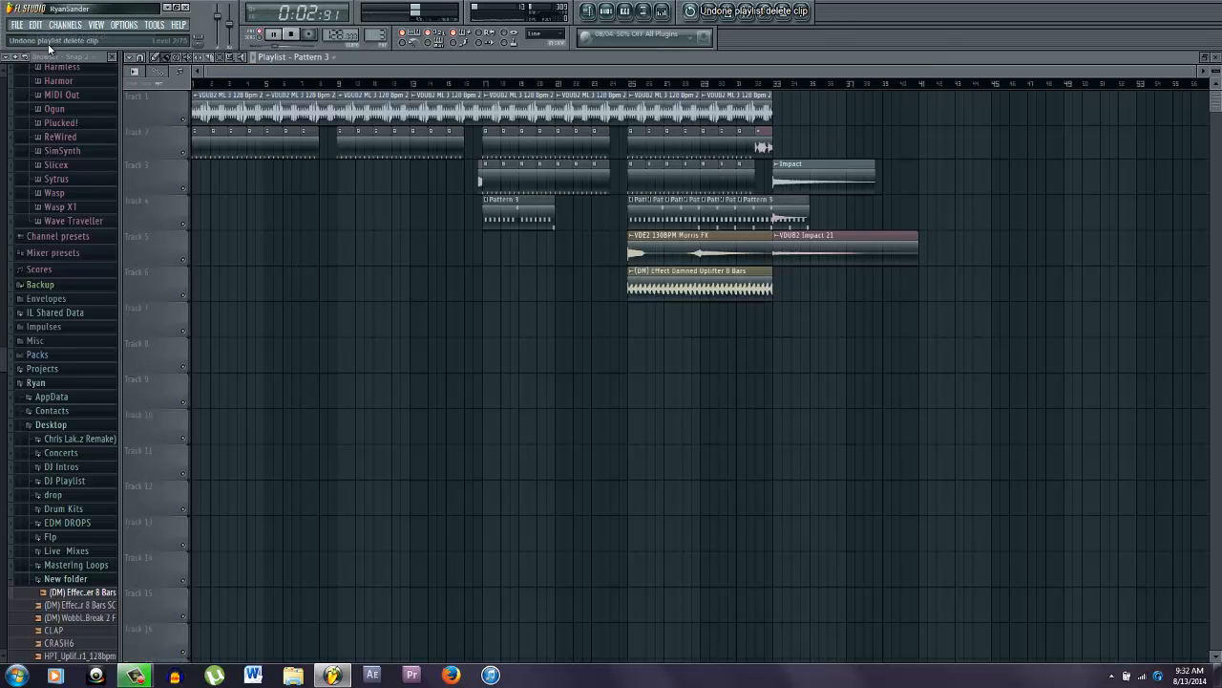
left_click(561, 222)
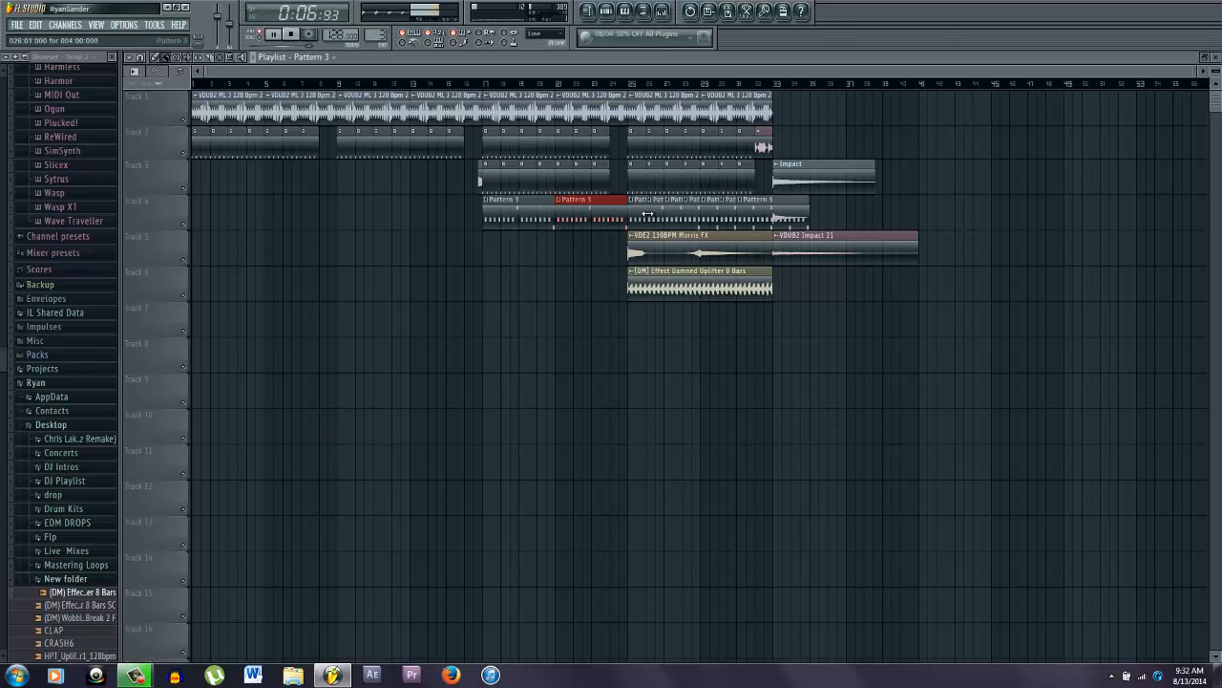
right_click(750, 210)
right_click(702, 210)
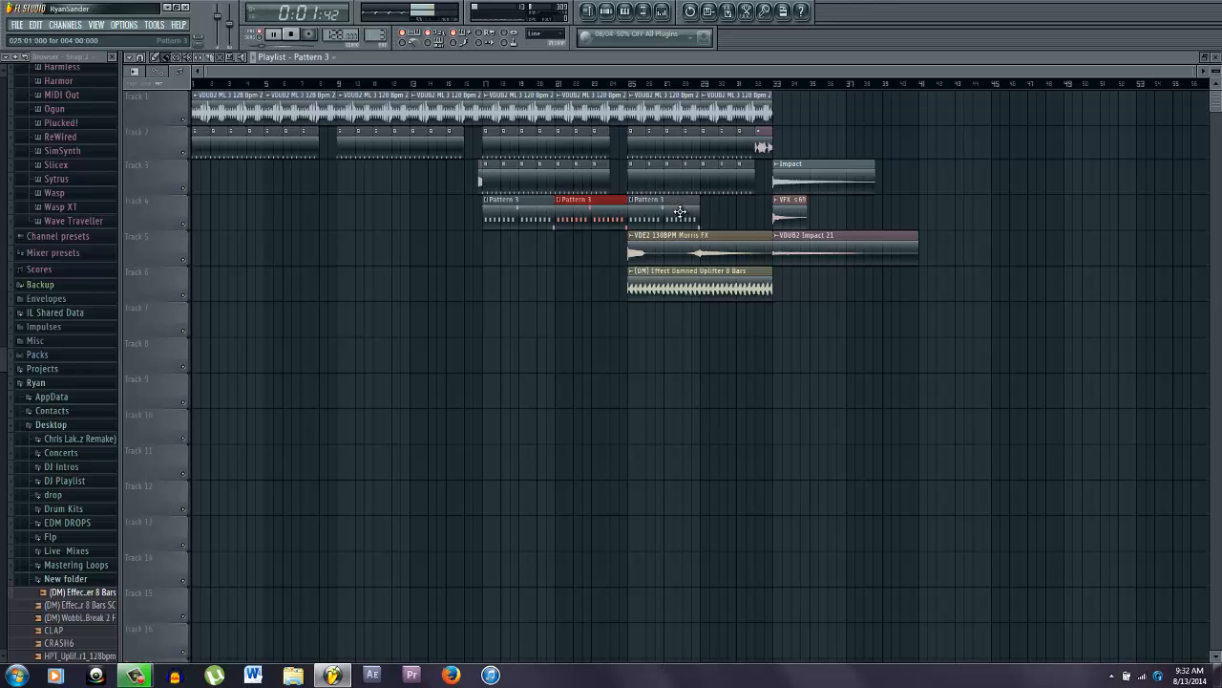
right_click(650, 210)
left_click_drag(636, 213, 732, 207)
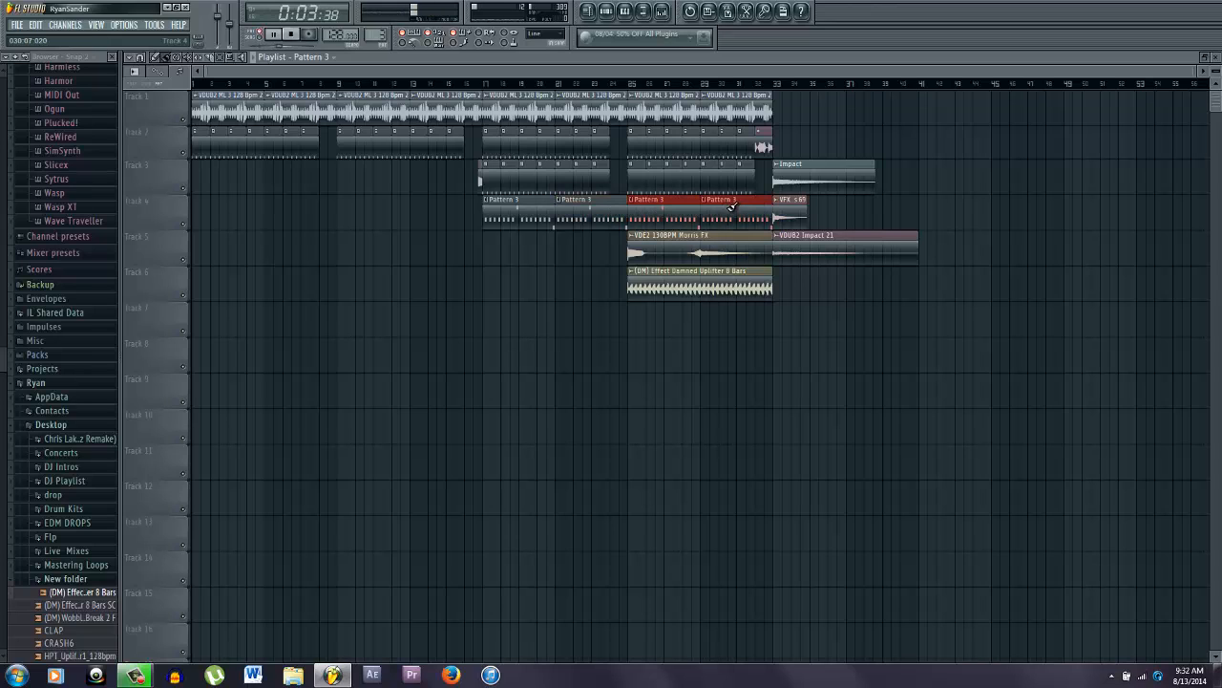
- Play the arrangement from bar 11 and trim the Pattern 3 clip before bar 25 to end at bar 24
left_click(375, 85)
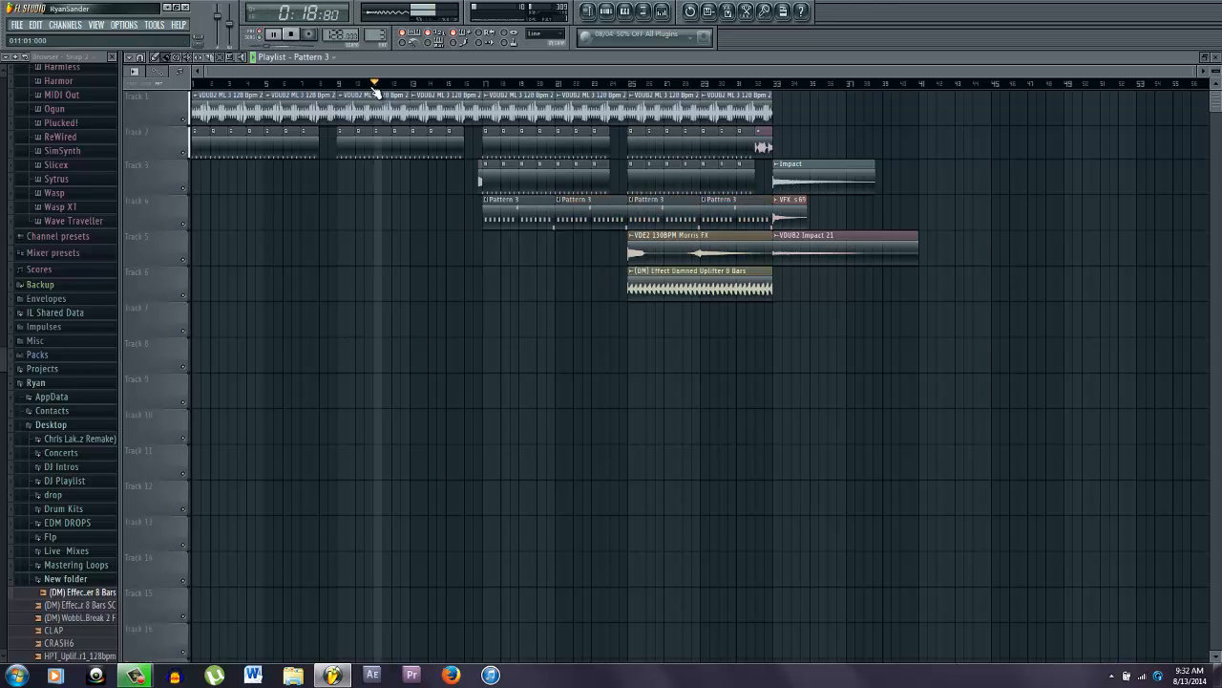
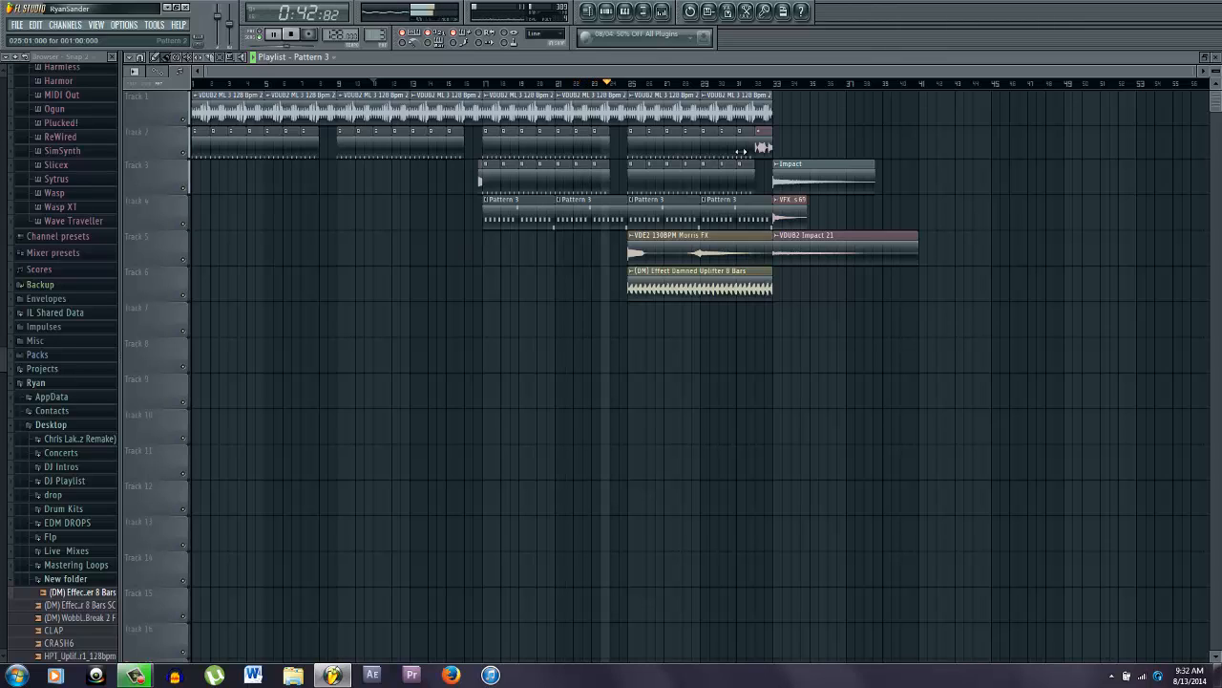
key("space")
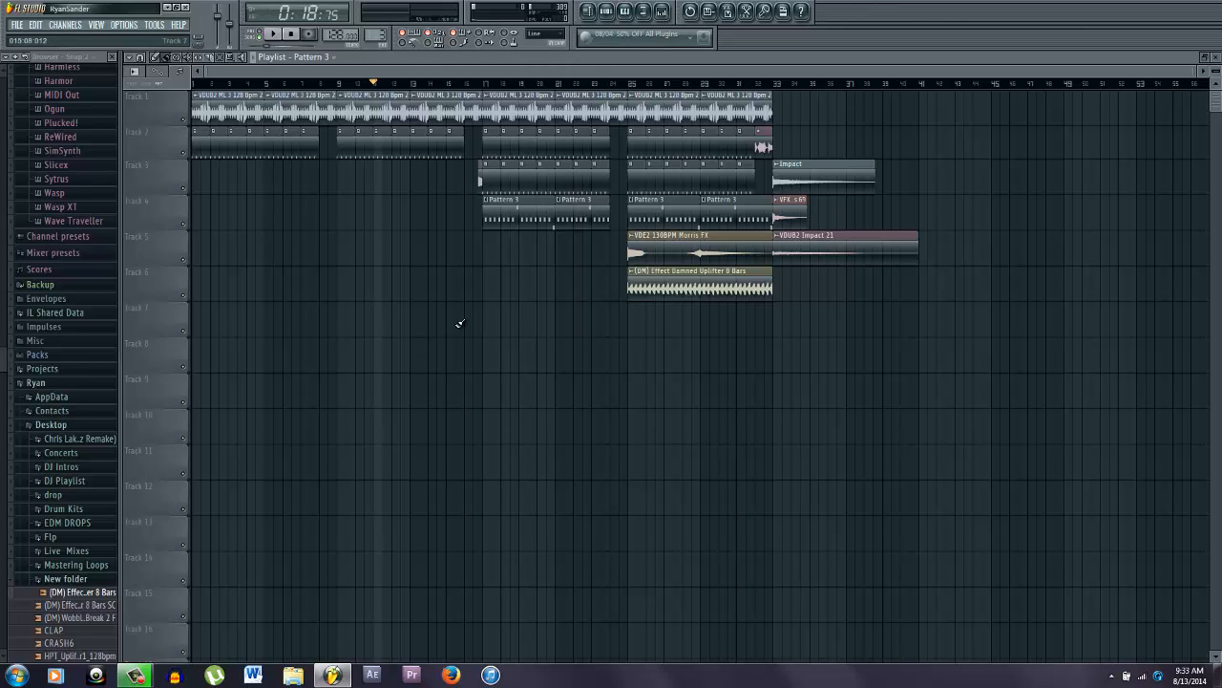
key("super")
key("super")
- Place four Pattern 3 clips on Track 1 from bar 45 to bar 61 and select that time range
left_click_drag(689, 68, 1069, 114)
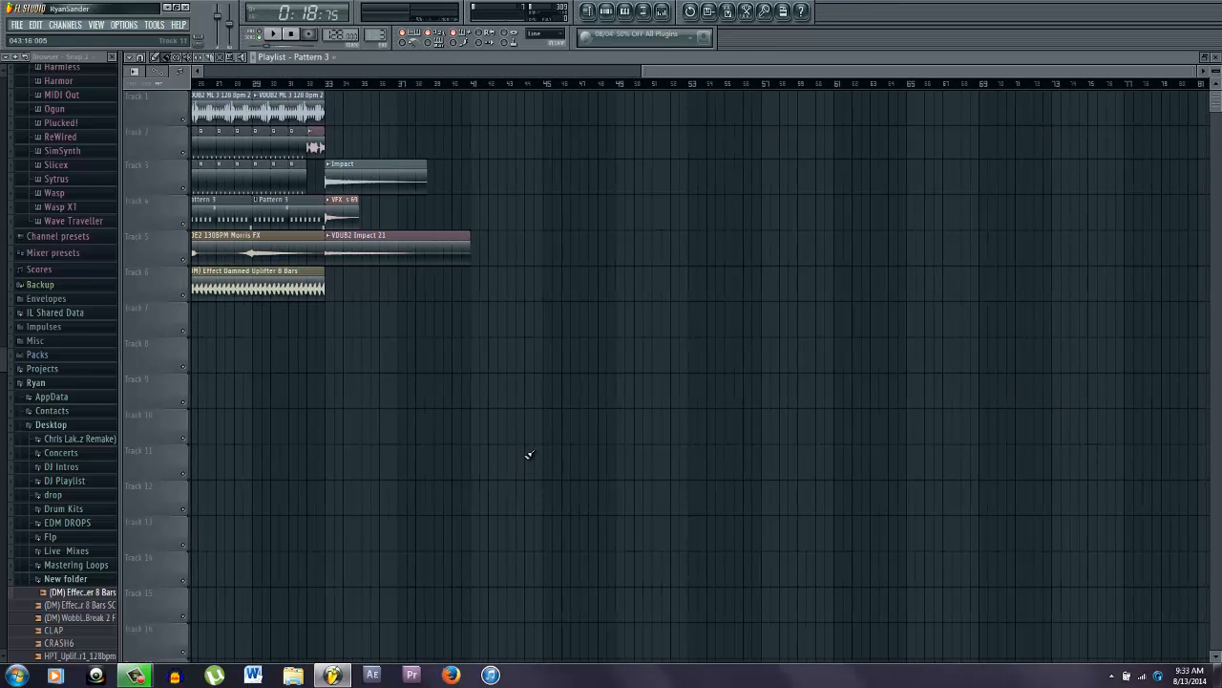
left_click_drag(559, 122, 978, 114)
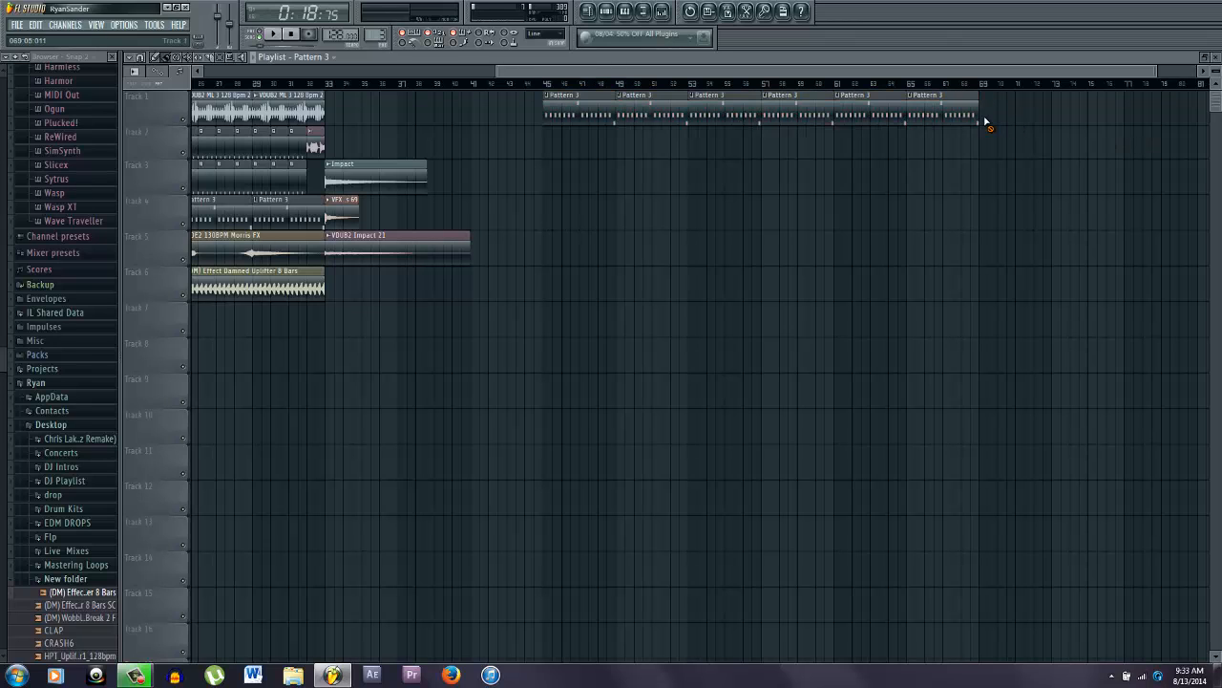
right_click(955, 120)
right_click(878, 121)
left_click_drag(552, 89, 833, 88)
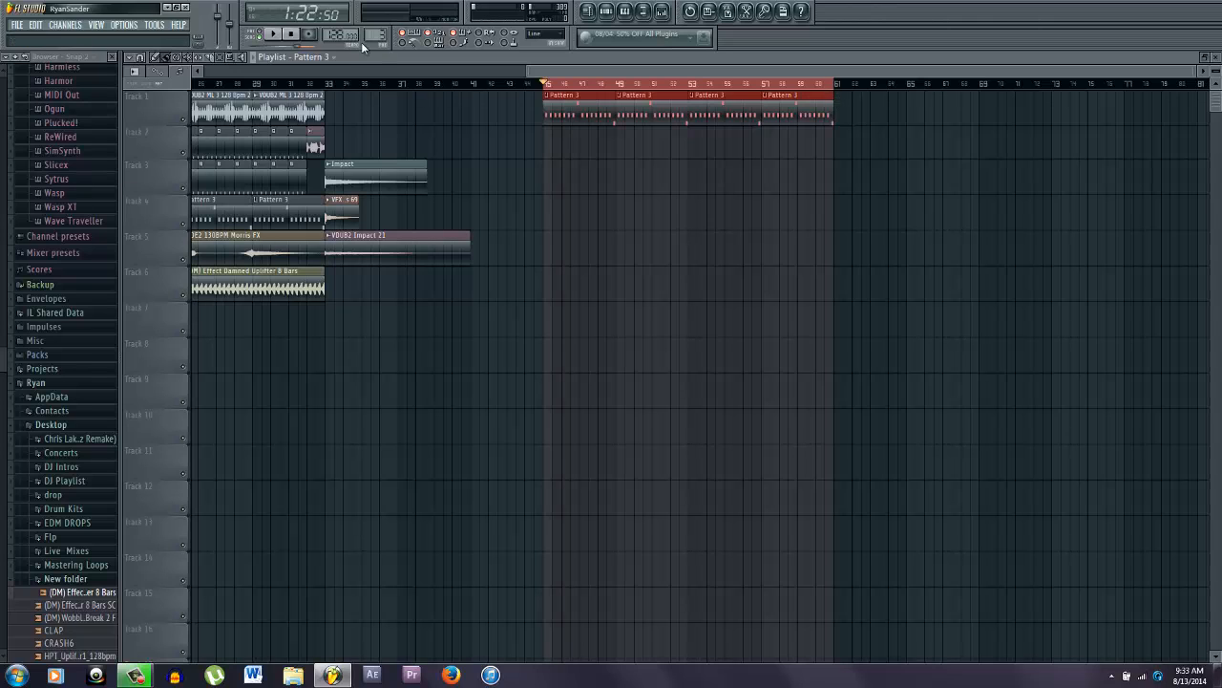
- Show all channels in the channel rack, open the Sylenth1 synth and switch it to preset bank 2
key("F6")
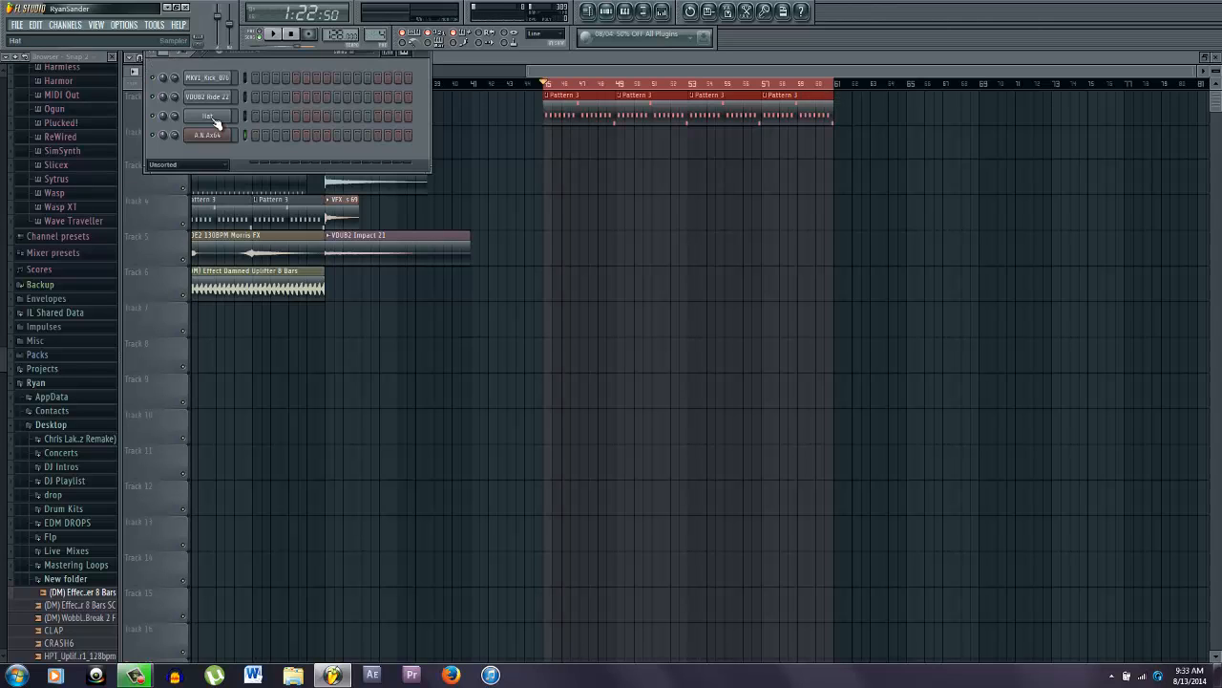
left_click(175, 167)
left_click(174, 176)
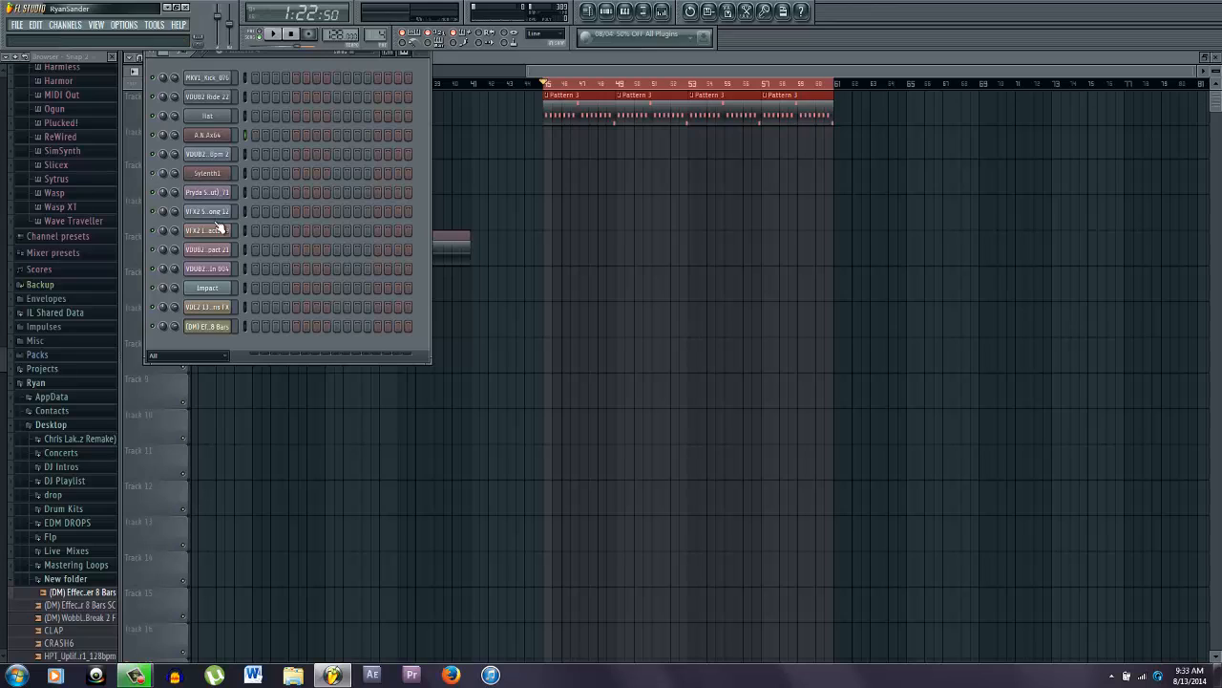
right_click(225, 176)
left_click(223, 178)
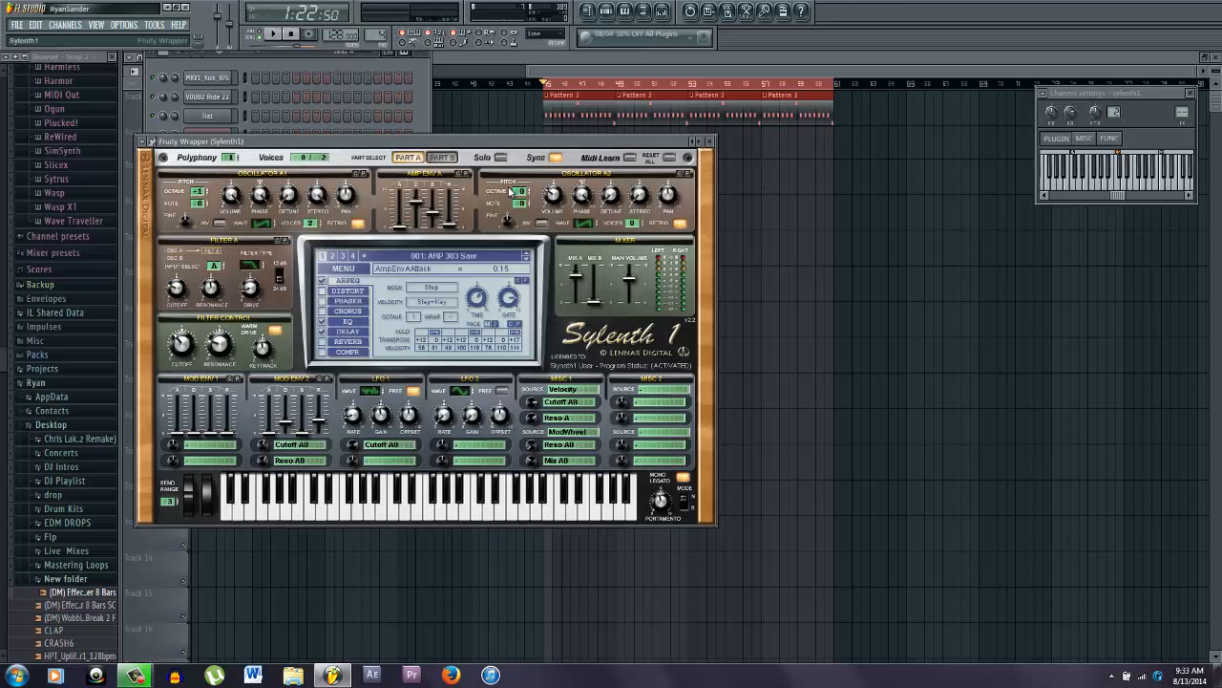
left_click(332, 258)
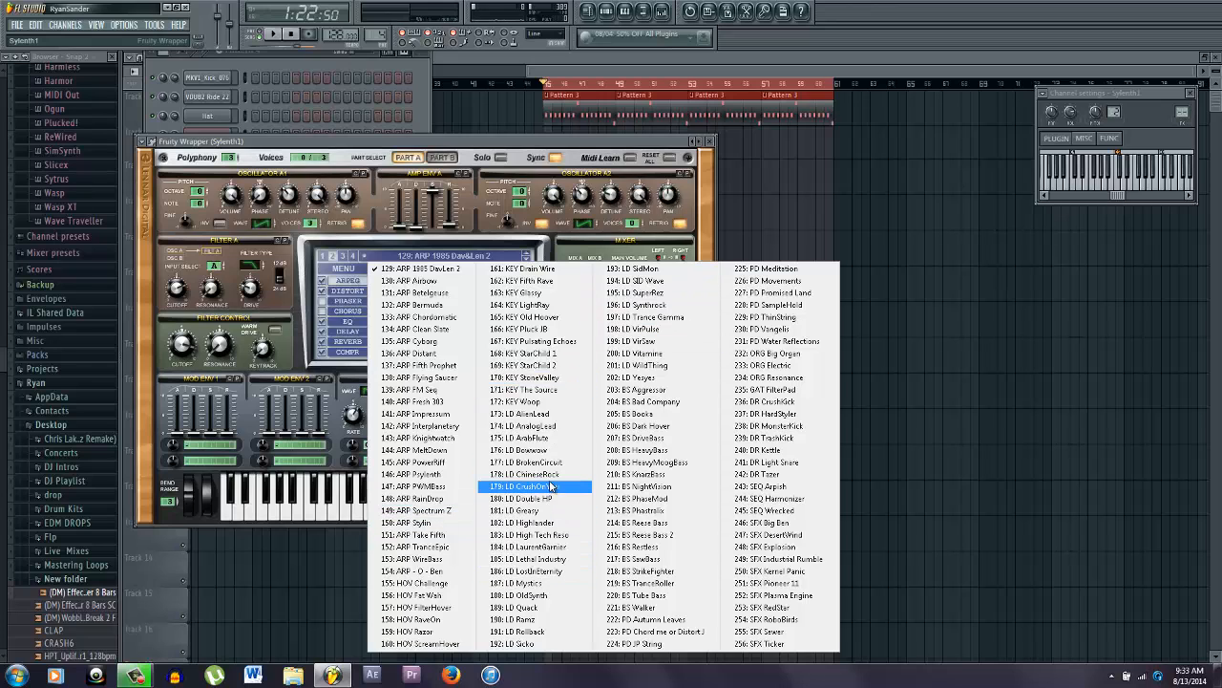
- Load the LD AlienLead preset and audition the following lead presets one by one up to LD High Tech Reso
left_click(531, 423)
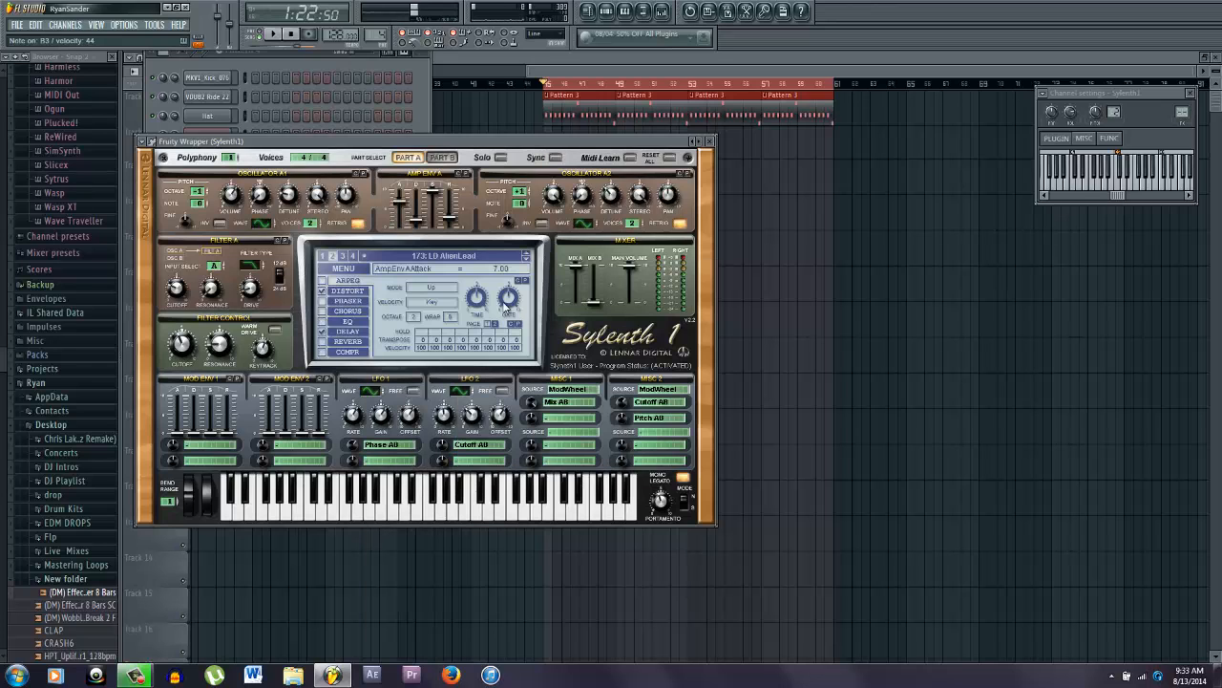
left_click(526, 259)
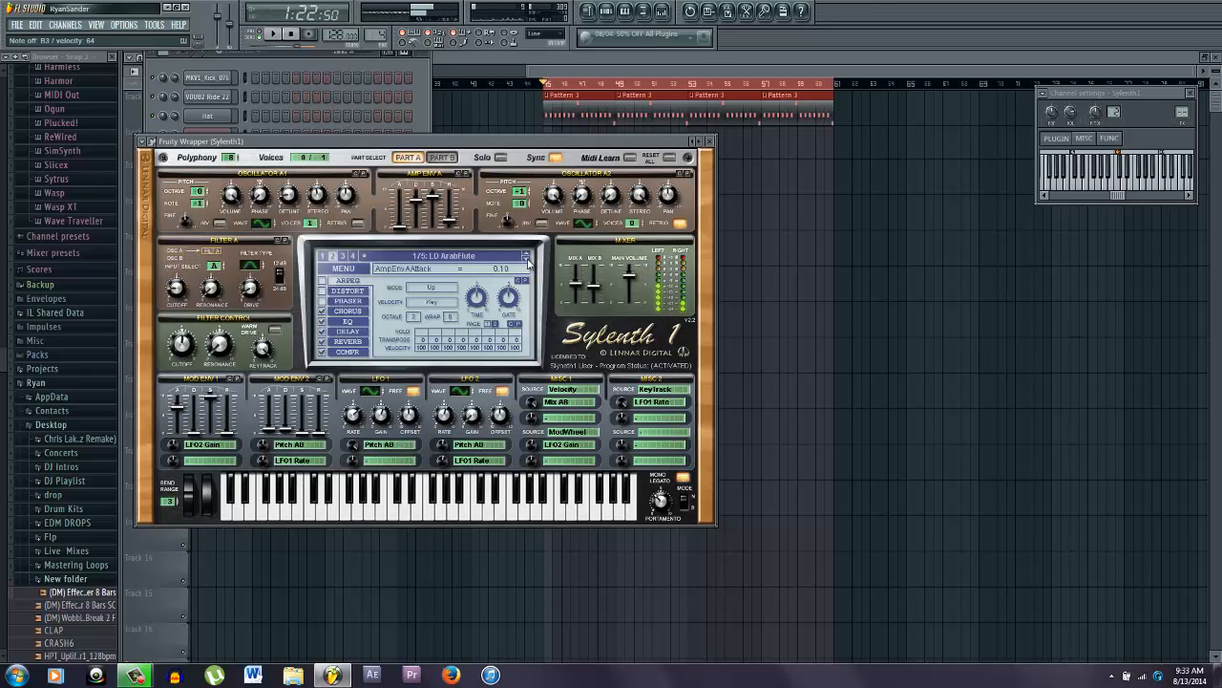
left_click(527, 261)
left_click(526, 259)
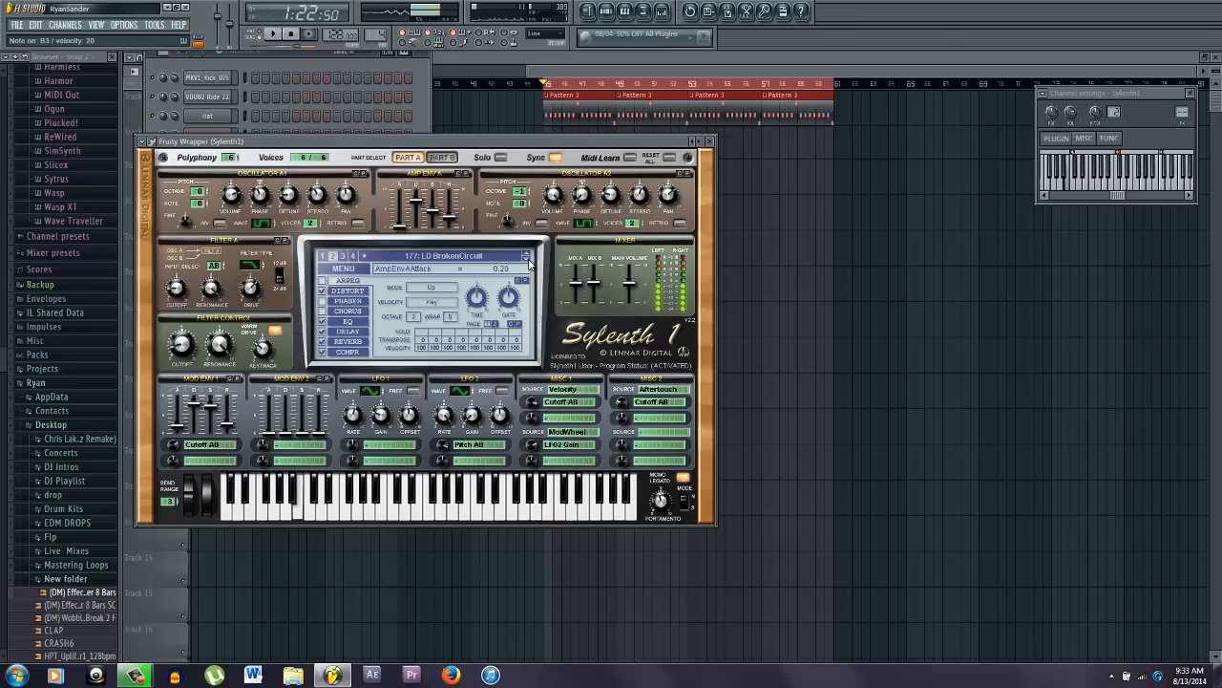
left_click(526, 260)
left_click(526, 260)
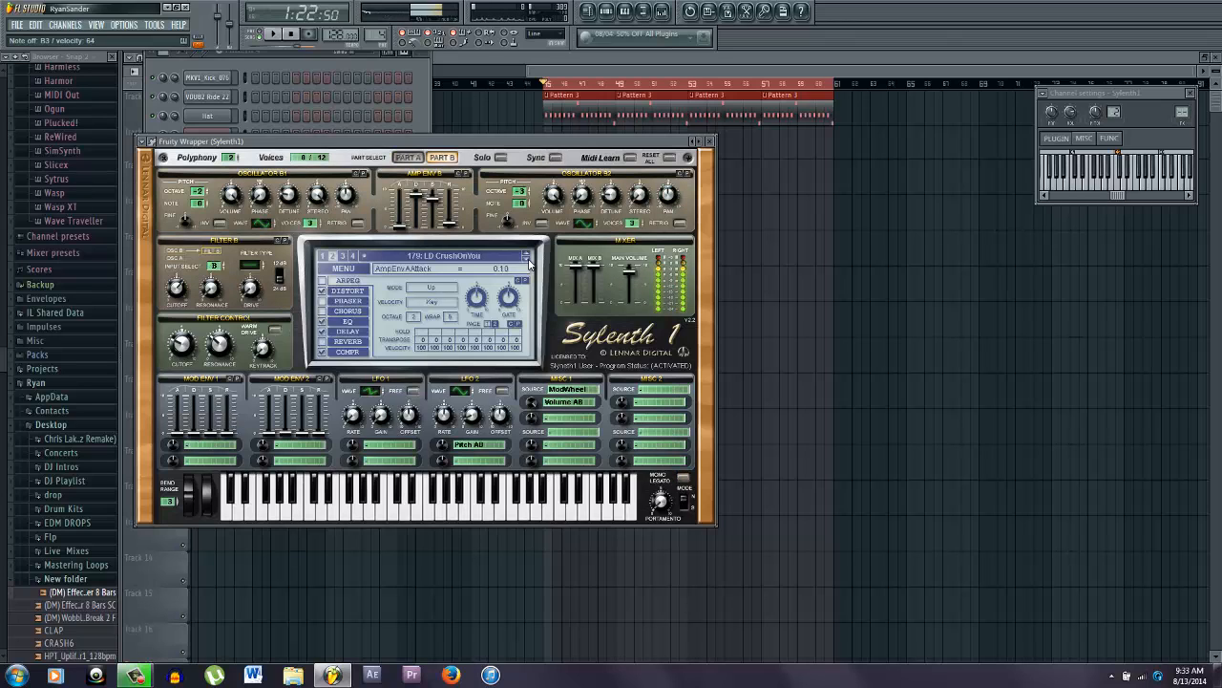
left_click(526, 266)
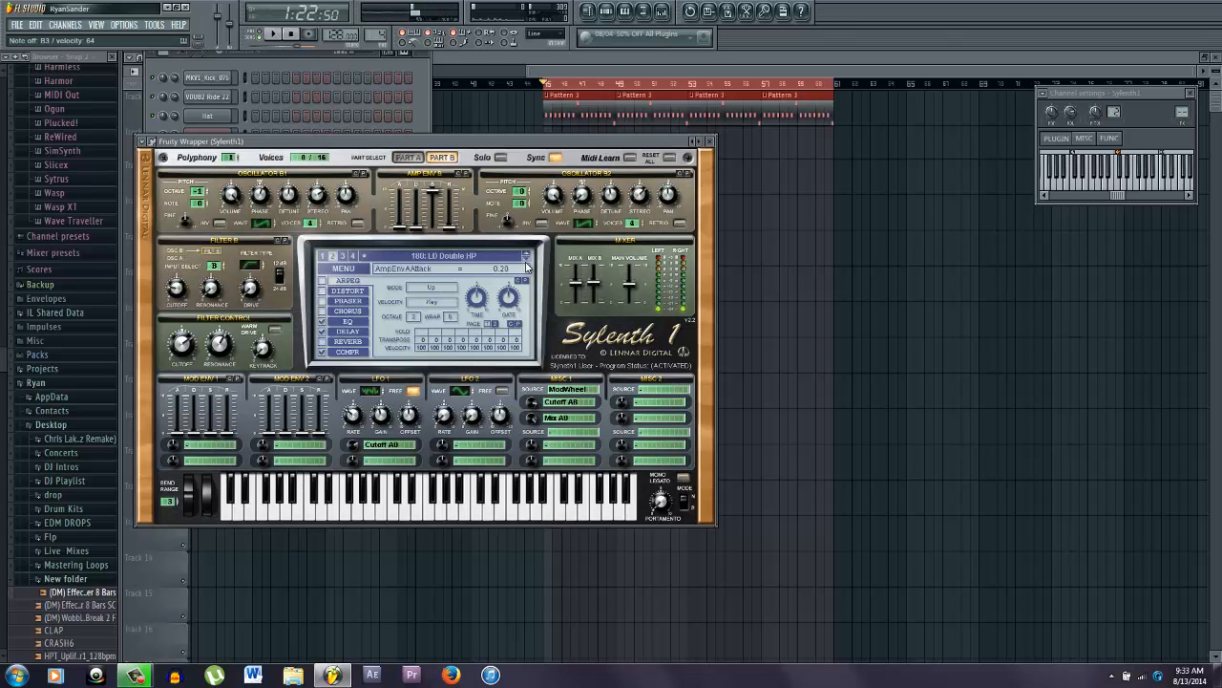
left_click(527, 266)
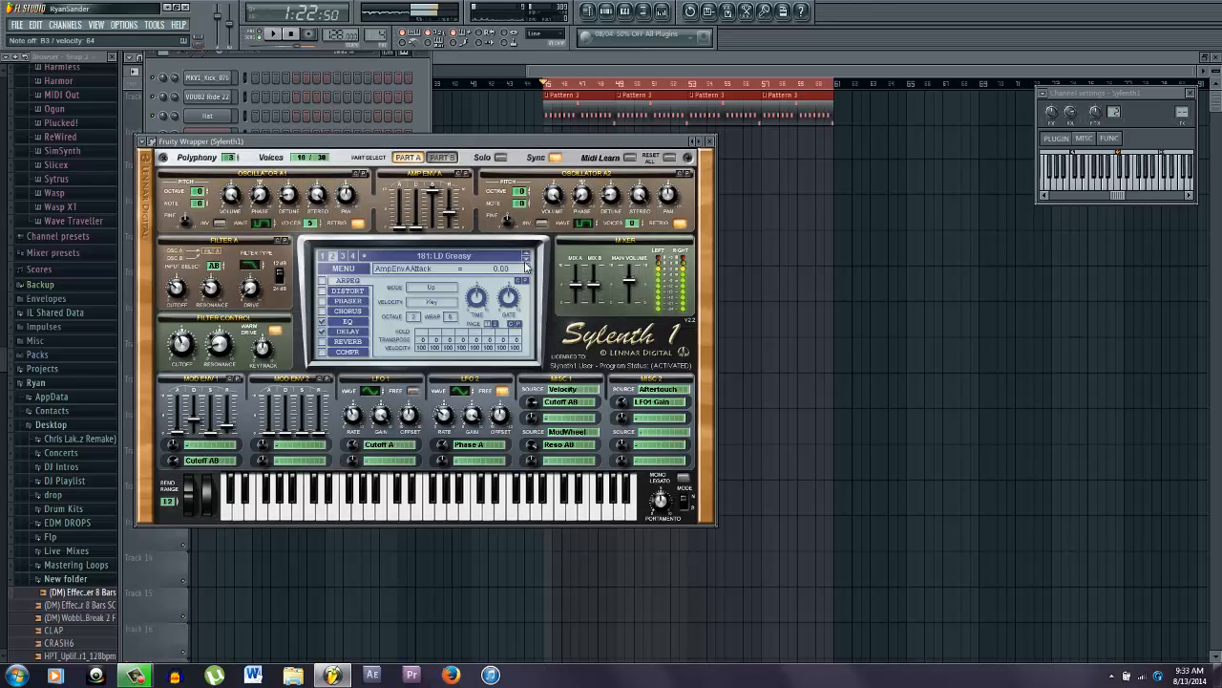
left_click(526, 265)
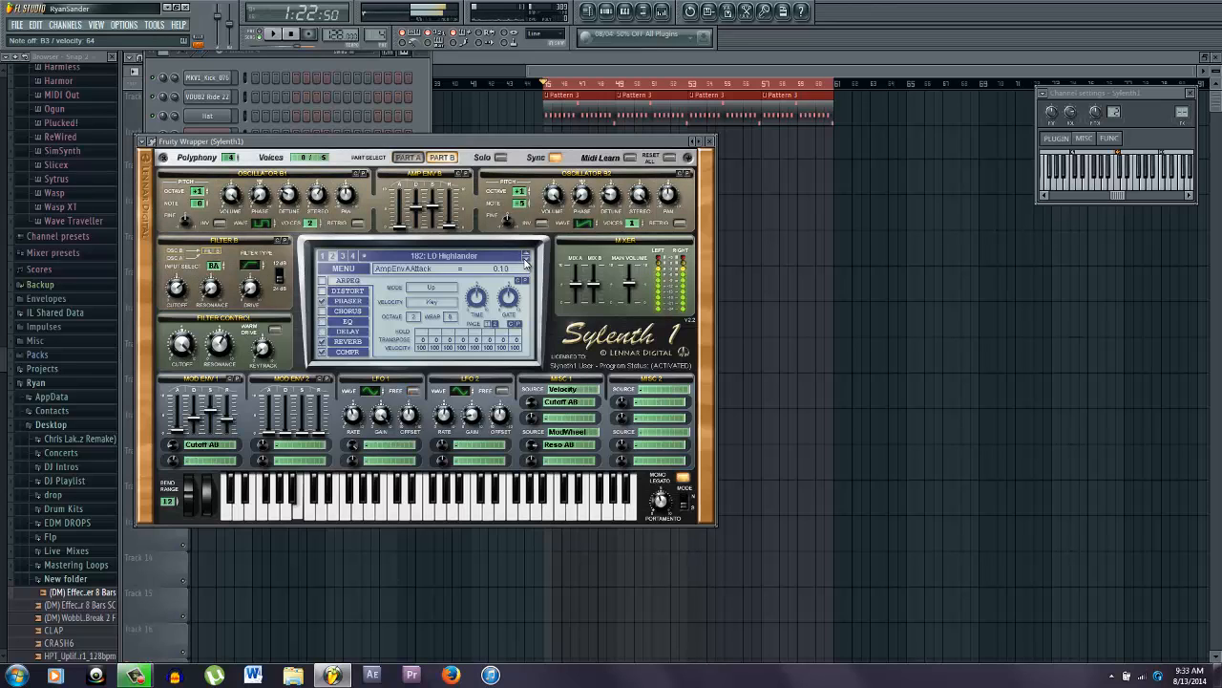
left_click(526, 266)
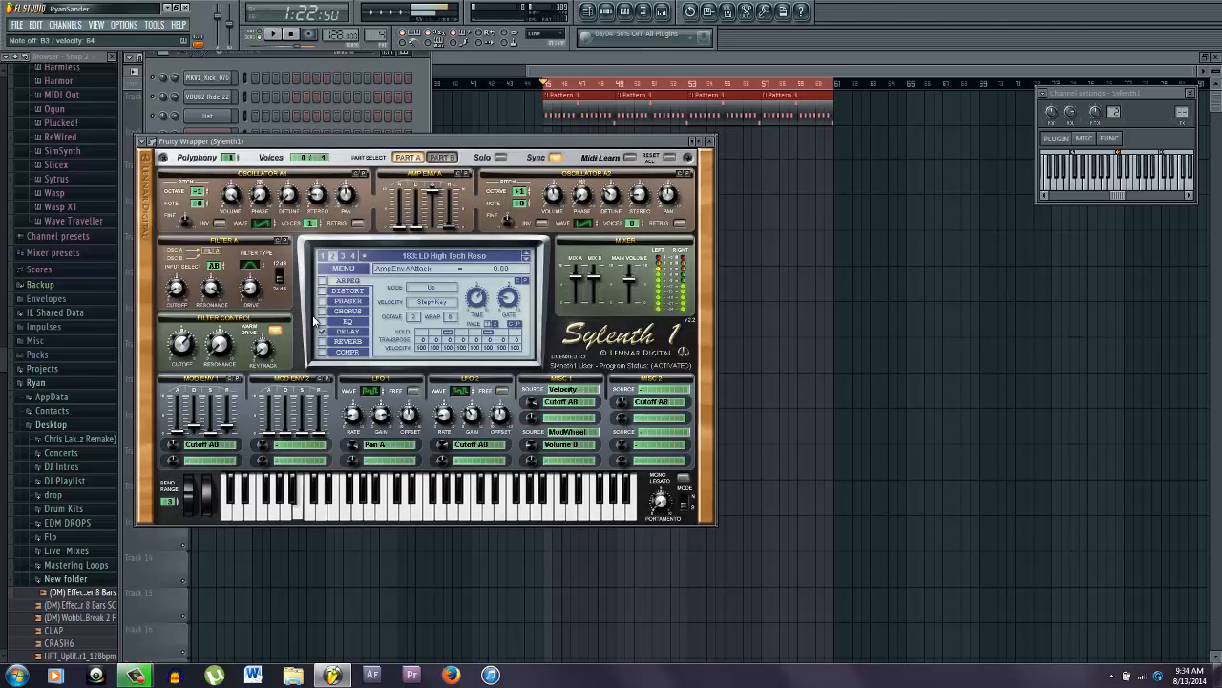
left_click(145, 141)
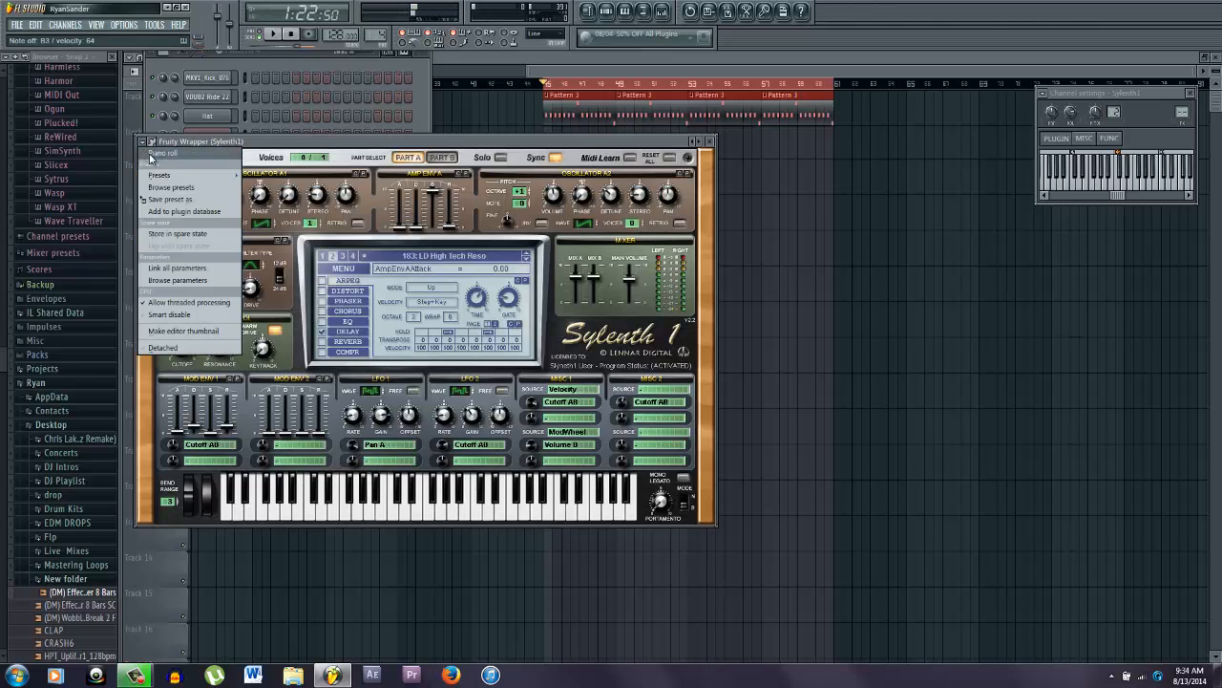
left_click(152, 153)
left_click(158, 414)
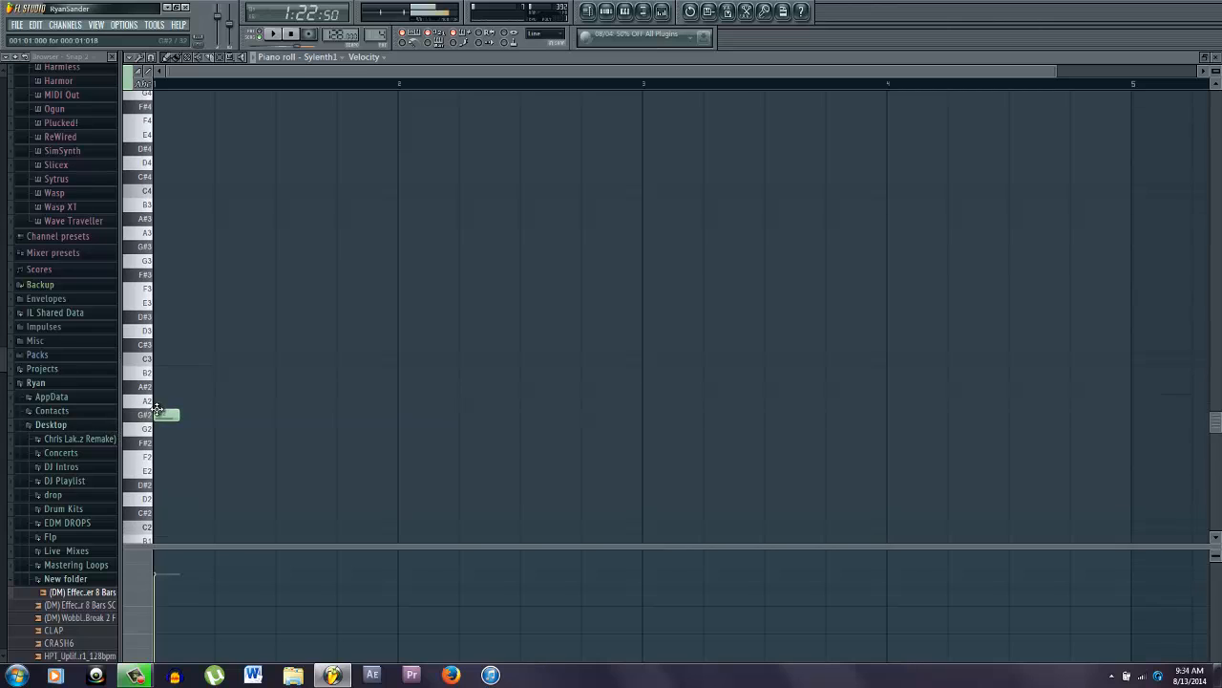
left_click_drag(139, 374, 141, 351)
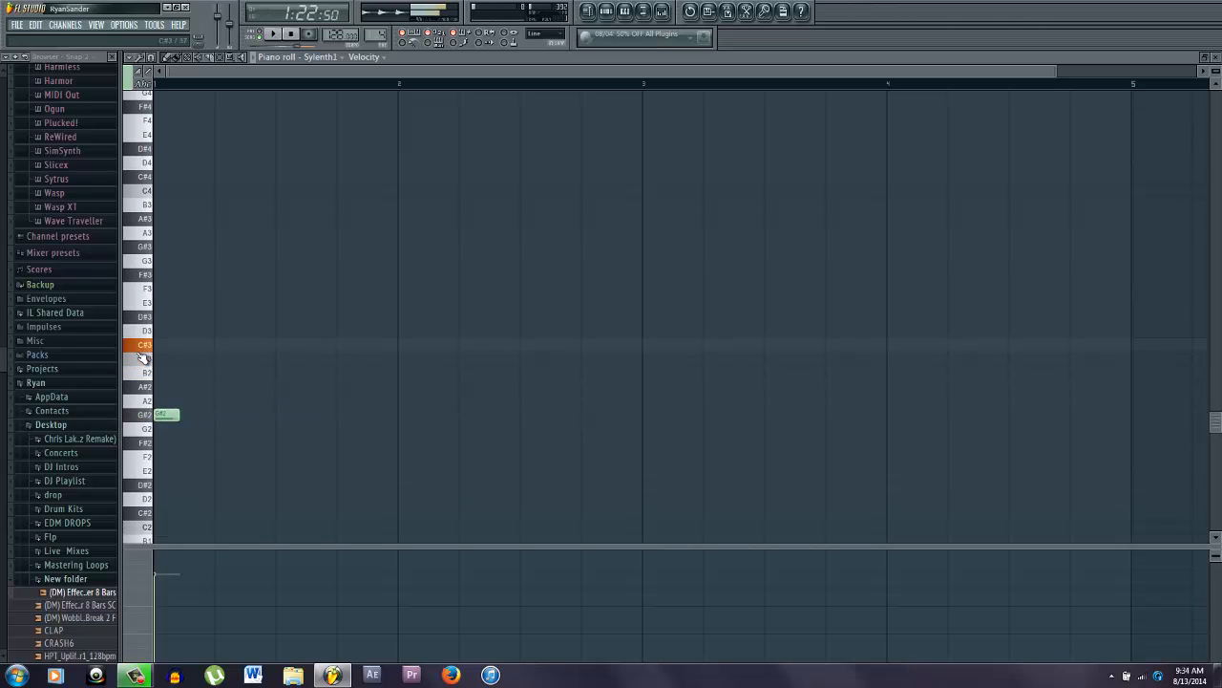
left_click(141, 348)
right_click(170, 416)
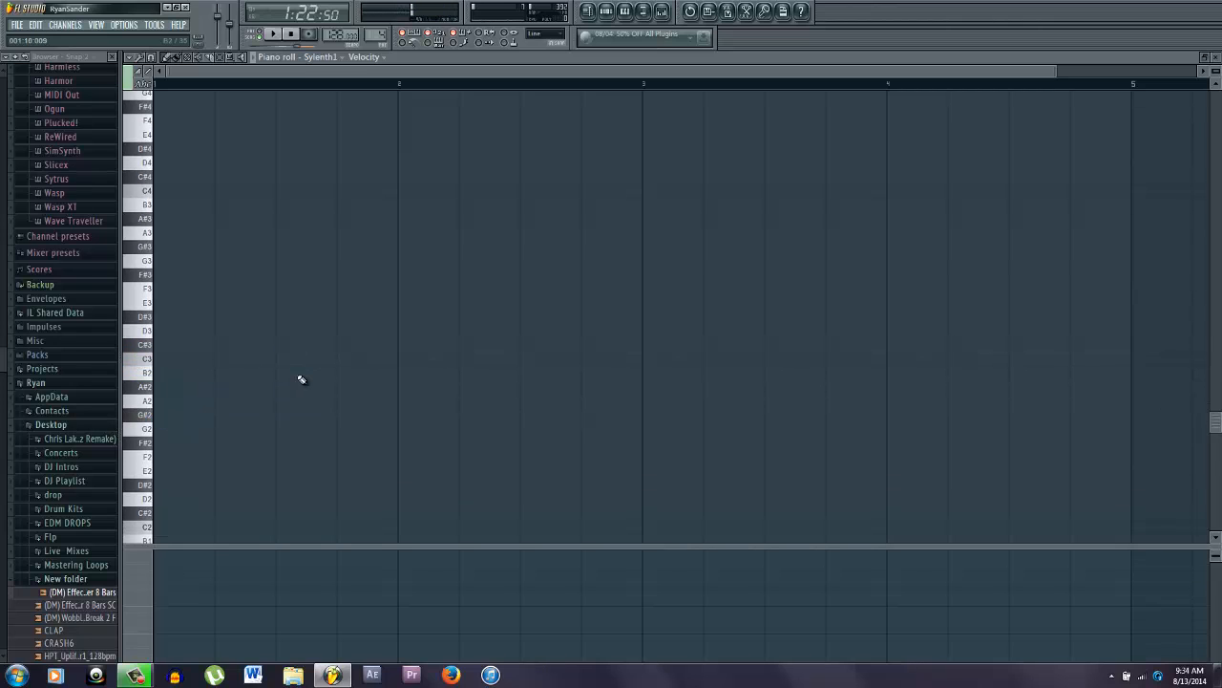
- Reopen Sylenth1 and audition the remaining lead presets one by one as far as LD Synthrock
key("F6")
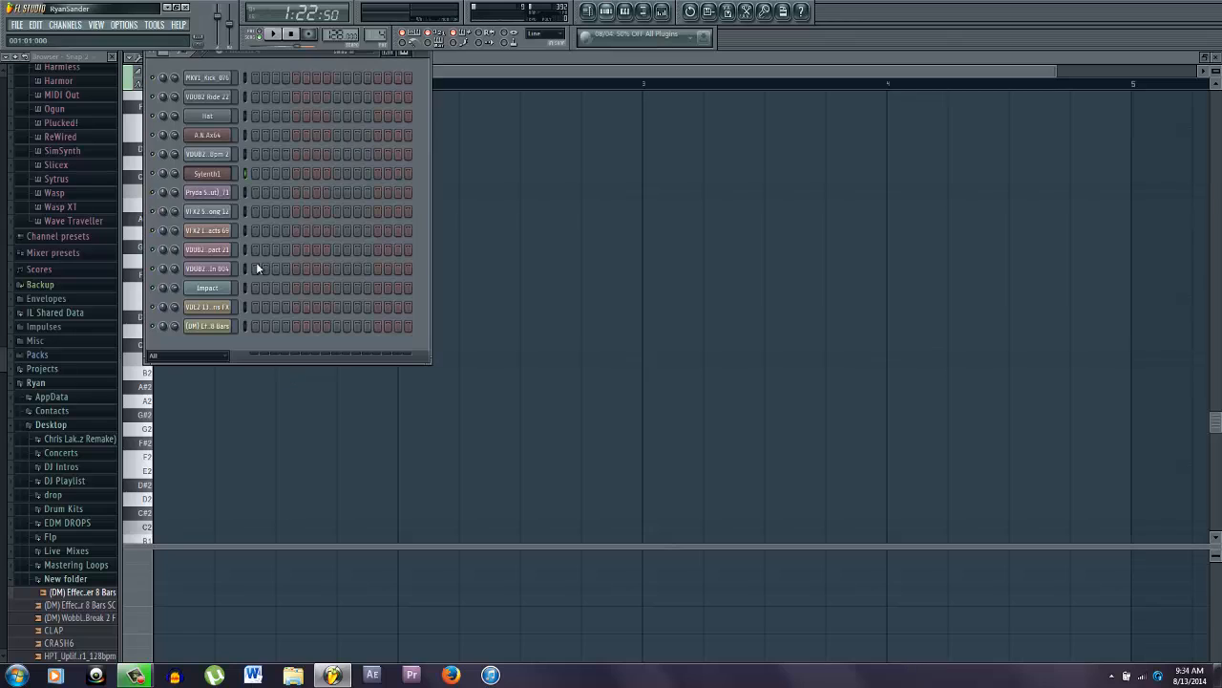
left_click(207, 179)
left_click(526, 258)
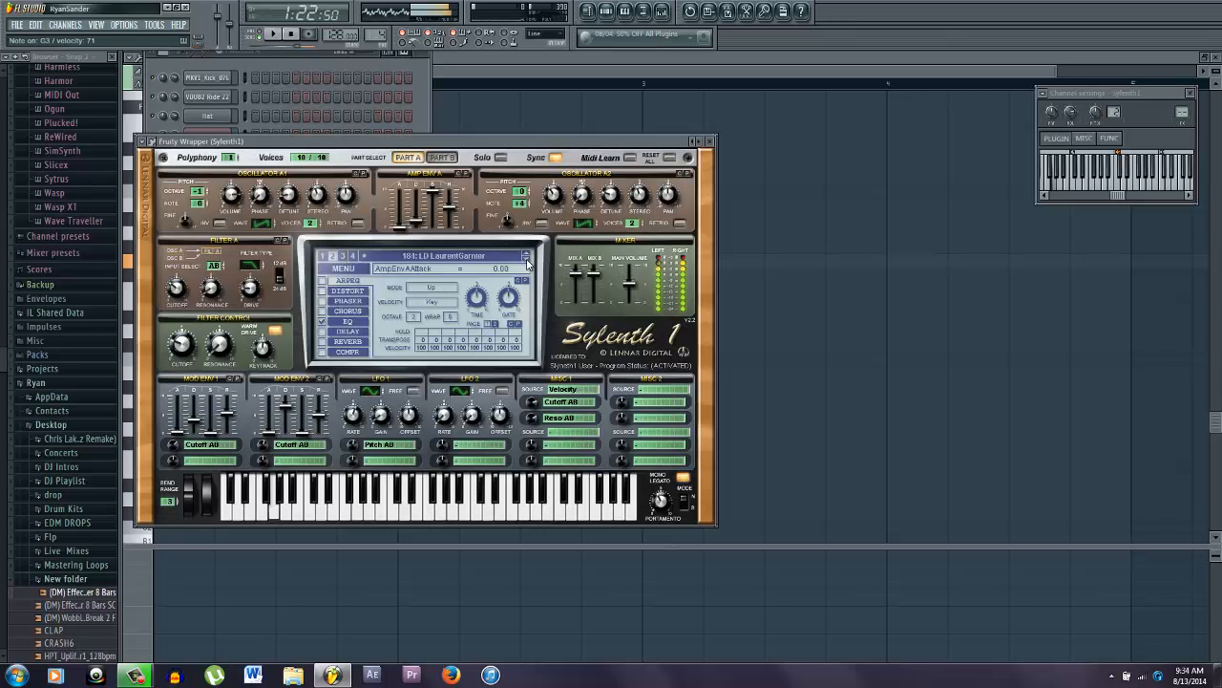
left_click(526, 259)
left_click(526, 259)
left_click(526, 259)
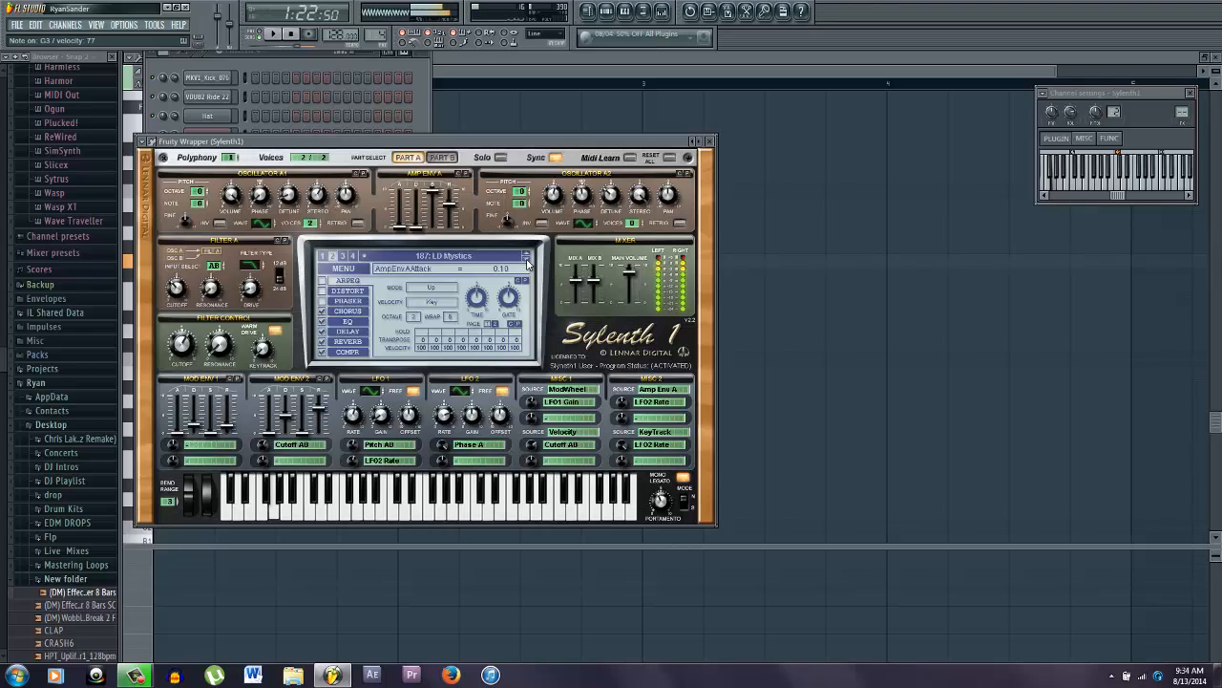
left_click(526, 259)
left_click(526, 259)
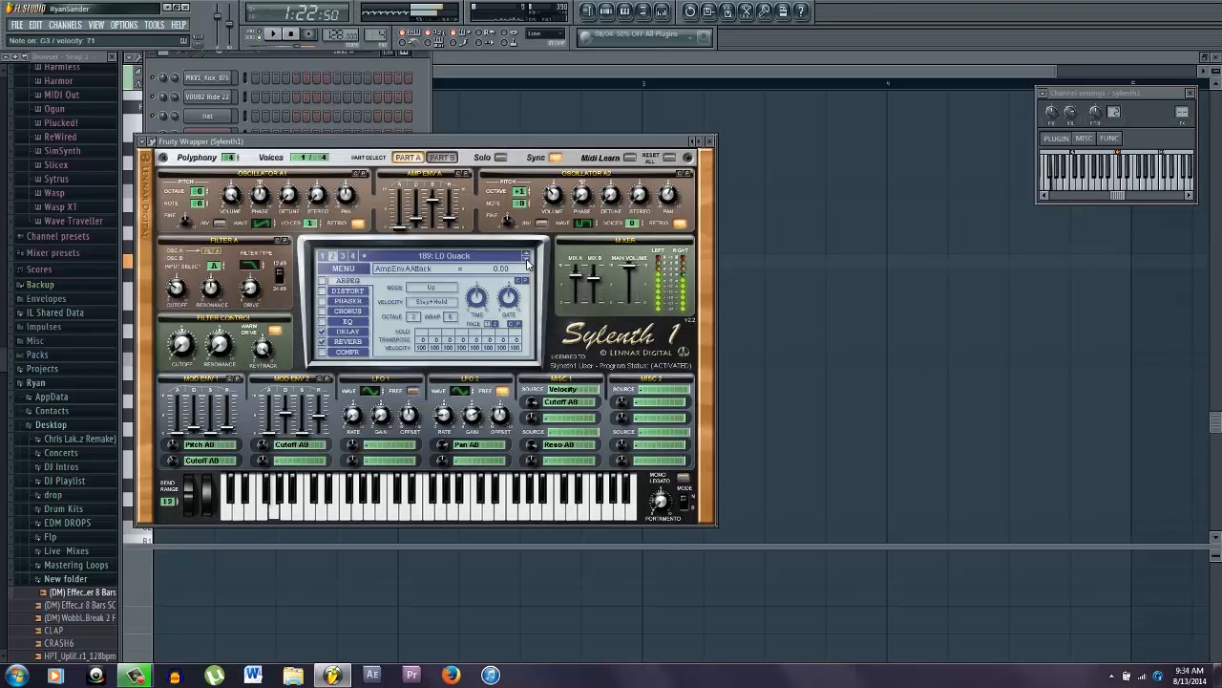
left_click(526, 258)
left_click(527, 259)
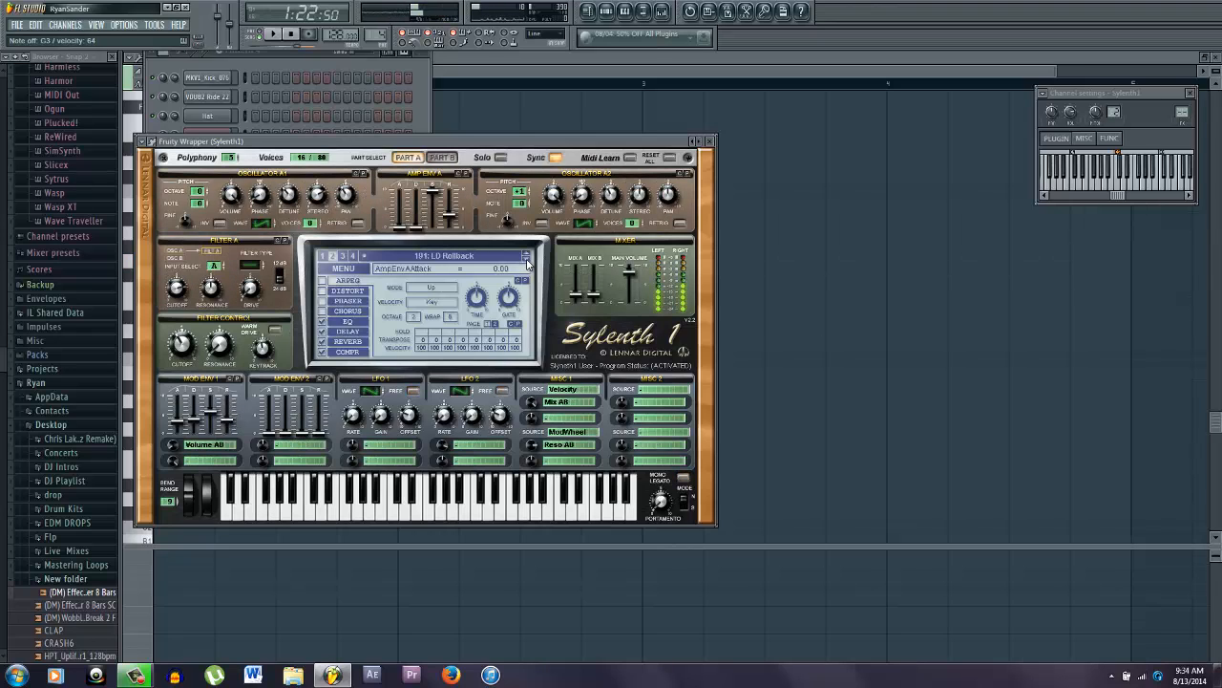
left_click(527, 259)
left_click(527, 261)
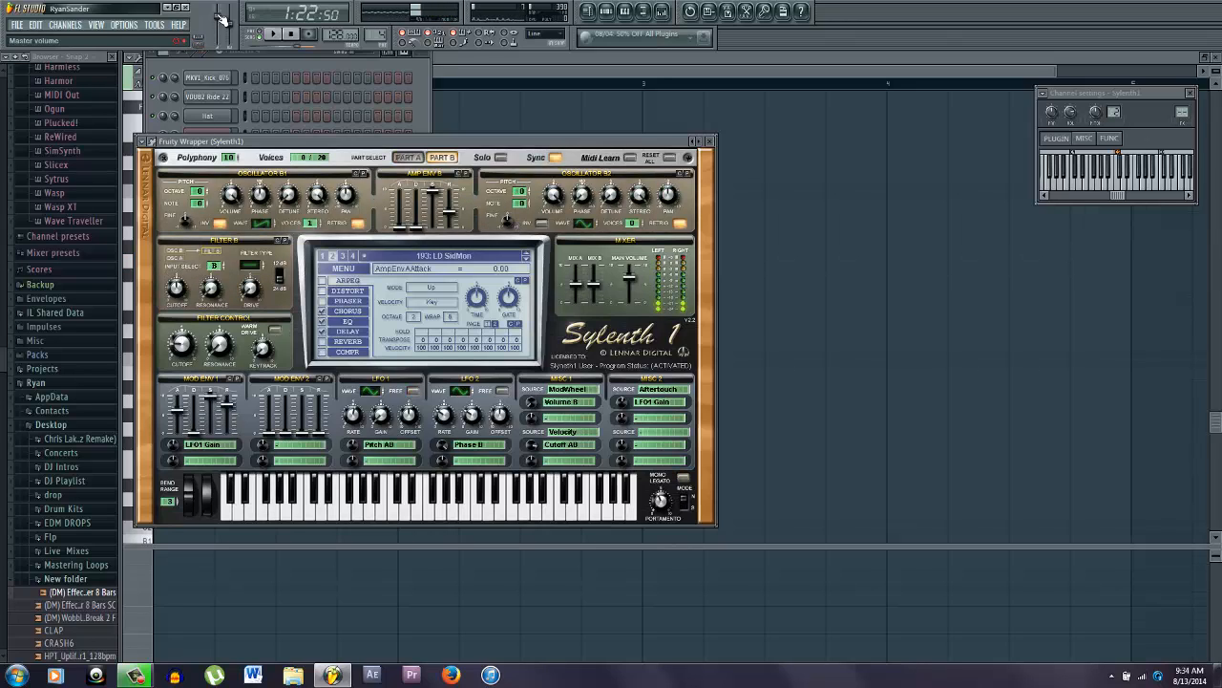
left_click(526, 258)
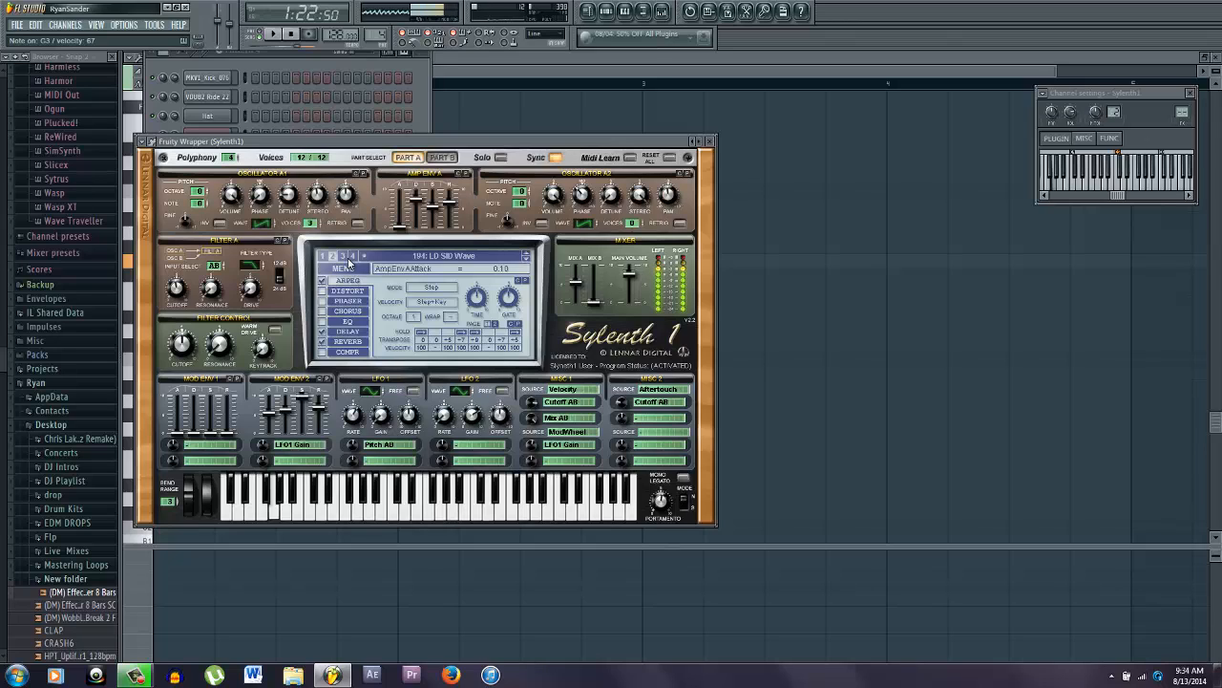
left_click(526, 258)
left_click(526, 258)
- Audition the ARP presets from ARP 1985 DavLen 2, settle on ARP Betelgeuse and switch its arpeggiator off
left_click(428, 258)
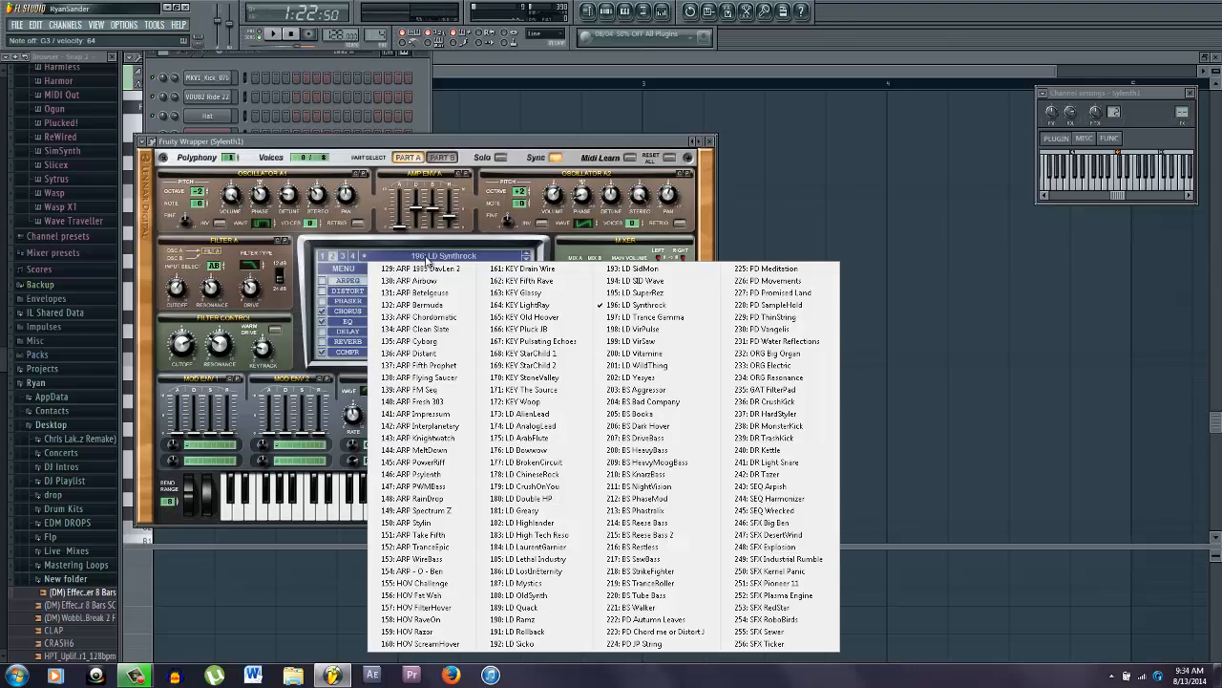
left_click(430, 270)
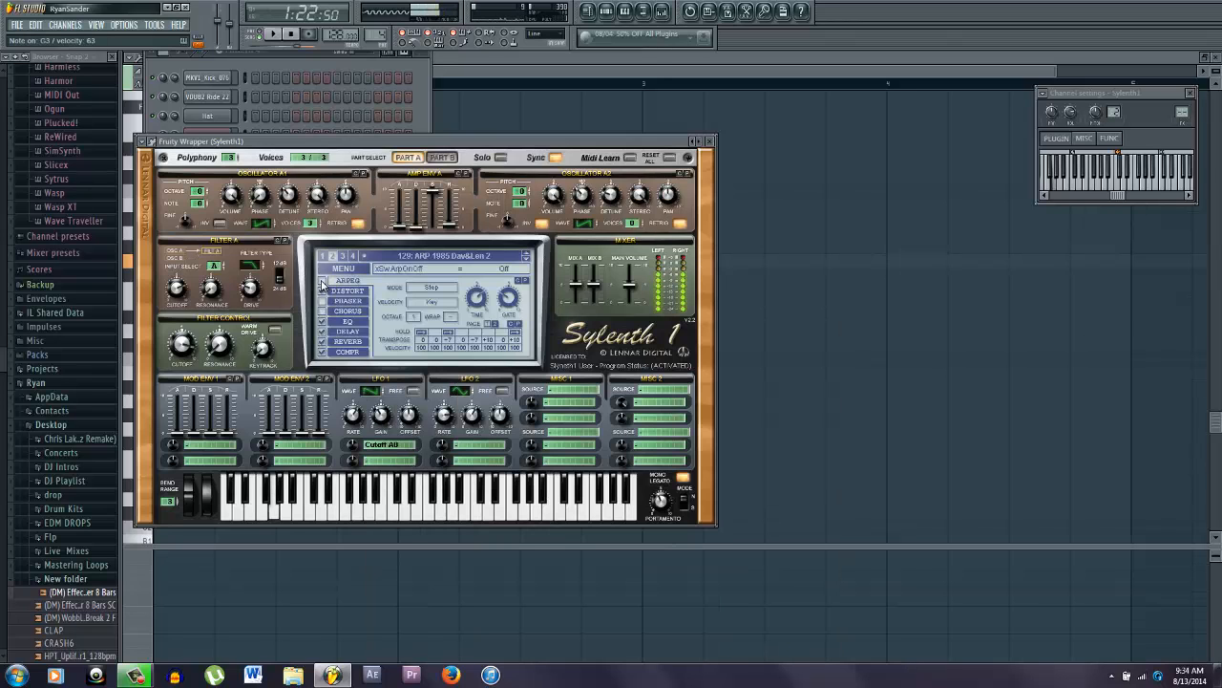
left_click(525, 258)
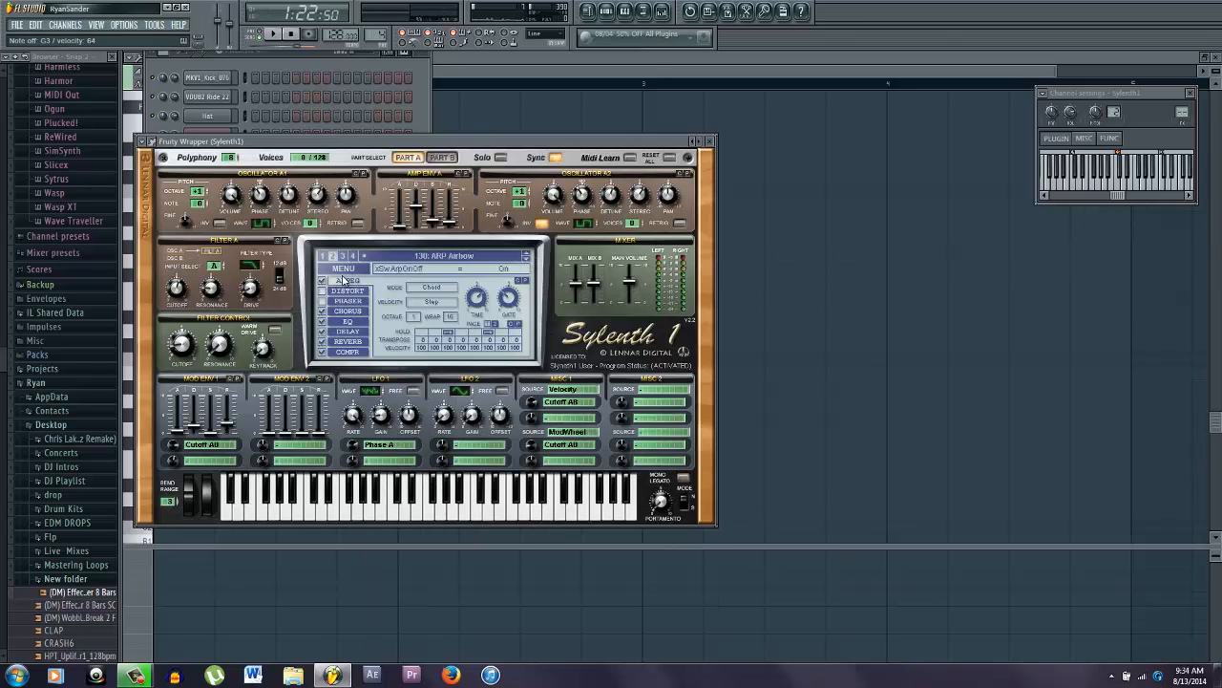
left_click(526, 258)
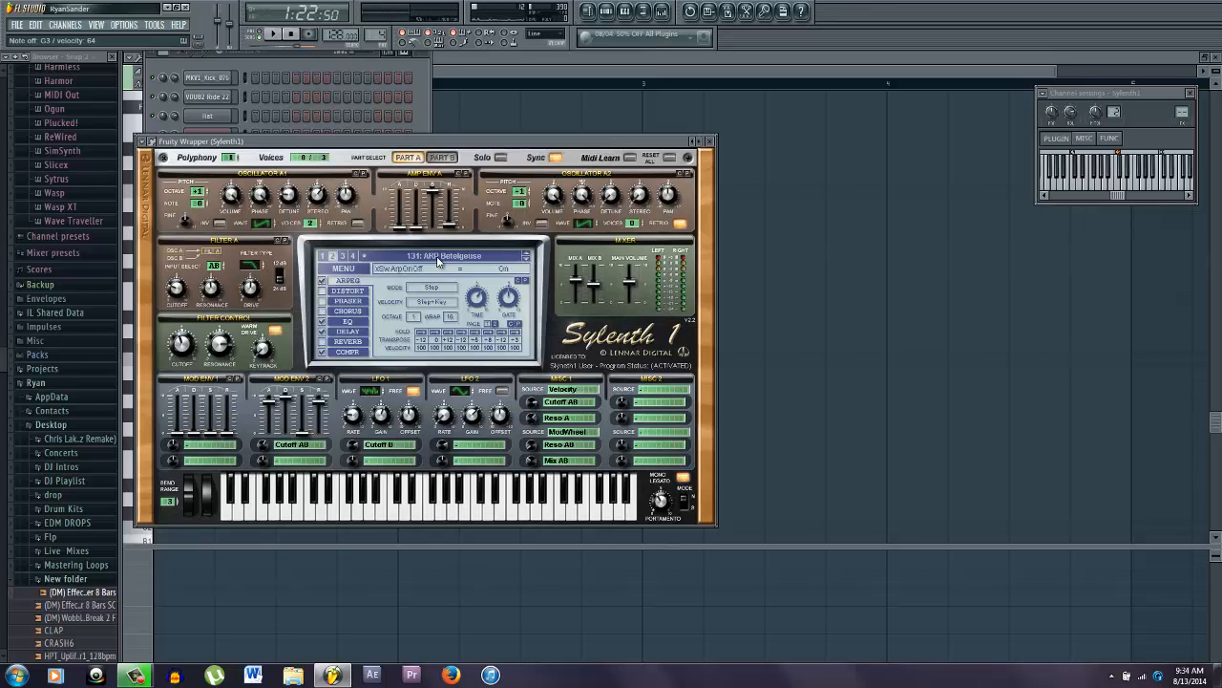
left_click(322, 280)
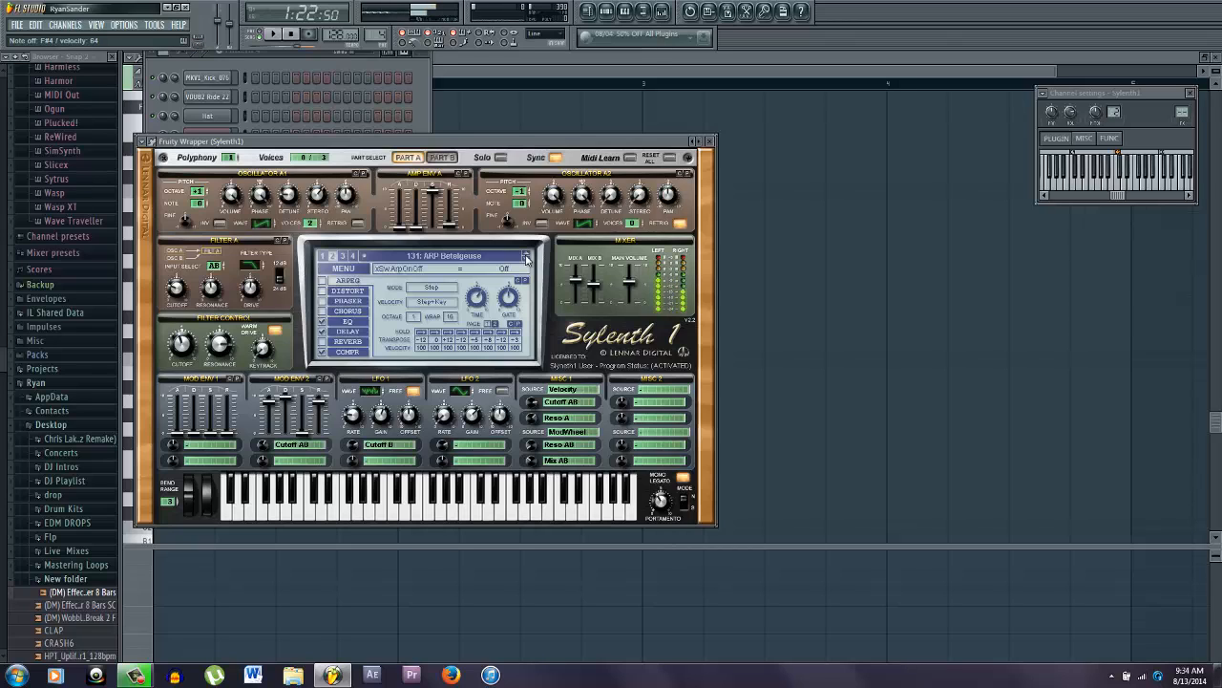
left_click(838, 276)
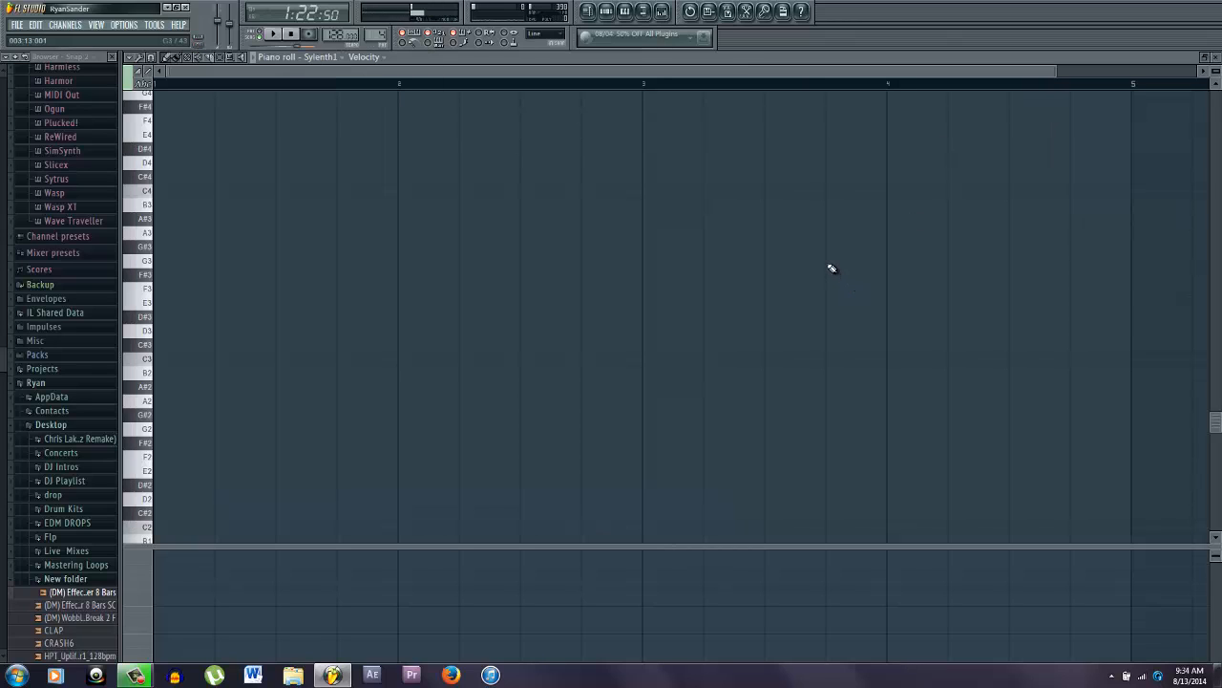
- Examine Pattern 3's A.N.Ax64 bass notes in the piano roll and play the pattern to find its key
key("F6")
key("F5")
double_click(592, 108)
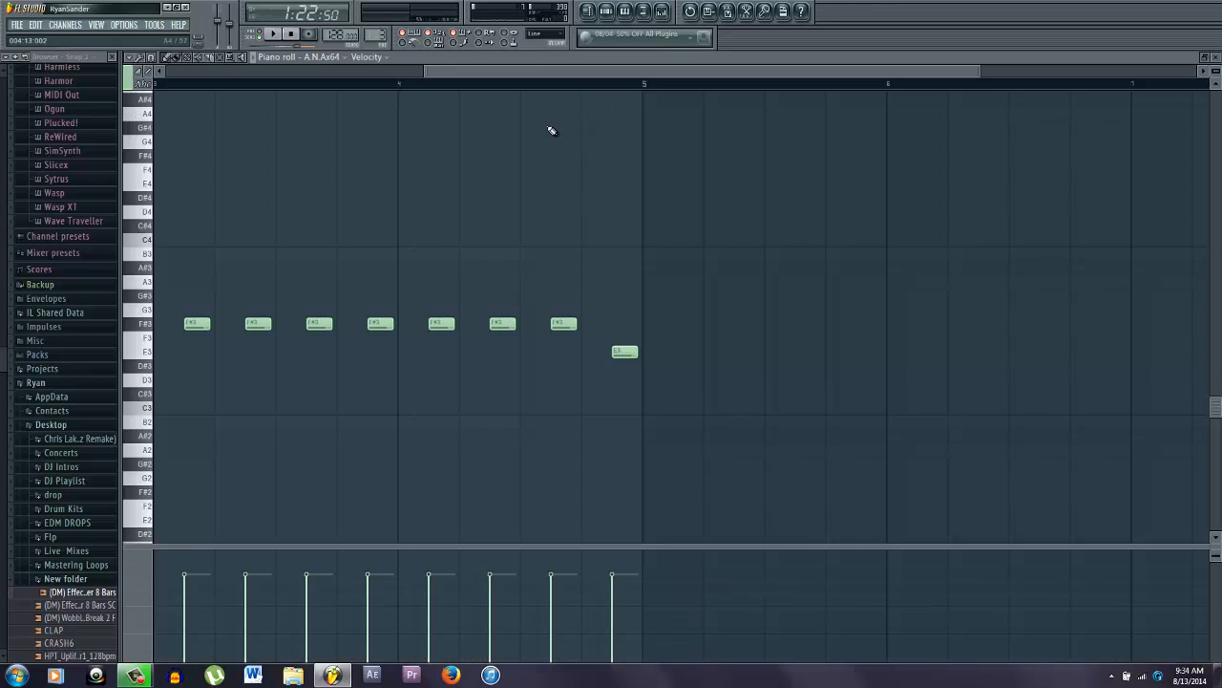
left_click(141, 325)
key("space")
key("F6")
key("space")
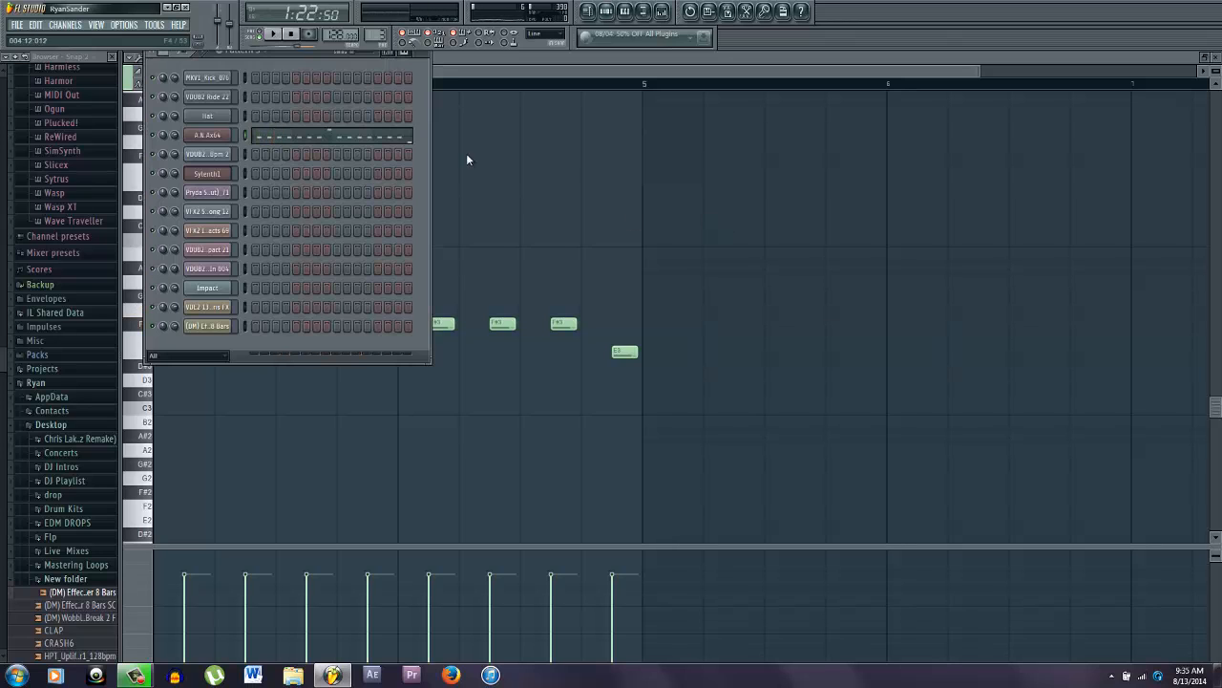
- Add a short F#4 note for Sylenth1 at the start of the empty pattern and transpose it up an octave to F#5
scroll(373, 35, "up", 1)
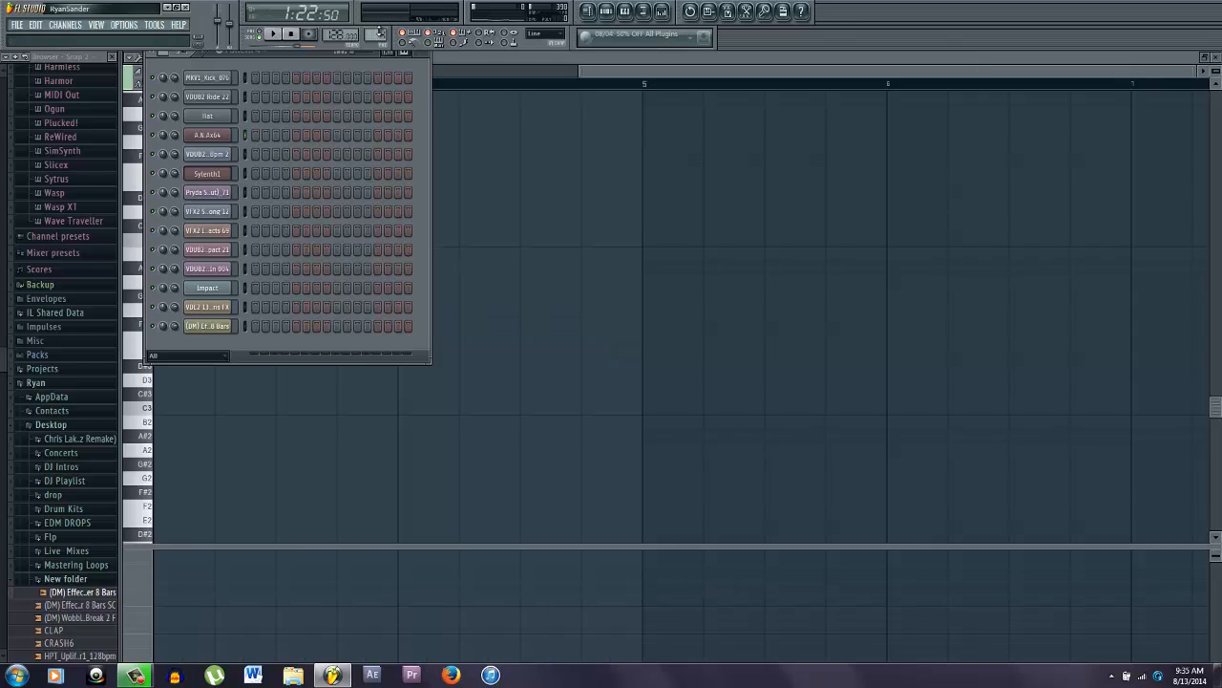
right_click(234, 172)
left_click(256, 174)
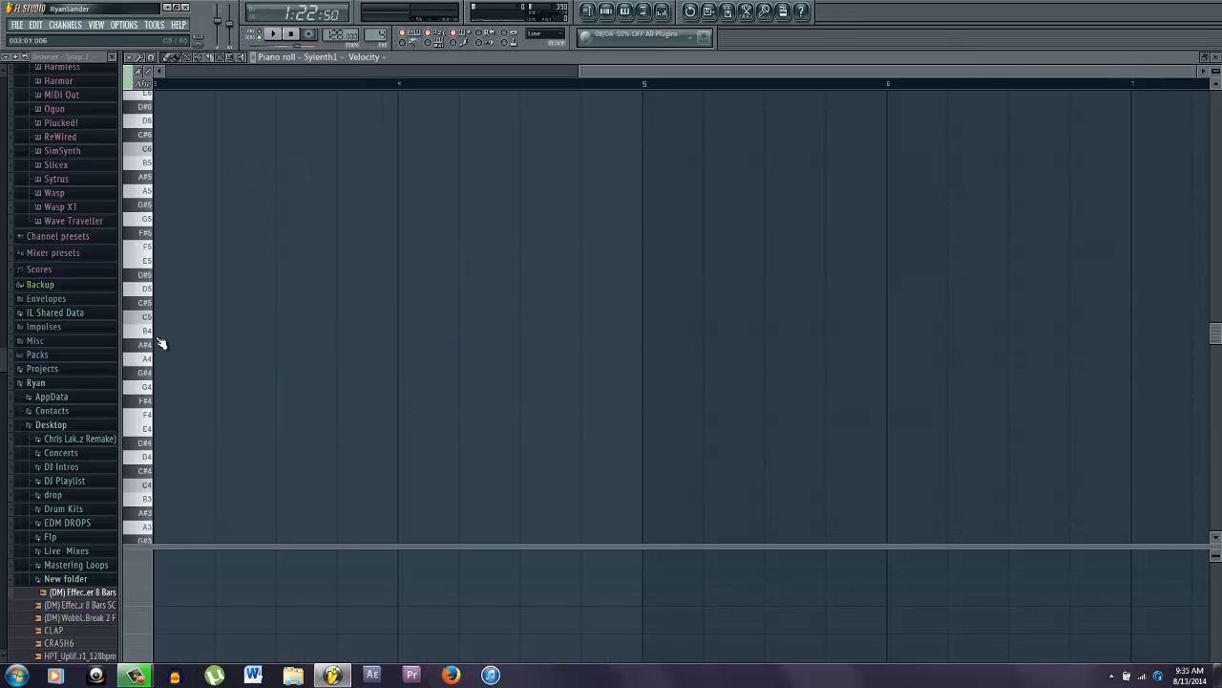
left_click_drag(178, 401, 65, 409)
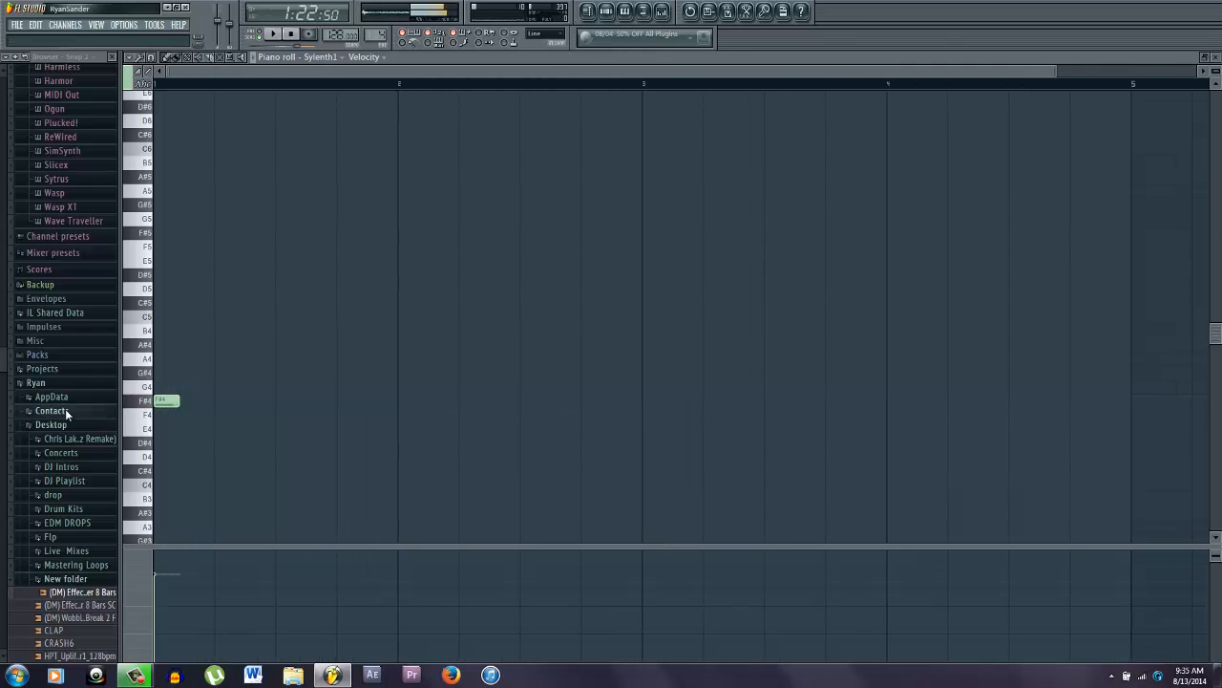
key("ctrl+Up")
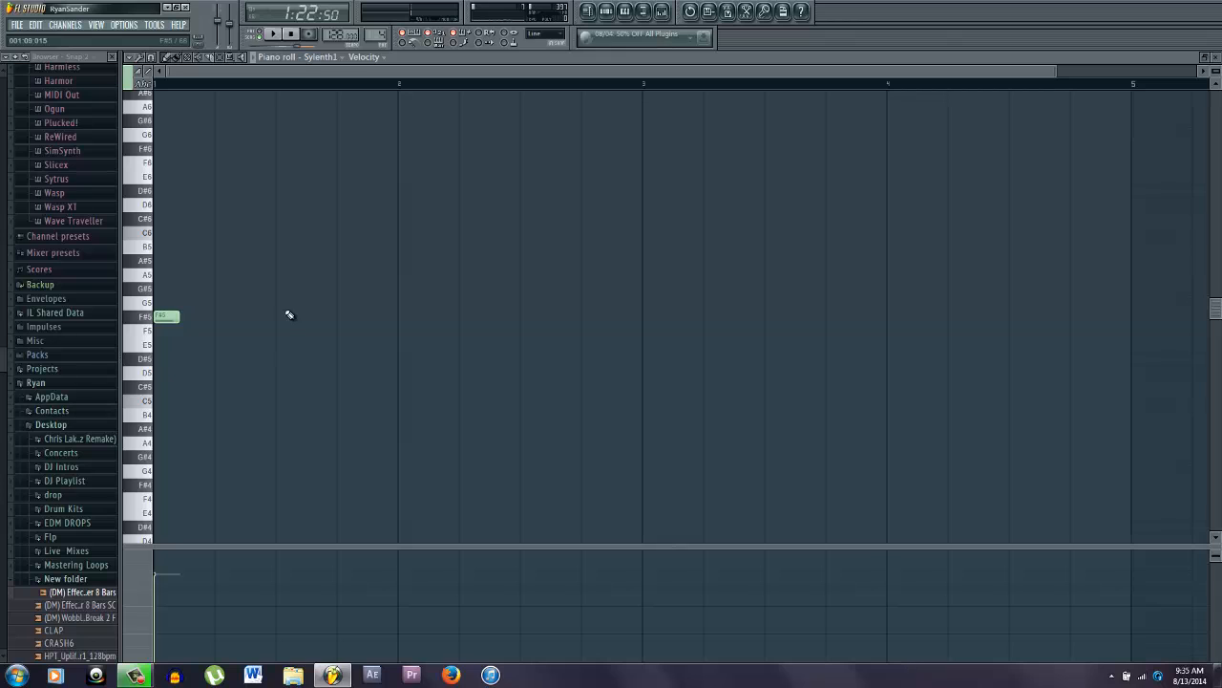
- Add a second short F#5 note right after the first one and play the pattern
scroll(217, 323, "up", 2)
mouse_move(172, 319)
left_mouse_down()
mouse_move(197, 317)
mouse_move(177, 317)
left_mouse_up()
right_click(192, 318)
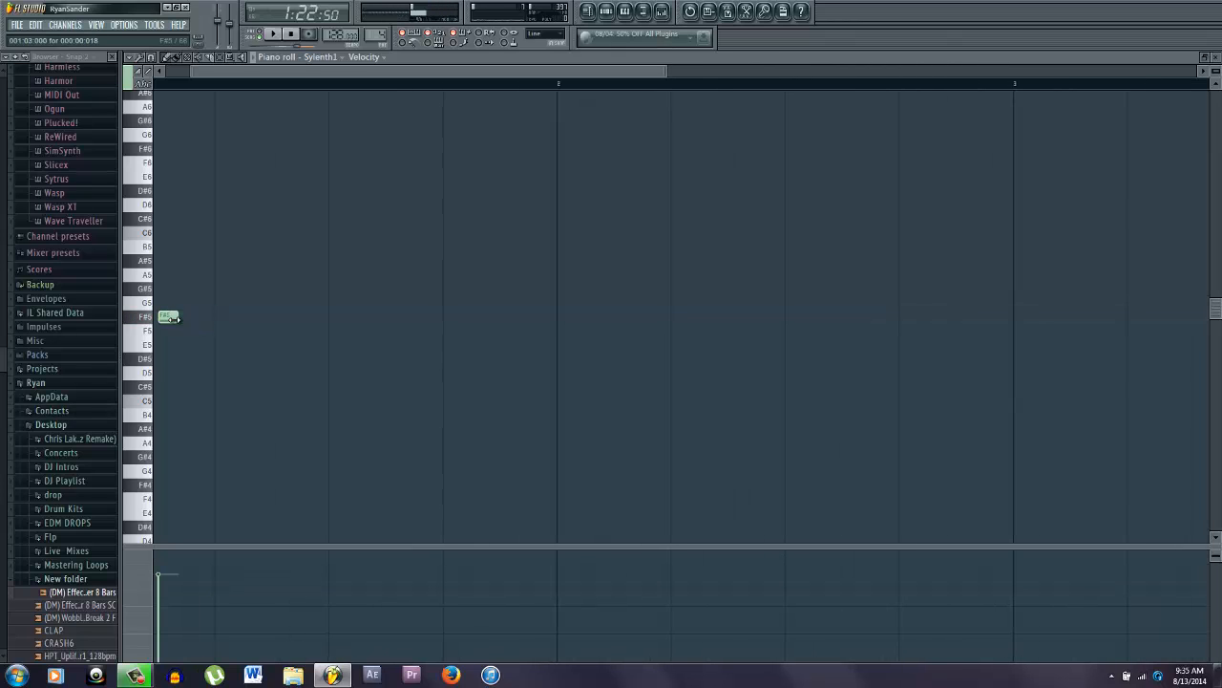
left_click(193, 319)
left_click(268, 36)
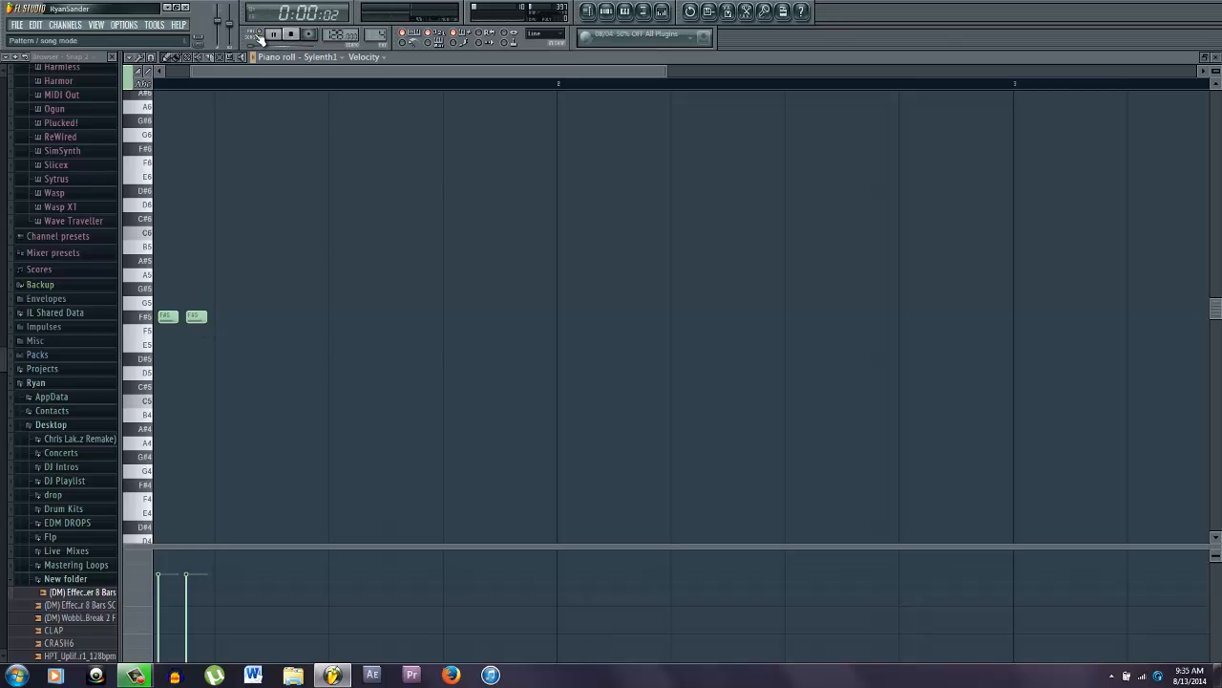
key("space")
- Reopen Sylenth1 and audition the presets from ARP Bermuda to ARP Cyborg with the arpeggiator switched off
key("F6")
left_click(211, 177)
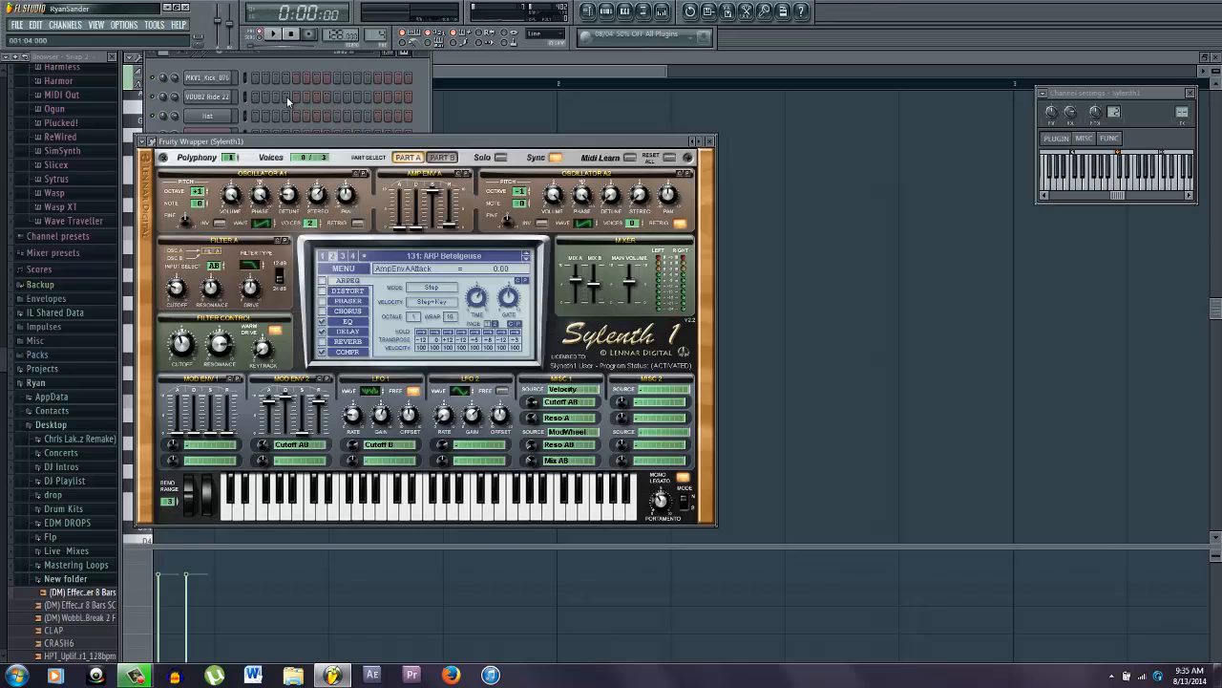
left_click(525, 259)
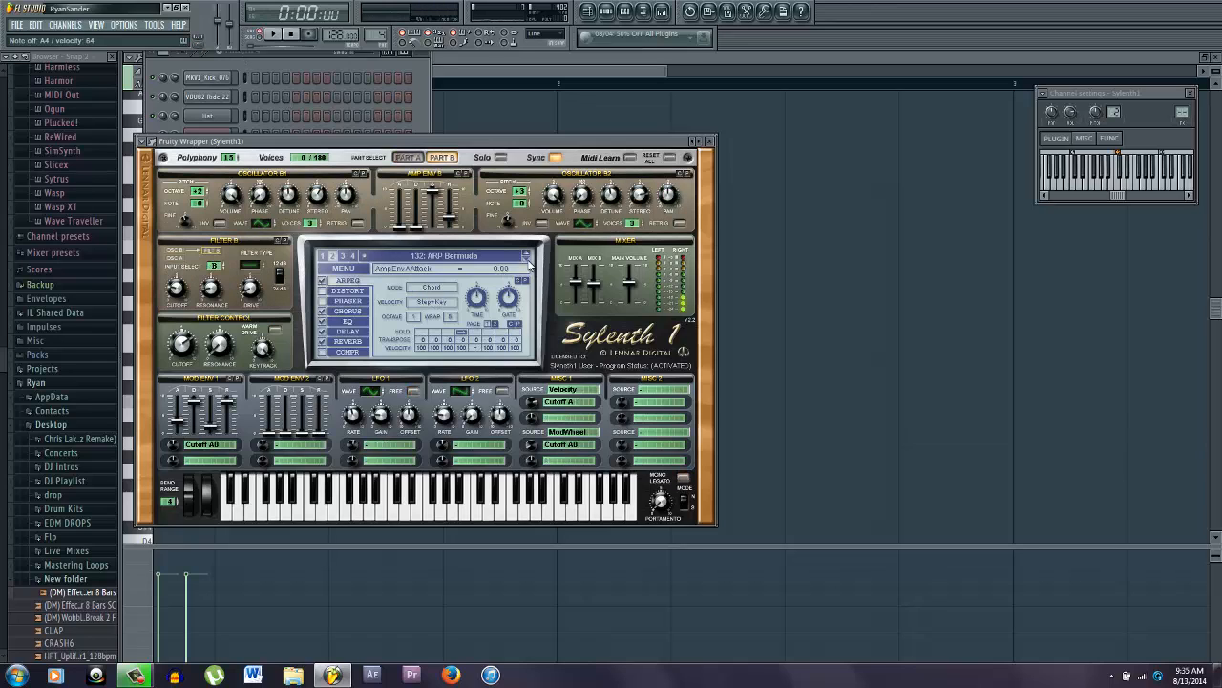
left_click(324, 280)
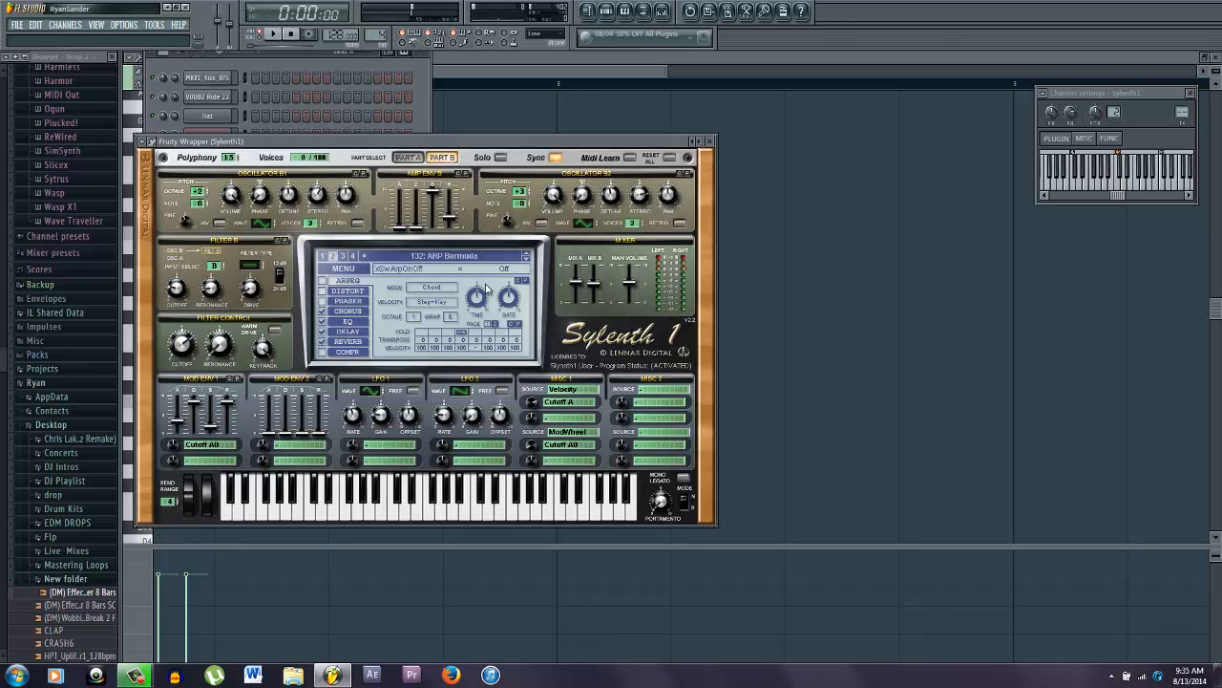
left_click(526, 259)
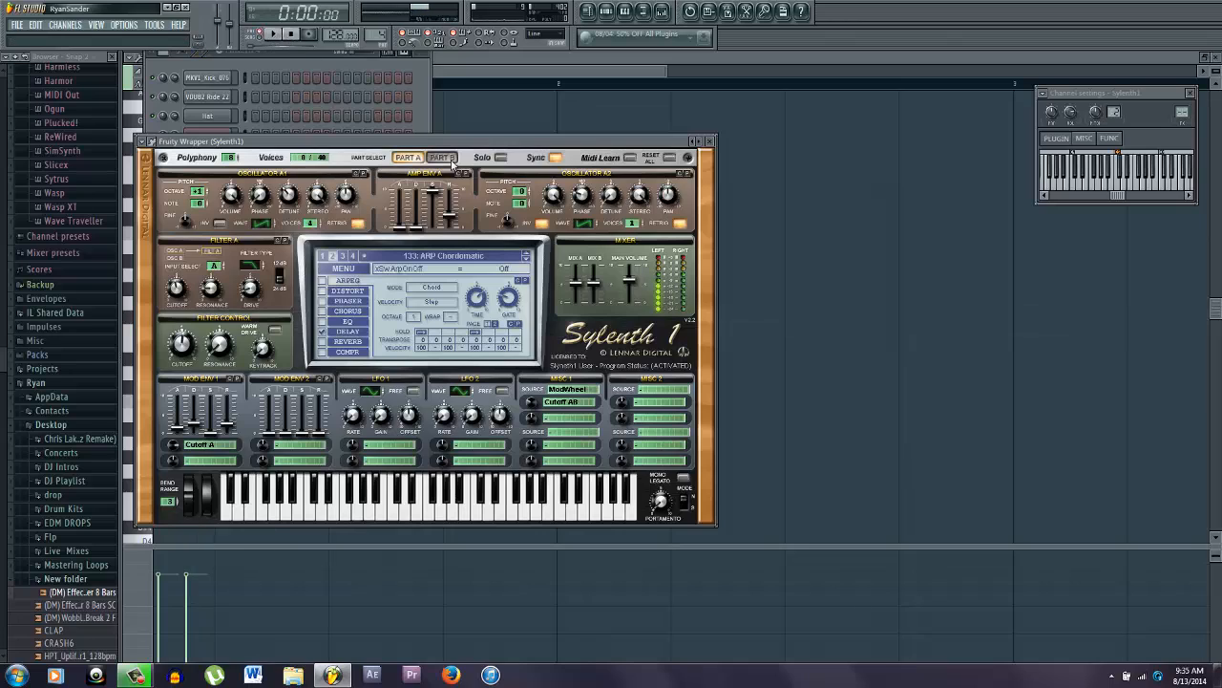
left_click(524, 259)
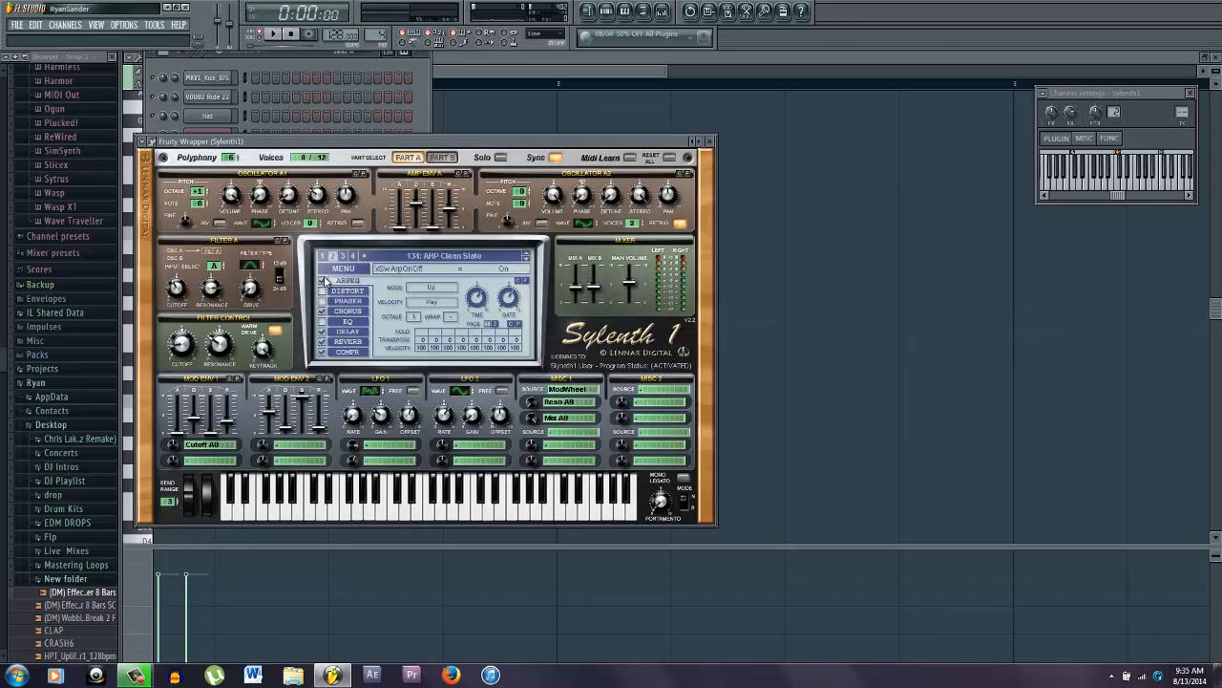
left_click(293, 36)
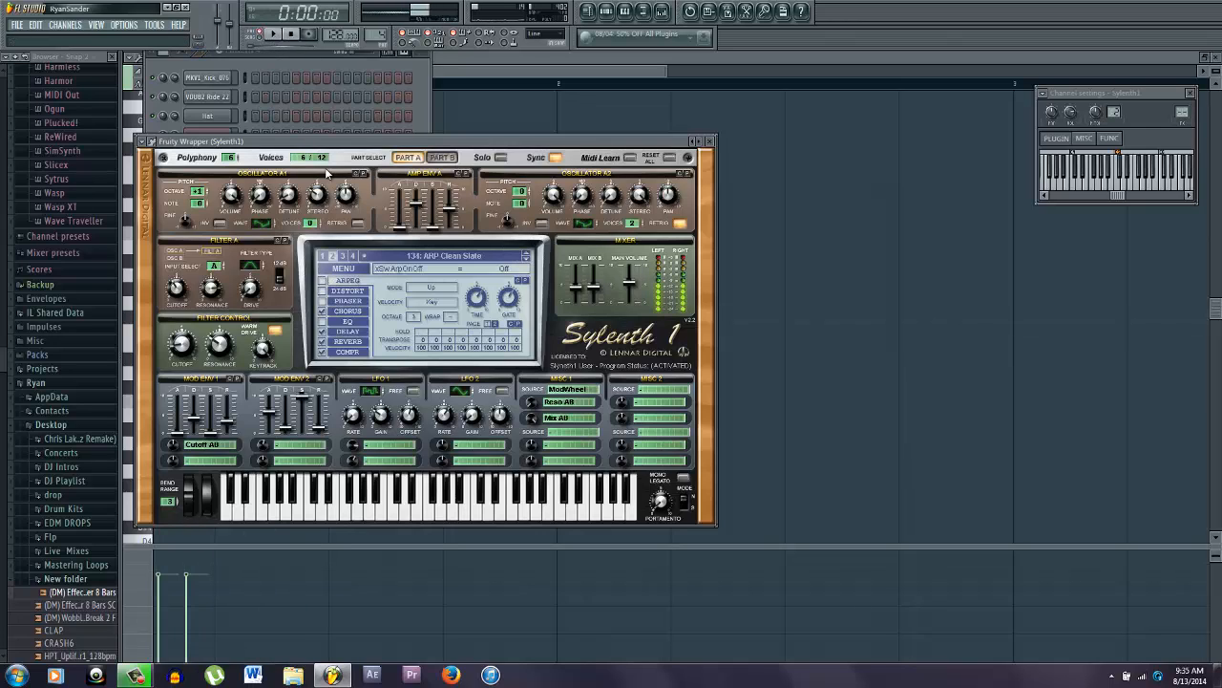
left_click(525, 257)
key("space")
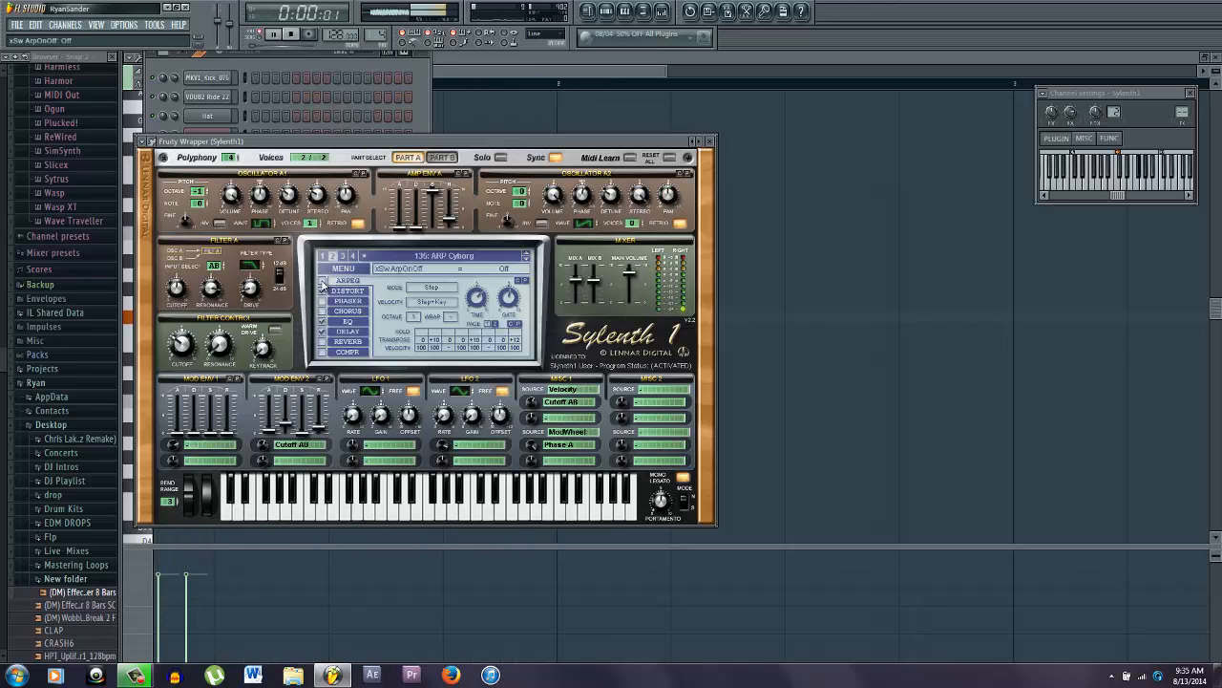
key("F7")
key("space")
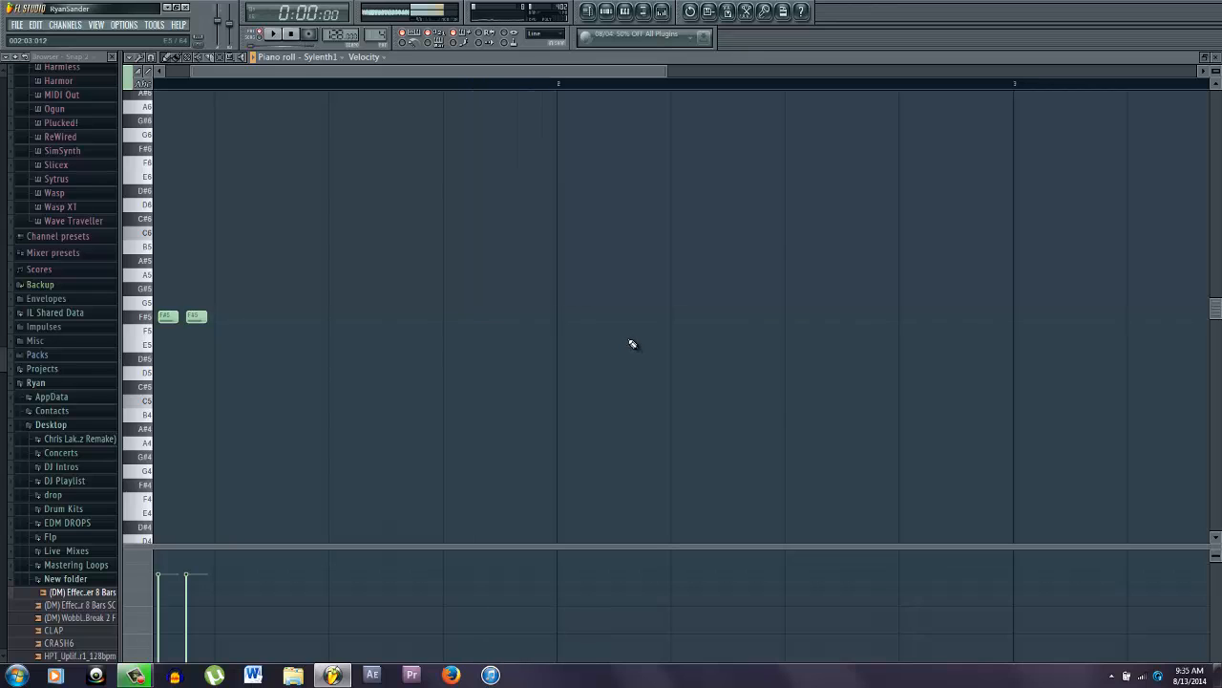
- Switch ARP Cyborg's delay off and toggle its EQ and distortion to compare the sound during playback
key("F6")
left_click(219, 176)
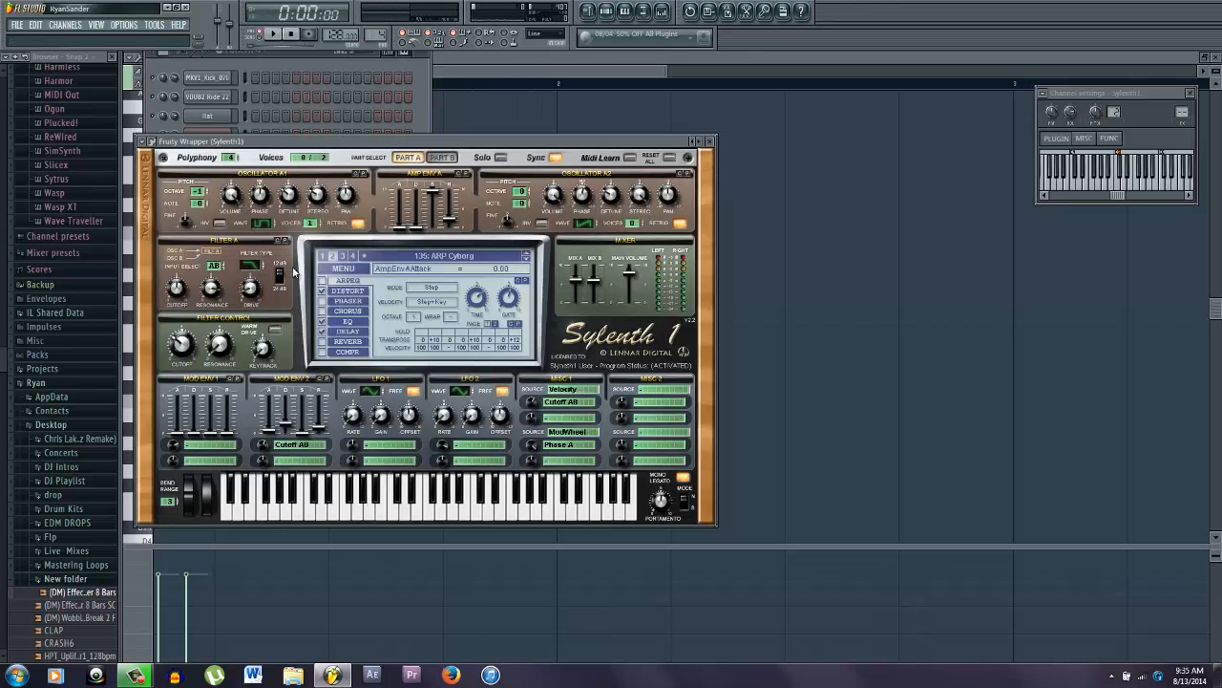
left_click(322, 322)
key("space")
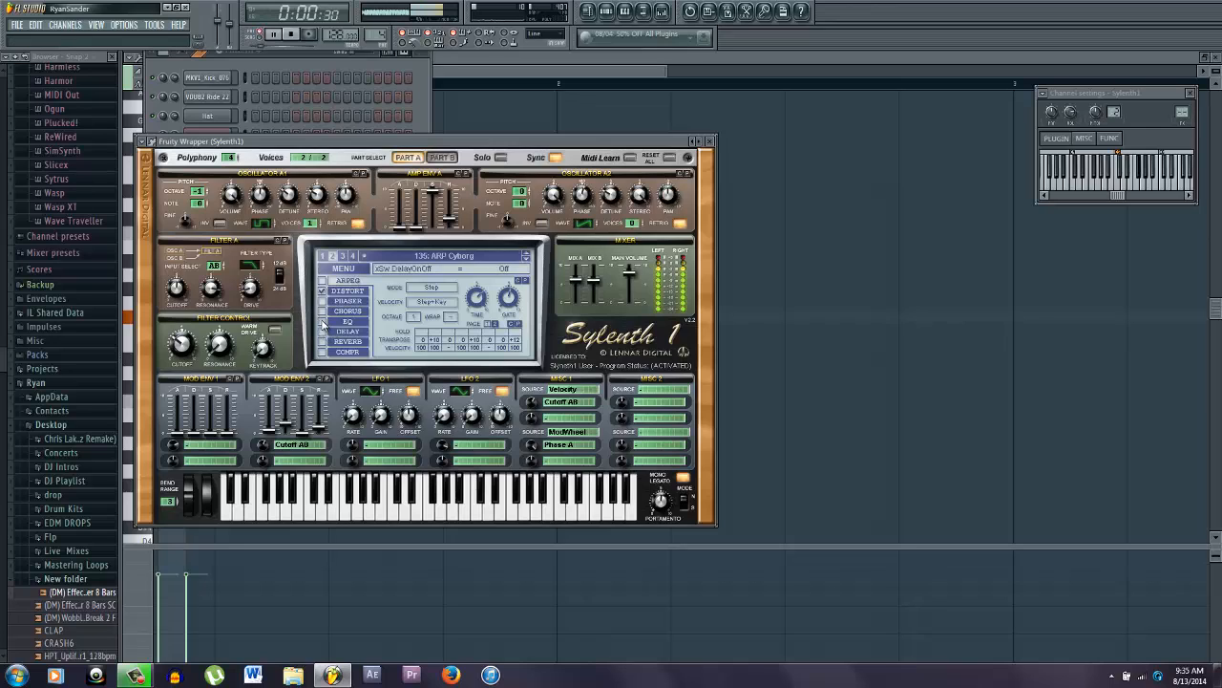
left_click(323, 291)
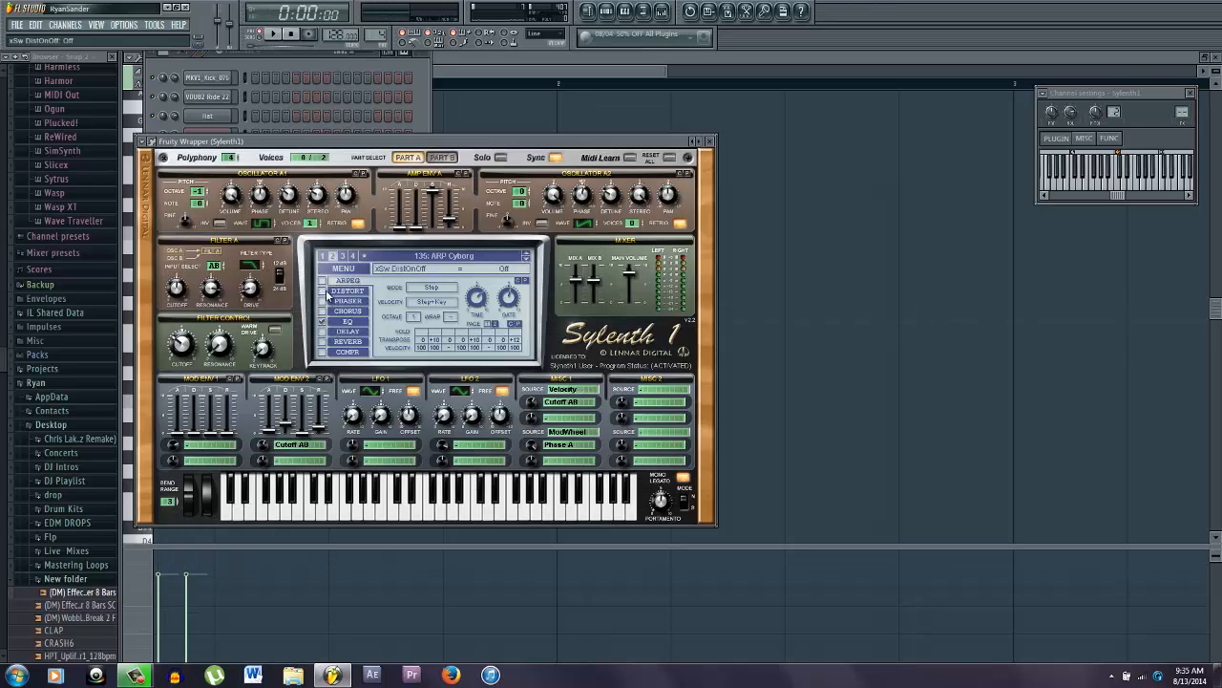
key("space")
- Try lower cutoffs on ARP Cyborg's Filter Control and Filter A, playing the pattern repeatedly to compare the sound
left_click_drag(183, 341, 181, 353)
key("space")
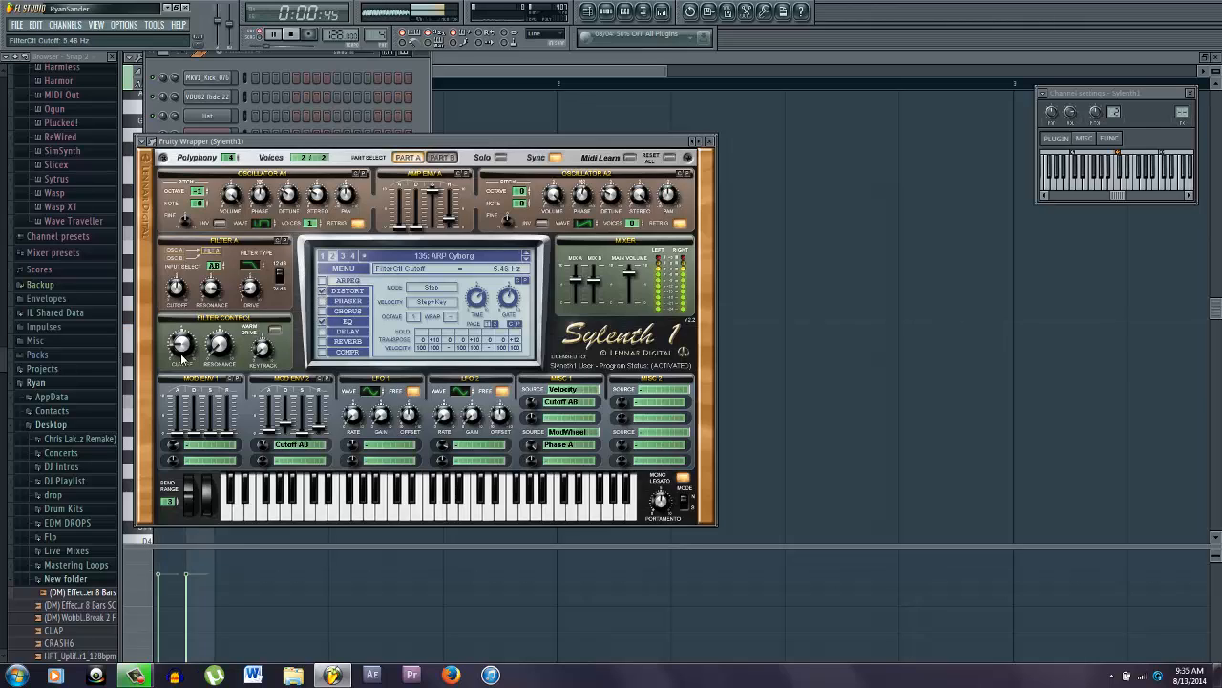
key("space")
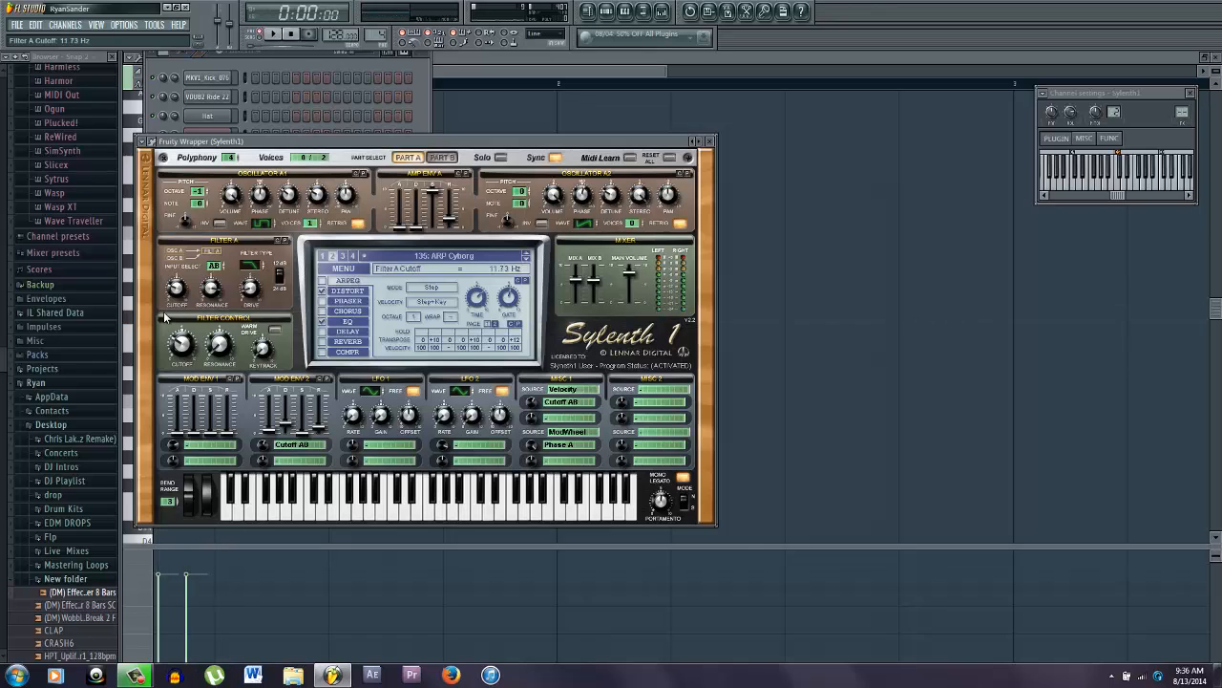
key("space")
key("space")
key("space")
key("space")
key("space")
key("space")
left_click_drag(164, 318, 178, 294)
key("space")
key("space")
- Delete both F#5 notes from the Sylenth1 piano roll
key("F7")
right_click(196, 316)
right_click(167, 316)
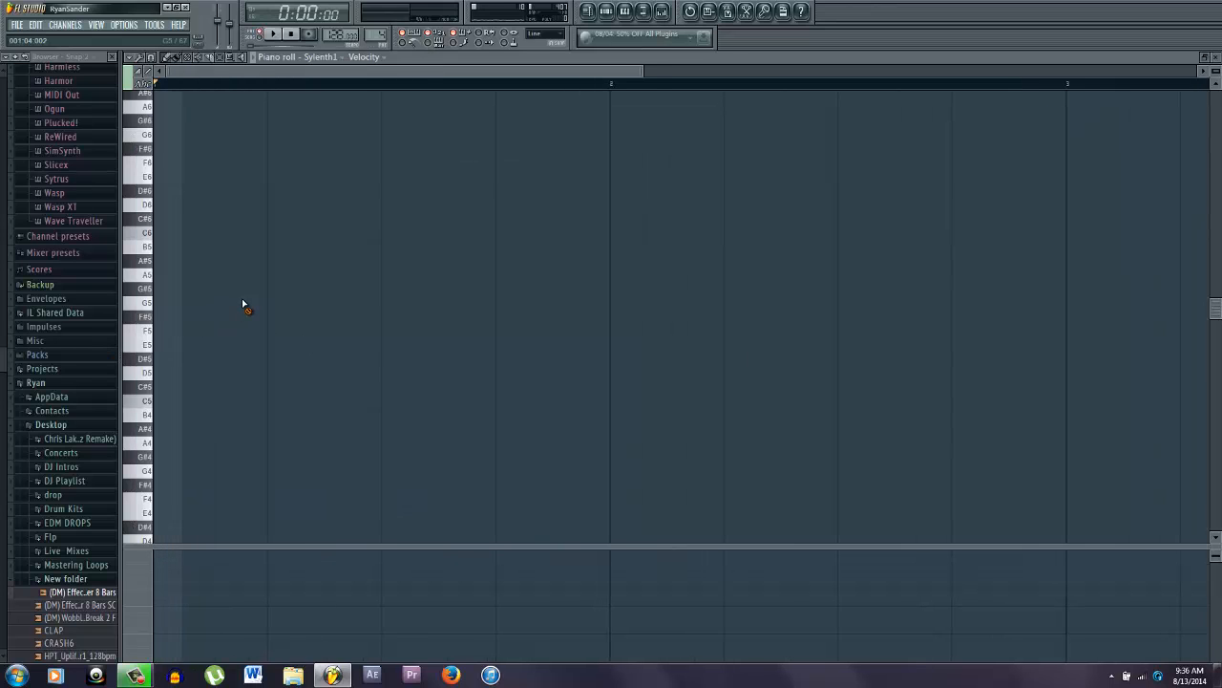
- Reopen Sylenth1 and audition the ARP presets from ARP Distant to ARP Fresh 303
key("F6")
left_click(221, 174)
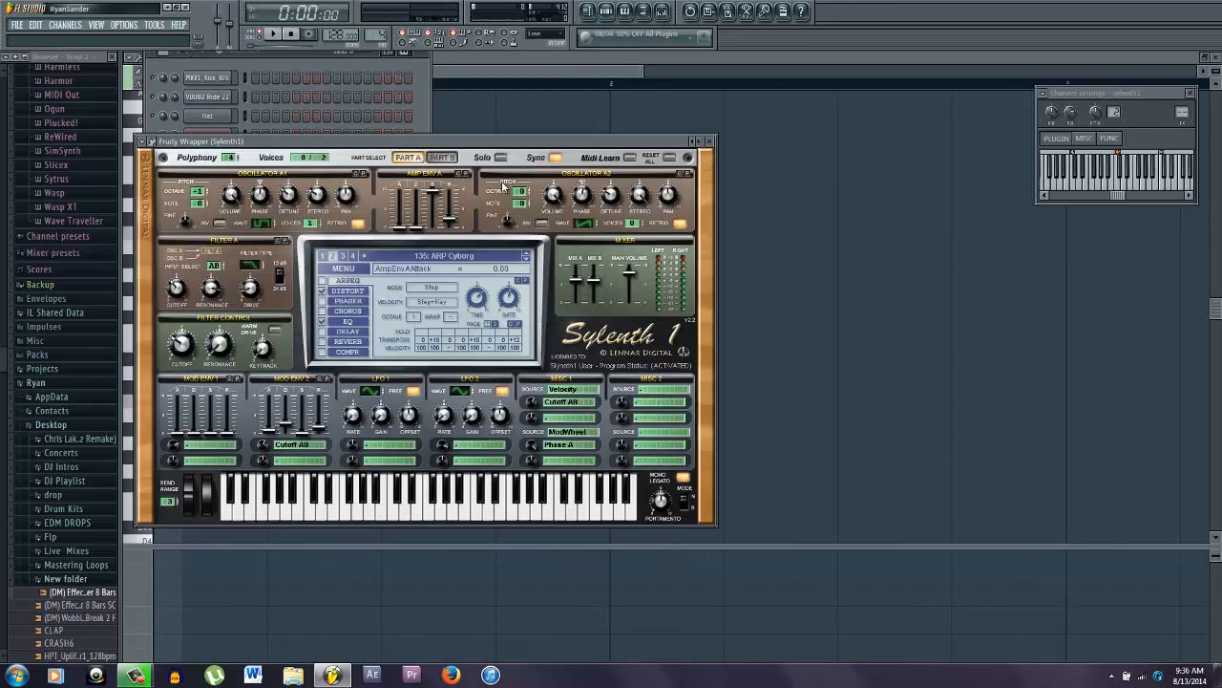
left_click(527, 260)
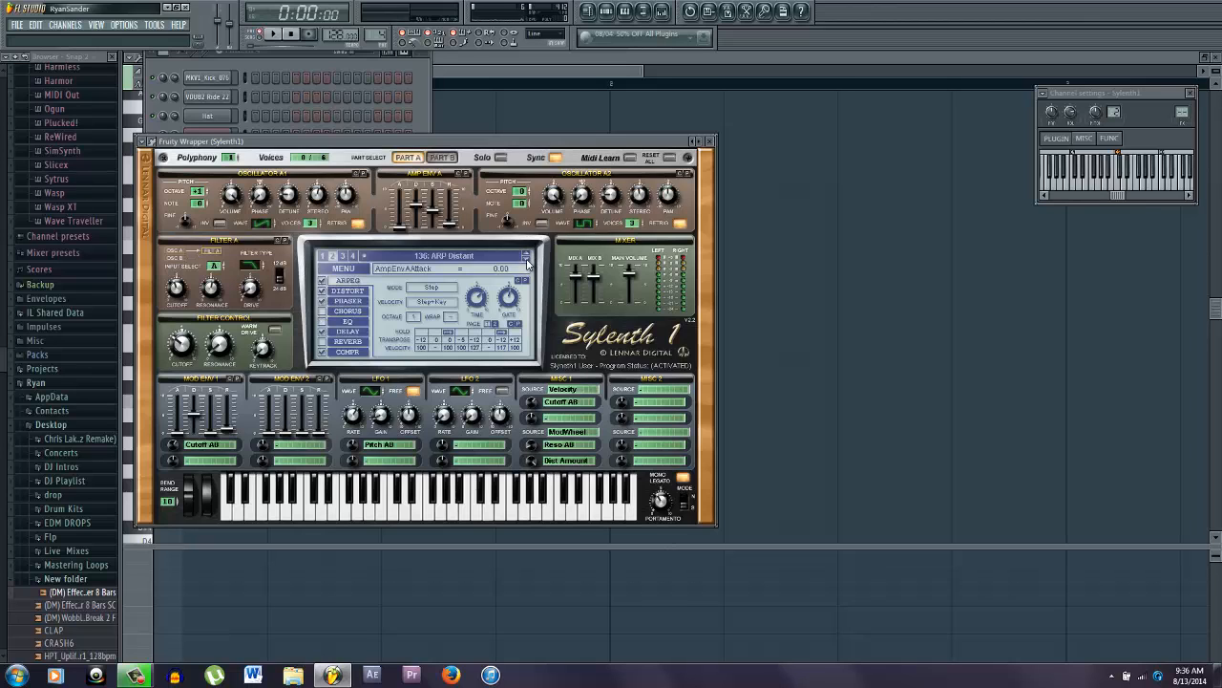
left_click(527, 261)
left_click(527, 261)
left_click(527, 260)
left_click(527, 261)
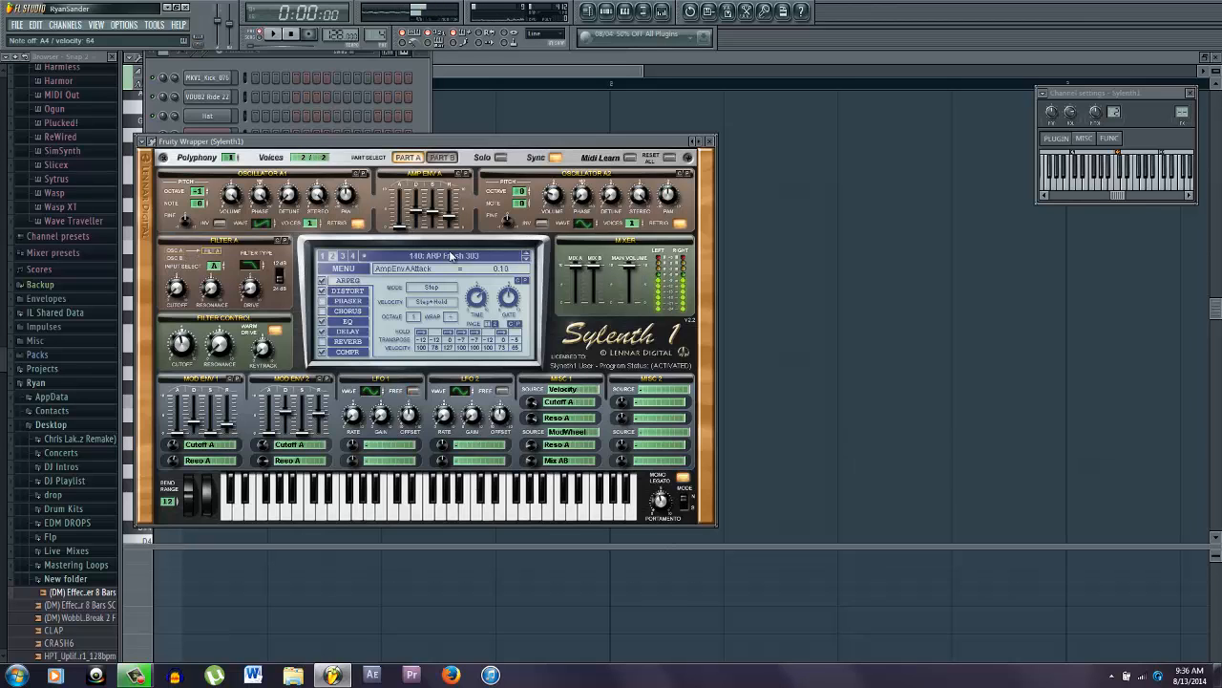
- Audition lead presets from LD LaurentGarnier to LD LostInEternity, settle on LD Lethal Industry and switch its delay and chorus off
left_click(450, 256)
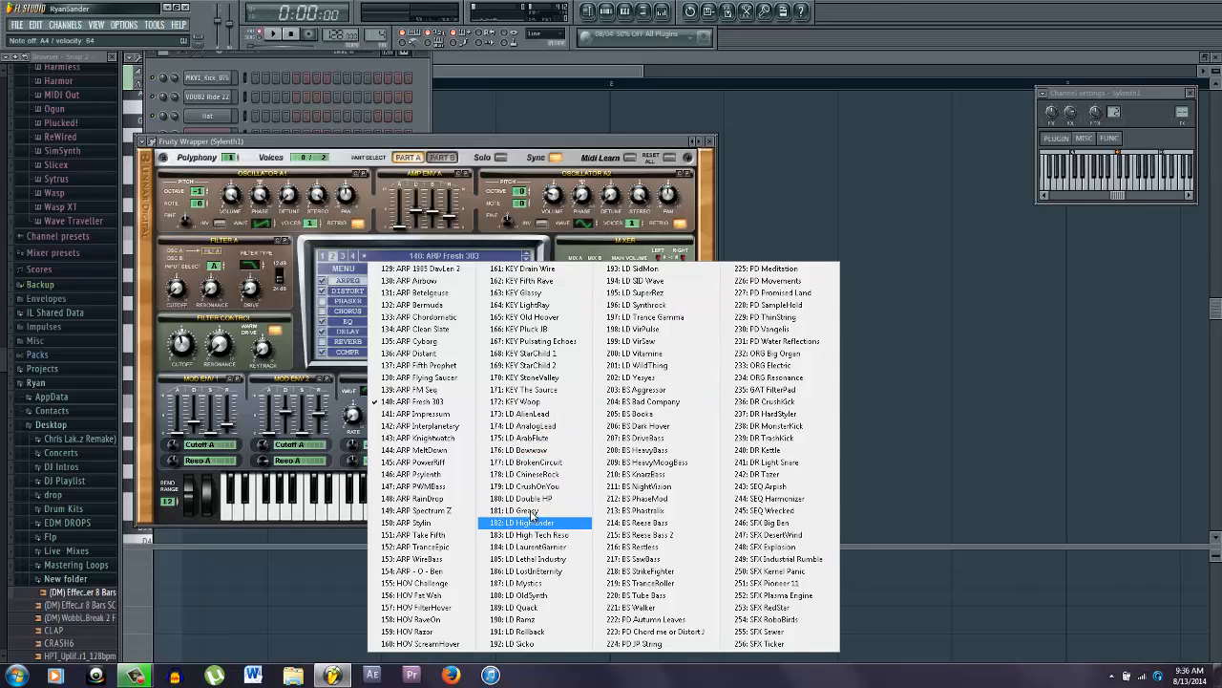
left_click(536, 546)
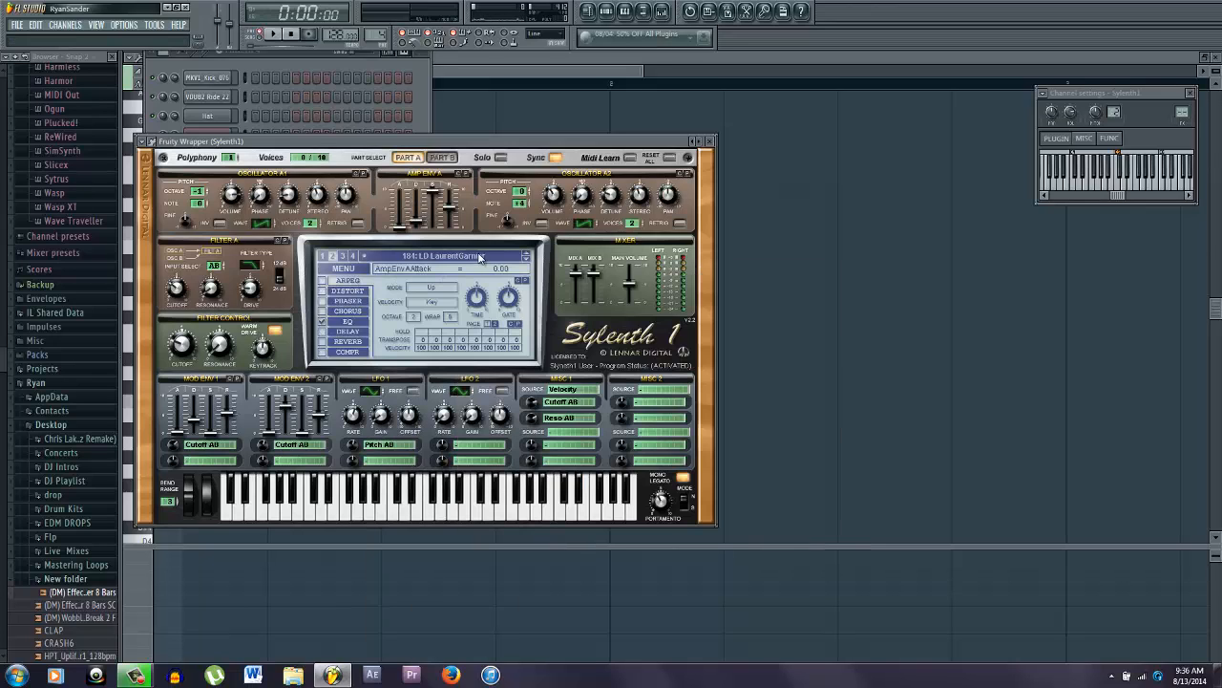
left_click(526, 264)
left_click(527, 264)
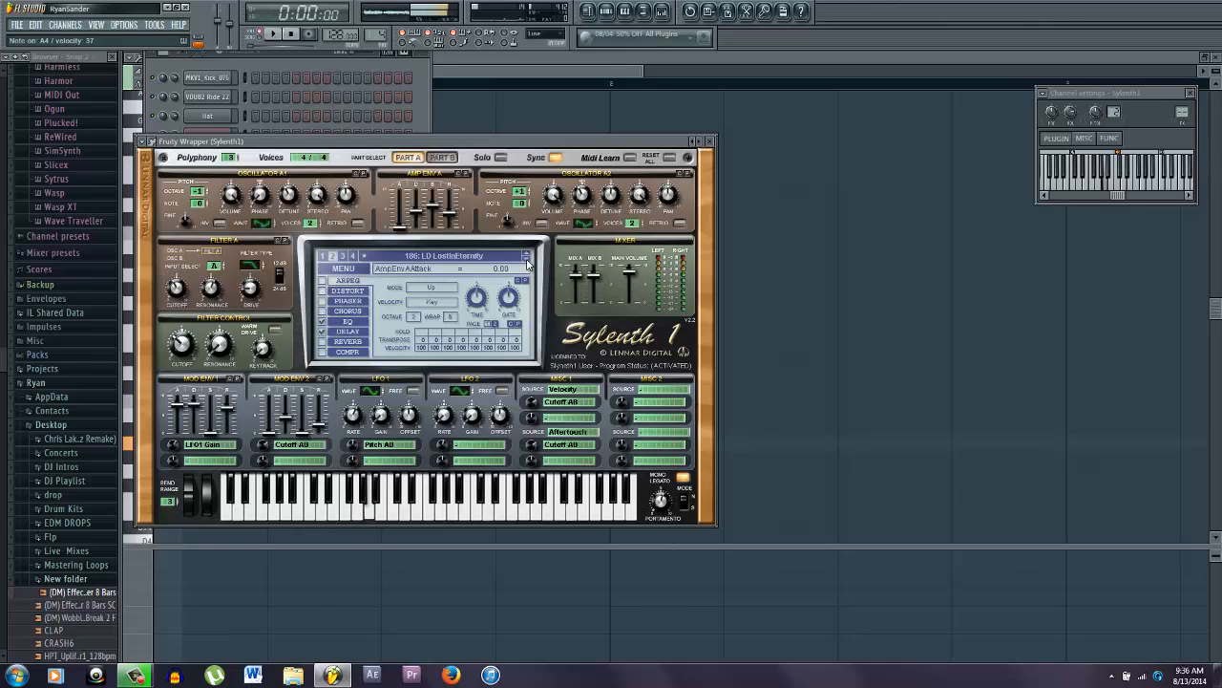
left_click(527, 264)
left_click(527, 256)
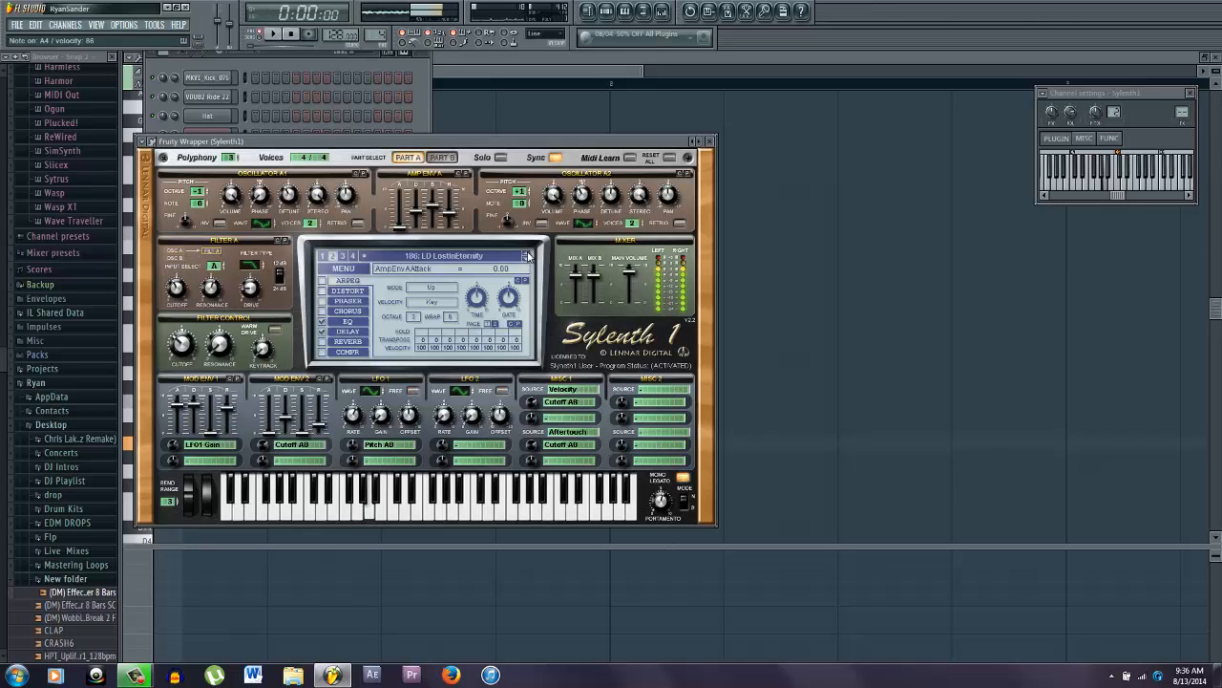
left_click(527, 256)
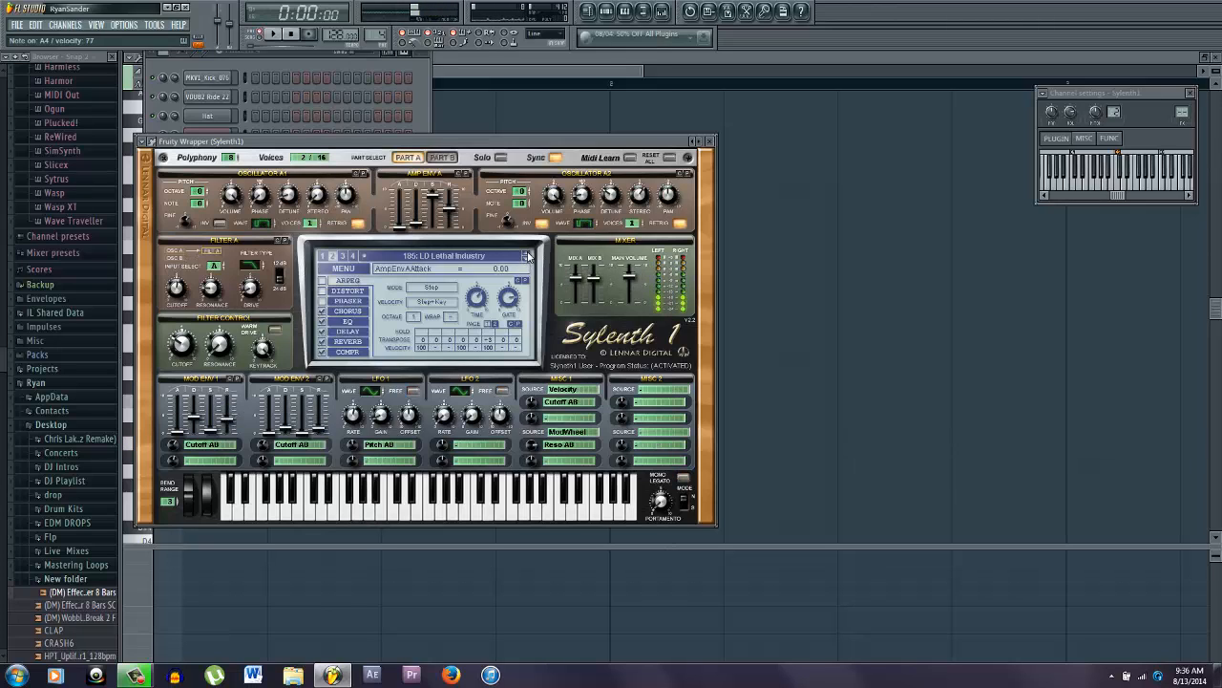
left_click(322, 332)
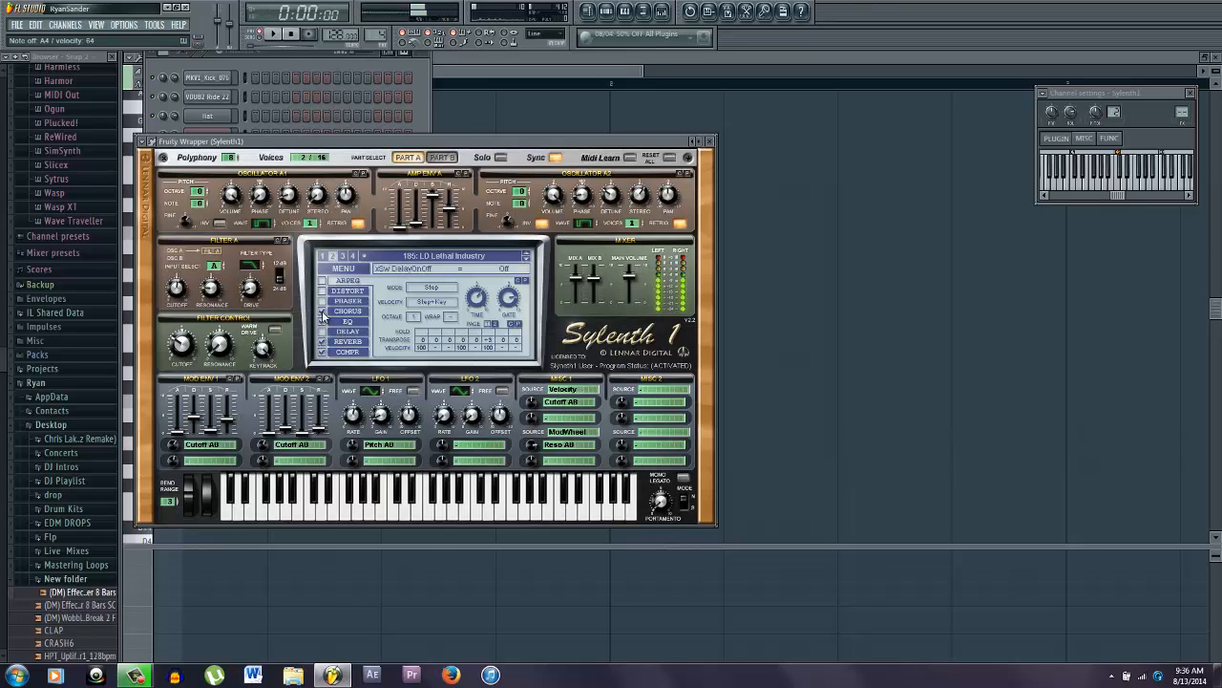
left_click(336, 346)
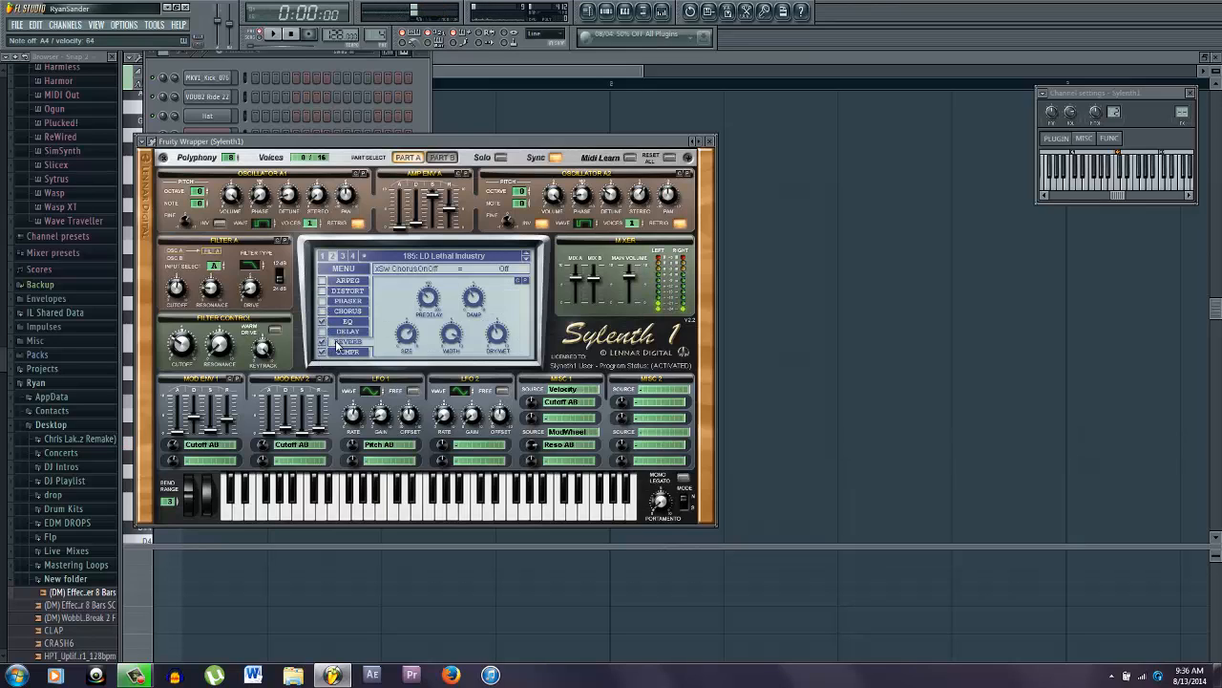
- Start the melody in bar 1 with short F#4 notes on beats 1 and 2, G#4 at step 7 and A4 on beat 3
key("F7")
left_click_drag(219, 344, 163, 343)
right_click(164, 345)
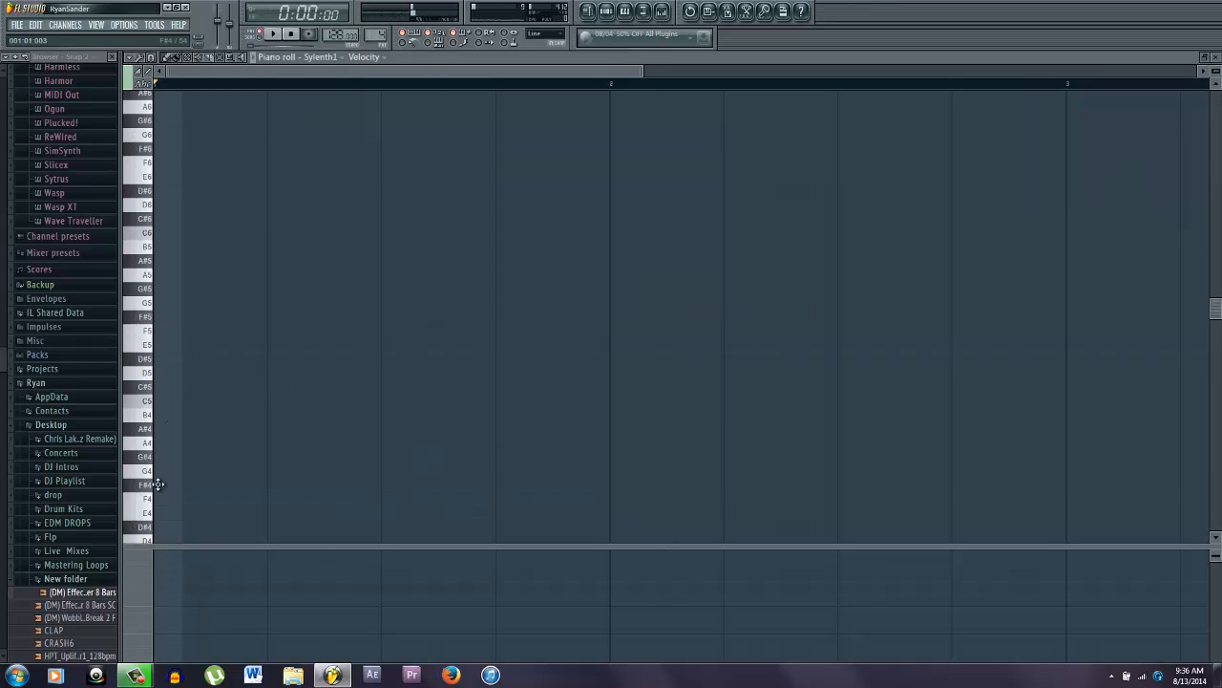
left_click(159, 484)
scroll(182, 489, "down", 3)
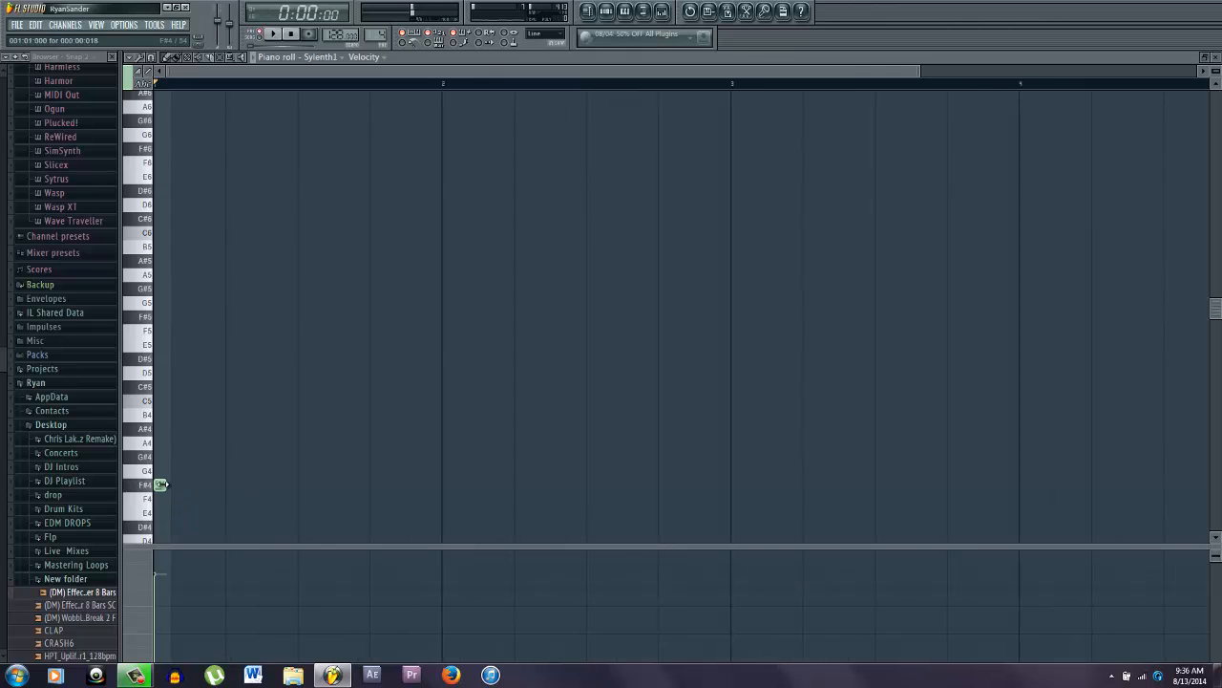
left_click(232, 484)
left_click(269, 457)
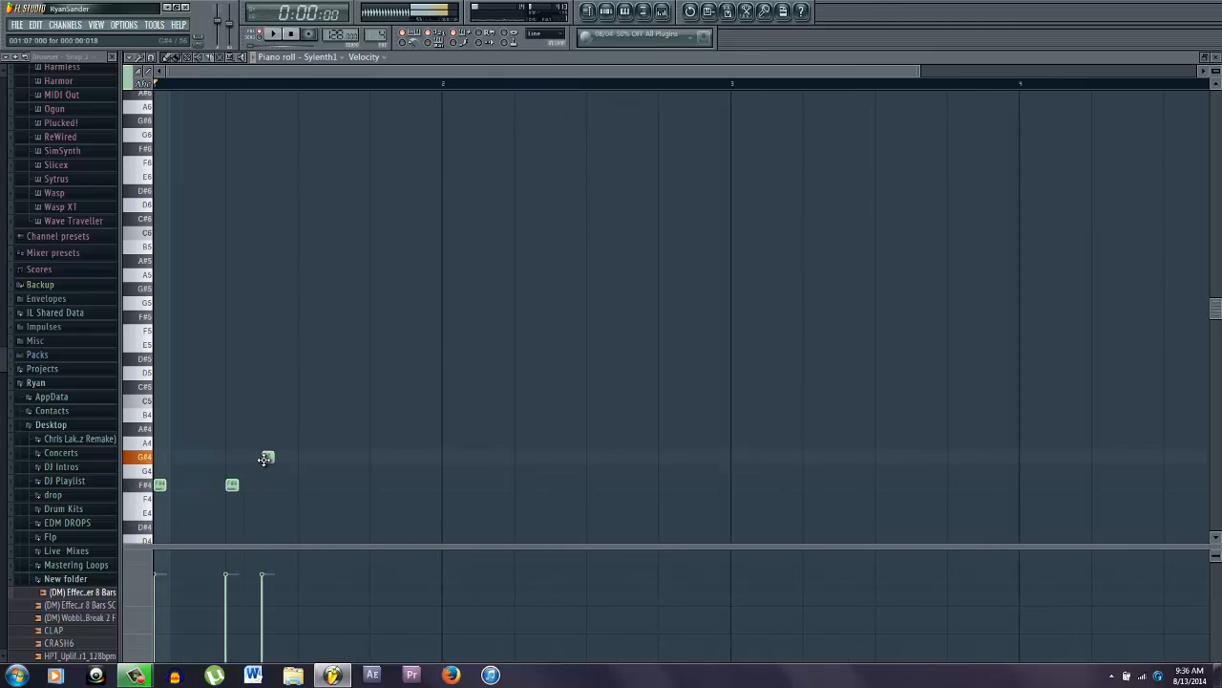
left_click(302, 442)
key("space")
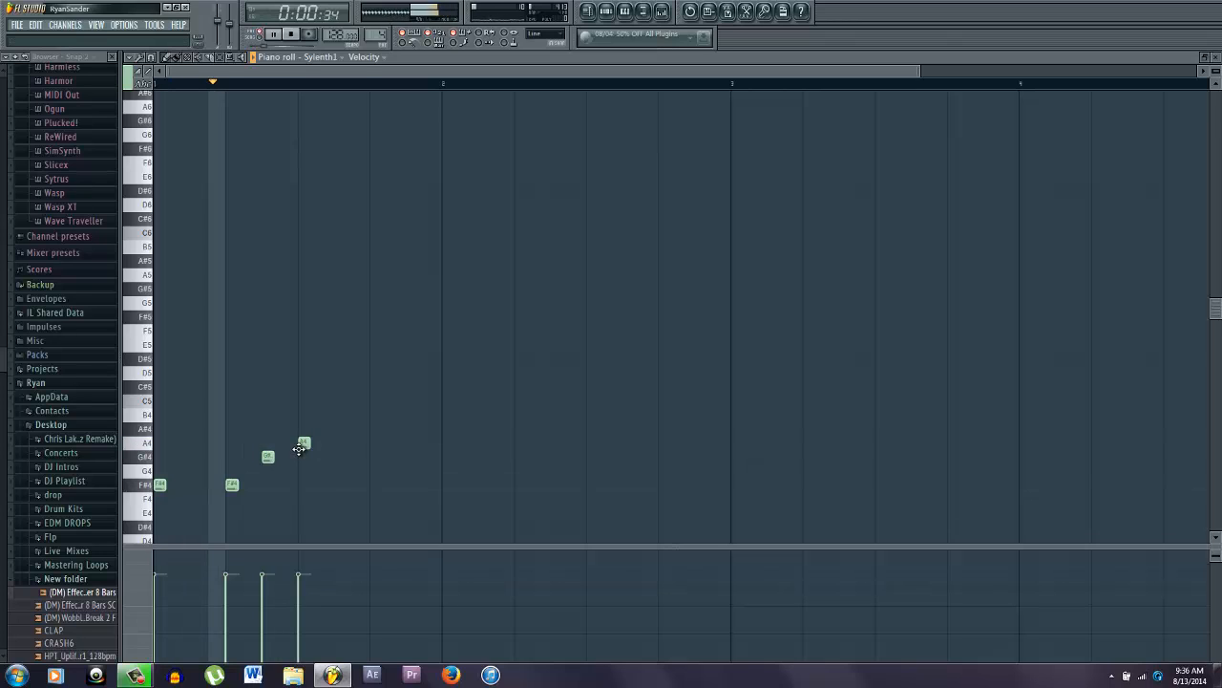
- Continue the melody with a short A4 on beat 4 of bar 1 and a B4 at step 15
left_click(378, 442)
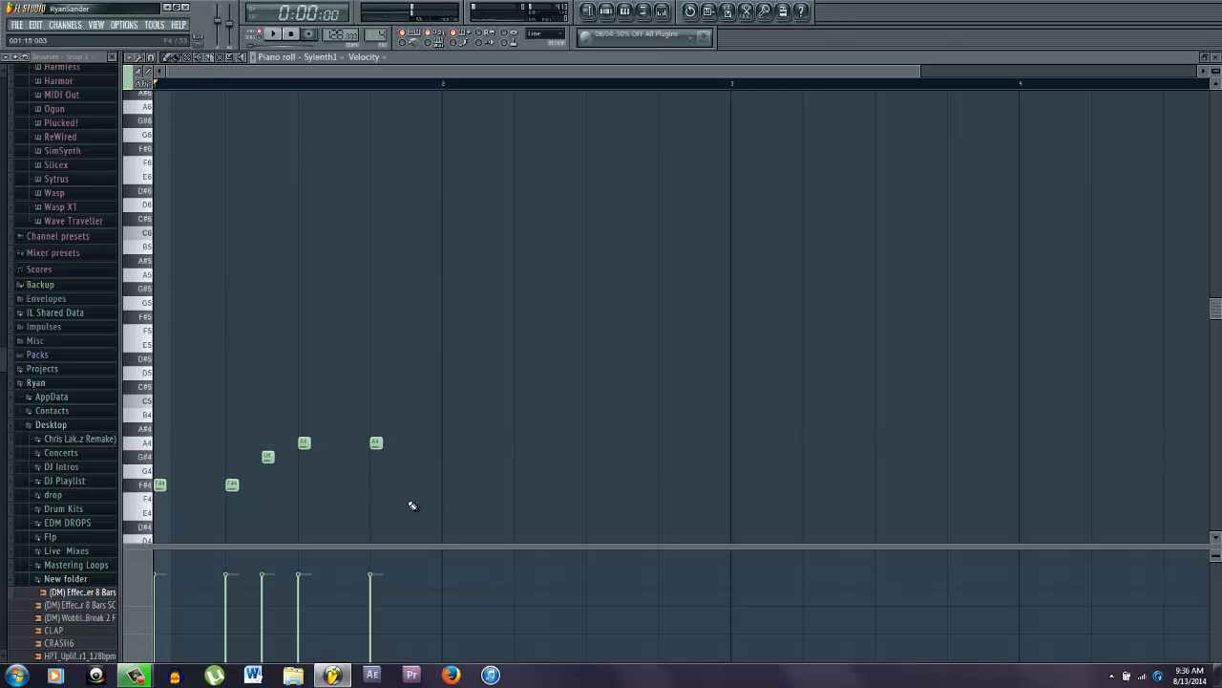
key("space")
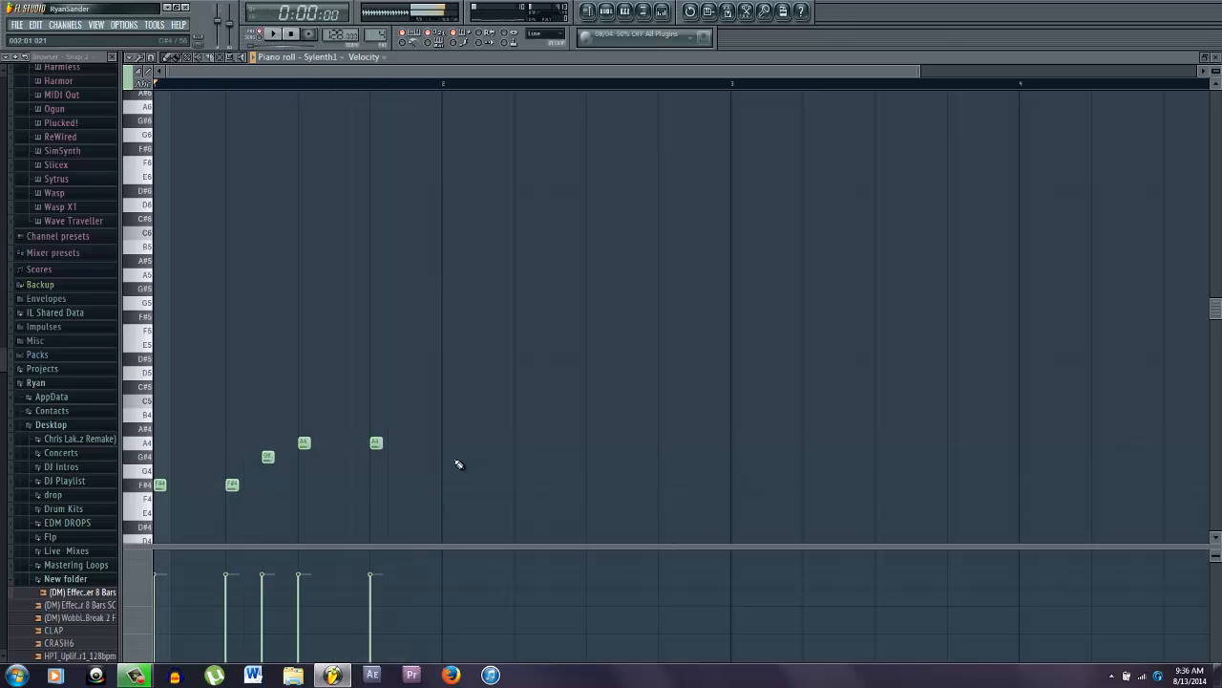
left_click_drag(411, 401, 413, 415)
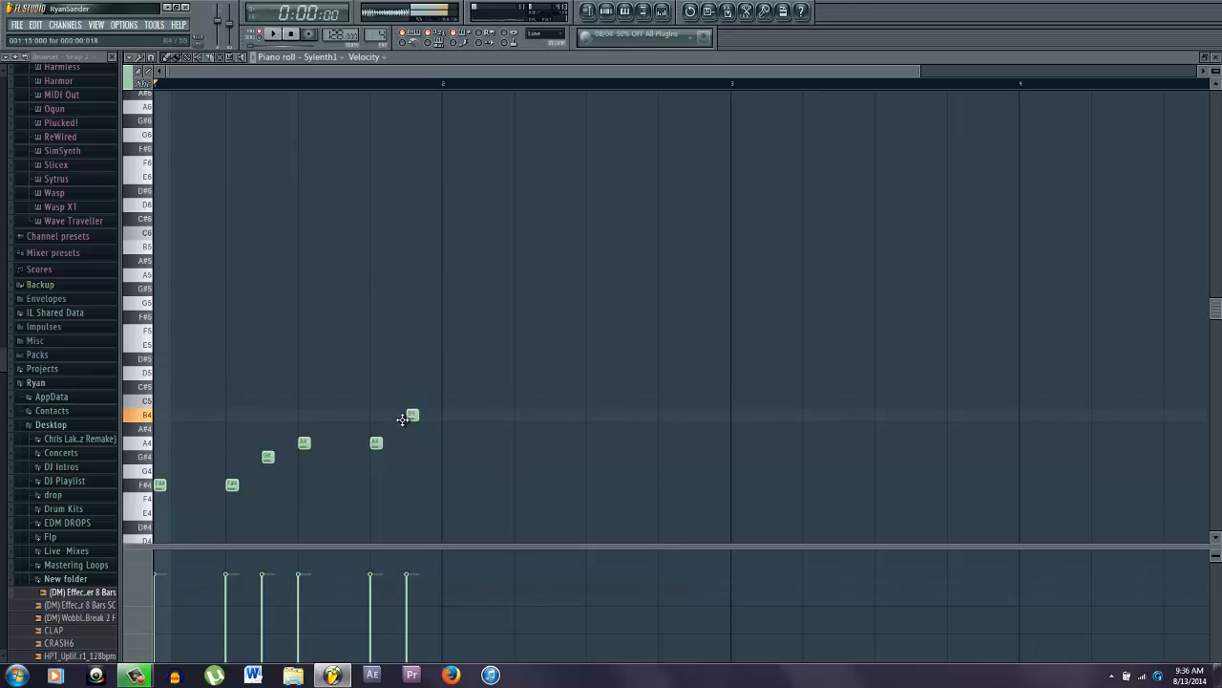
- Try an E5 at the start of bar 2, replace it with a short C#5 and play the melody
left_click(448, 371)
left_click_drag(448, 371, 447, 342)
key("space")
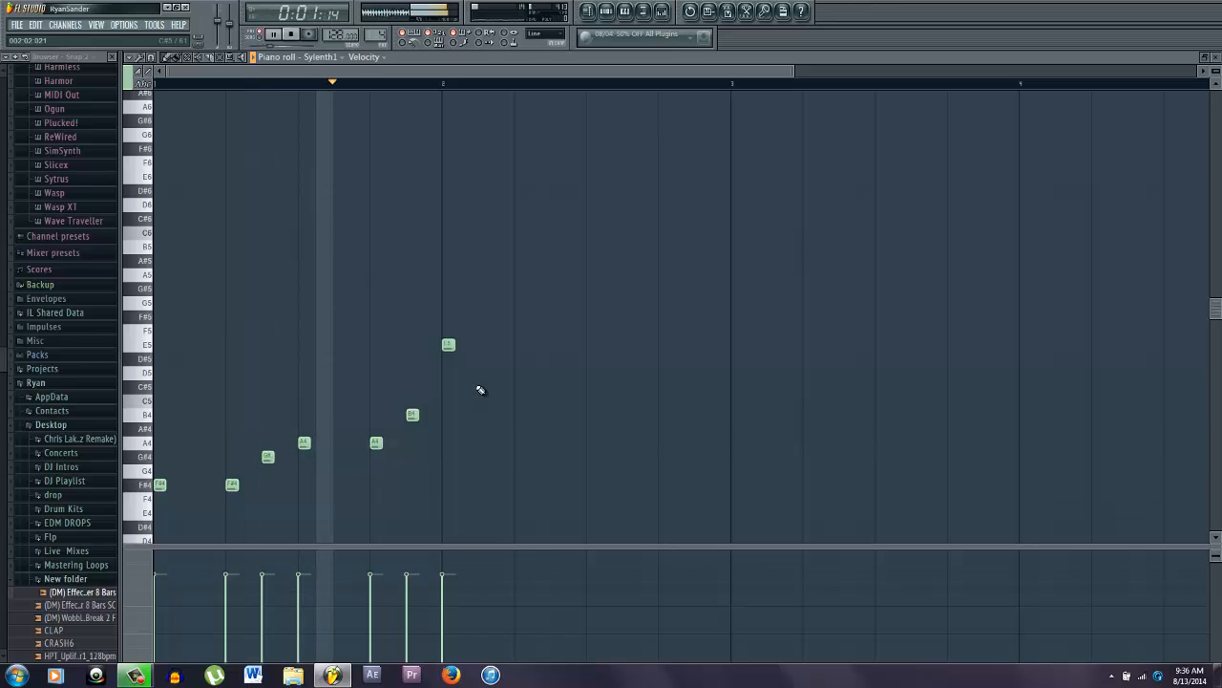
key("space")
left_click_drag(446, 375, 445, 400)
right_click(449, 345)
key("space")
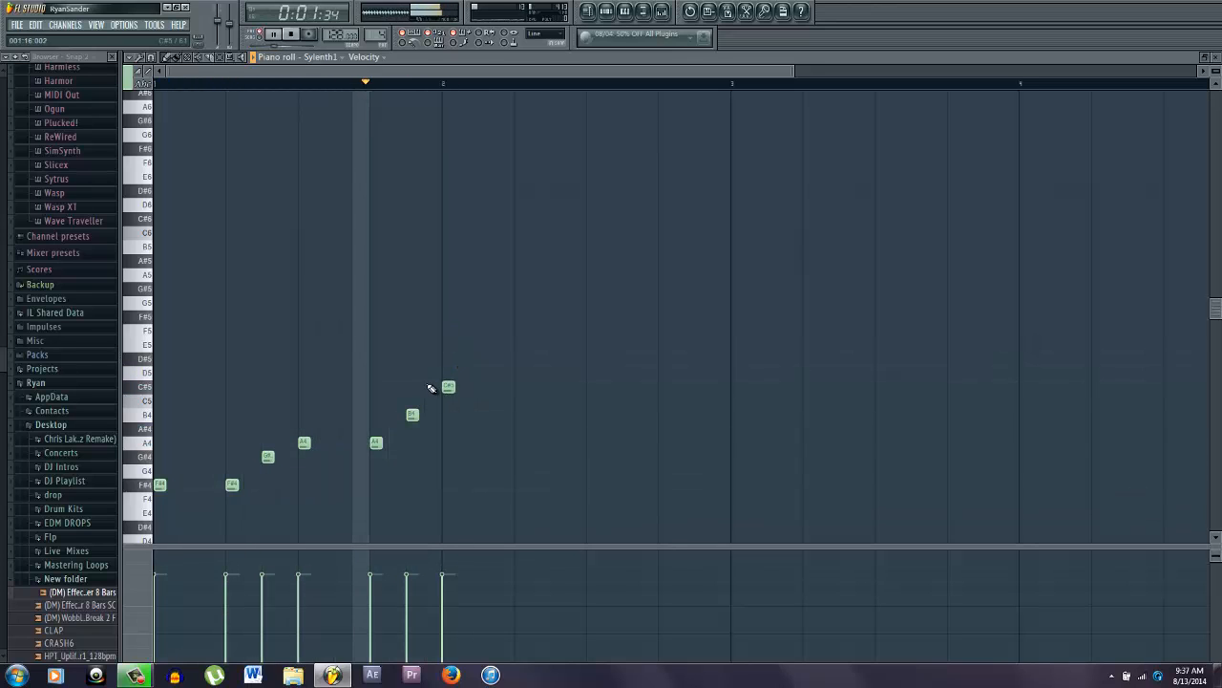
- Continue bar 2 with a short C#5 on beat 2, a D5 at step 7 and a C#5 on beat 3
key("space")
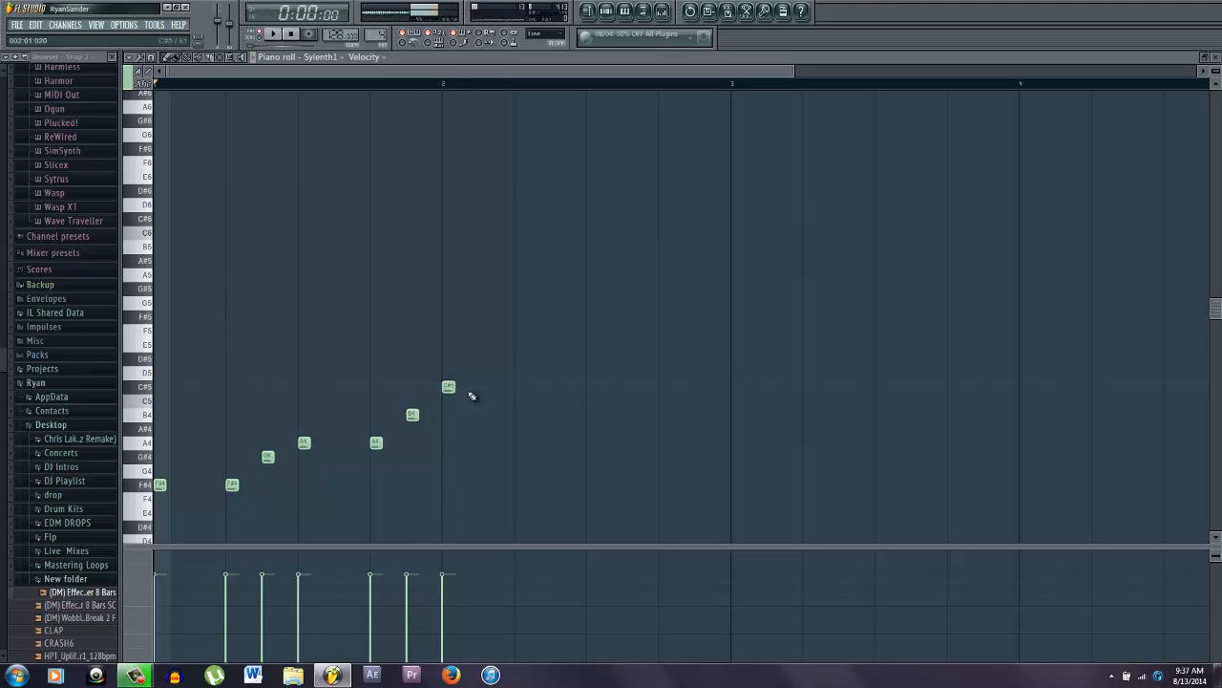
left_click(519, 386)
left_click(555, 359)
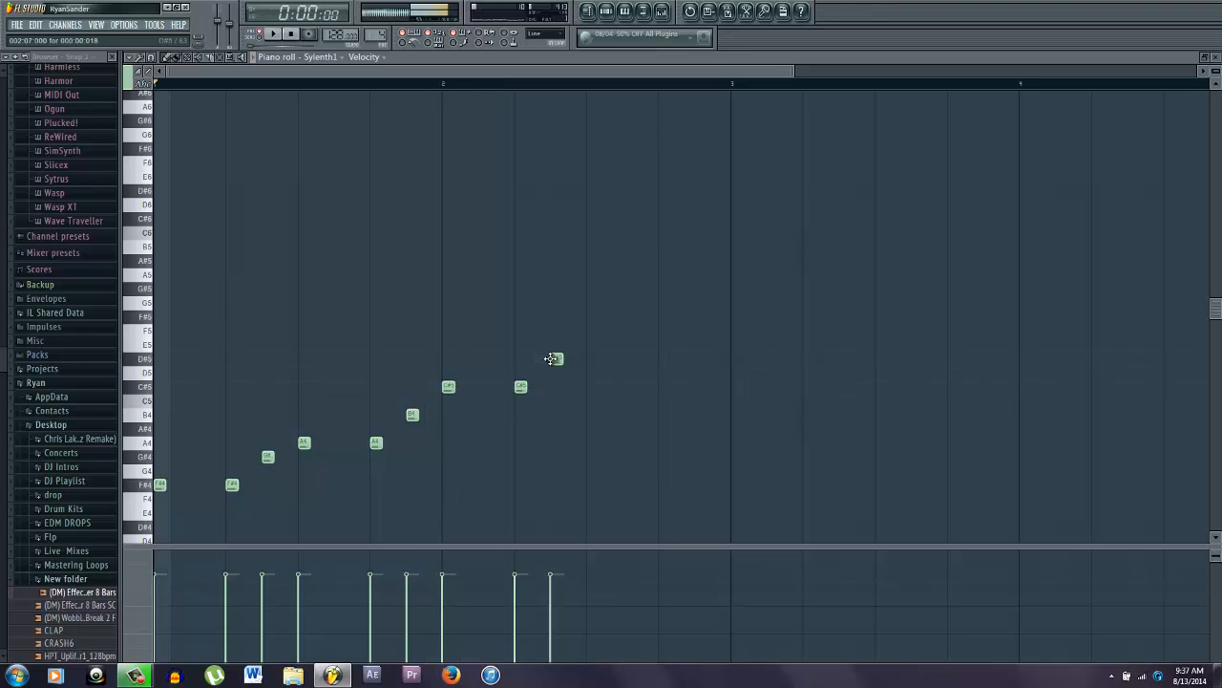
right_click(559, 360)
left_click(590, 386)
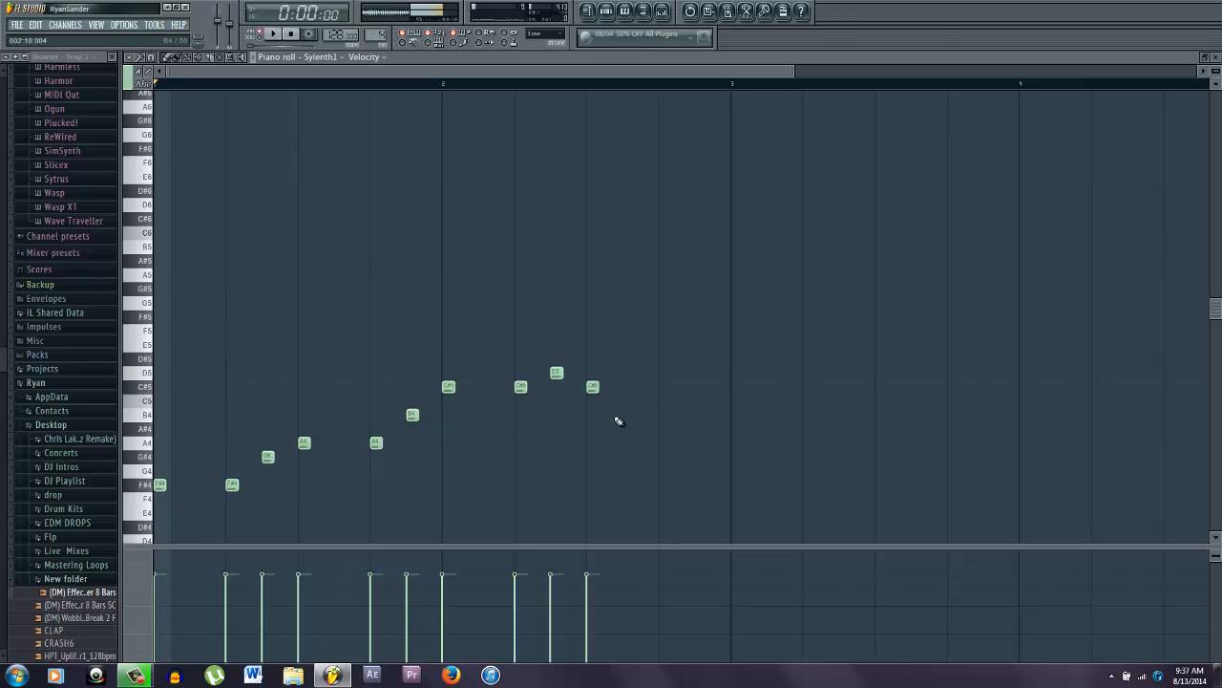
- Finish bar 2 with short descending notes B4 at step 11, A4 on beat 4 and G#4 at step 15, and play the melody
left_click(621, 415)
left_click(662, 442)
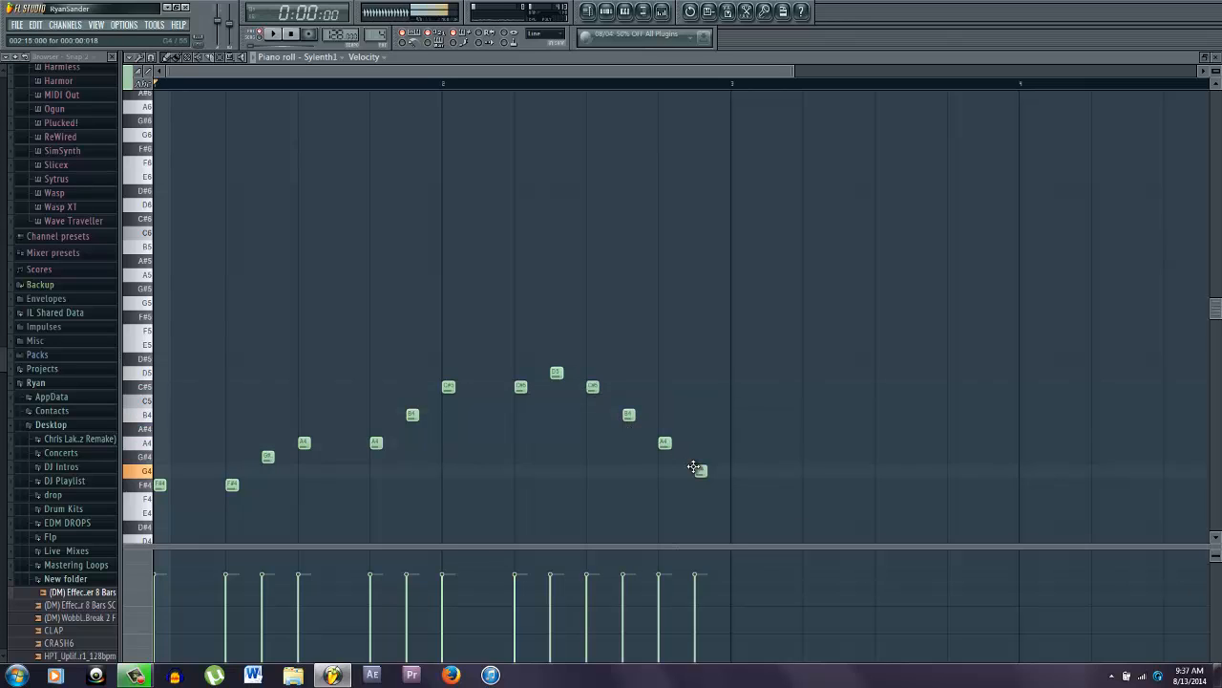
left_click(699, 456)
key("space")
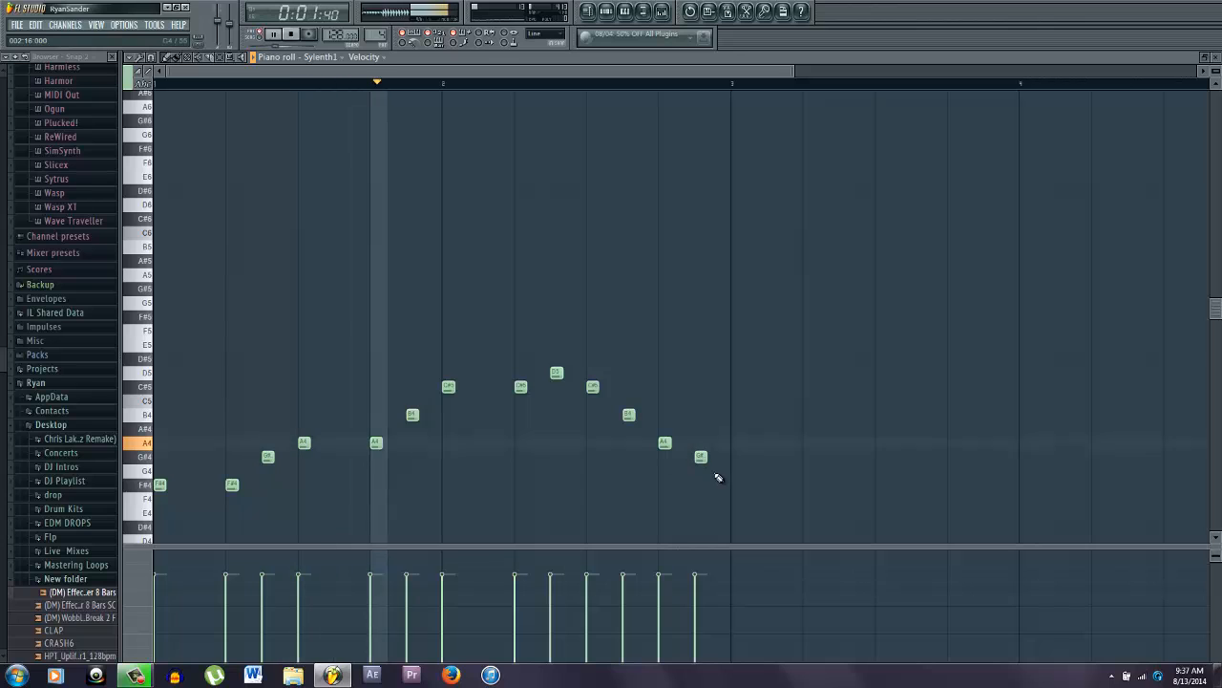
- Check the melody against the bass in the playlist and thin the Pattern 4 clips to one every four bars
key("F5")
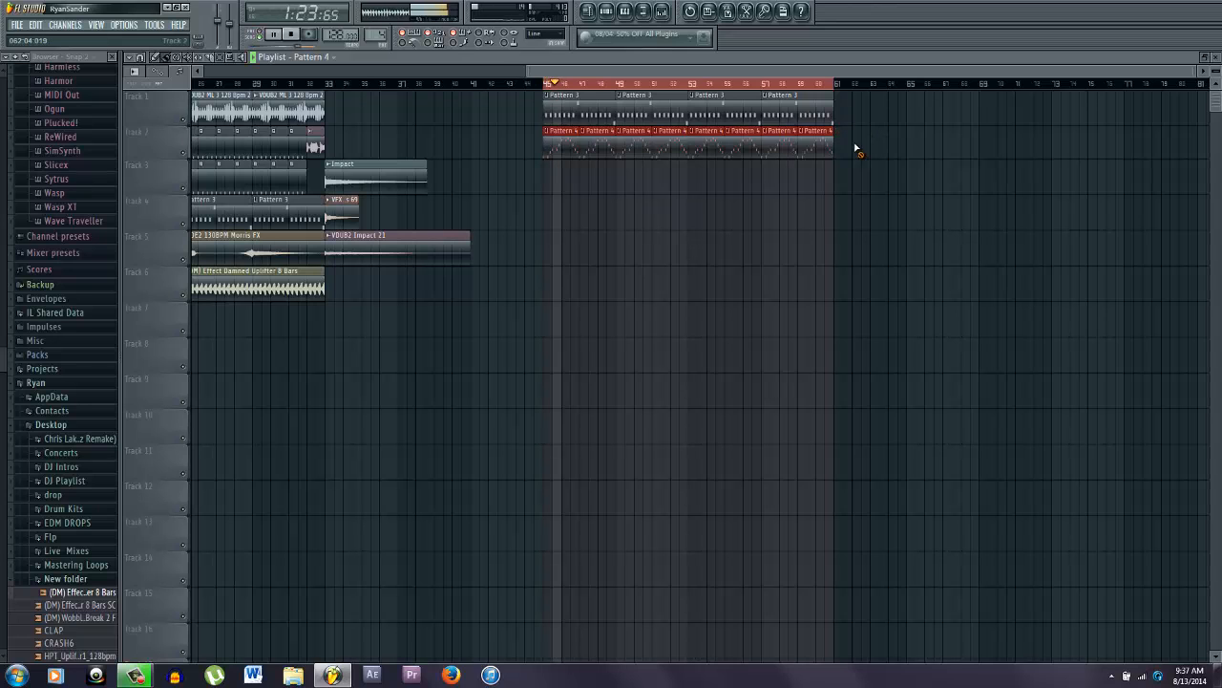
key("F7")
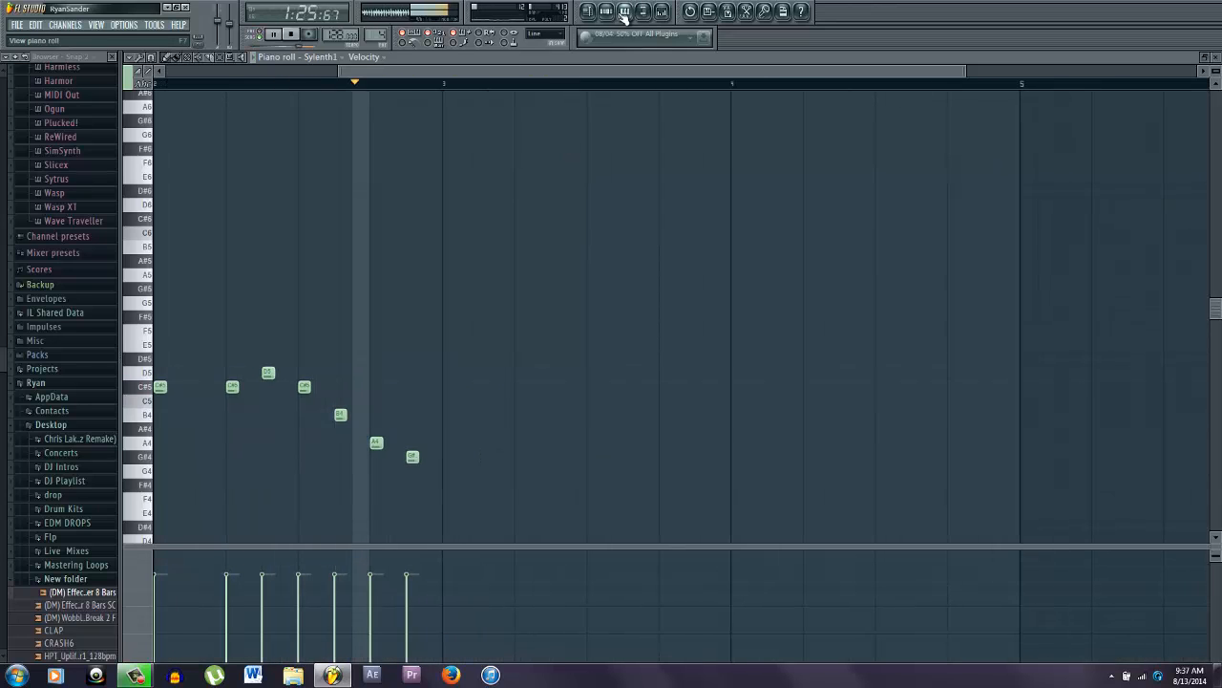
scroll(577, 246, "down", 3)
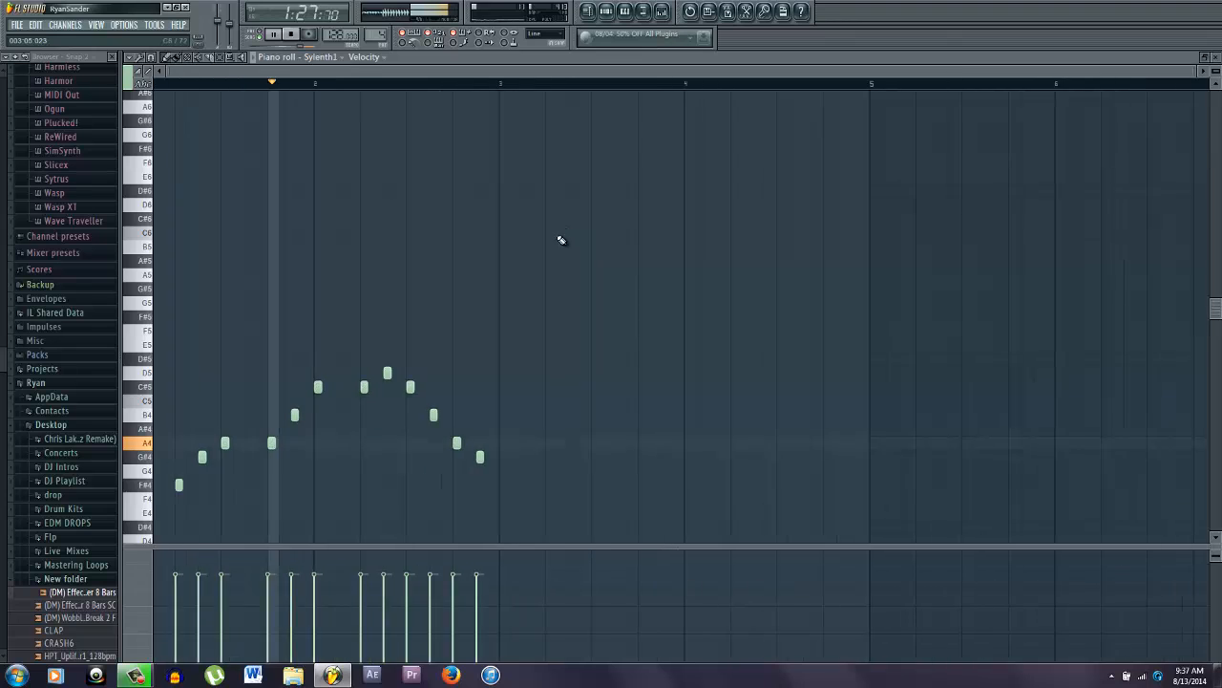
key("F5")
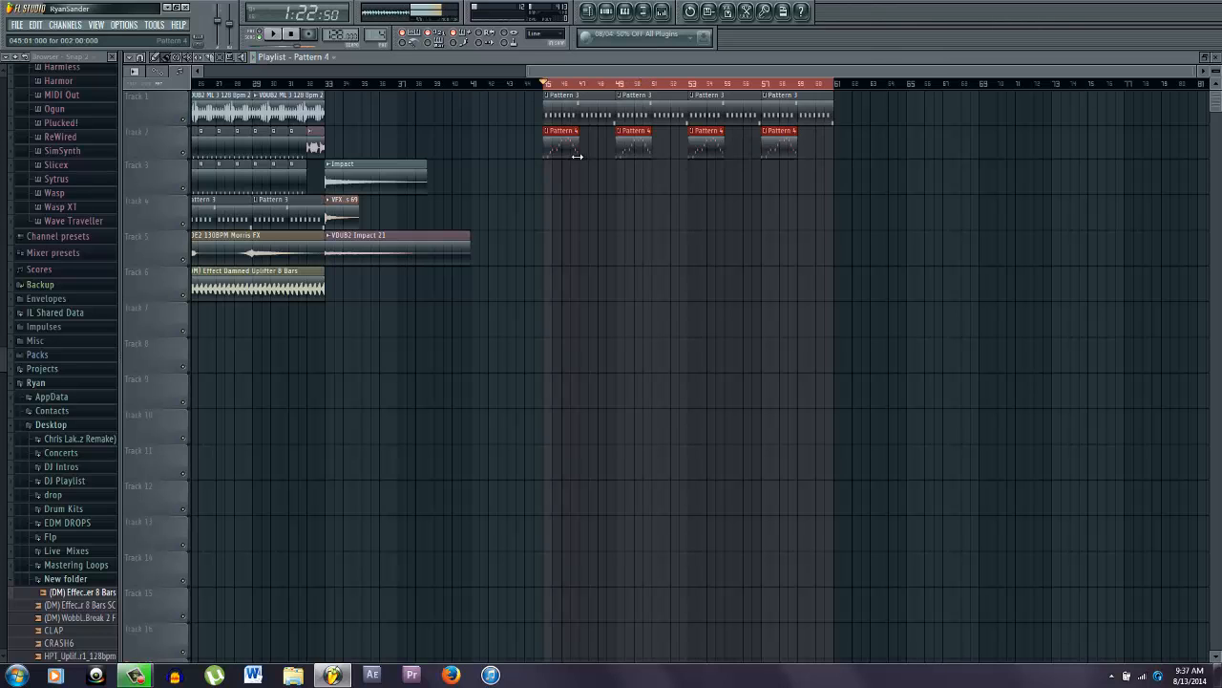
- Copy the entire two-bar melody into bars 3 and 4 of the pattern and clear the note selection
key("F7")
scroll(521, 200, "left", 3)
left_click_drag(513, 520, 2, 349)
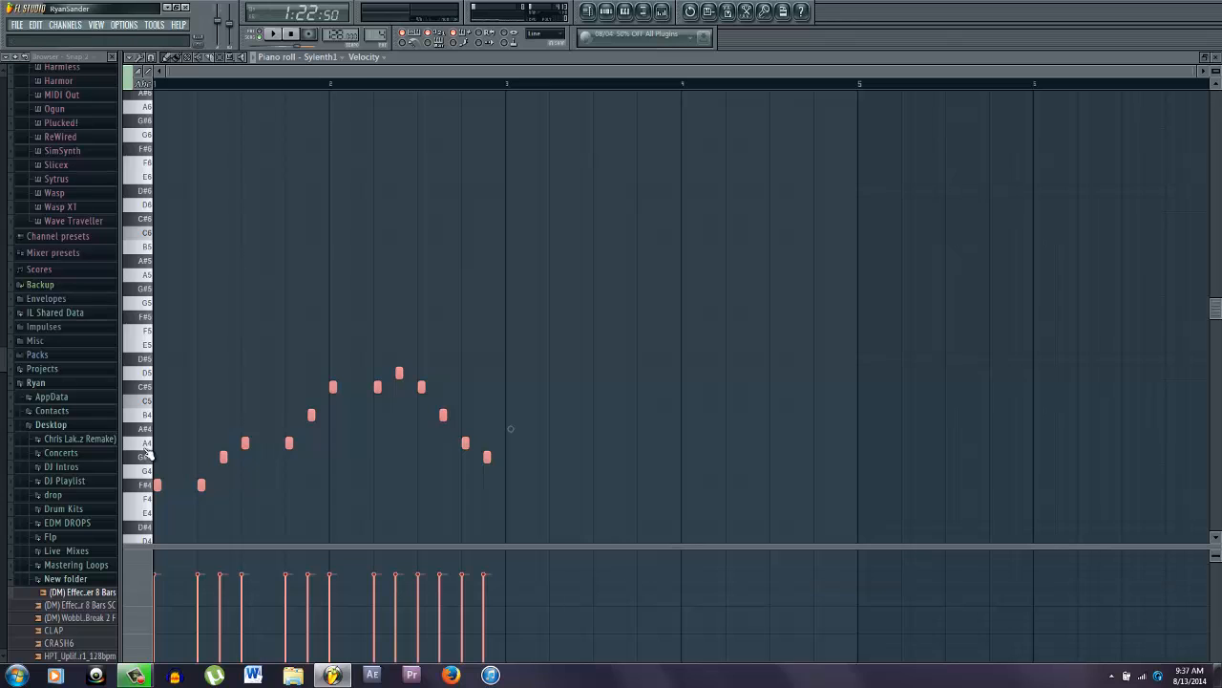
left_click_drag(155, 485, 507, 480)
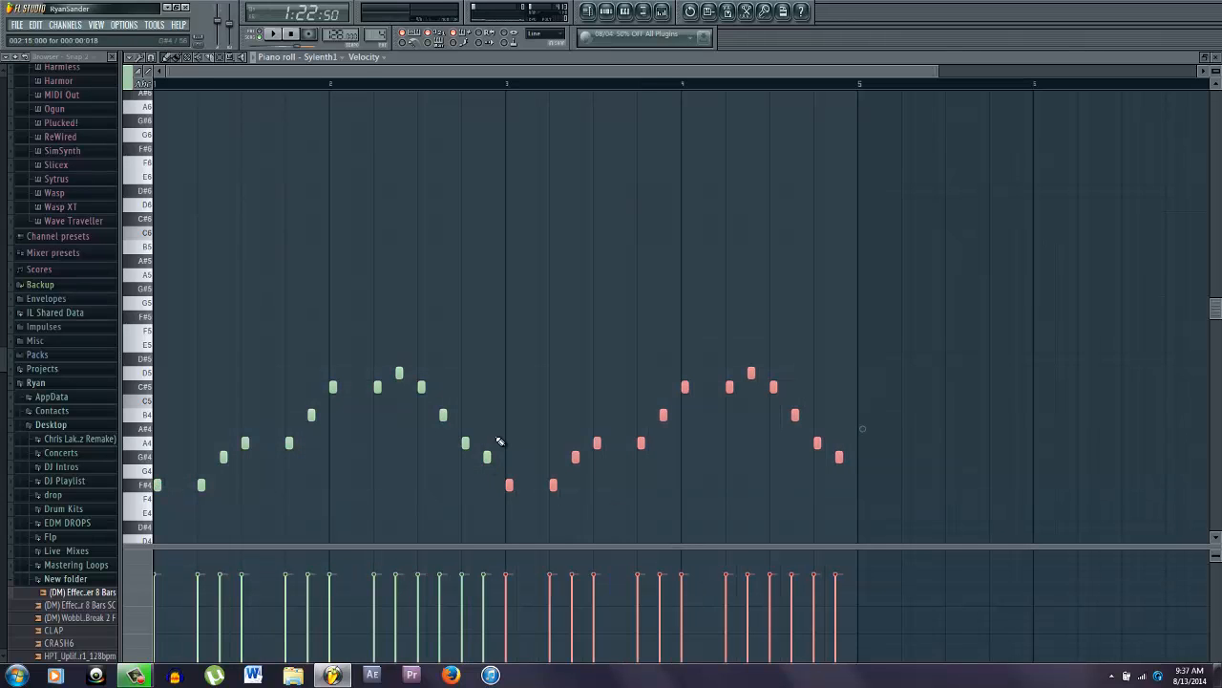
left_click(552, 81)
key("space")
- Lengthen bar 1's opening F#4 to just under one beat, add a short F#4 at step 6 and play the change
scroll(268, 504, "up", 3)
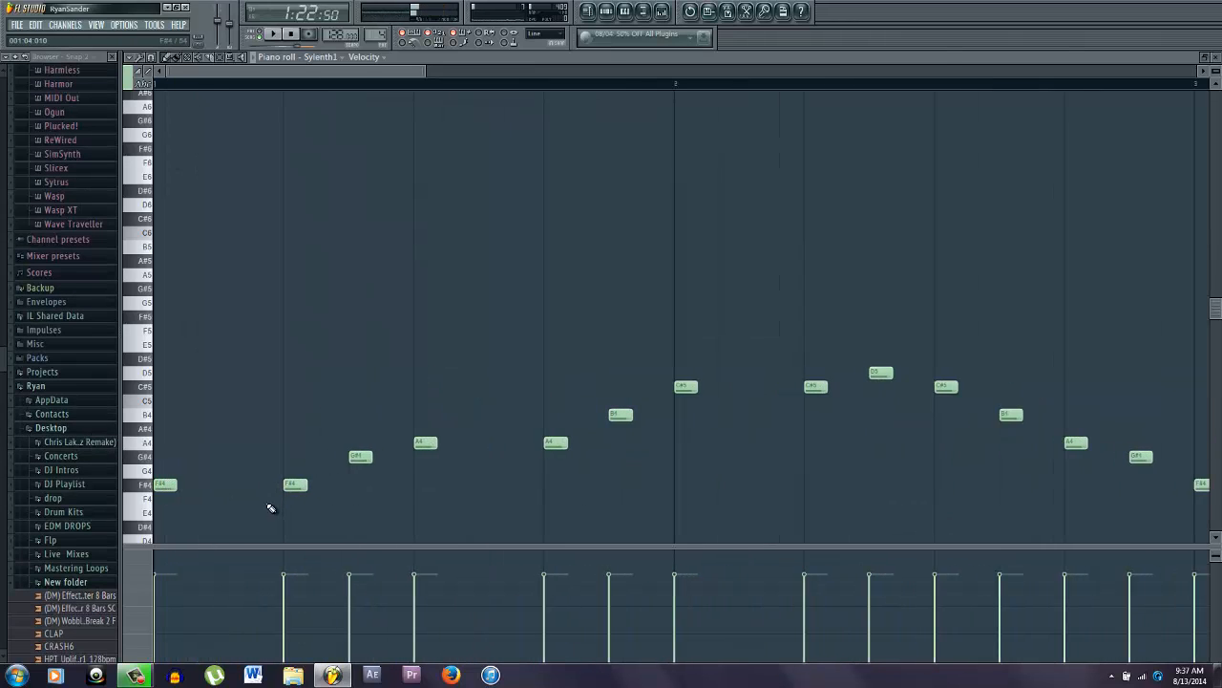
left_click_drag(254, 484, 278, 485)
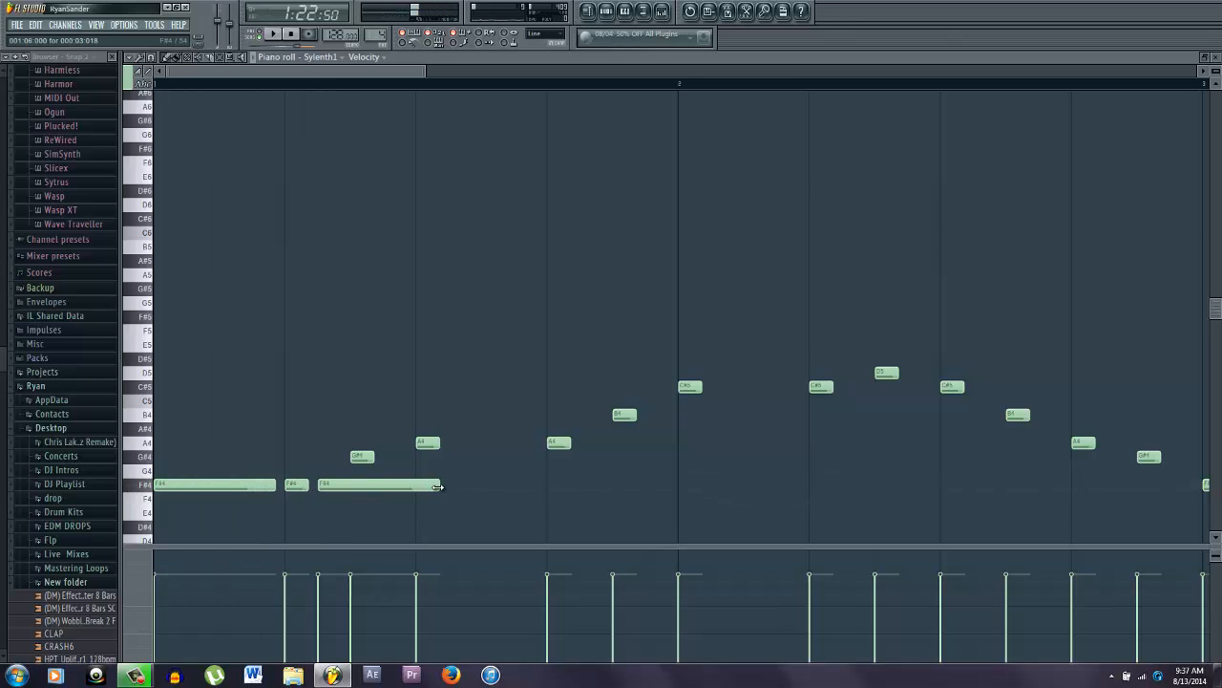
left_click_drag(363, 485, 339, 484)
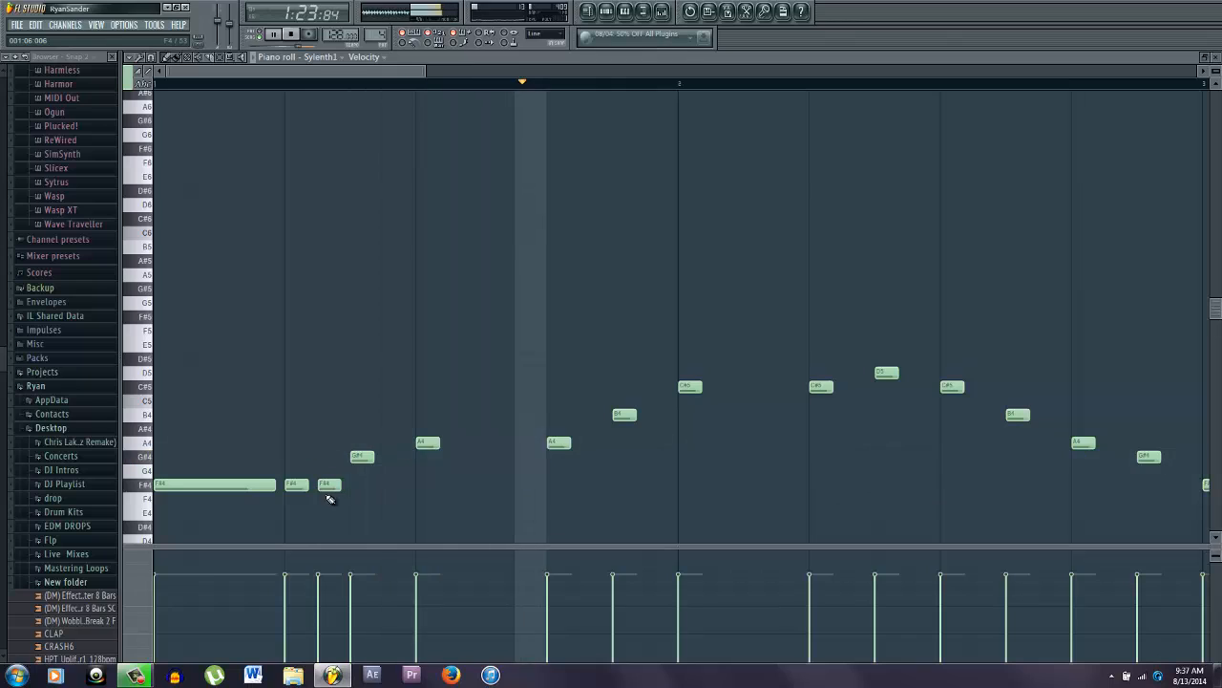
key("space")
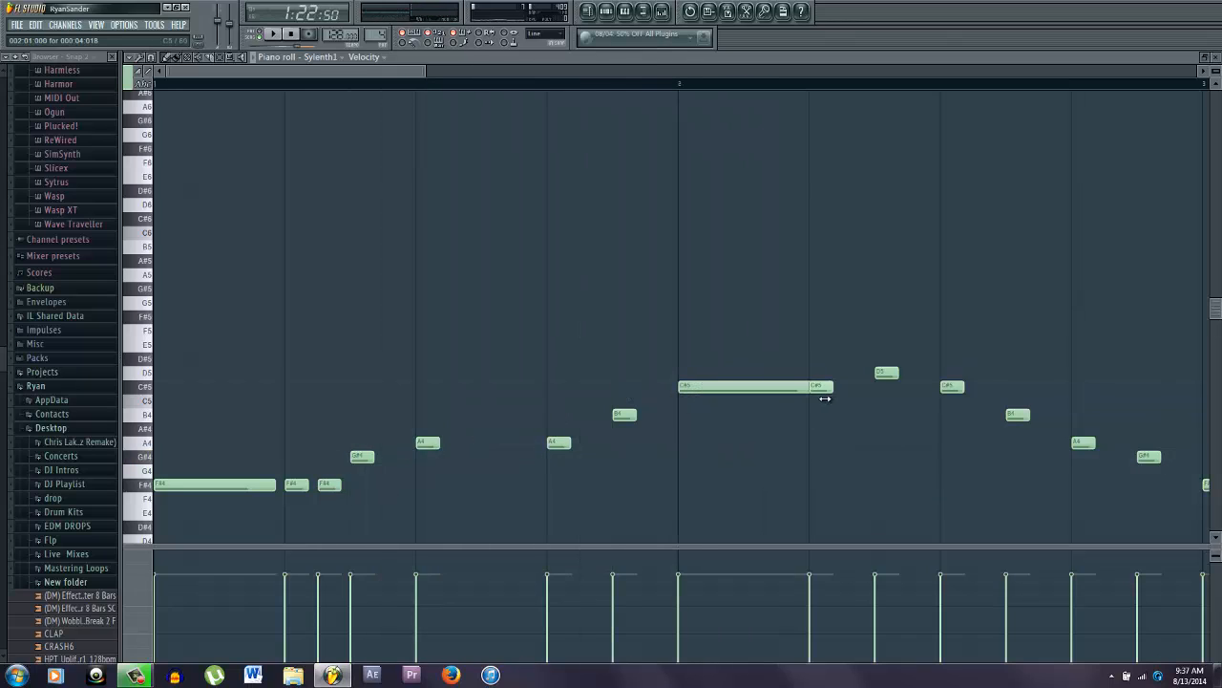
- Lengthen bar 2's opening C#5 to just under one beat, shorten the C#5 on beat 2 and listen to the melody
key("space")
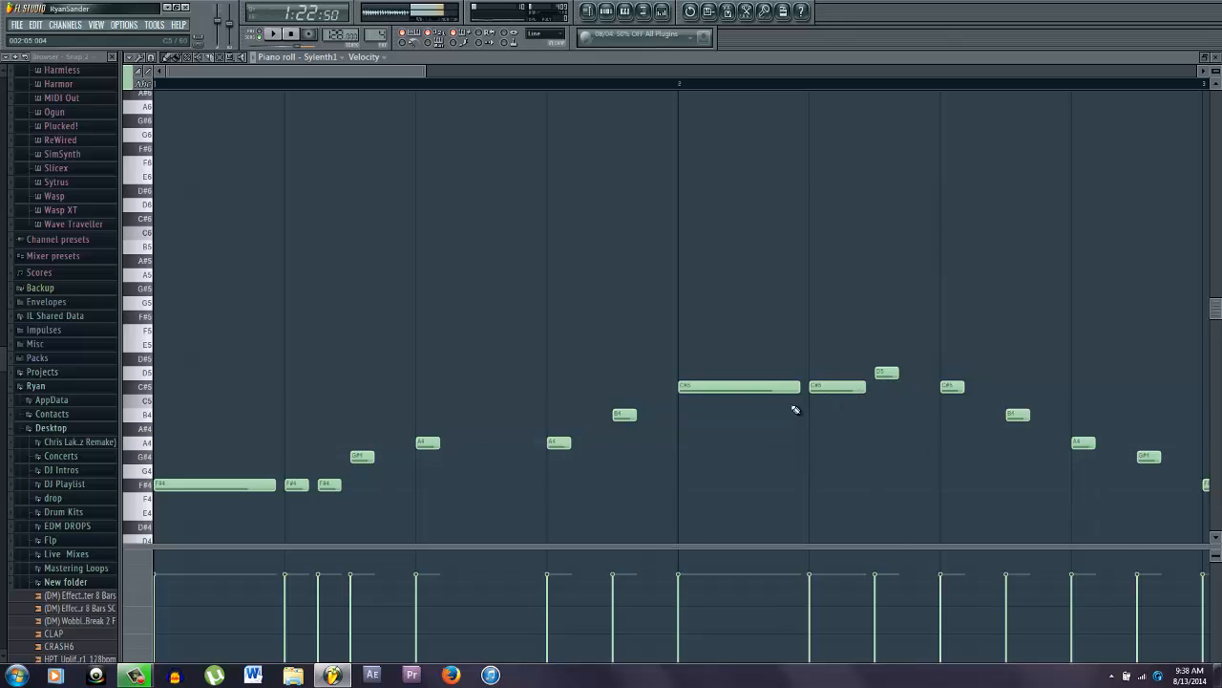
scroll(740, 428, "down", 5)
key("space")
scroll(401, 385, "up", 4)
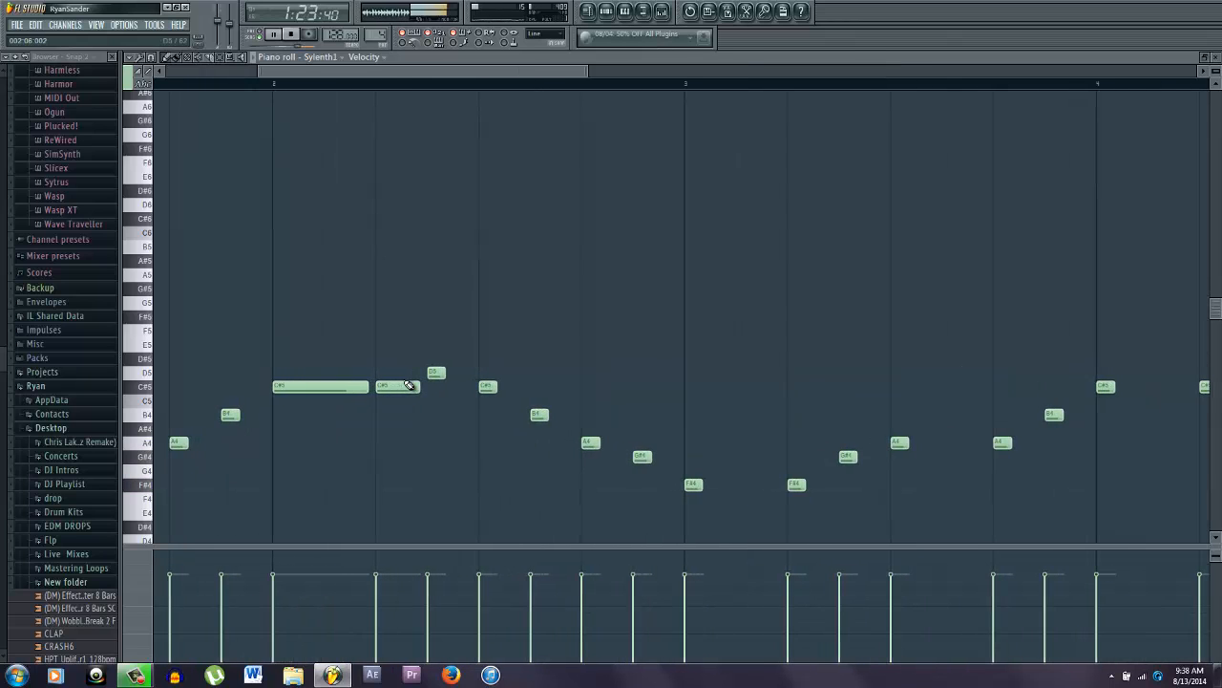
left_click_drag(415, 385, 403, 386)
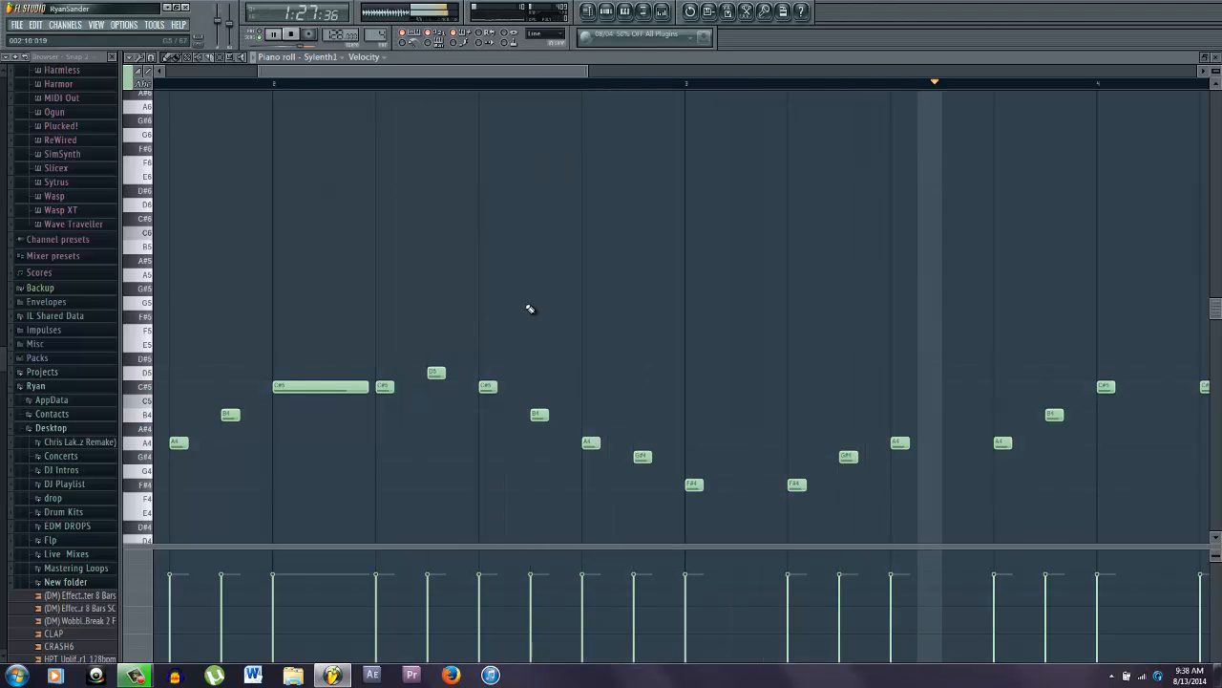
- Lengthen bar 3's opening F#4 to nearly three steps, and try the melody an octave lower before restoring its pitch
scroll(528, 309, "down", 3)
scroll(521, 363, "down", 2)
scroll(406, 358, "down", 4)
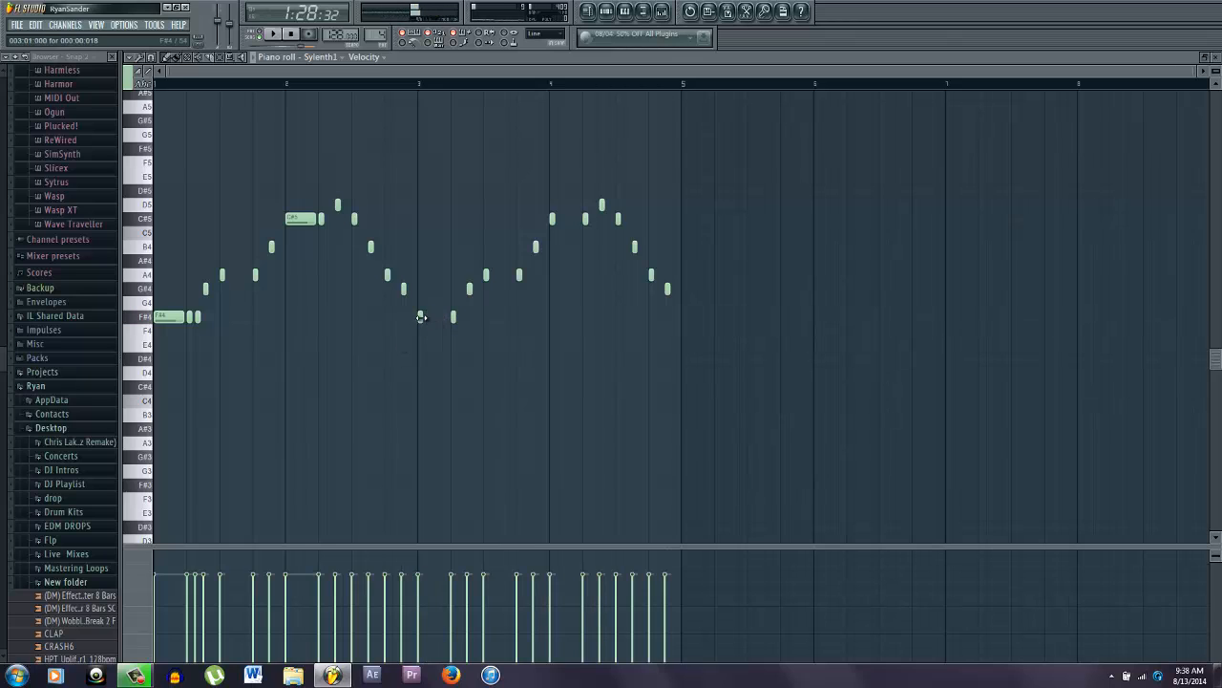
scroll(420, 317, "up", 3)
left_click_drag(418, 317, 463, 320)
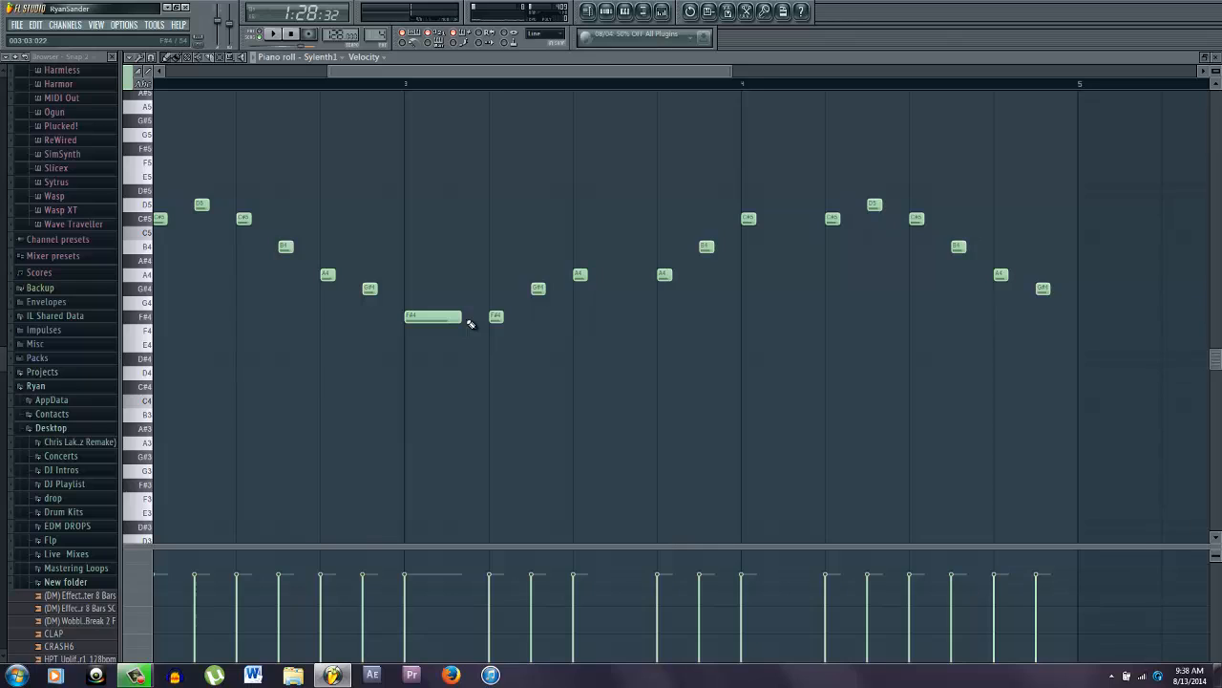
key("ctrl+Down")
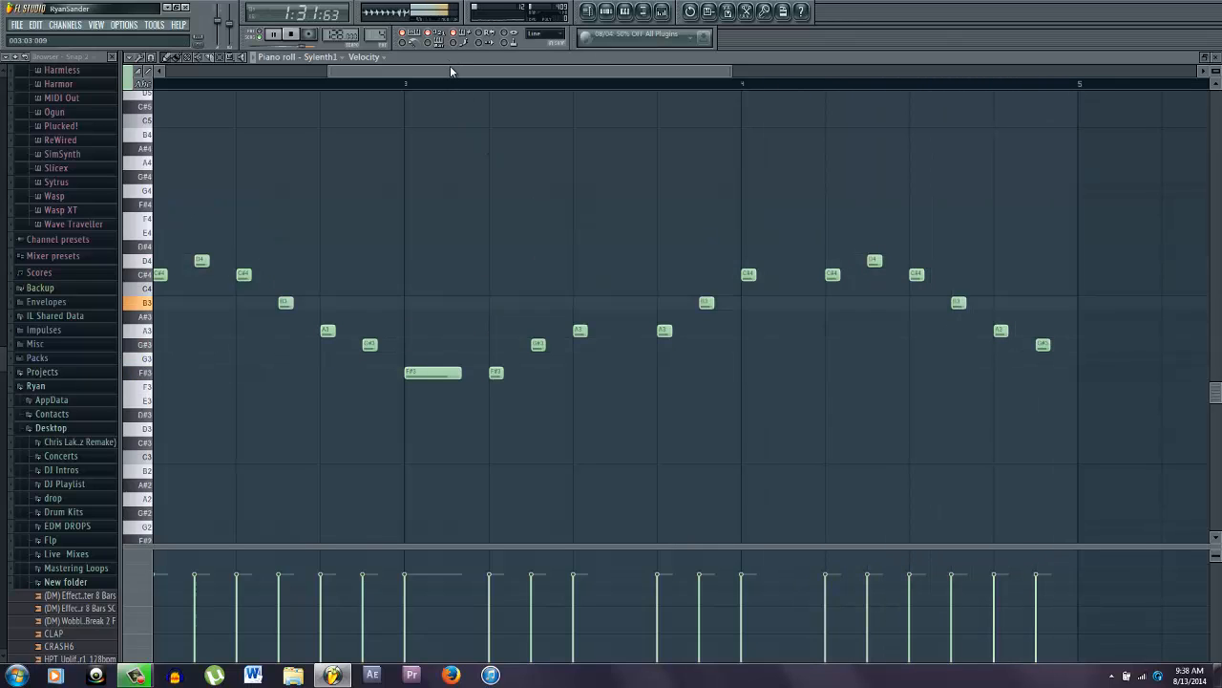
key("ctrl+Up")
- Open the Sylenth1 channel and audition lead presets from LD Mystics to LD VirSaw while the melody plays
key("F6")
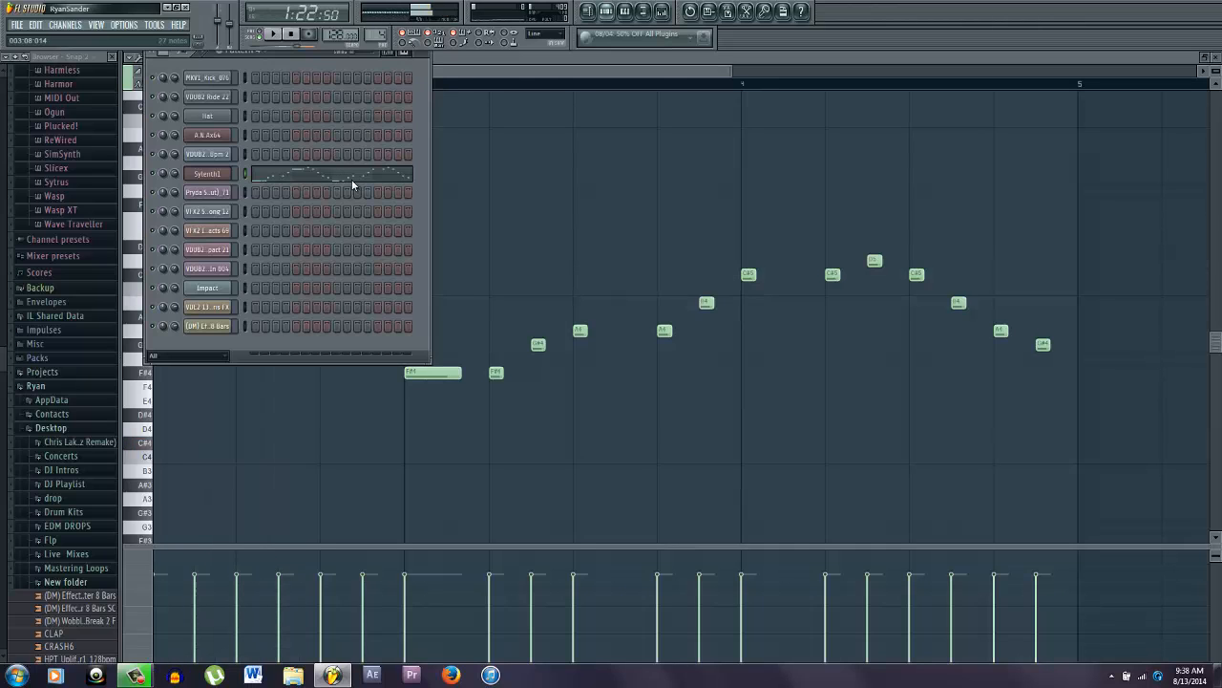
left_click(216, 173)
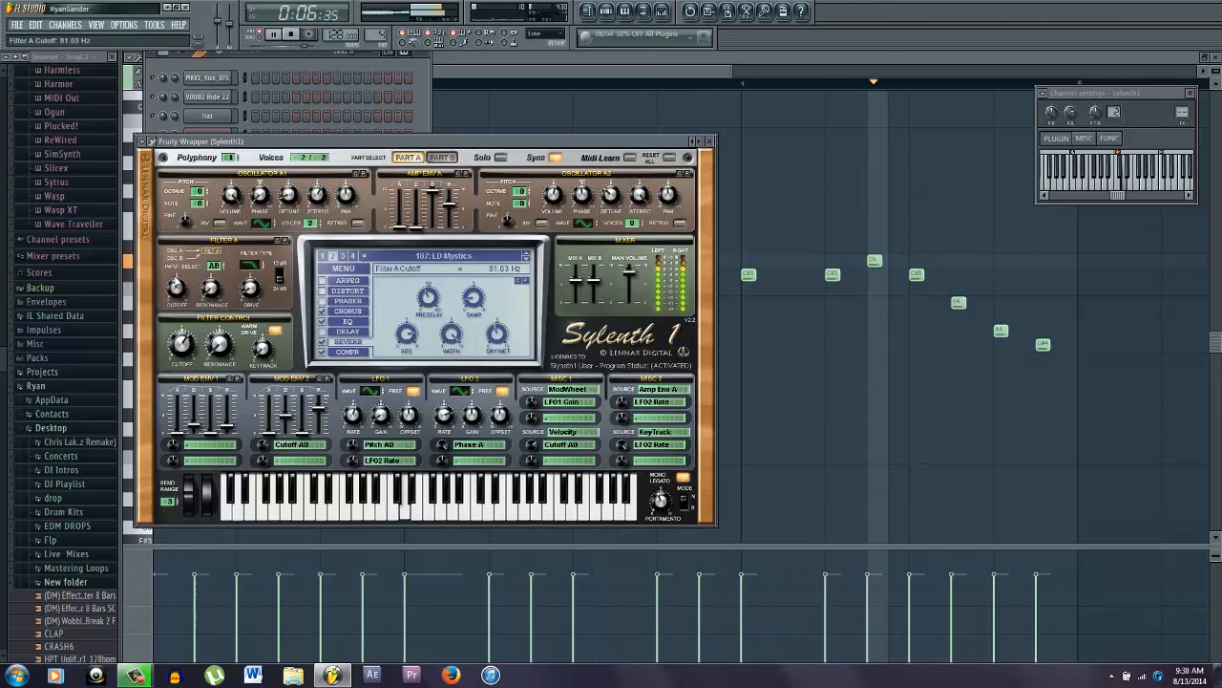
left_click(178, 288)
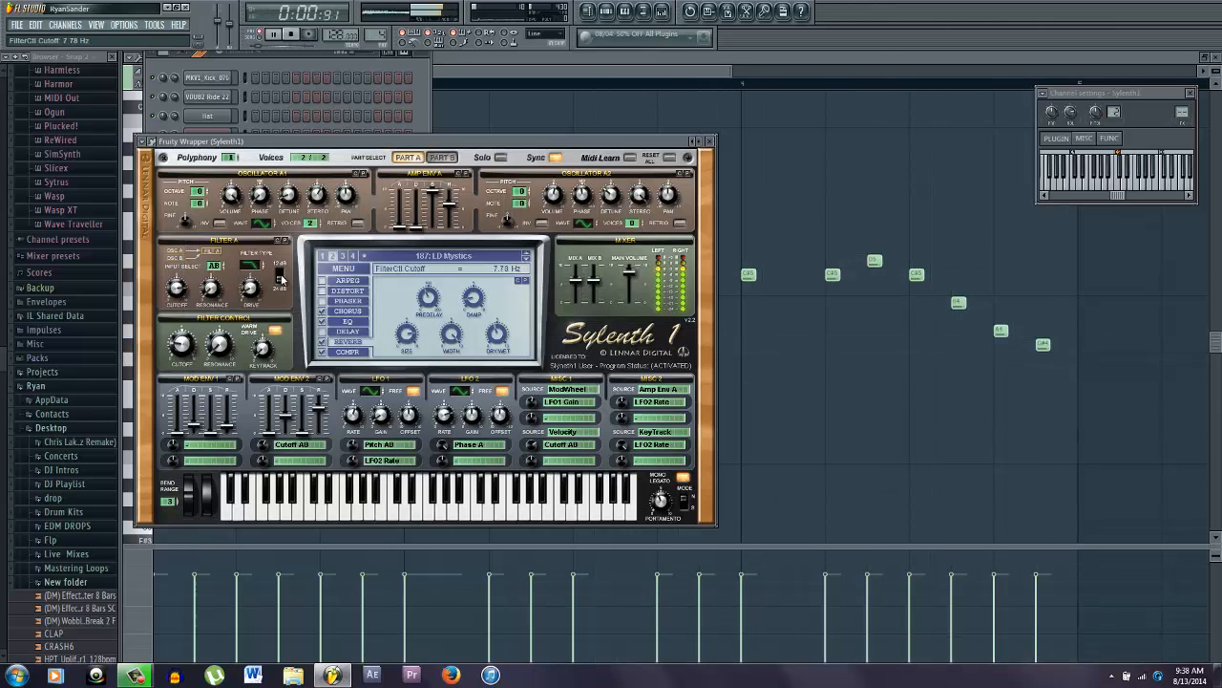
left_click(526, 259)
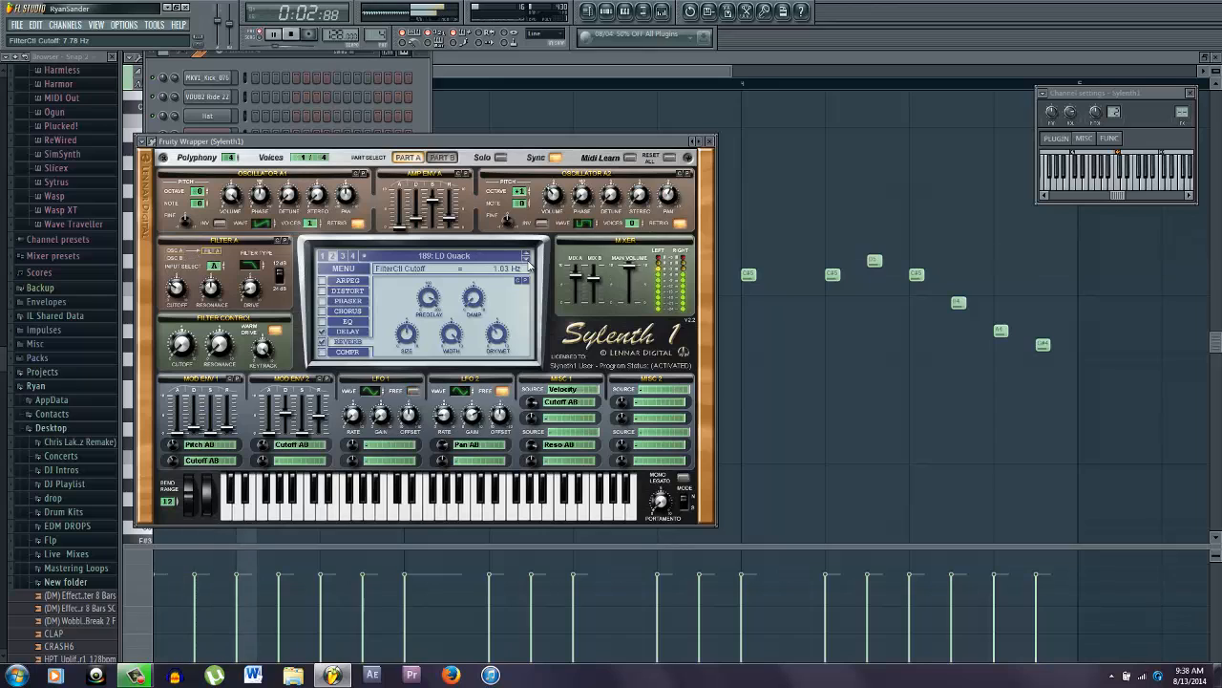
left_click(527, 261)
left_click(527, 260)
left_click(527, 261)
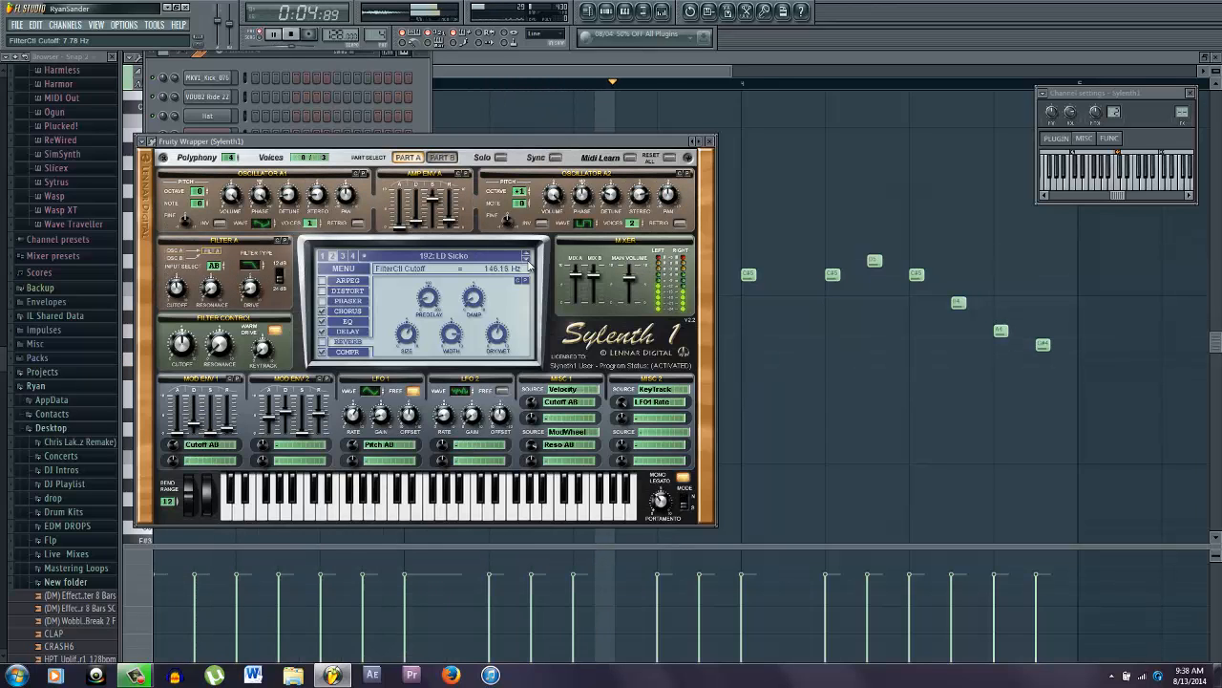
left_click(527, 261)
left_click(527, 261)
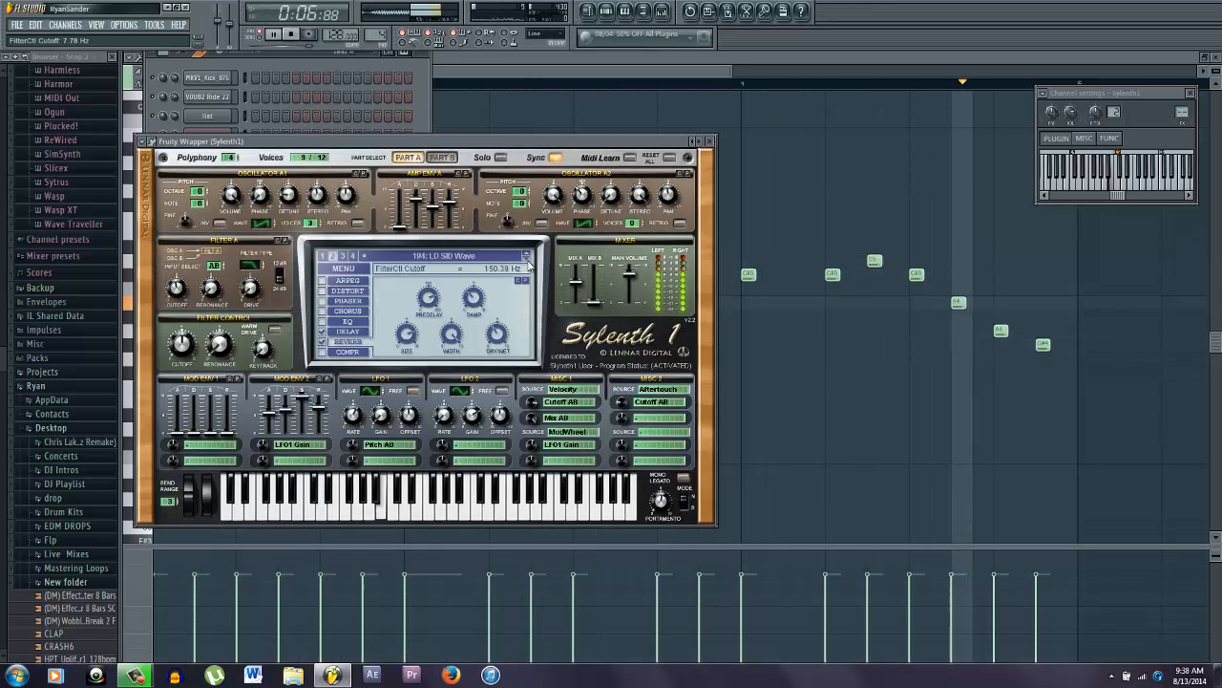
left_click(527, 261)
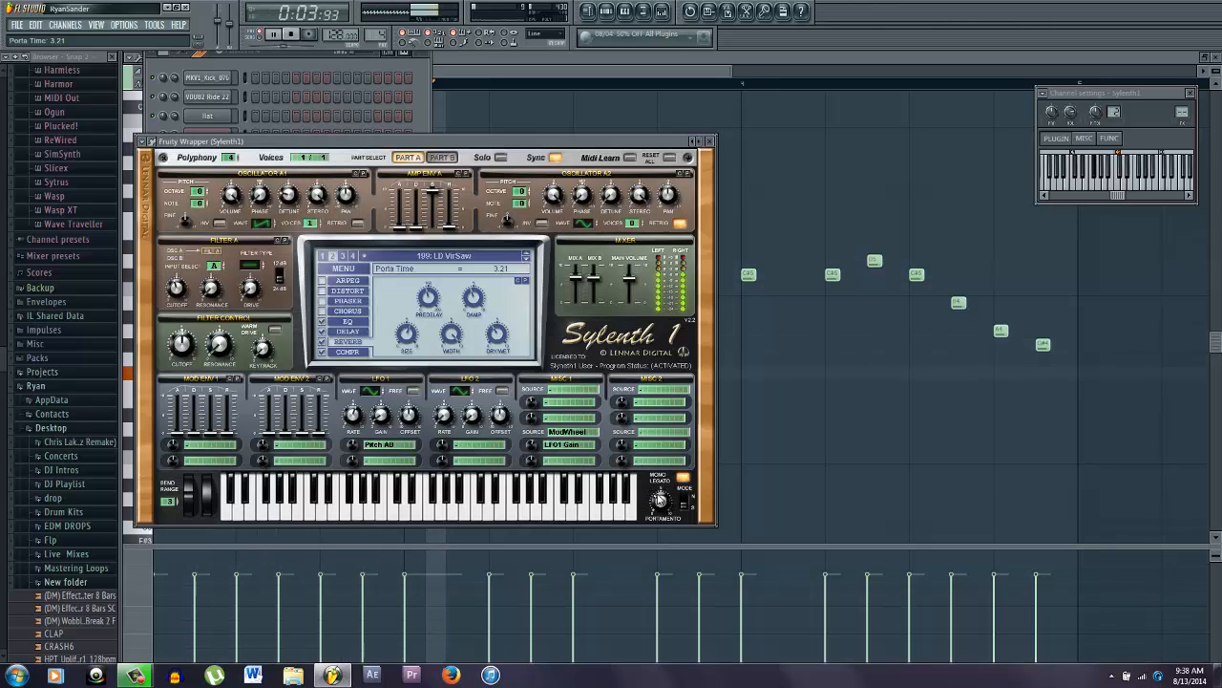
key("F7")
key("space")
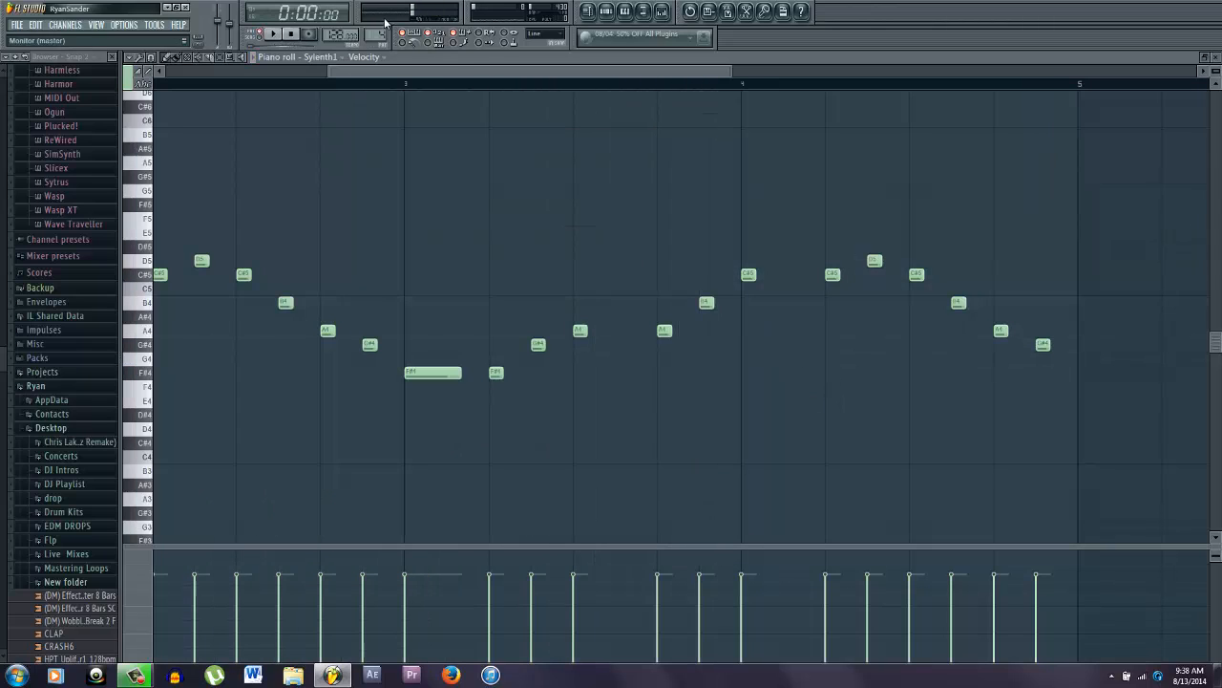
- Reopen Sylenth1 and audition further lead presets from LD Vitamine to LD Yesyes with the melody playing
key("F6")
left_click(312, 178)
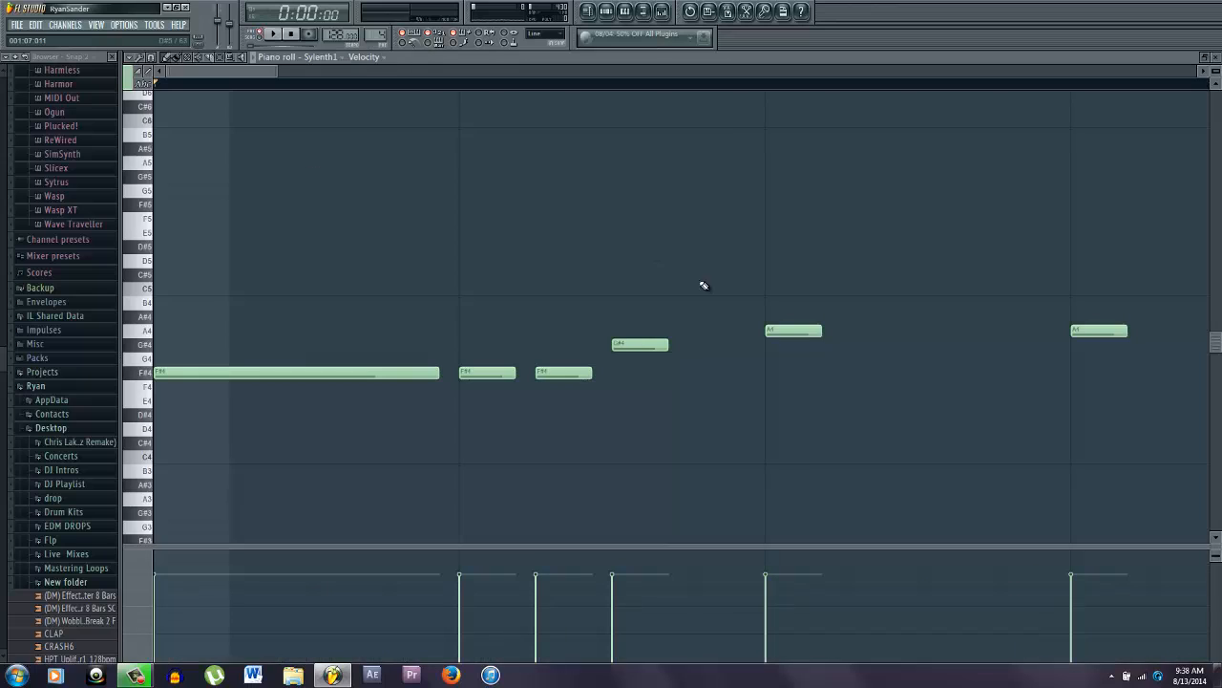
key("F6")
left_click(208, 178)
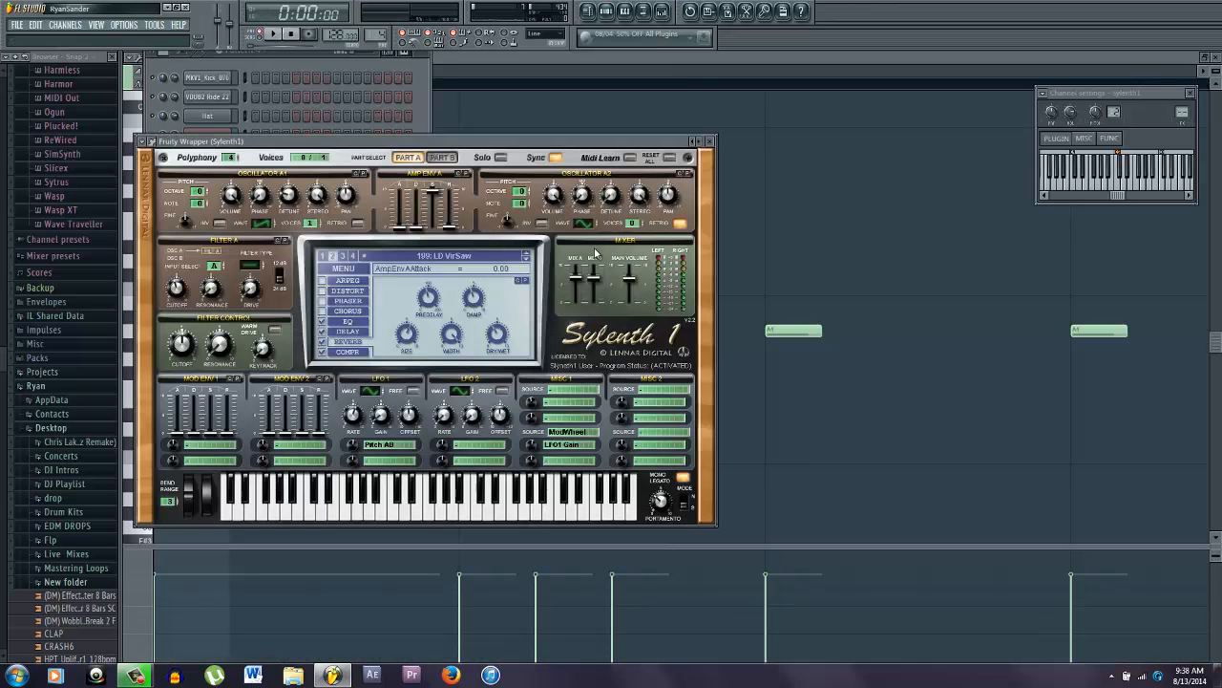
left_click(525, 265)
key("space")
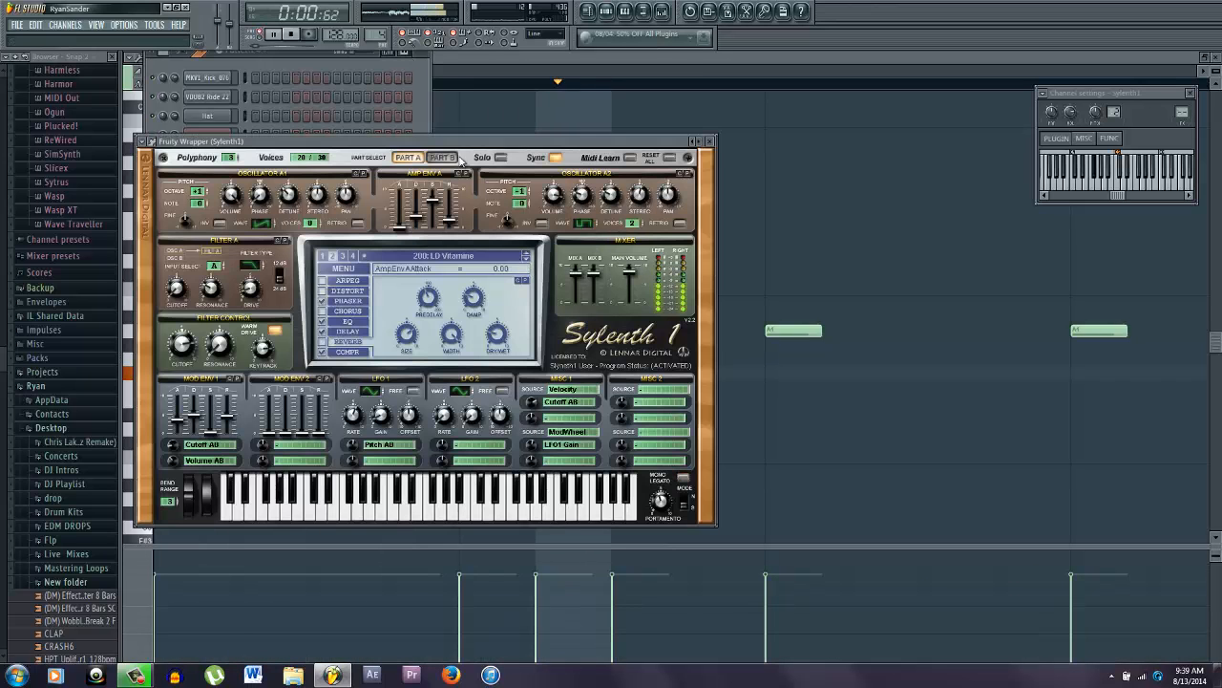
left_click(525, 265)
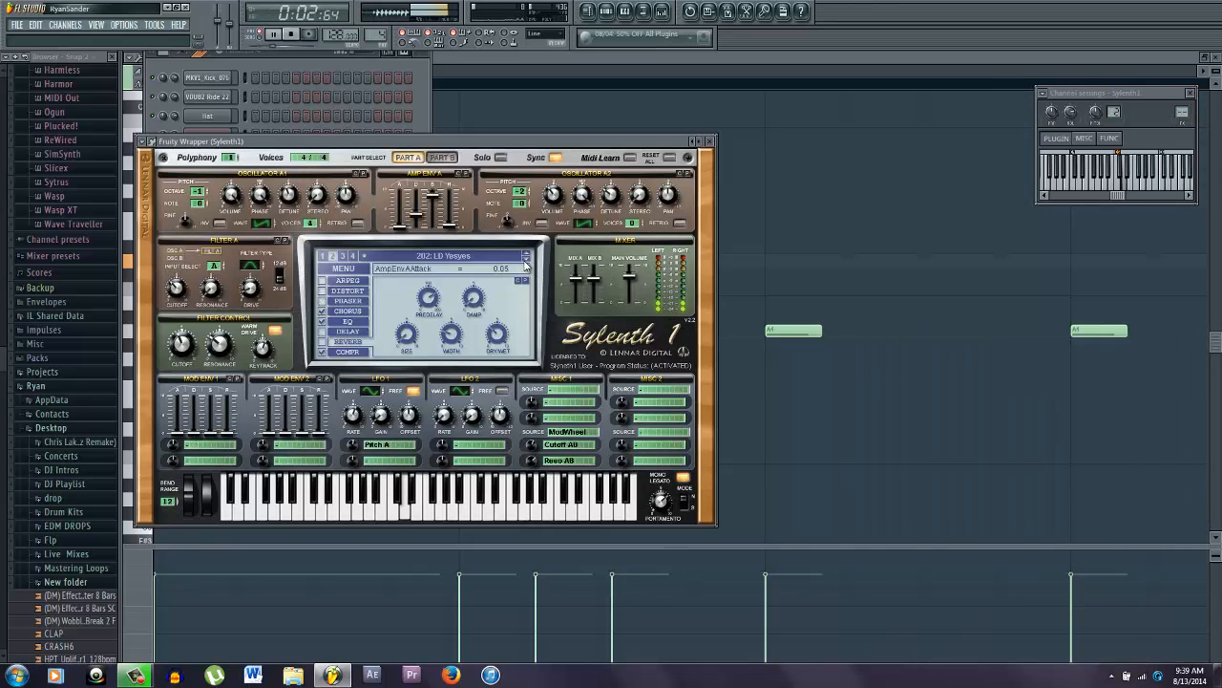
- Raise the whole melody one octave and lengthen the F#5 at step 6 of bar 1 to nearly two steps
left_click(856, 223)
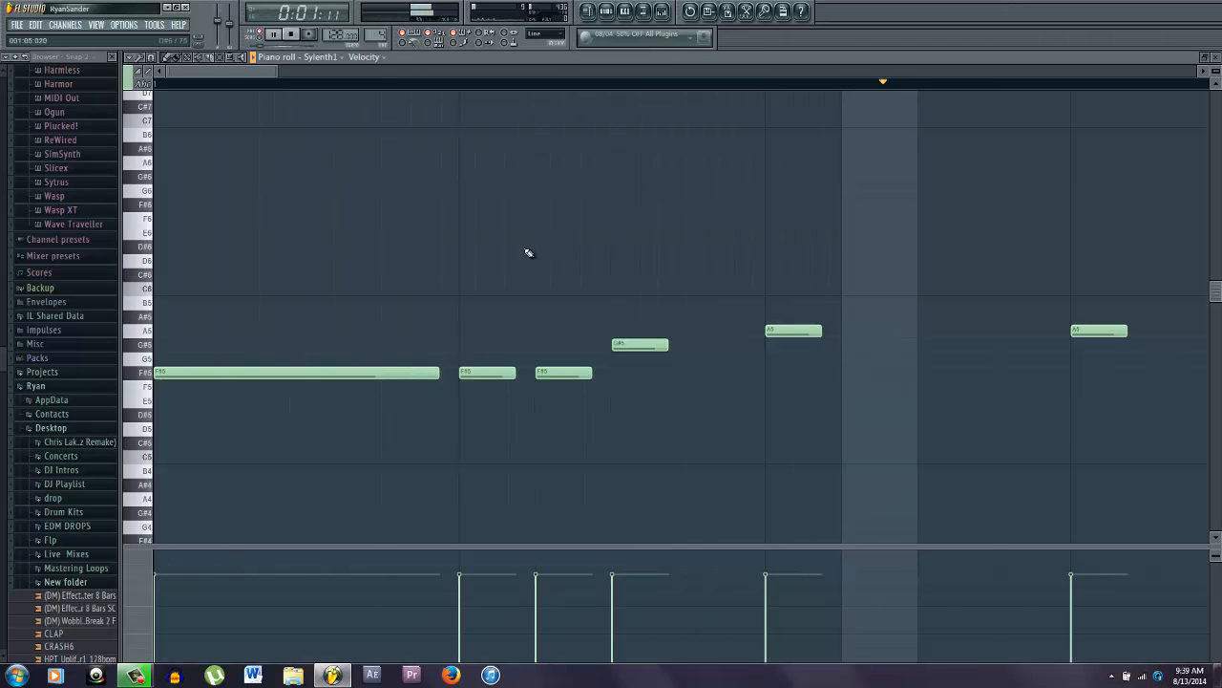
scroll(487, 286, "down", 1)
scroll(487, 286, "down", 3)
scroll(376, 306, "up", 2)
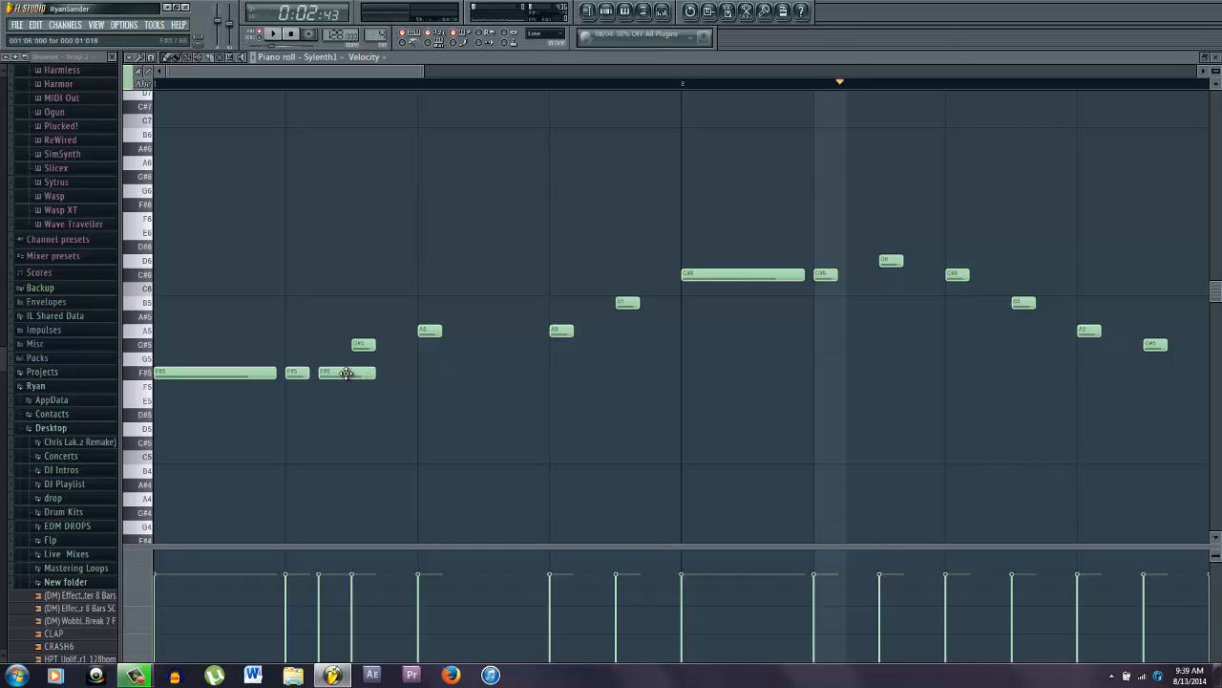
- Replay the melody and check the portamento time in the Sylenth1 channel
key("space")
key("space")
key("space")
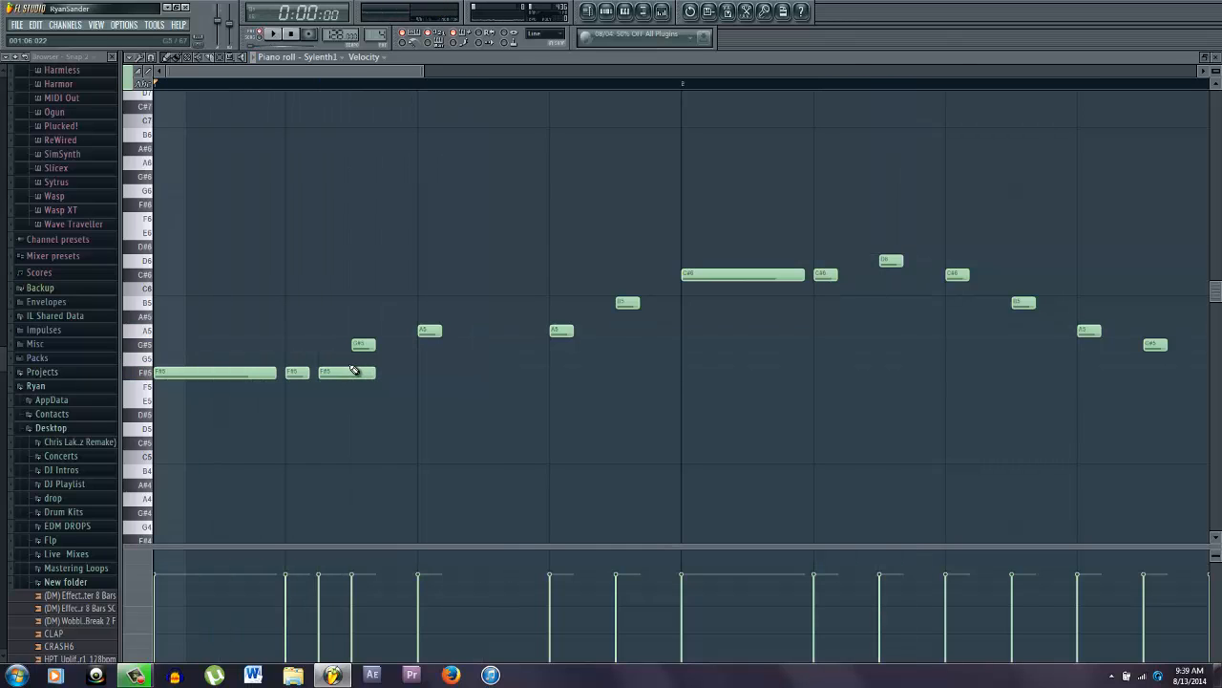
key("F6")
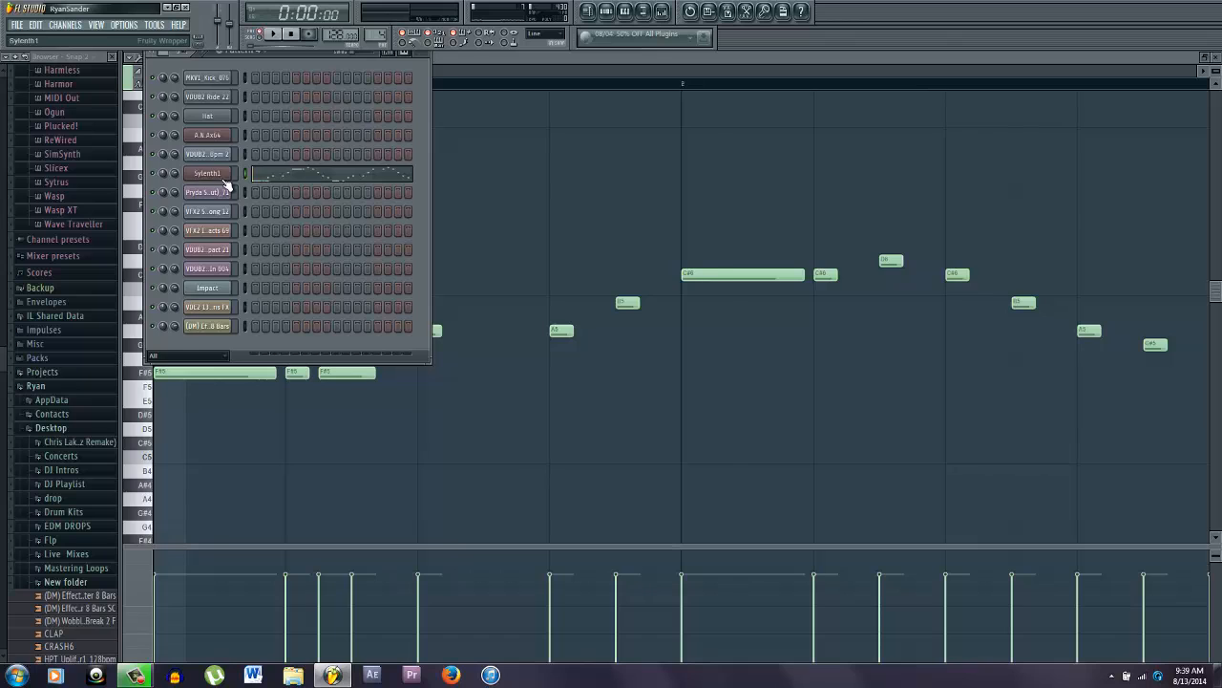
left_click(224, 177)
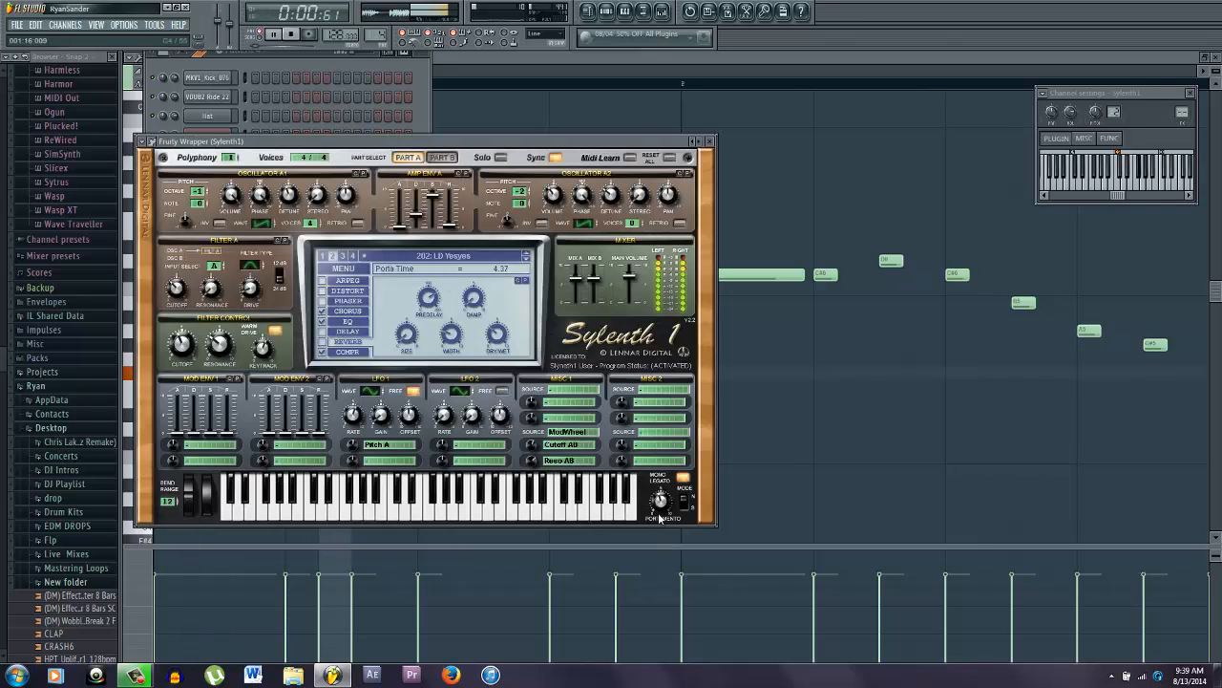
key("space")
left_click(751, 456)
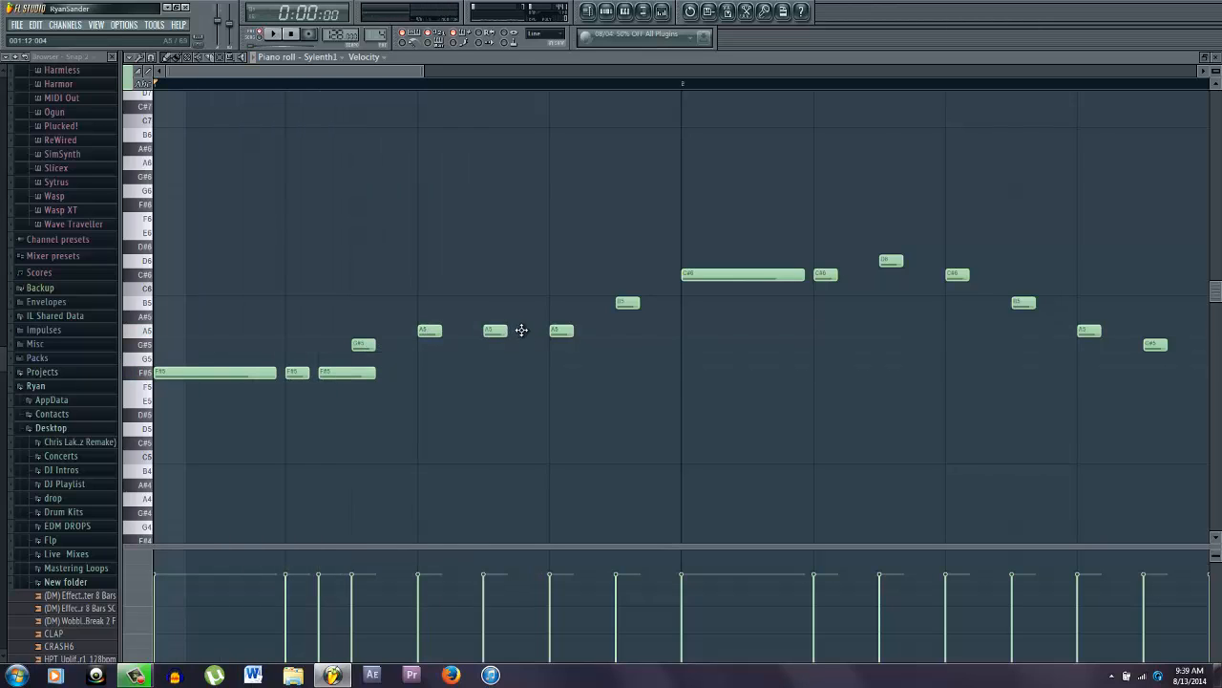
- Add short A5 notes at steps 11 and 12 of bar 1 and lengthen the A5 at step 13 to nearly three steps
left_click(522, 329)
key("space")
left_click_drag(573, 331, 632, 331)
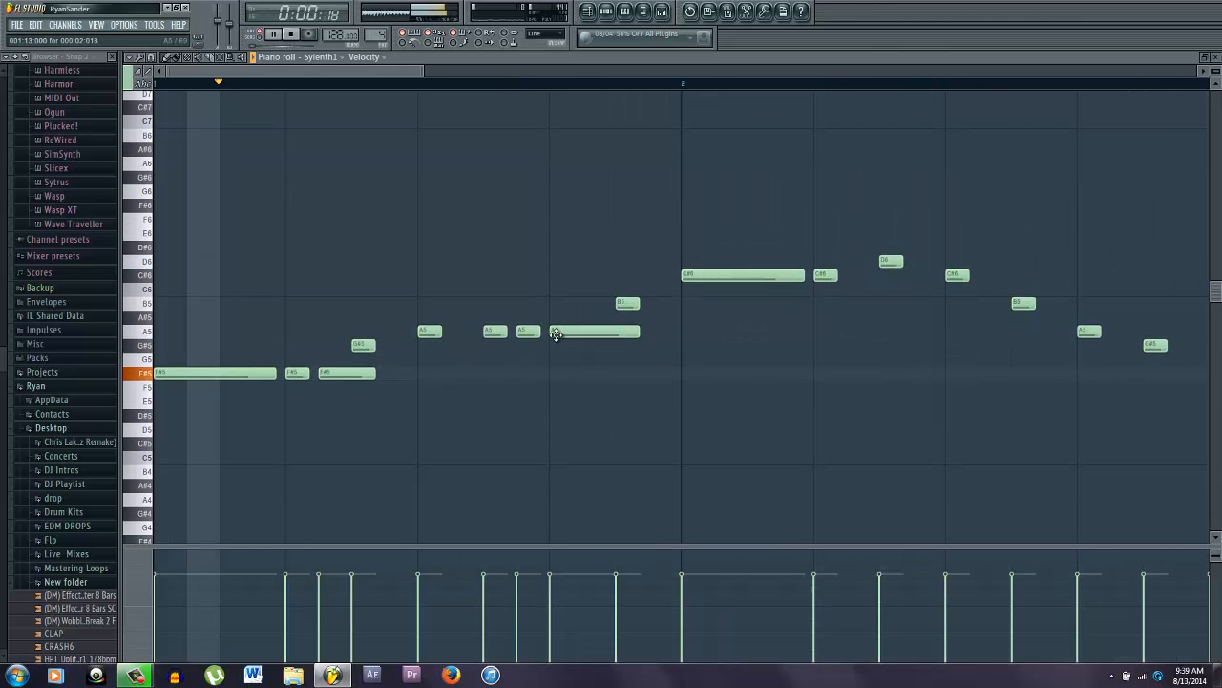
- Lower the step 12 note of bar 1 to G#5 and lengthen the A5 at step 11 to nearly two steps
left_click_drag(526, 334, 522, 376)
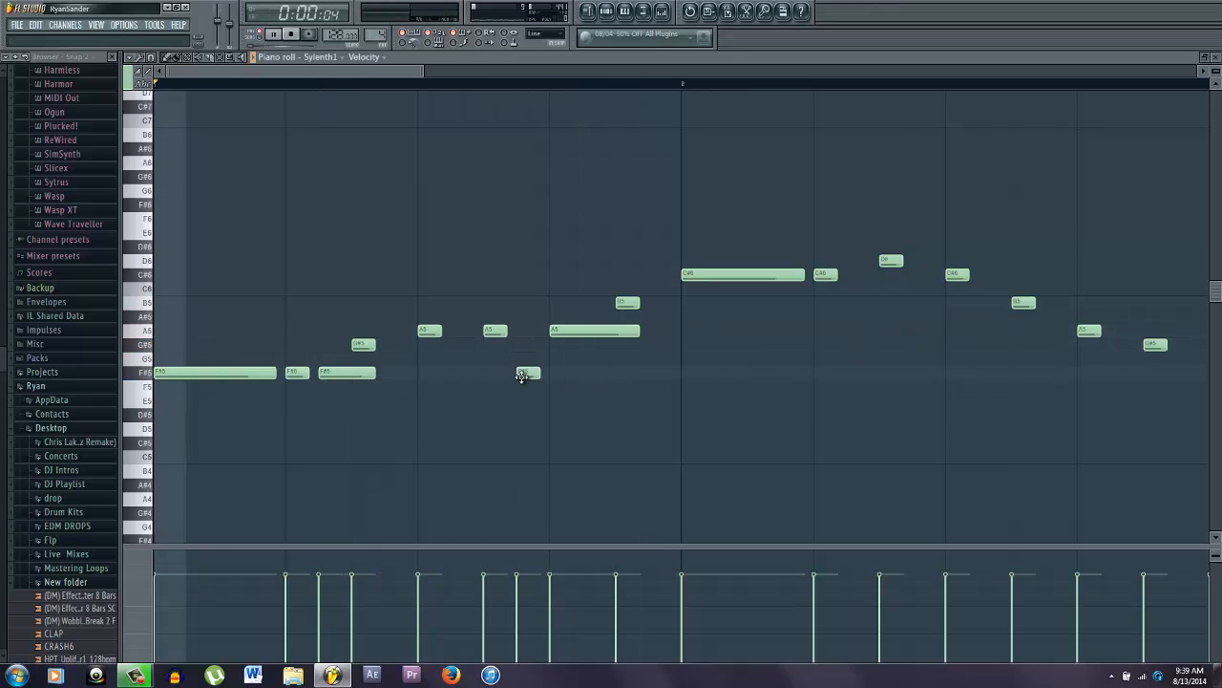
left_click_drag(506, 331, 538, 331)
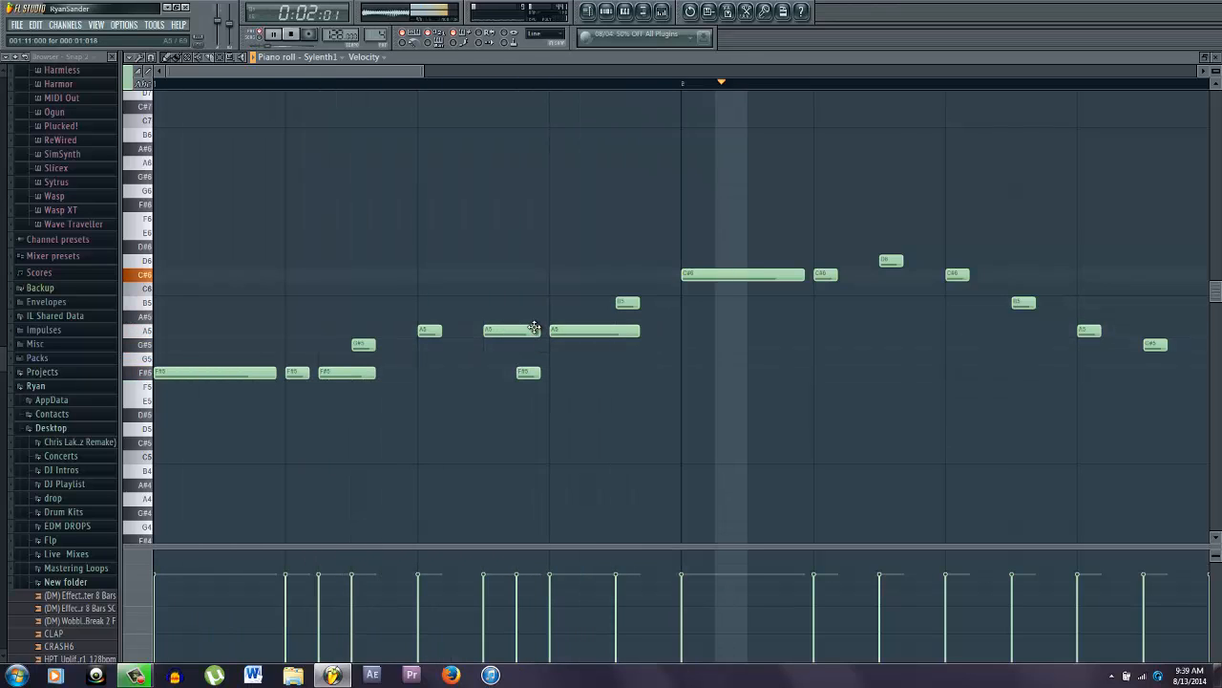
key("space")
key("space")
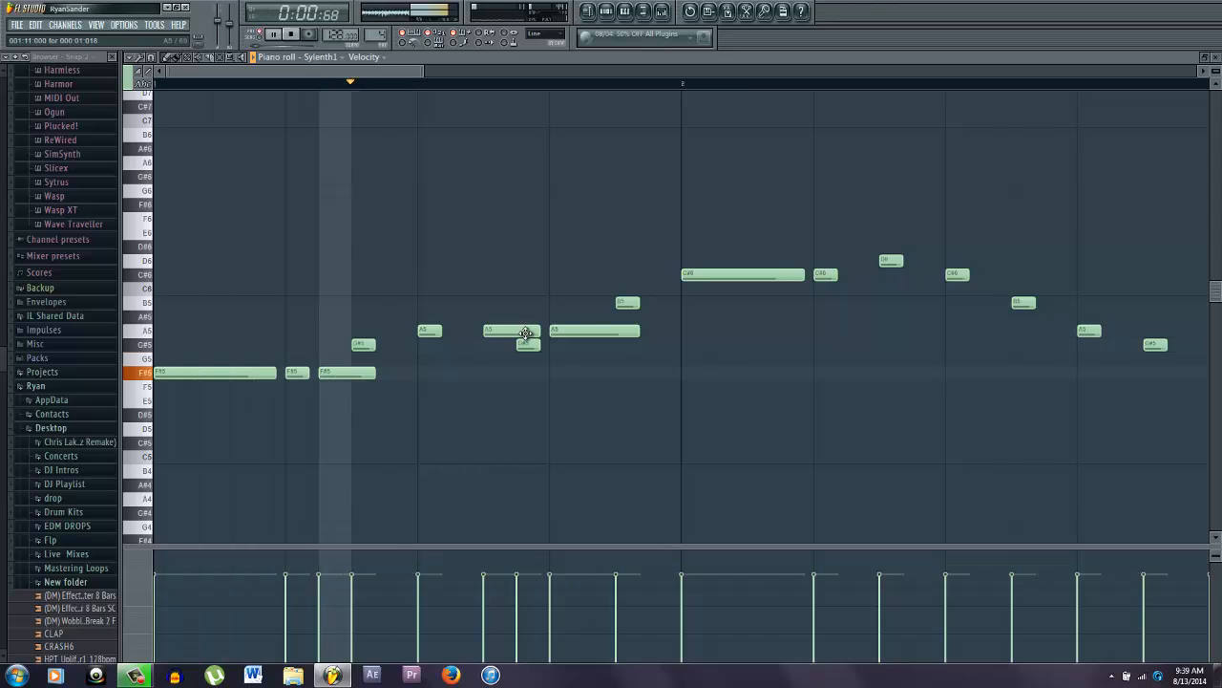
- Try bar 1's long A5 at step 14 before restoring it to step 13, and lengthen the B5 at step 15 to nearly two steps
right_click(584, 333)
key("space")
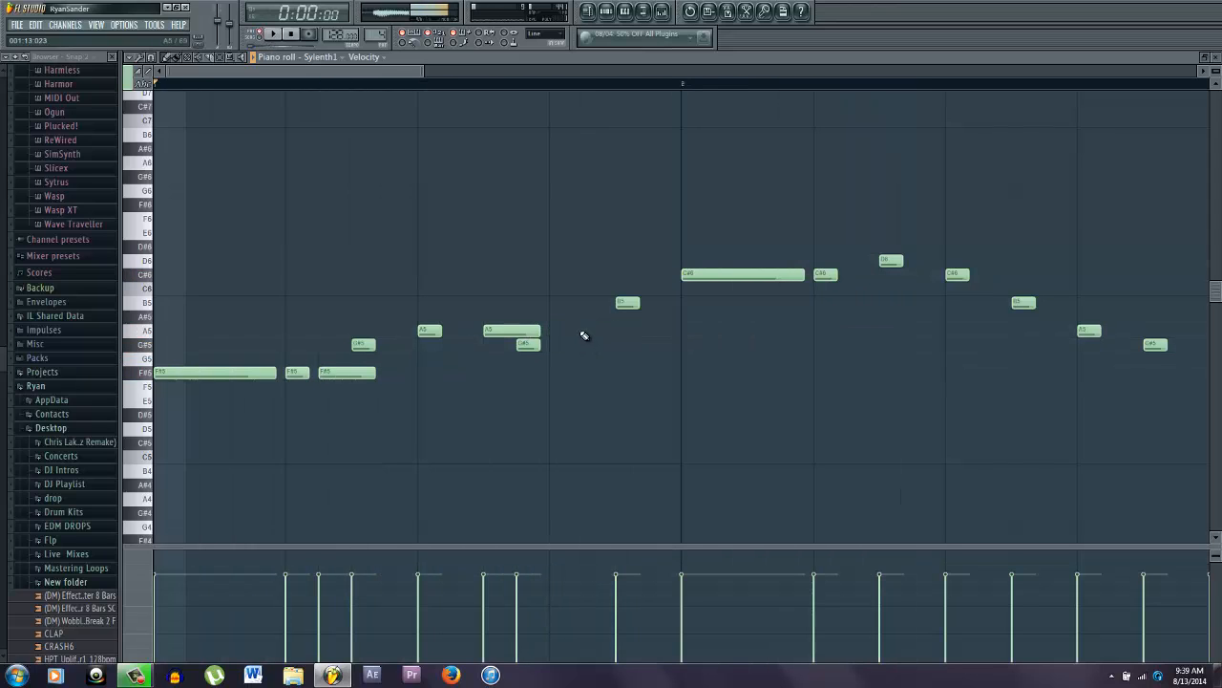
left_click_drag(607, 331, 633, 355)
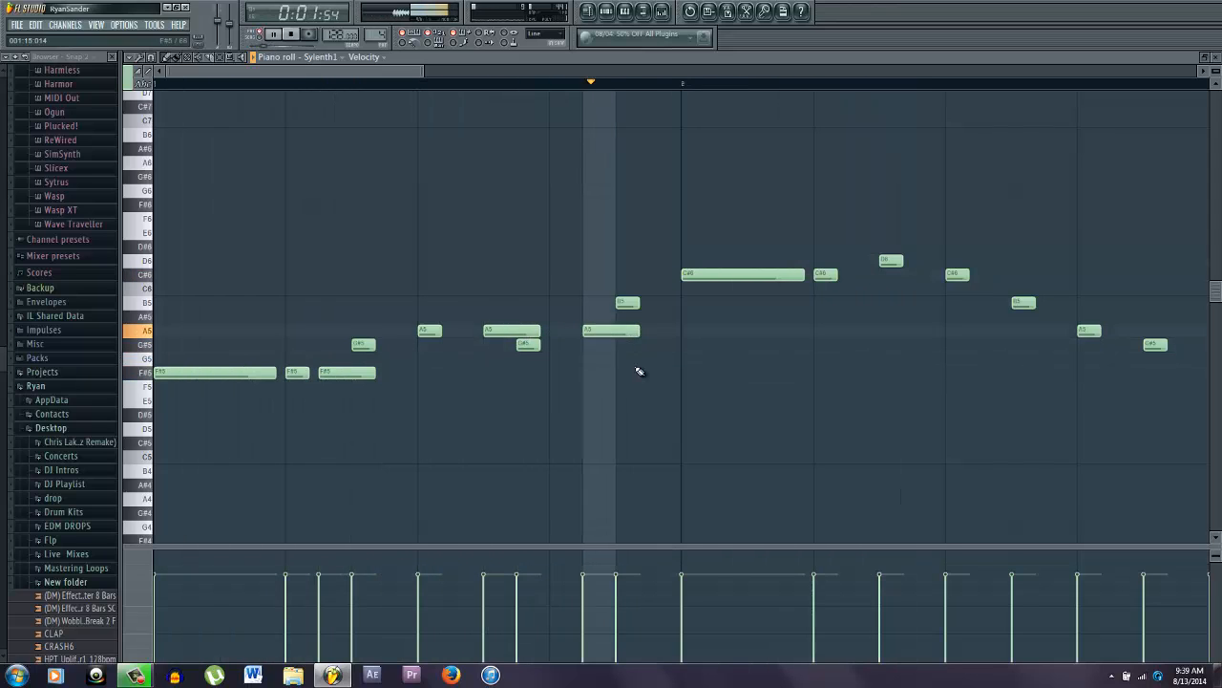
left_click_drag(638, 303, 665, 316)
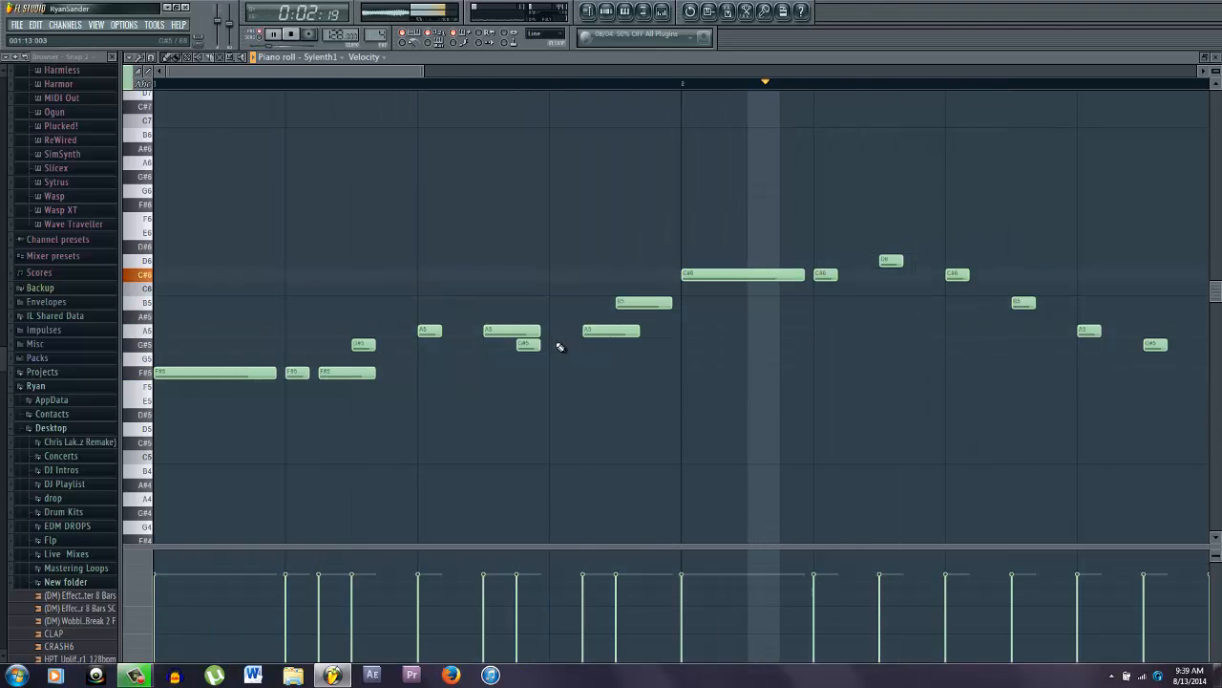
left_click_drag(607, 331, 574, 331)
left_click_drag(637, 304, 640, 332)
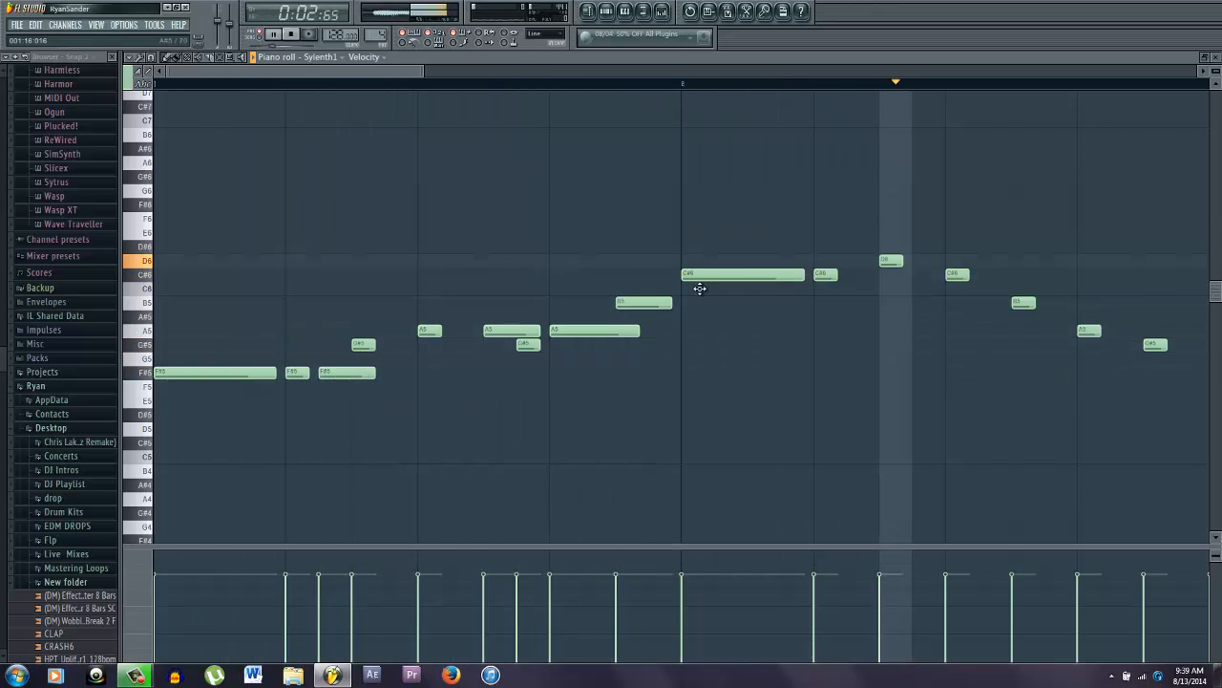
- Shorten bar 2's opening C#6 to nearly two steps and add short C#6 notes at steps 3 and 4
key("space")
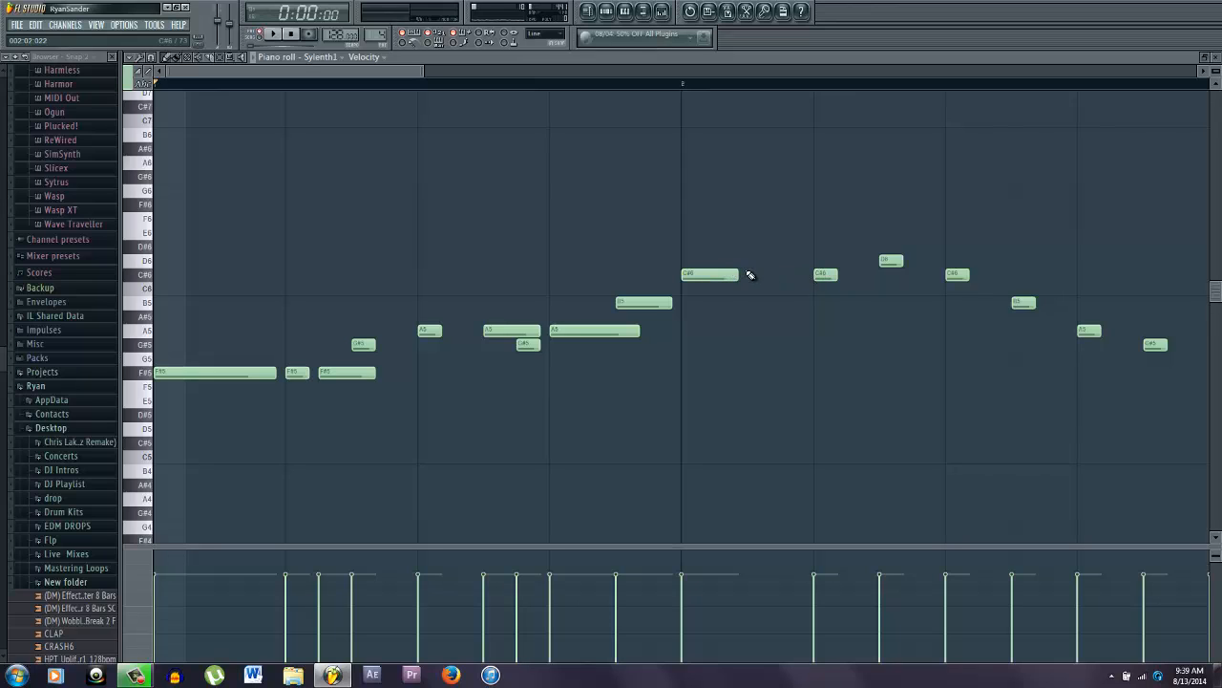
key("space")
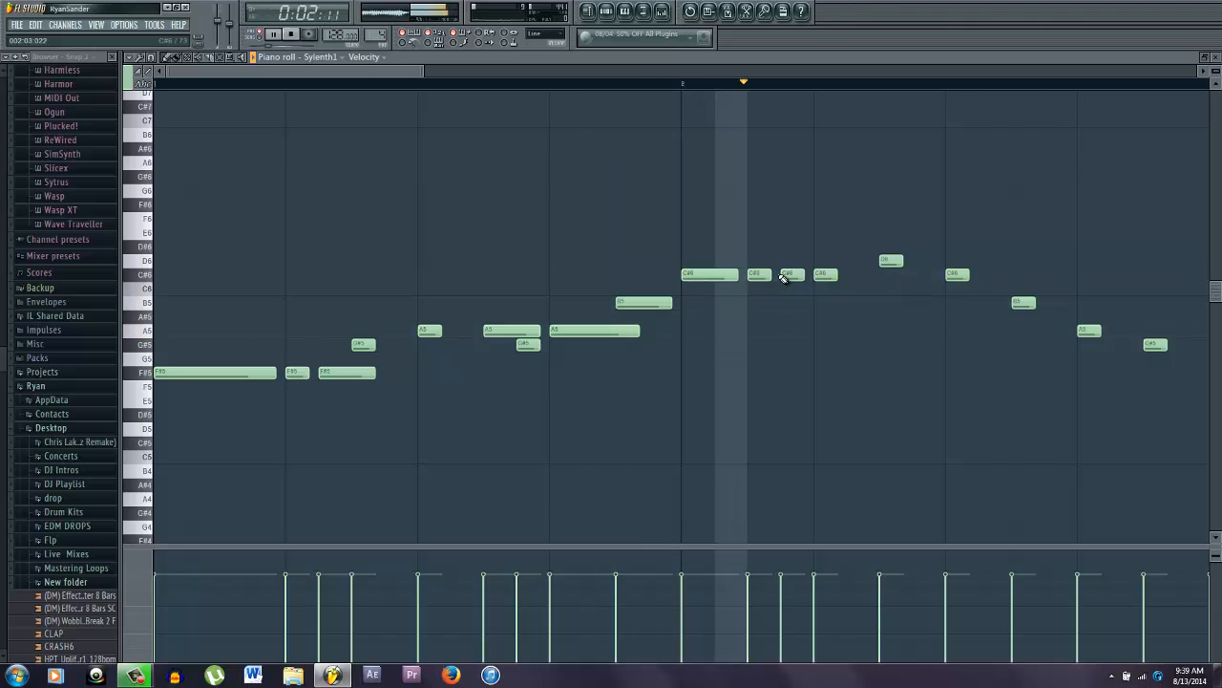
scroll(799, 277, "down", 1)
scroll(799, 276, "down", 2)
key("space")
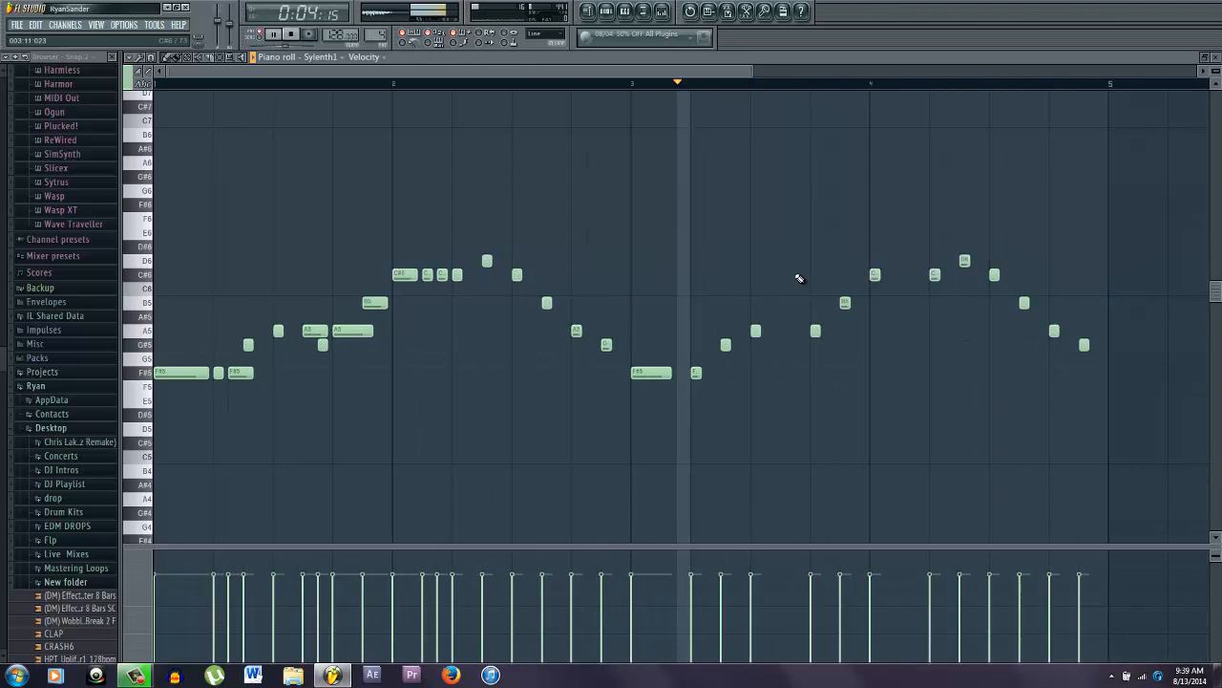
- Add short F#5 notes at steps 4 and 6 of bar 3 while auditioning the melody
scroll(697, 393, "up", 3)
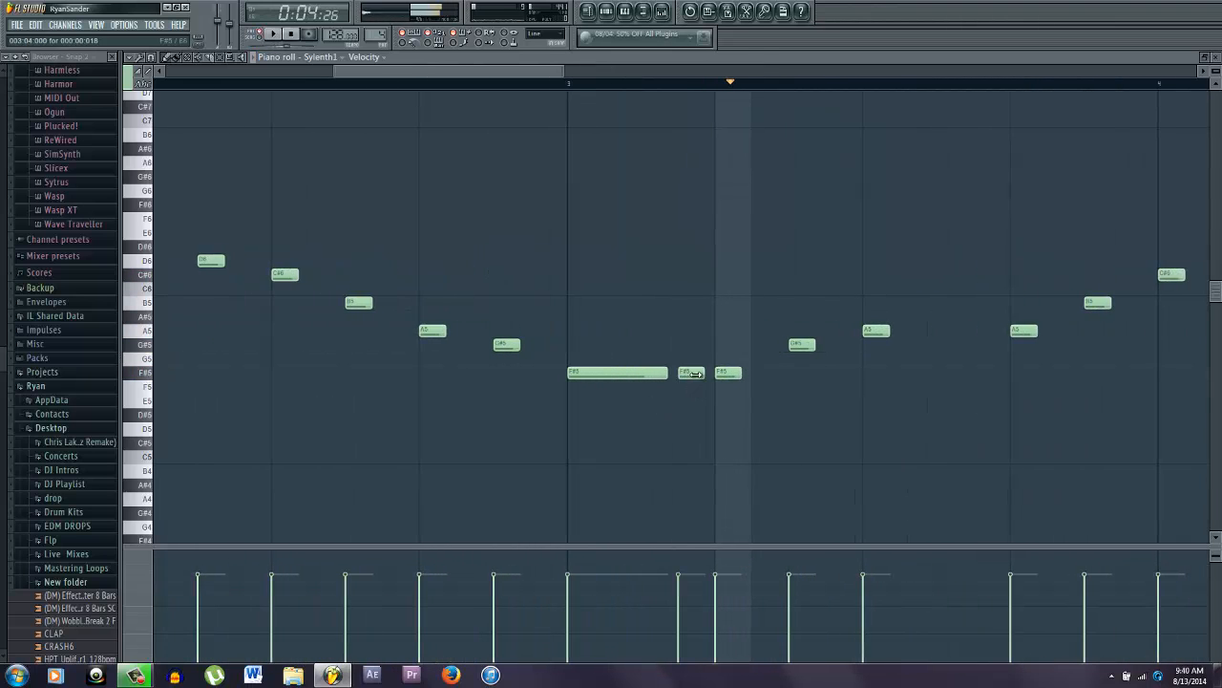
key("space")
key("space")
key("space")
scroll(749, 382, "down", 2)
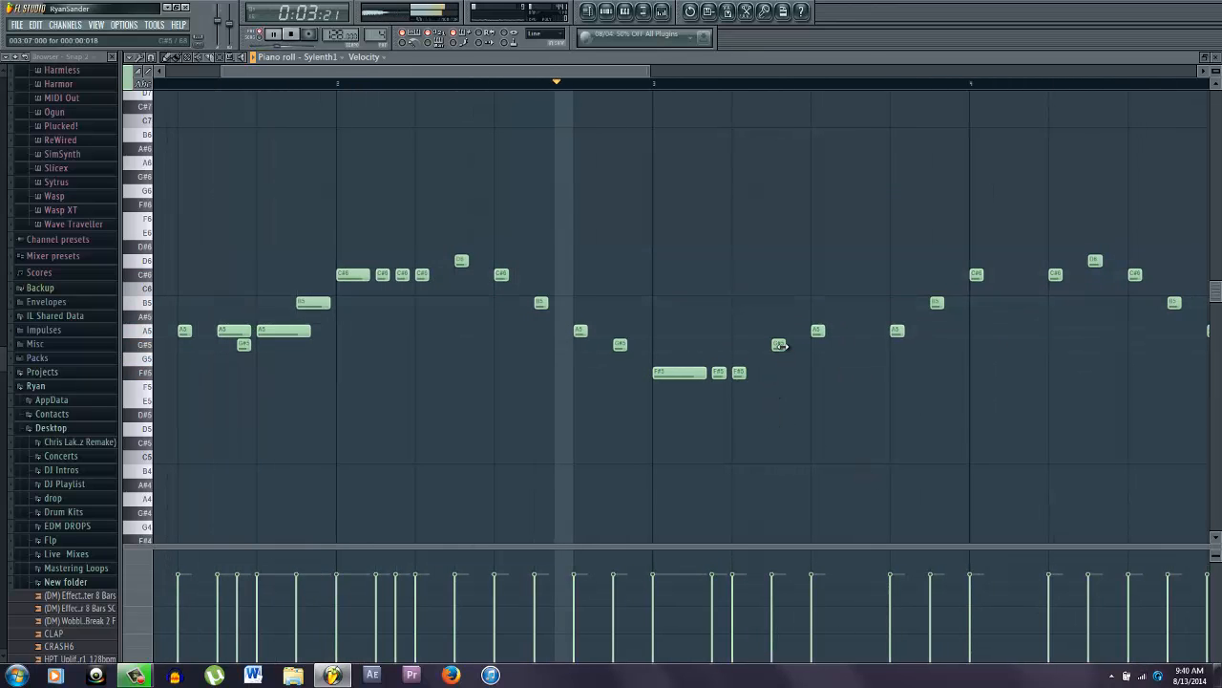
key("space")
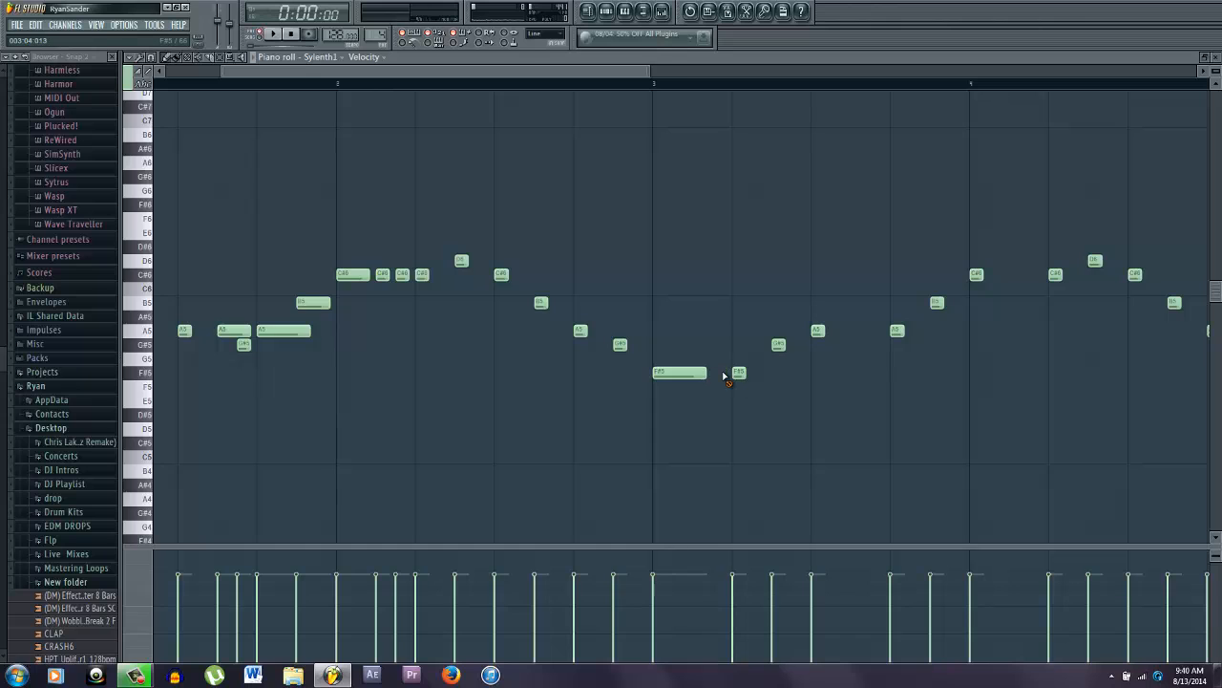
left_click(716, 375)
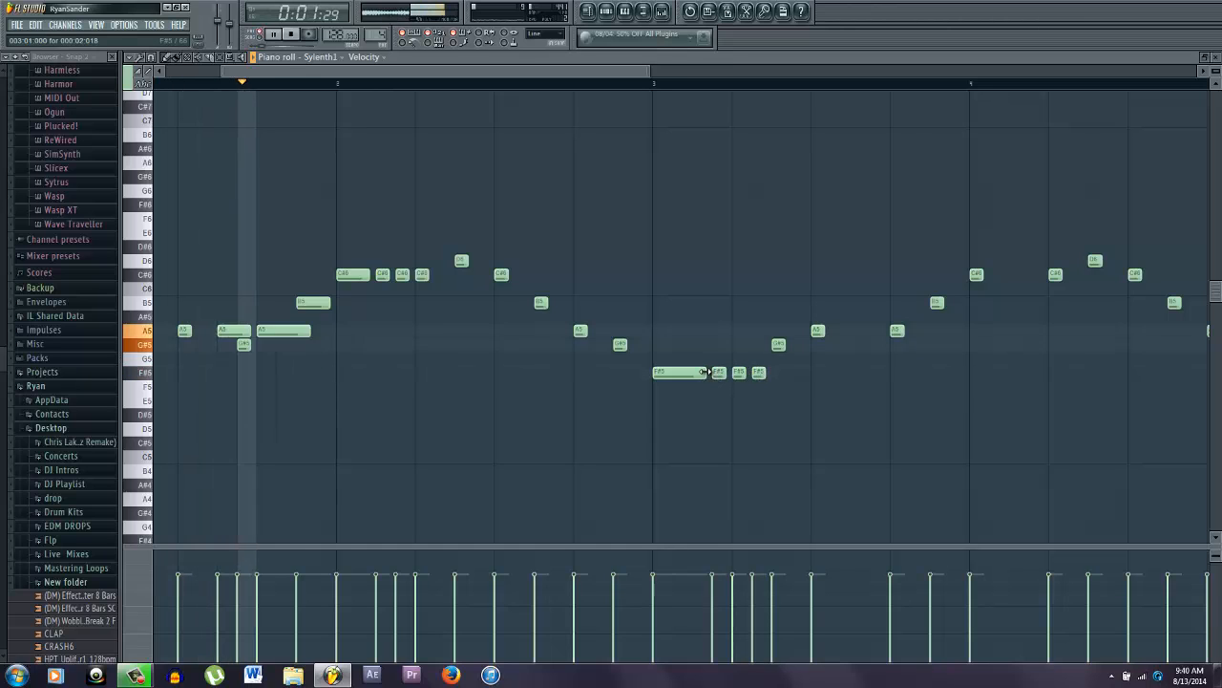
- Shorten bar 3's opening F#5 to nearly two steps, and move the short F#5 at step 6 to step 3 by redrawing it
left_click_drag(704, 372, 686, 373)
left_click(699, 373)
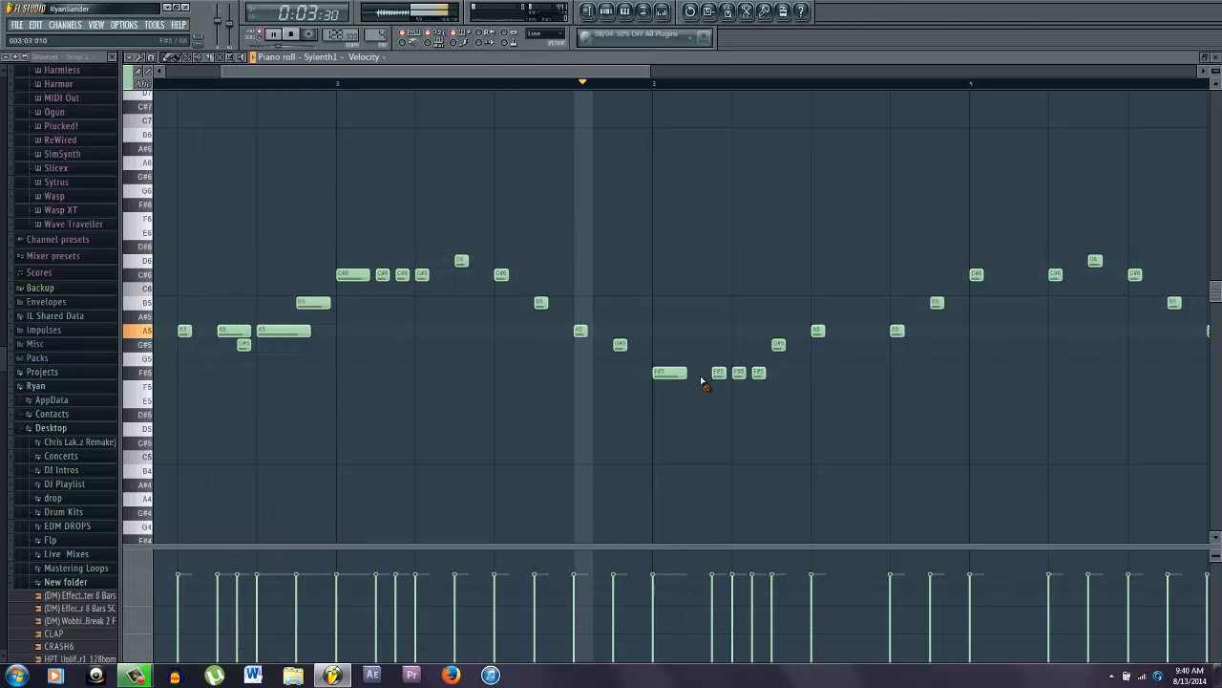
right_click(759, 372)
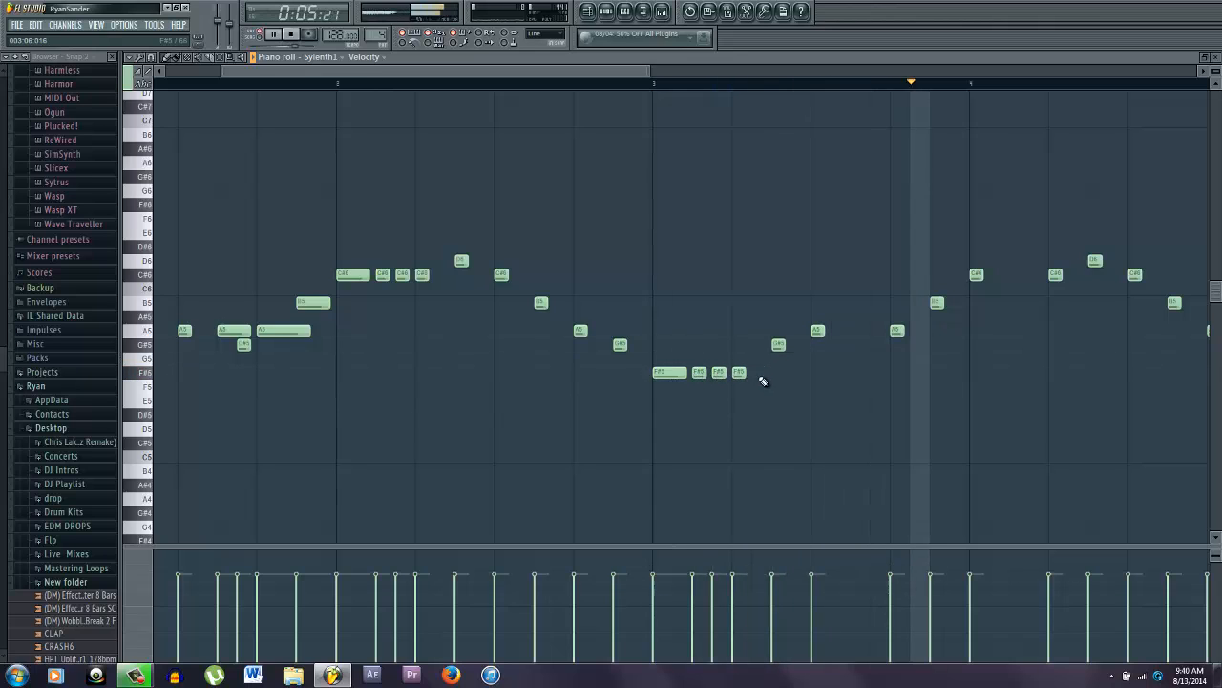
- Change bar 3's step 7 note to a B5 nearly three steps long and lengthen the F#5 at step 5 to nearly two steps
key("space")
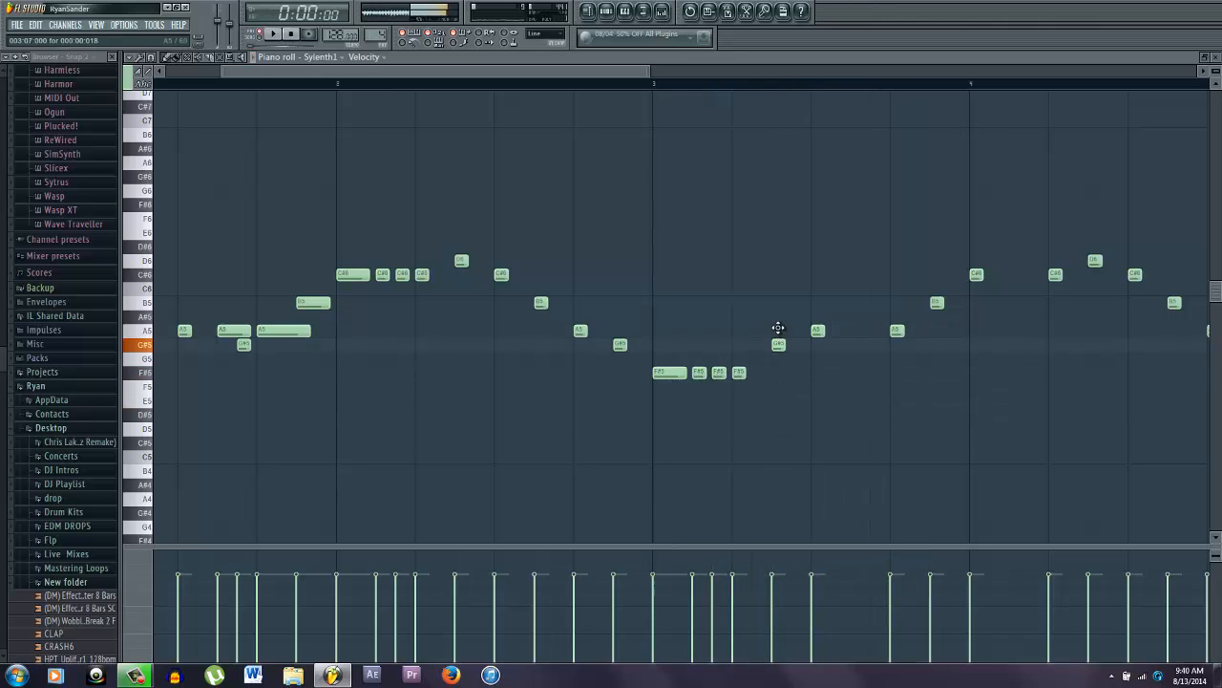
key("space")
left_click_drag(795, 307, 827, 302)
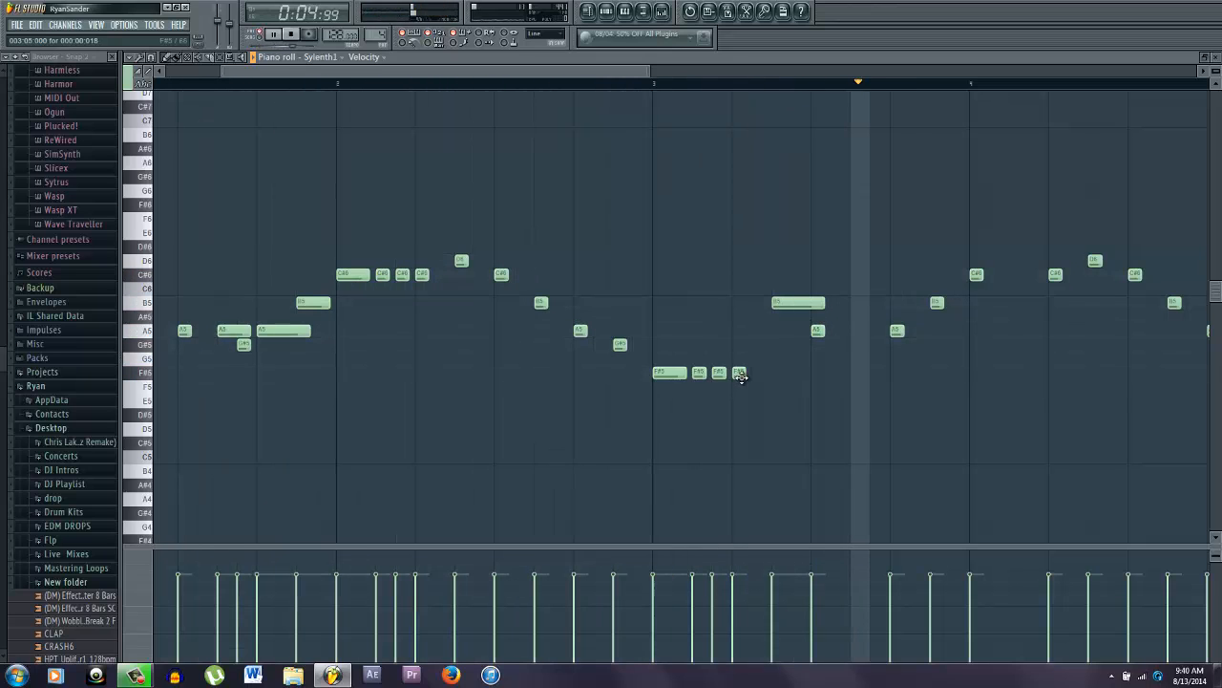
key("space")
left_click_drag(743, 375, 763, 374)
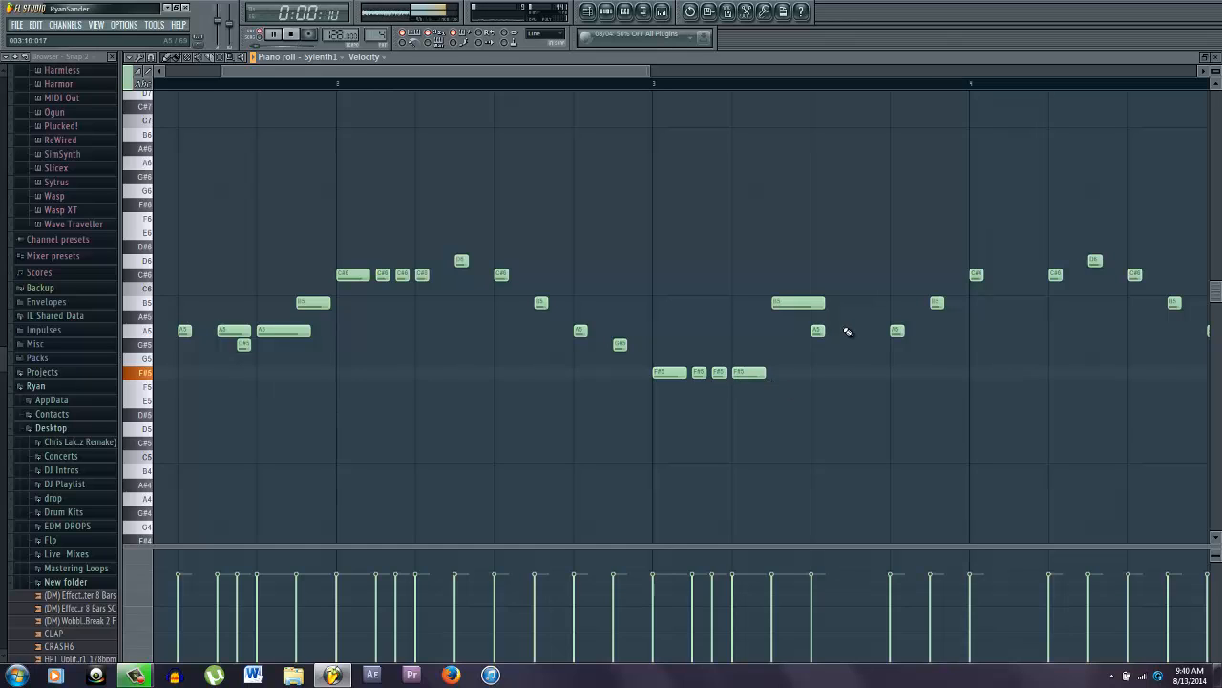
- Add a short A5 at step 11 of bar 3 and make the step 13 note a G#5 nearly three steps long
left_click(850, 331)
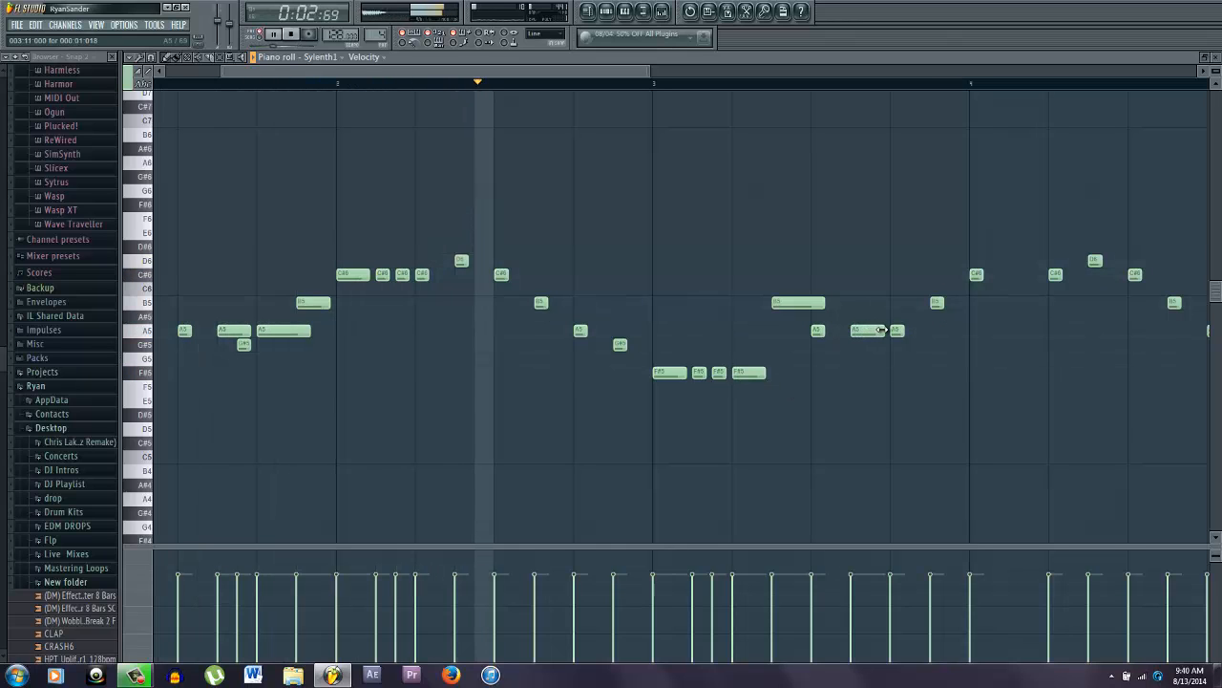
left_click_drag(880, 330, 856, 329)
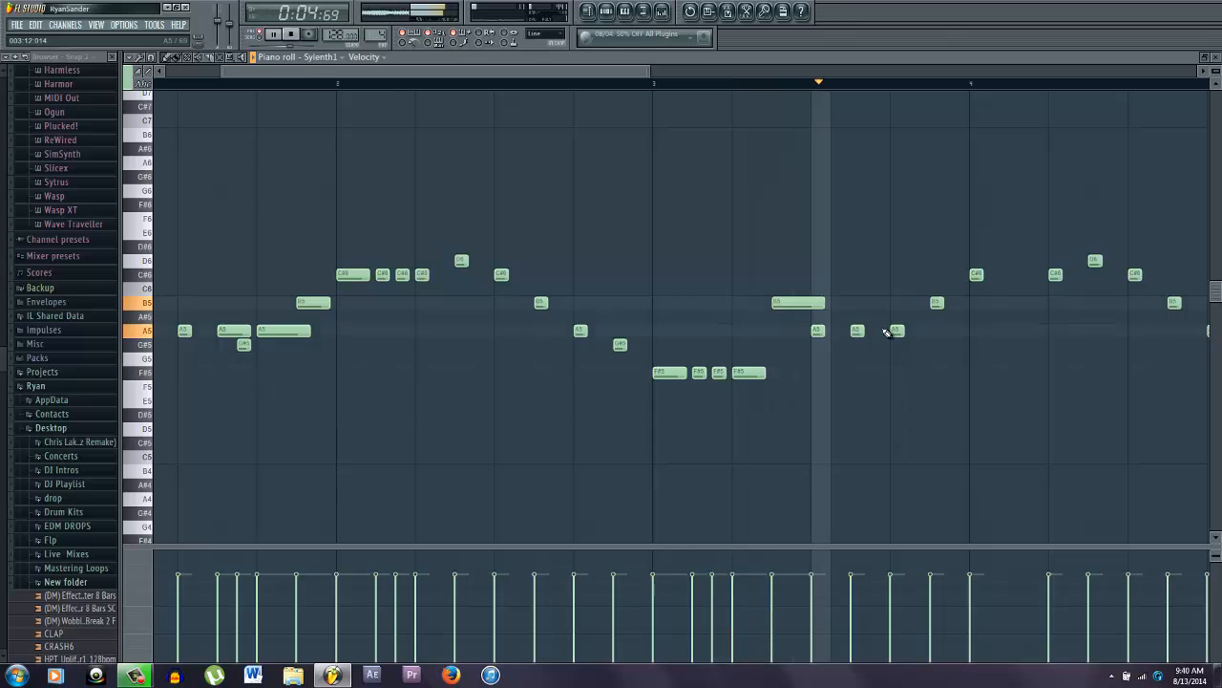
key("space")
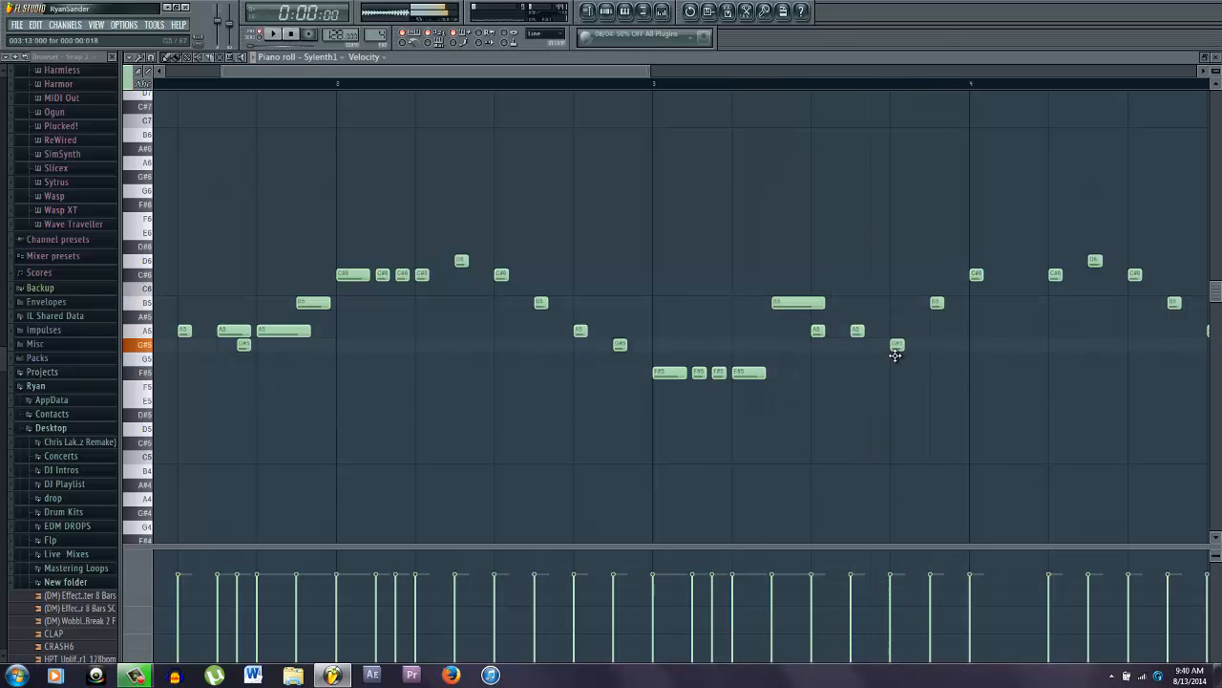
left_click_drag(903, 344, 943, 344)
key("space")
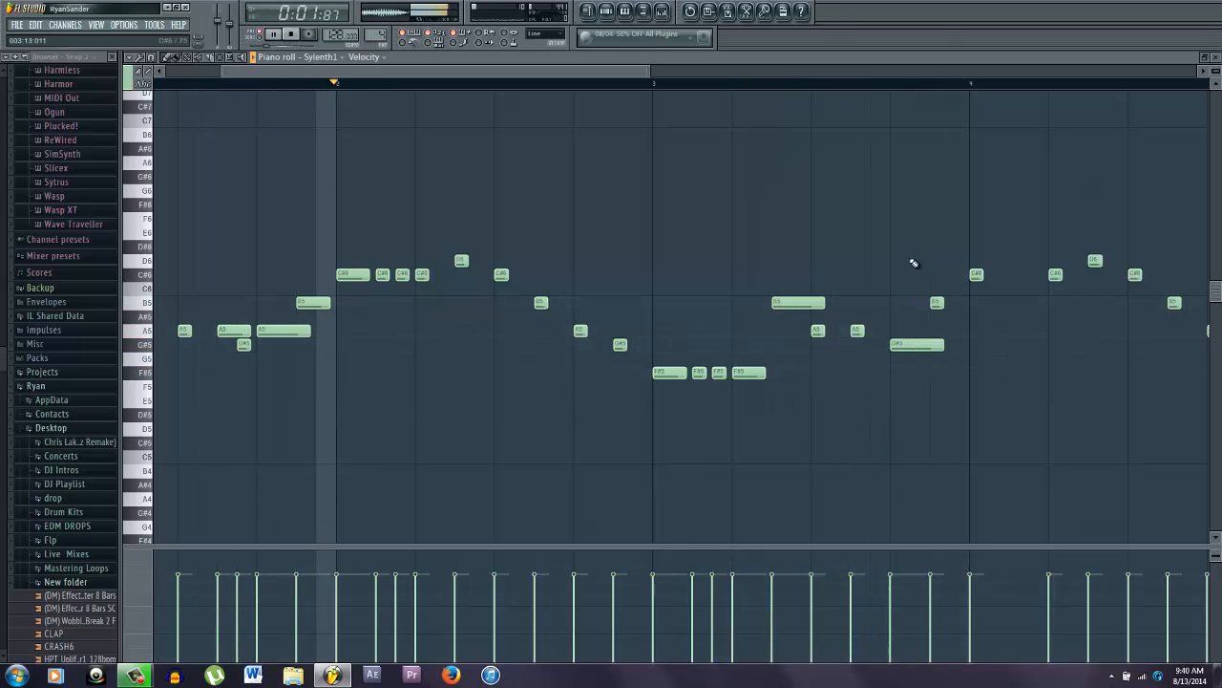
- Make bar 3's step 15 note a G#5 nearly two steps long and raise the step 13 note to A5
left_click_drag(943, 301, 963, 302)
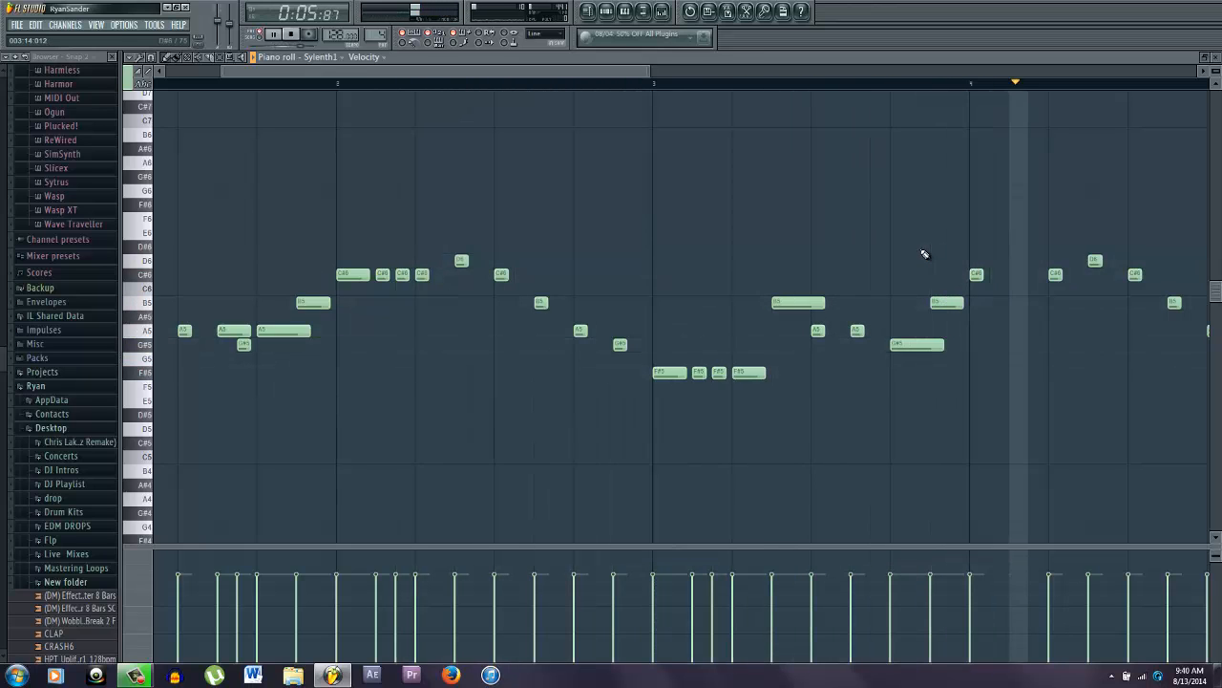
scroll(893, 344, "down", 2)
left_click_drag(692, 291, 685, 326)
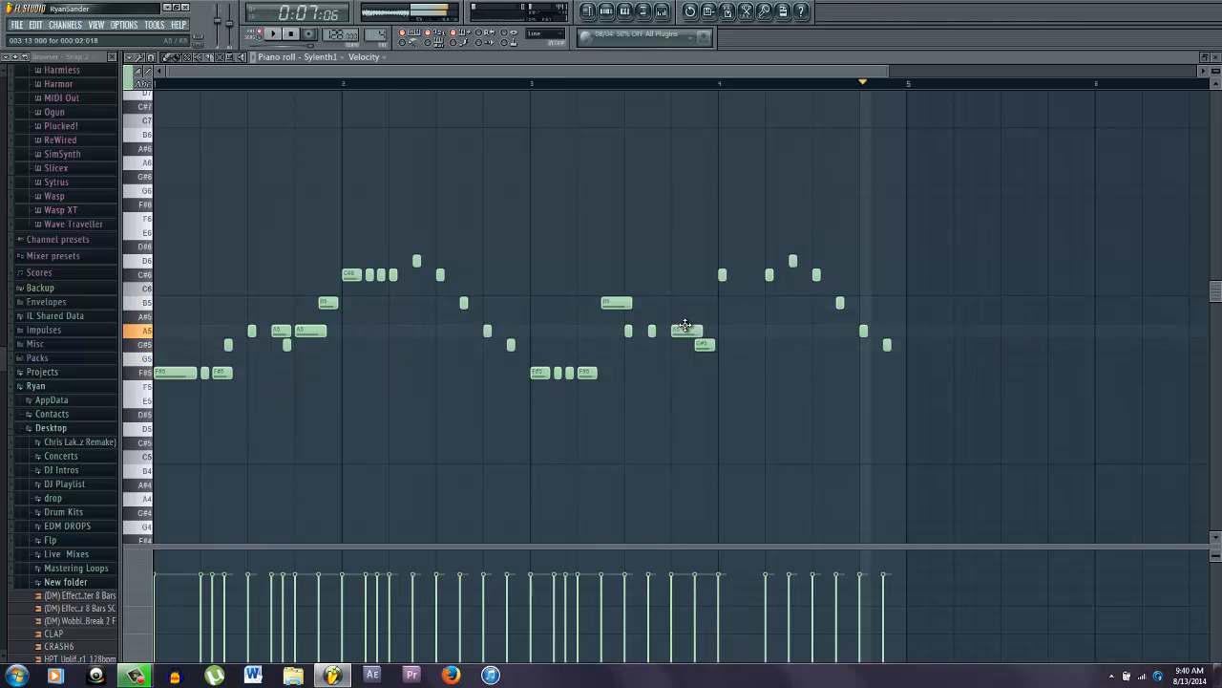
key("space")
- Raise the long B5 at step 7 of bar 3 to C#6 and lower bar 4's C#6 notes at steps 1 and 5 to B5
scroll(698, 343, "up", 3, "ctrl")
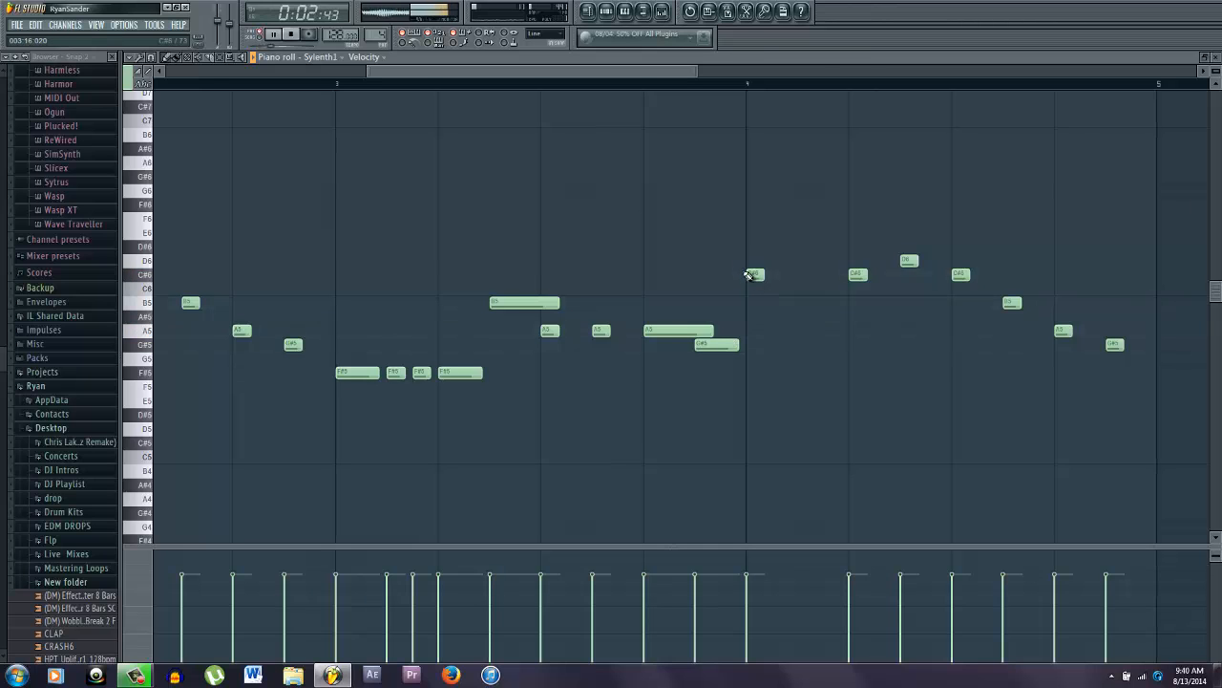
scroll(738, 318, "down", 3, "ctrl")
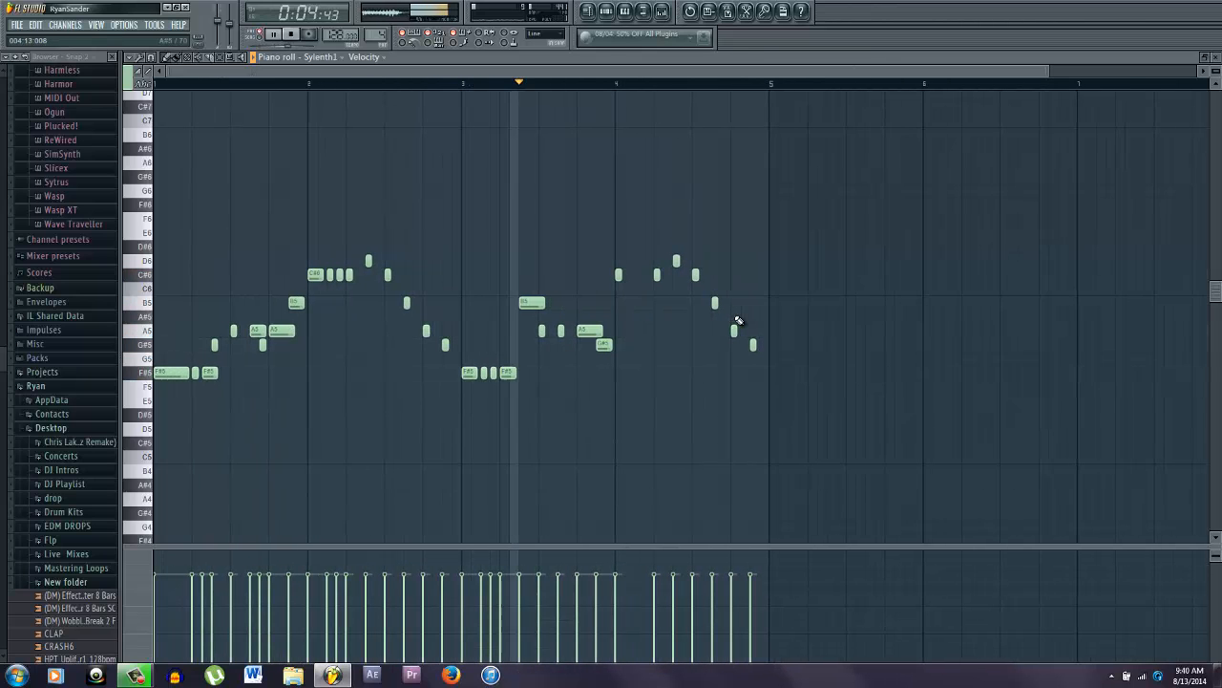
left_click_drag(526, 282, 524, 274)
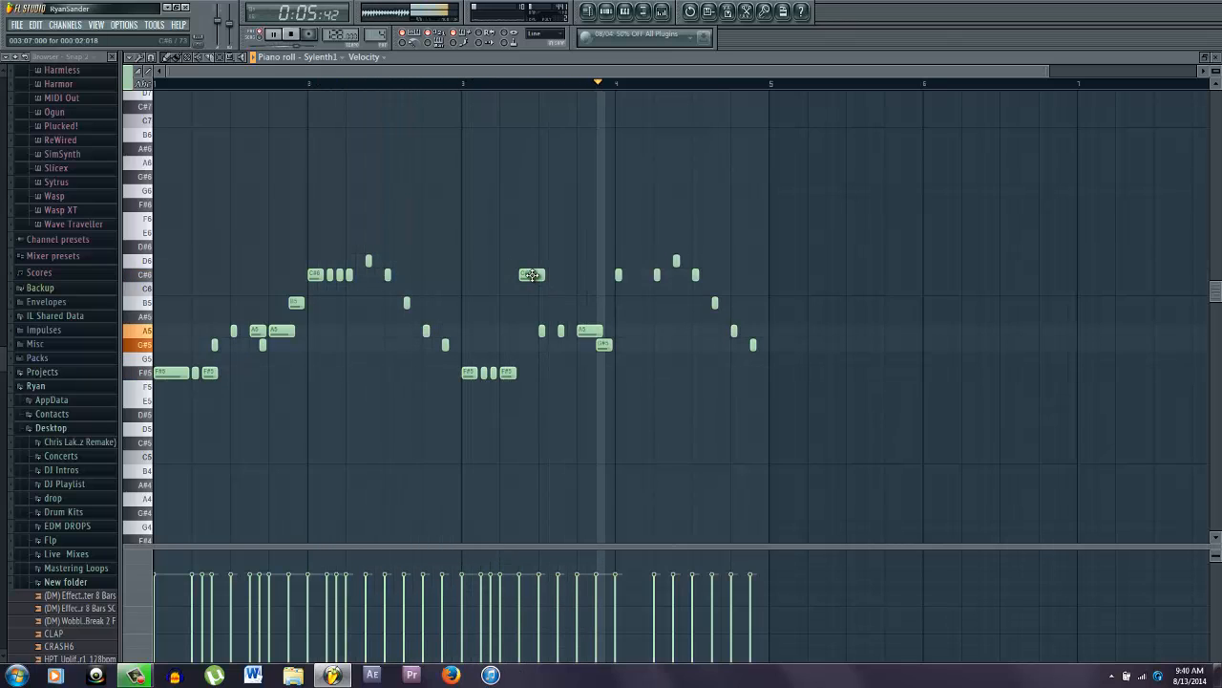
key("space")
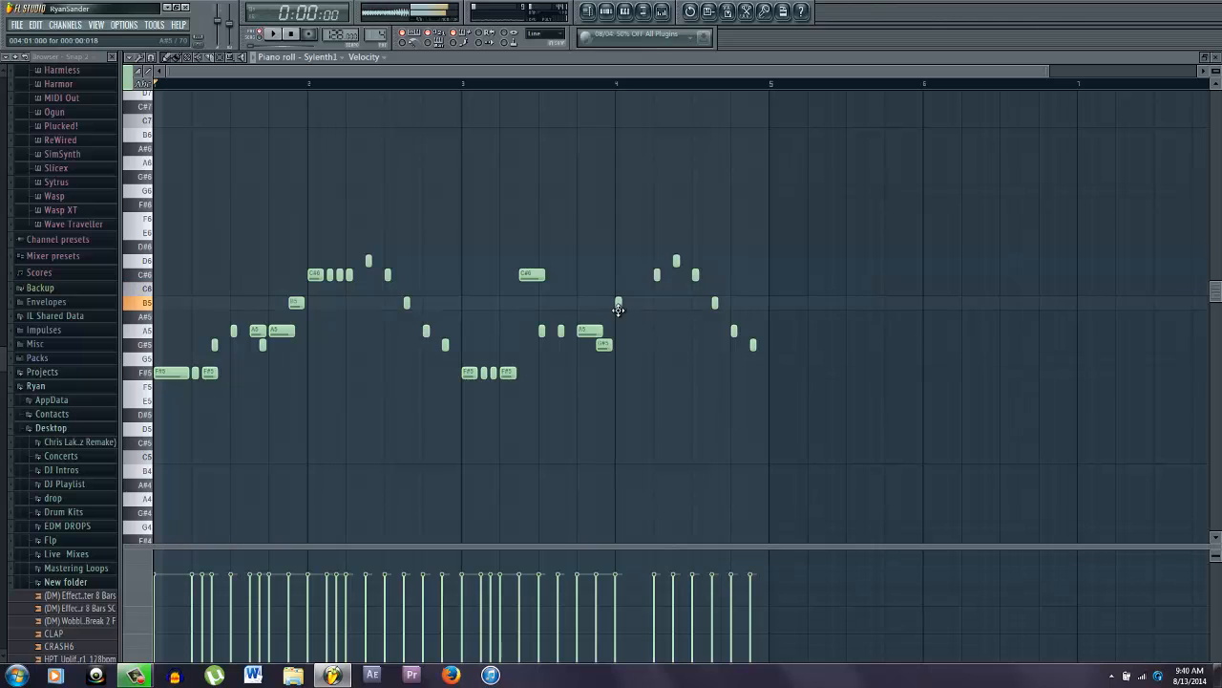
scroll(655, 305, "up", 4)
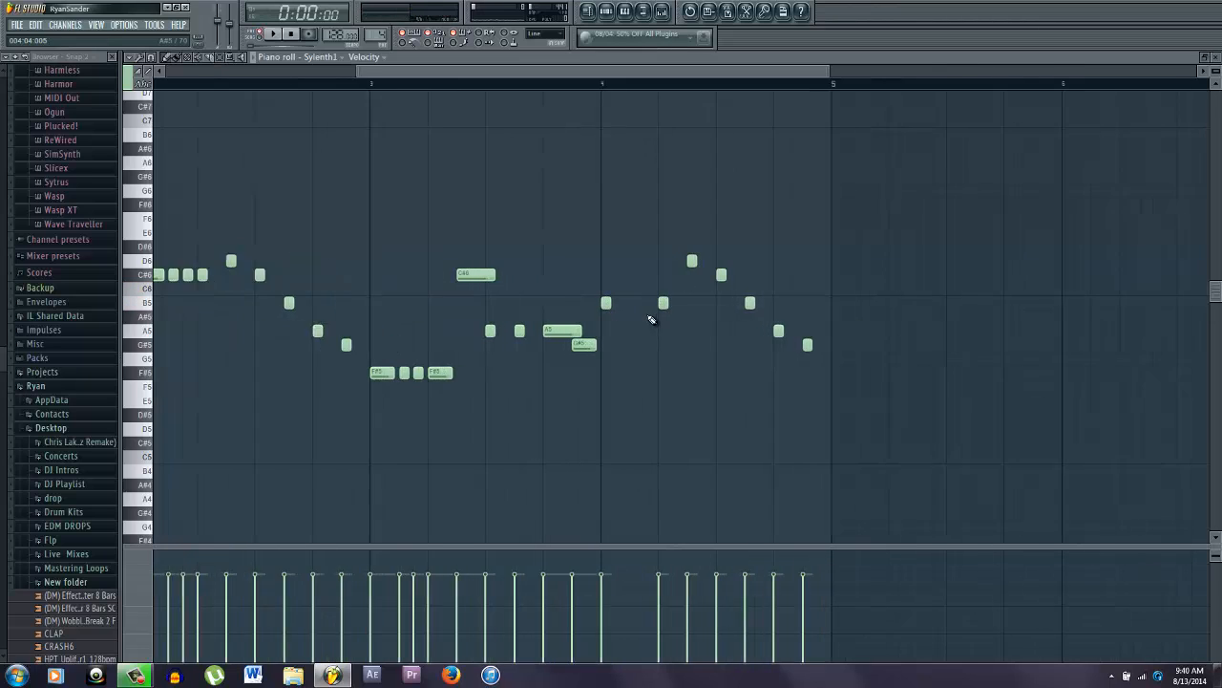
- Add B5 notes at bar 4's steps 3 and 4, lengthen the step 1 B5 to nearly two steps, and play the section from bar 45
left_click(642, 305)
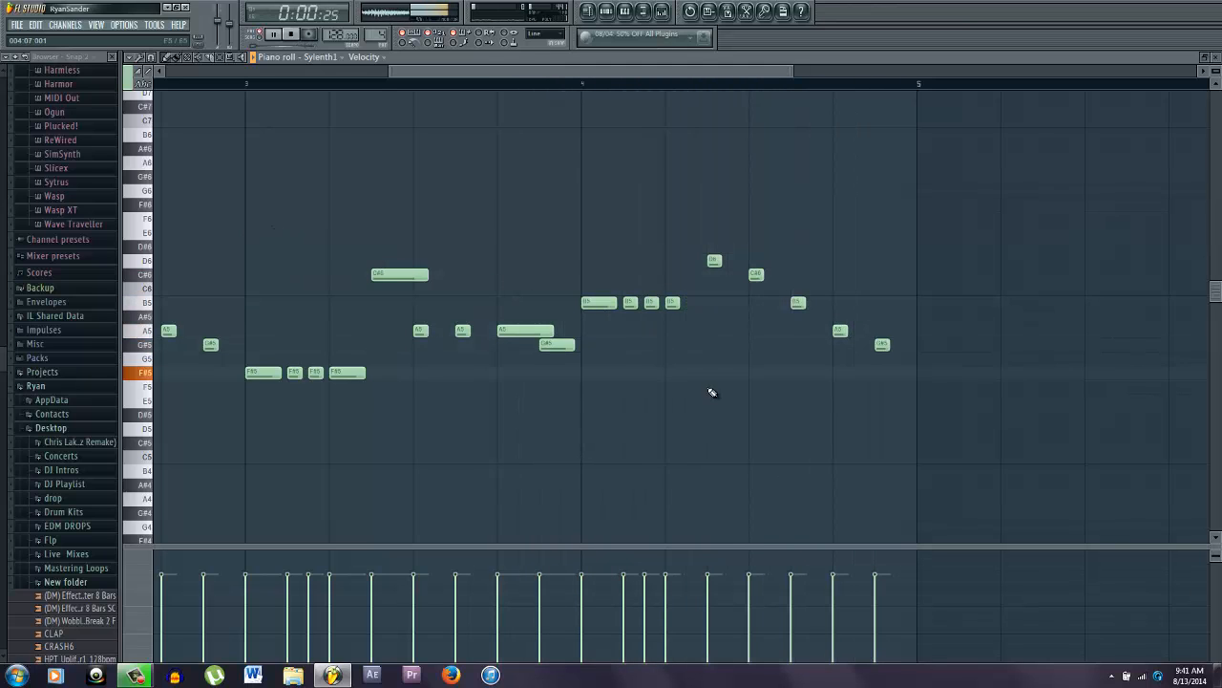
key("F6")
key("F5")
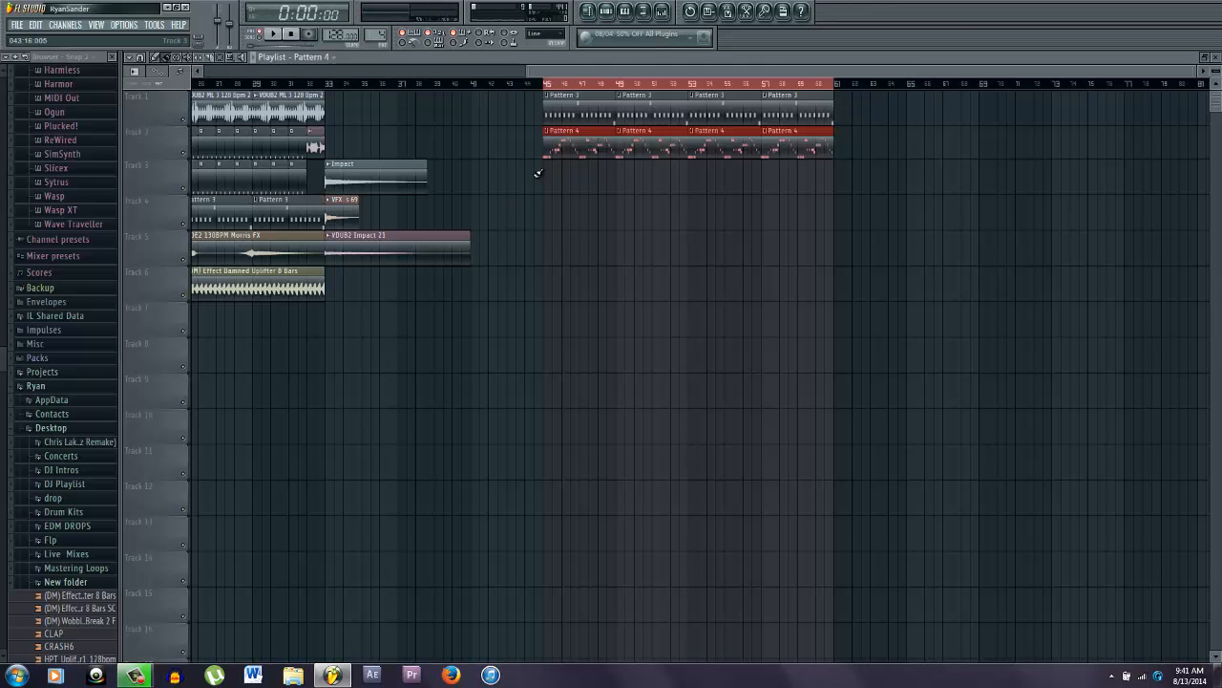
left_click_drag(882, 159, 544, 91)
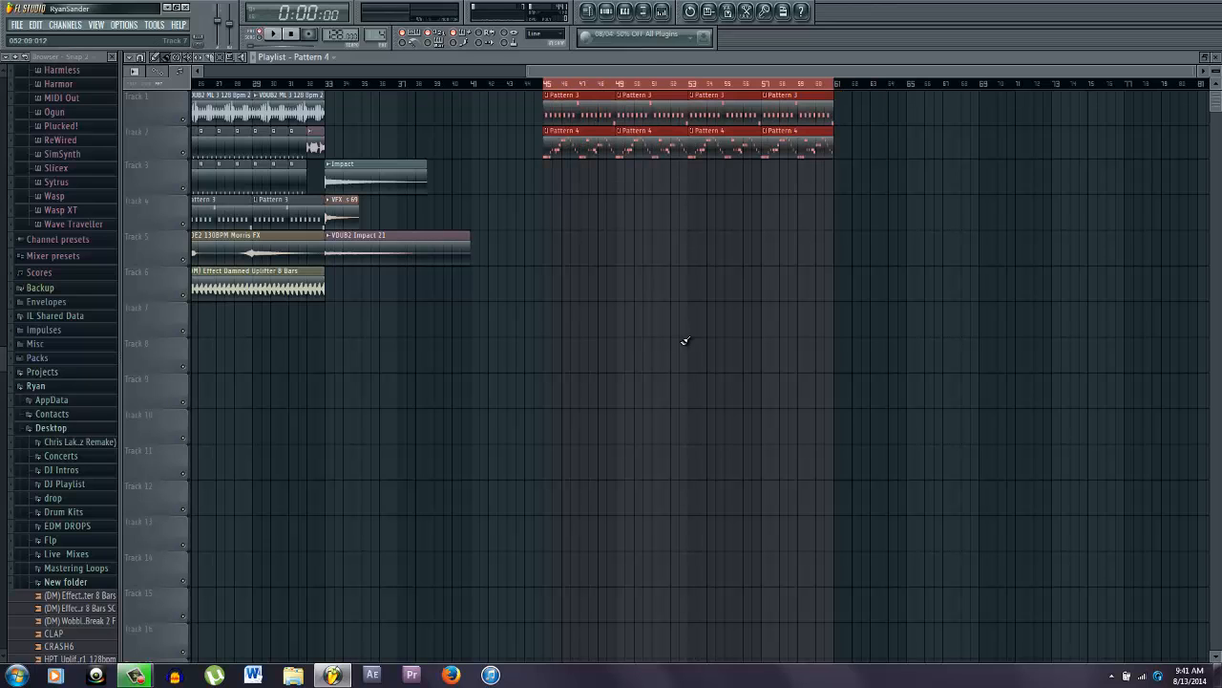
left_click(546, 84)
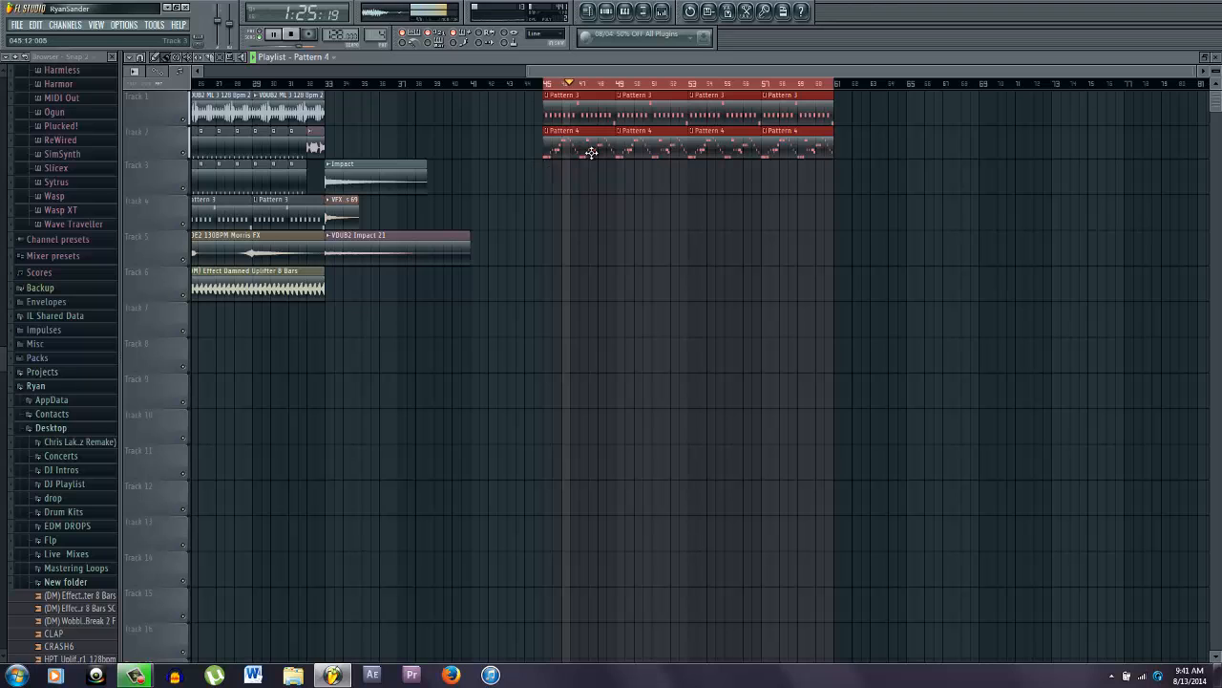
- Route the Sylenth1 channel to mixer track 10 and lower that track's level to -4.7 dB
left_click(661, 10)
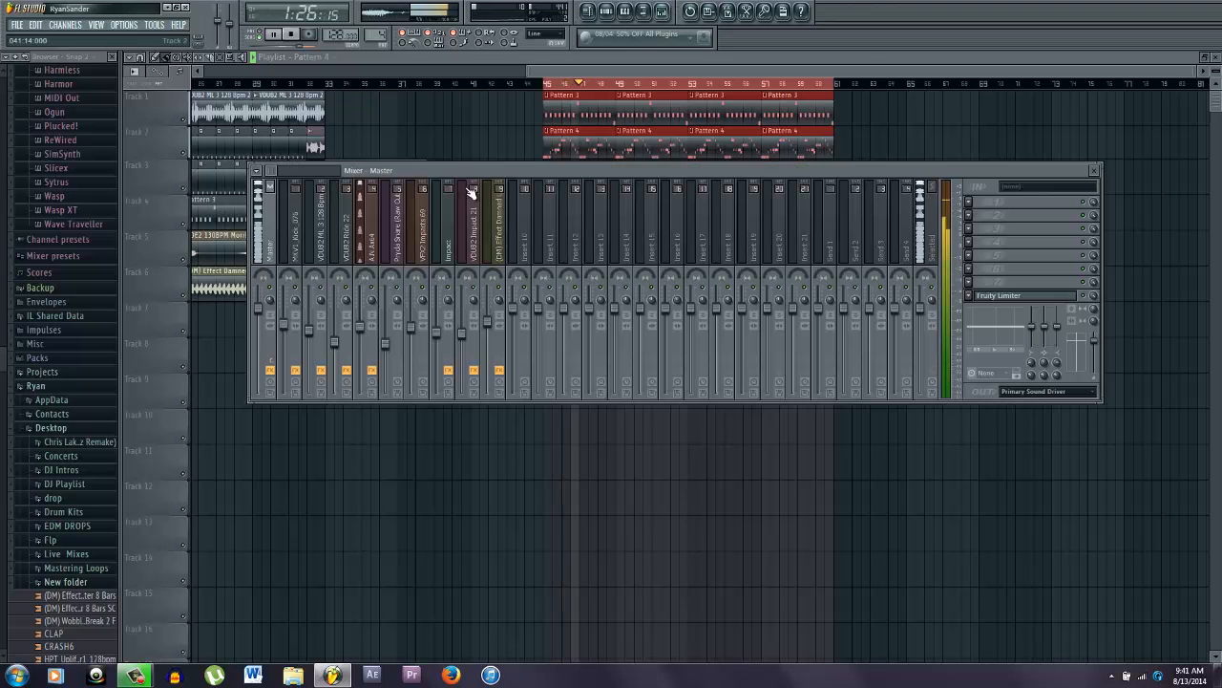
right_click(522, 260)
mouse_move(611, 224)
left_click(683, 229)
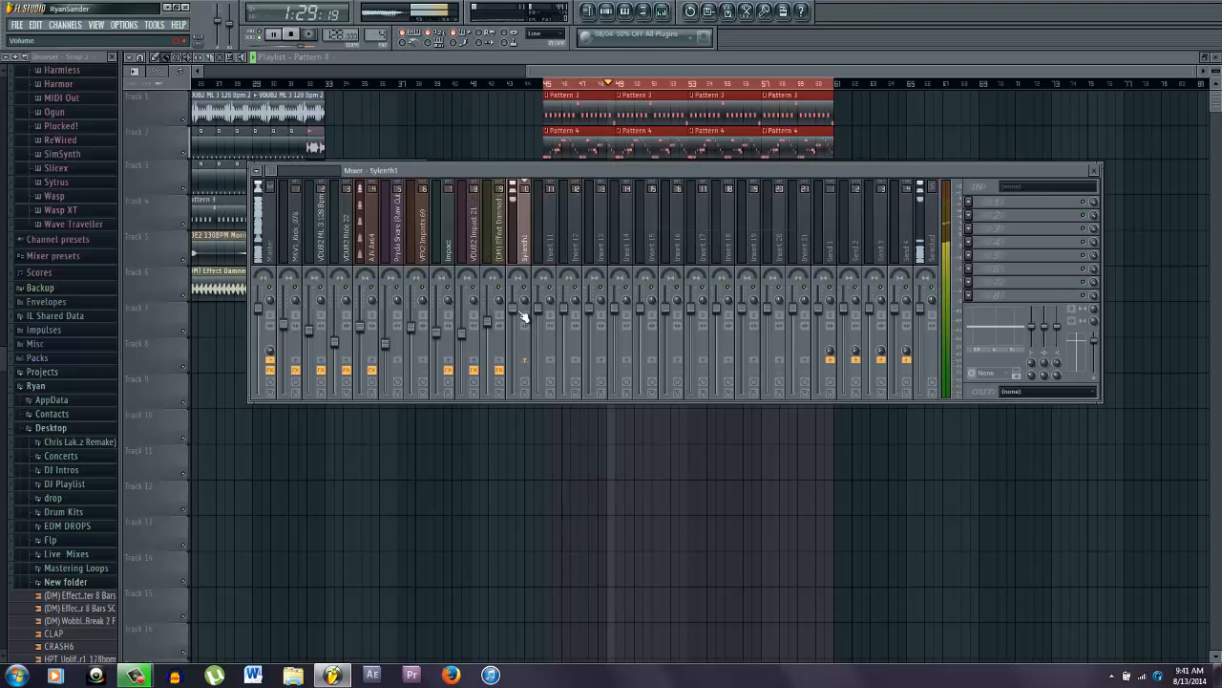
left_click(502, 321)
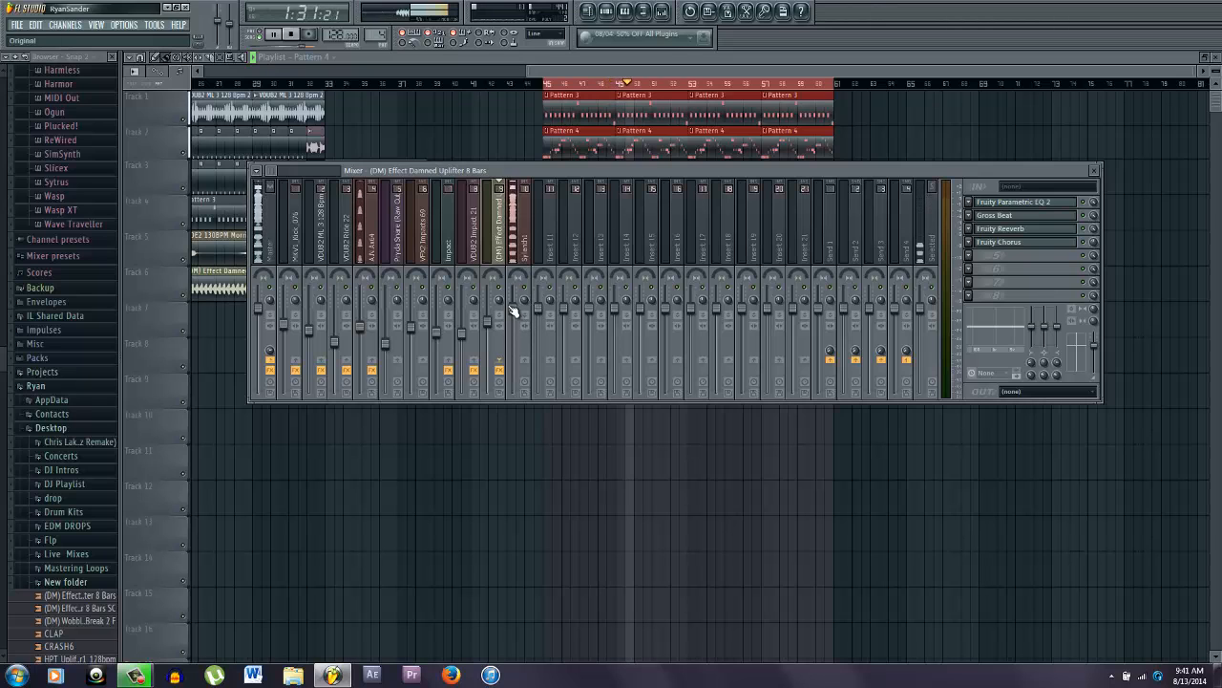
left_click(515, 320)
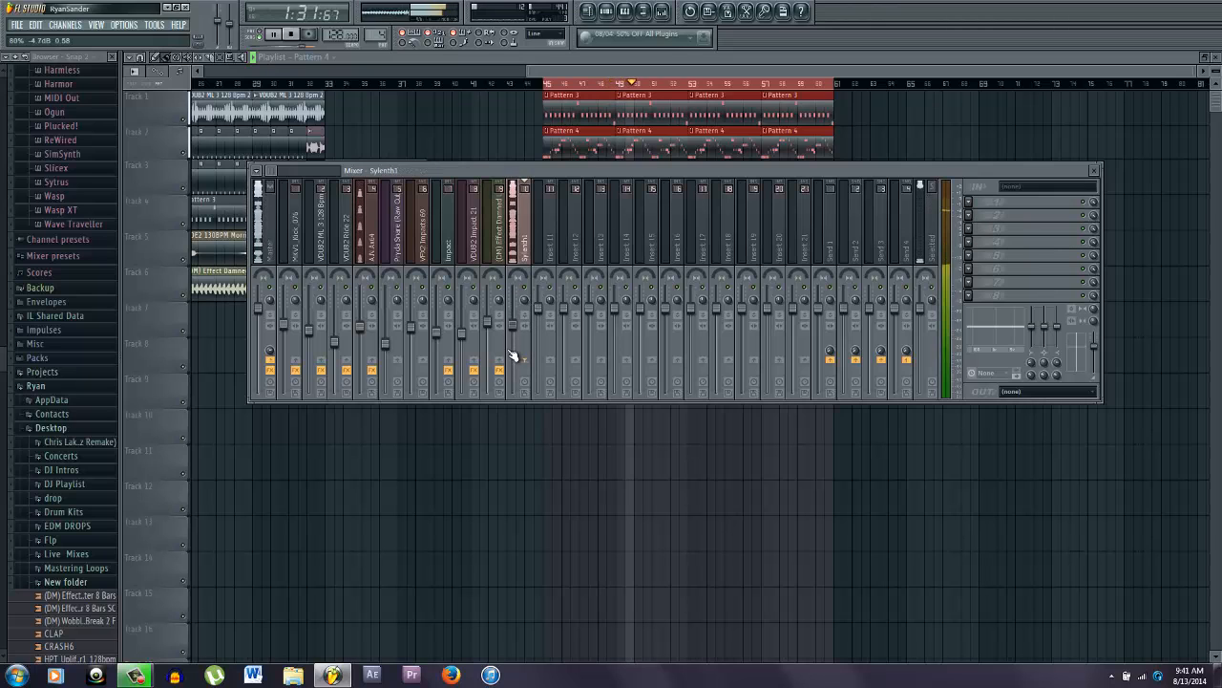
- Insert Gross Beat in the Sylenth1 track's first effect slot and load its SIDECHAIN preset
left_click(968, 201)
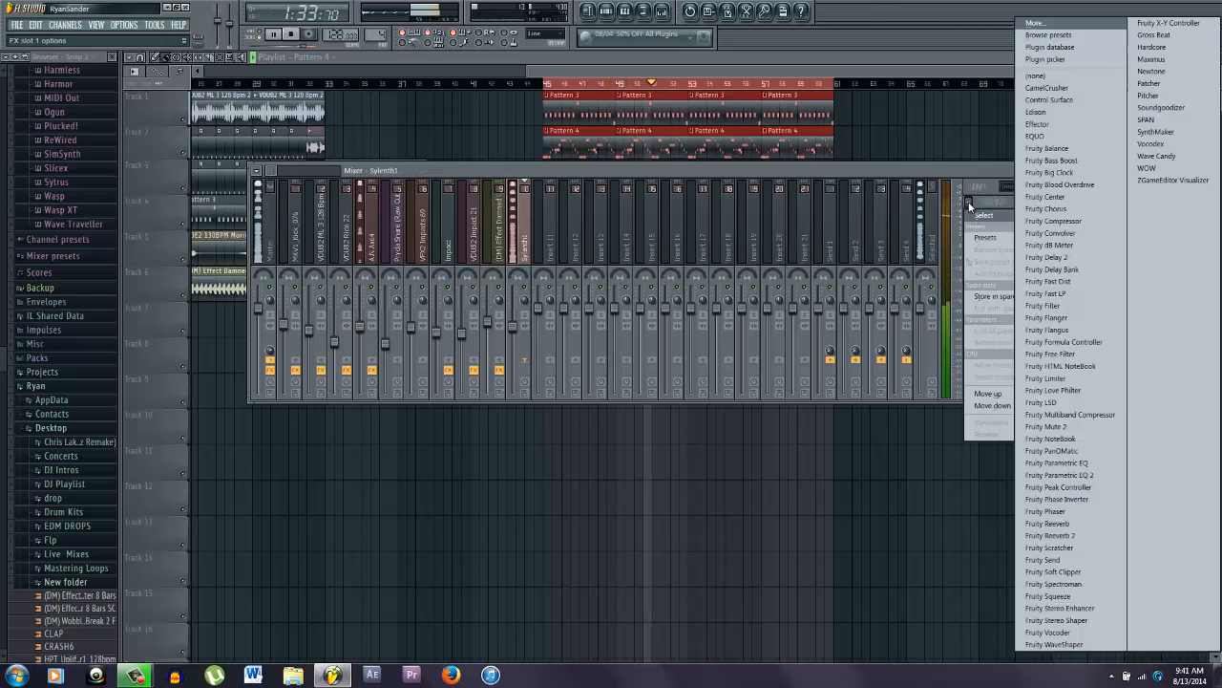
left_click(1154, 36)
left_click(140, 141)
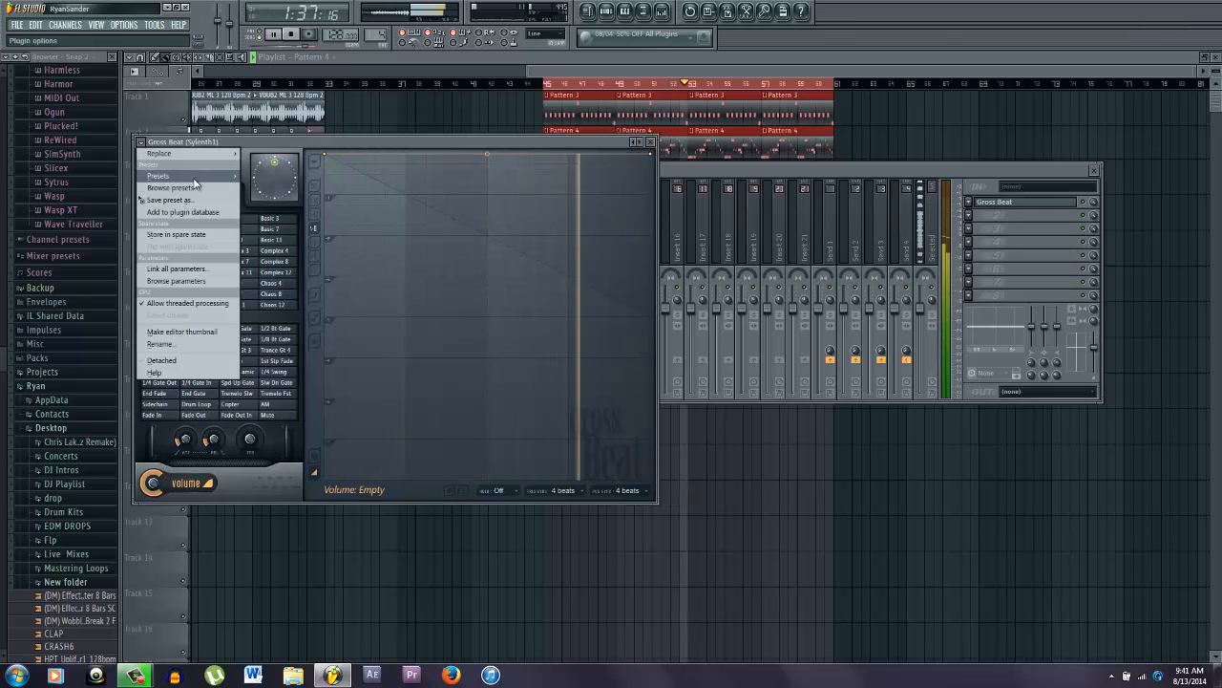
mouse_move(195, 180)
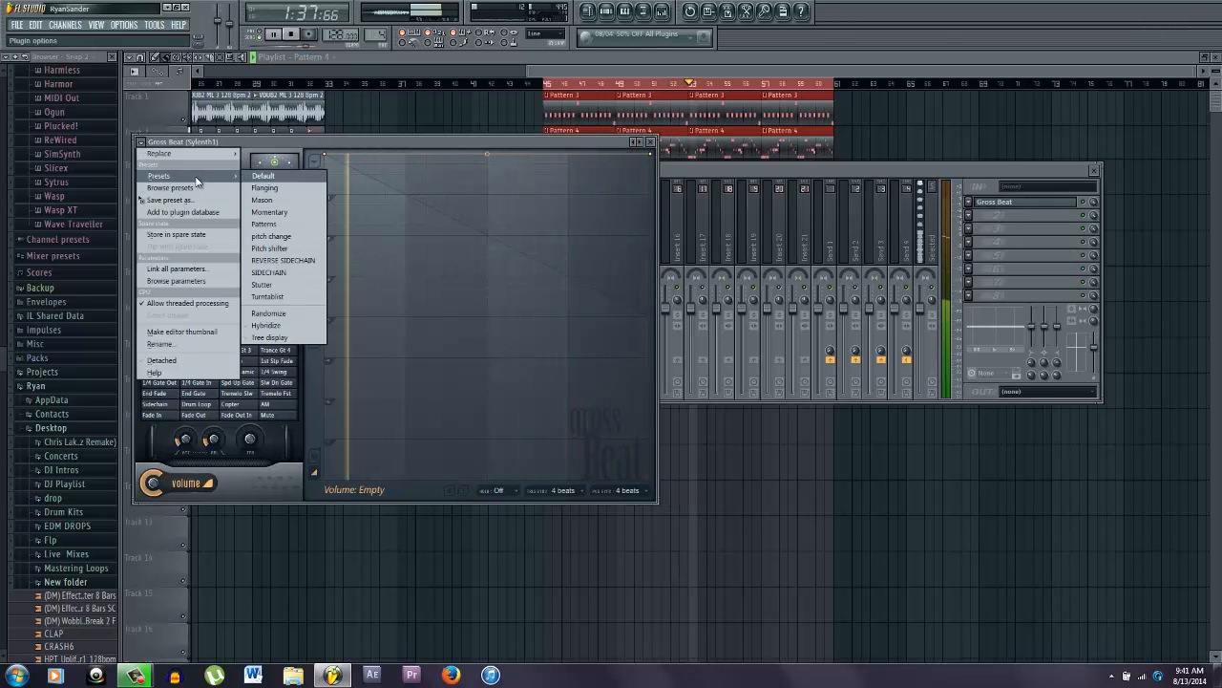
left_click(277, 273)
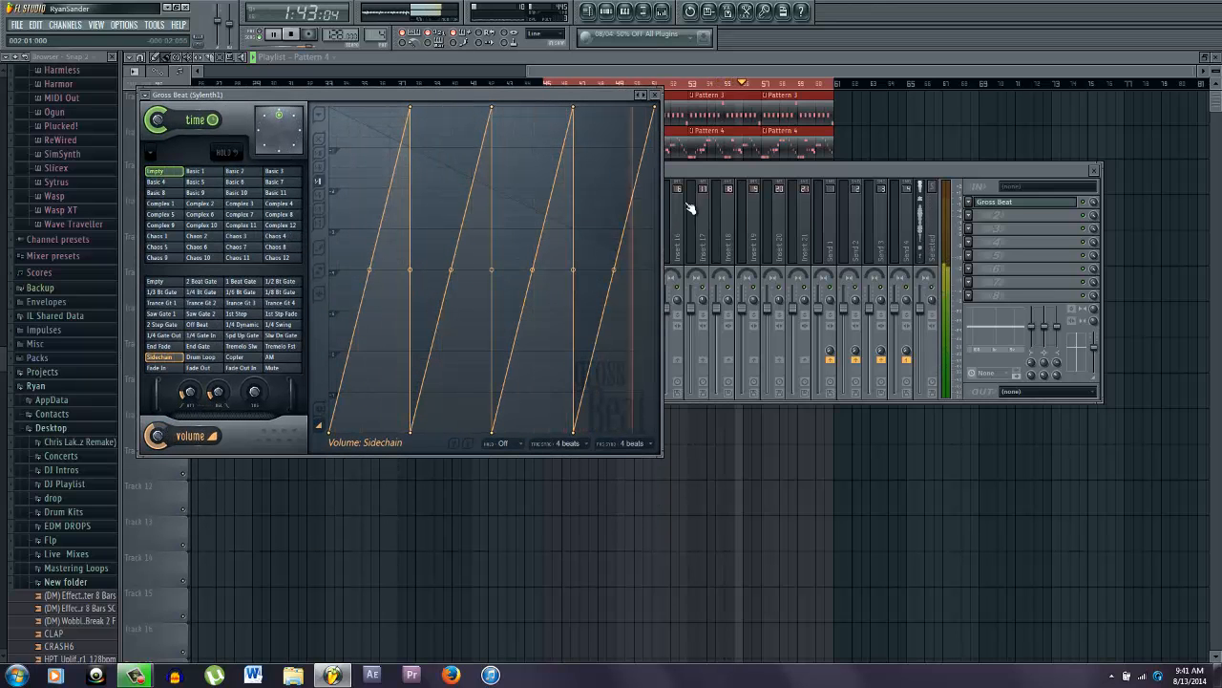
- Add Maximus to the second effect slot of the Sylenth1 mixer track
left_click(714, 169)
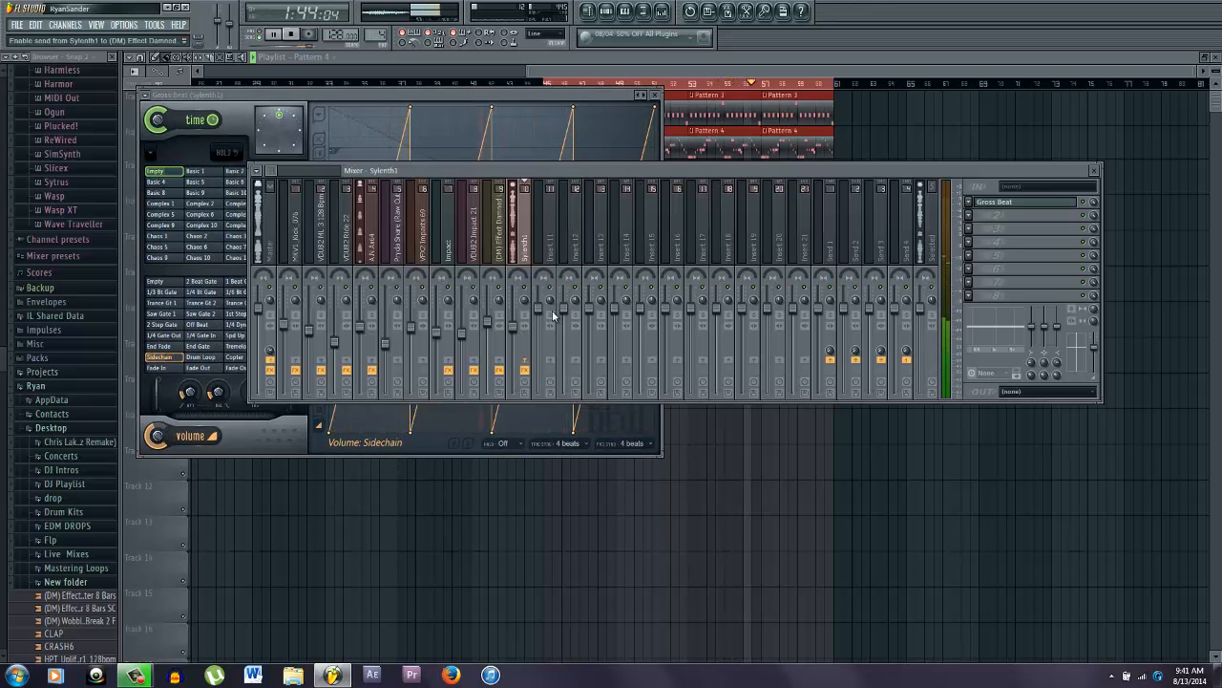
left_click(969, 222)
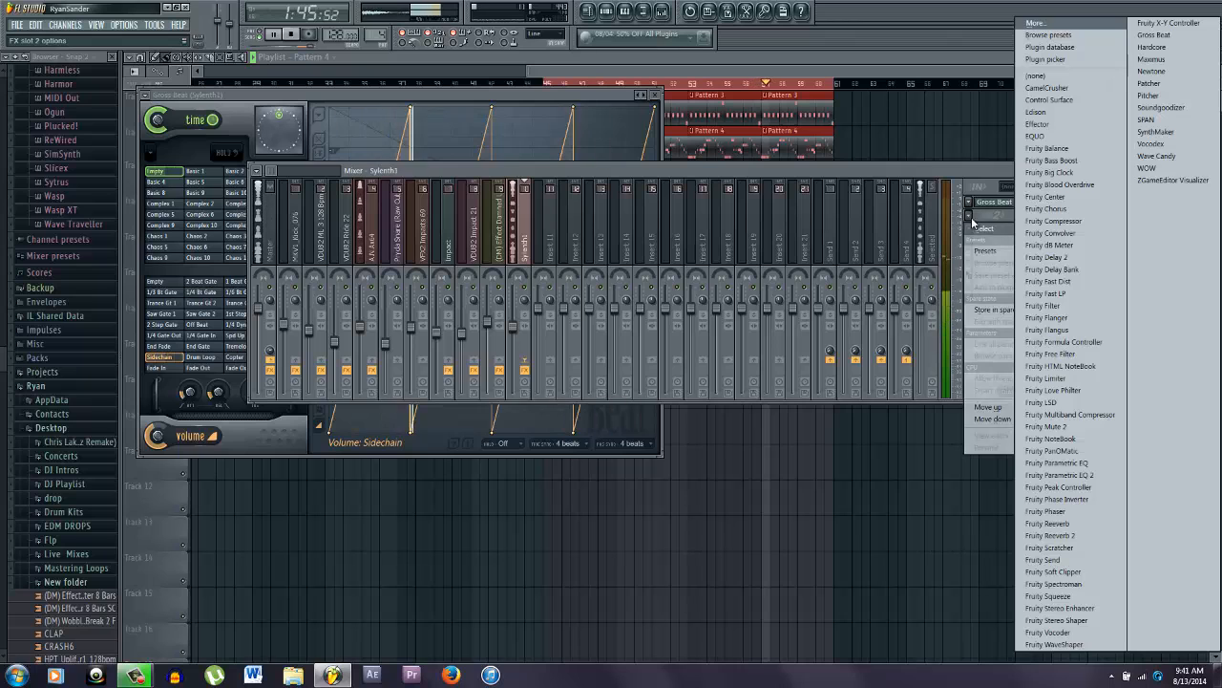
left_click(1160, 59)
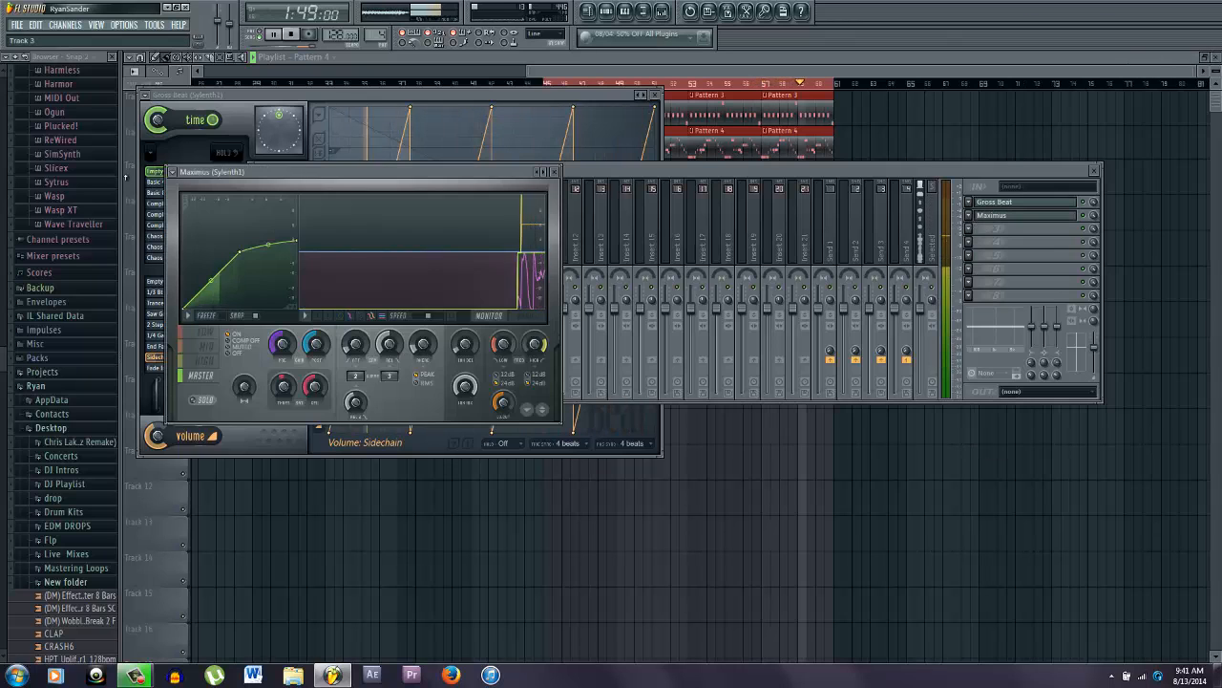
left_click(172, 171)
left_click(678, 463)
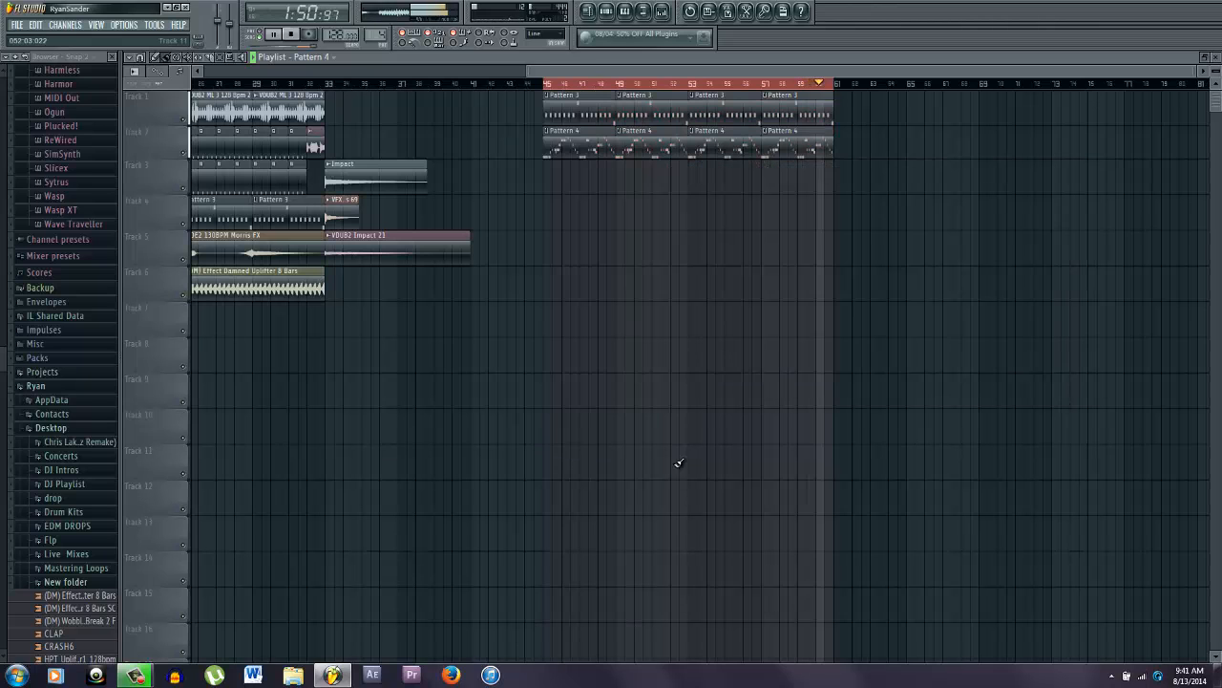
- Load the mason preset in the Sylenth1 track's Maximus and play the section with it
key("space")
left_click(662, 12)
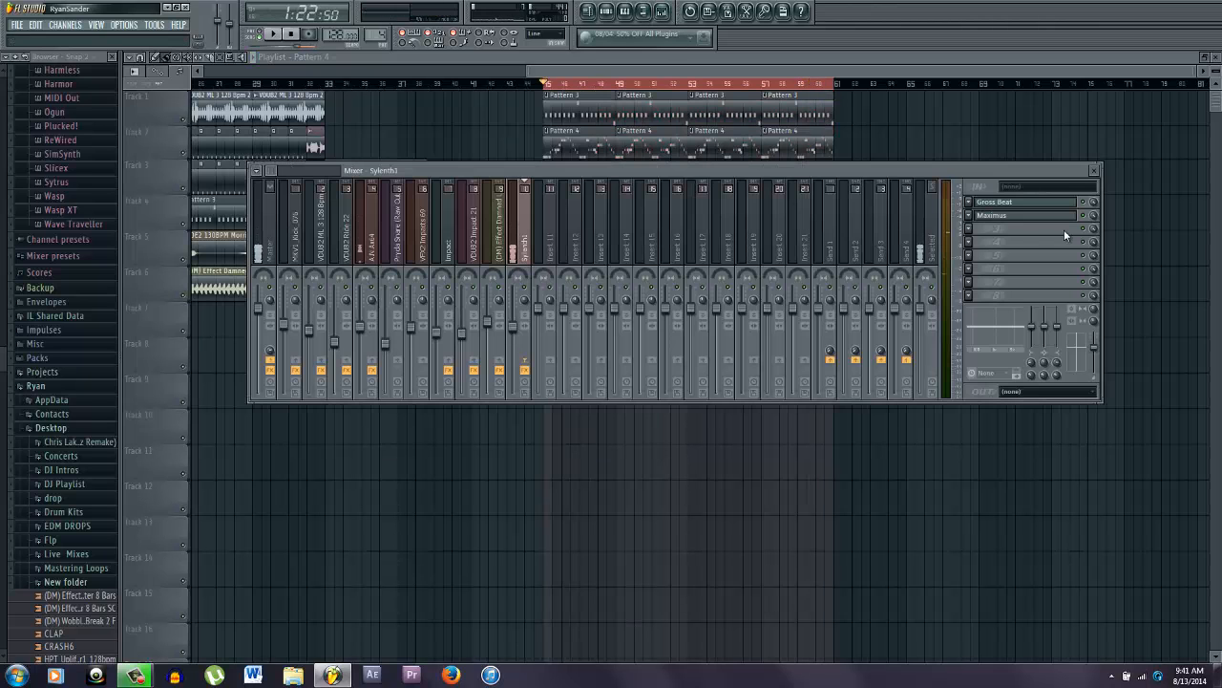
left_click(1006, 218)
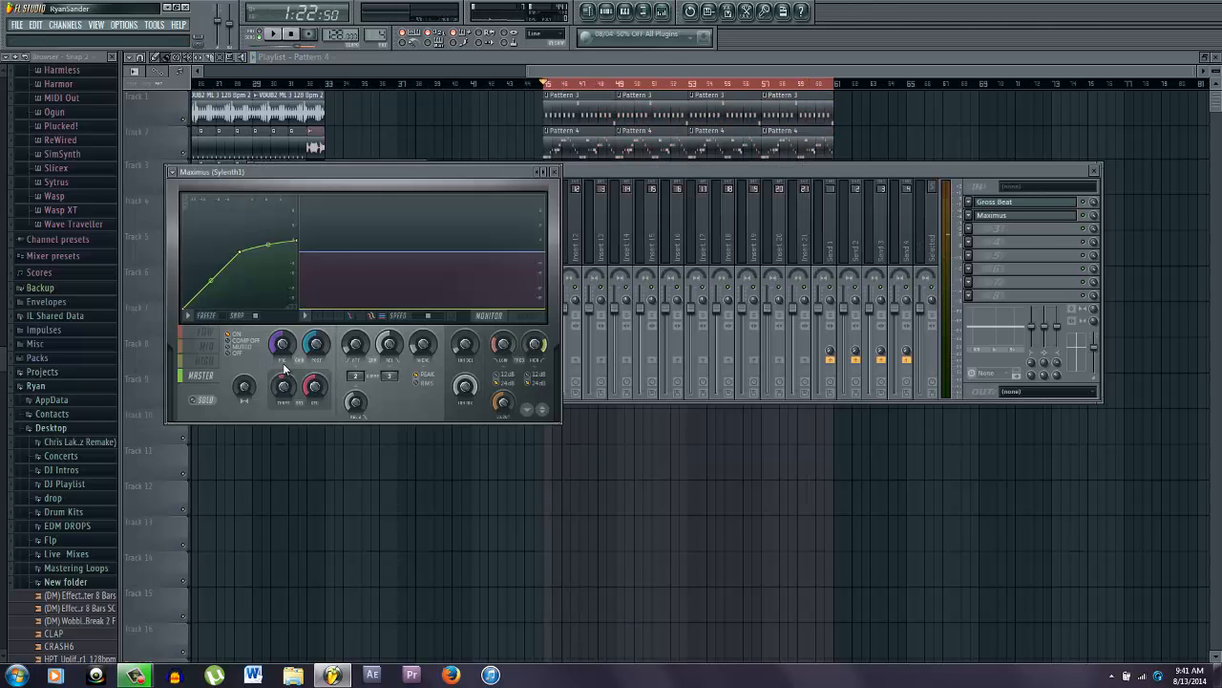
left_click(173, 171)
mouse_move(224, 205)
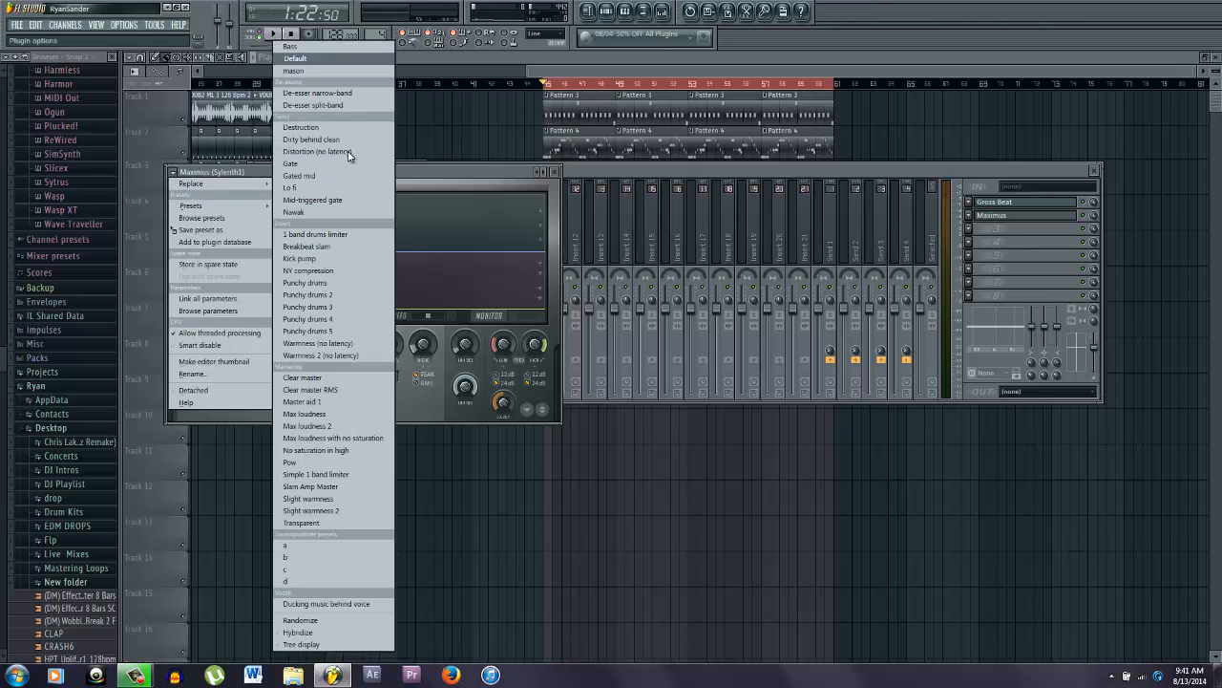
left_click(323, 70)
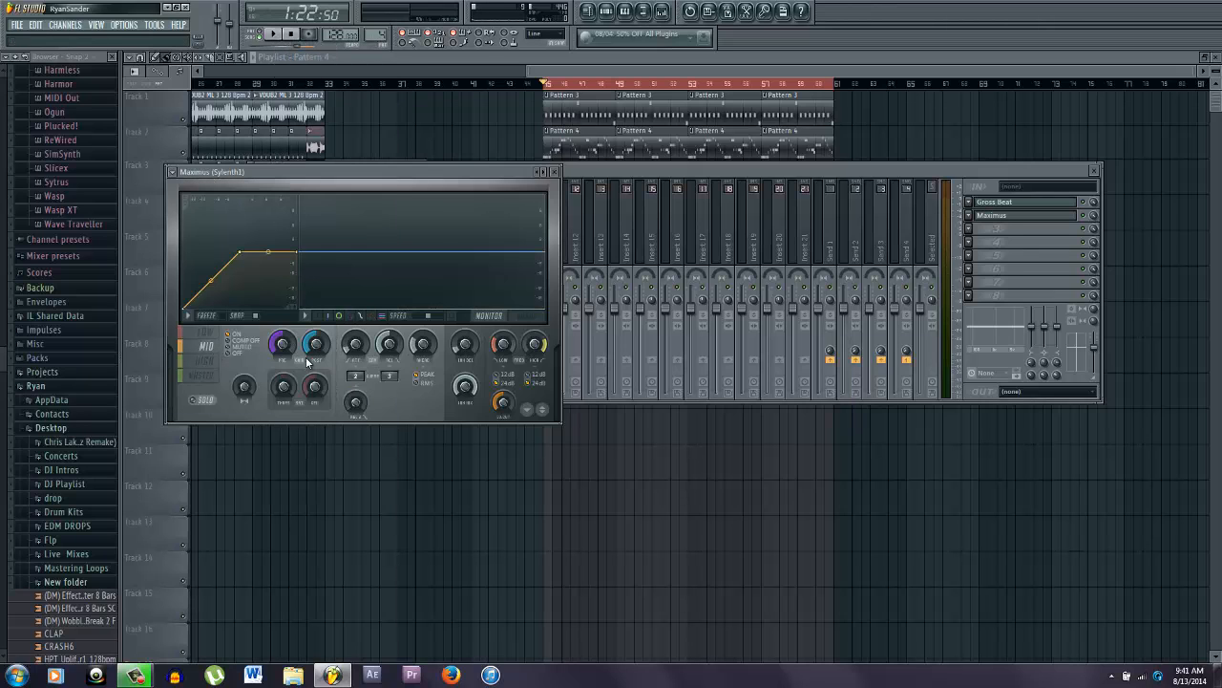
key("space")
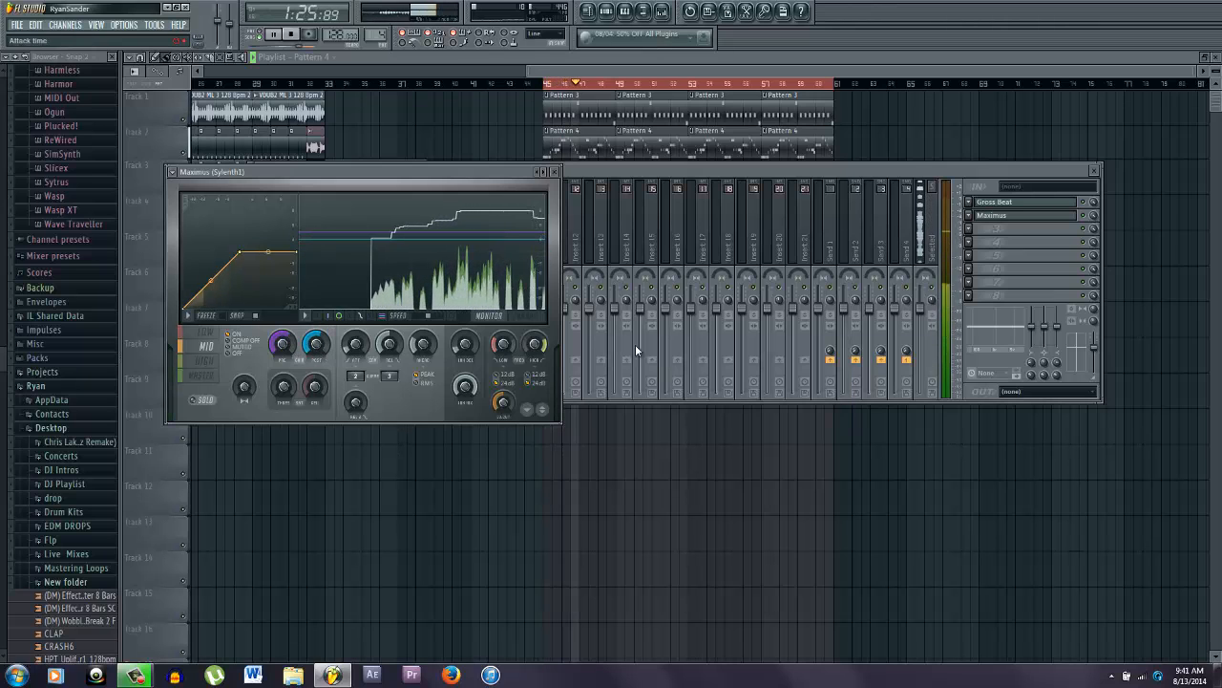
- Add Fruity Reeverb to the Sylenth1 track's third slot with room size 37, decay 1.5 sec and reverb 9%
left_click(969, 229)
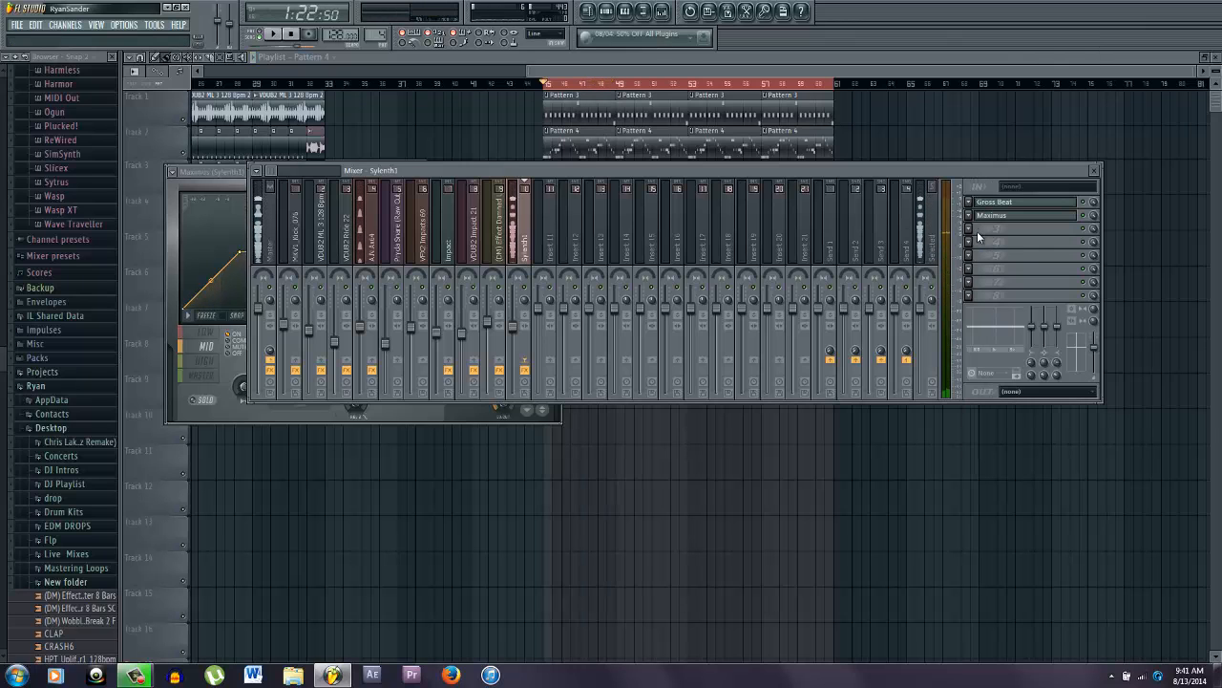
mouse_move(989, 246)
left_click(1056, 524)
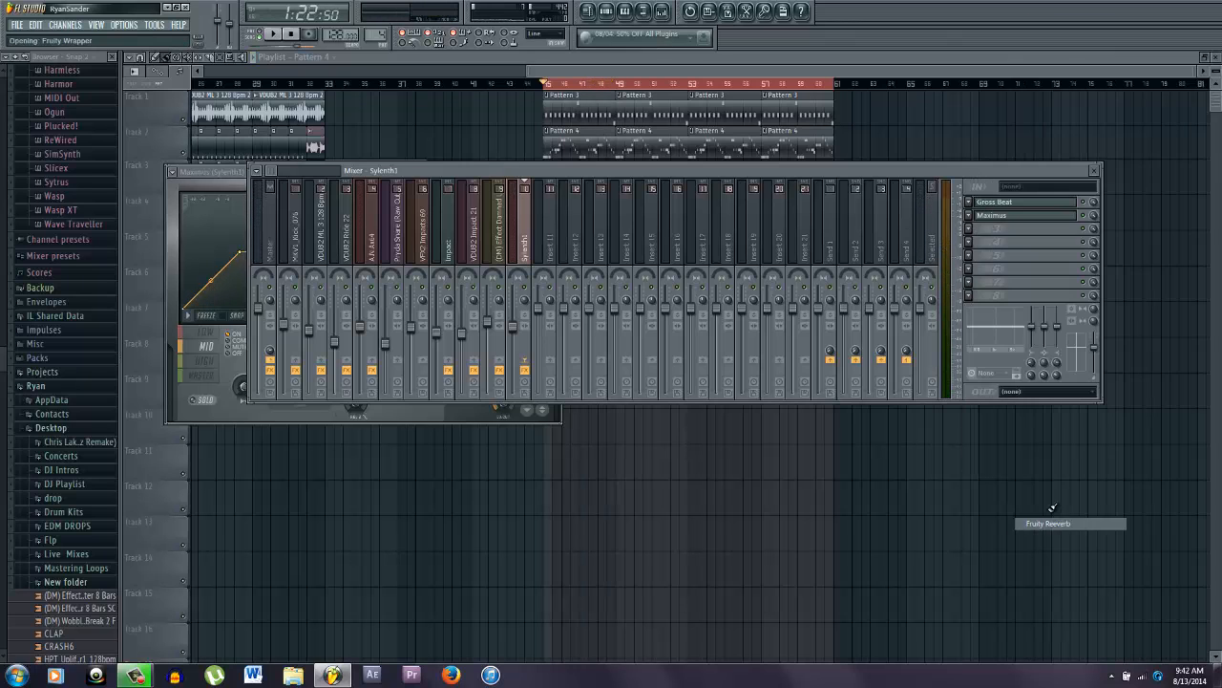
left_click_drag(315, 254, 315, 249)
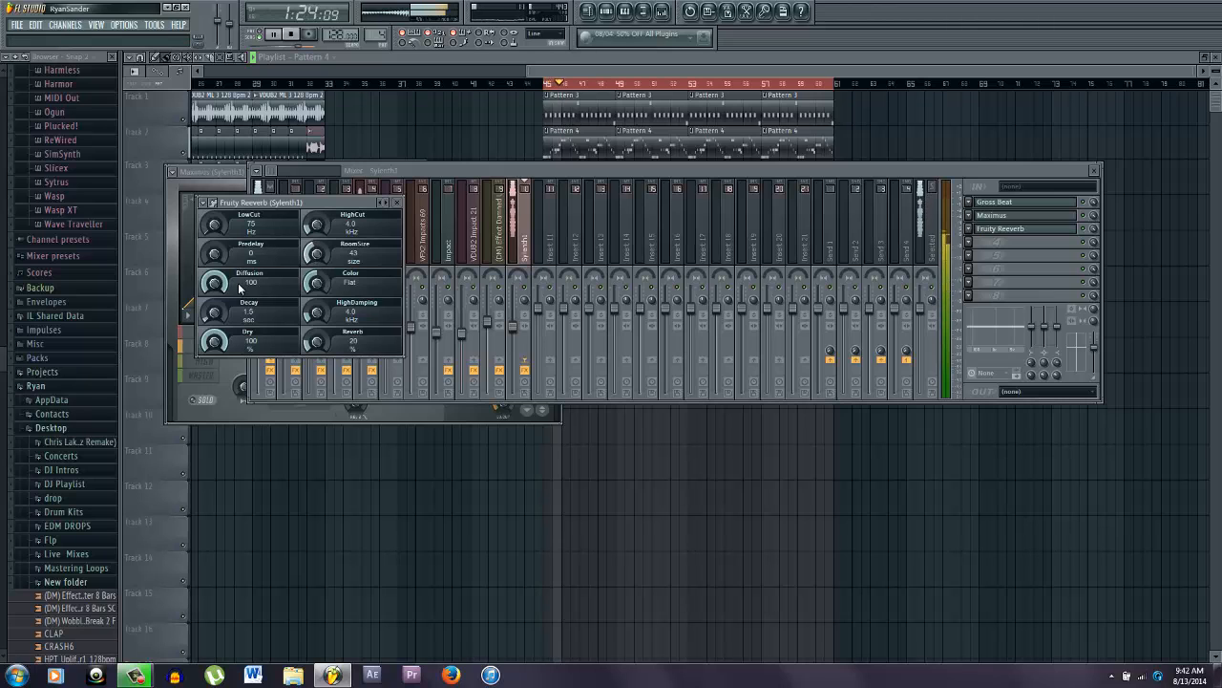
left_click_drag(215, 319, 215, 319)
left_click_drag(315, 252, 315, 259)
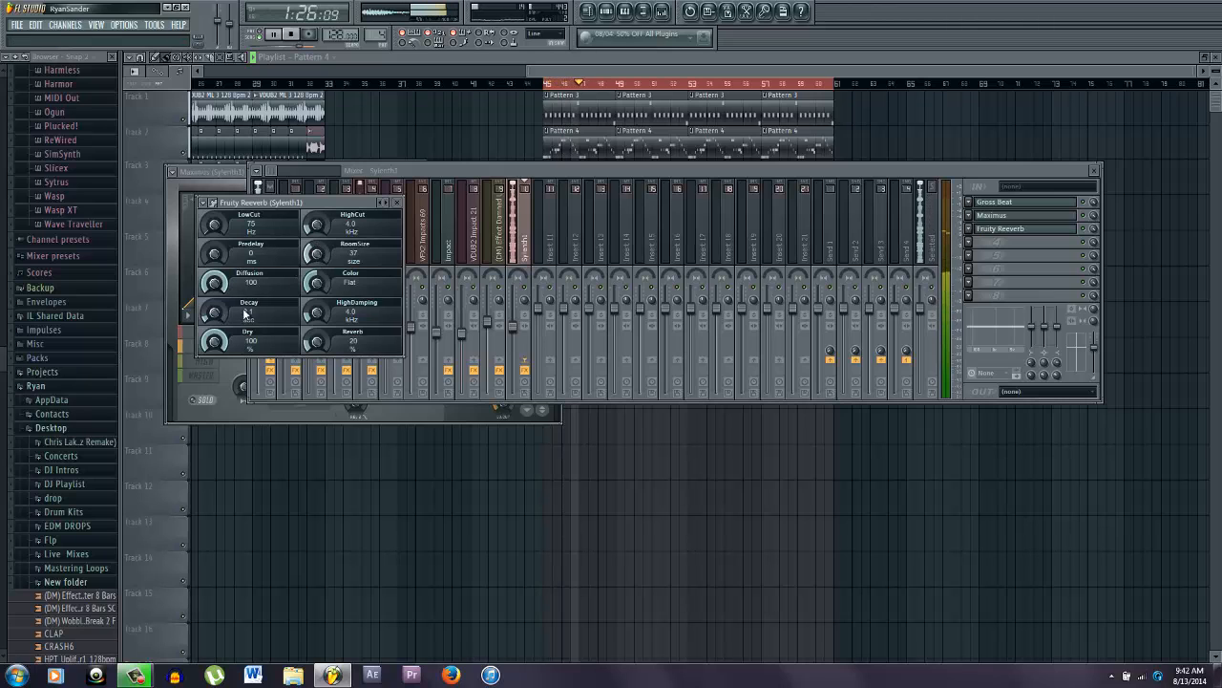
left_click_drag(315, 346, 321, 349)
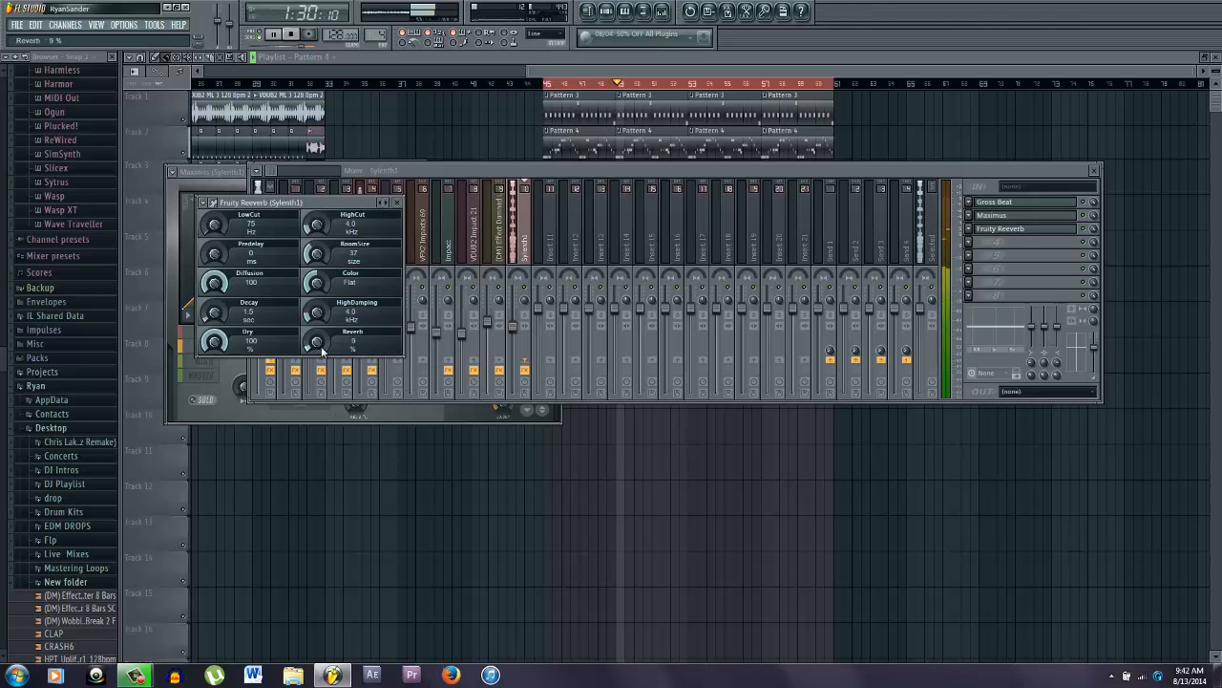
right_click(722, 510)
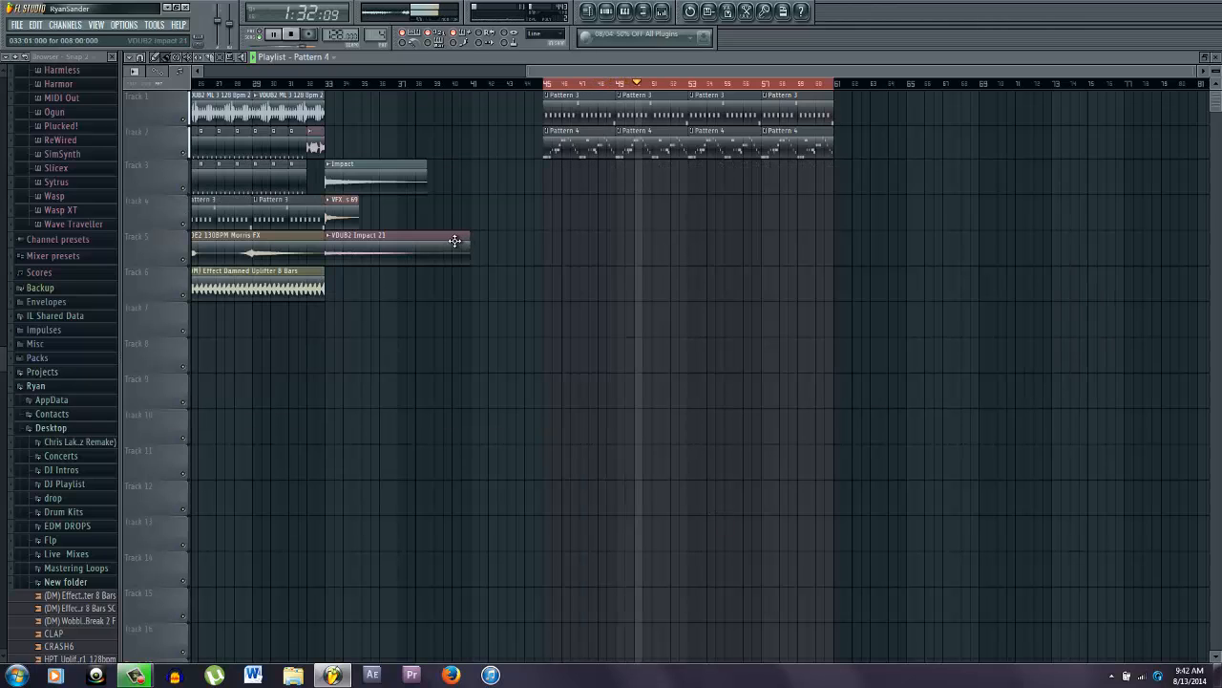
key("space")
- Copy the clips on tracks 1 to 3 from bar 25 to tracks 3 to 5 at bar 45 and repeat them from bar 53
scroll(306, 197, "down", 2)
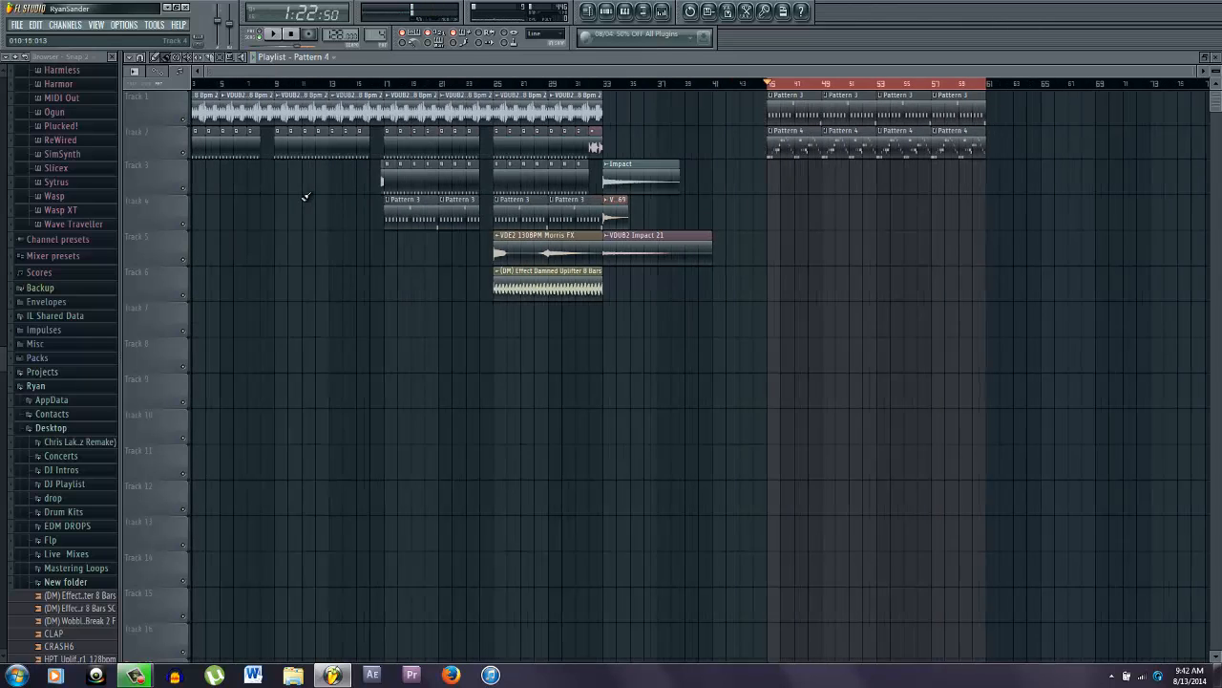
left_click_drag(504, 191, 789, 186)
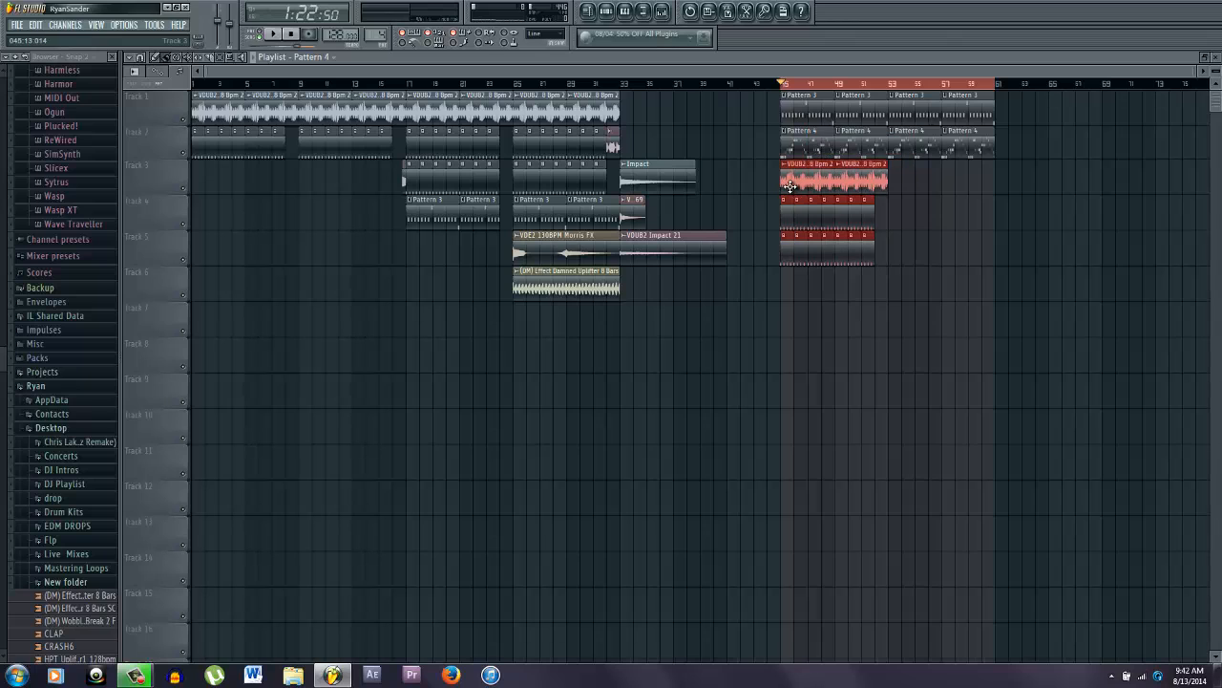
left_click(56, 26)
left_click_drag(900, 298, 898, 175)
left_click(1035, 280, "ctrl")
mouse_move(1012, 262)
left_mouse_down()
mouse_move(888, 233)
mouse_move(1015, 248)
left_mouse_up()
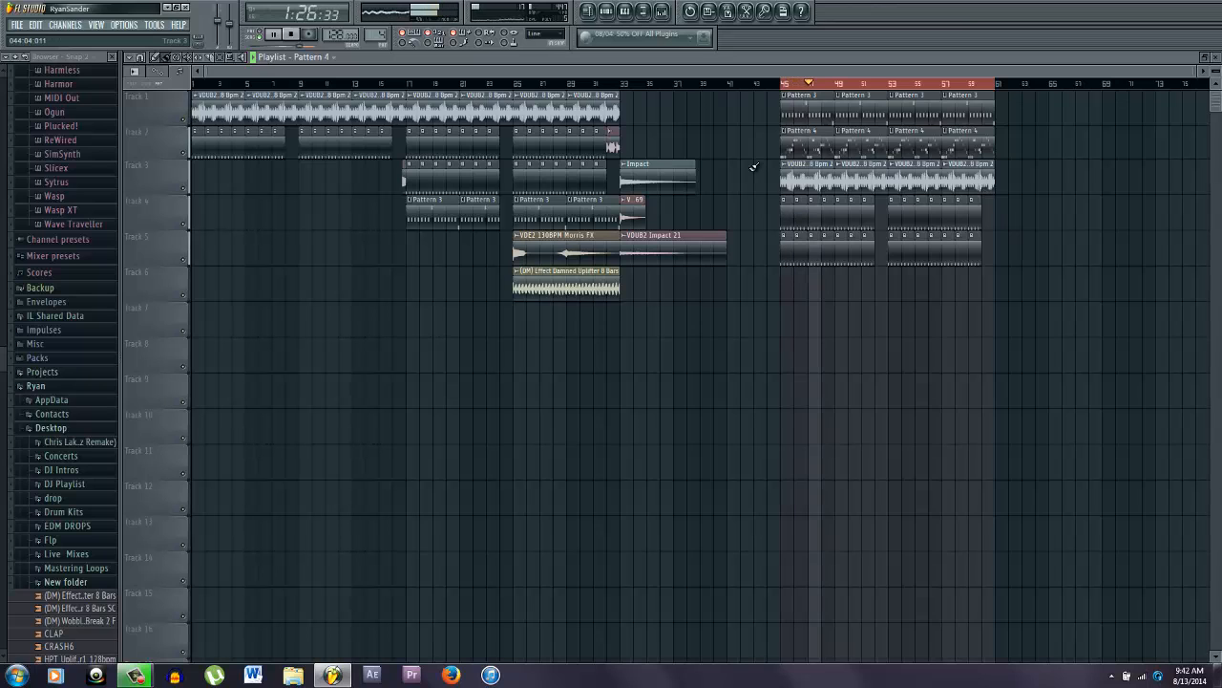
- Delete the VDUB2 128 Bpm loop clips from track 3 after bar 45 and move the pattern clips below up to tracks 3 and 4
right_click(800, 172)
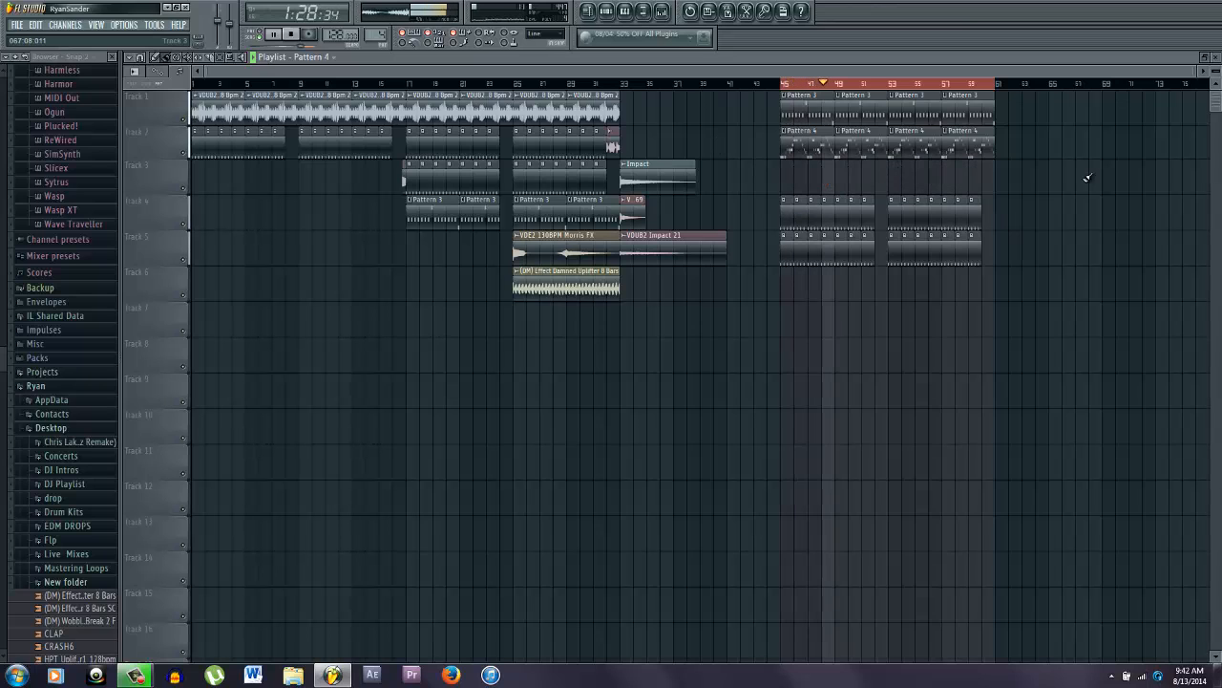
left_click_drag(1045, 266, 788, 164)
left_click(810, 353)
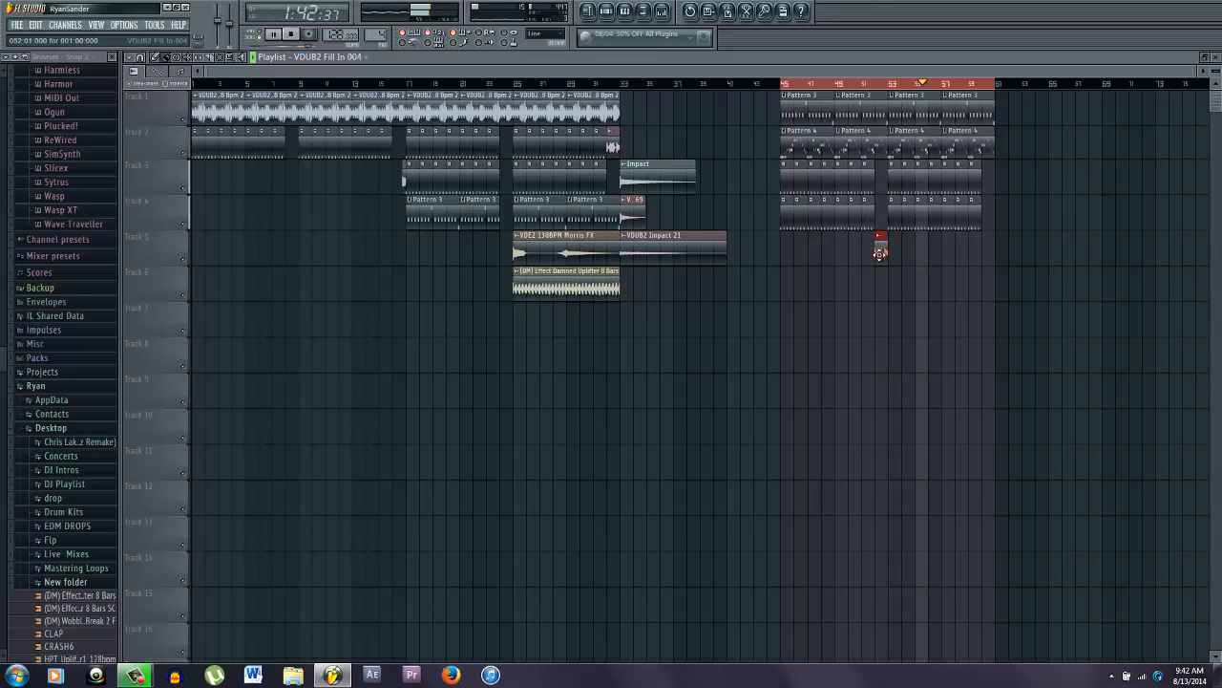
- Place VDUB2 Fill In 004 in track 3's gaps at bars 52 and 60, and VFX2 Impacts 69 on track 5 at bar 45
left_click_drag(857, 163, 875, 163)
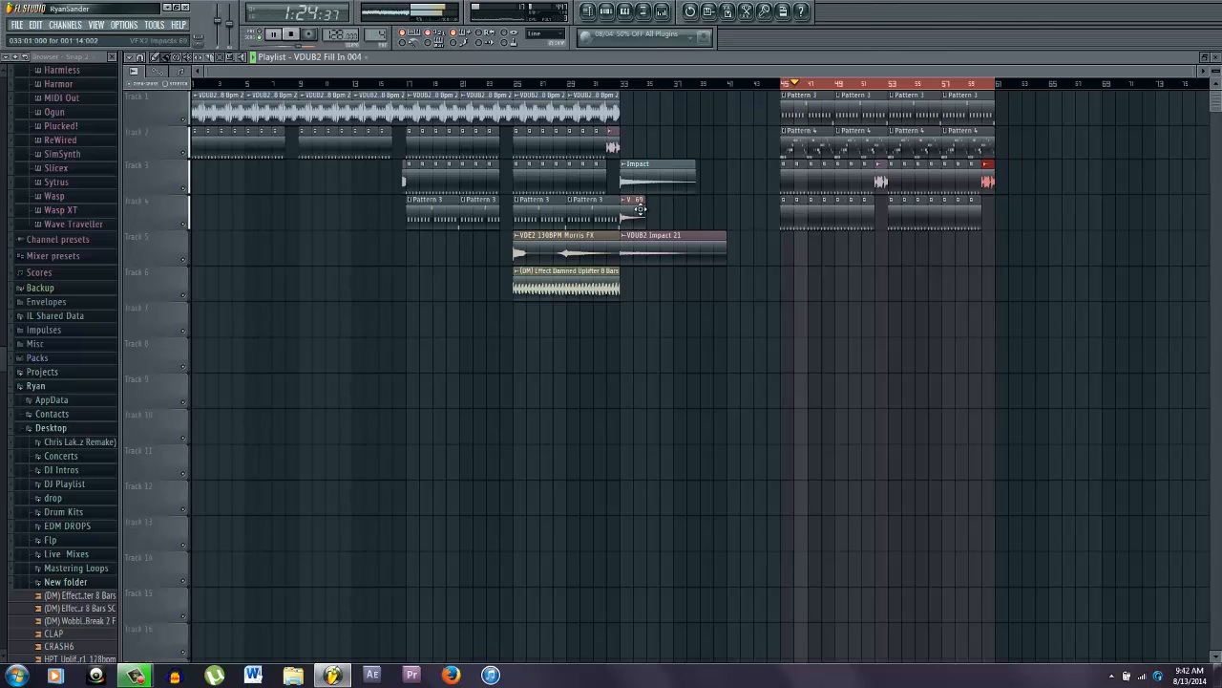
left_click(798, 251)
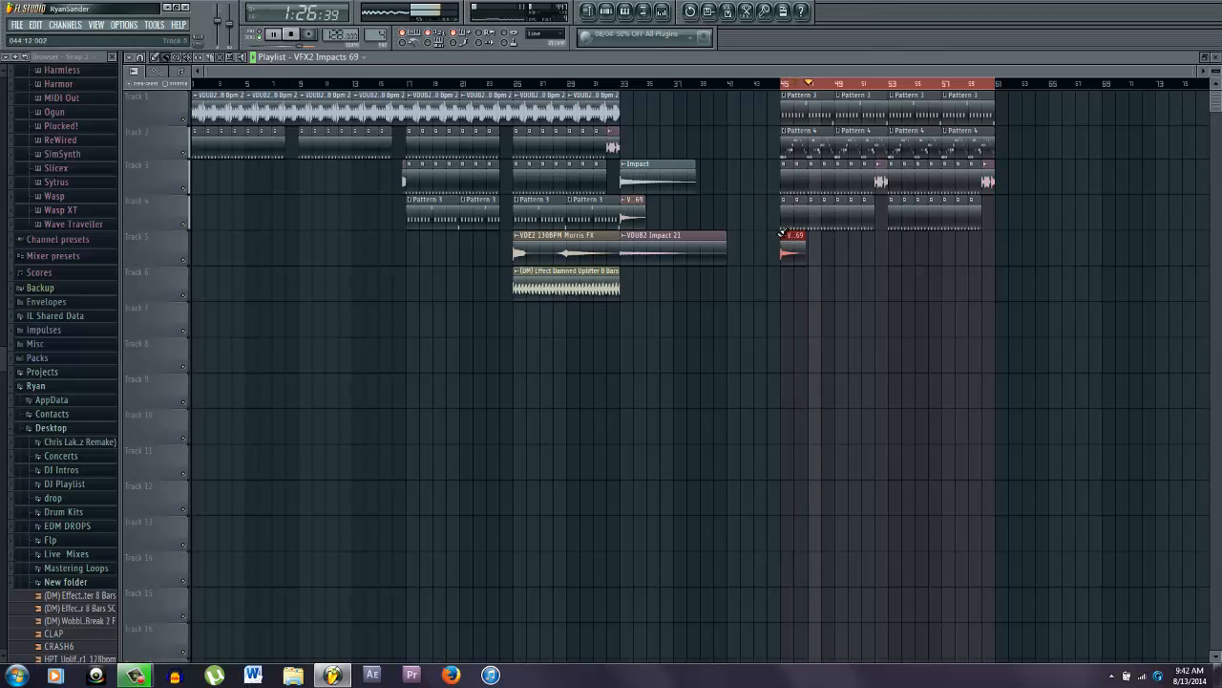
left_click(781, 80)
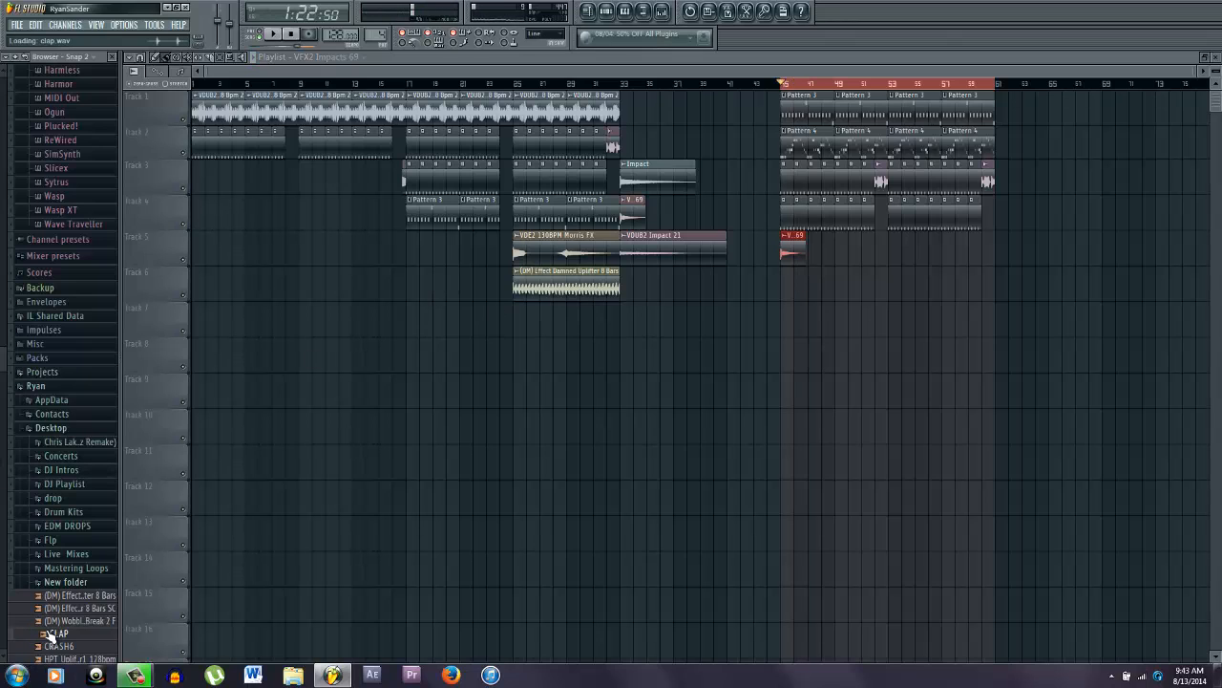
- Add the CLAP sample on playlist track 6 from bar 45 and repeat it to bar 60, leaving bars 52 and 60 empty
left_click_drag(51, 639, 160, 386)
left_click_drag(203, 342, 205, 347)
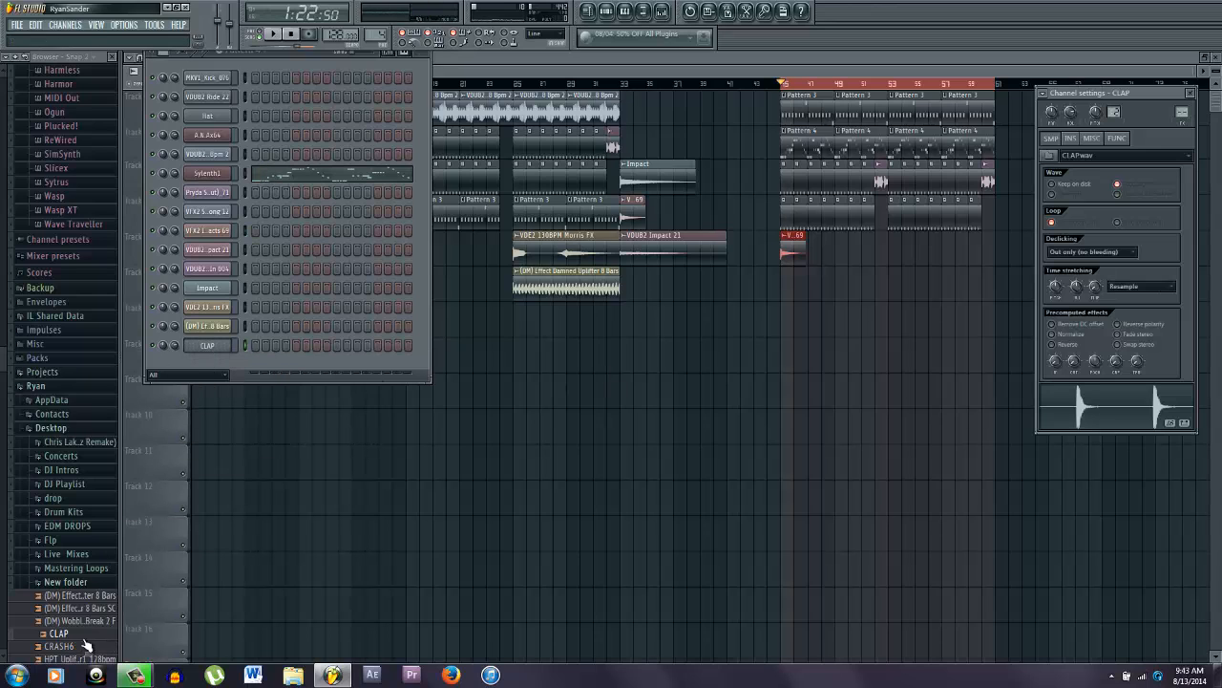
left_click_drag(377, 543, 864, 309)
scroll(789, 325, "up", 6)
scroll(845, 309, "down", 5)
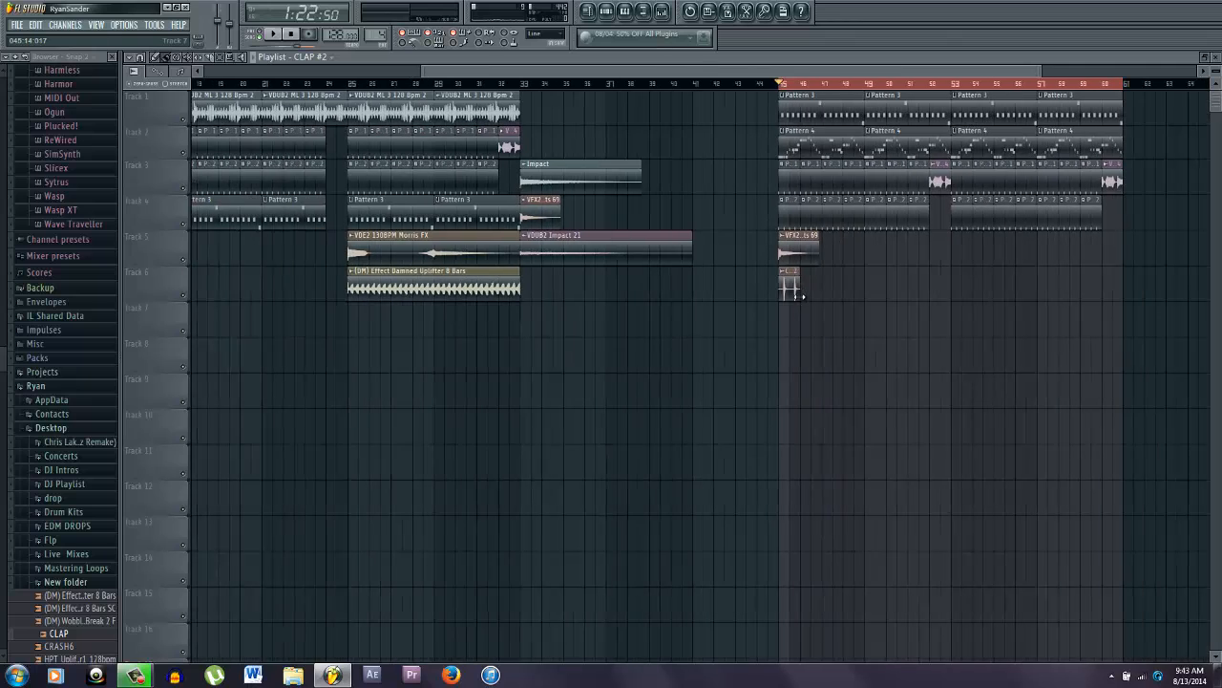
left_click_drag(819, 284, 1146, 296)
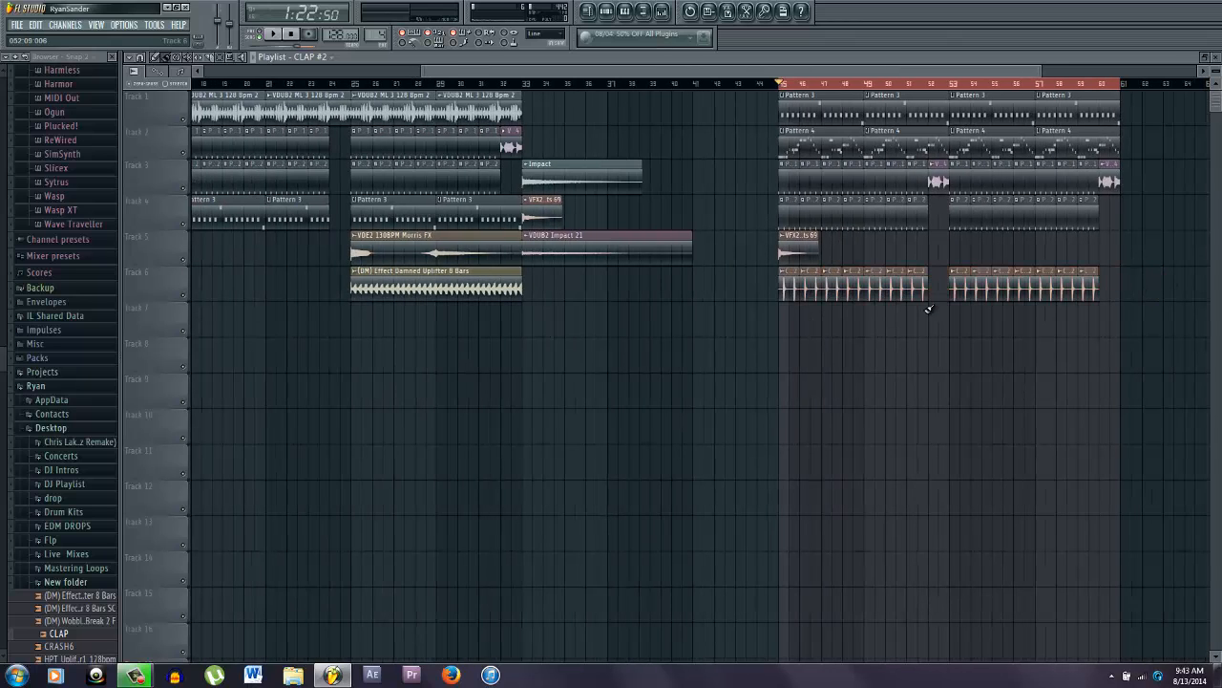
- Link the CLAP #2 channel to mixer insert 11 and lower that insert's volume during playback
left_click(663, 11)
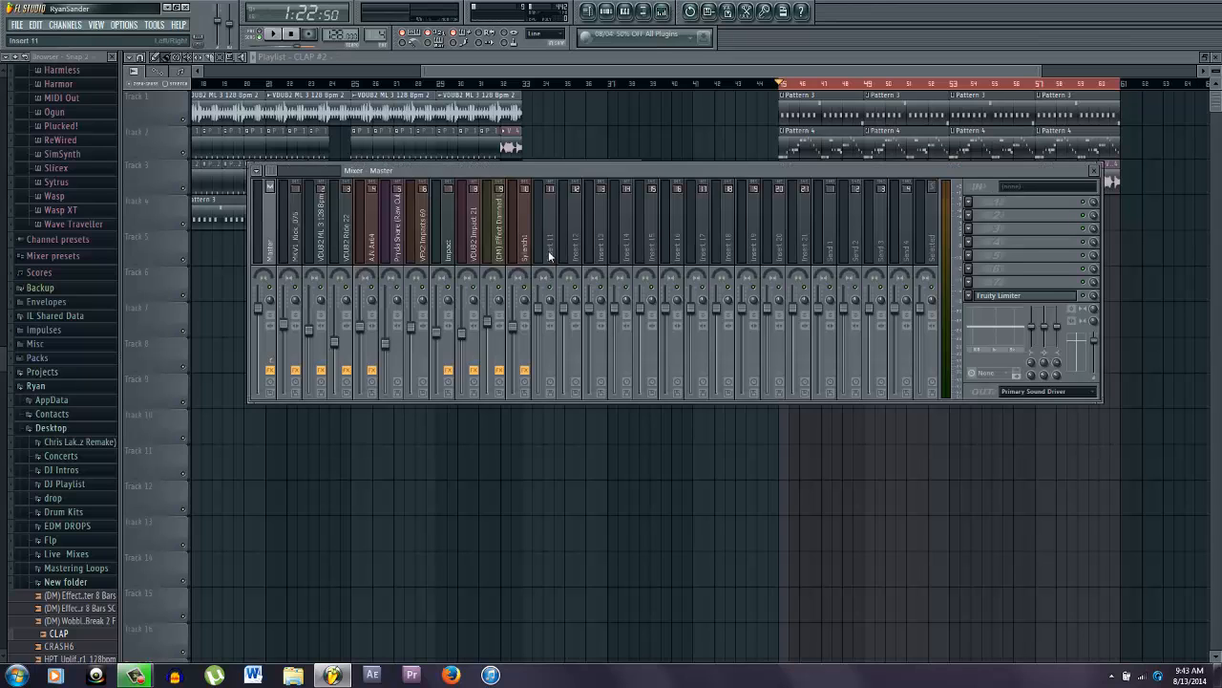
right_click(549, 256)
mouse_move(650, 225)
left_click(730, 228)
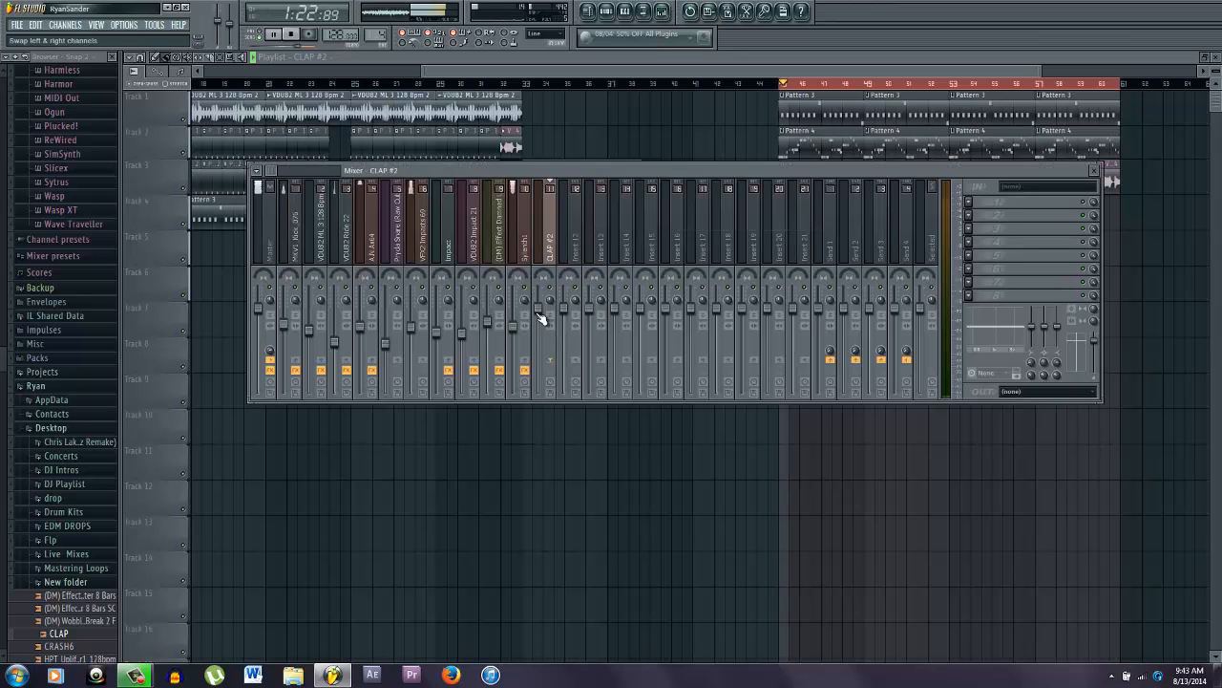
left_click_drag(539, 317, 541, 346)
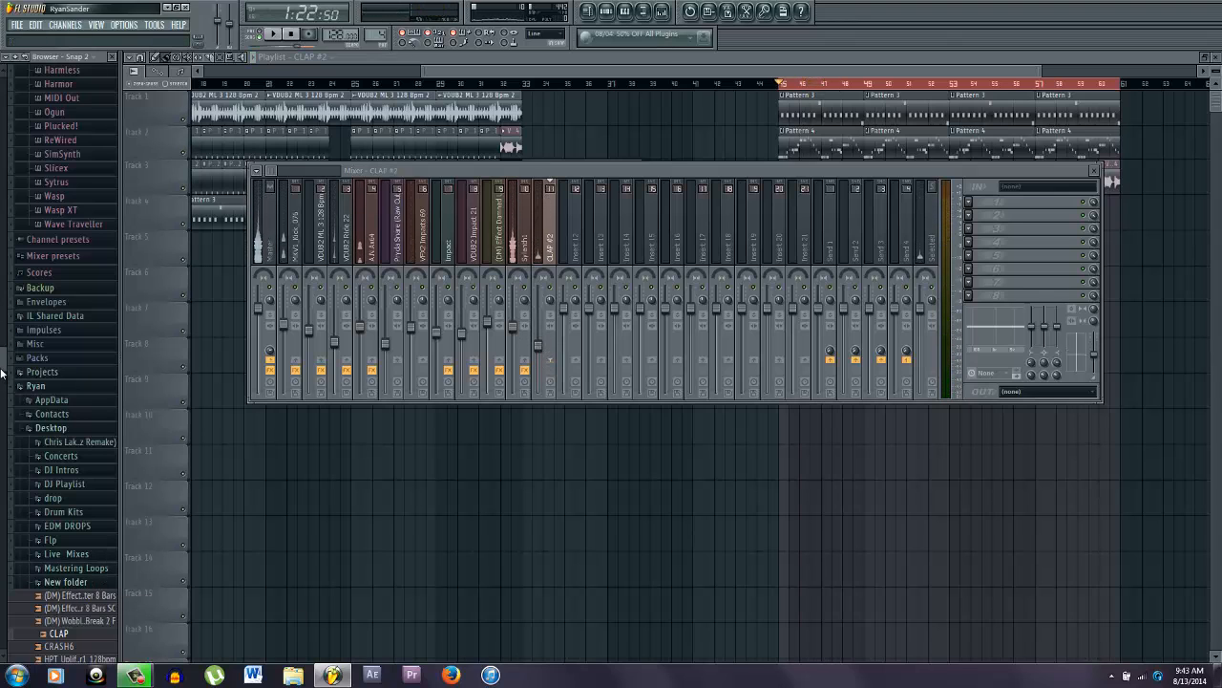
- Audition MasterKick, SNARE 007, VEC1 Percussion 012, VES2 Claps & Snares 001 and other samples in New folder, and return to the mixer
scroll(38, 392, "down", 8)
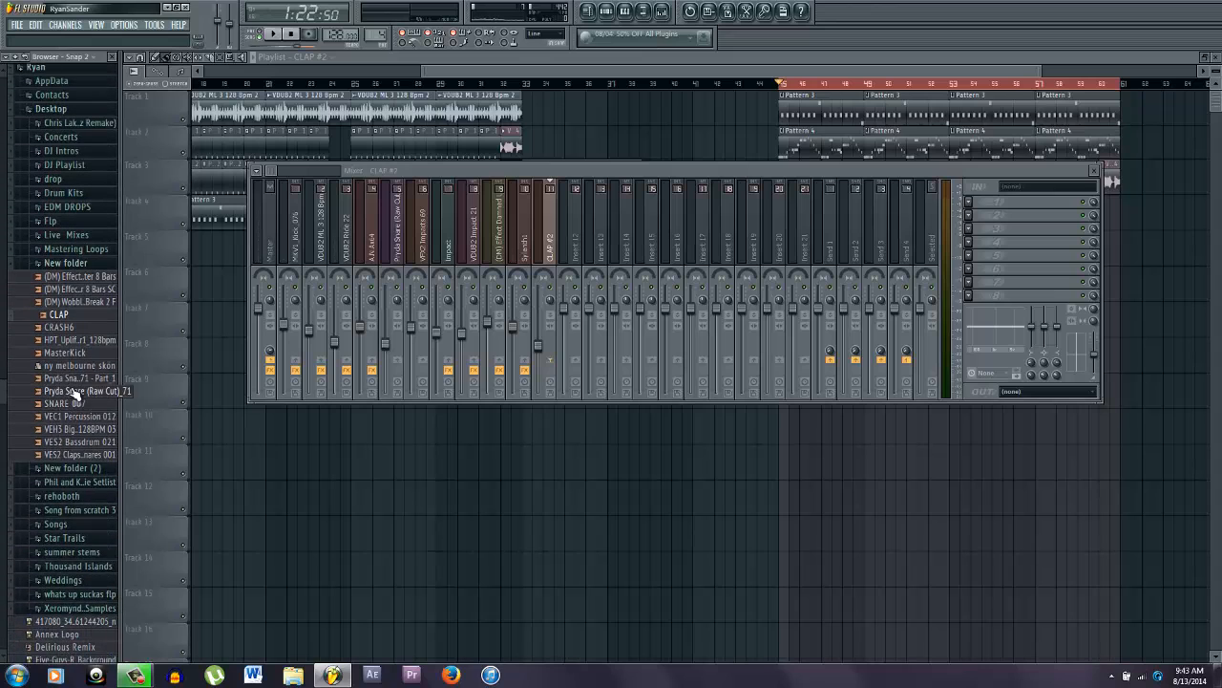
left_click(74, 353)
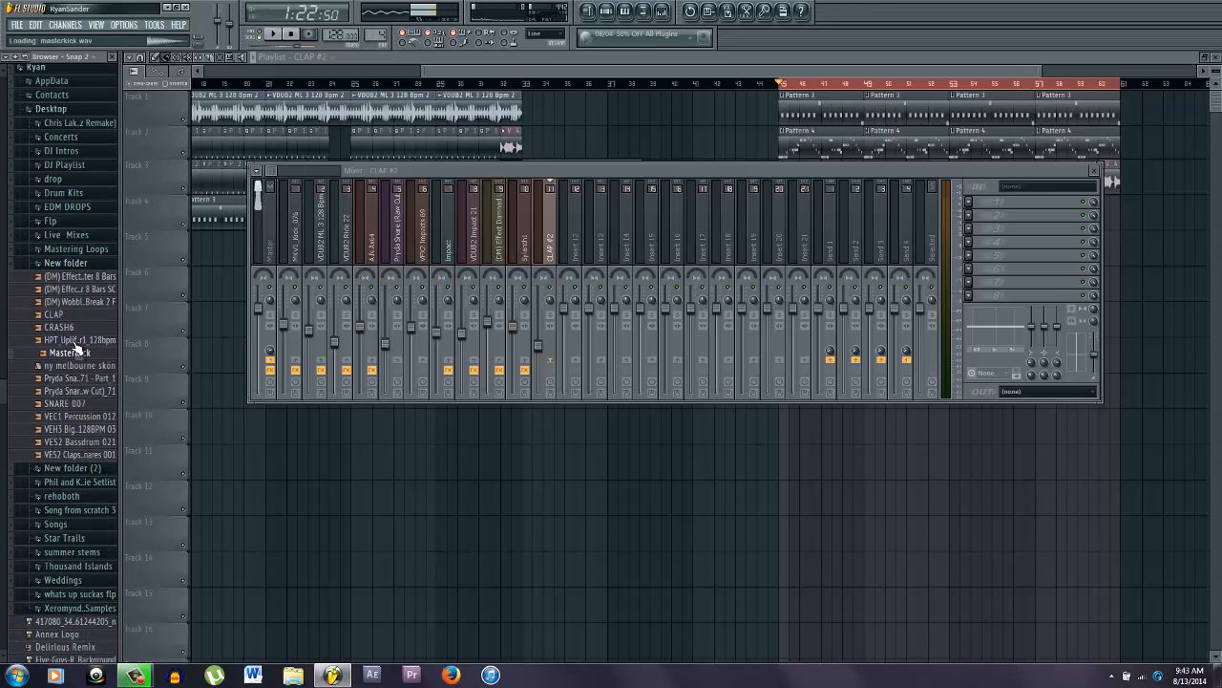
left_click(82, 301)
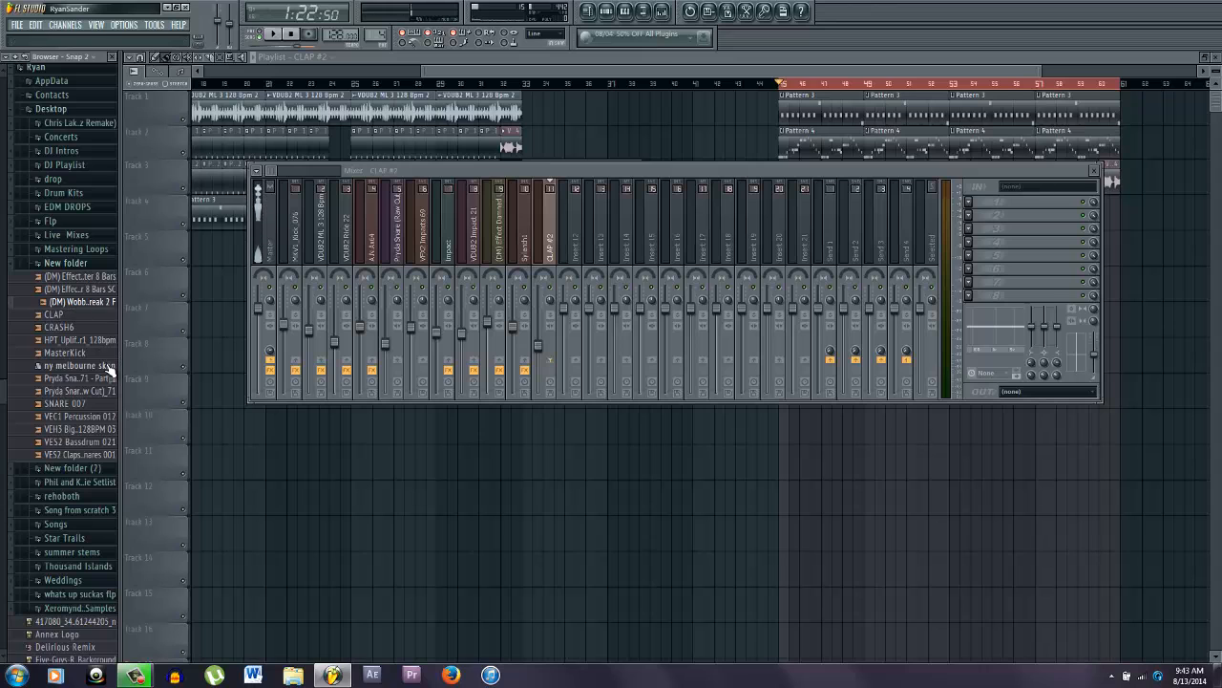
left_click(82, 429)
left_click(82, 417)
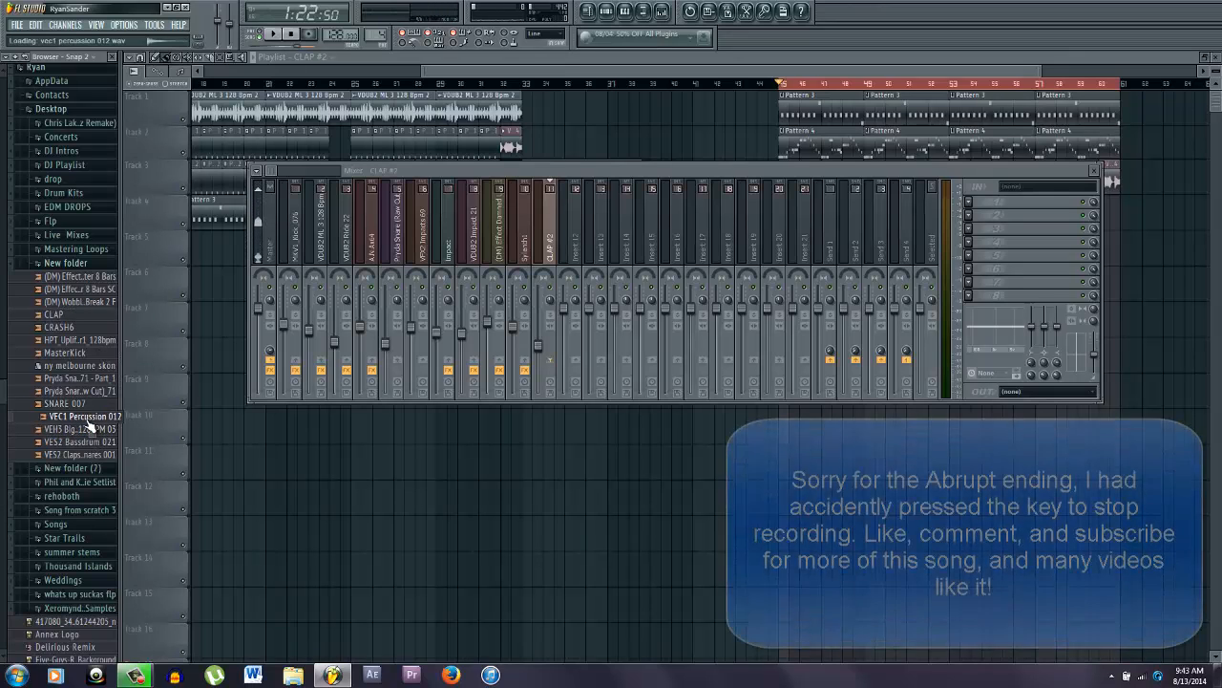
left_click(80, 404)
left_click(82, 416)
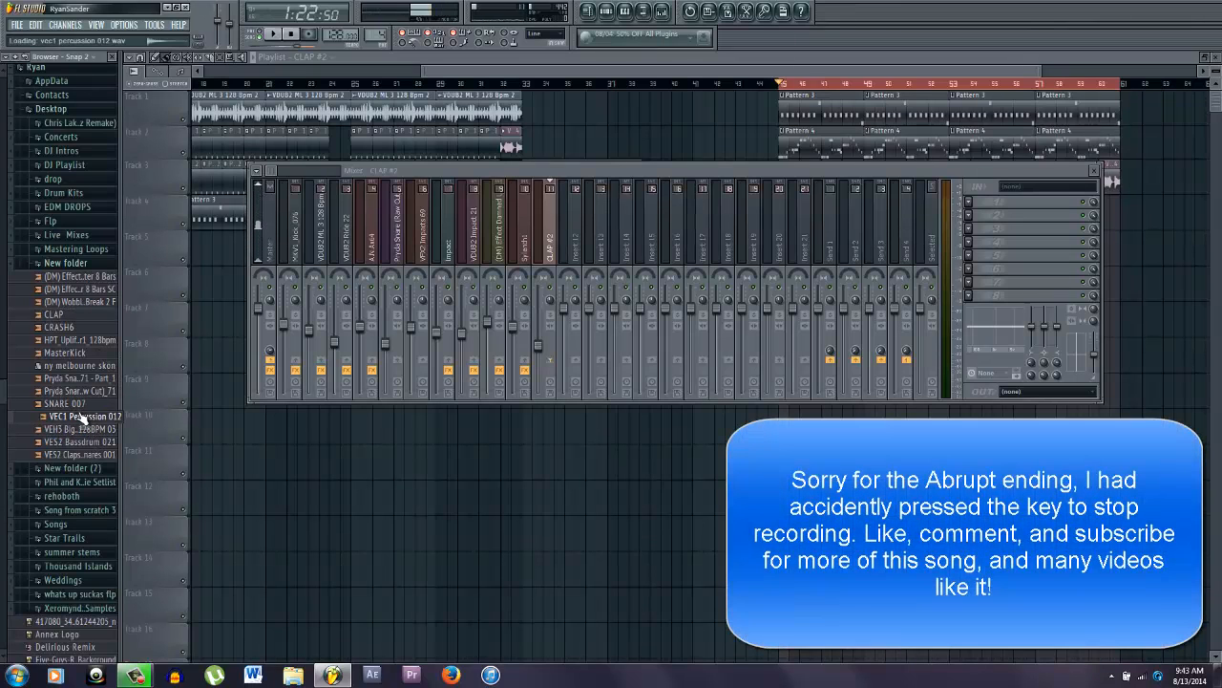
key("F6")
mouse_move(84, 419)
left_mouse_down()
mouse_move(186, 255)
mouse_move(124, 396)
mouse_move(95, 420)
left_mouse_up()
left_click(88, 455)
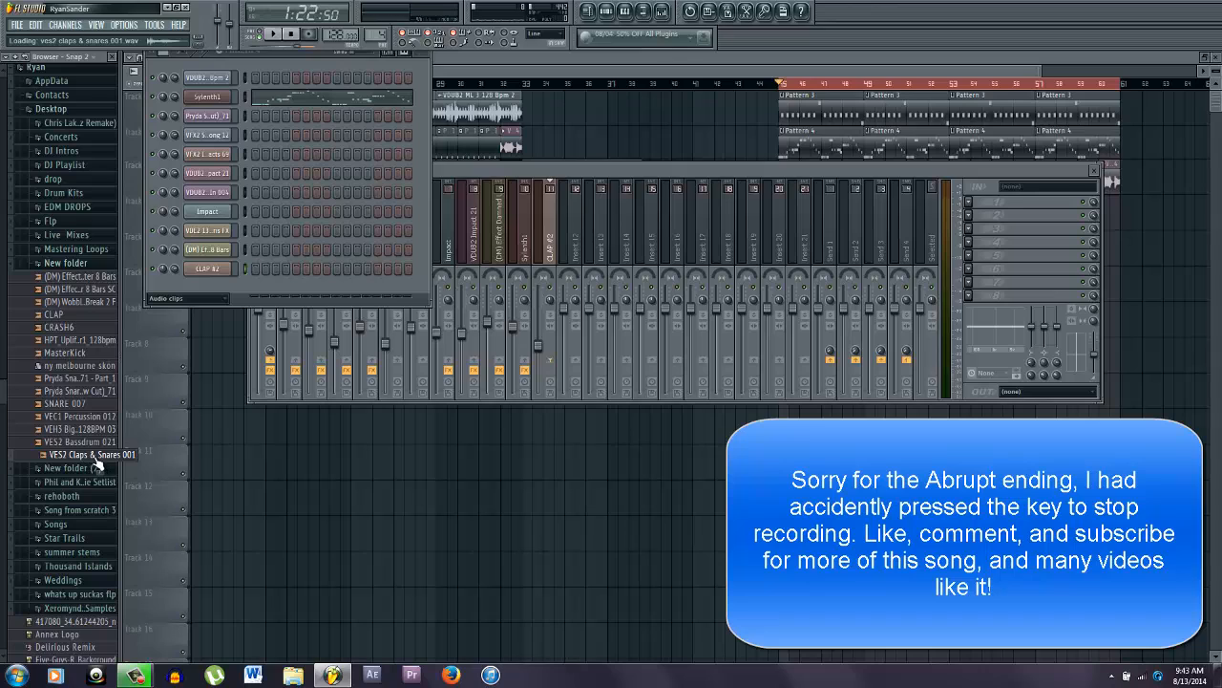
left_click(633, 530)
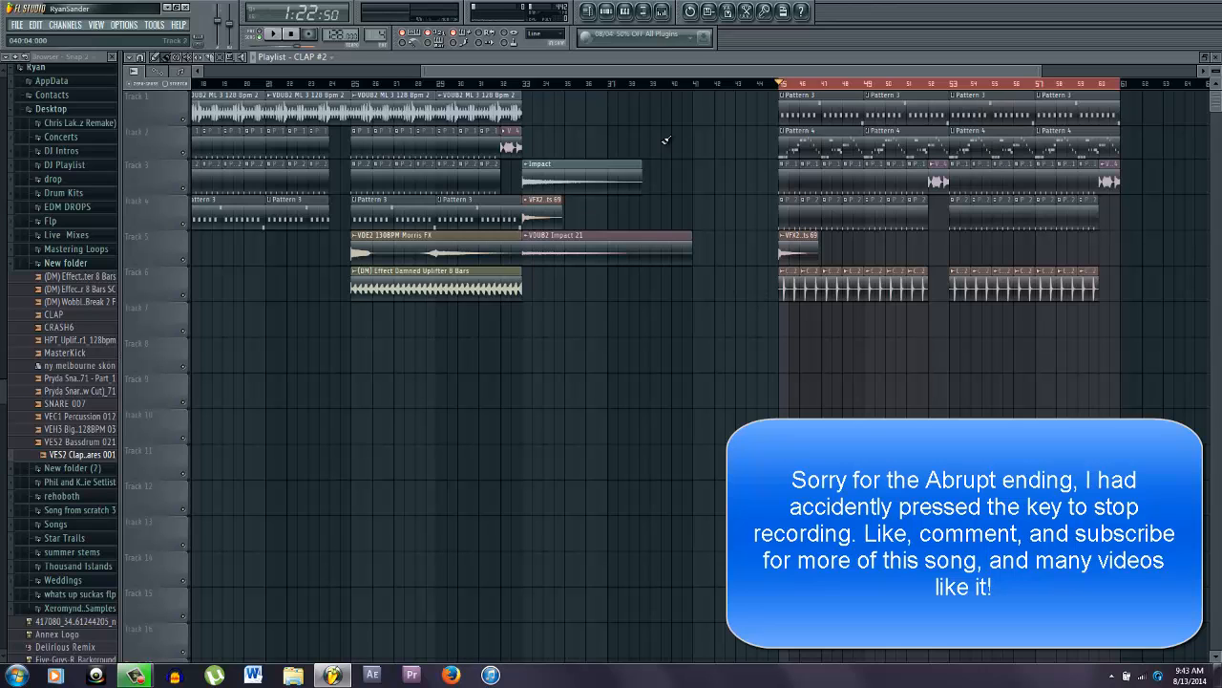
left_click(664, 12)
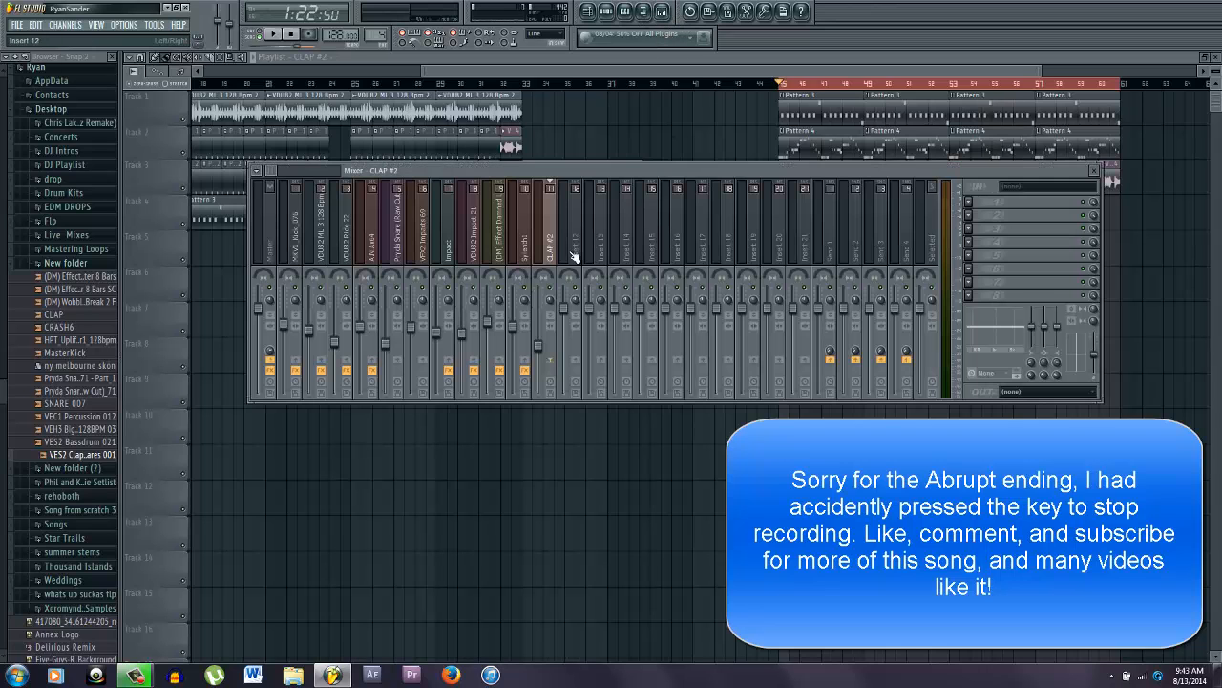